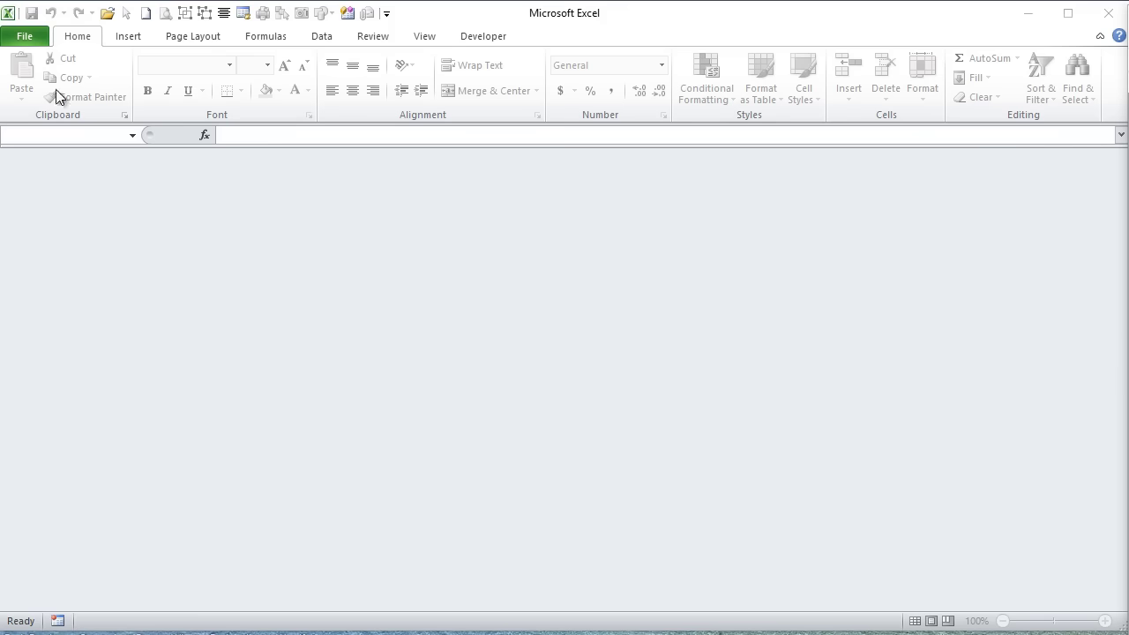
Create a new blank workbook and fill cells A1:B24 with light gray.
left_click(147, 14)
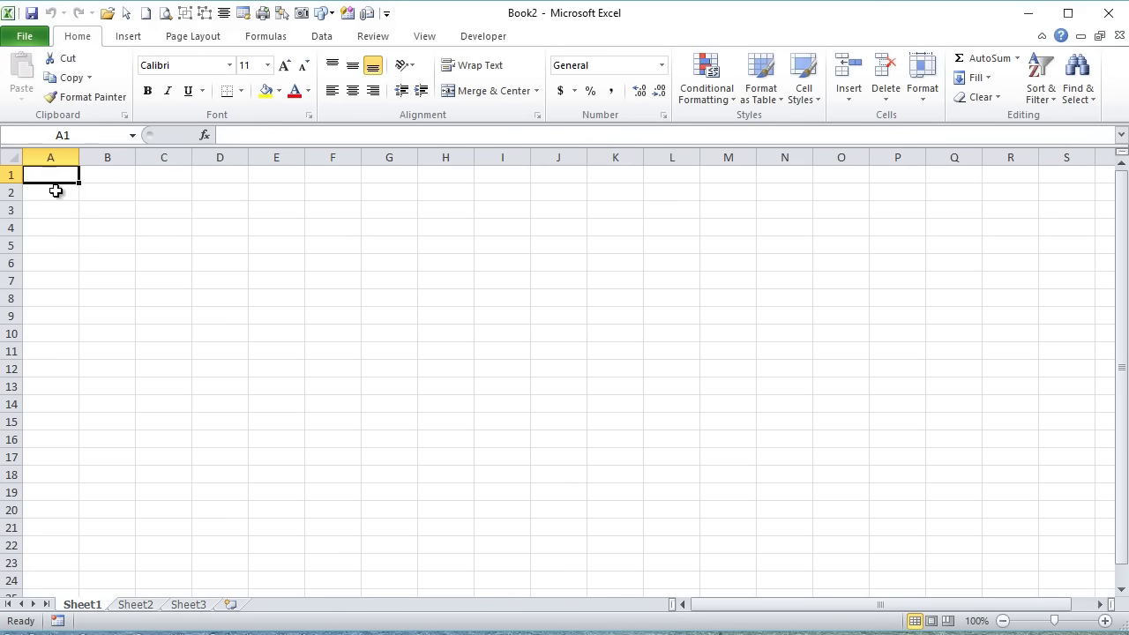
left_click_drag(53, 173, 101, 576)
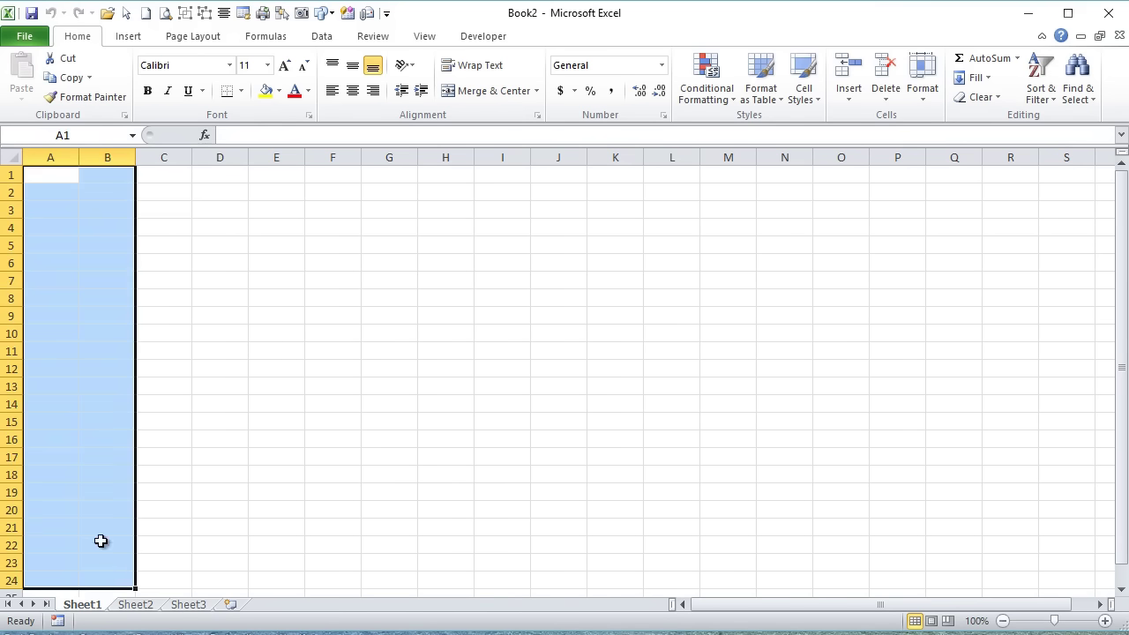
left_click(283, 95)
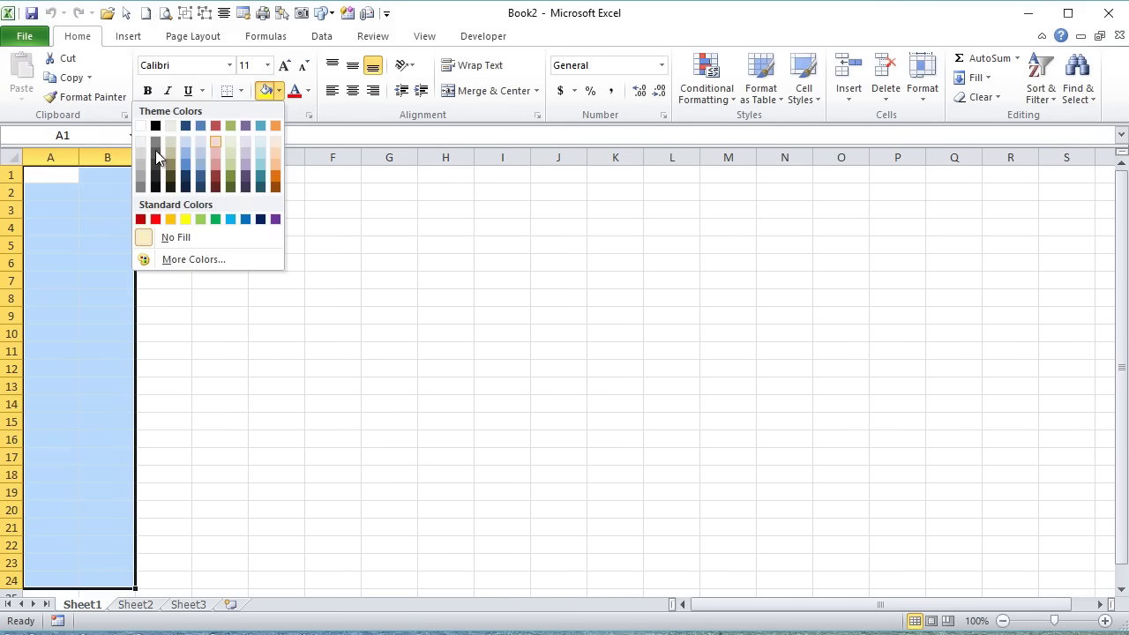
left_click(138, 157)
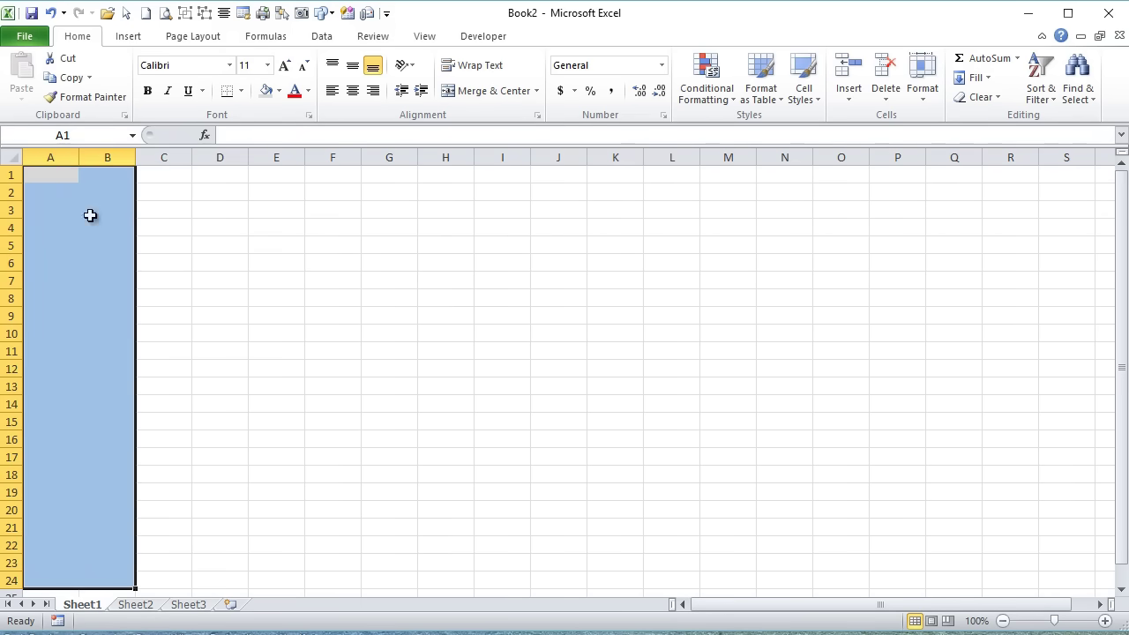
left_click_drag(414, 628, 411, 632)
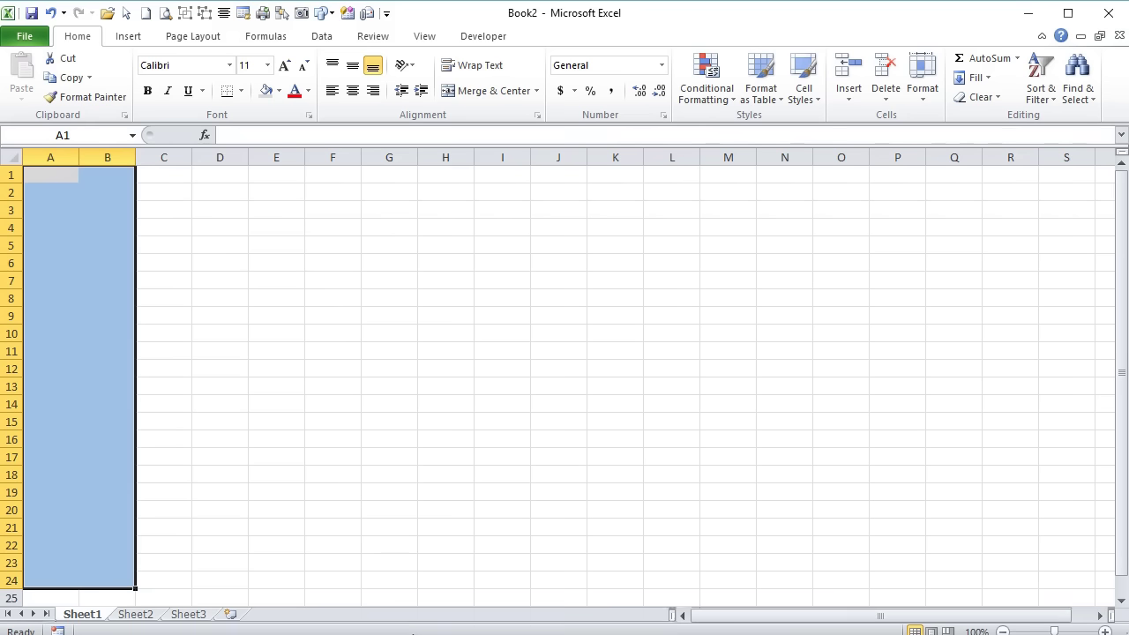
left_click(186, 337)
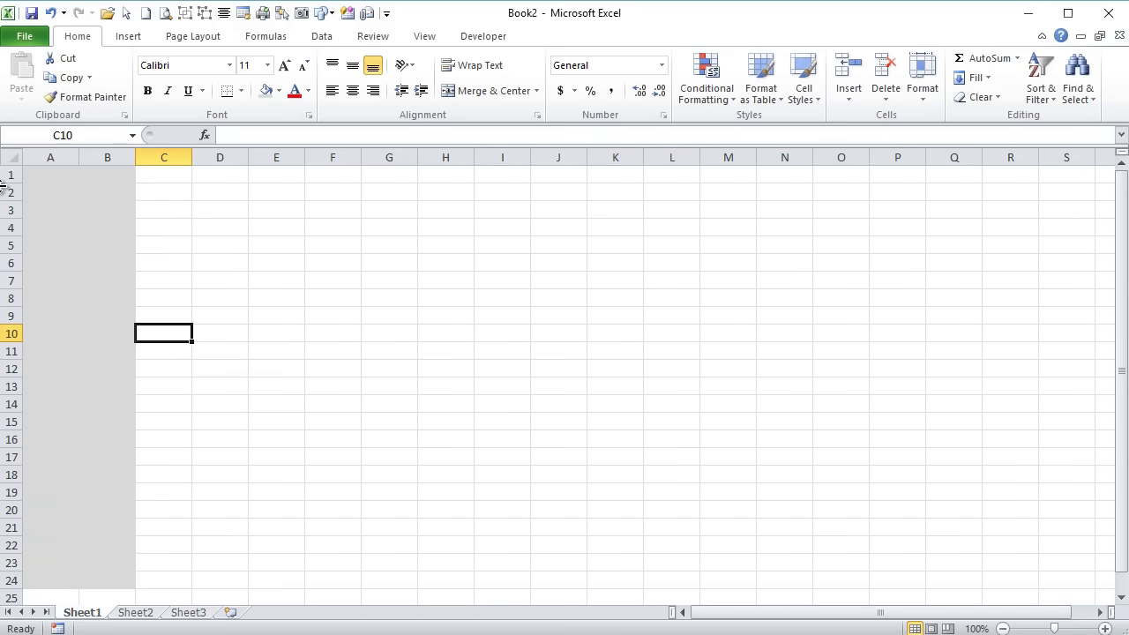
Increase row 1 to about four times its height and enter INVENTORY MANAGER in cell D1.
left_click_drag(4, 186, 7, 233)
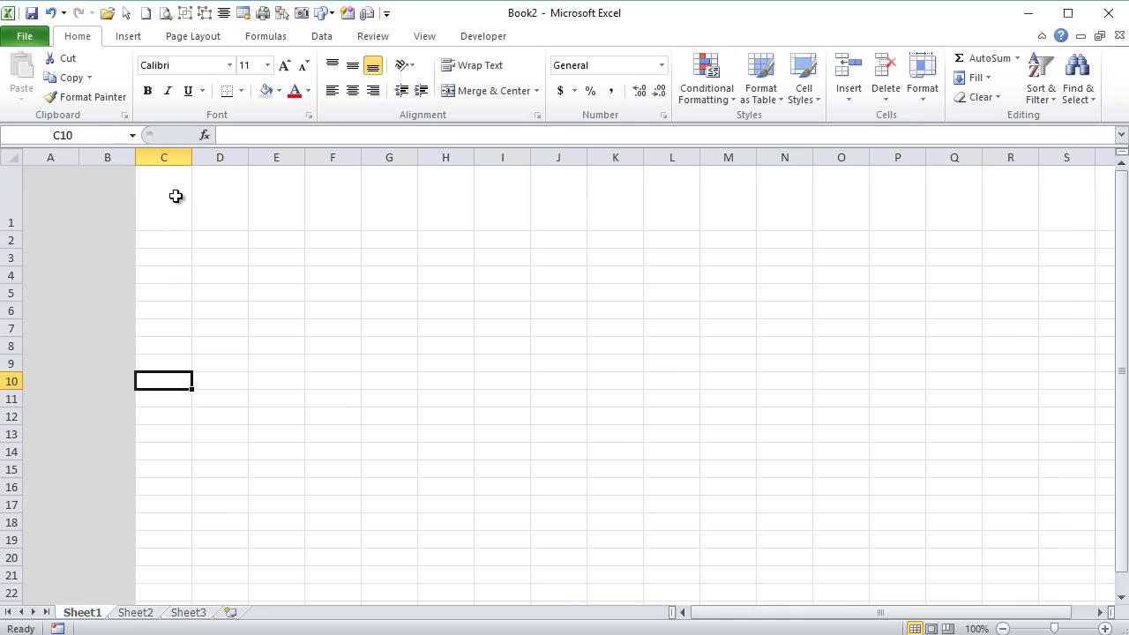
left_click(245, 188)
type("IN")
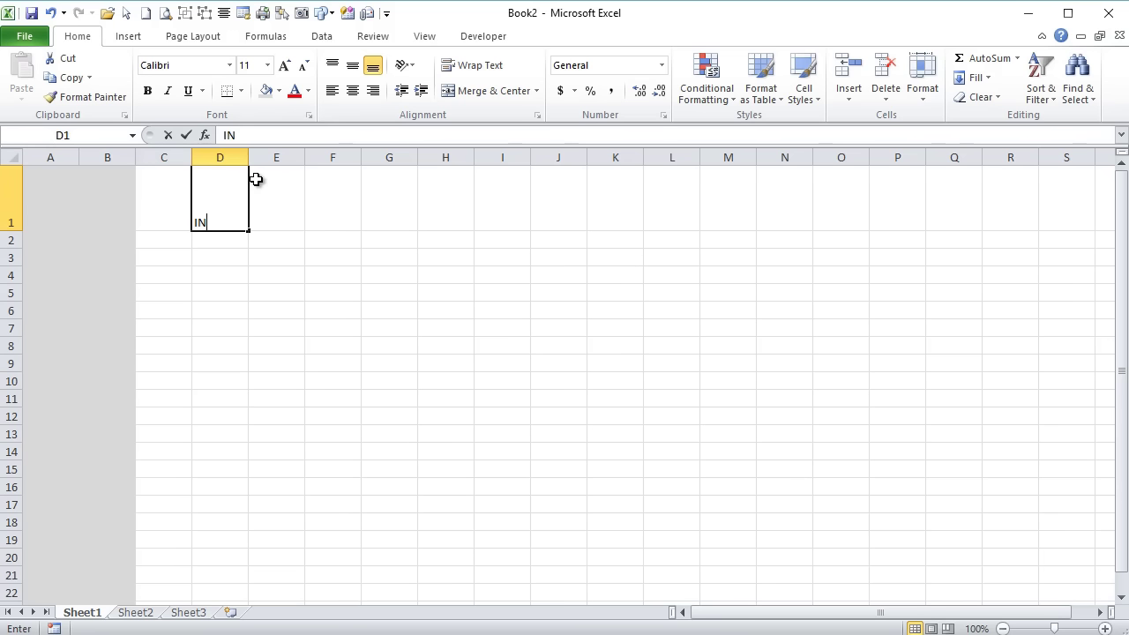
type("VENTORY MANAGER")
key("Return")
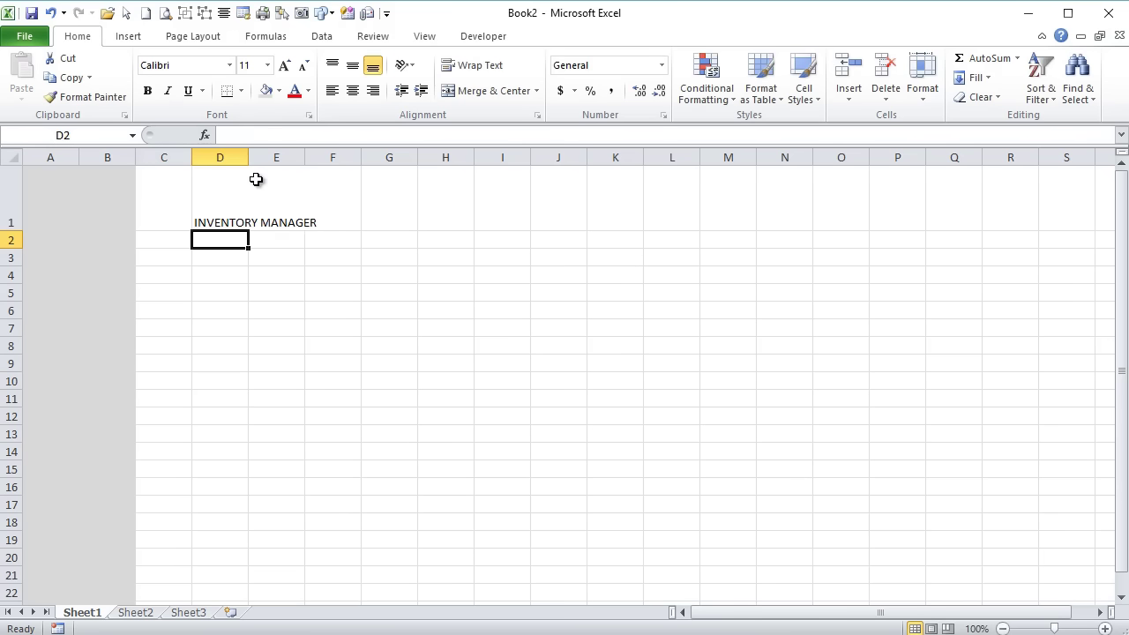
Set the font of the INVENTORY MANAGER title in D1 to Myriad Pro Black.
left_click(233, 183)
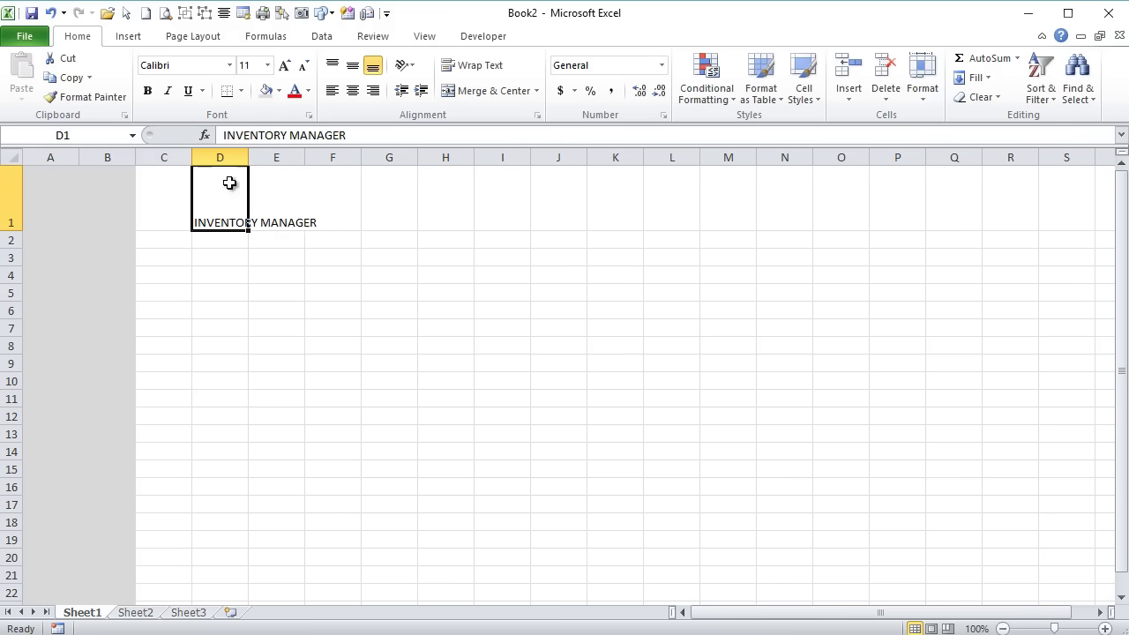
left_click(268, 65)
left_click(236, 67)
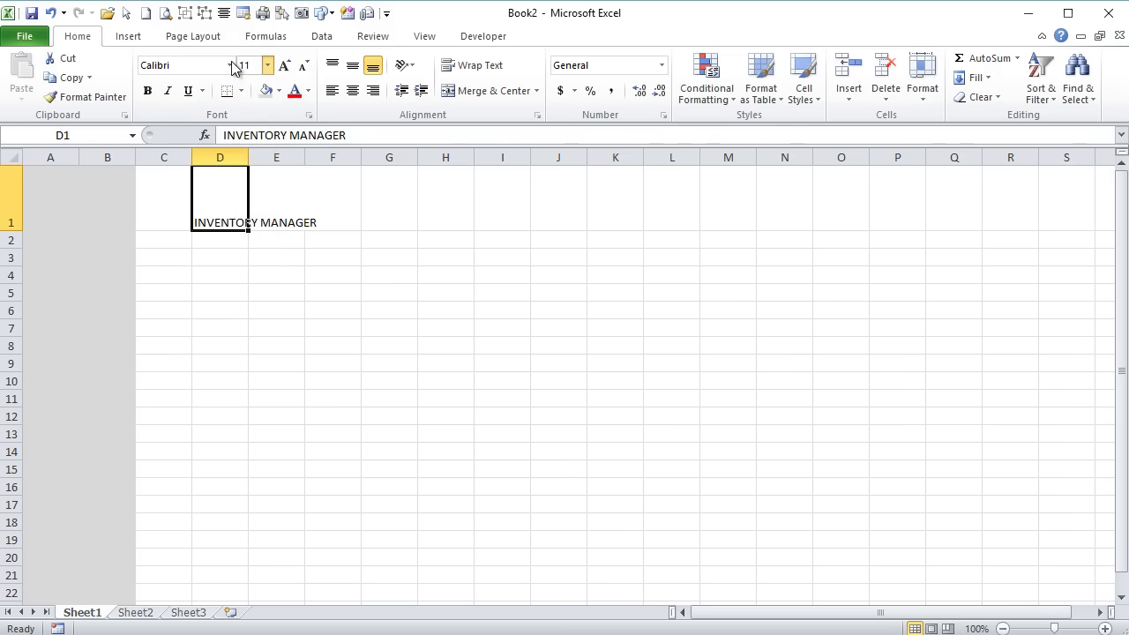
left_click(229, 67)
left_click(230, 67)
left_click(229, 67)
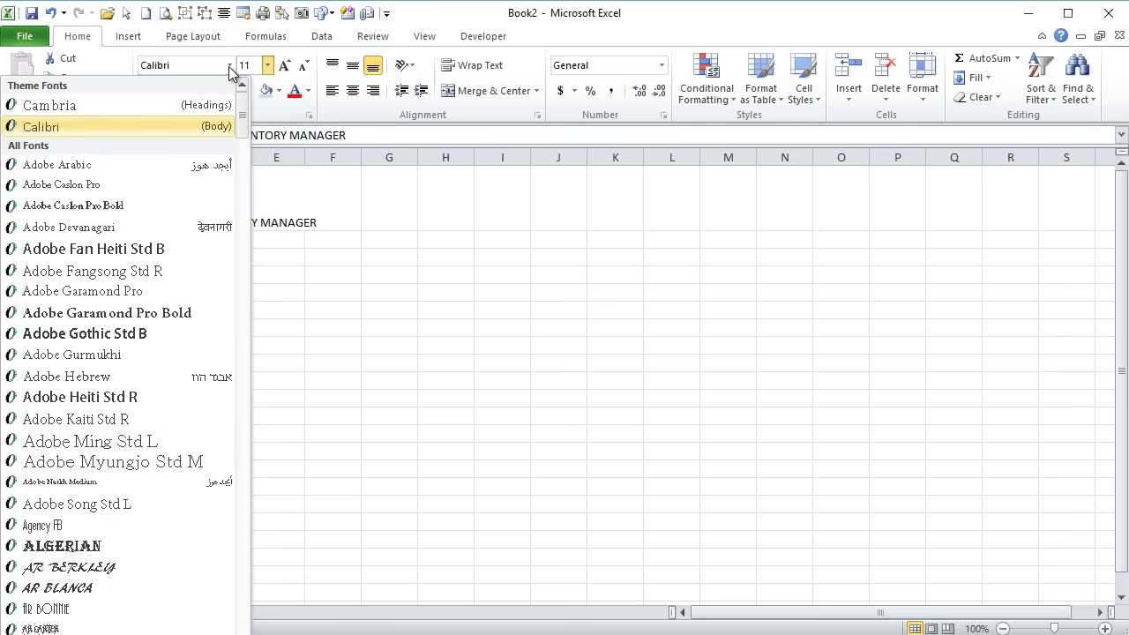
type("Myanmar Text")
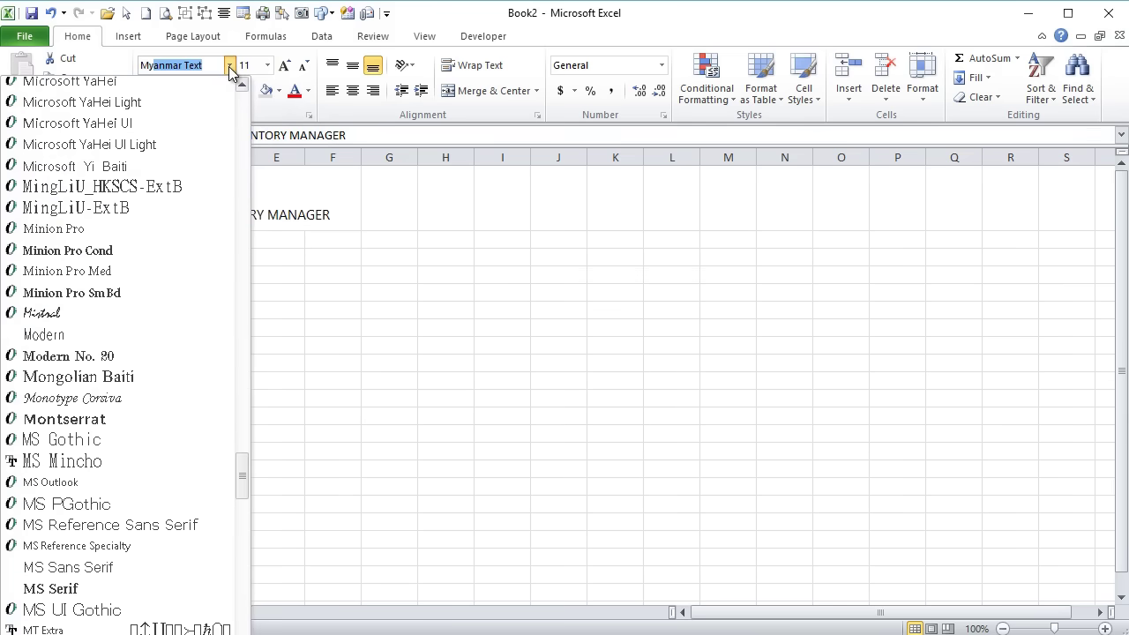
scroll(45, 365, "down", 3)
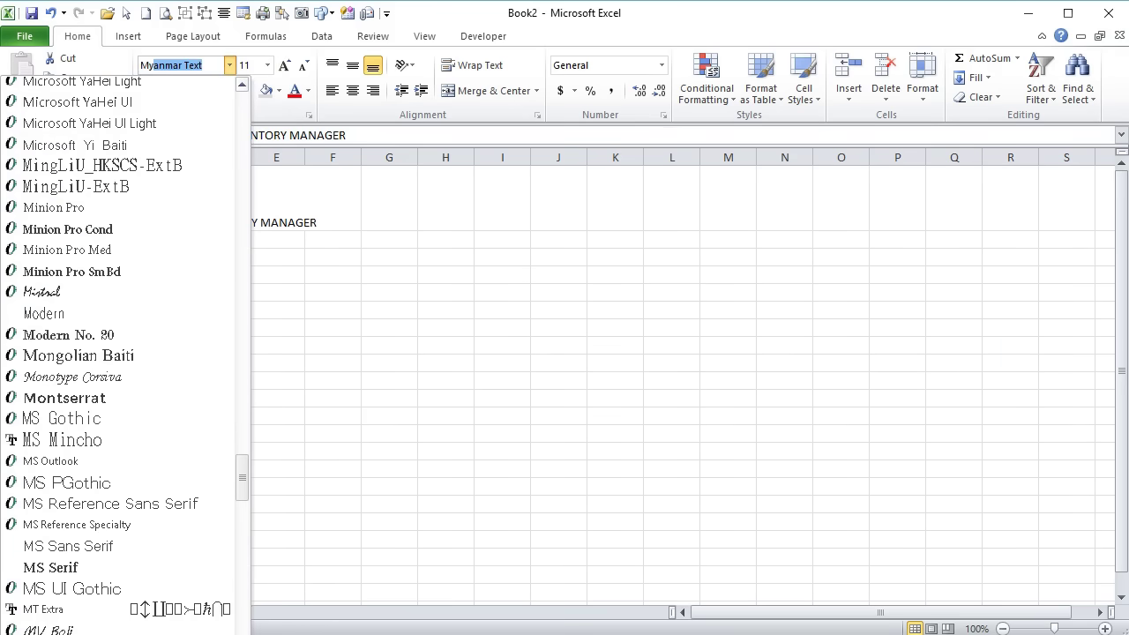
scroll(119, 352, "down", 5)
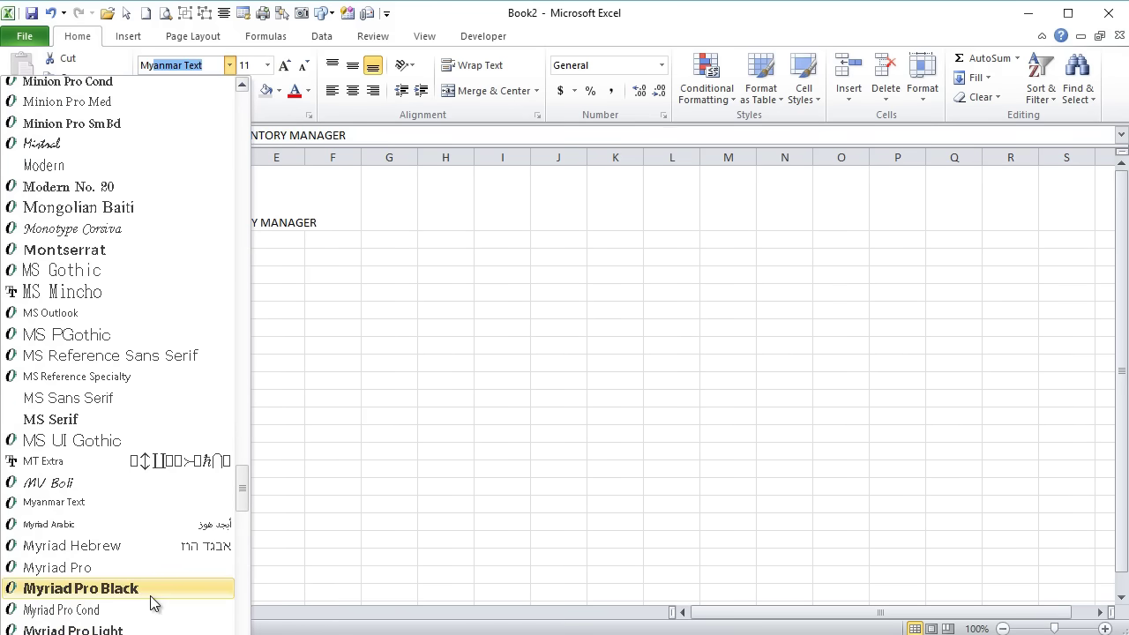
left_click(150, 588)
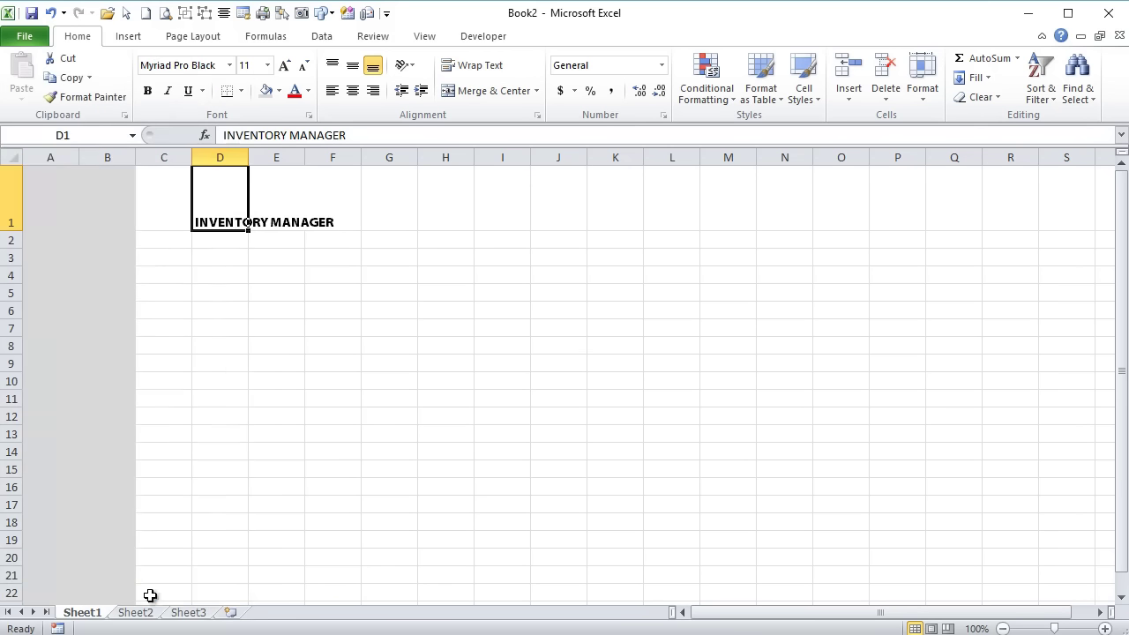
Middle-align the title in D1 vertically and set its font size to 48.
left_click(353, 66)
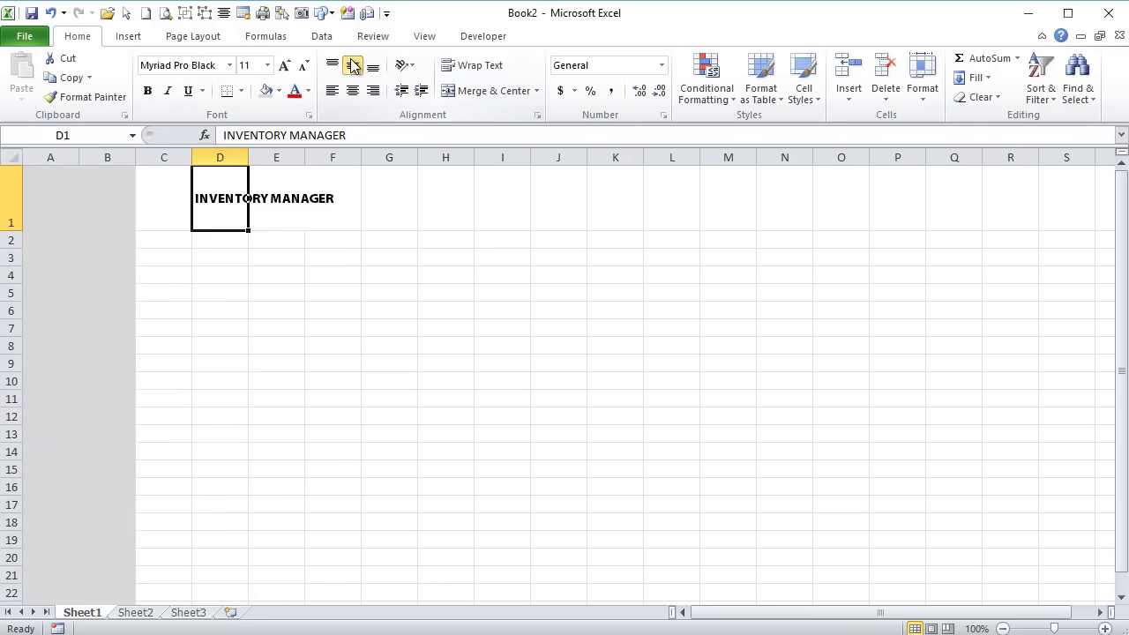
left_click(258, 65)
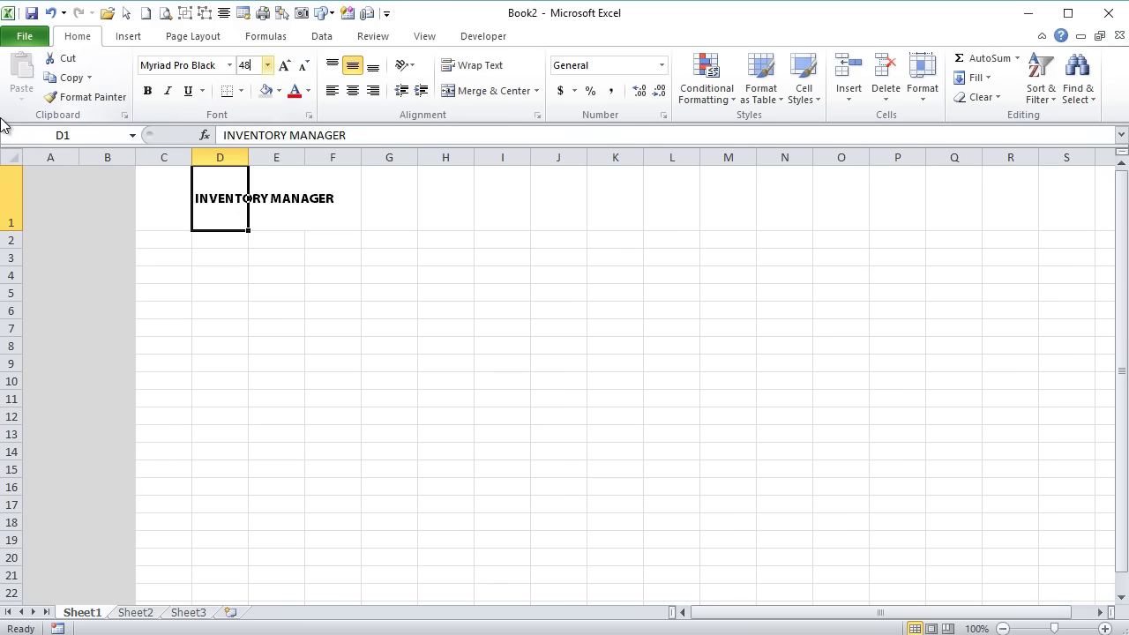
type("48")
key("Return")
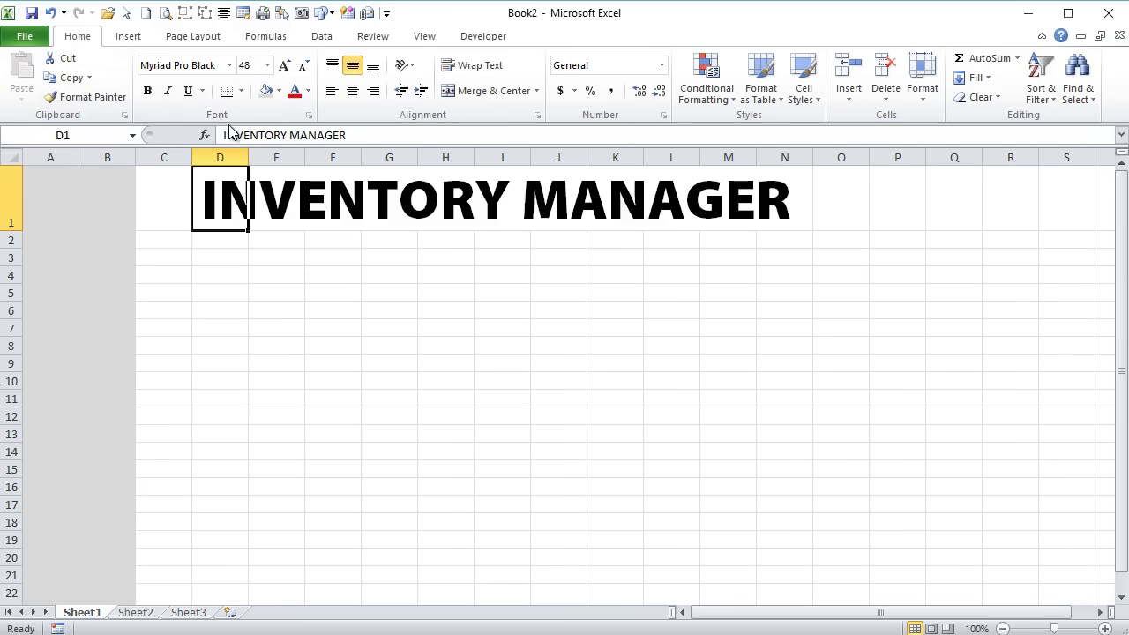
Italicize the title in D1 and color its text dark olive green.
left_click(168, 91)
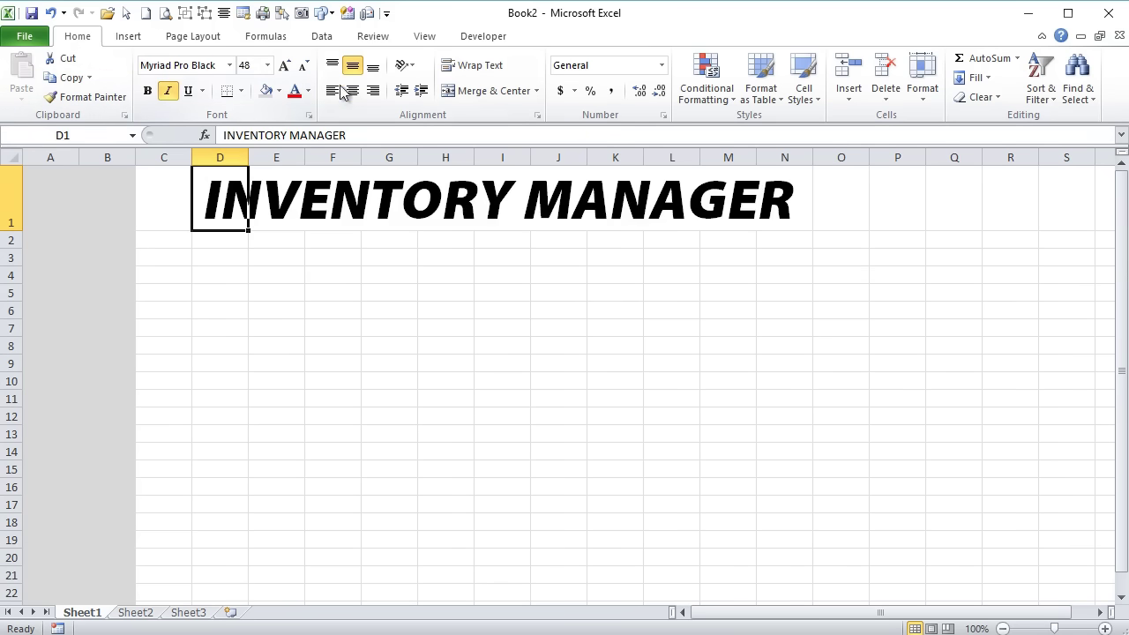
left_click(309, 91)
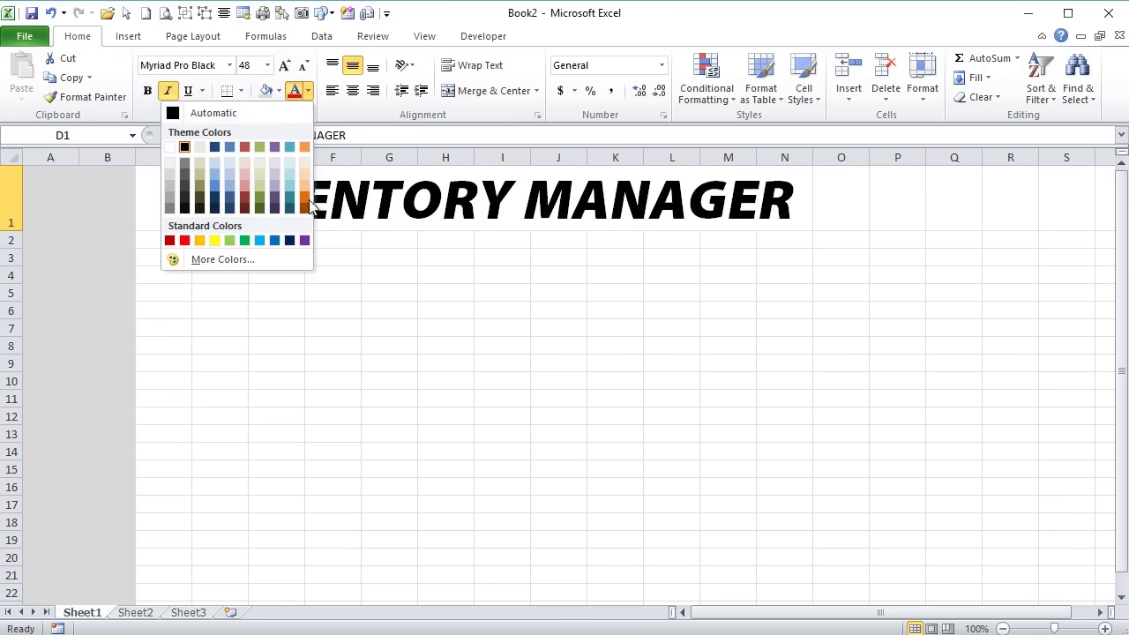
left_click(259, 209)
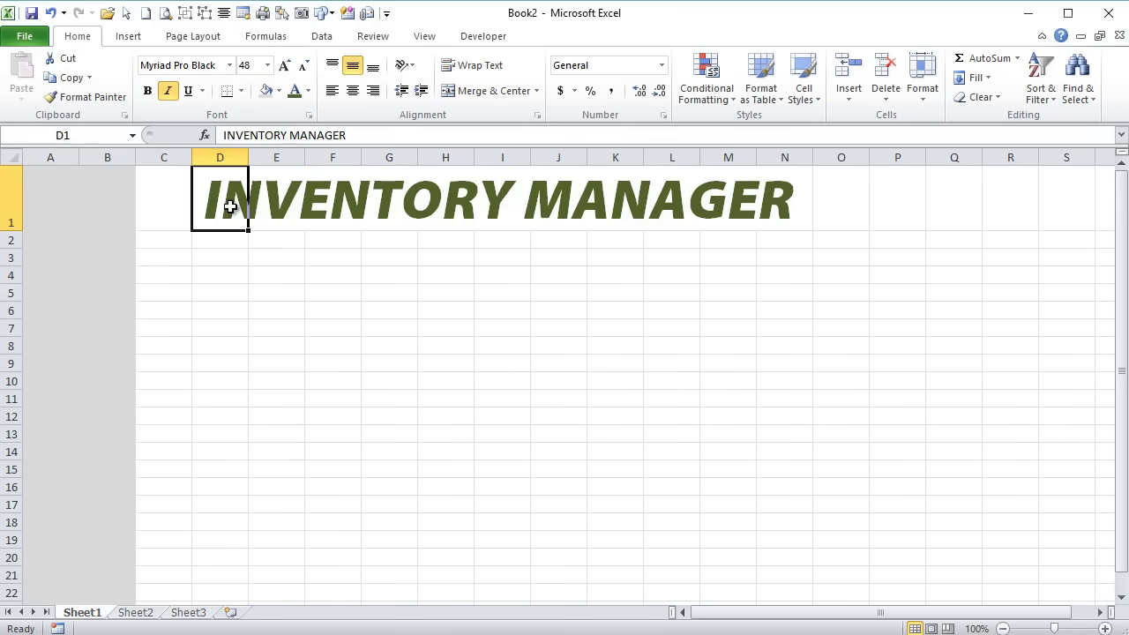
Fill C1:U1 with a two-color horizontal gradient running from light olive green down to a paler olive green.
left_click_drag(161, 184, 1063, 172)
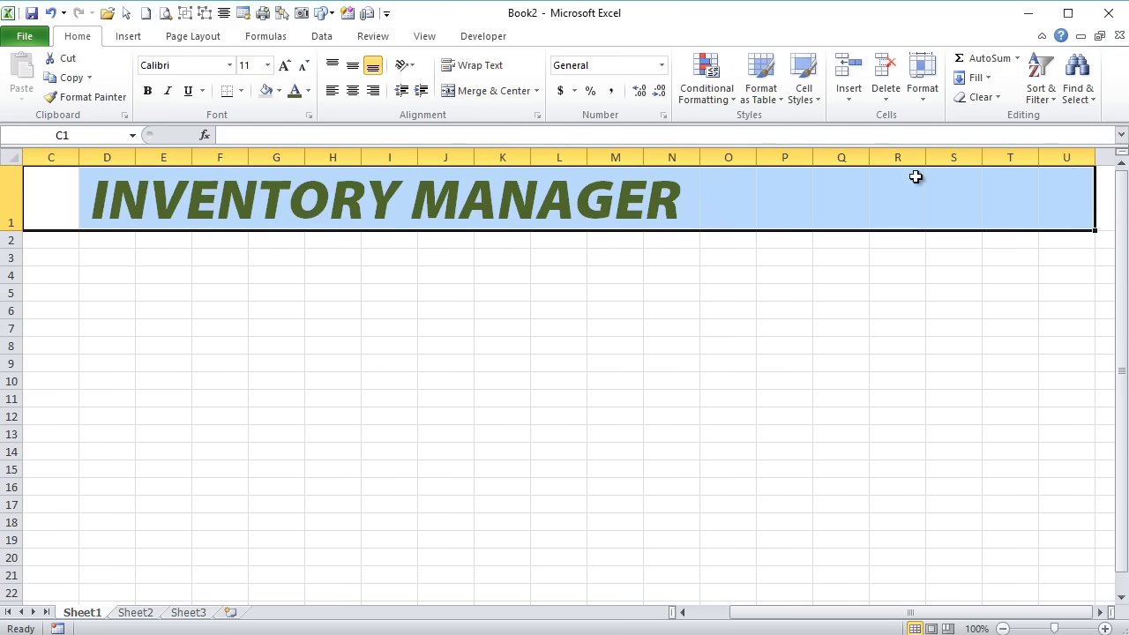
right_click(833, 183)
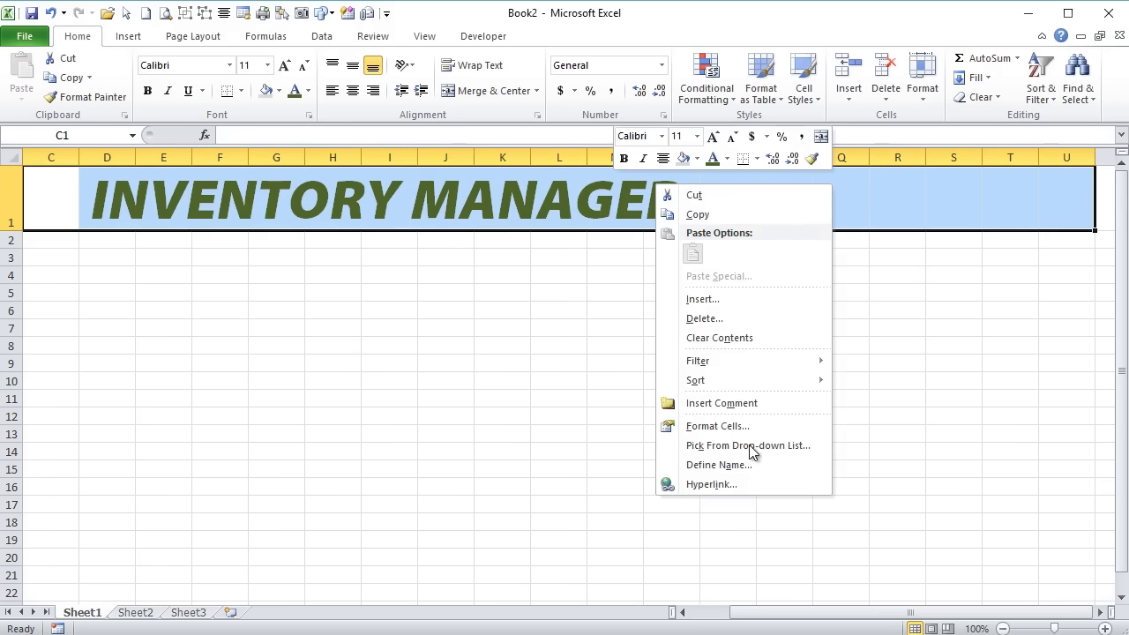
left_click(721, 426)
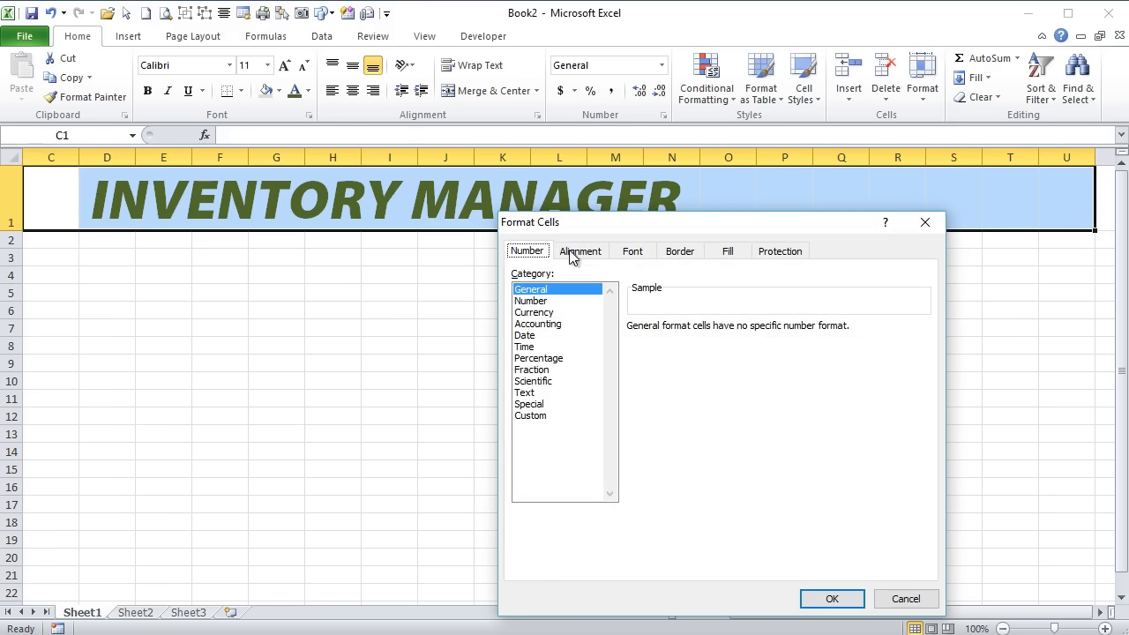
left_click(731, 253)
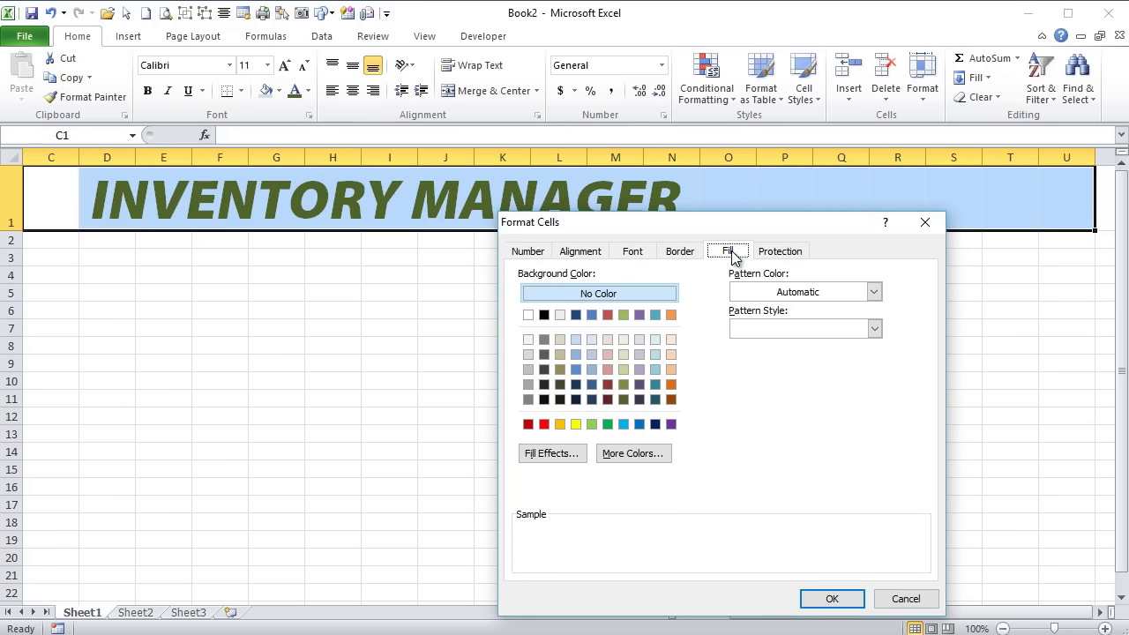
left_click(549, 454)
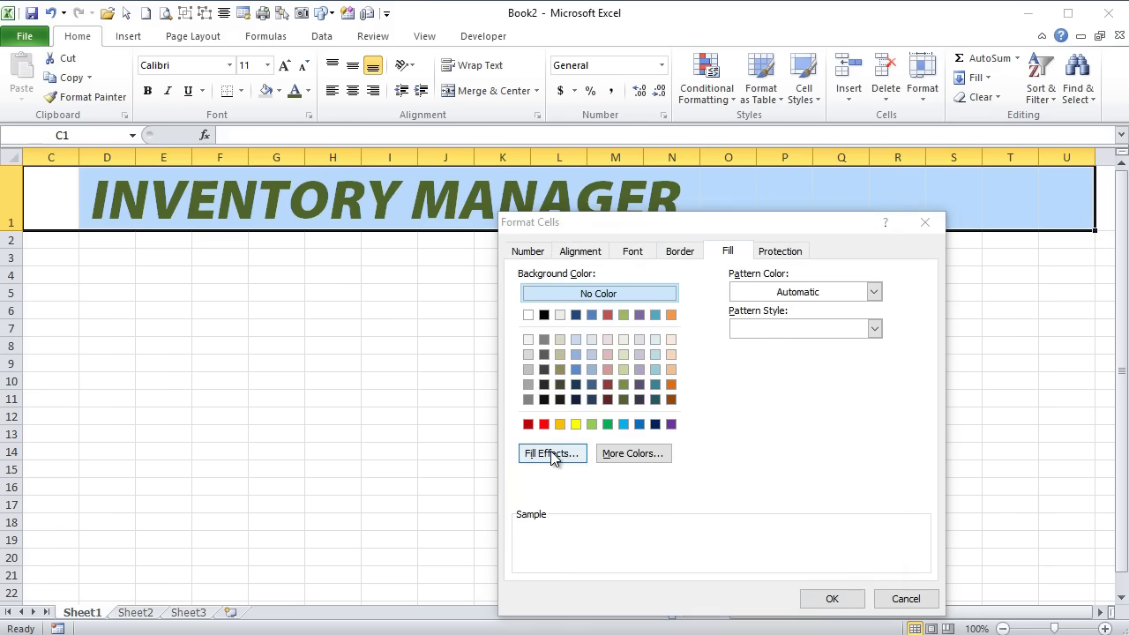
left_click(773, 305)
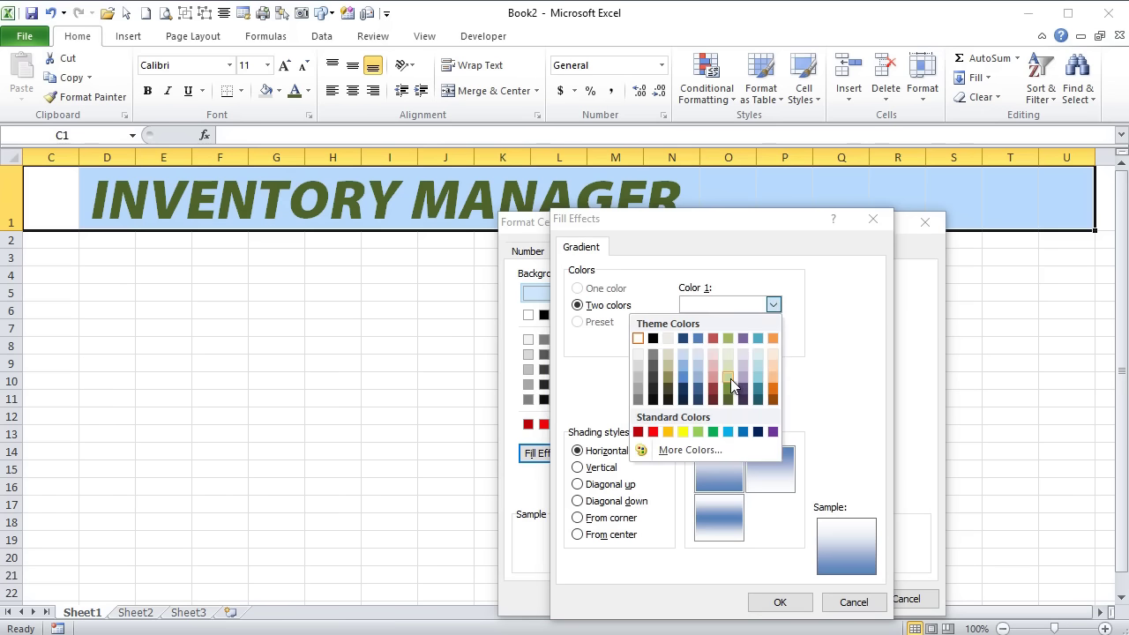
left_click(731, 378)
left_click(774, 342)
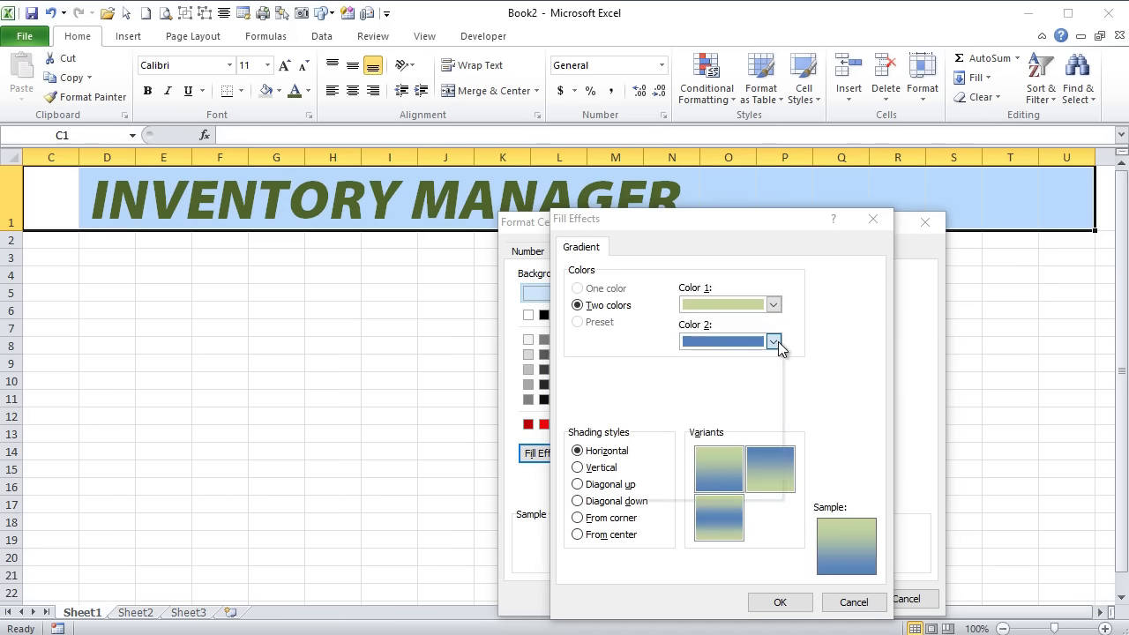
left_click(729, 407)
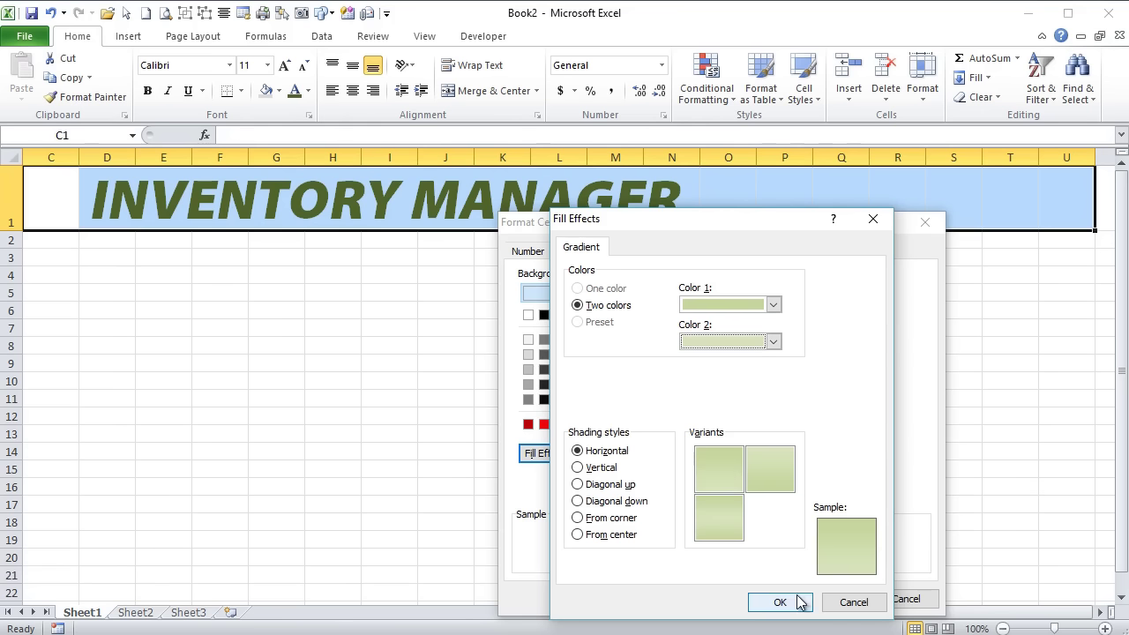
left_click(721, 481)
left_click(776, 600)
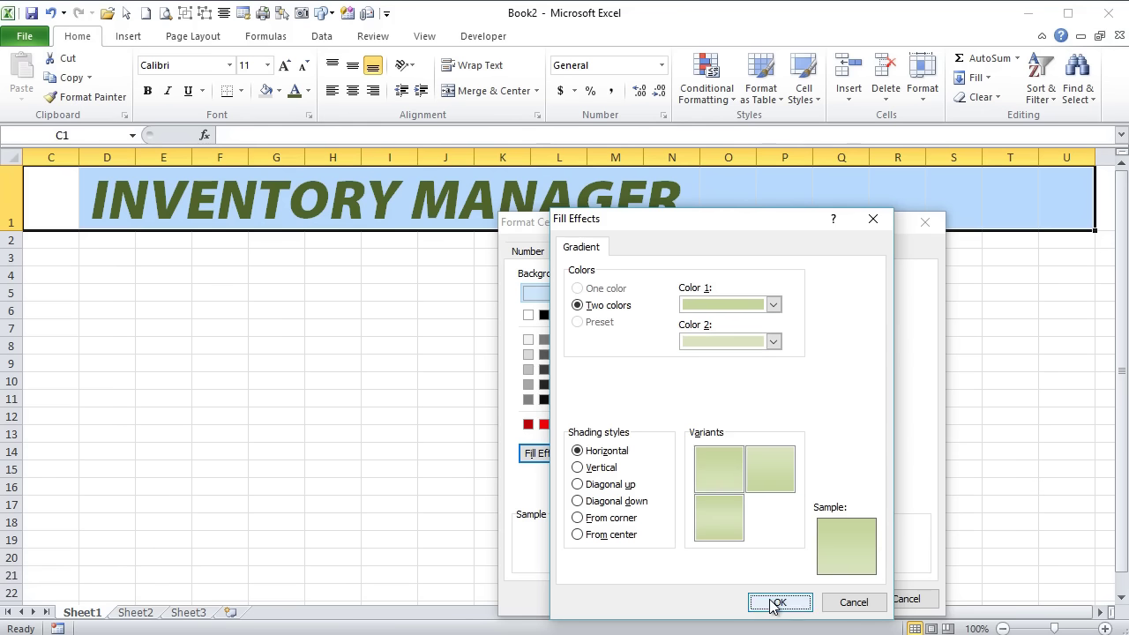
left_click(819, 599)
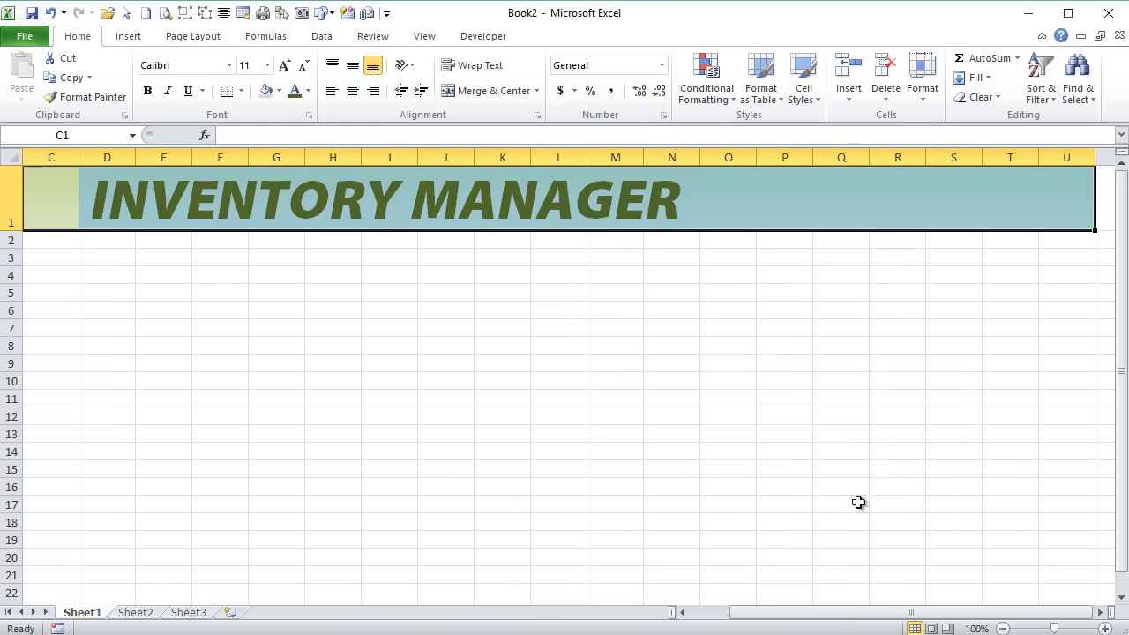
Fill C2:U2 with a two-color horizontal gradient running from pale olive green down to the lightest olive green.
left_click_drag(1071, 242, 172, 238)
right_click(172, 238)
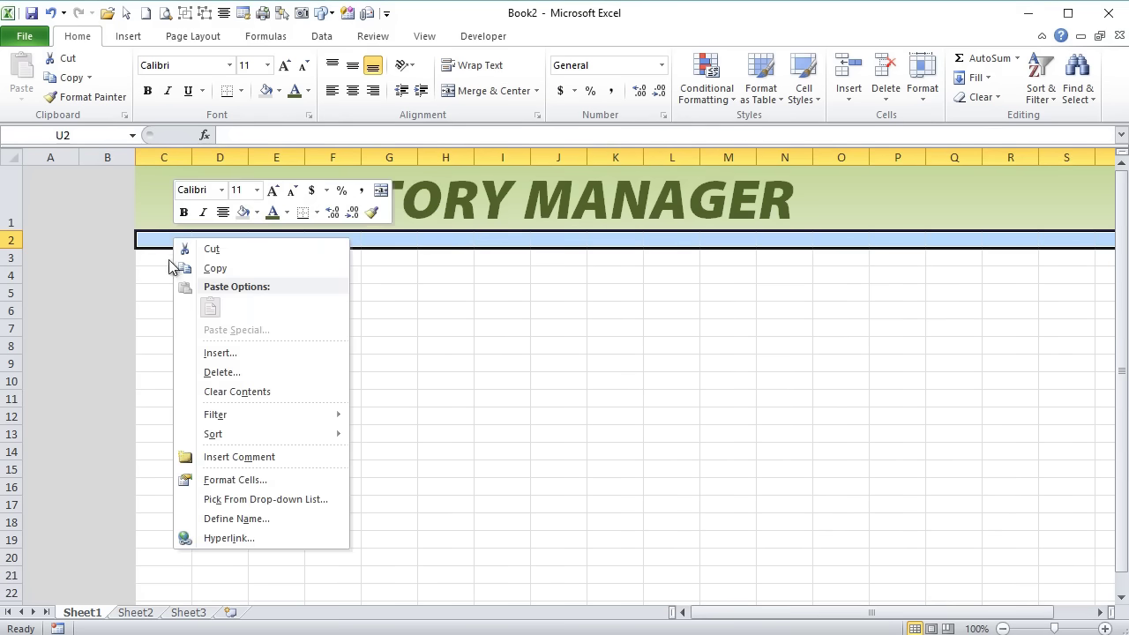
left_click(244, 485)
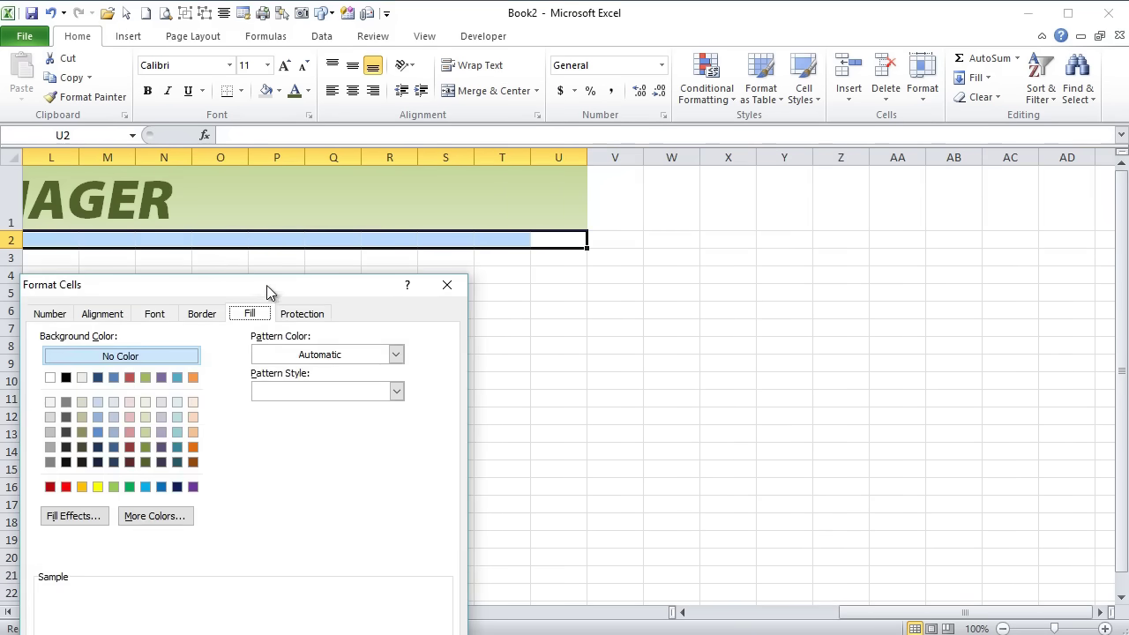
left_click_drag(266, 285, 531, 231)
left_click(317, 465)
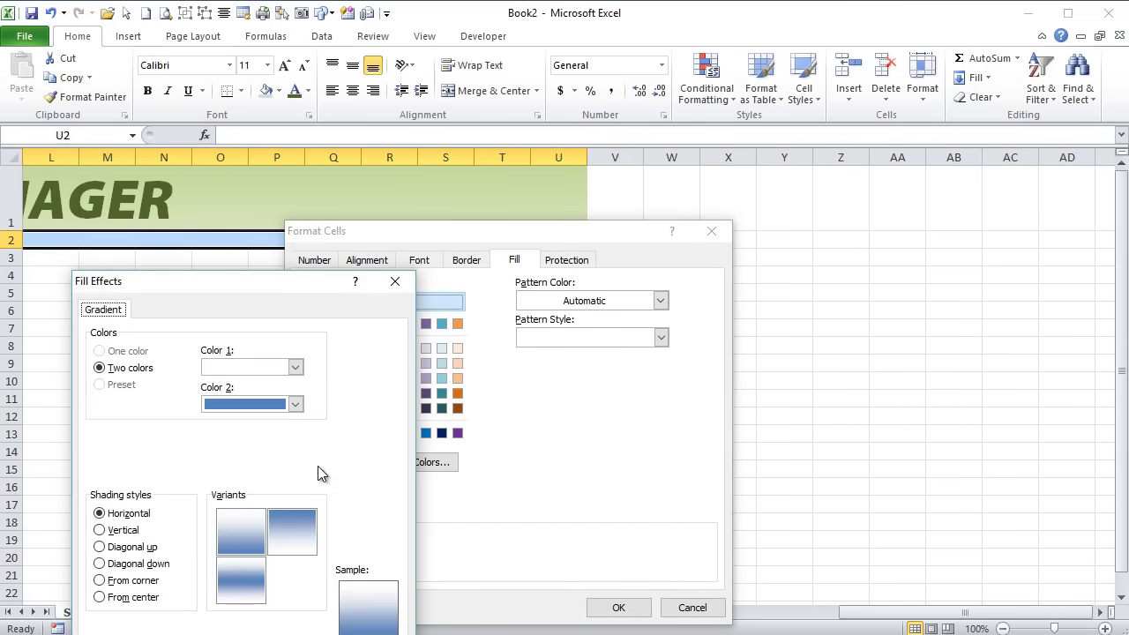
left_click_drag(340, 286, 550, 216)
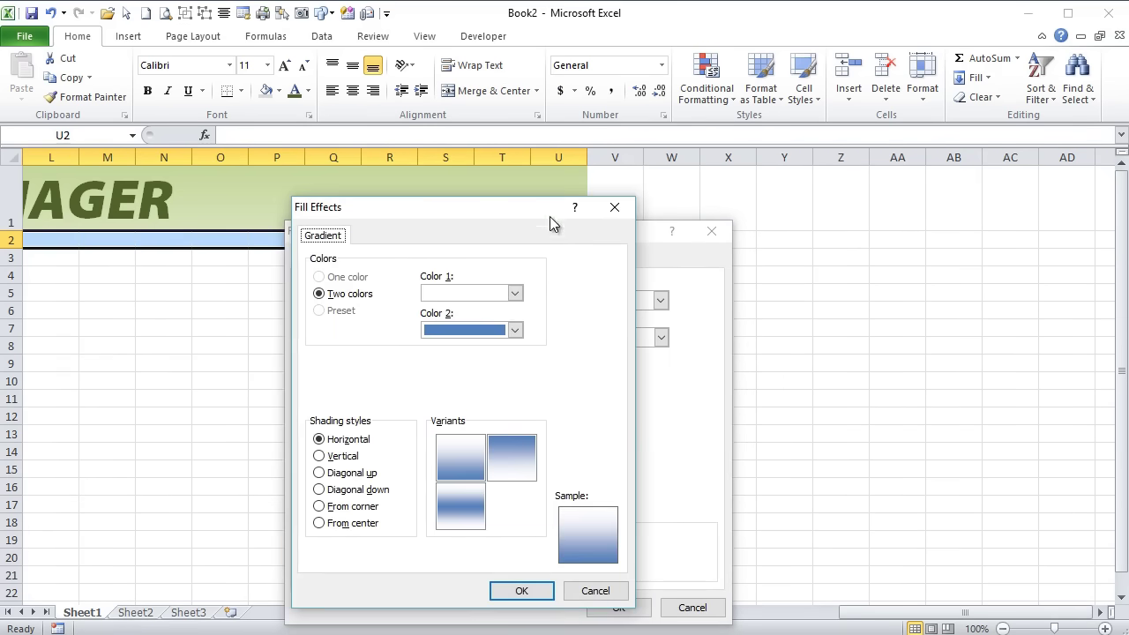
left_click(515, 294)
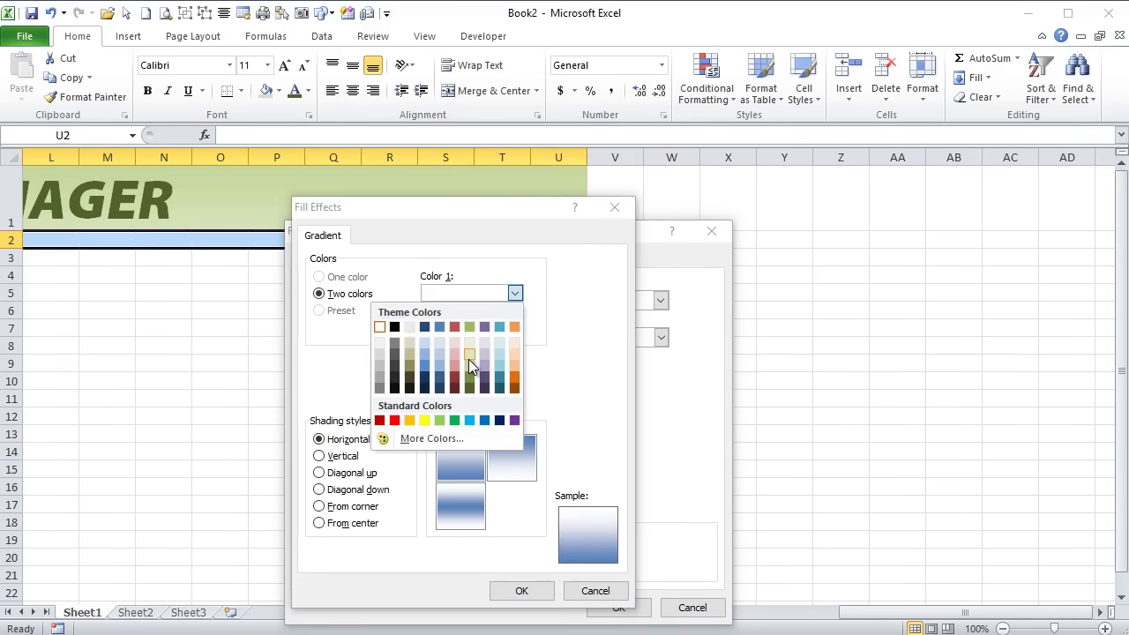
left_click(468, 359)
left_click(515, 330)
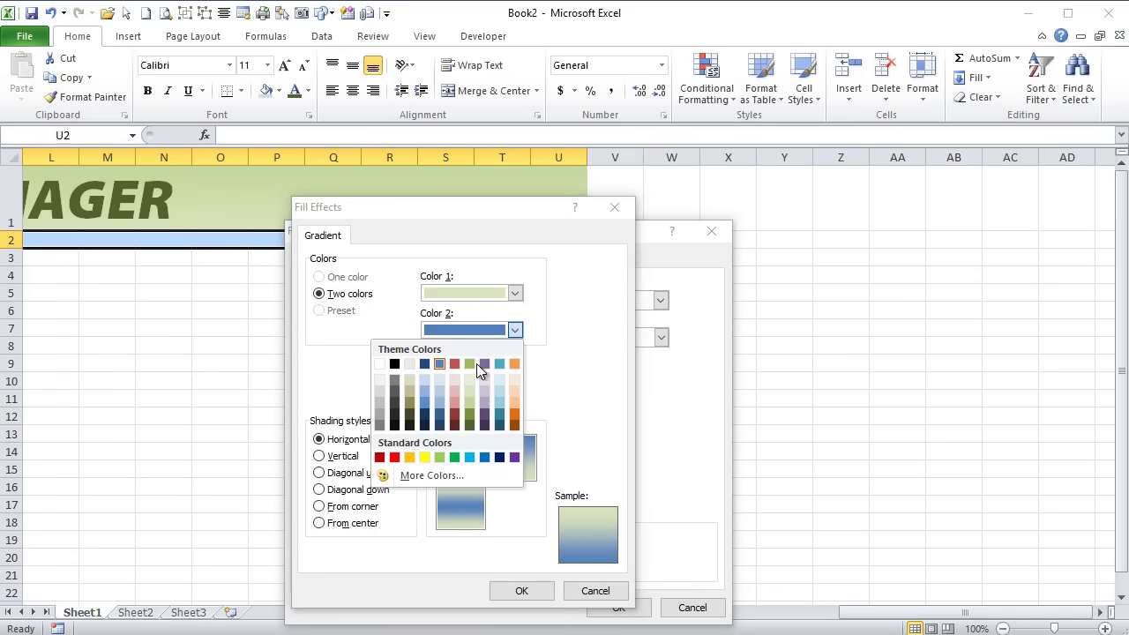
left_click(472, 377)
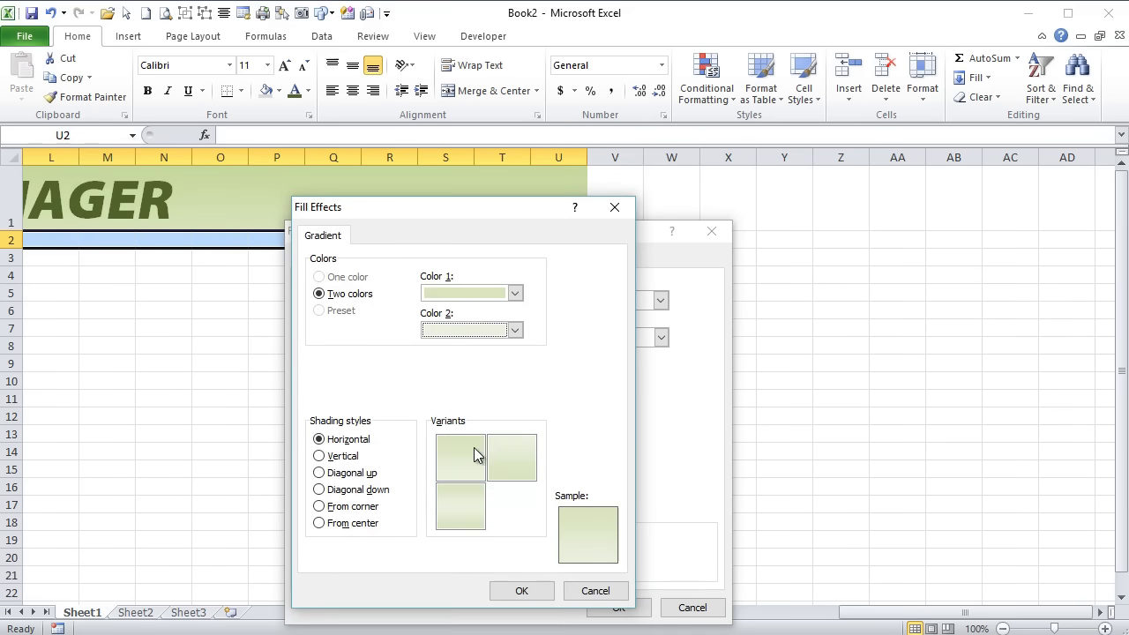
left_click(514, 591)
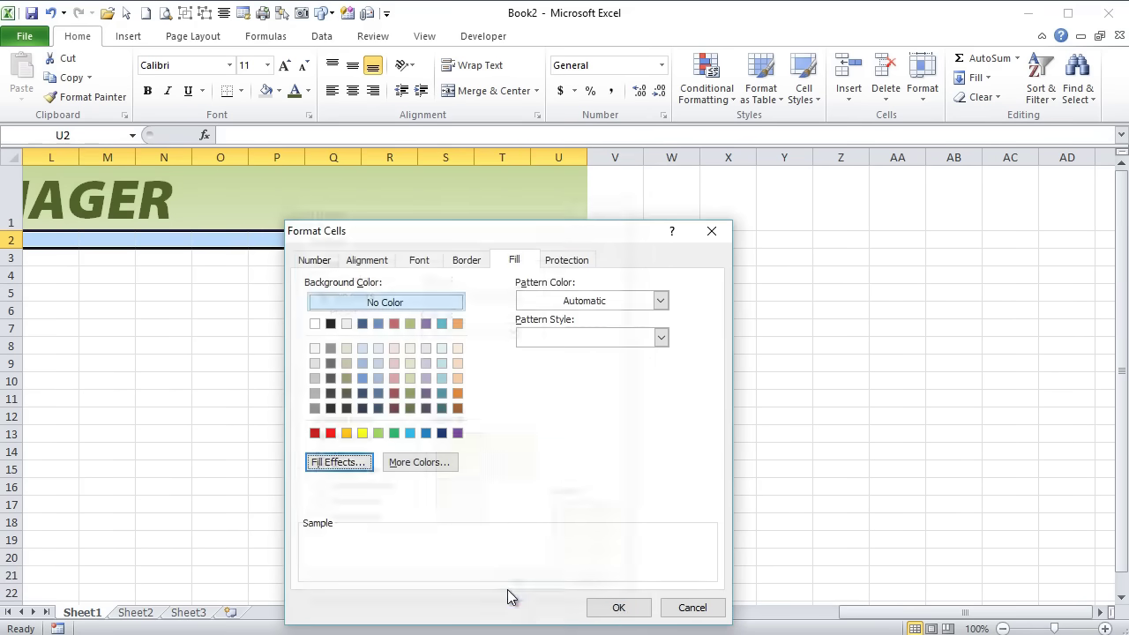
left_click(615, 608)
Fill the body range C3:U22 with the lightest olive green.
left_click_drag(856, 612, 733, 616)
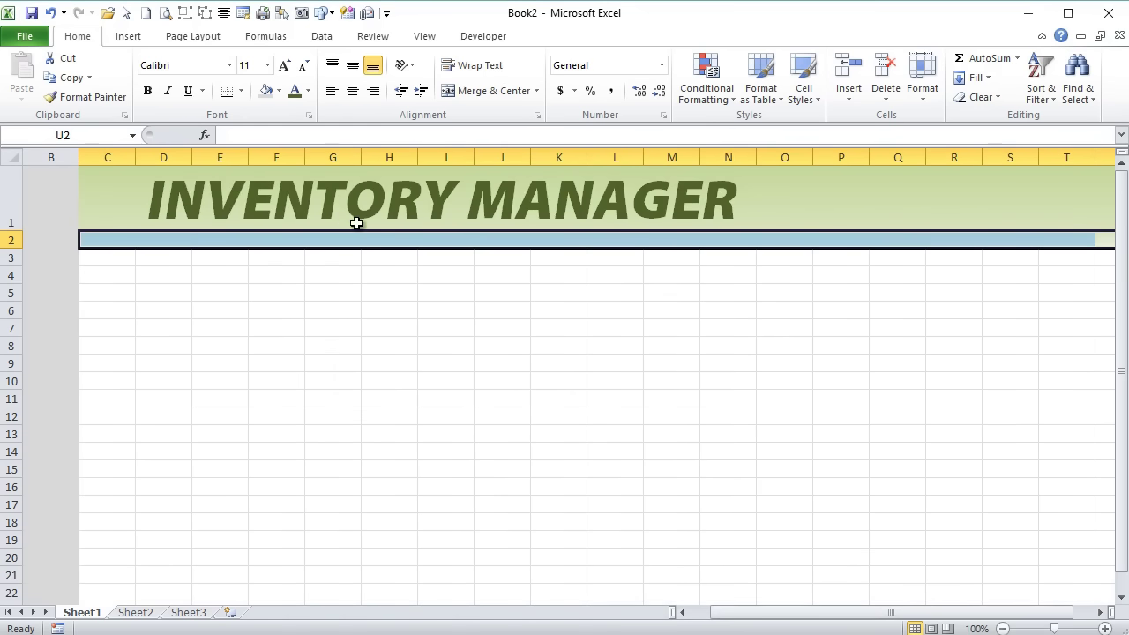
left_click_drag(113, 262, 1000, 529)
left_click(280, 91)
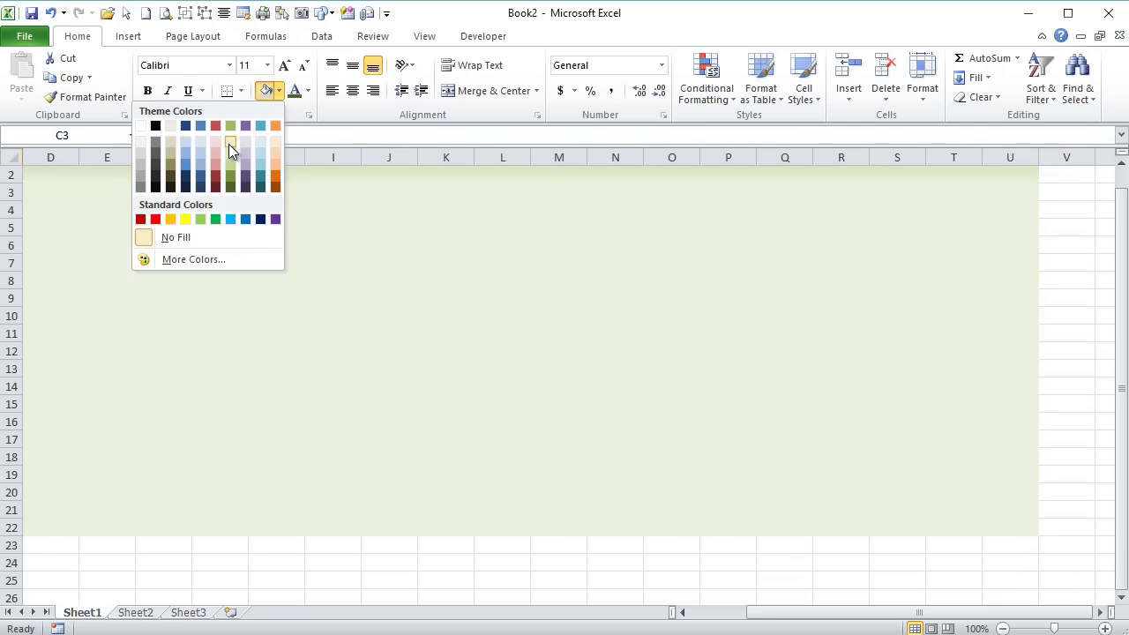
left_click(229, 144)
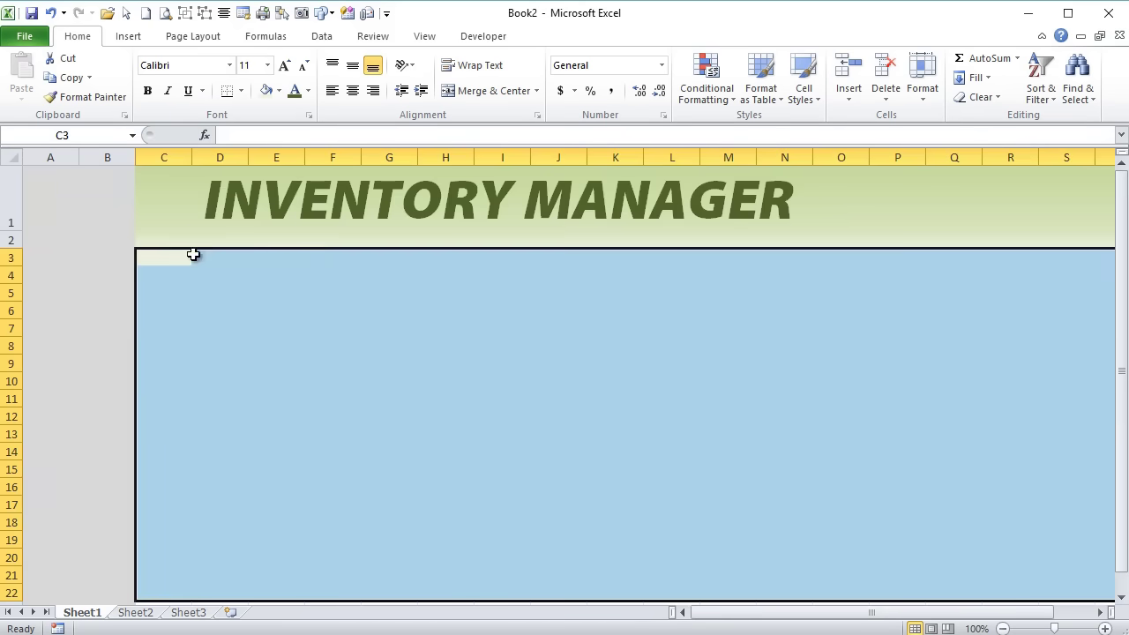
left_click(189, 172)
left_click(219, 239)
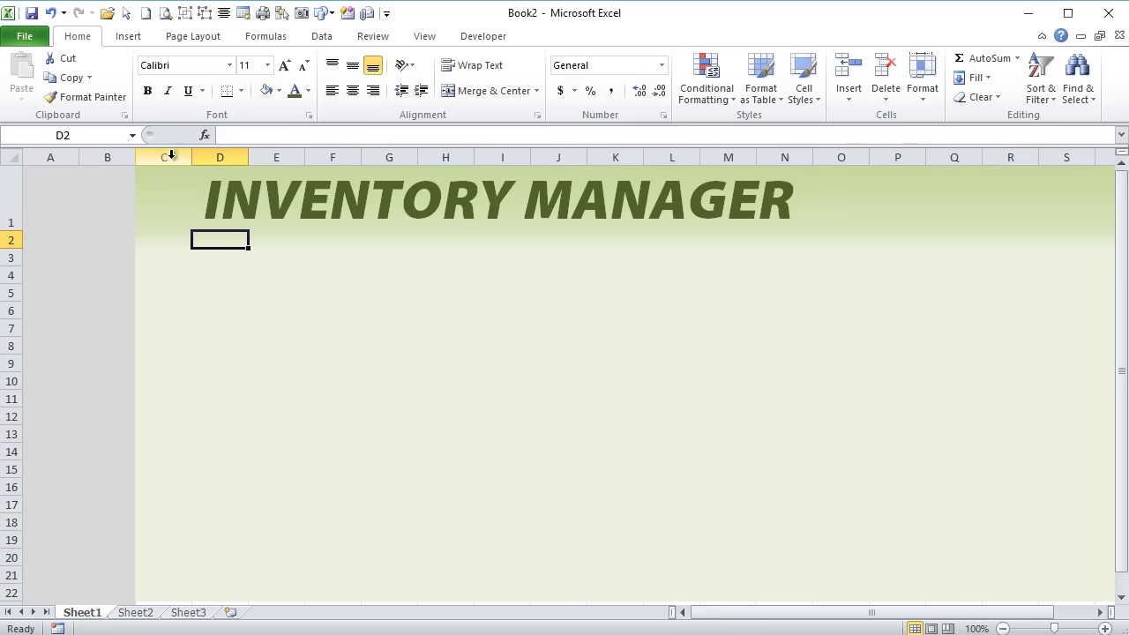
Widen column C very slightly.
mouse_move(185, 158)
left_mouse_down()
mouse_move(215, 156)
mouse_move(193, 156)
left_mouse_up()
left_click(170, 249)
left_click(221, 246)
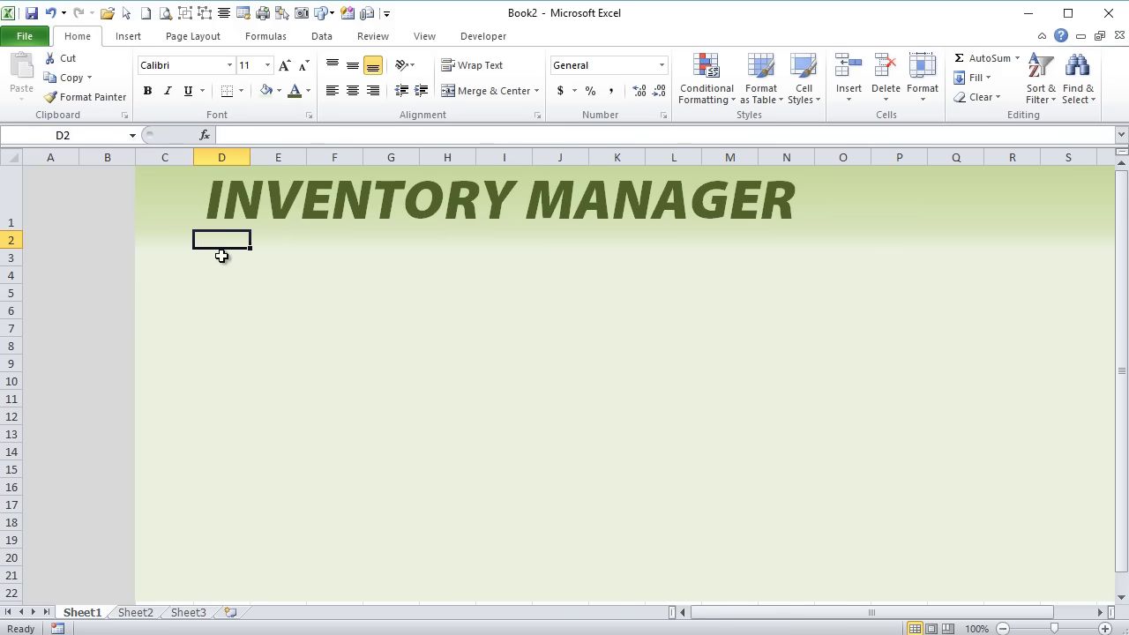
Enter the label Customer in D5 and widen column D slightly.
left_click(221, 256)
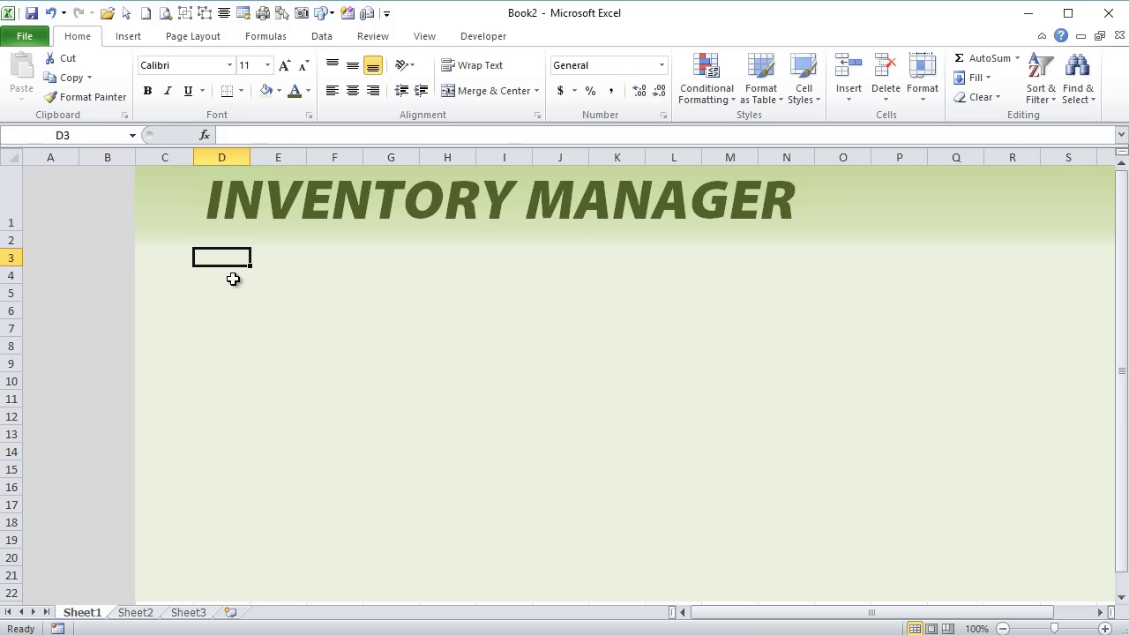
left_click(234, 291)
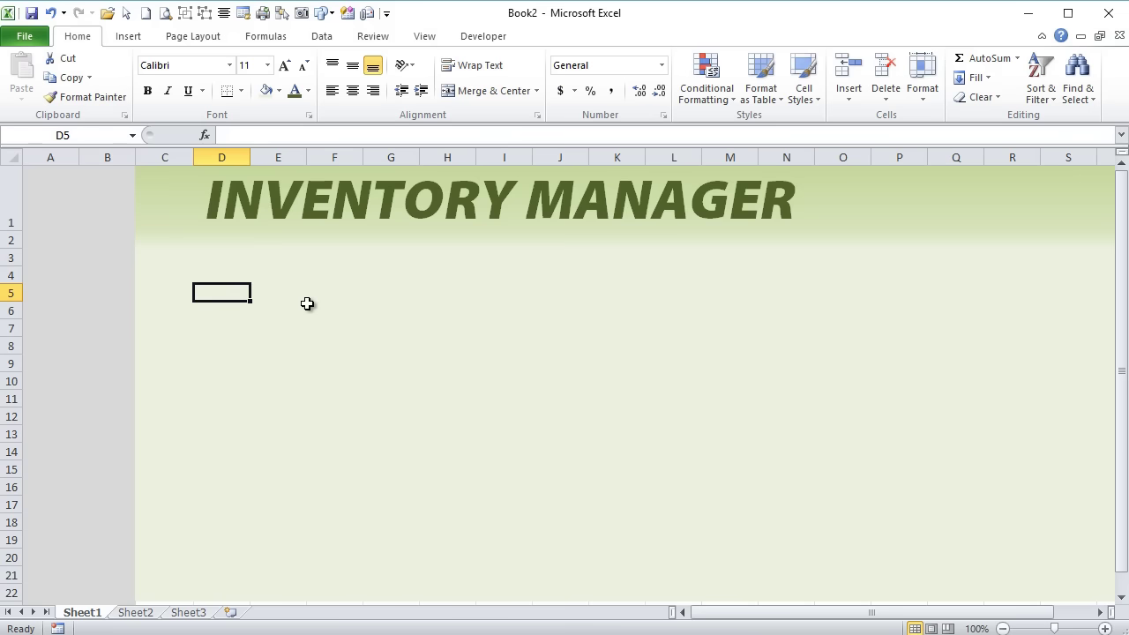
type("cUST")
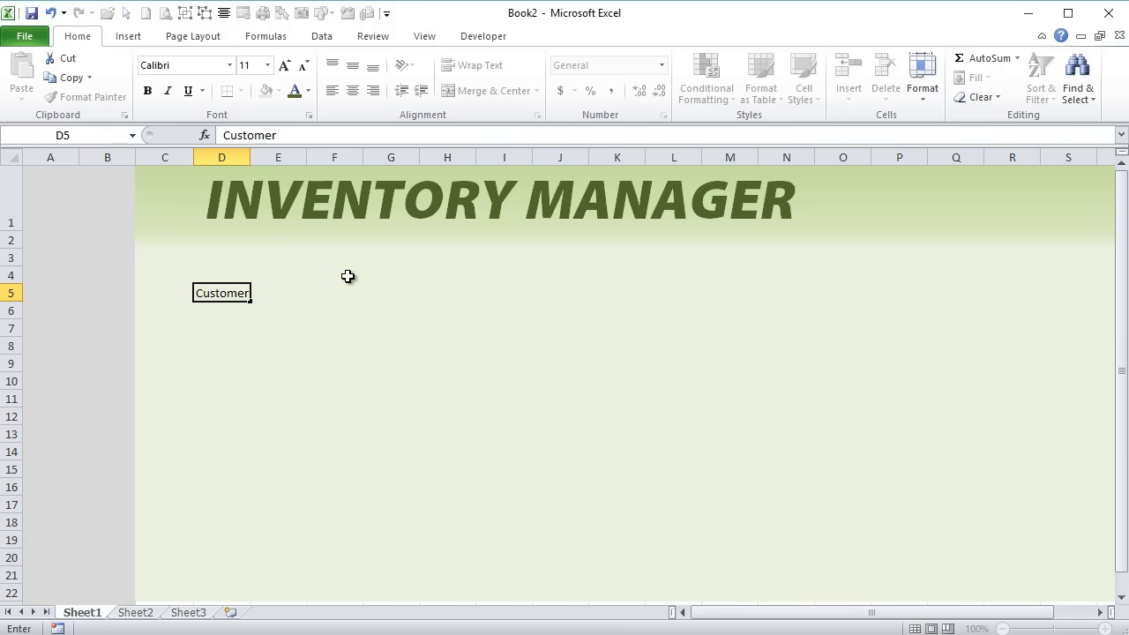
type("omer")
key("Return")
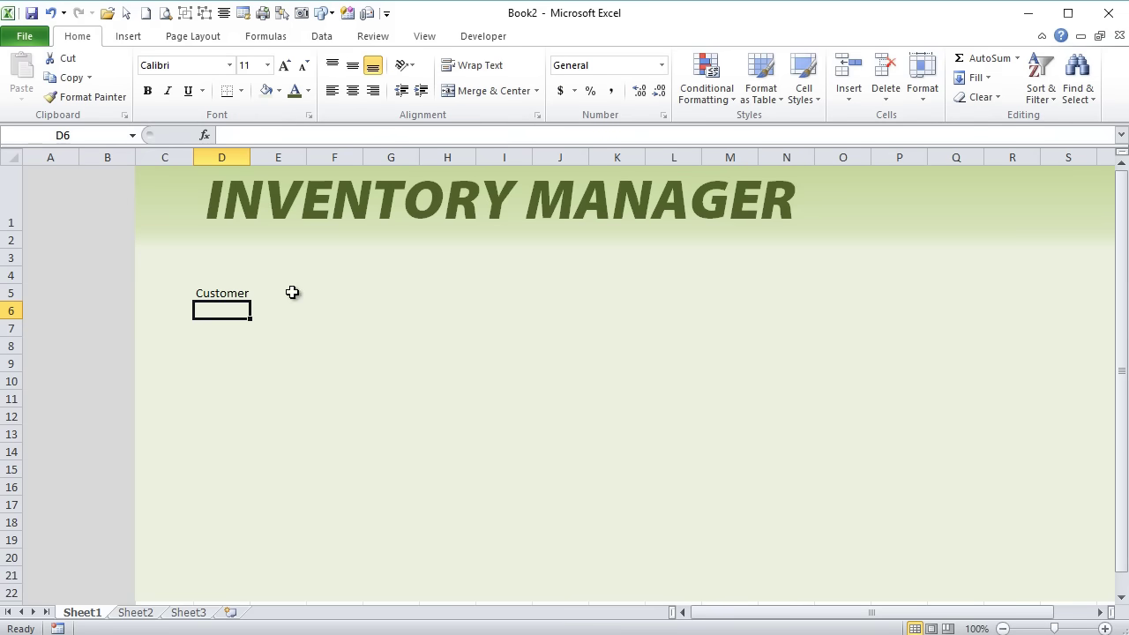
left_click(223, 292)
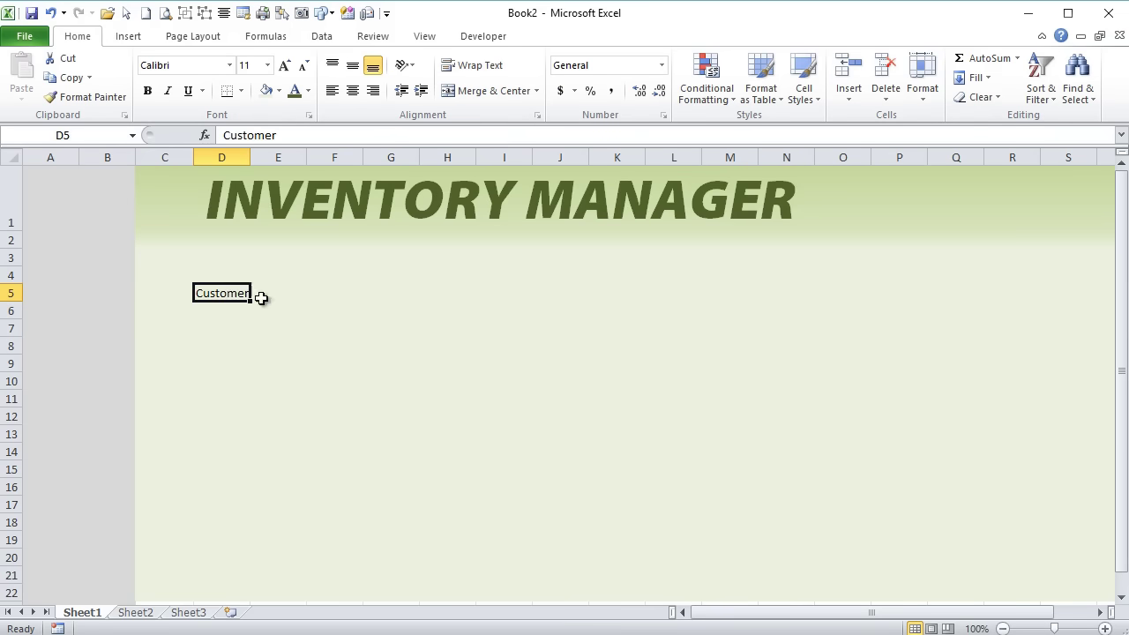
left_click_drag(250, 156, 269, 156)
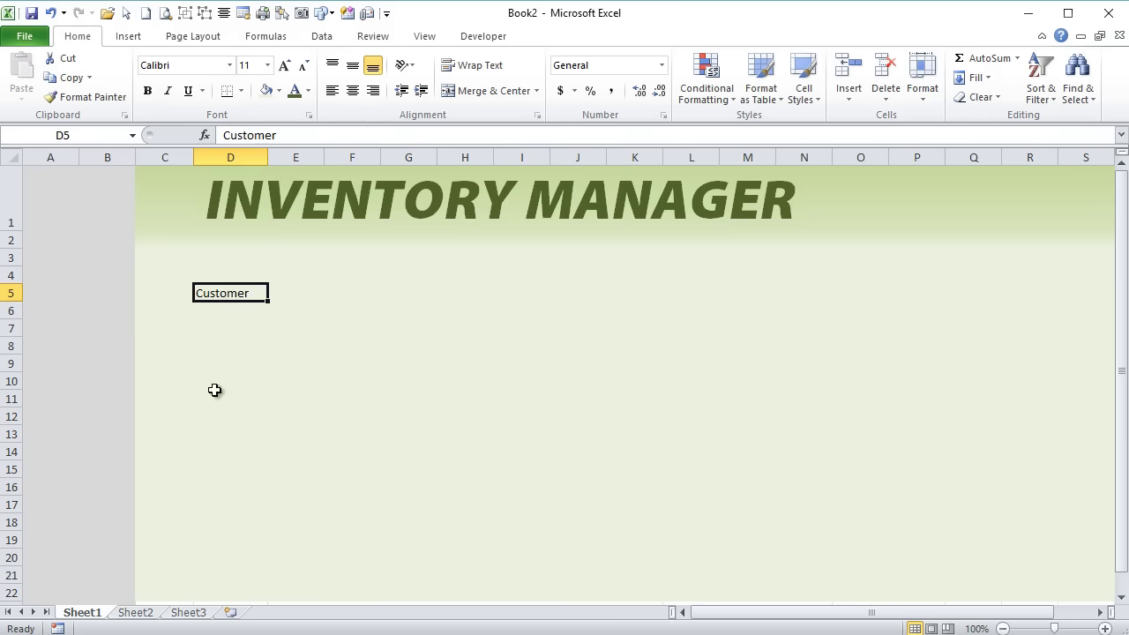
Enter the label Product # in D7, leaving one blank row below the Customer label.
left_click(233, 331)
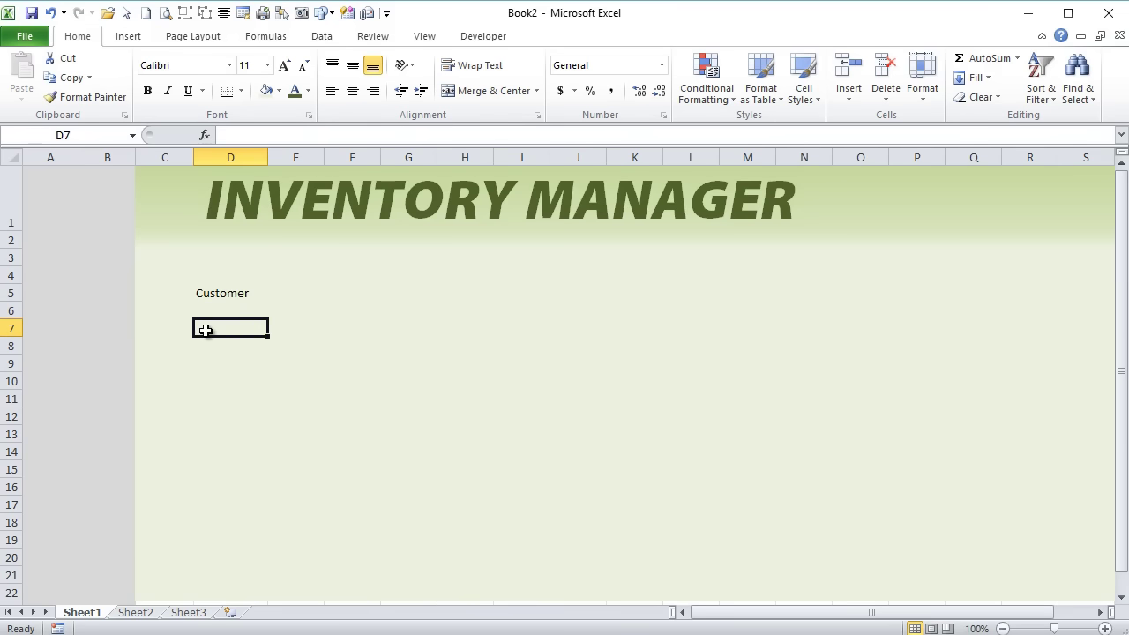
type("Puro")
key("BackSpace")
key("BackSpace")
type("oud")
key("BackSpace")
key("BackSpace")
key("BackSpace")
type("oduct #$")
key("BackSpace")
key("Return")
key("Return")
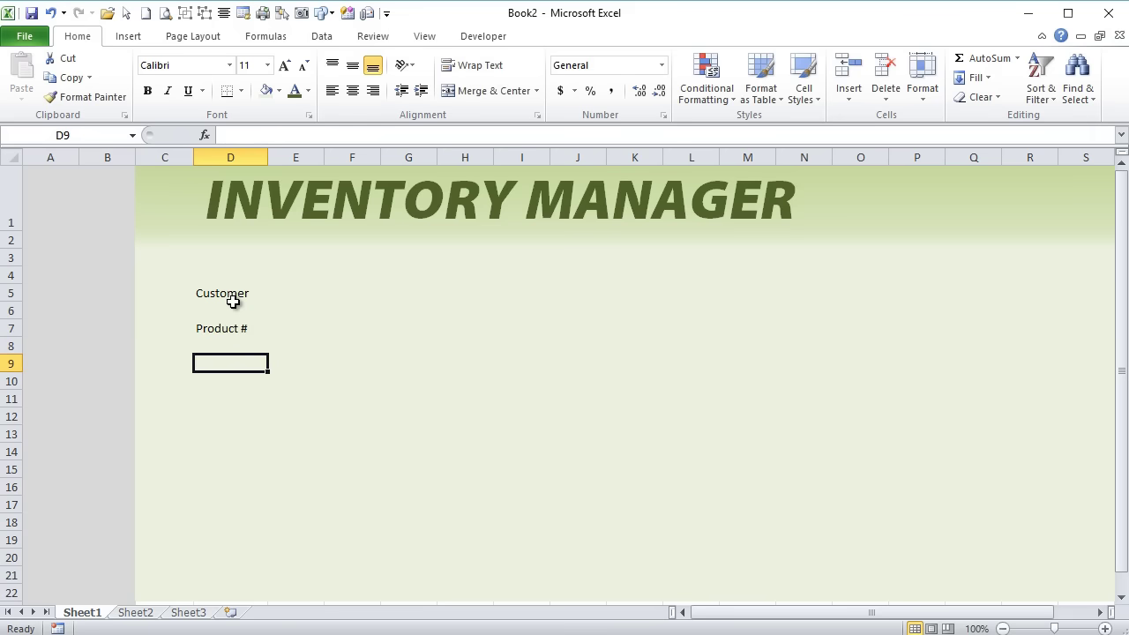
Enter the label Product Name in D9.
type("Product Name")
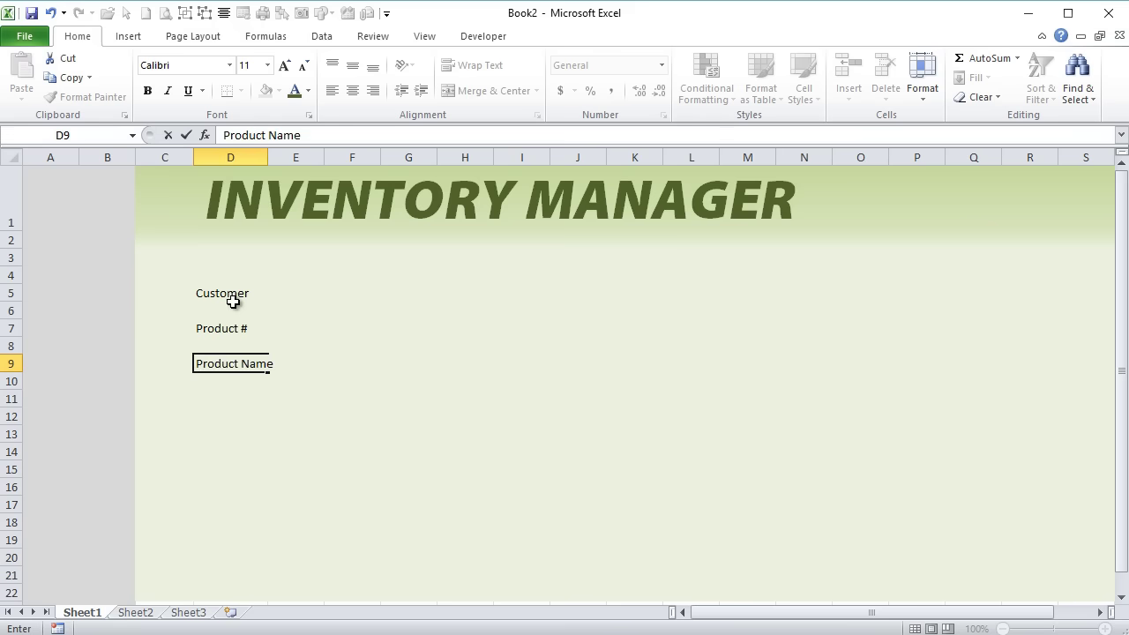
key("Return")
key("Return")
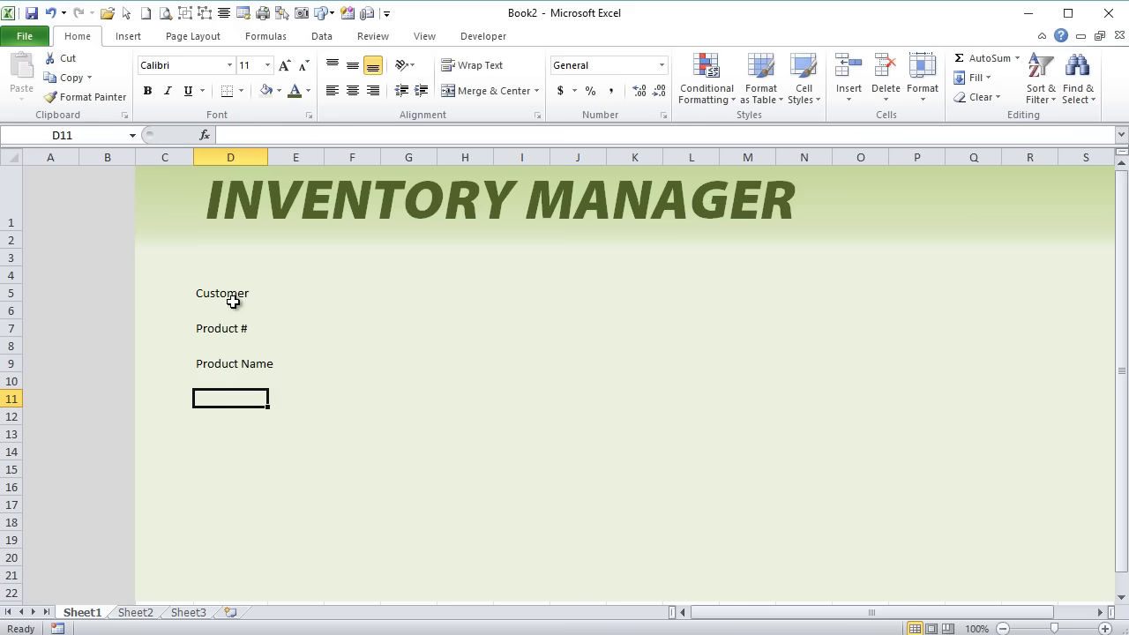
Enter the labels Std. Purch. Qty in D11 and Sales Qty in D13.
type("St")
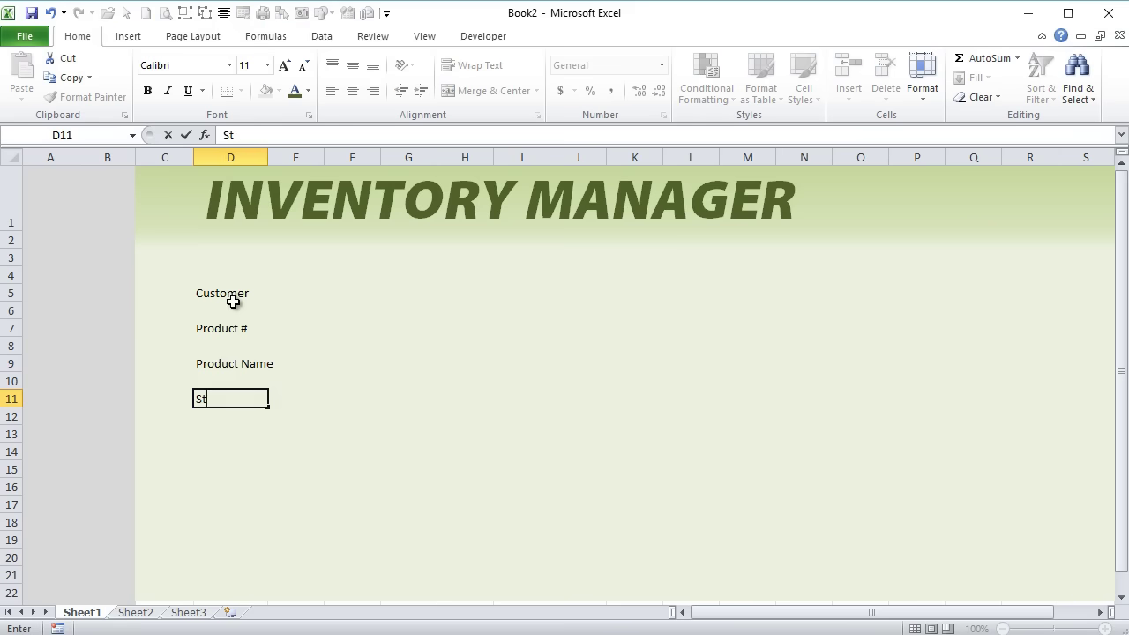
type("d. Pur")
type("ch")
type(". Qu")
type("y")
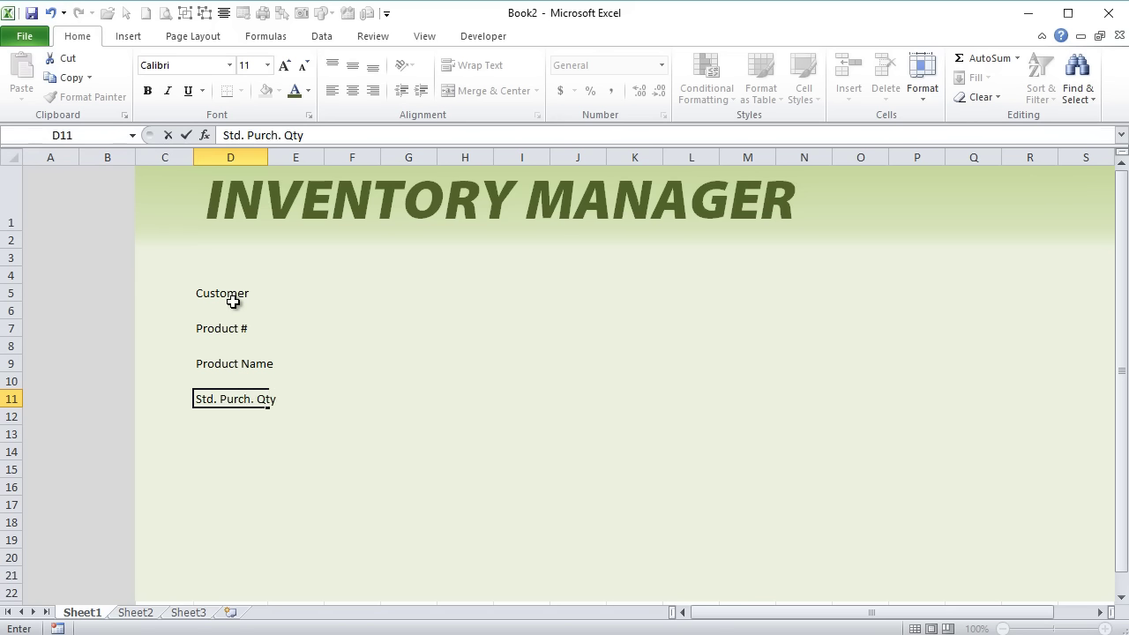
key("Return")
key("Return")
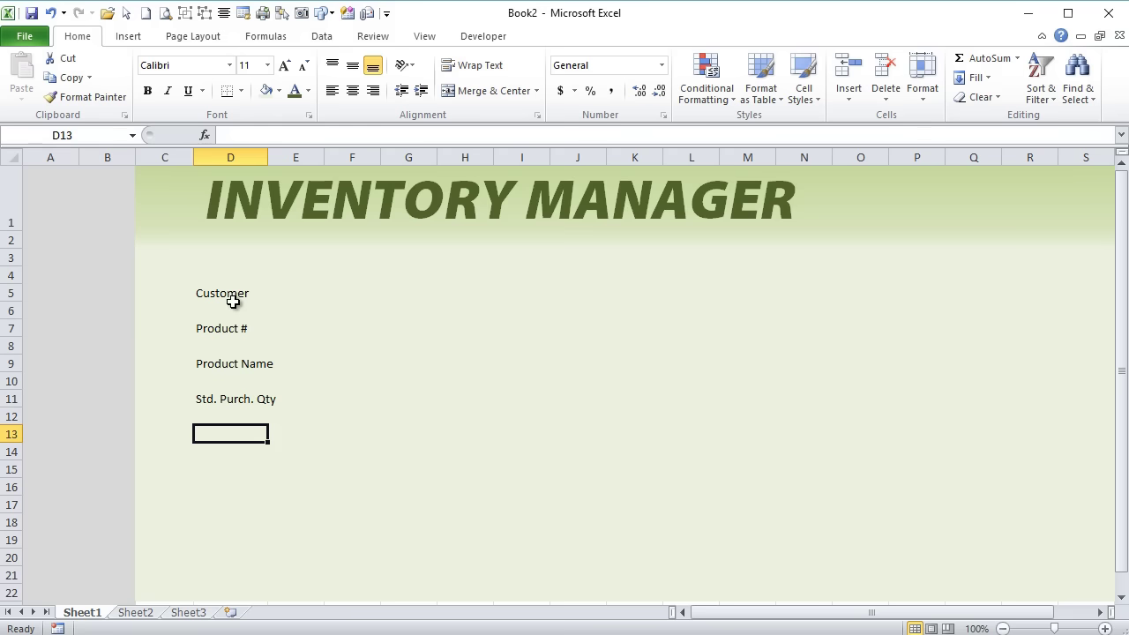
type("Sales ")
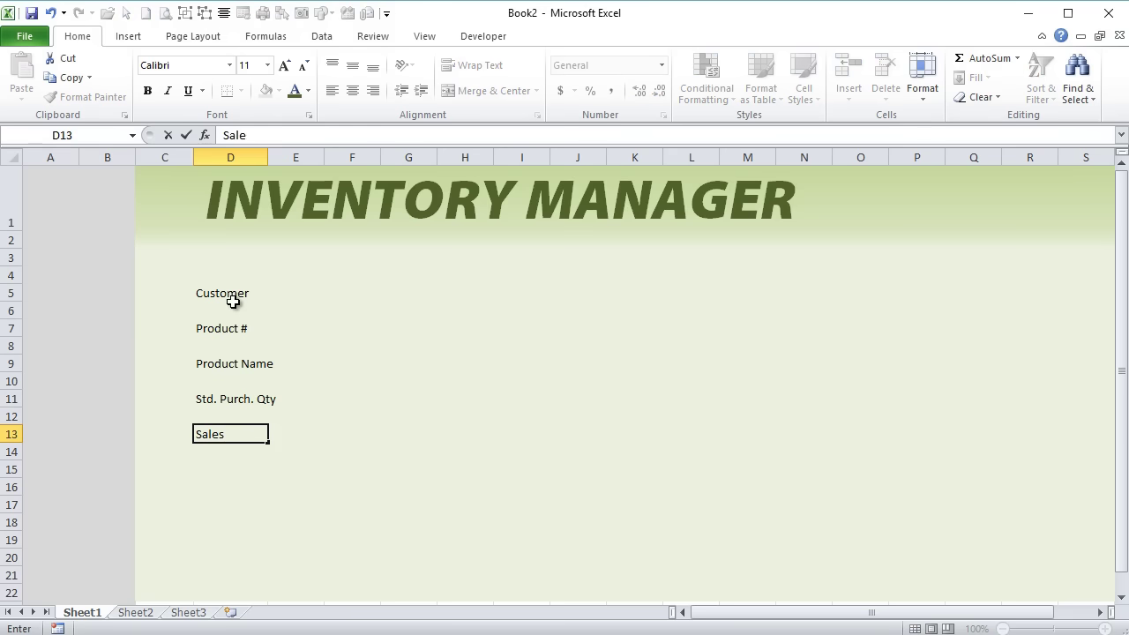
type("Qty")
key("Tab")
left_click(284, 294)
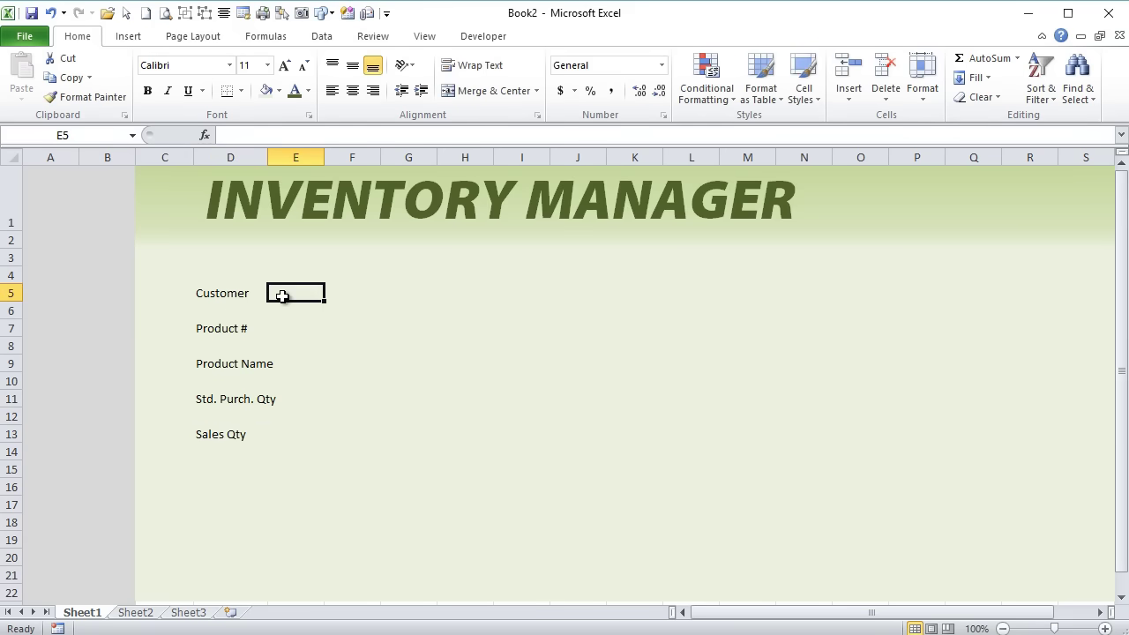
left_click(285, 326, "ctrl")
left_click(291, 364, "ctrl")
left_click(291, 400, "ctrl")
left_click(285, 434, "ctrl")
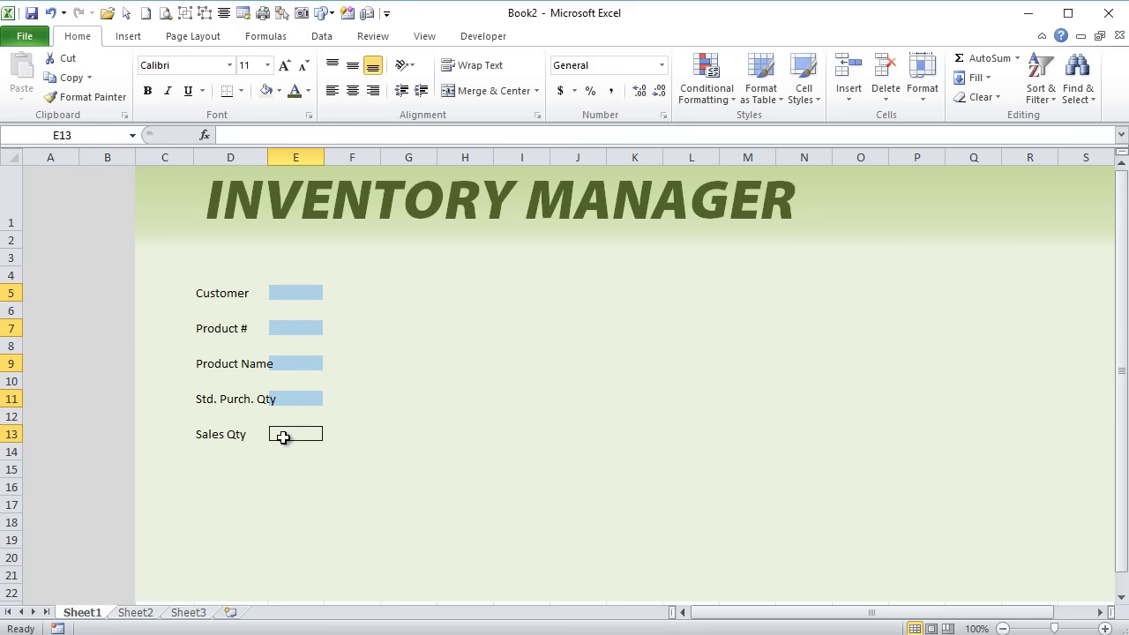
left_click(280, 91)
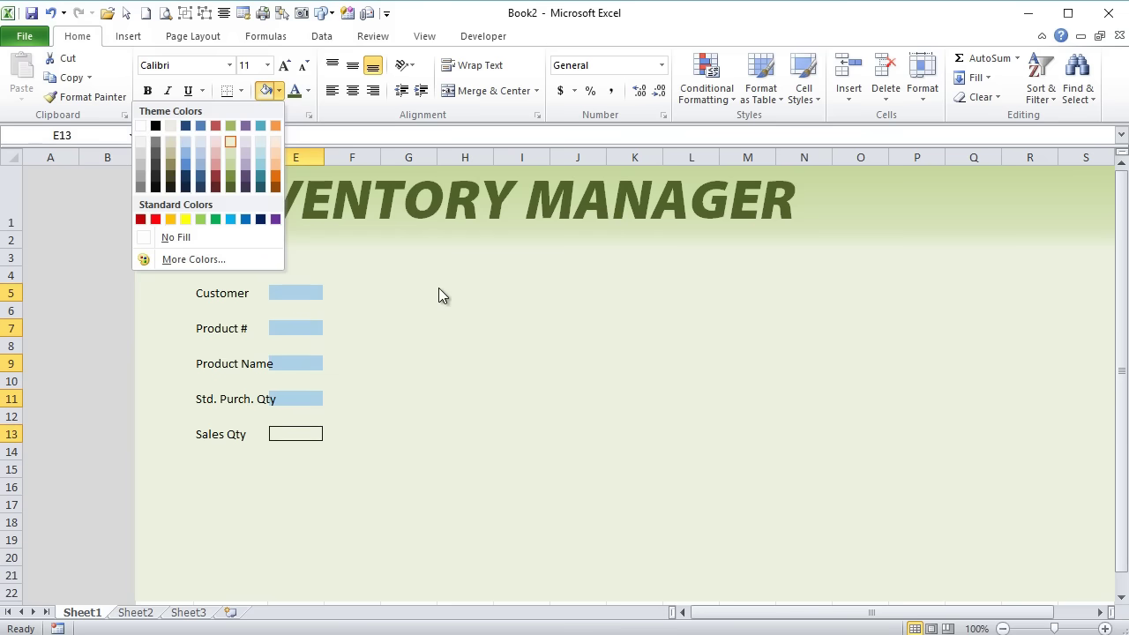
left_click(399, 292)
left_click_drag(361, 293, 368, 442)
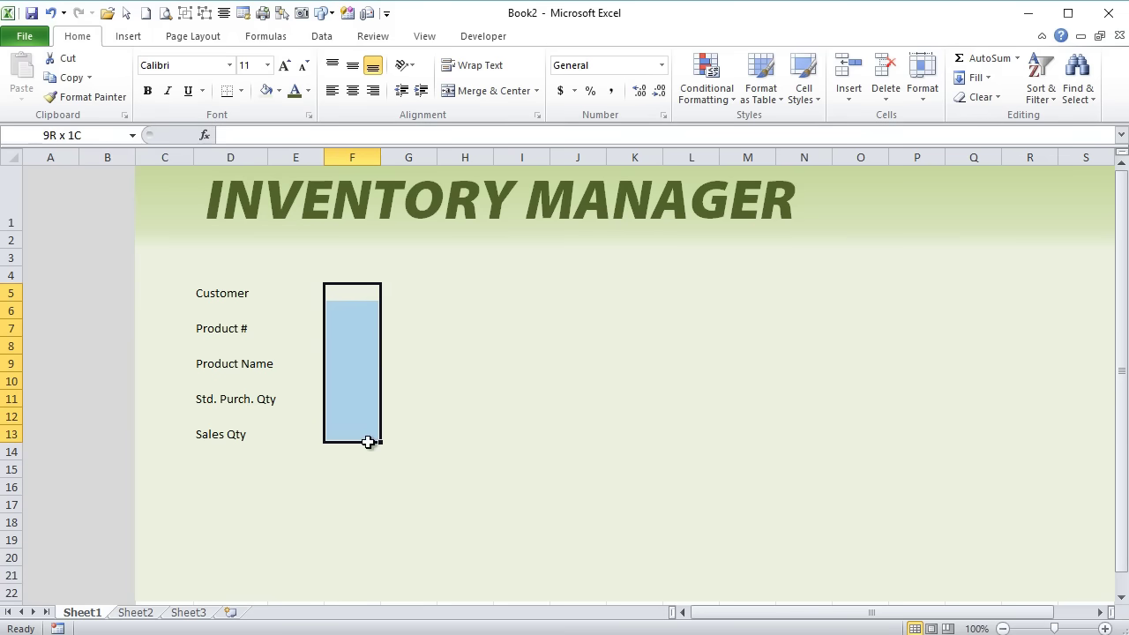
Enter the label Transaction Date in G5.
left_click(408, 295)
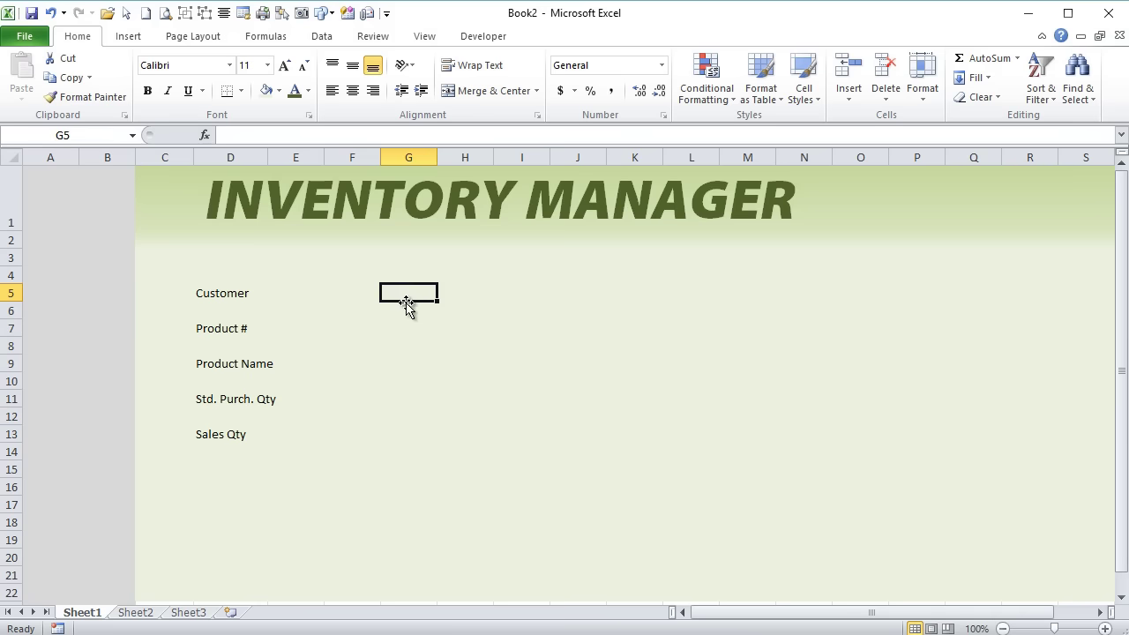
type("Trana")
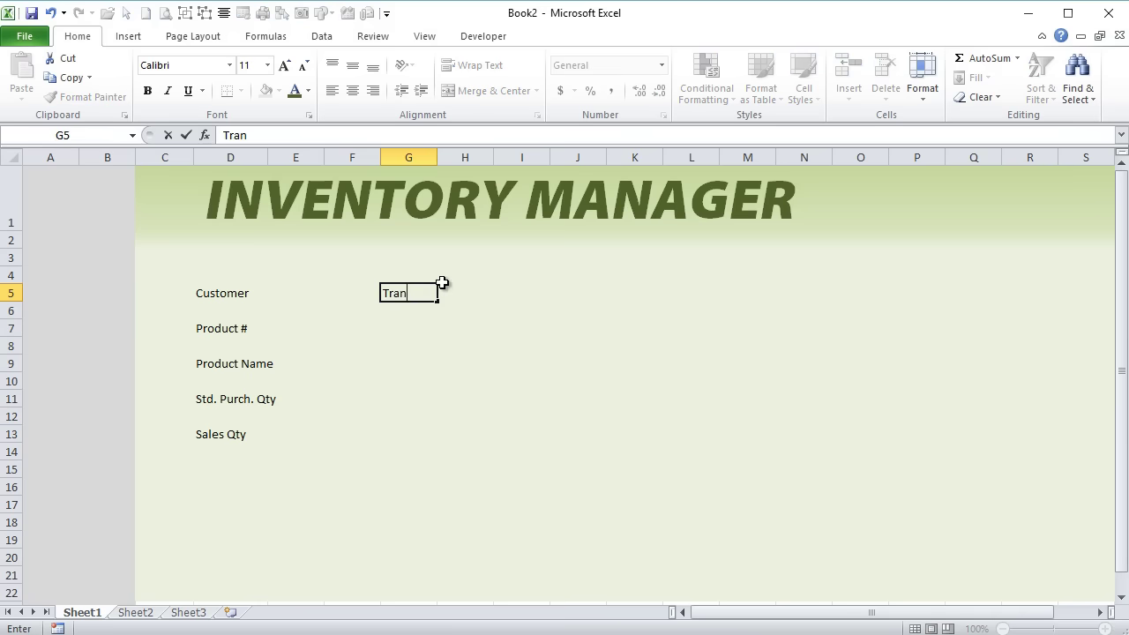
key("BackSpace")
type("saction Date")
key("Return")
key("Return")
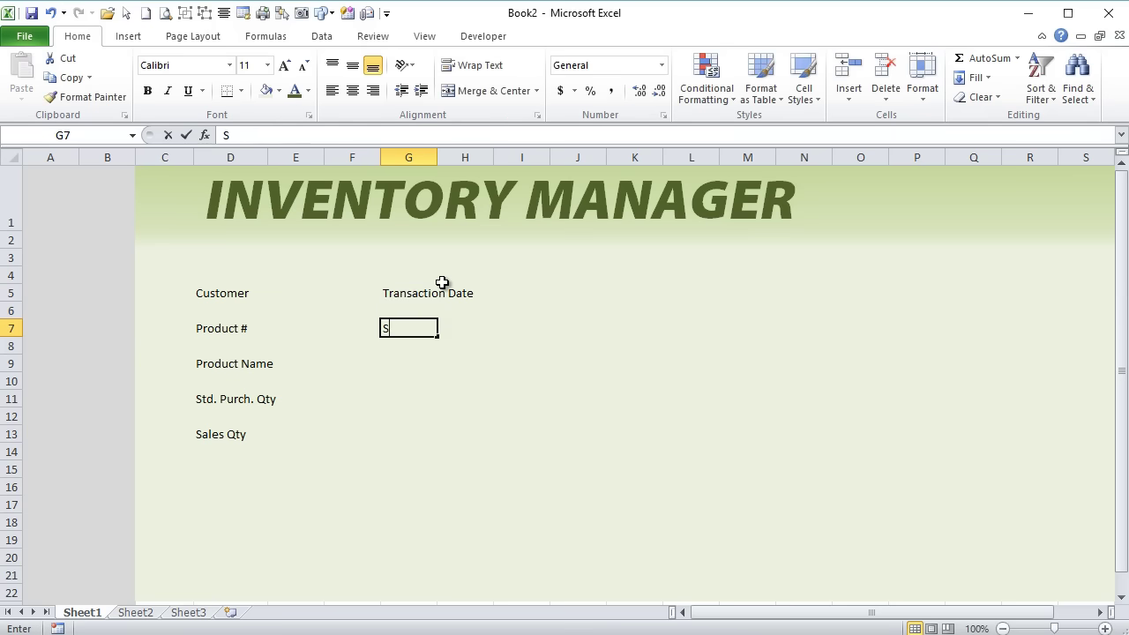
Enter the labels Sales Price: in G7 and Type: in G9.
type("Sales Price:")
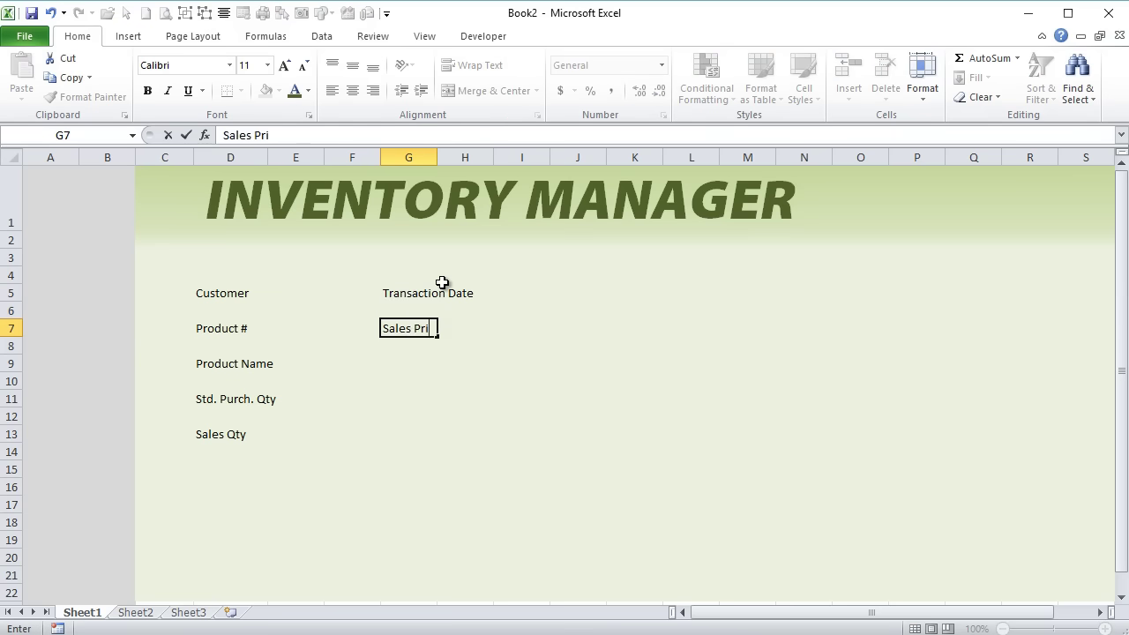
key("Return")
key("Return")
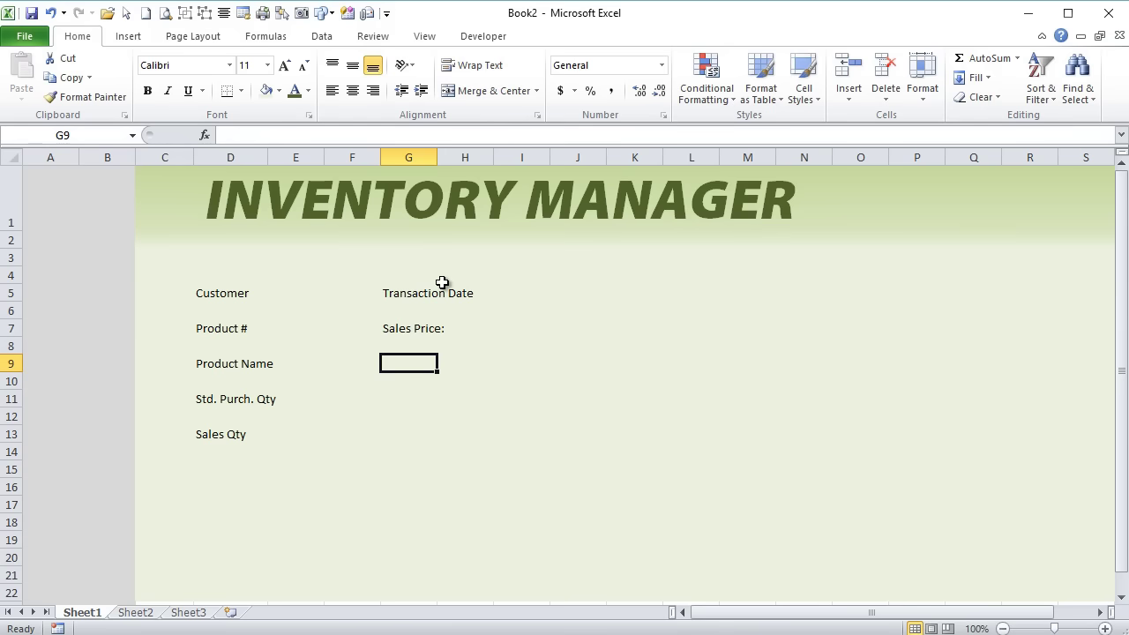
left_click_drag(202, 364, 461, 401)
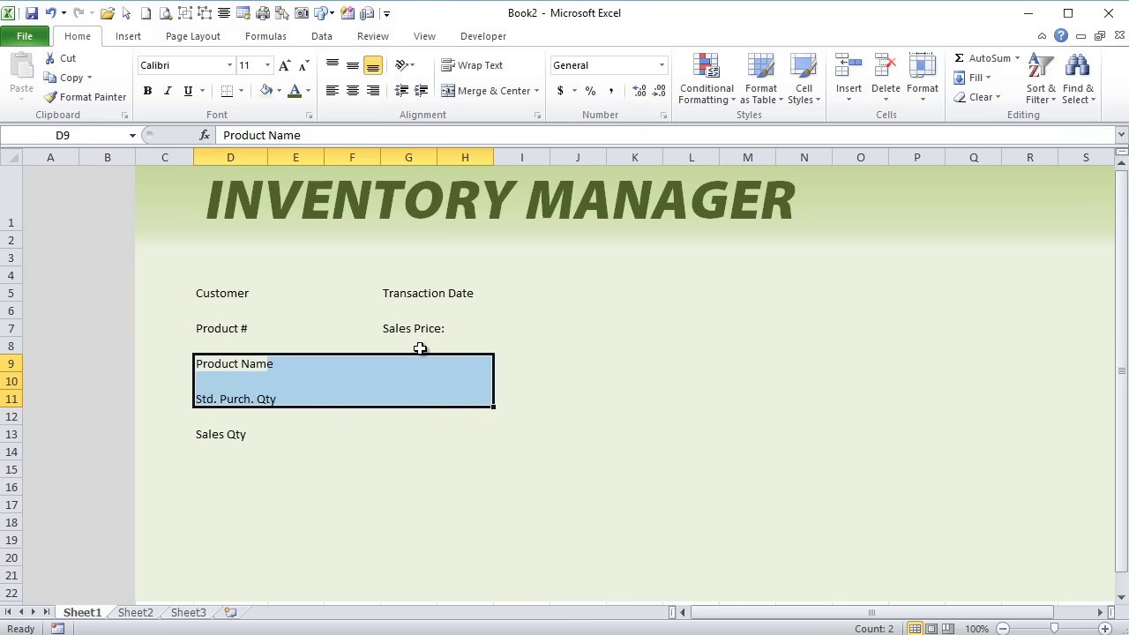
left_click(416, 361)
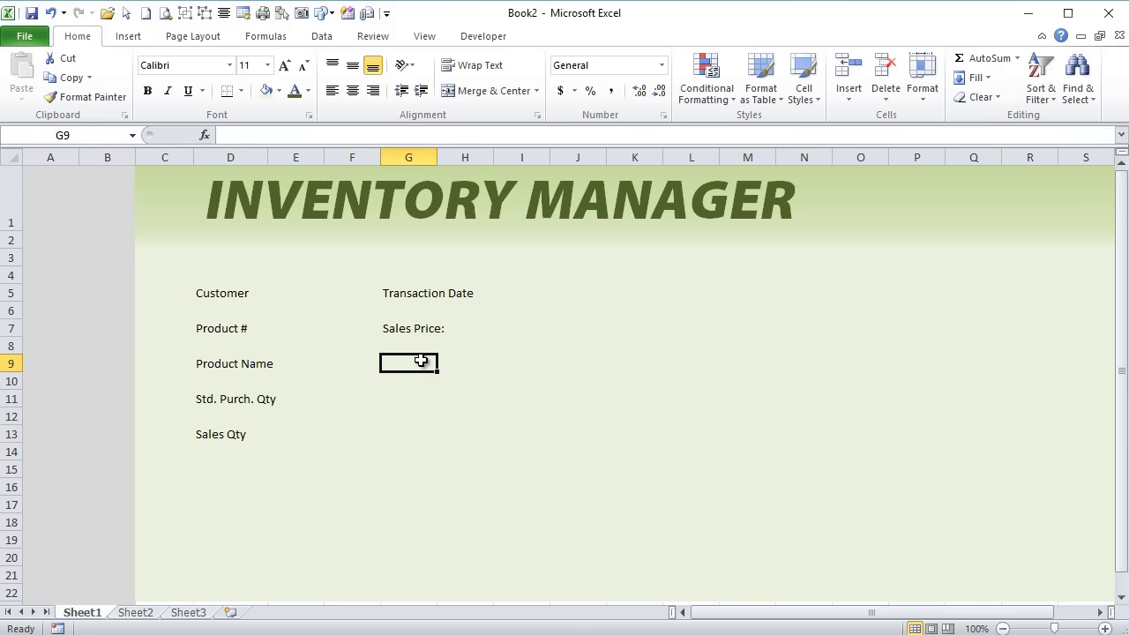
type("Type:")
key("Return")
key("Return")
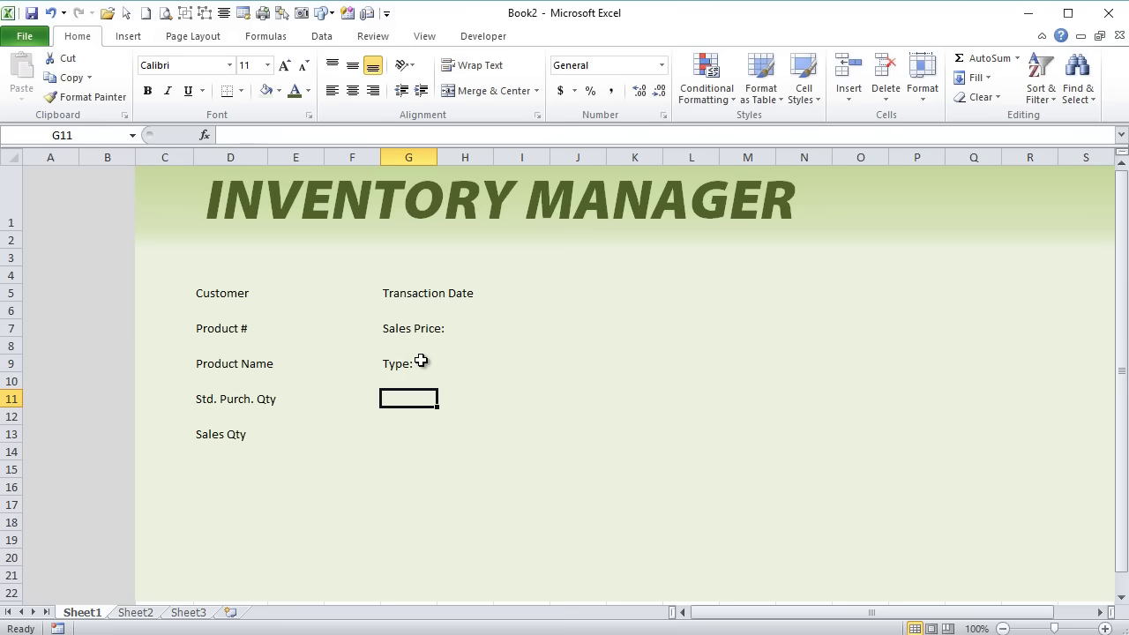
Enter the labels Prod. Description in G11 and Total: in G13.
type("Prod. Desc")
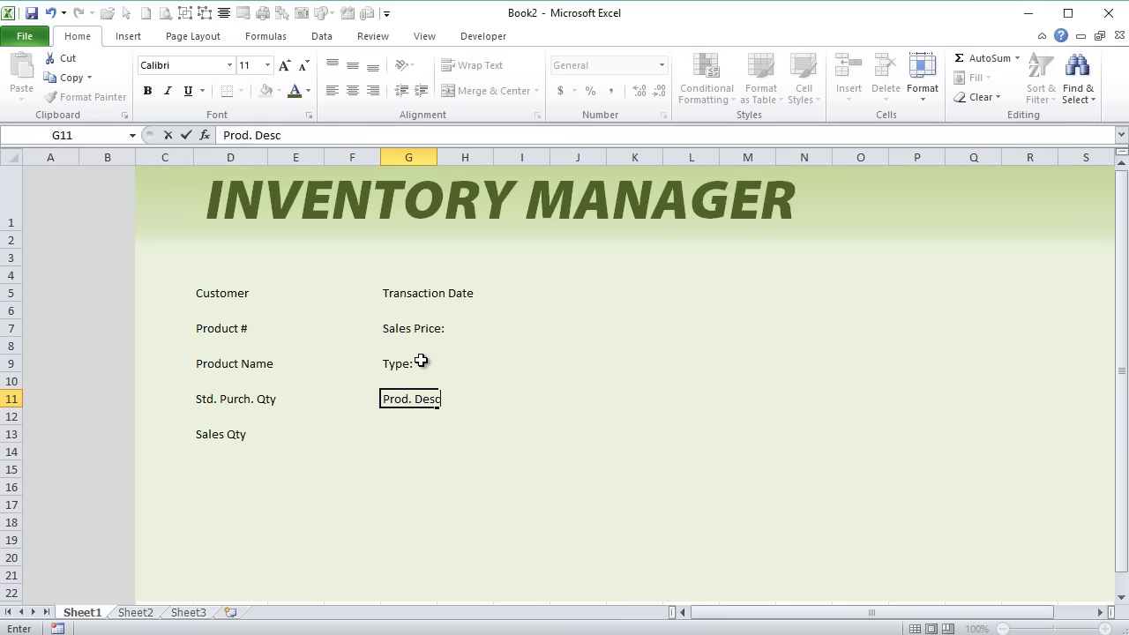
type("ription")
key("Return")
key("Return")
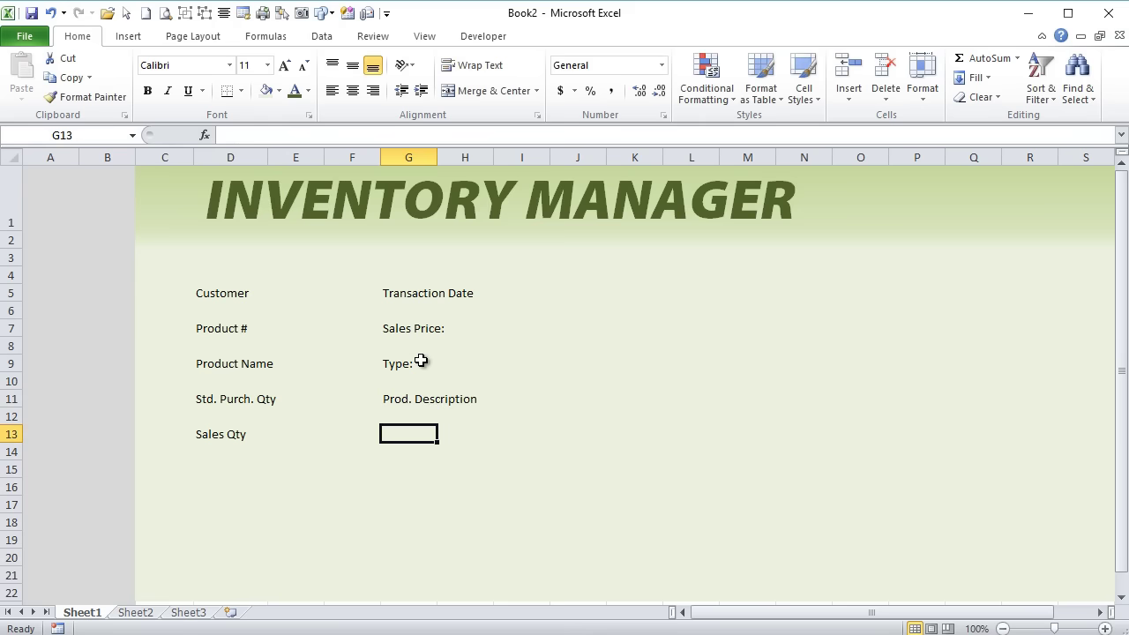
type("Total:")
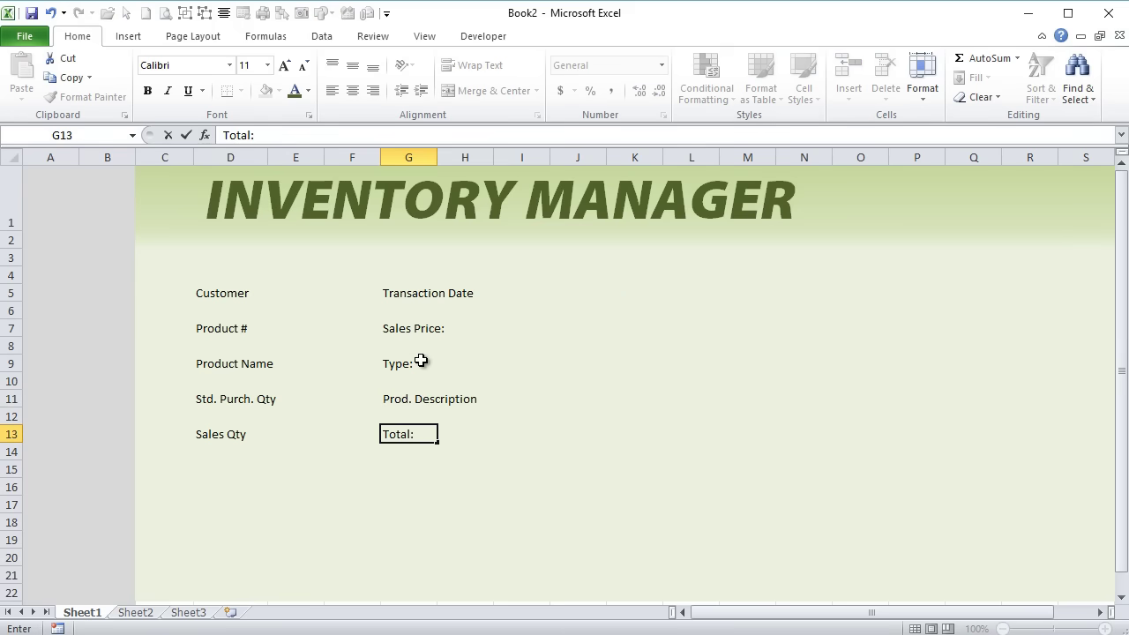
key("Tab")
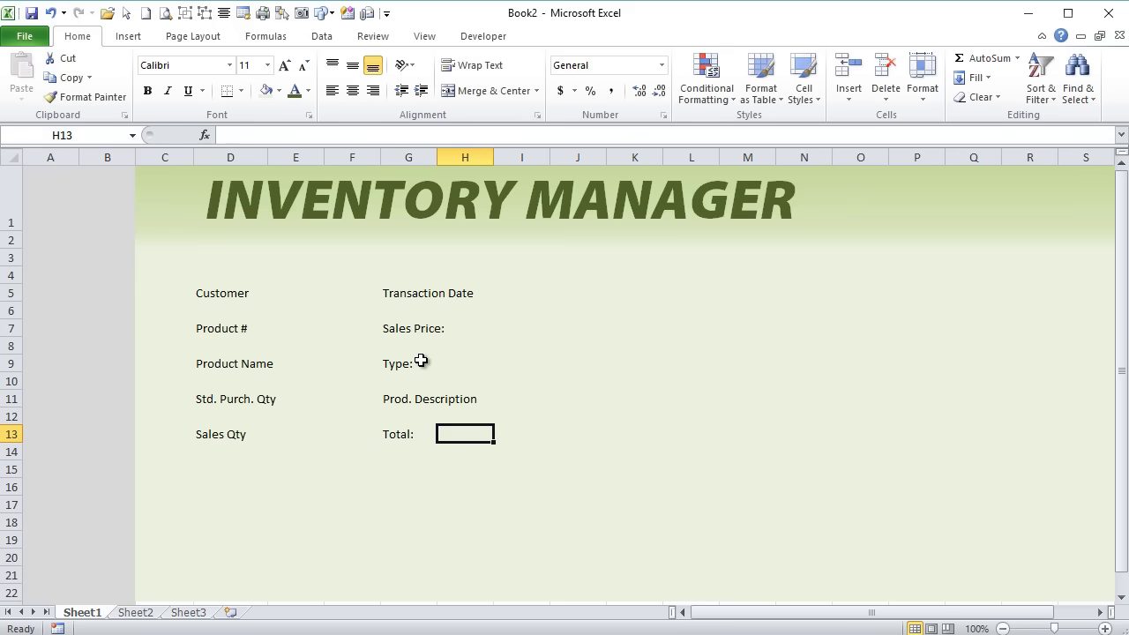
key("Left")
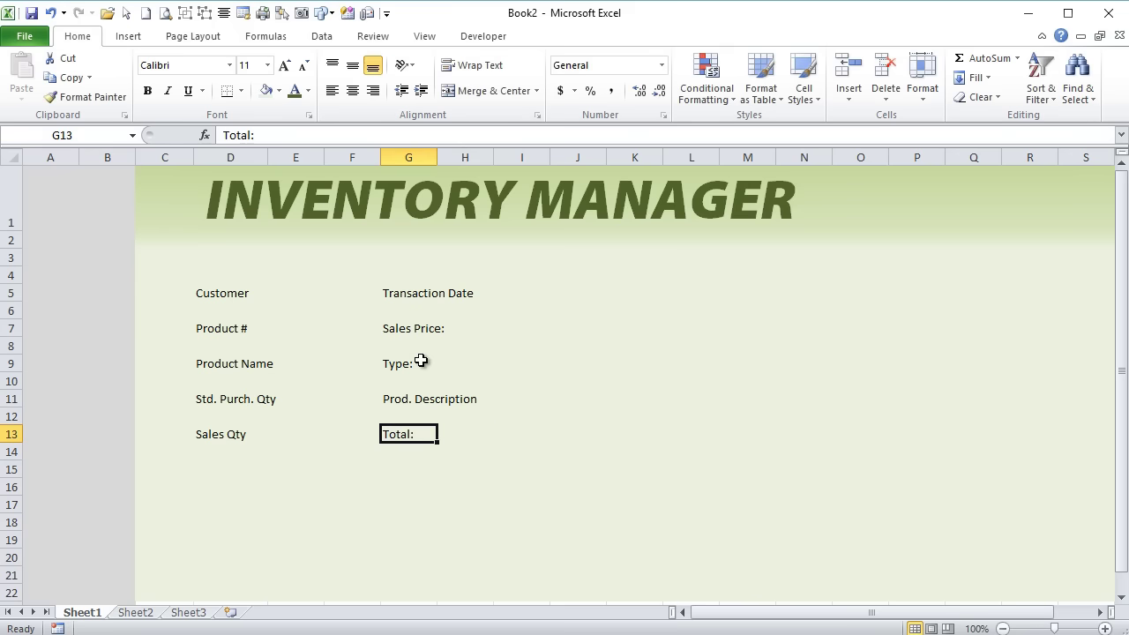
Draw a rounded rectangle about 0.26" high and 0.97" wide just above the Customer label, across rows 2 and 3 from column D.
left_click(192, 240)
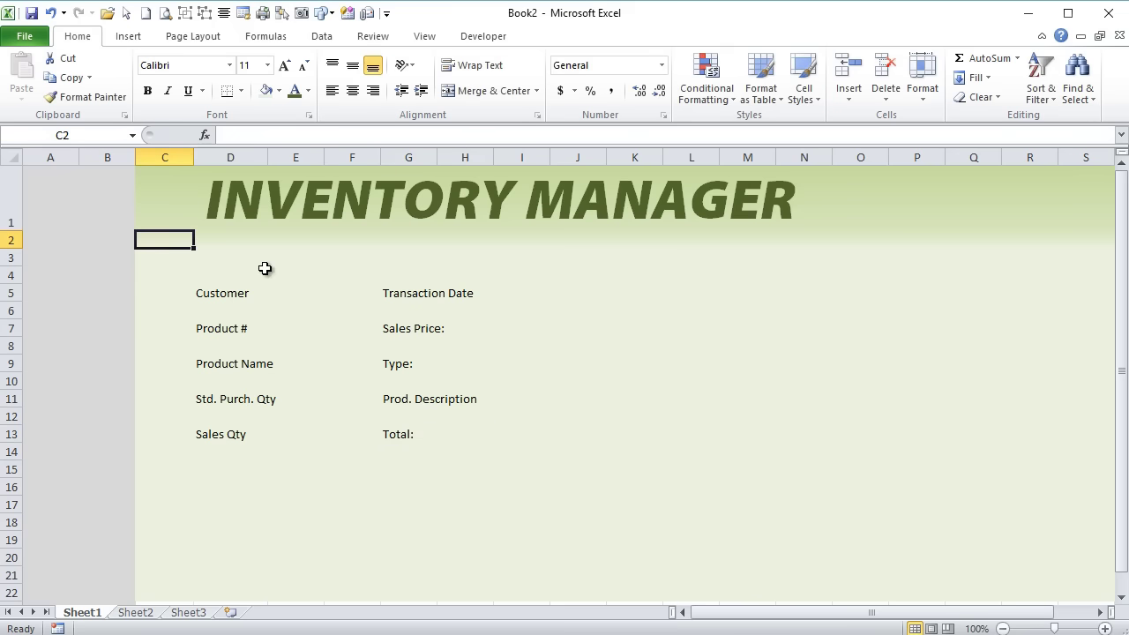
left_click(223, 256)
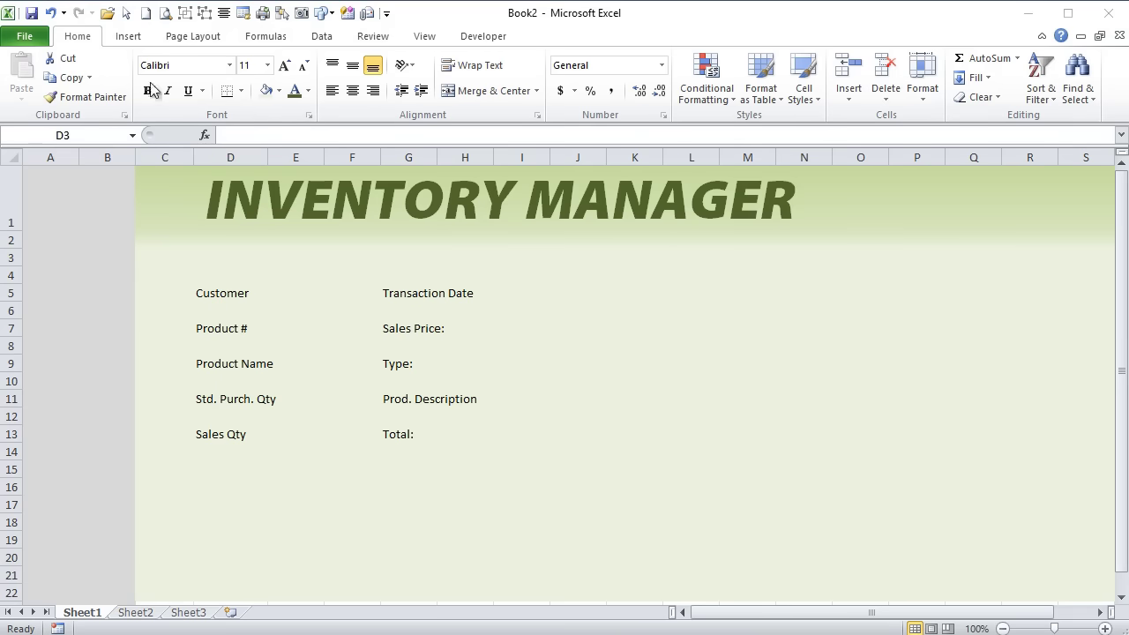
left_click(137, 37)
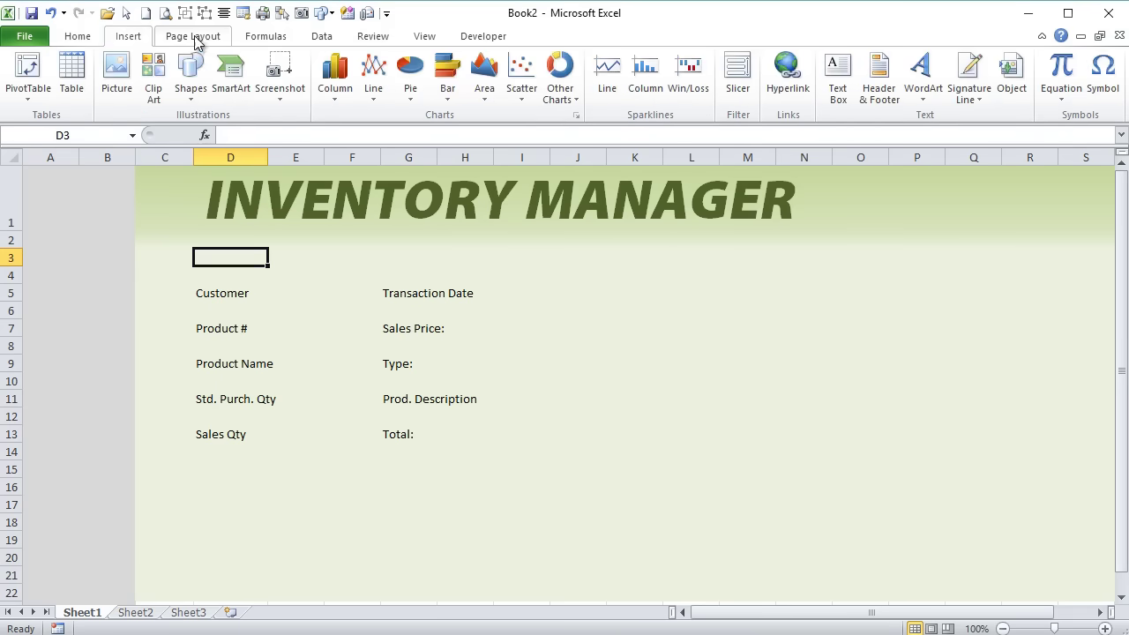
left_click(195, 97)
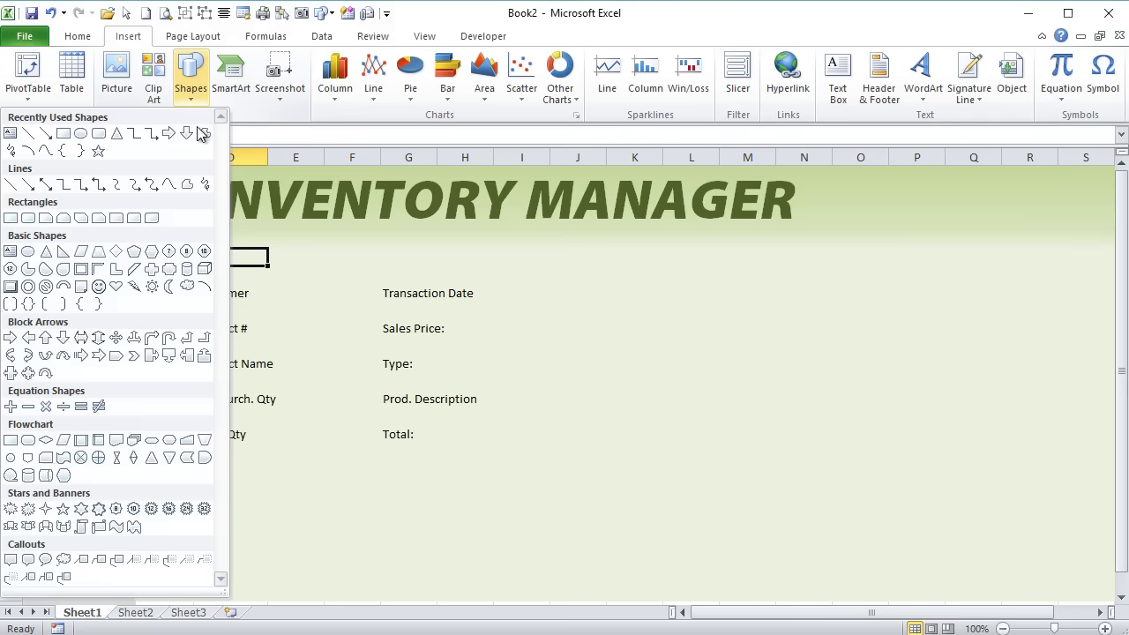
left_click(99, 149)
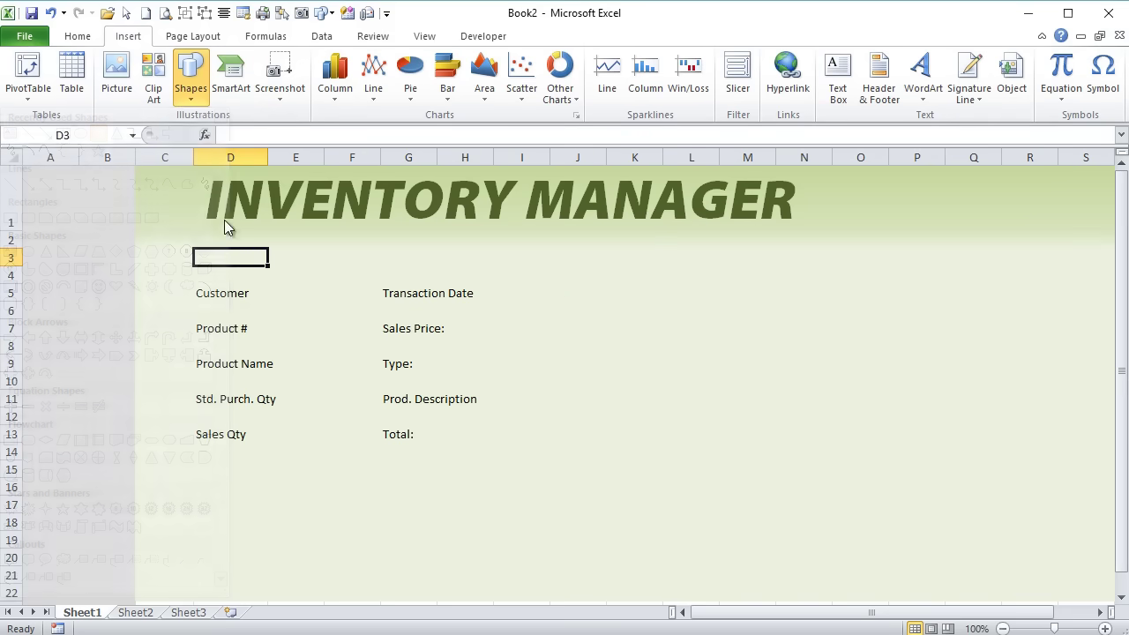
mouse_move(191, 227)
left_mouse_down()
mouse_move(273, 249)
mouse_move(244, 252)
left_mouse_up()
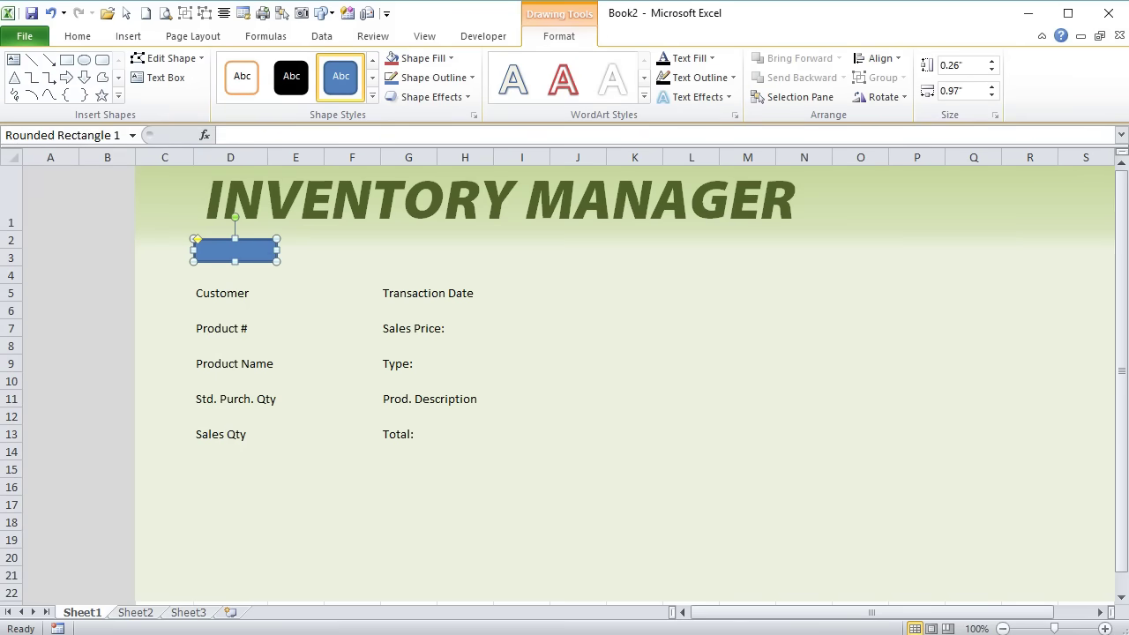
Set the rounded rectangle's height to 0.22" and its width to 0.65".
left_click(967, 62)
key("BackSpace")
type(".22")
key("Return")
left_click(968, 90)
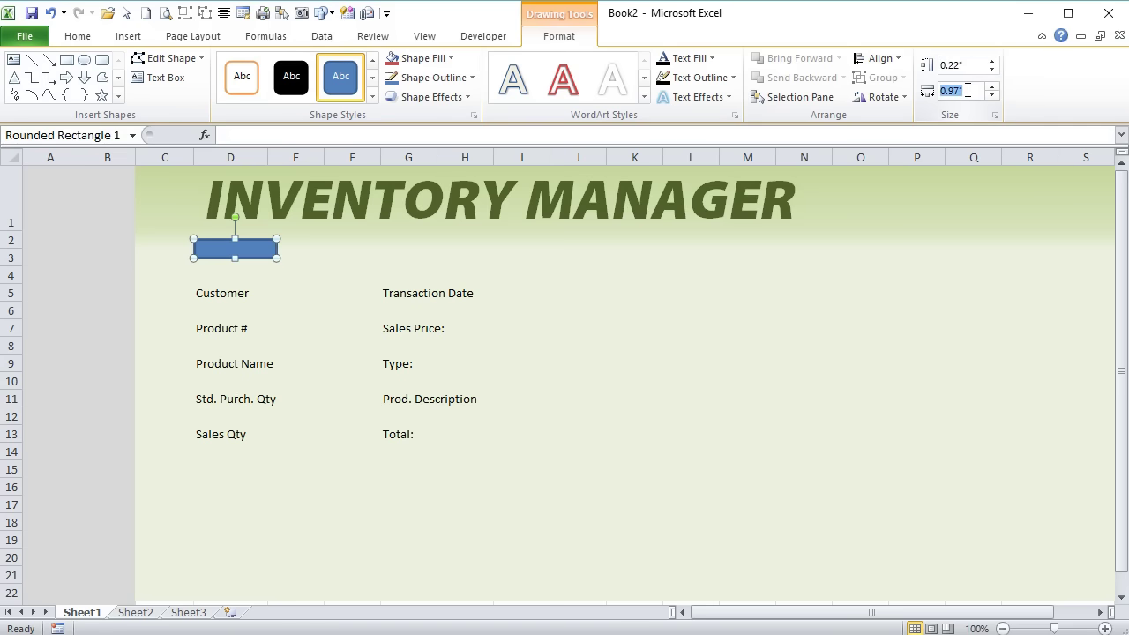
type(".65")
key("Return")
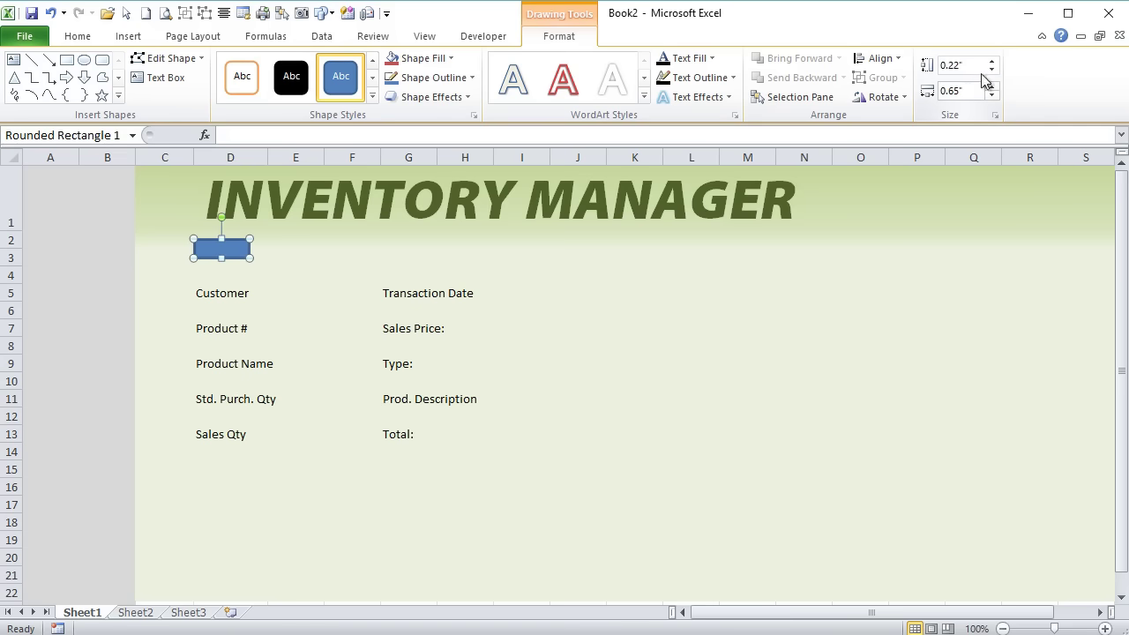
Increase the rectangle's corner rounding to the maximum so its ends form full semicircles.
scroll(206, 284, "up", 7)
scroll(206, 284, "up", 3)
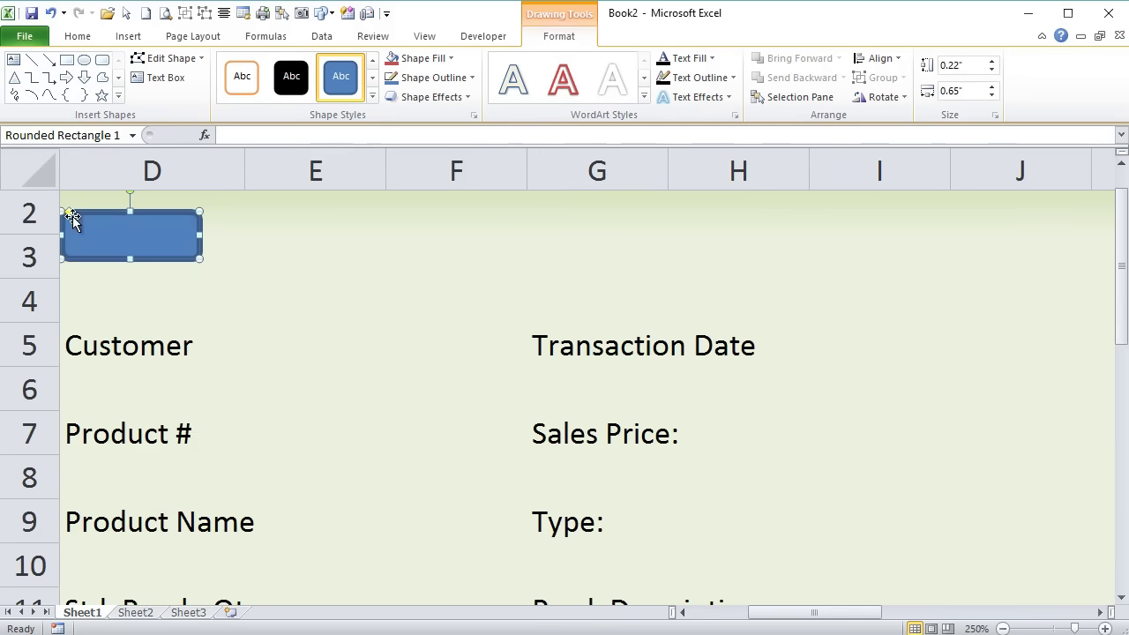
left_click_drag(69, 214, 92, 212)
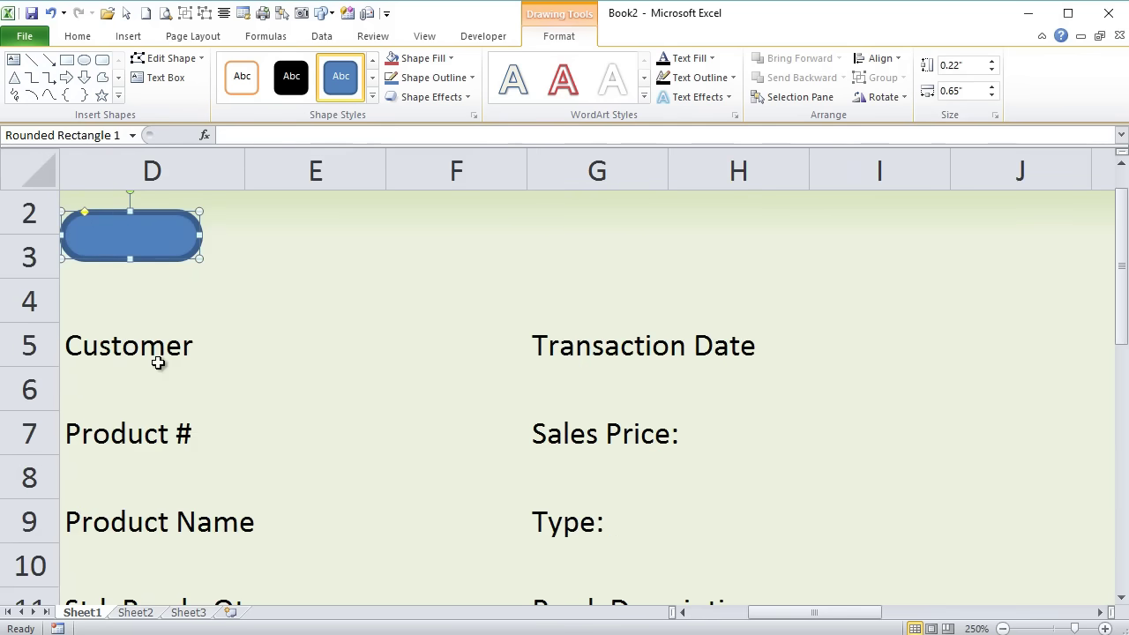
scroll(158, 363, "down", 5)
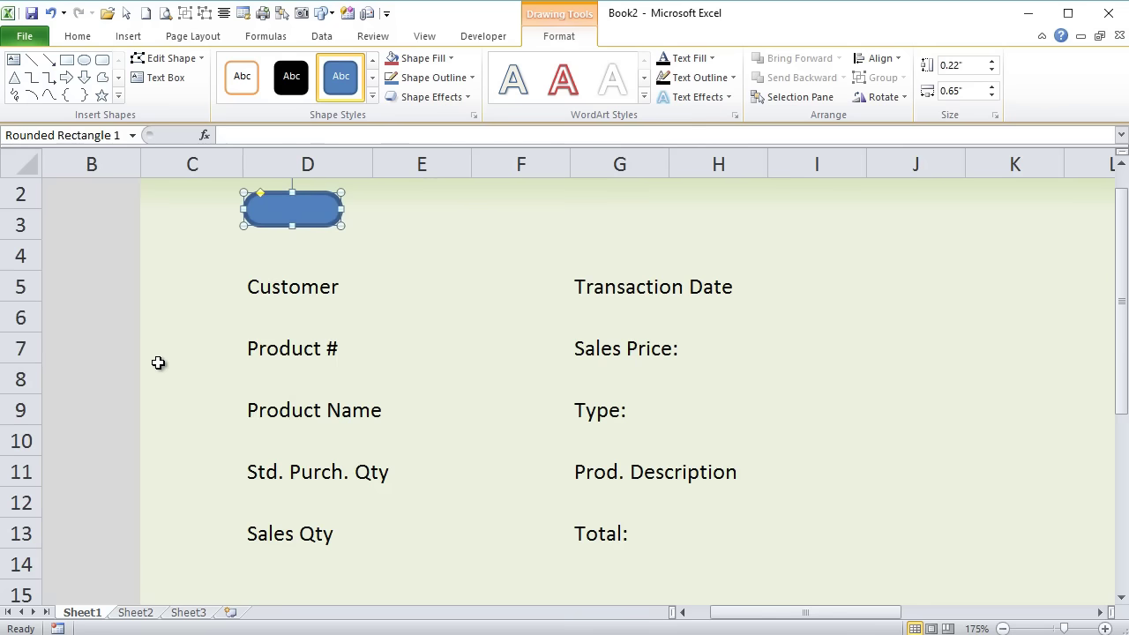
scroll(158, 363, "down", 1)
scroll(158, 362, "down", 1)
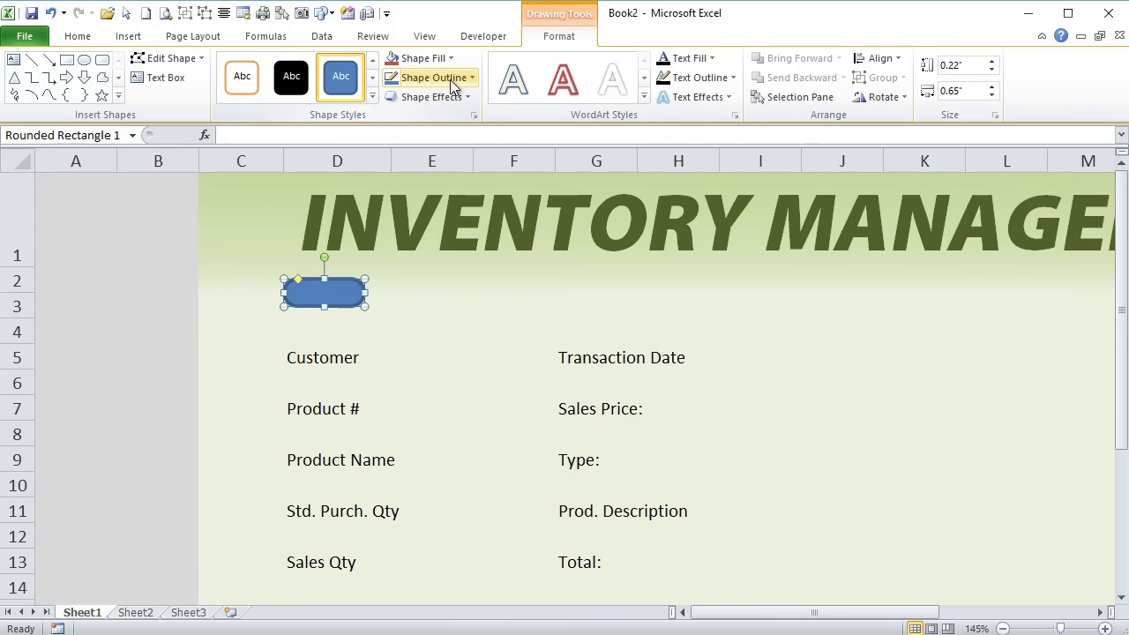
Give the pill shape a dark olive green theme outline and a light gray fill.
left_click(414, 77)
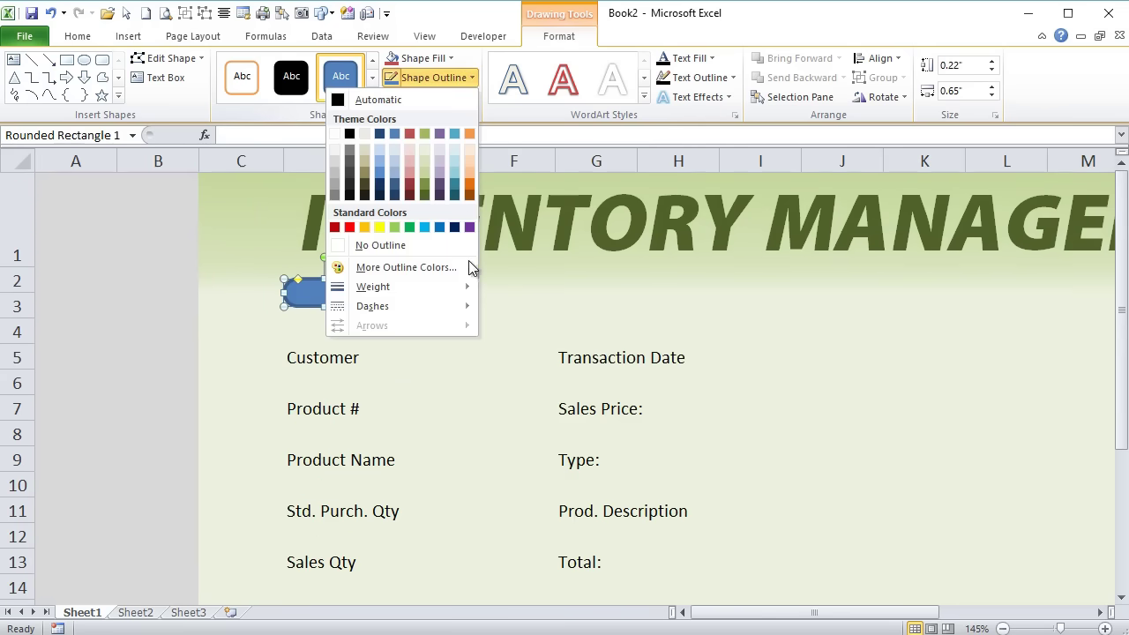
left_click(422, 195)
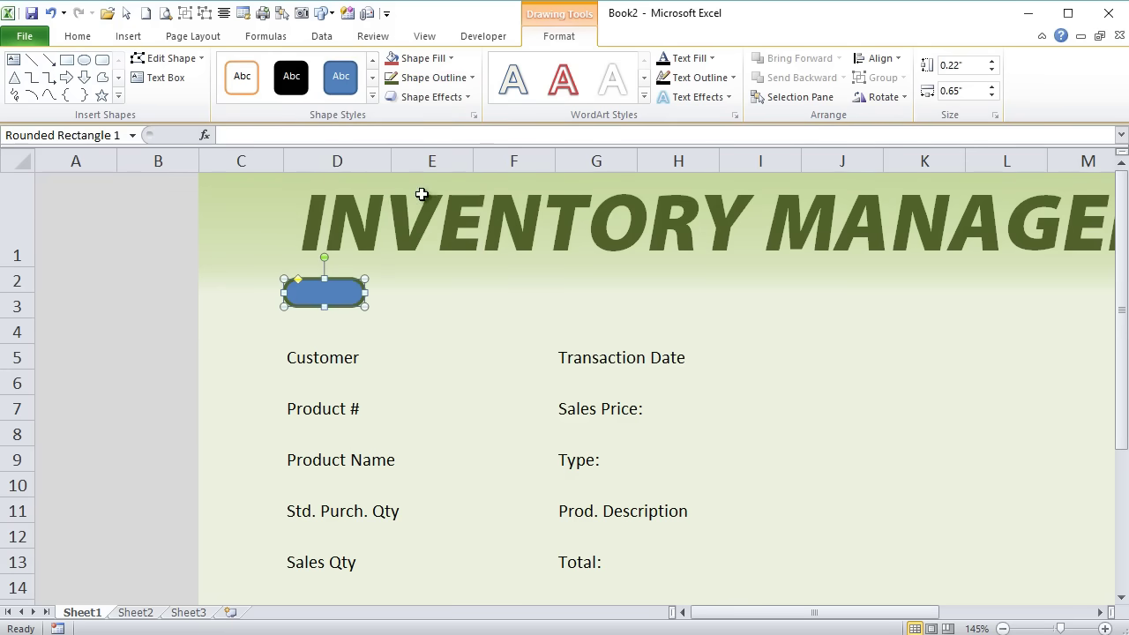
left_click(448, 58)
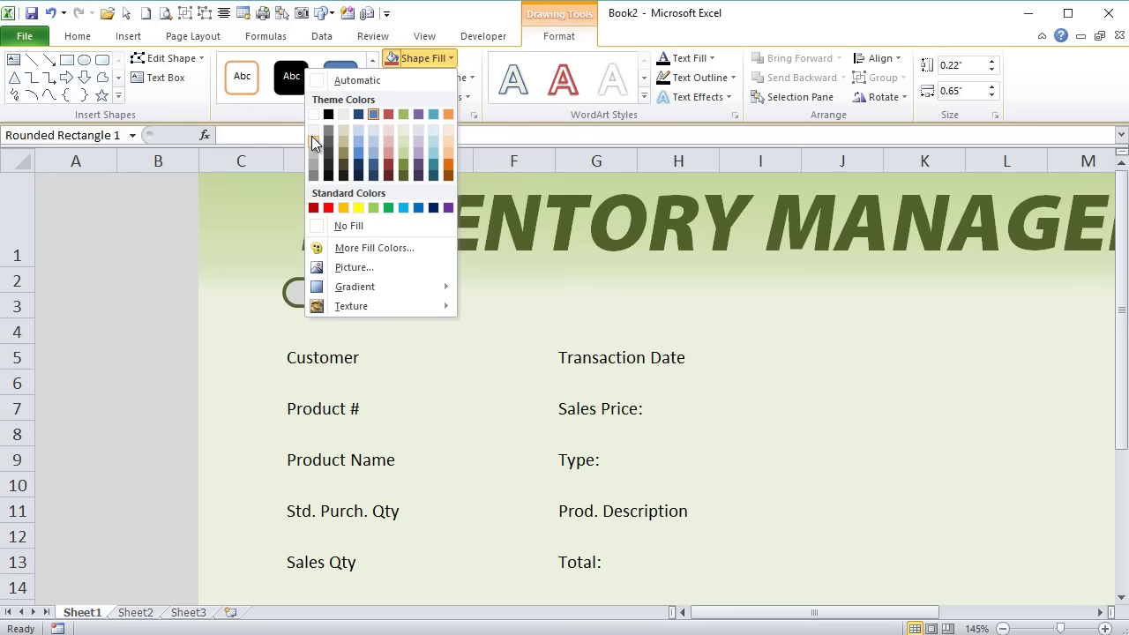
left_click(312, 136)
left_click(234, 277)
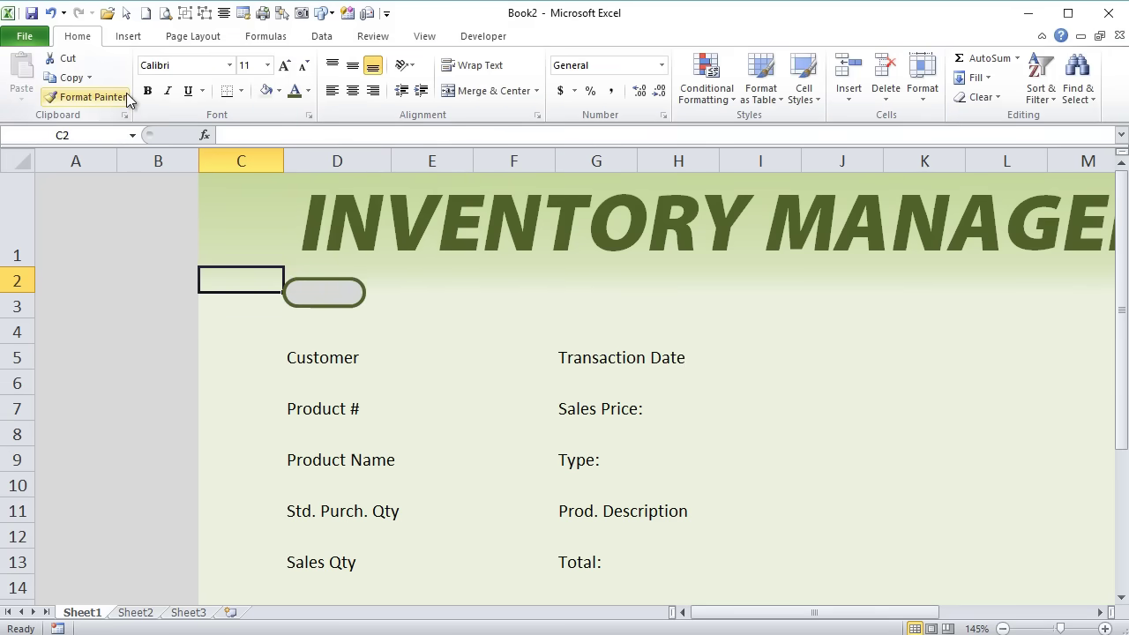
Draw an oval about 0.22" high and 0.26" wide overlapping the right end of the pill shape.
left_click(131, 37)
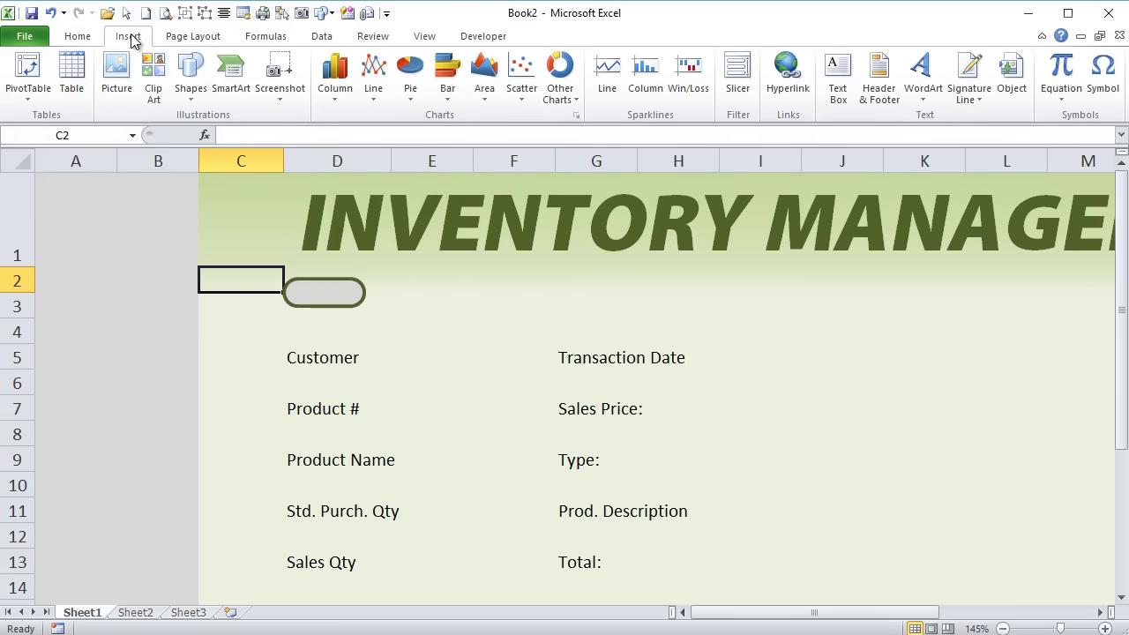
left_click(190, 97)
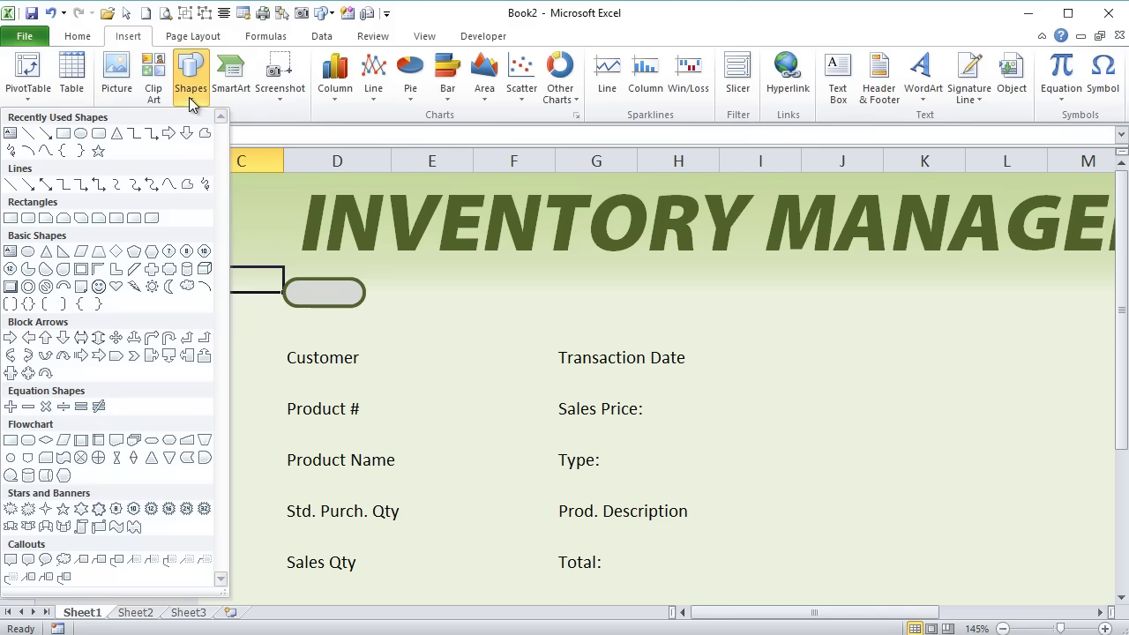
left_click(81, 134)
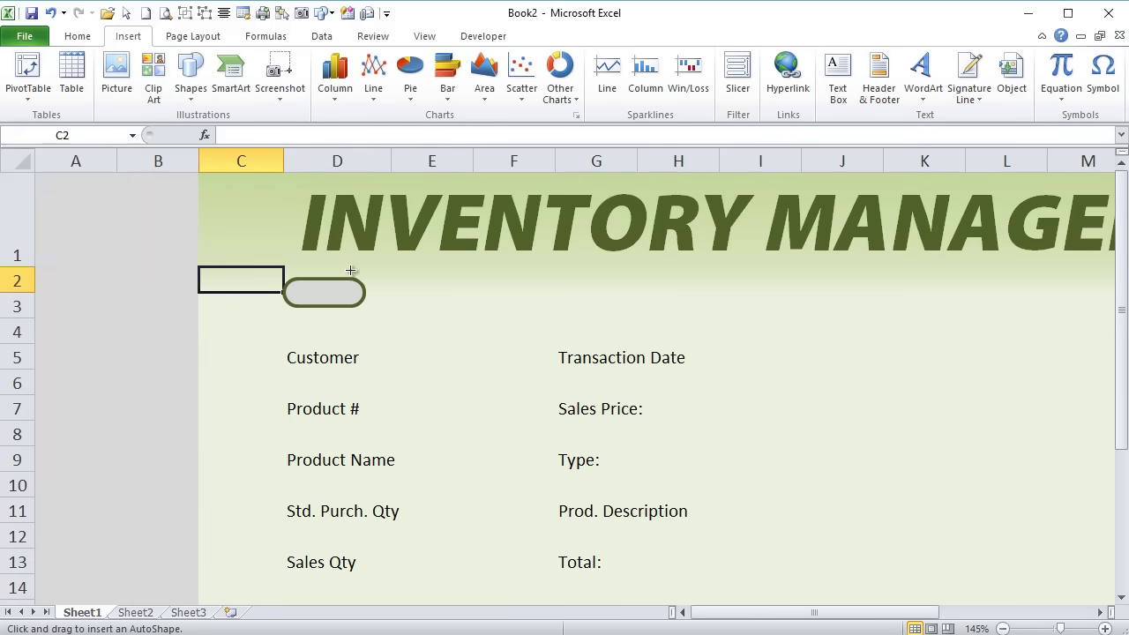
left_click_drag(352, 270, 385, 298)
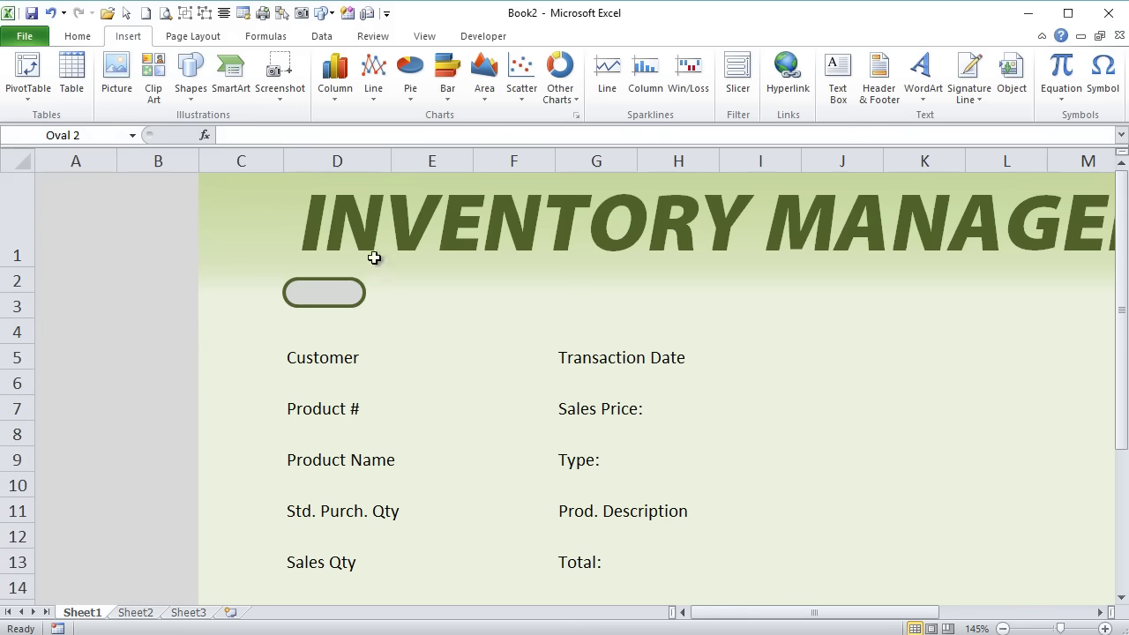
Set both the height and the width of the oval to 0.18" to make it a circle.
left_click(978, 63)
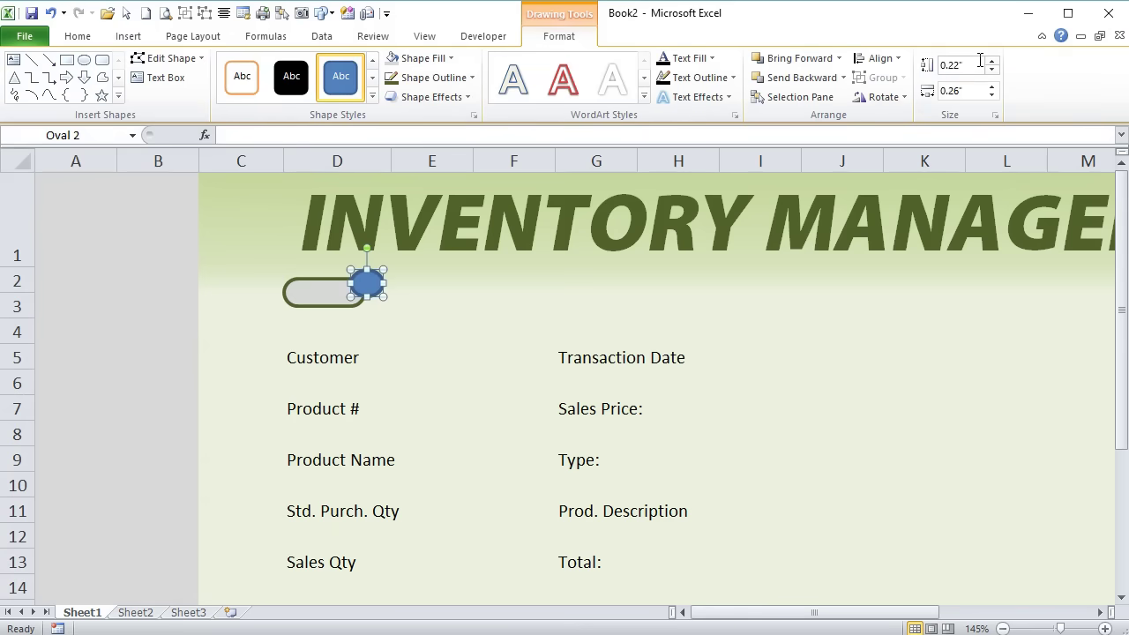
type("01")
type("18")
key("Return")
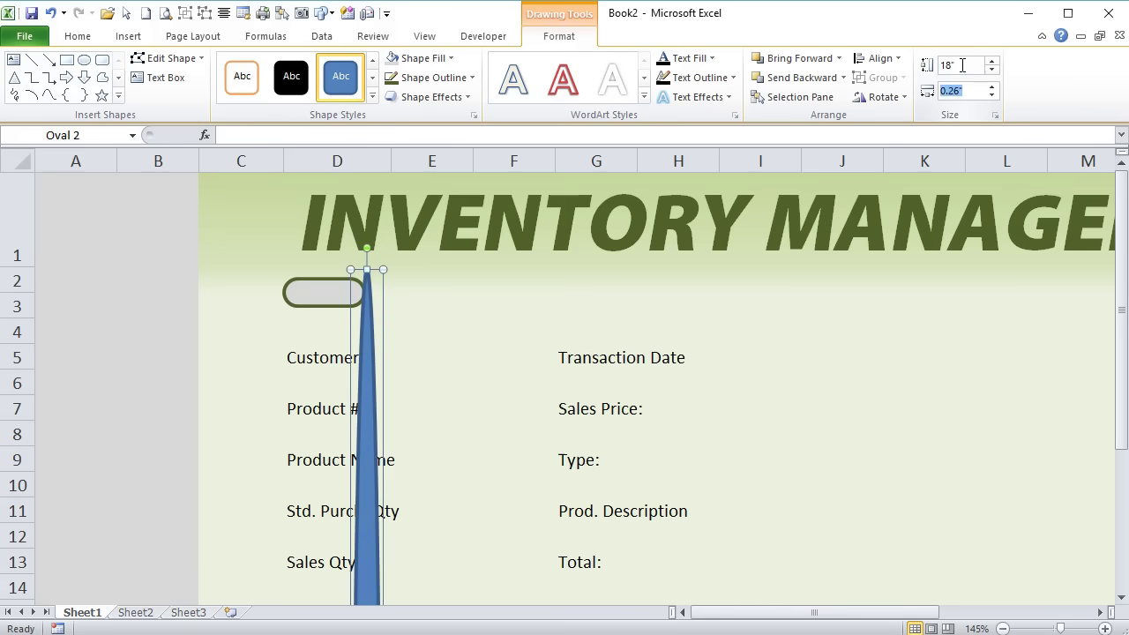
type(".1")
left_click(971, 91)
double_click(970, 91)
key("BackSpace")
type(".18")
key("Return")
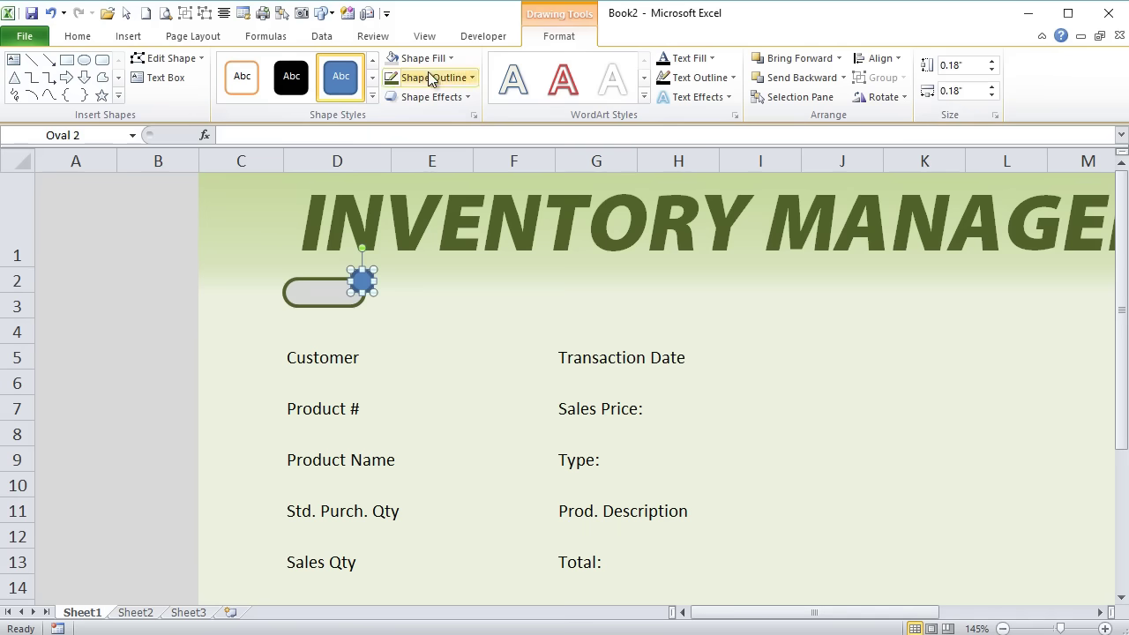
Set the small circle's outline to the standard green color.
left_click(453, 59)
left_click(453, 59)
left_click(471, 78)
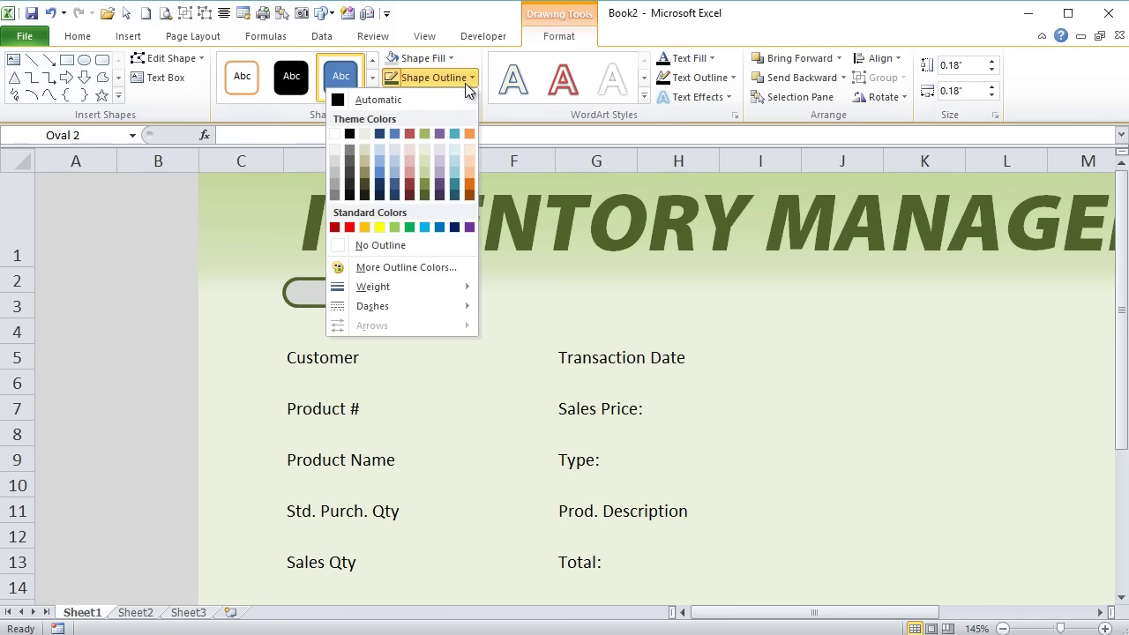
left_click(409, 228)
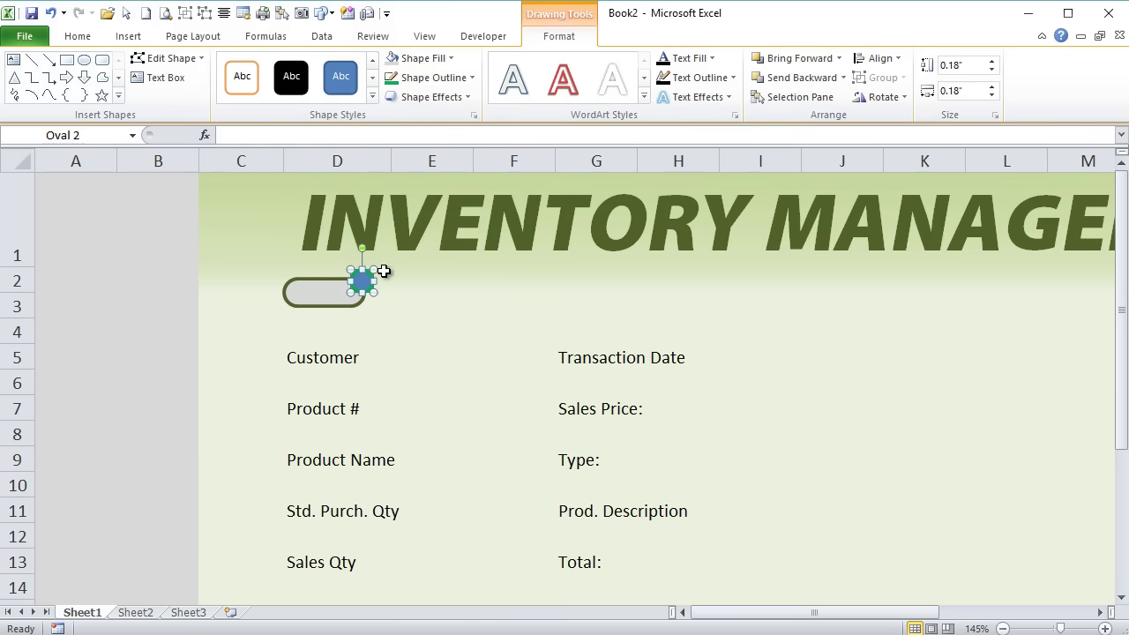
Fill the small circle with standard green and give it a thin dark olive green theme outline.
left_click(450, 59)
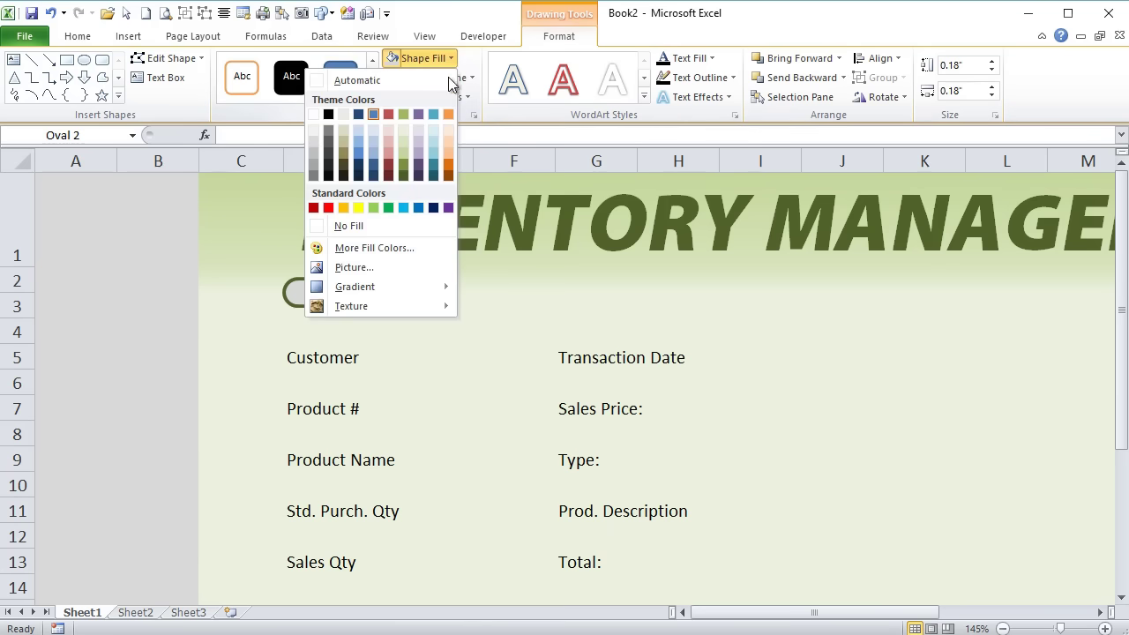
left_click(389, 207)
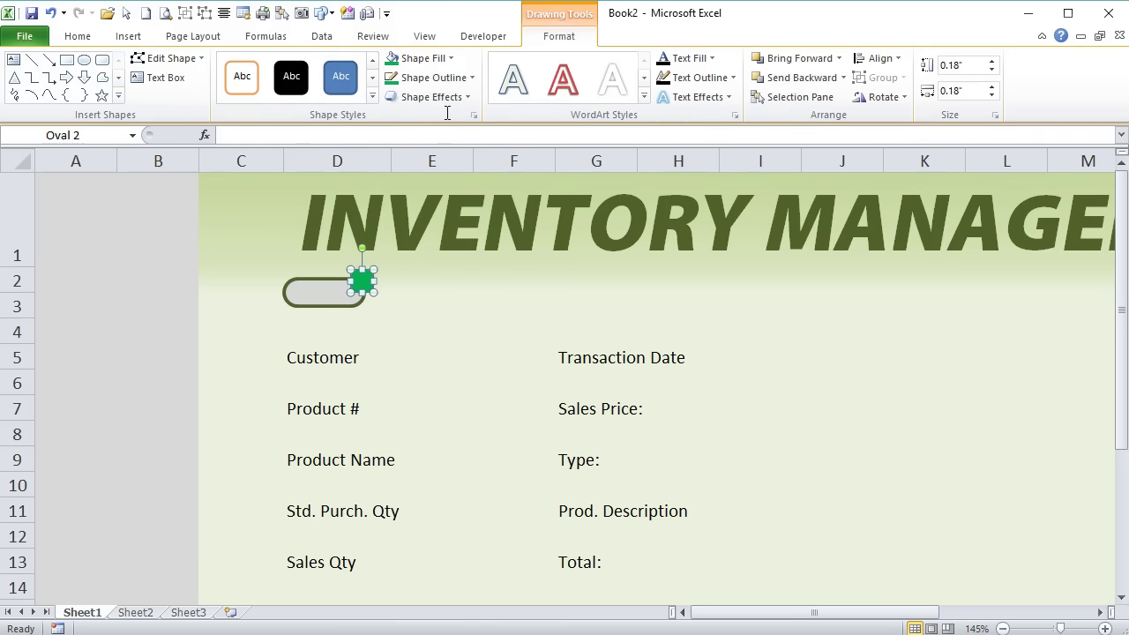
left_click(469, 78)
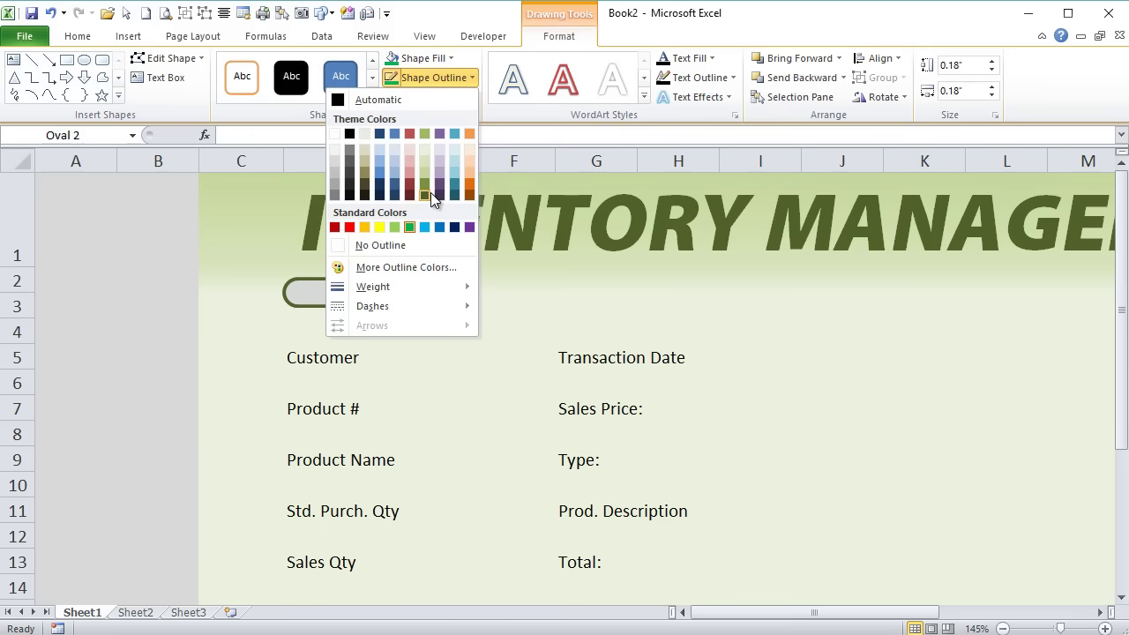
left_click(425, 195)
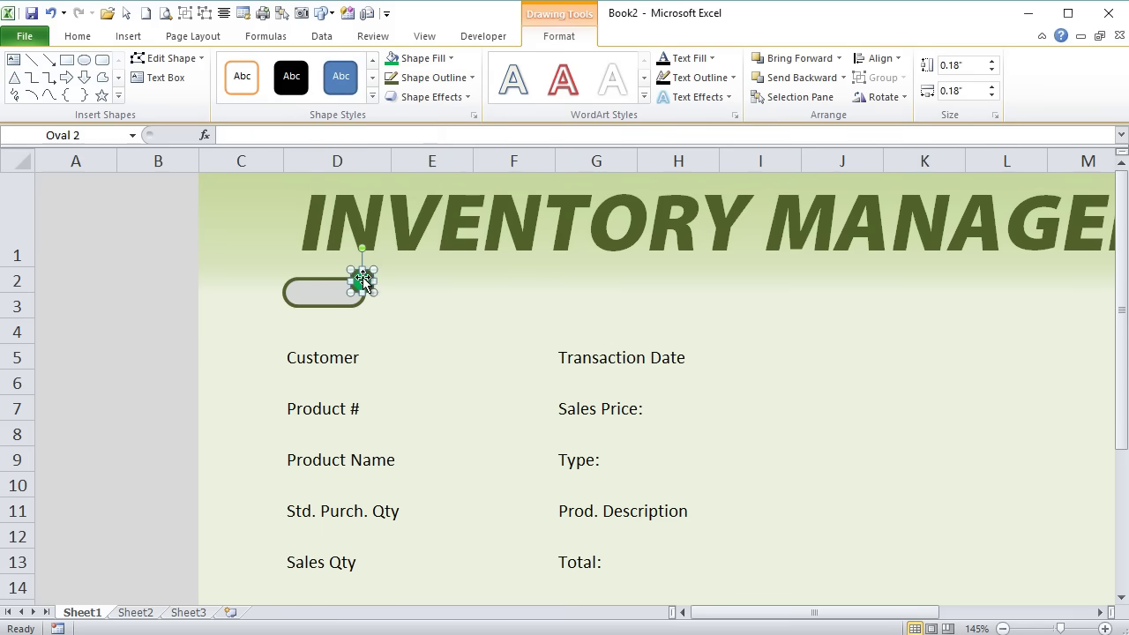
left_click(472, 77)
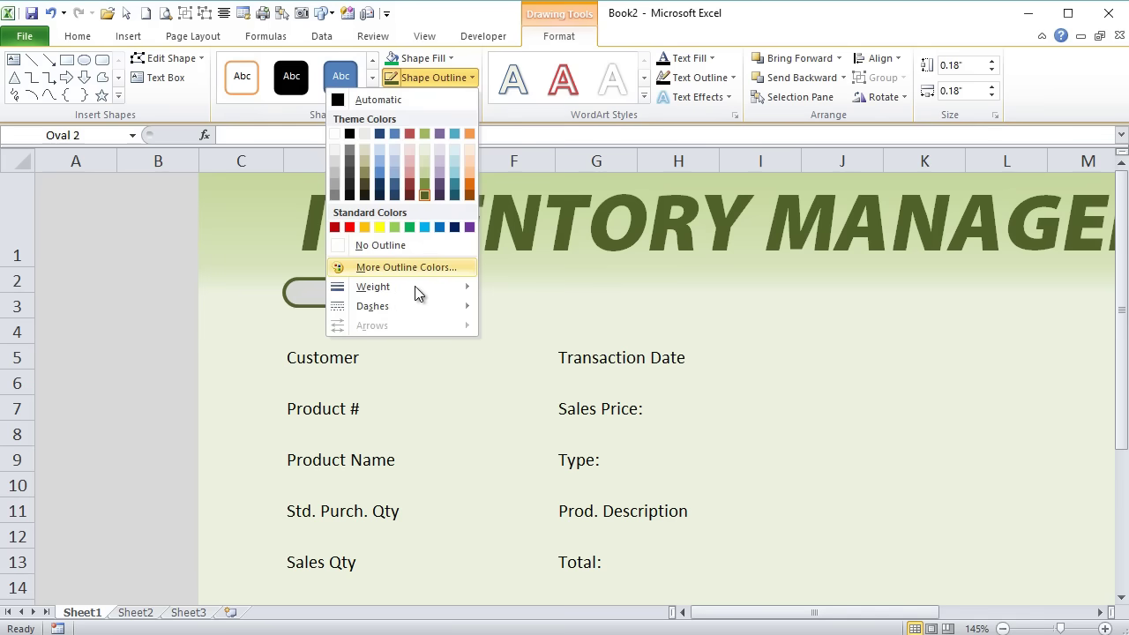
mouse_move(421, 290)
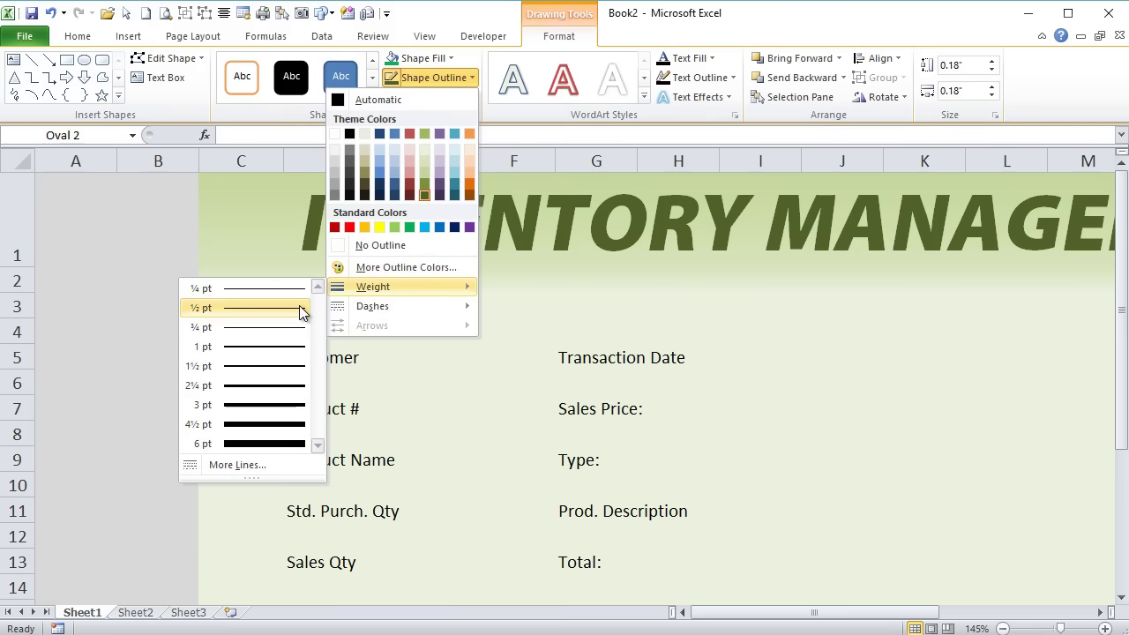
left_click(360, 280)
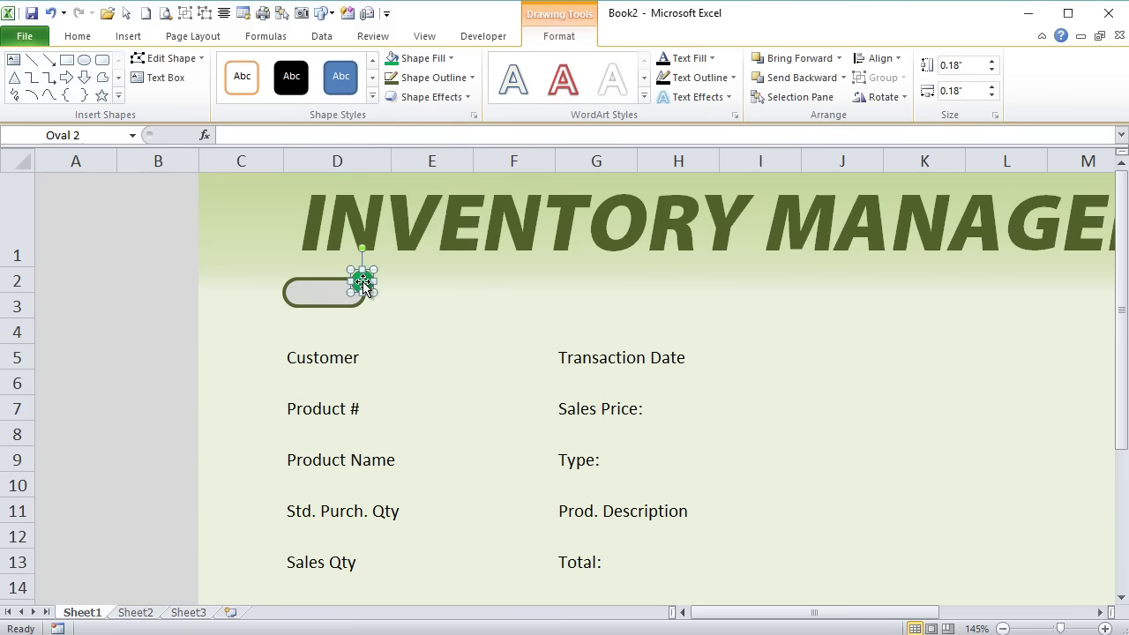
Move the small green circle inside the pill shape, against its left end.
left_click_drag(326, 285, 300, 298)
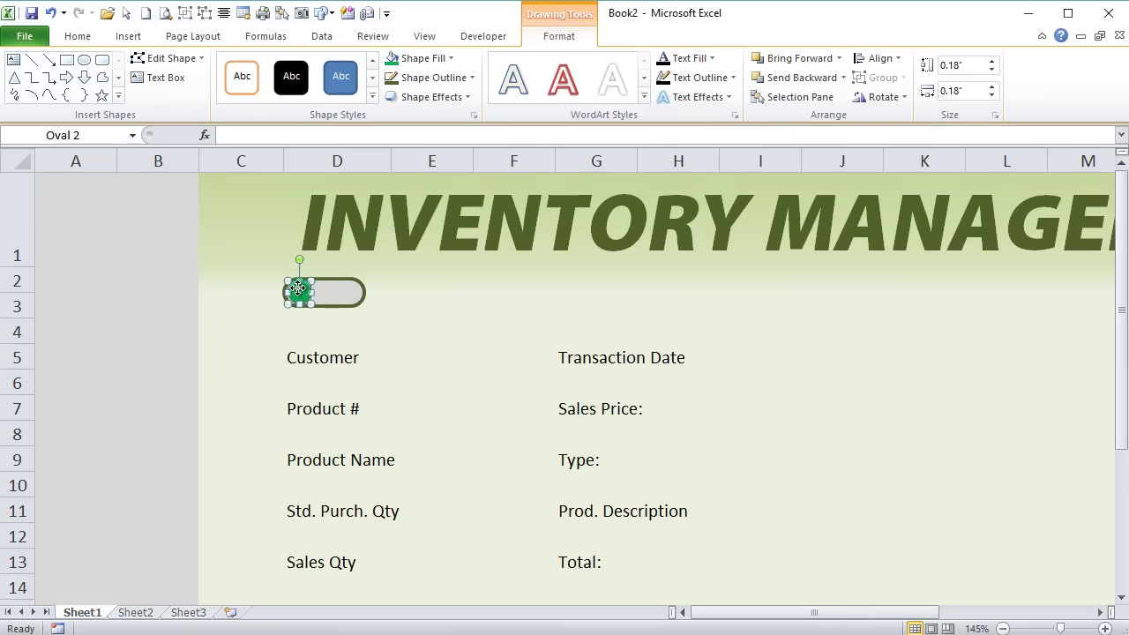
left_click_drag(344, 288, 293, 293)
left_click(238, 327)
Reduce the outline weight of the pill shape to a thin line.
scroll(260, 327, "down", 3)
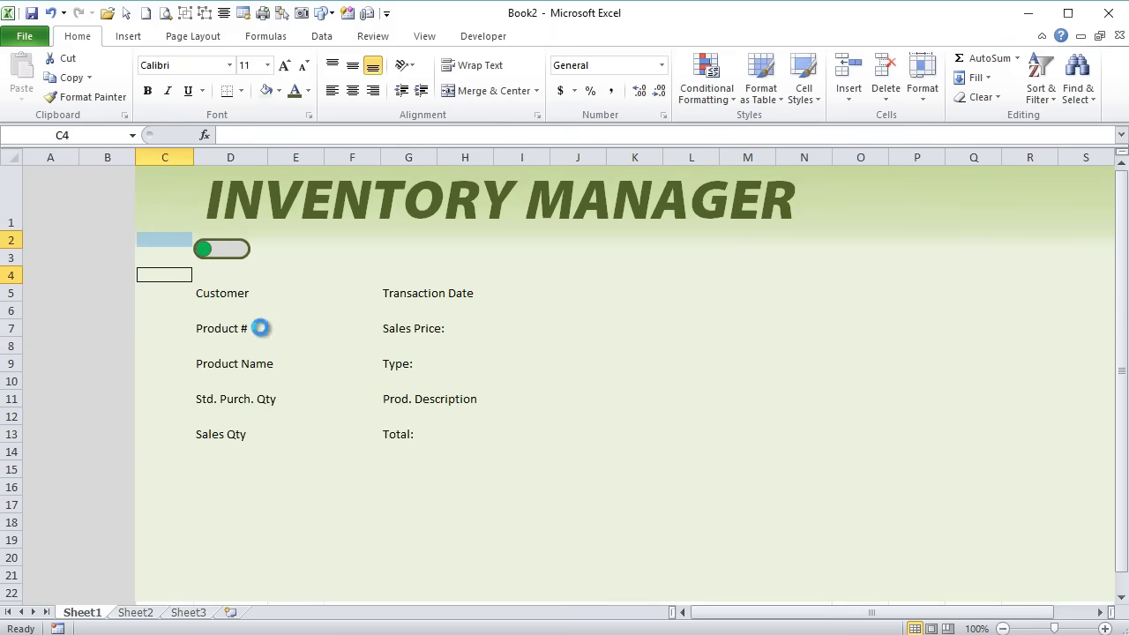
scroll(260, 328, "down", 1)
left_click(172, 232)
left_click(239, 246)
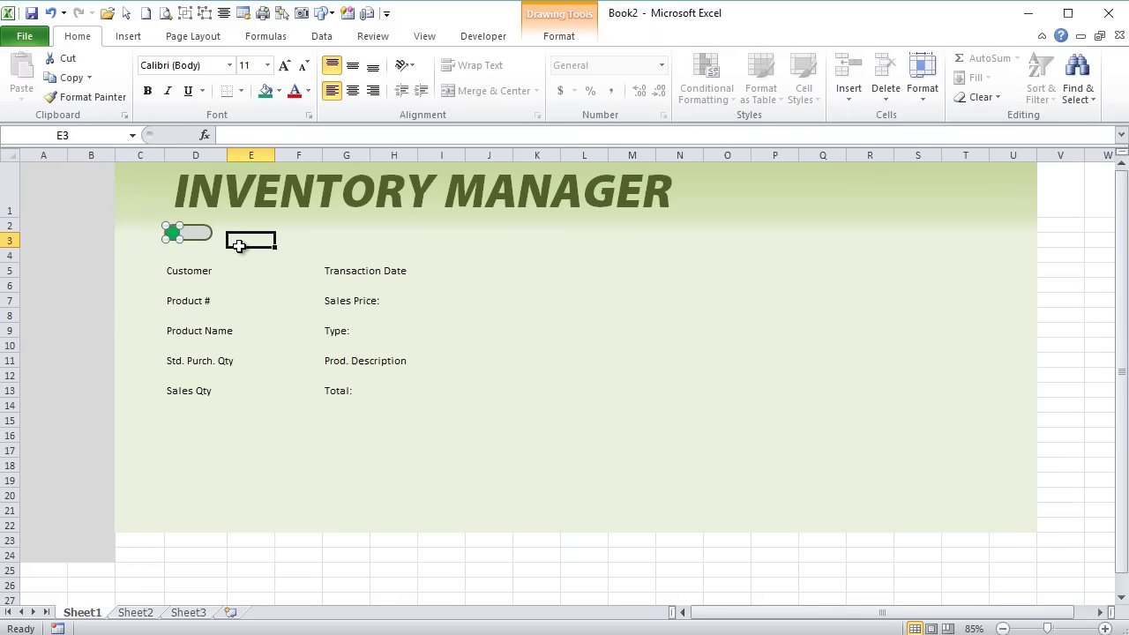
scroll(208, 240, "up", 3)
left_click_drag(770, 612, 749, 614)
scroll(103, 315, "up", 1)
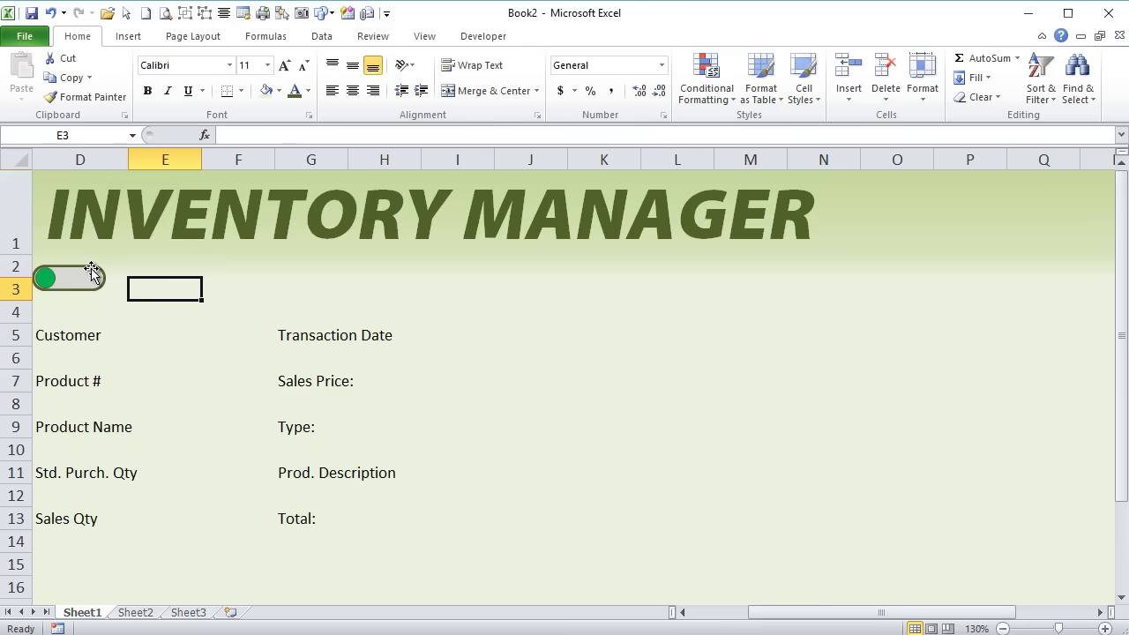
left_click(92, 272)
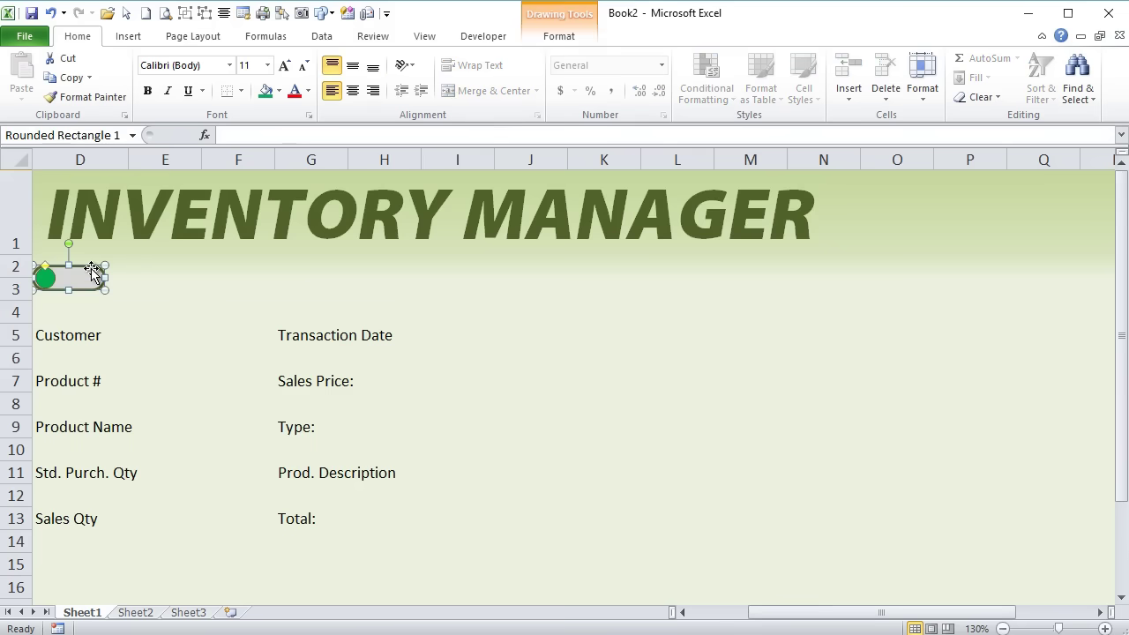
left_click(554, 40)
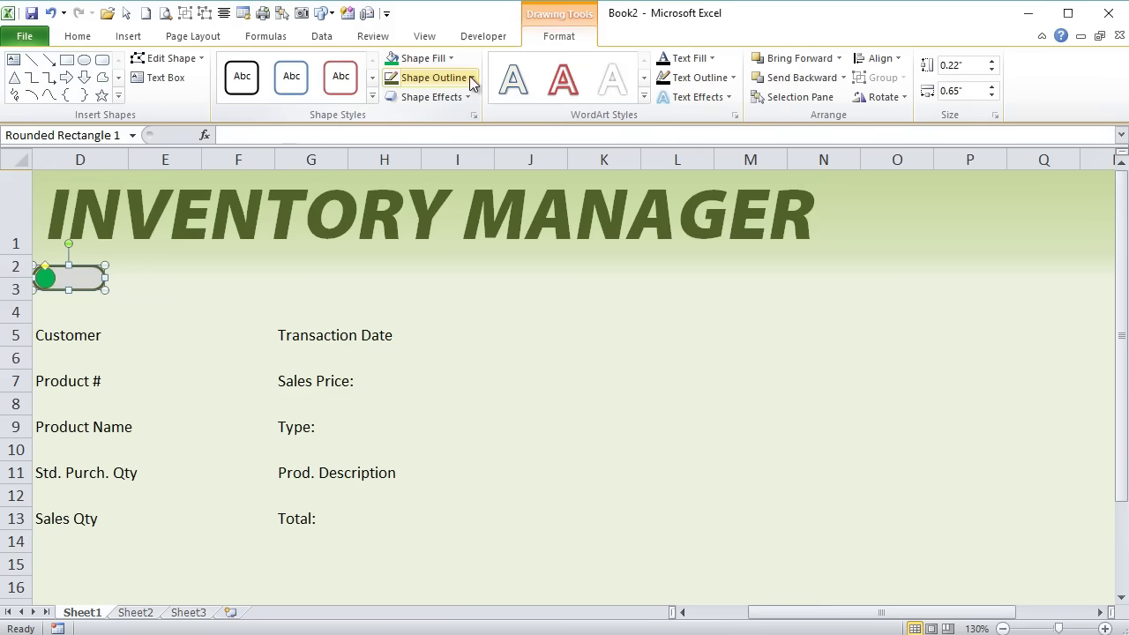
left_click(474, 78)
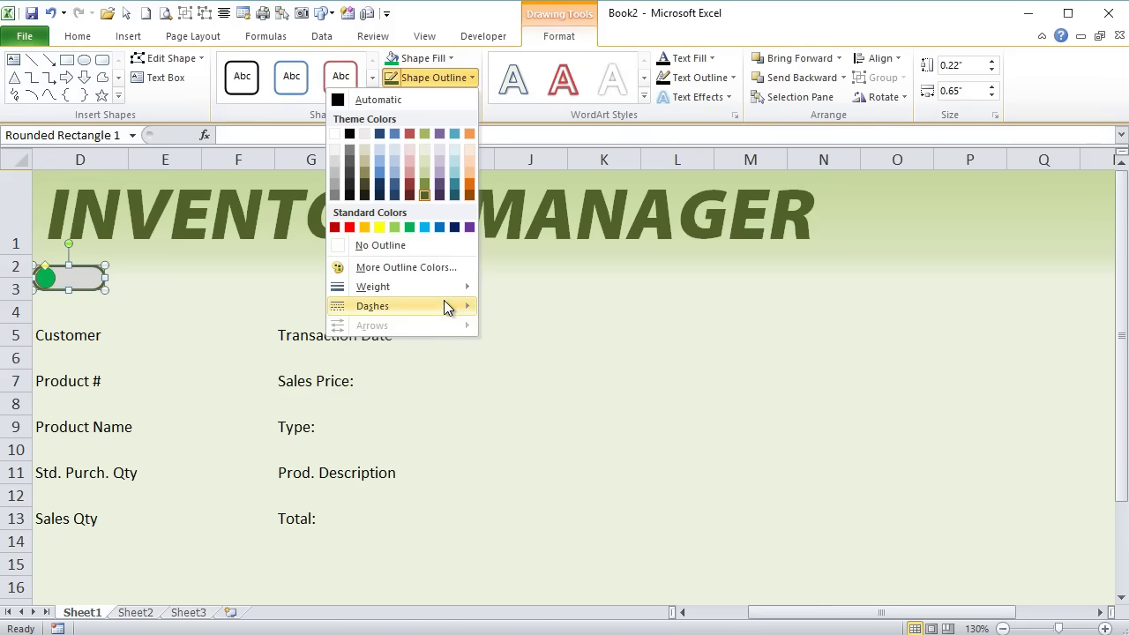
mouse_move(449, 291)
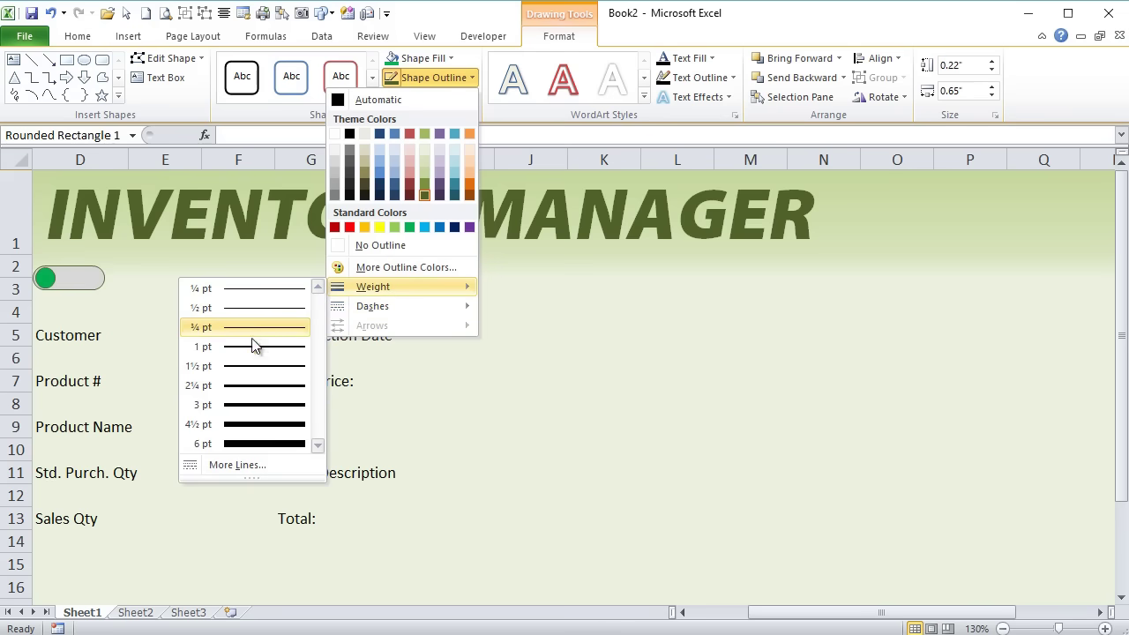
key("Escape")
key("Escape")
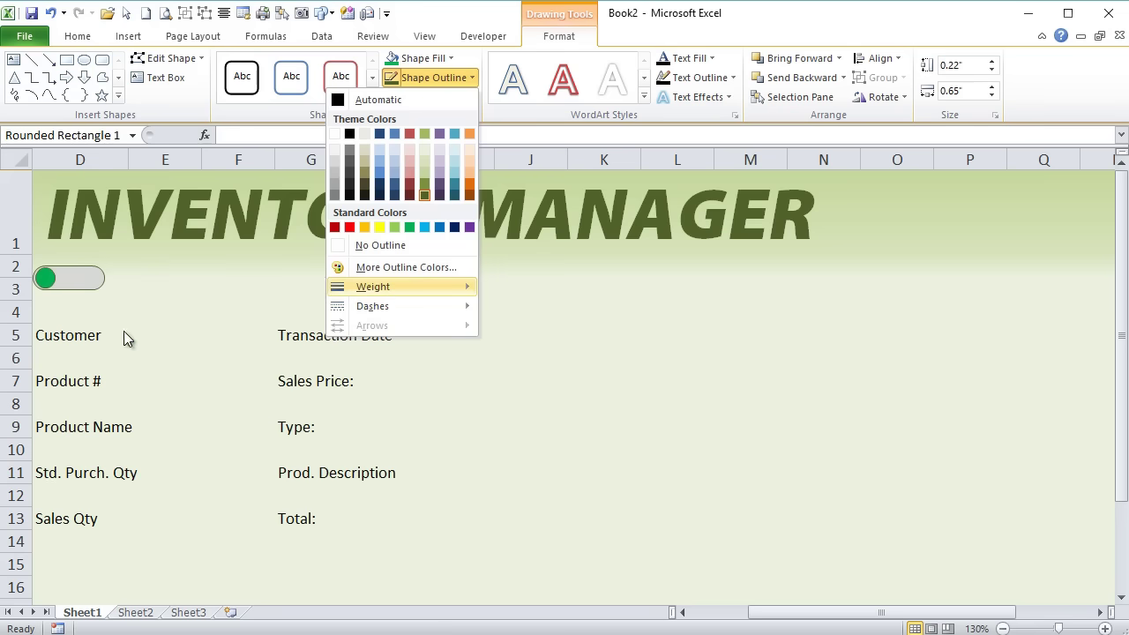
Select the pill and the circle together and nudge them right until the pill slightly overlaps column E.
left_click_drag(765, 613, 701, 605)
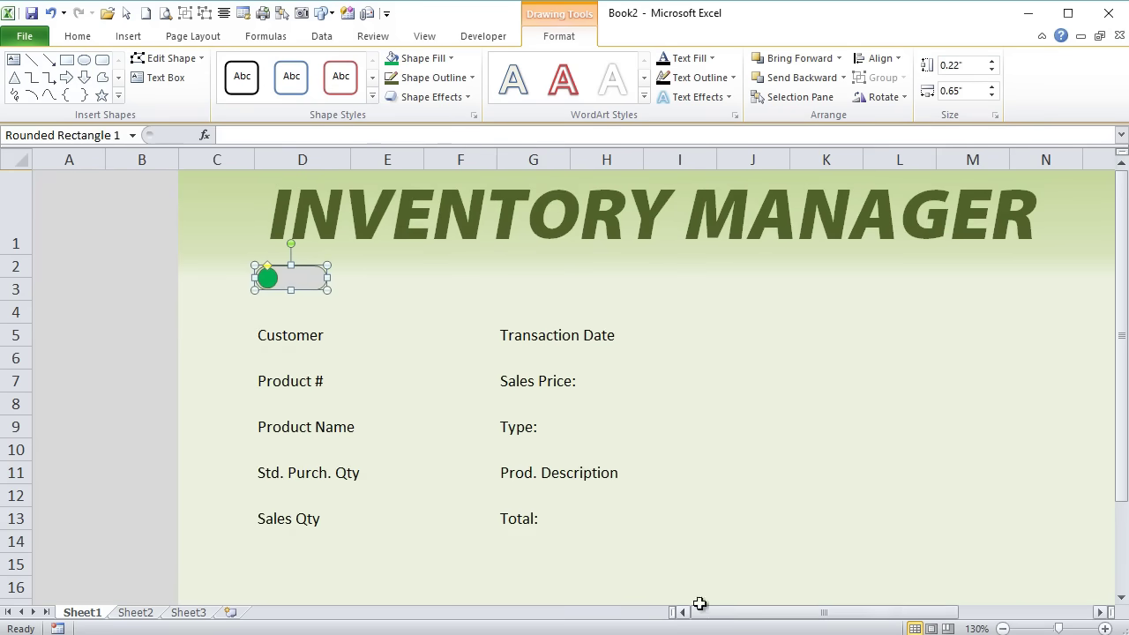
mouse_move(265, 277)
left_mouse_down()
mouse_move(323, 274)
mouse_move(270, 274)
left_mouse_up()
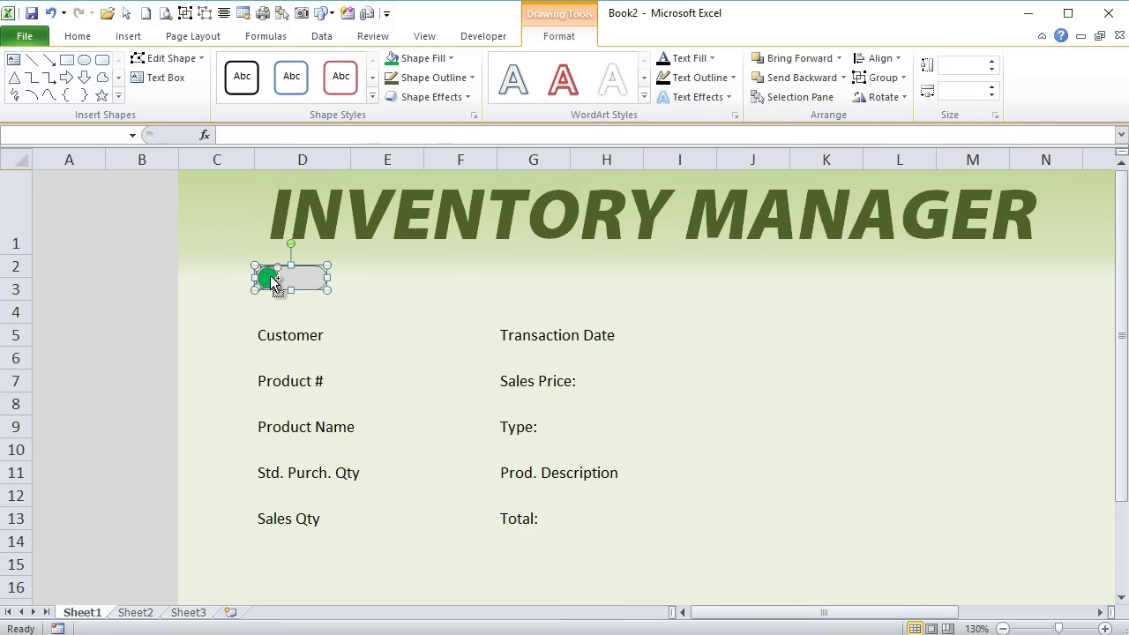
key("Right")
key("Right")
key("Right")
key("Right")
key("Right")
key("Right")
key("Right")
key("Right")
key("Right")
key("Right")
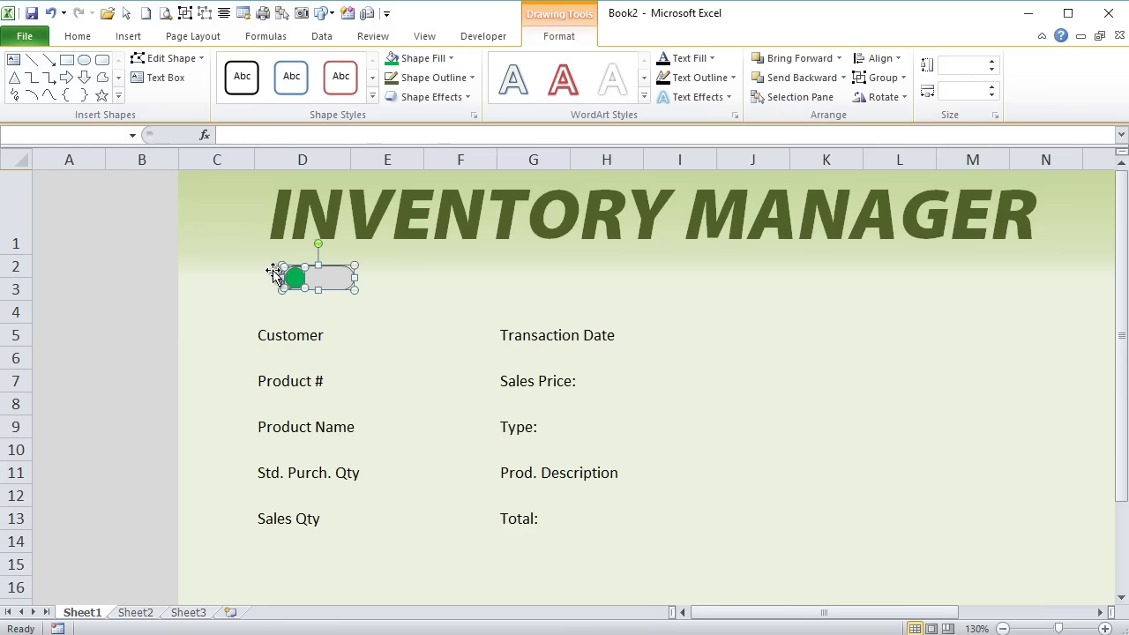
key("Right")
key("Right")
key("Right")
left_click(405, 310)
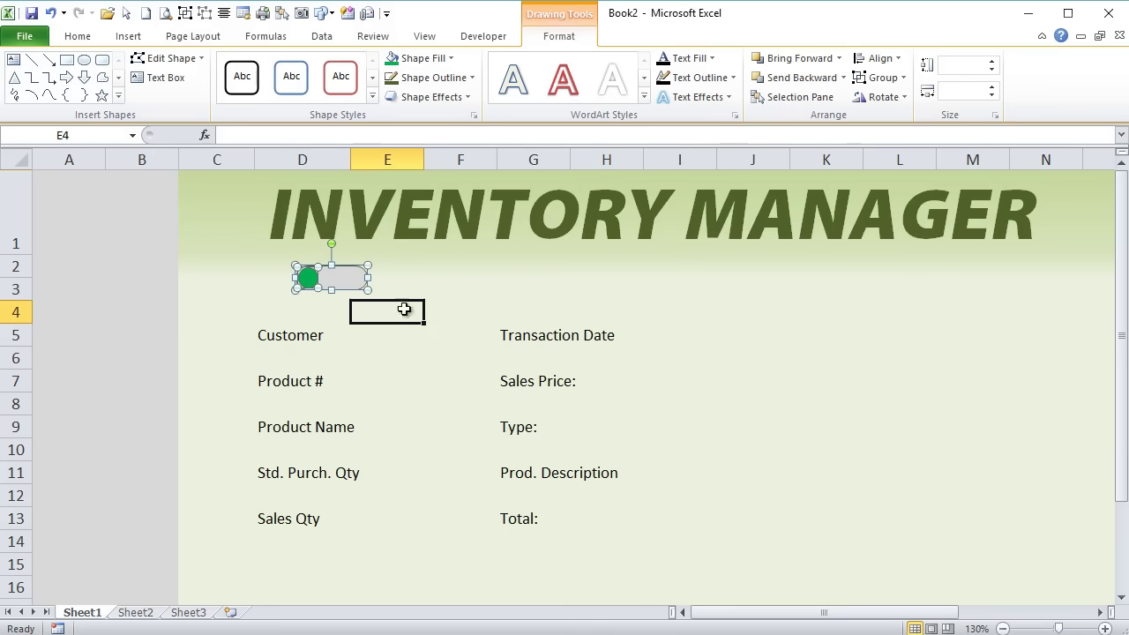
Add a text box reading PURCHASE just left of the toggle, about 0.21" high and 0.91" wide.
left_click(134, 36)
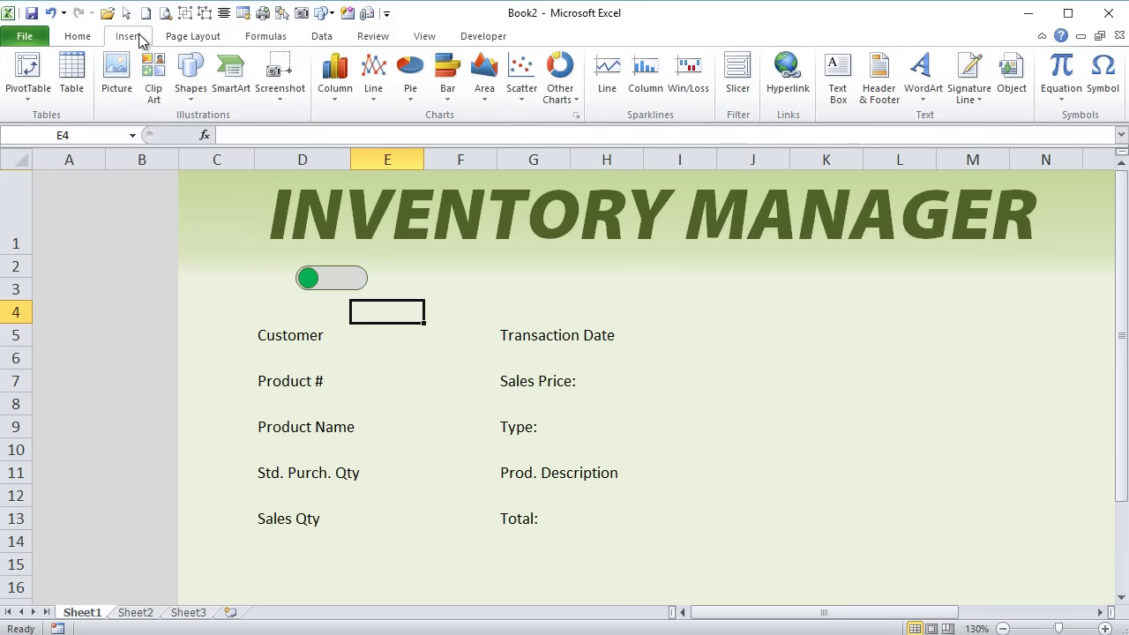
left_click(192, 89)
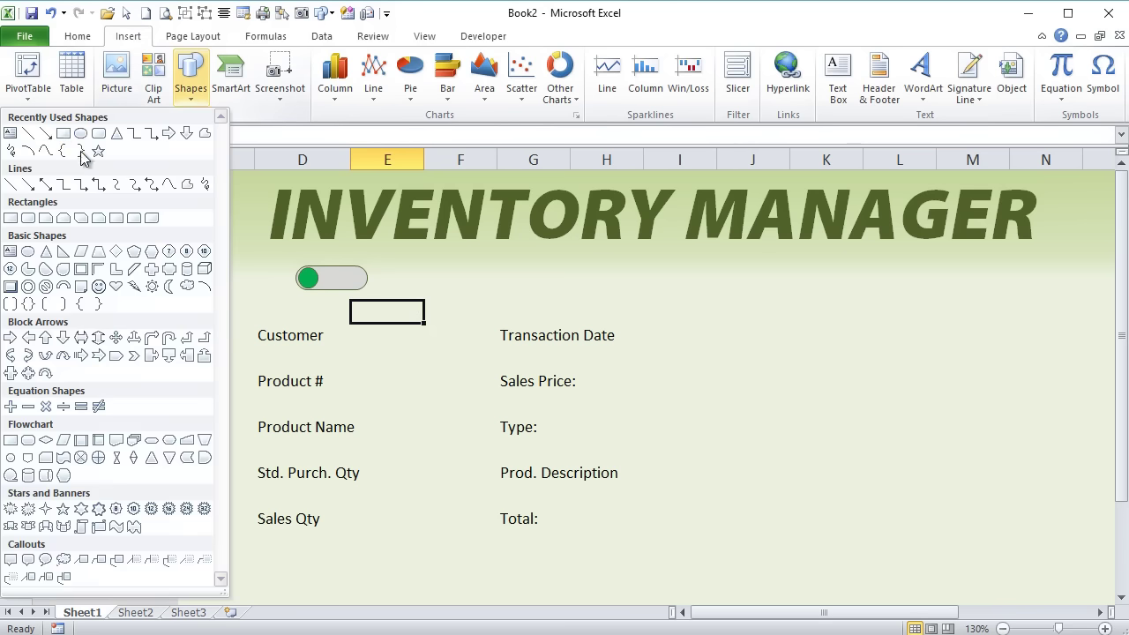
left_click(11, 133)
left_click_drag(216, 269, 292, 291)
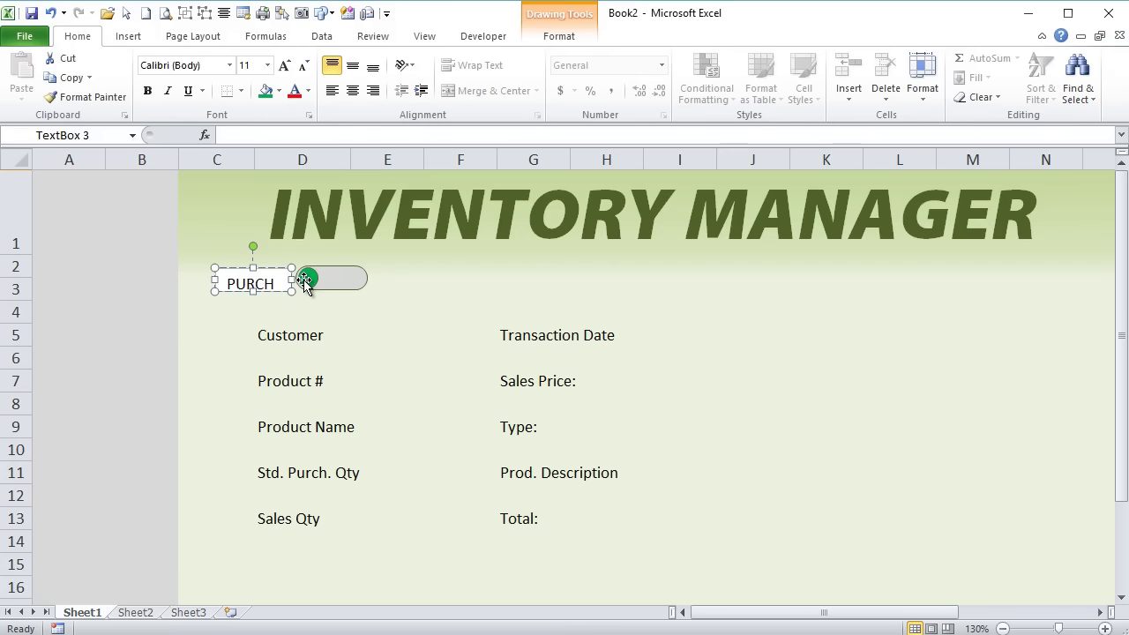
left_click_drag(215, 278, 190, 279)
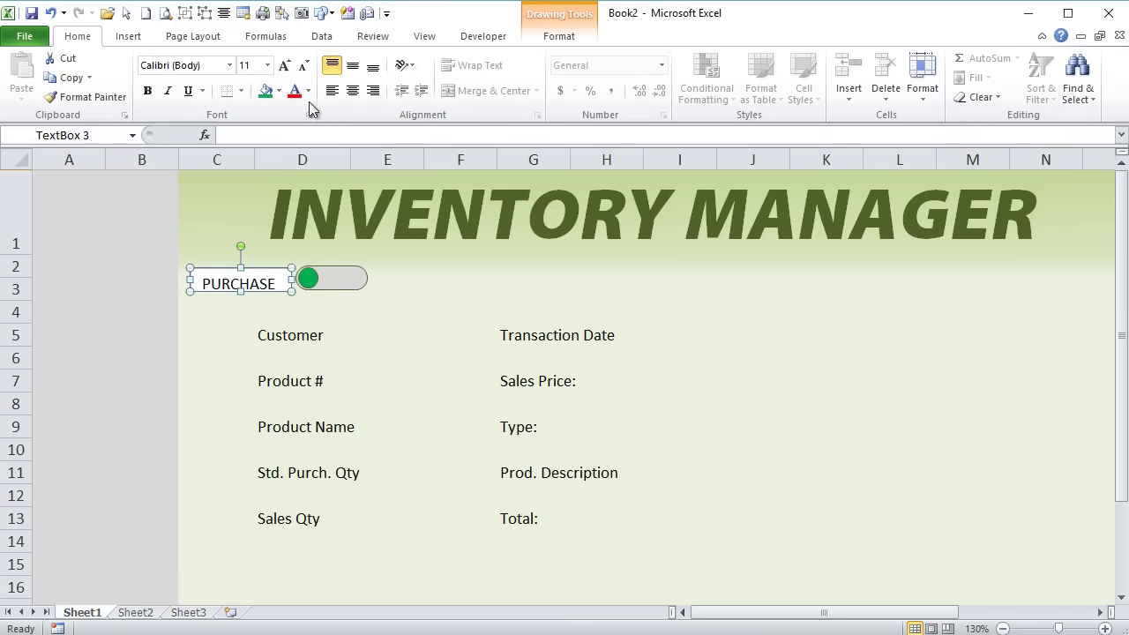
Center the PURCHASE text horizontally and vertically, and remove the text box's fill and outline.
left_click(352, 91)
left_click(352, 65)
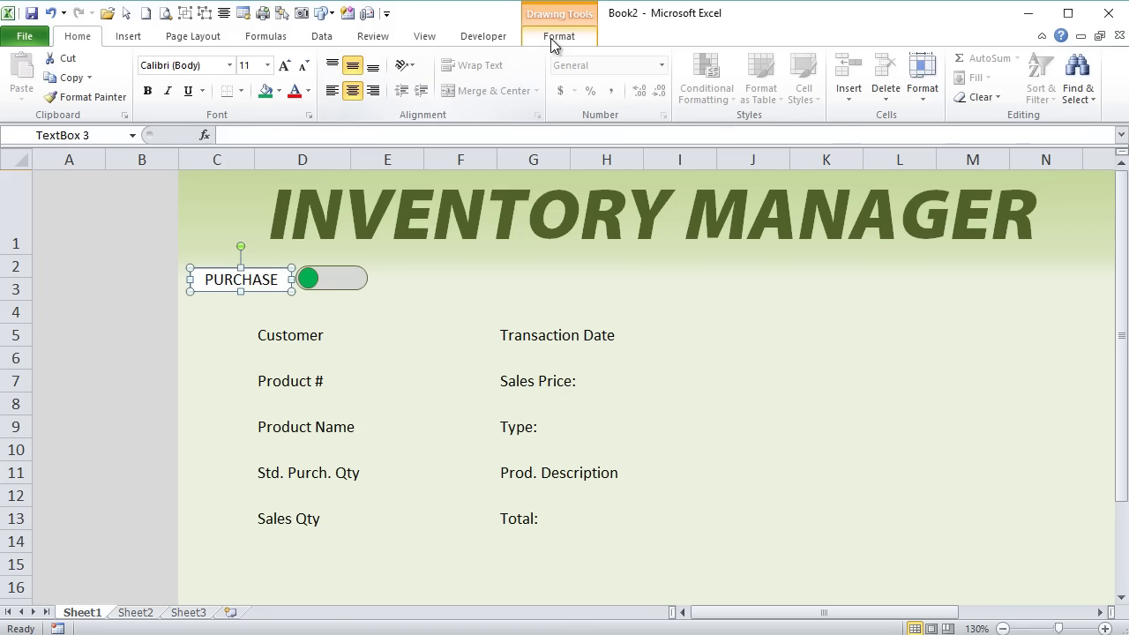
left_click(554, 39)
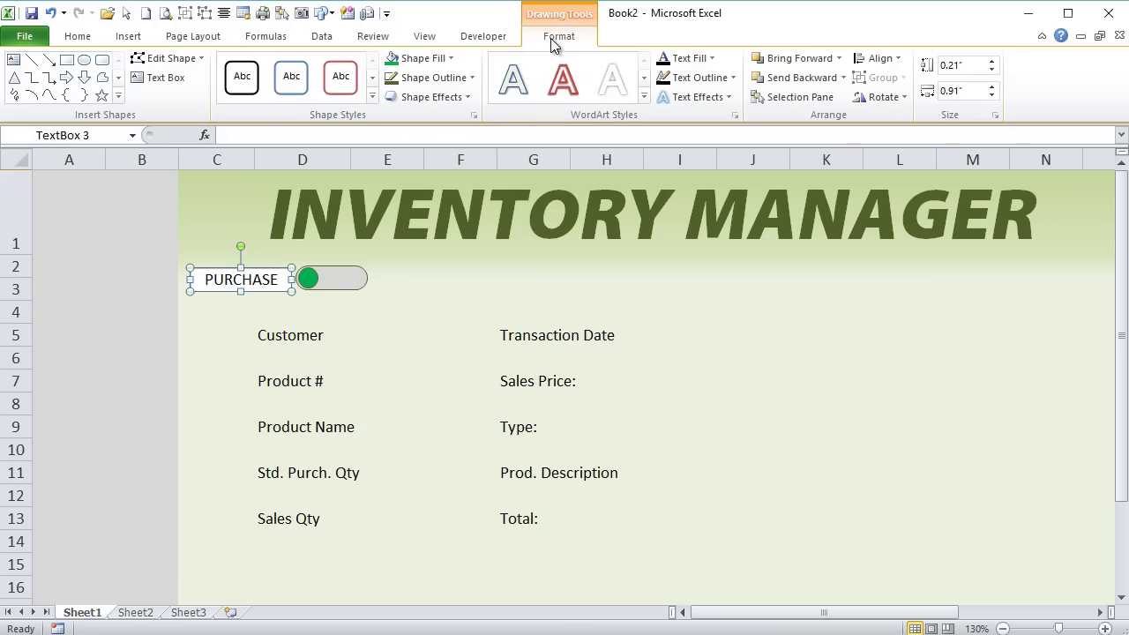
left_click(451, 59)
left_click(339, 228)
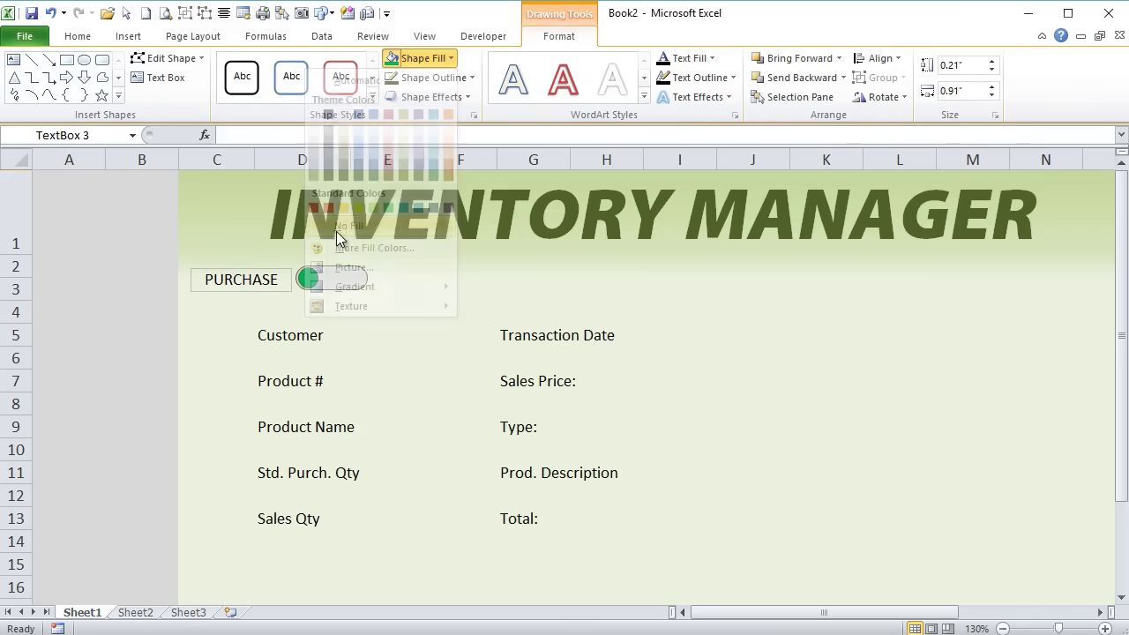
left_click(472, 78)
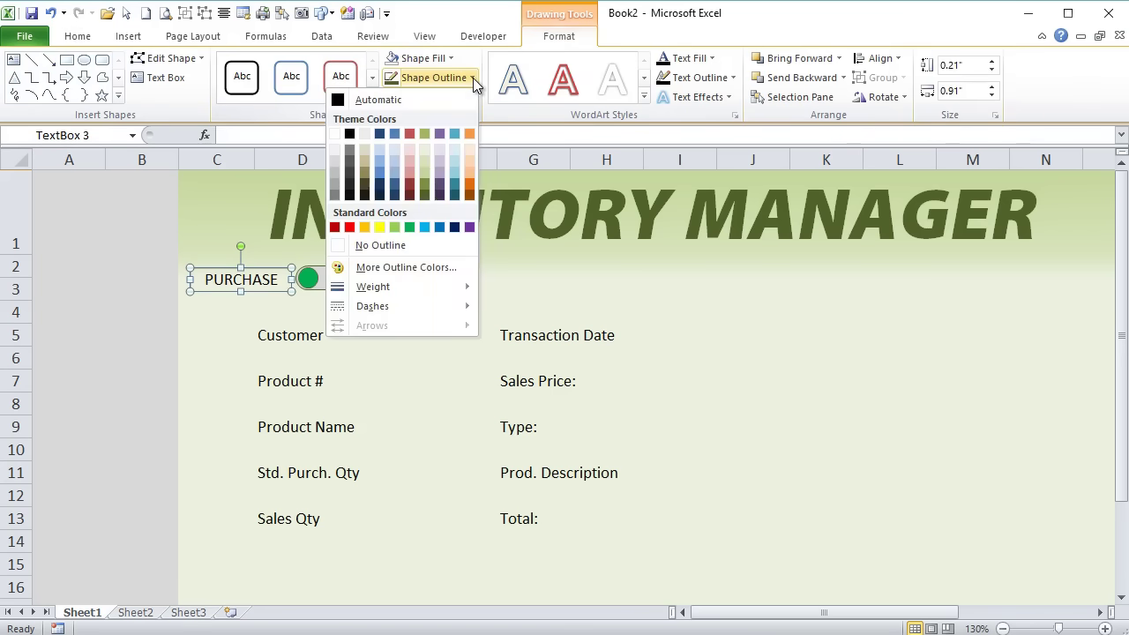
left_click(381, 244)
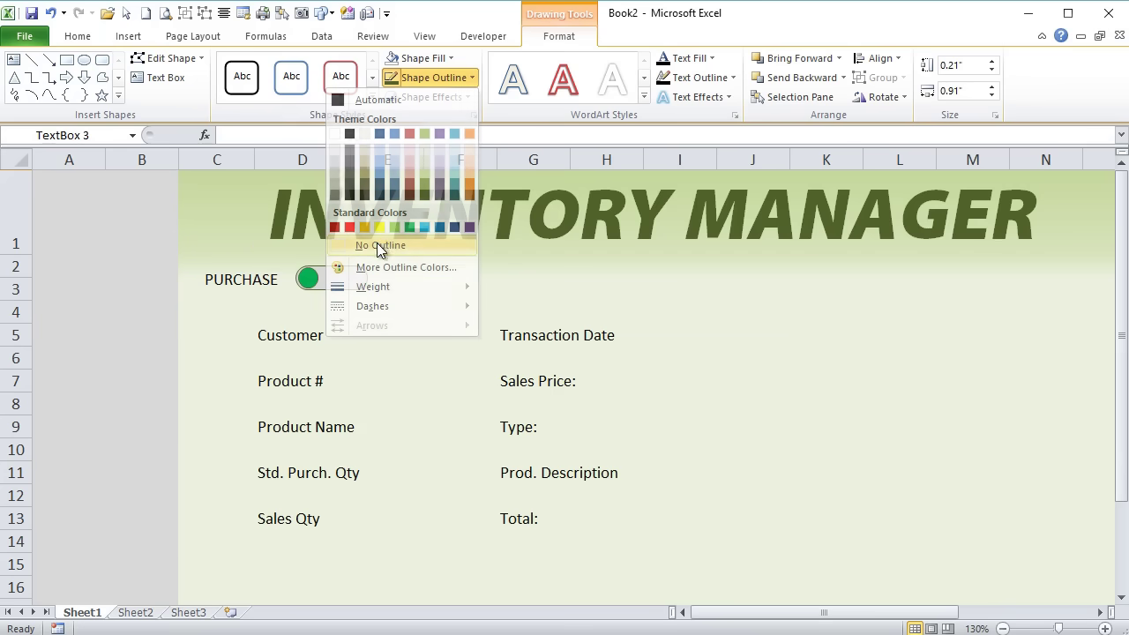
Fit the PURCHASE text box against the toggle at about 0.83" wide and set its four internal margins to 0.
left_click_drag(206, 270, 205, 277)
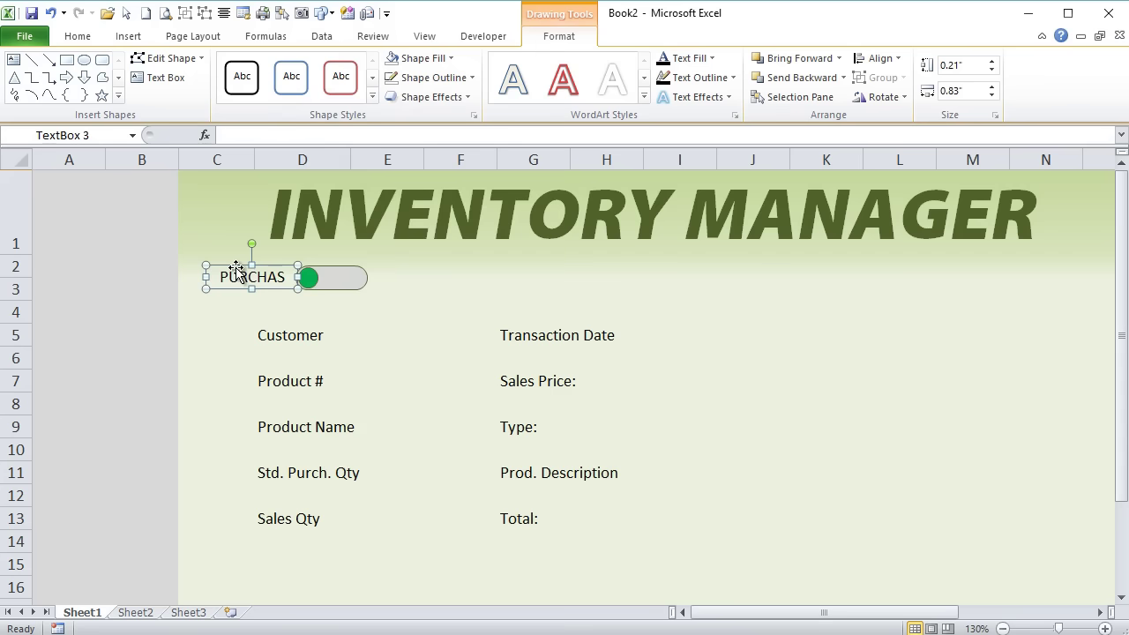
key("shift+F10")
key("Up")
key("Up")
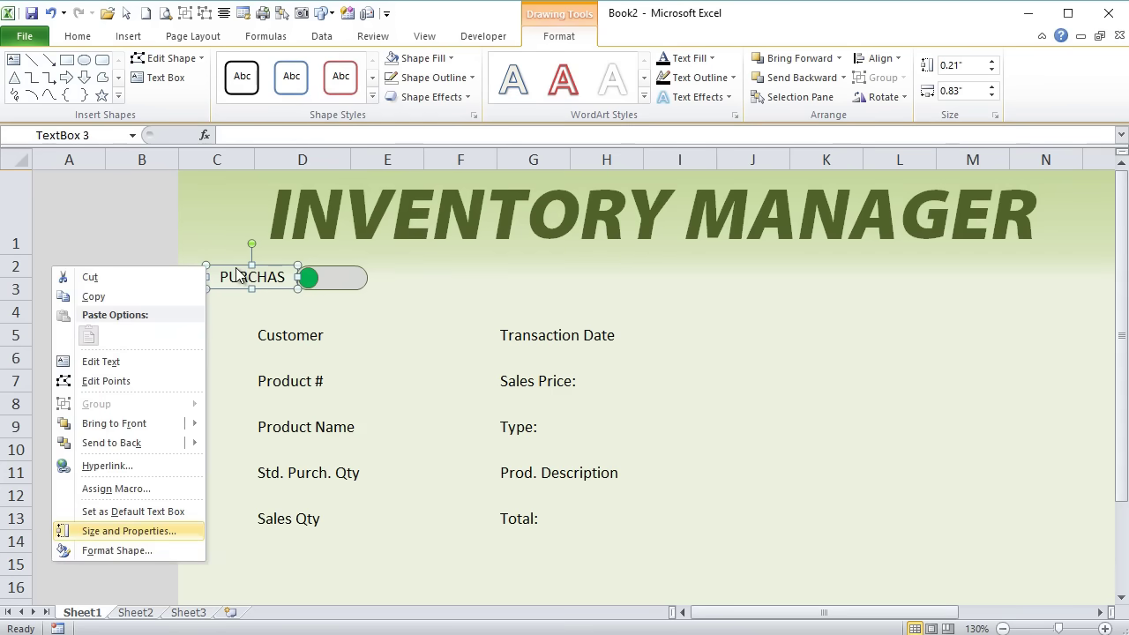
key("Return")
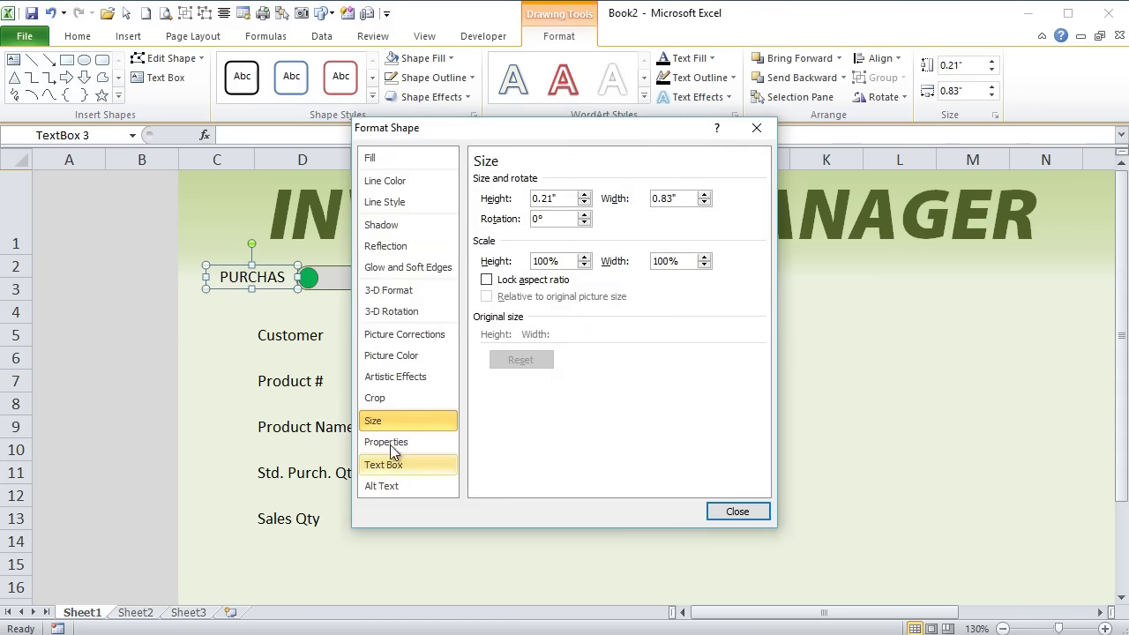
left_click(394, 465)
left_click(482, 323)
type("0000")
key("Return")
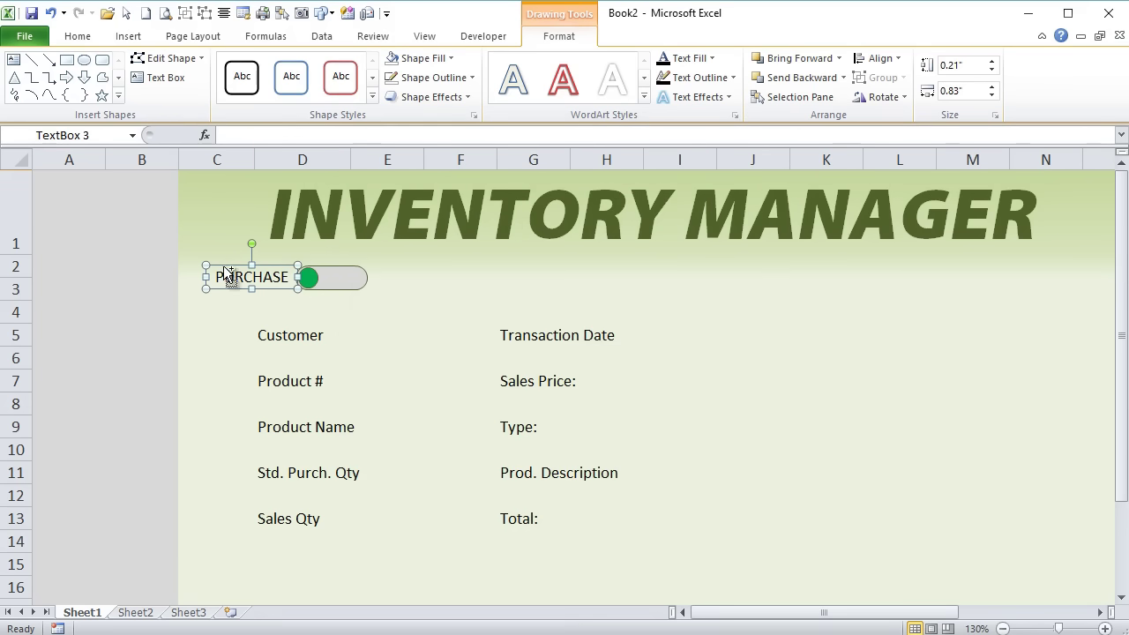
Duplicate the PURCHASE text box as a narrower label reading SALES on the right side of the toggle.
key("ctrl+d")
left_click_drag(244, 284, 468, 276)
type("SALES")
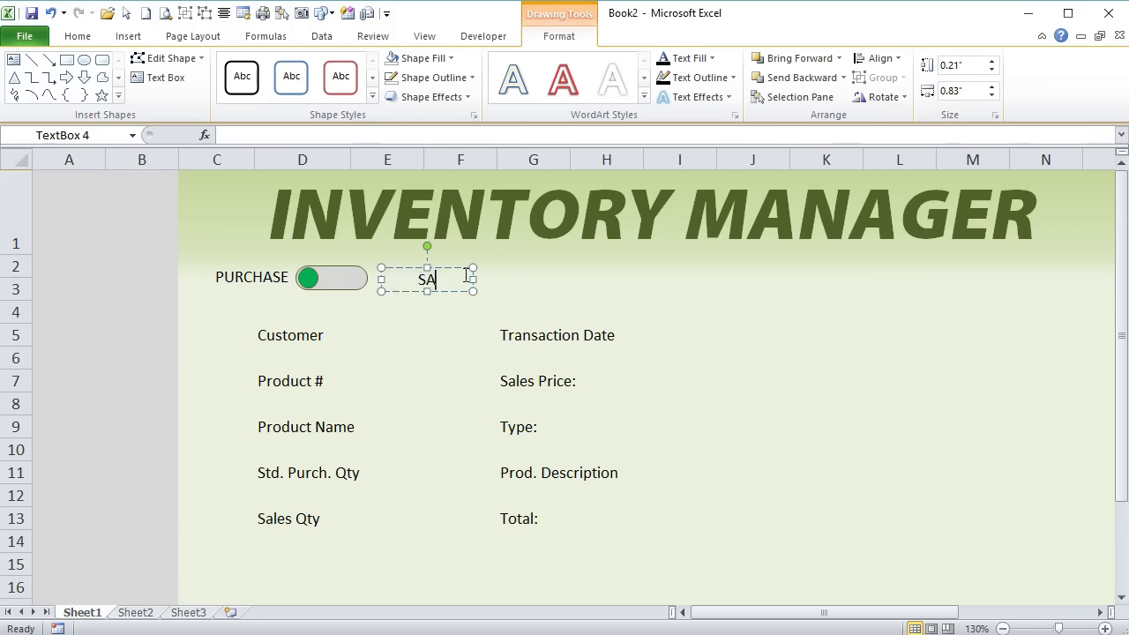
left_click(473, 277)
left_click(349, 281)
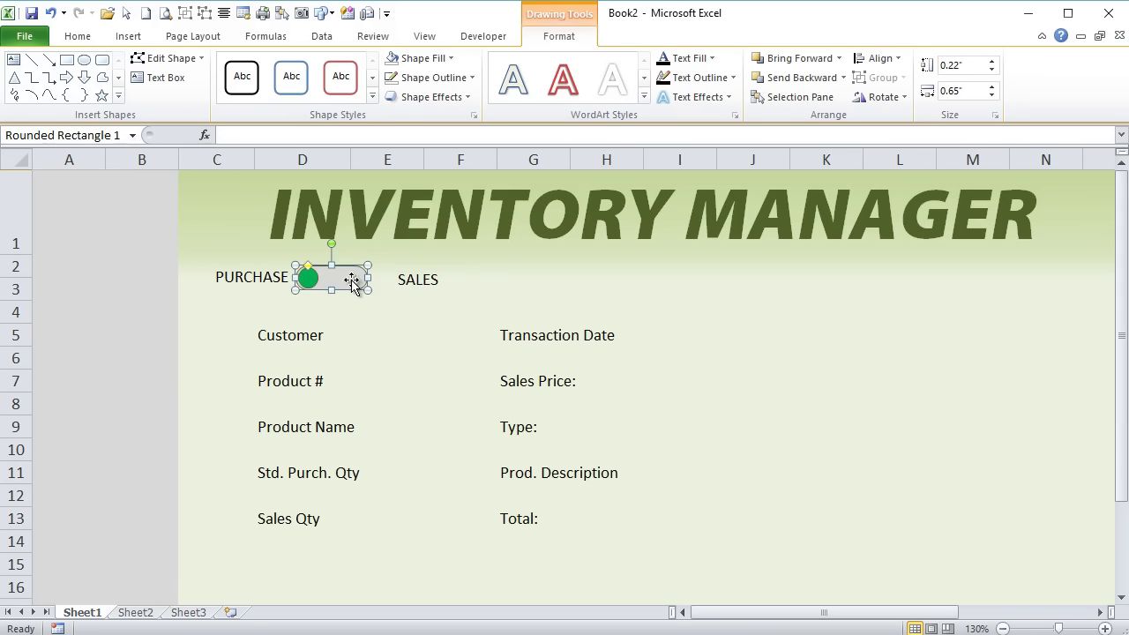
Move the SALES label slightly closer to the right end of the toggle.
left_click(415, 279)
left_click(282, 277)
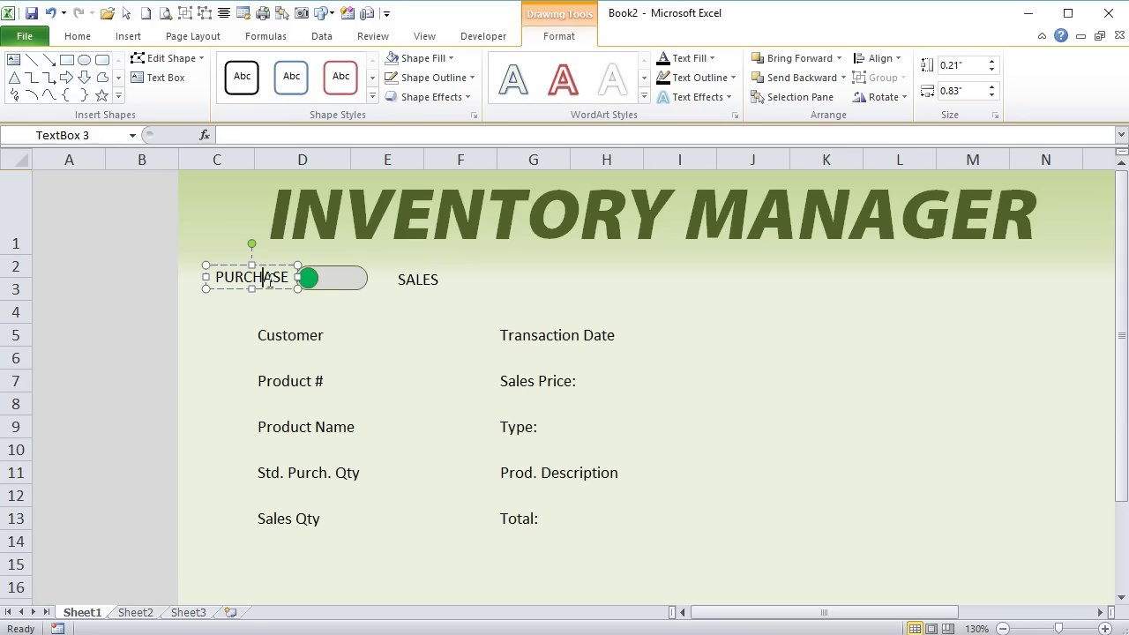
left_click(403, 277)
left_click_drag(404, 268, 396, 269)
scroll(357, 339, "down", 2)
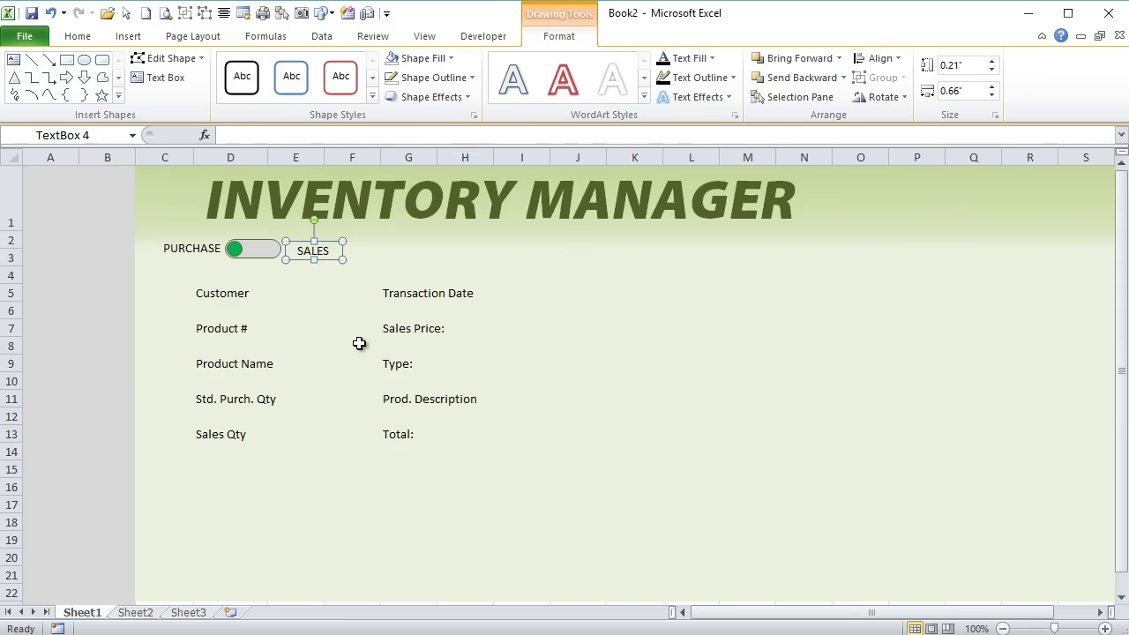
scroll(357, 343, "down", 1)
left_click(279, 331)
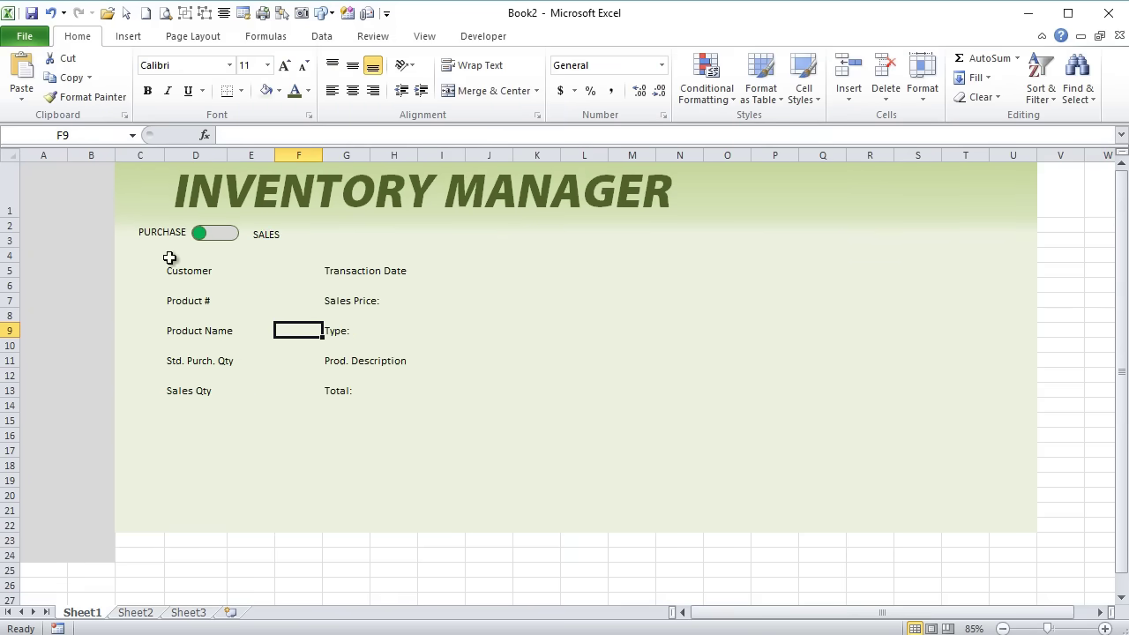
Enter the label Trans. Type in cell A1.
left_click(63, 182)
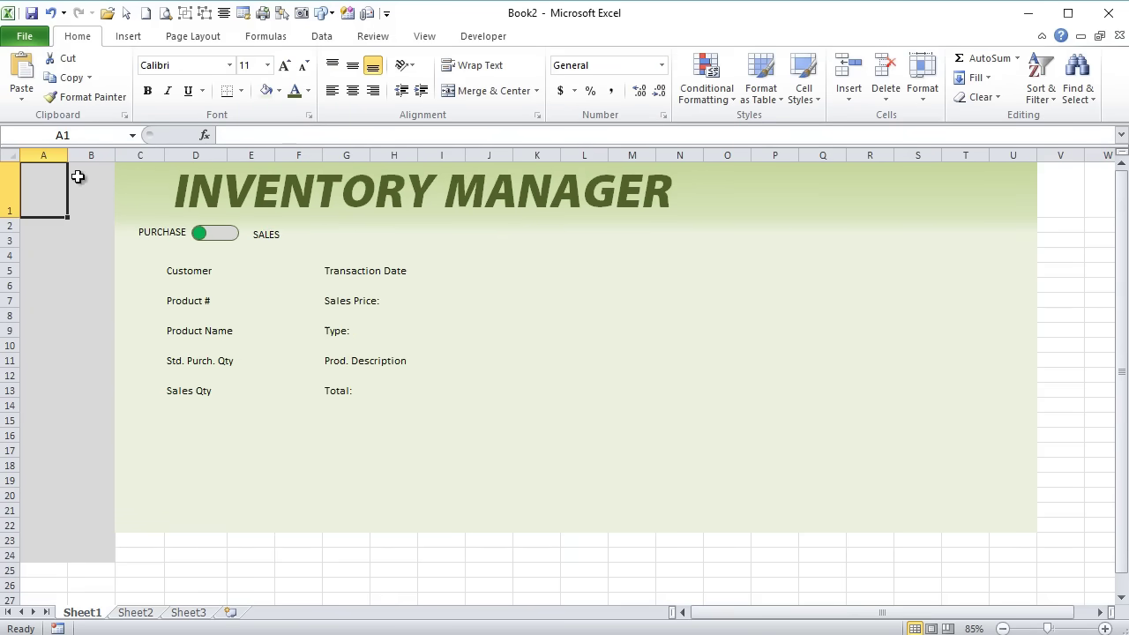
mouse_move(50, 188)
left_mouse_down()
mouse_move(81, 383)
mouse_move(57, 188)
left_mouse_up()
type("tRANS")
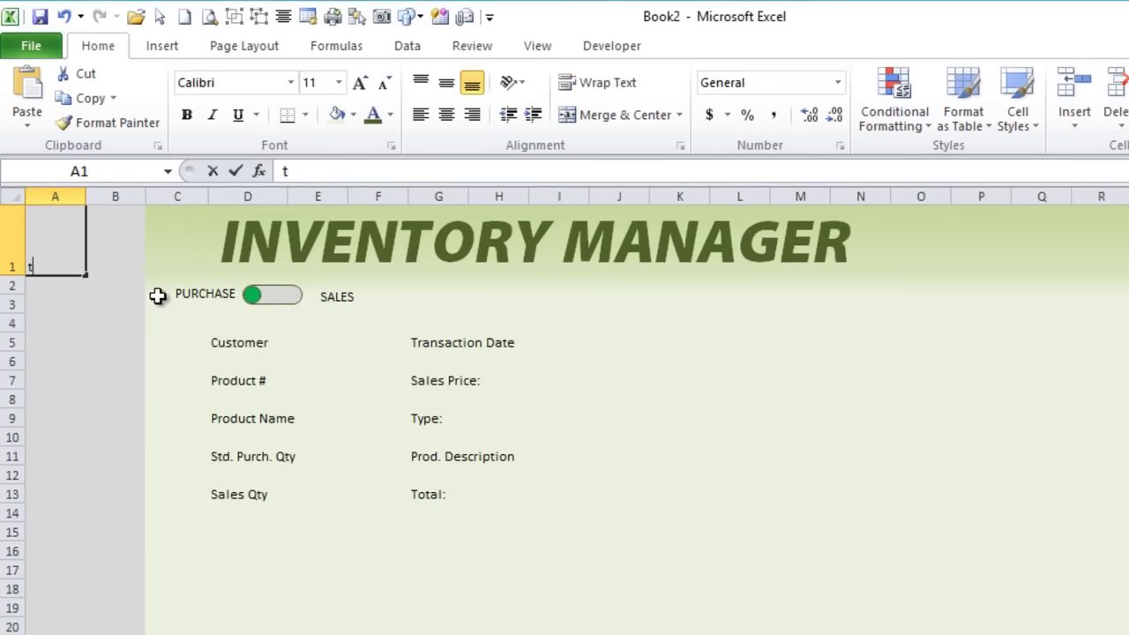
key("BackSpace")
key("BackSpace")
key("BackSpace")
key("BackSpace")
key("BackSpace")
type("Trans. Type")
key("Tab")
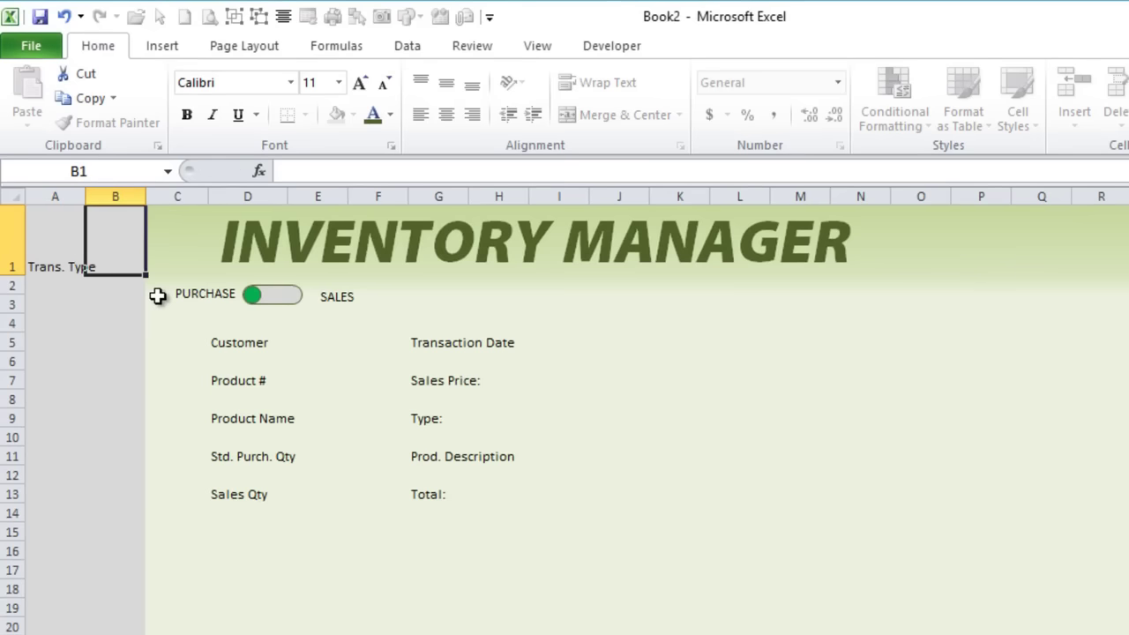
Enter Purchase in B1 as the transaction type value.
type("Purcha")
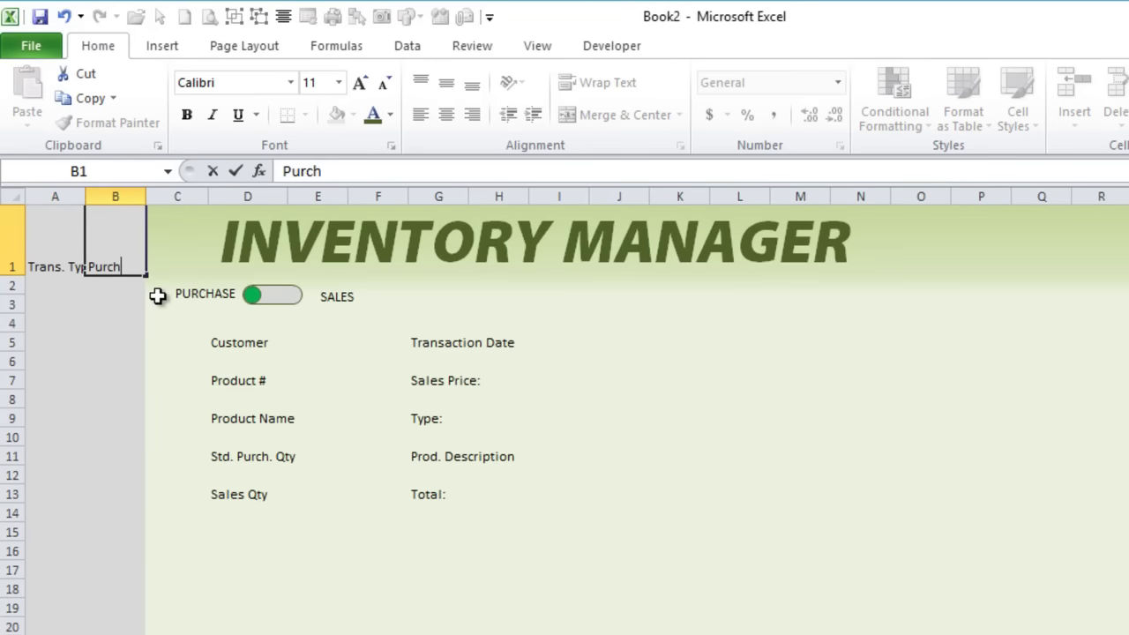
key("Escape")
type("Purchase")
key("ctrl+Return")
key("Return")
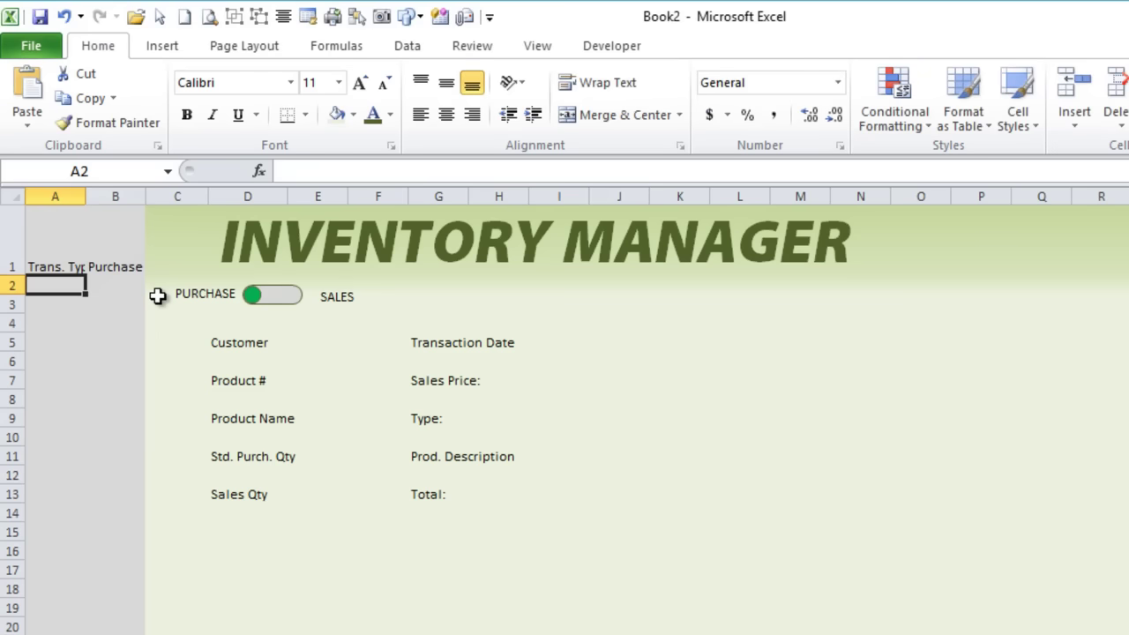
Enter the label Sel. Trans Row in cell A2.
type("Selec")
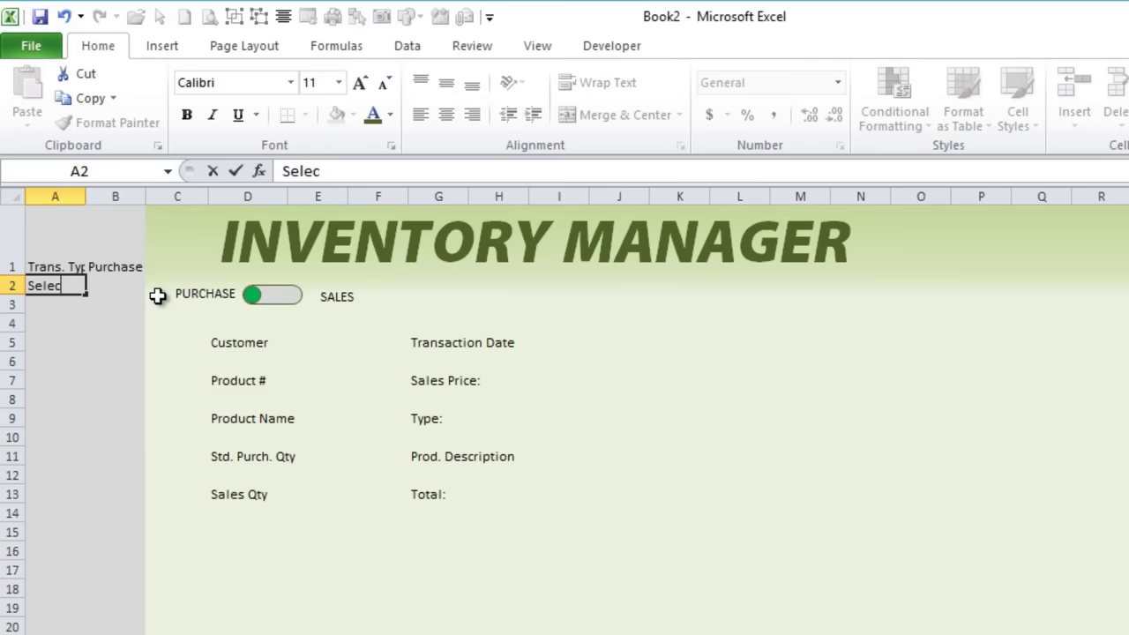
left_click_drag(164, 567, 1073, 627)
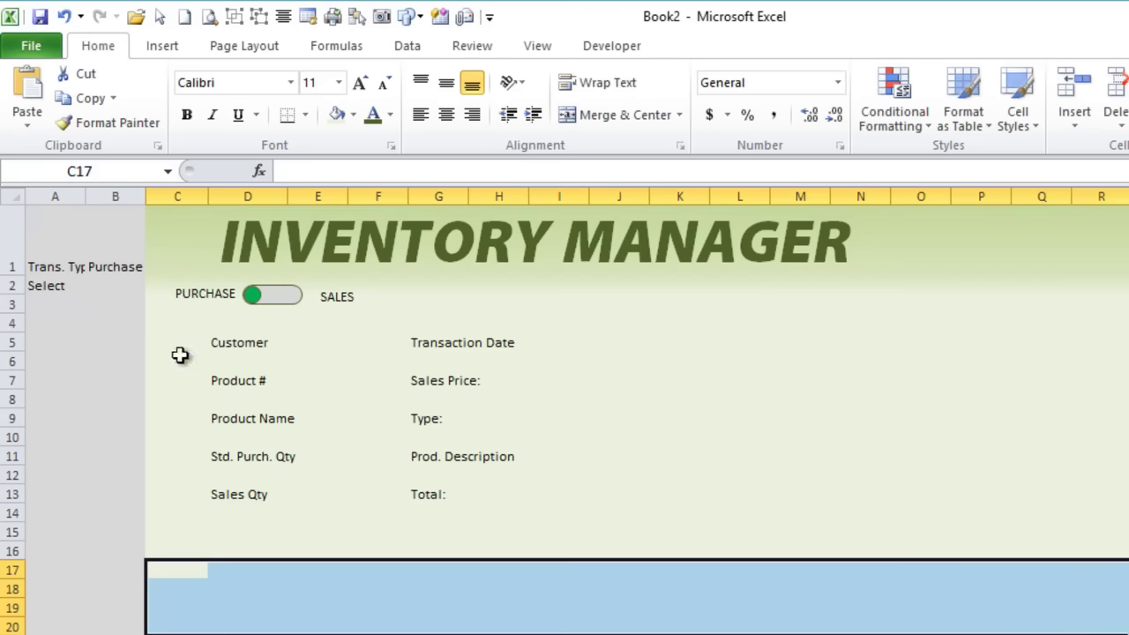
left_click(61, 285)
type("Sel")
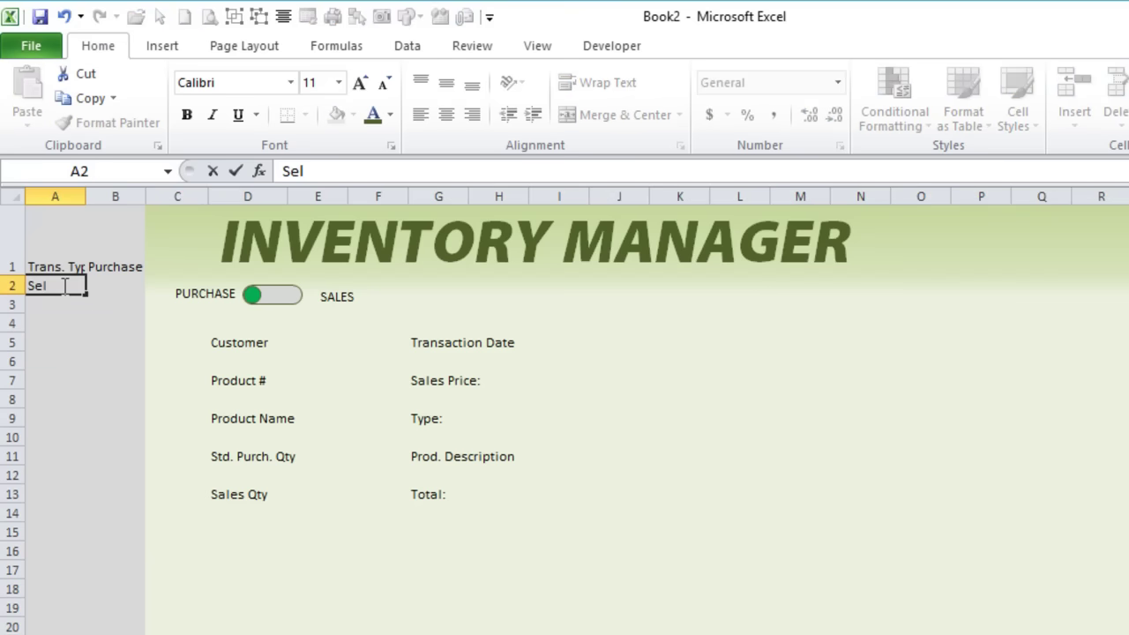
type(". Ro")
key("BackSpace")
key("BackSpace")
type("Tran")
key("Tab")
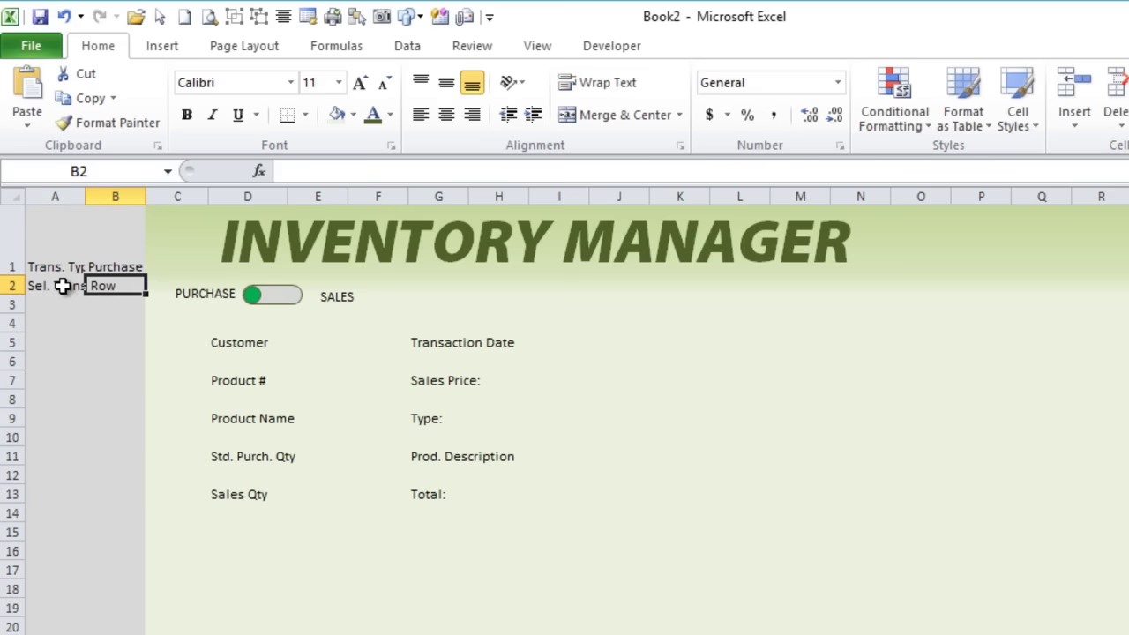
Enter the label New Trans. in A3 and set its value in B3 to TRUE.
left_click(47, 301)
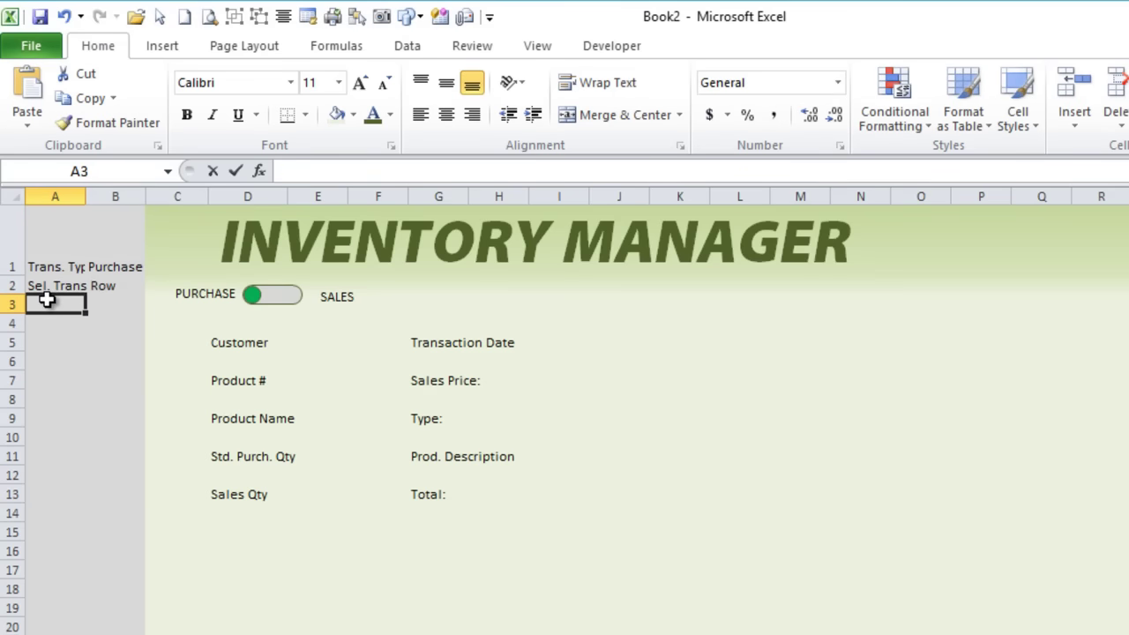
type("New Trans")
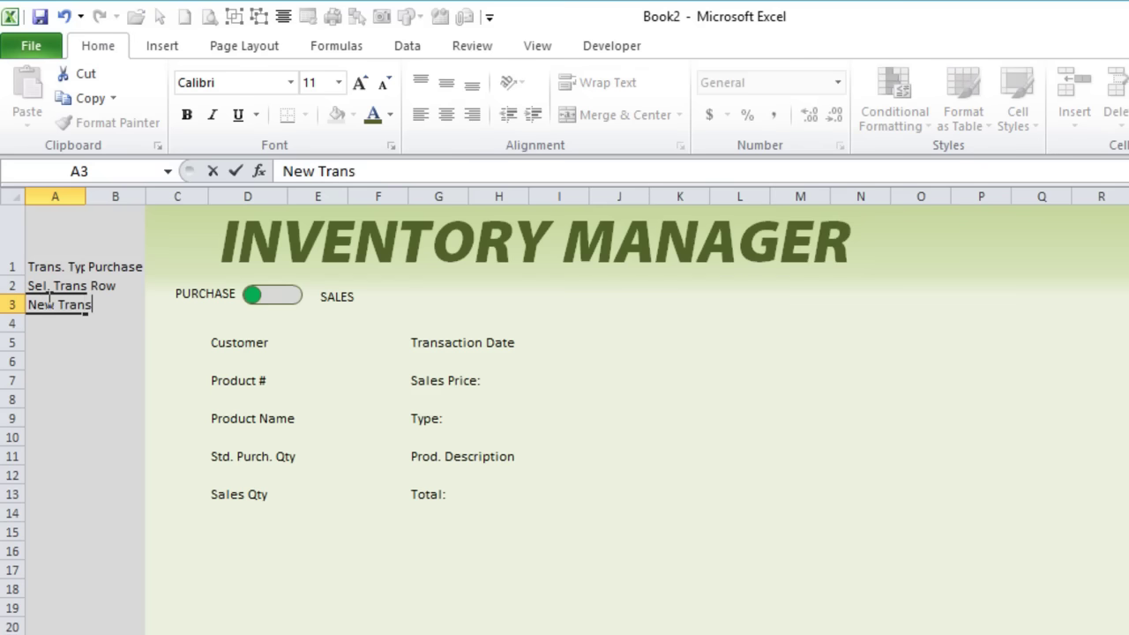
key("Tab")
type("Tr")
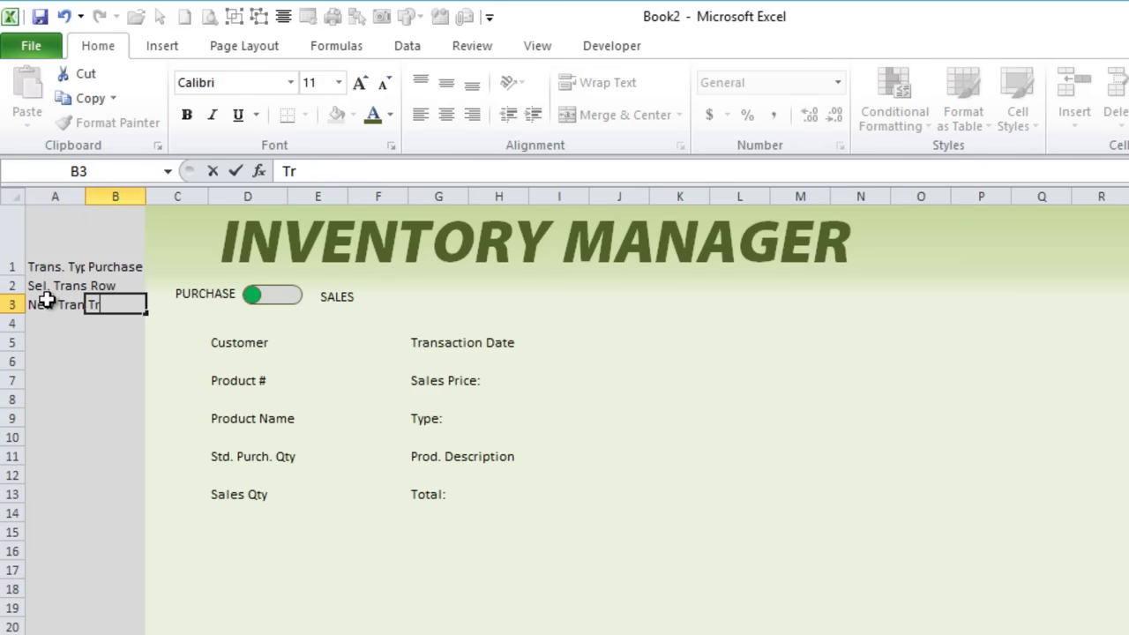
type("ue")
key("Return")
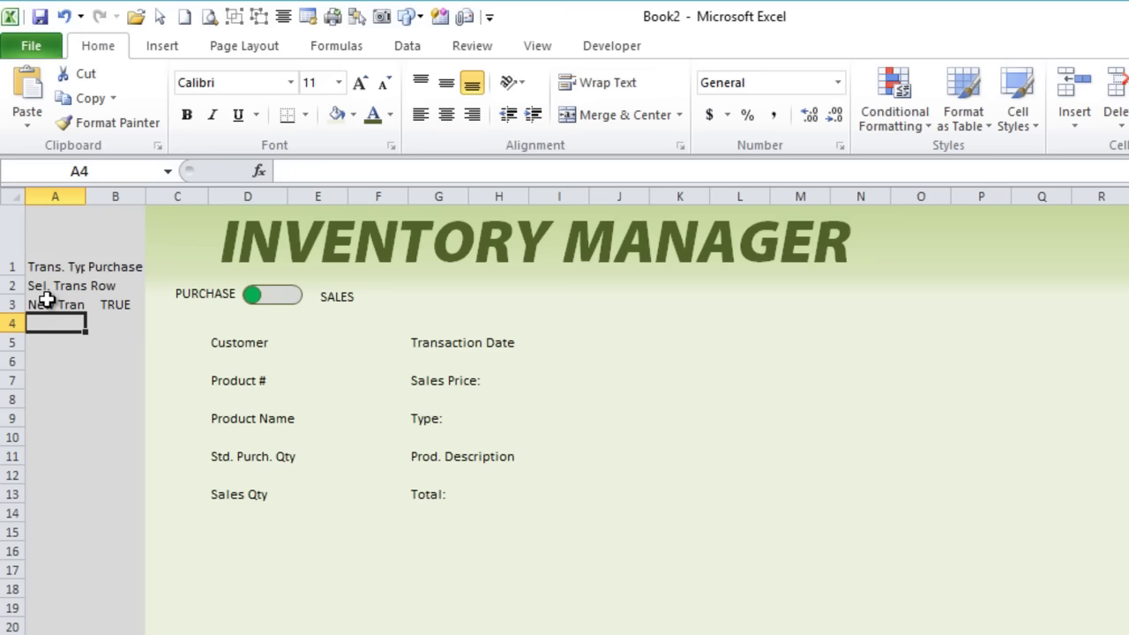
type("Trans. Type")
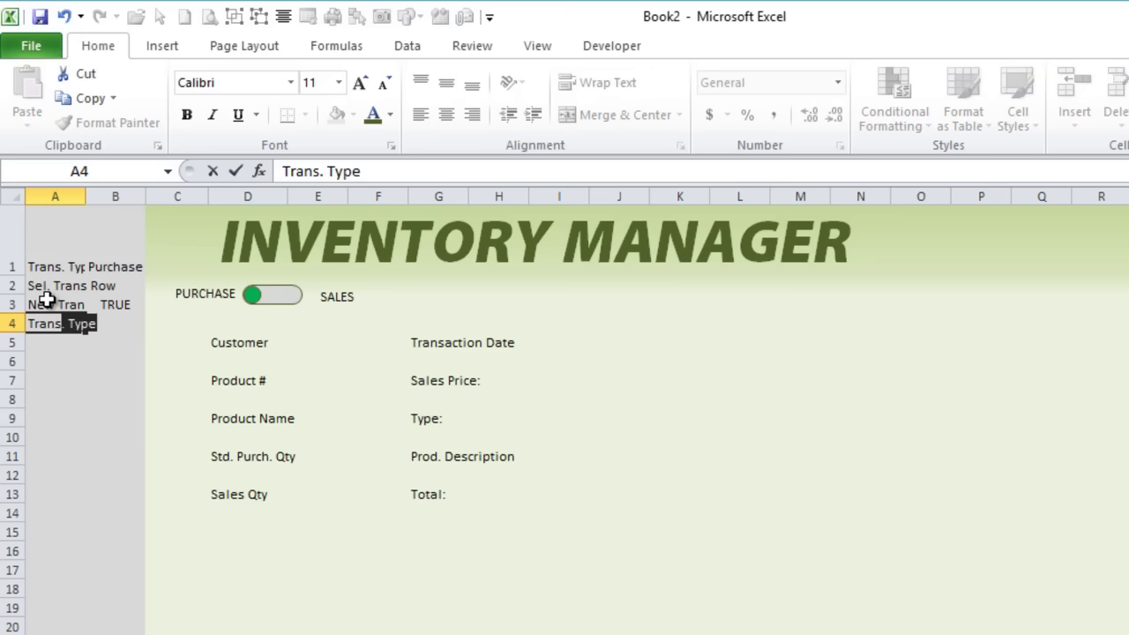
left_click_drag(575, 597, 670, 584)
left_click(642, 621)
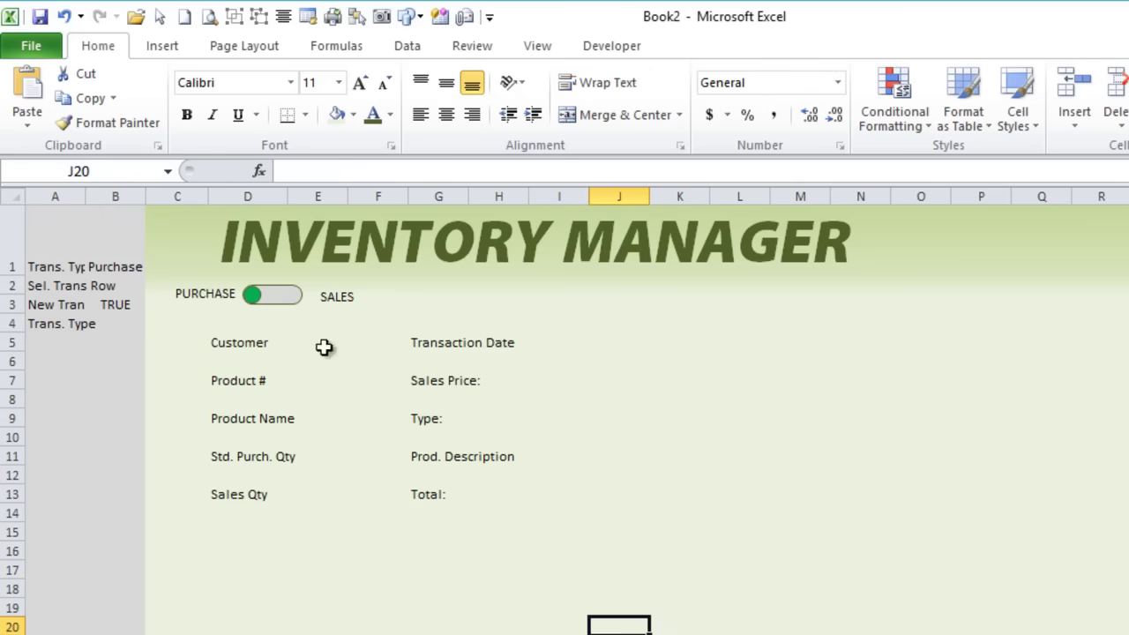
left_click_drag(251, 342, 882, 479)
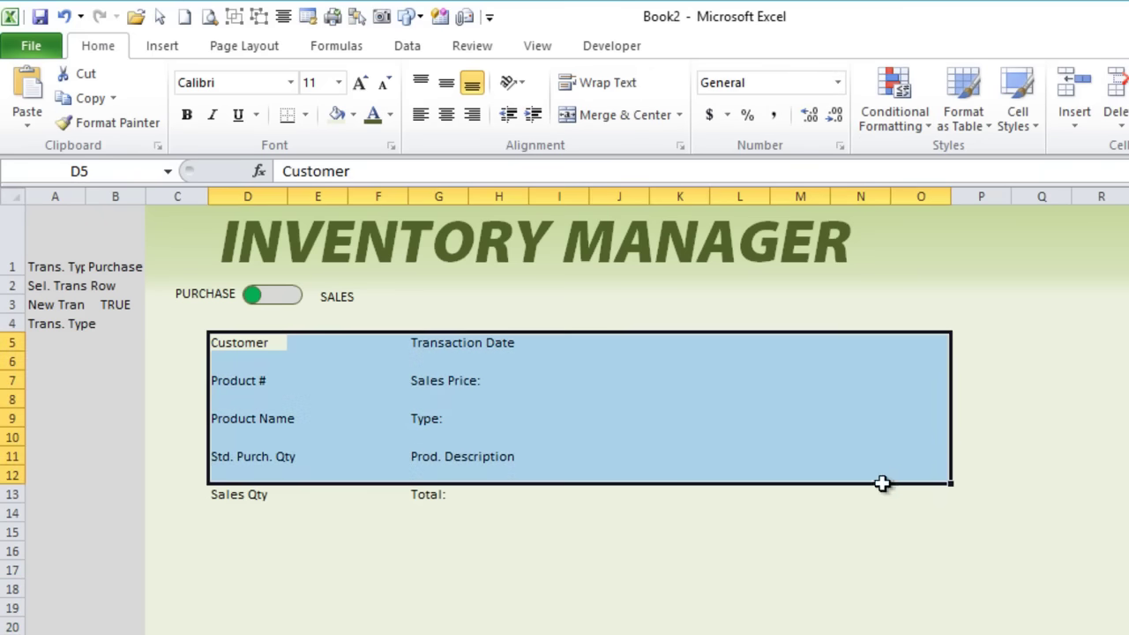
Enter the label Trans Load in A4 and set its value in B4 to TRUE.
left_click(115, 321)
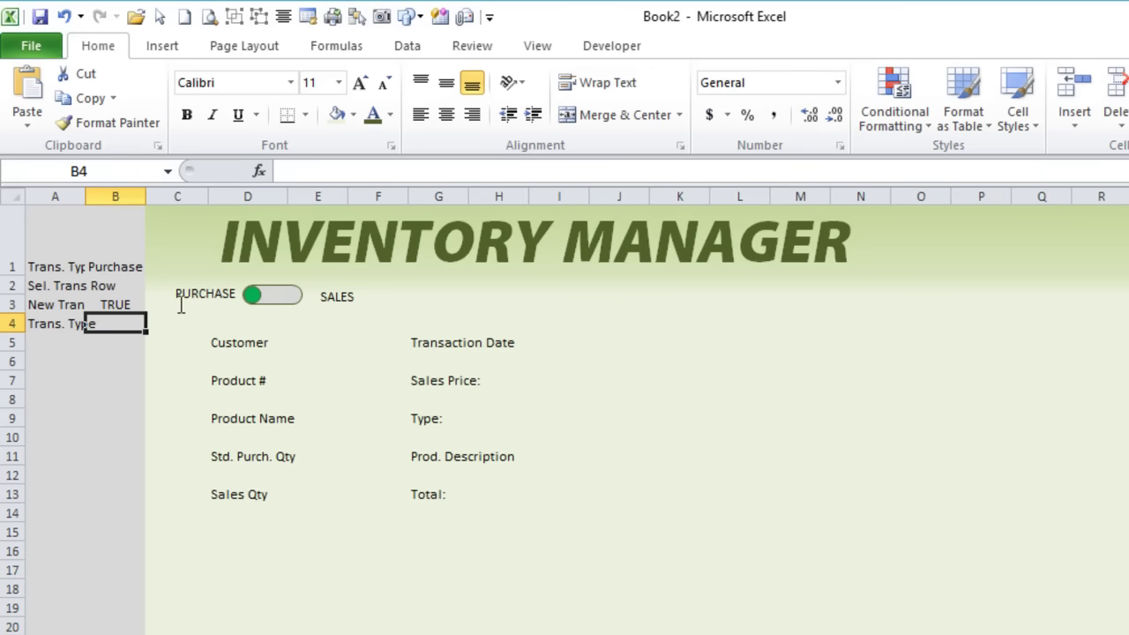
key("Left")
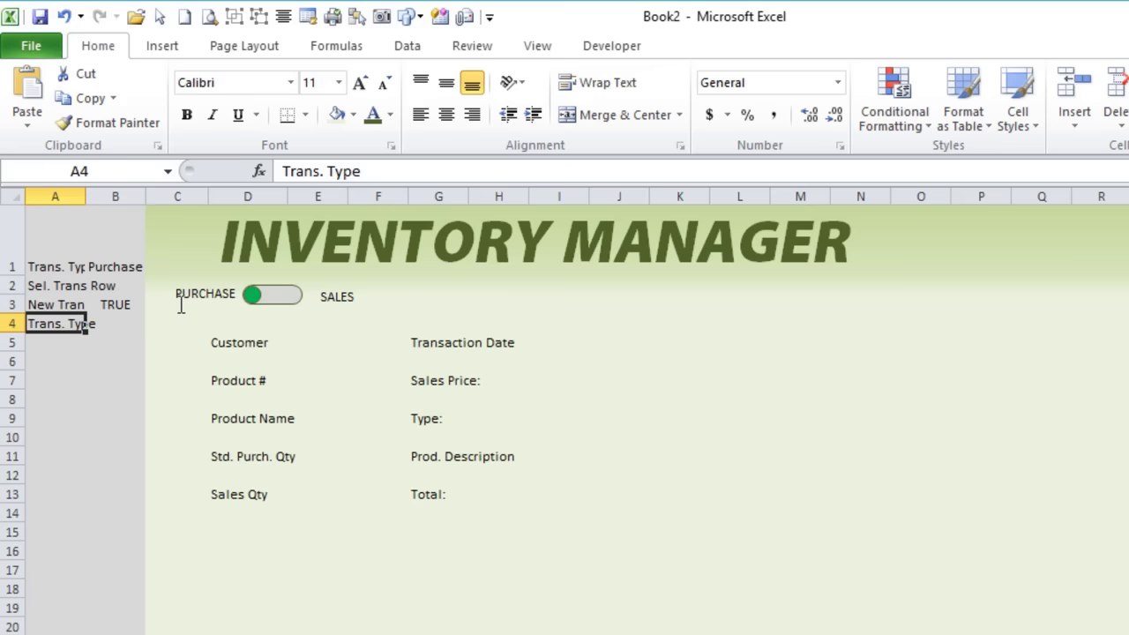
type("Tra")
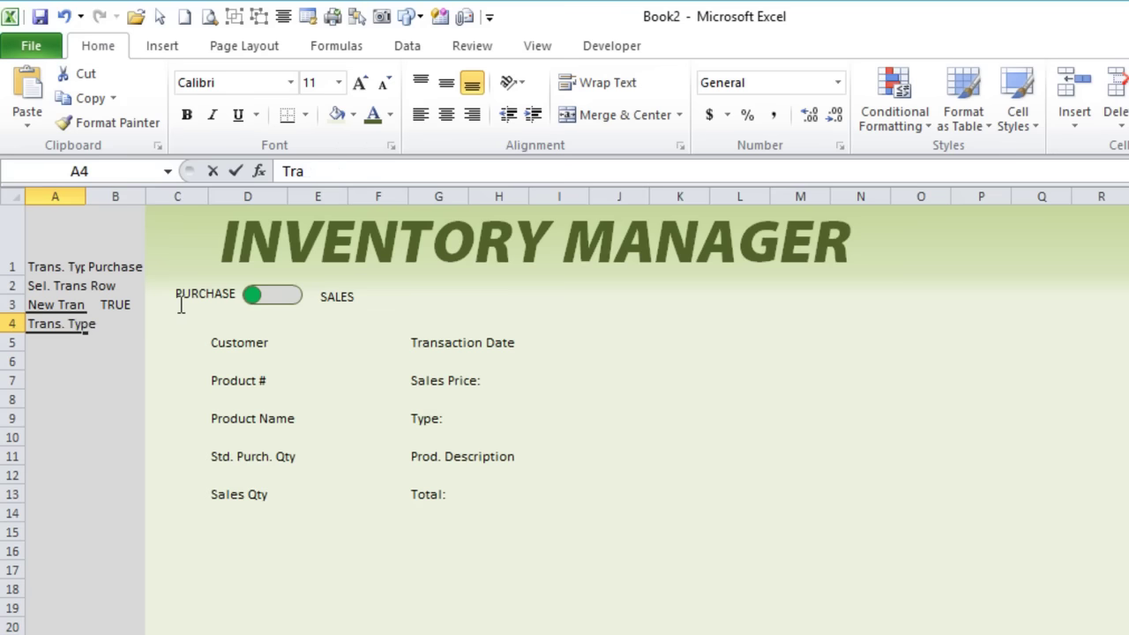
type("ns Load")
key("Tab")
type("RUE")
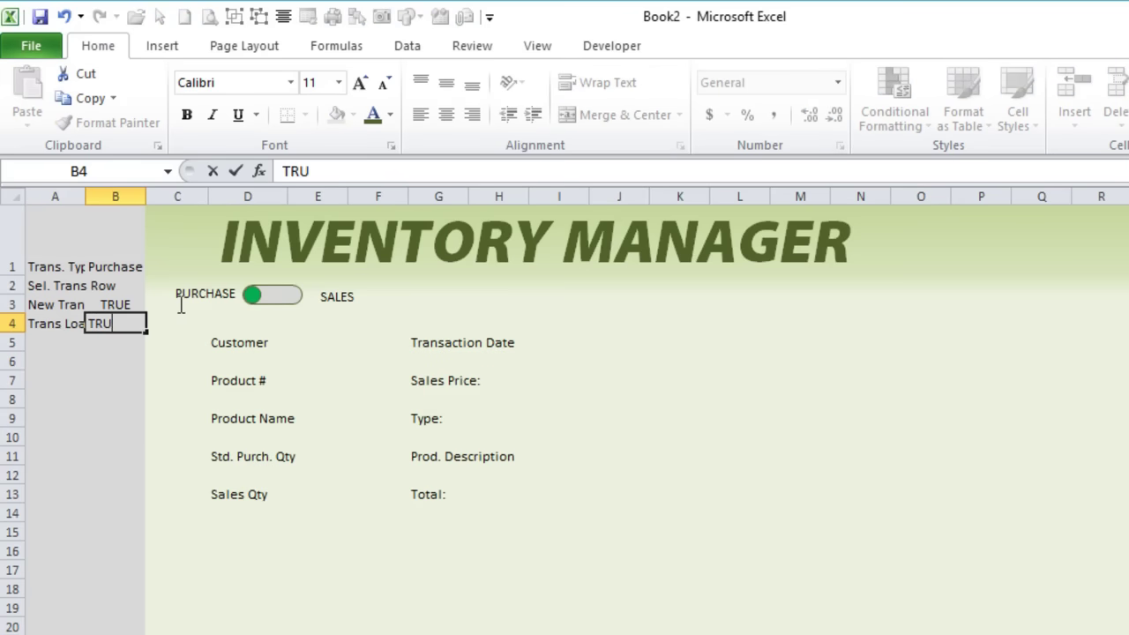
key("Return")
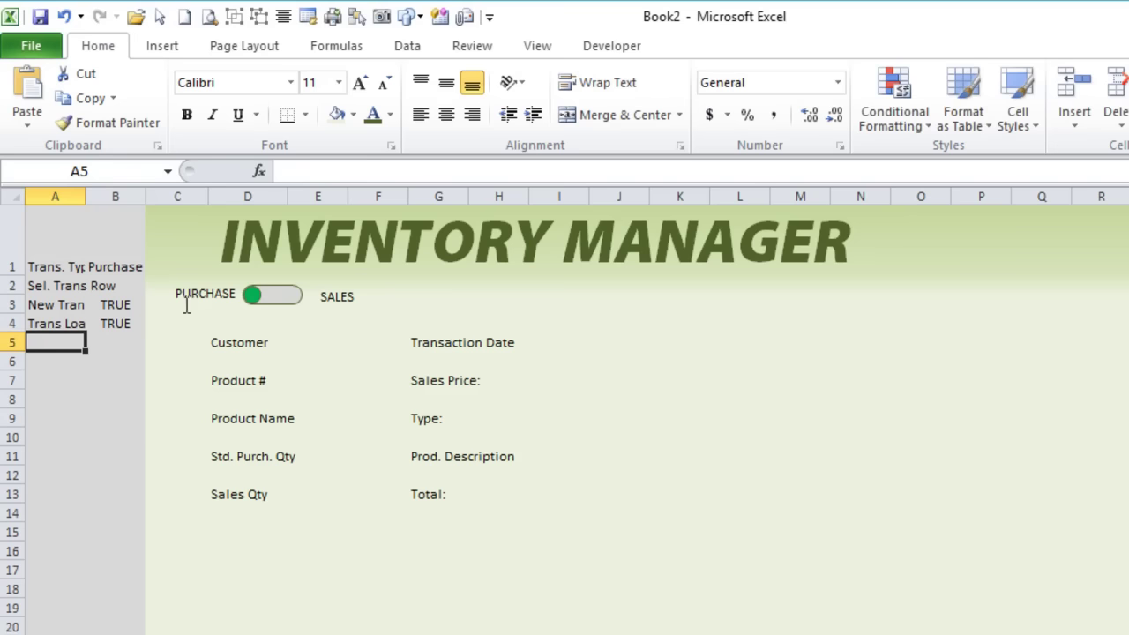
Auto-fit the width of column A to its labels.
double_click(86, 195)
left_click_drag(59, 285, 144, 310)
left_click(71, 268)
Fill the range A1:B4 with light orange and apply all borders to it.
left_click_drag(68, 265, 151, 320)
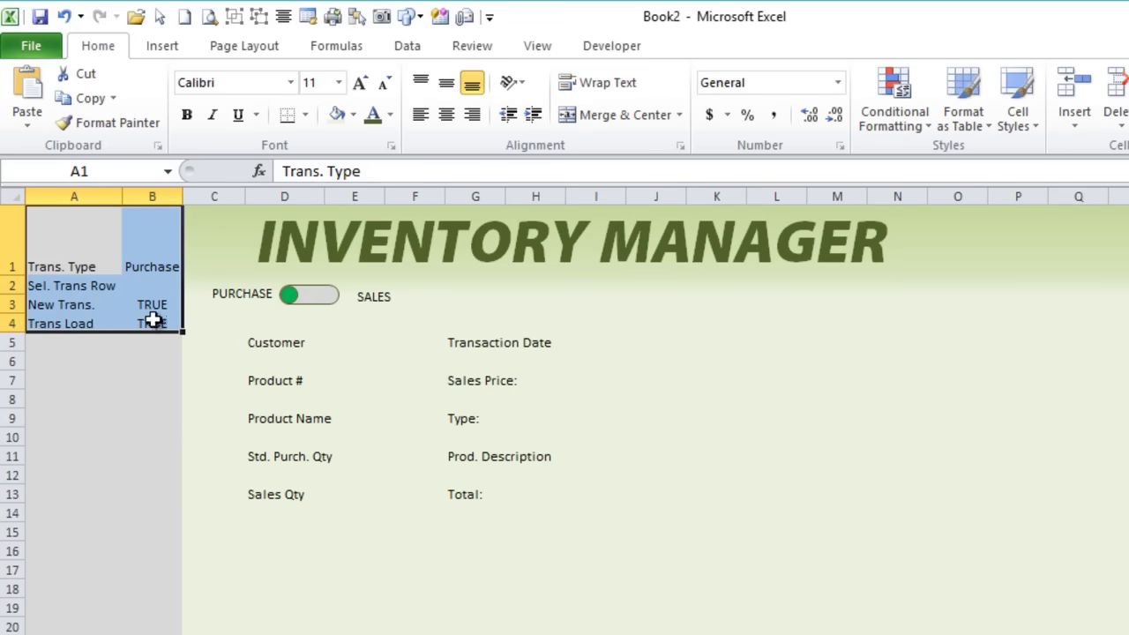
left_click(353, 116)
key("Escape")
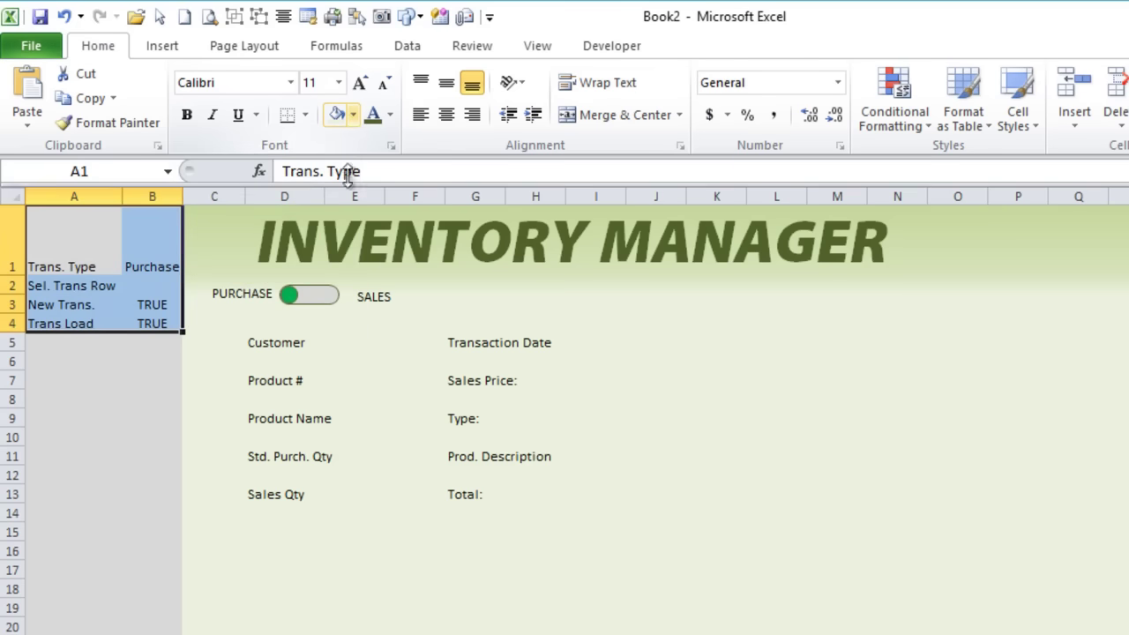
left_click(352, 115)
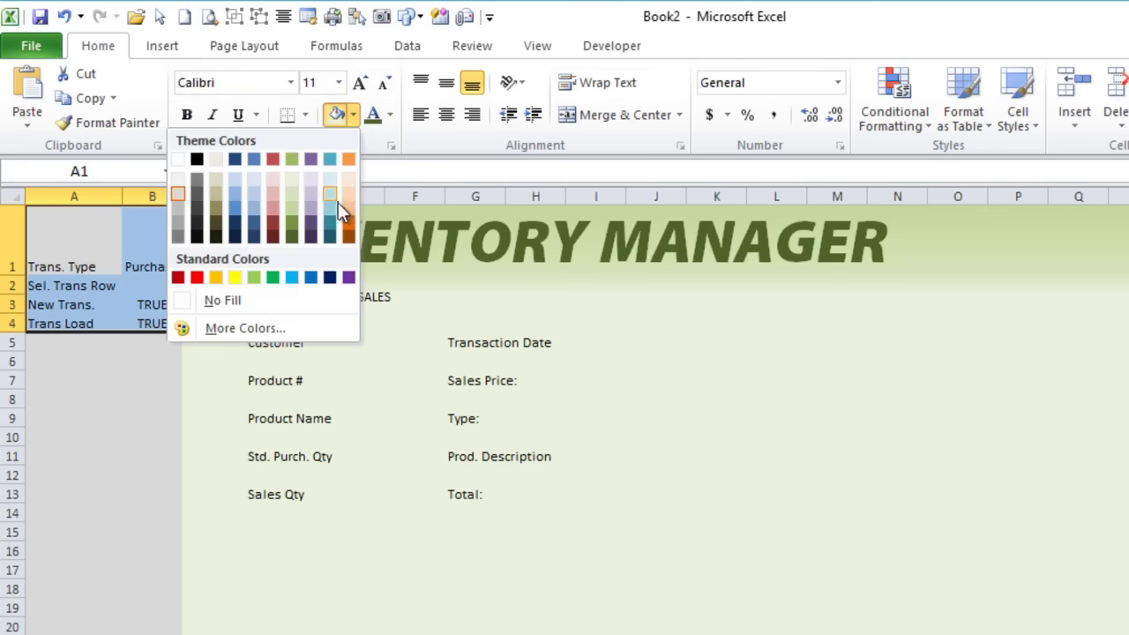
left_click(349, 194)
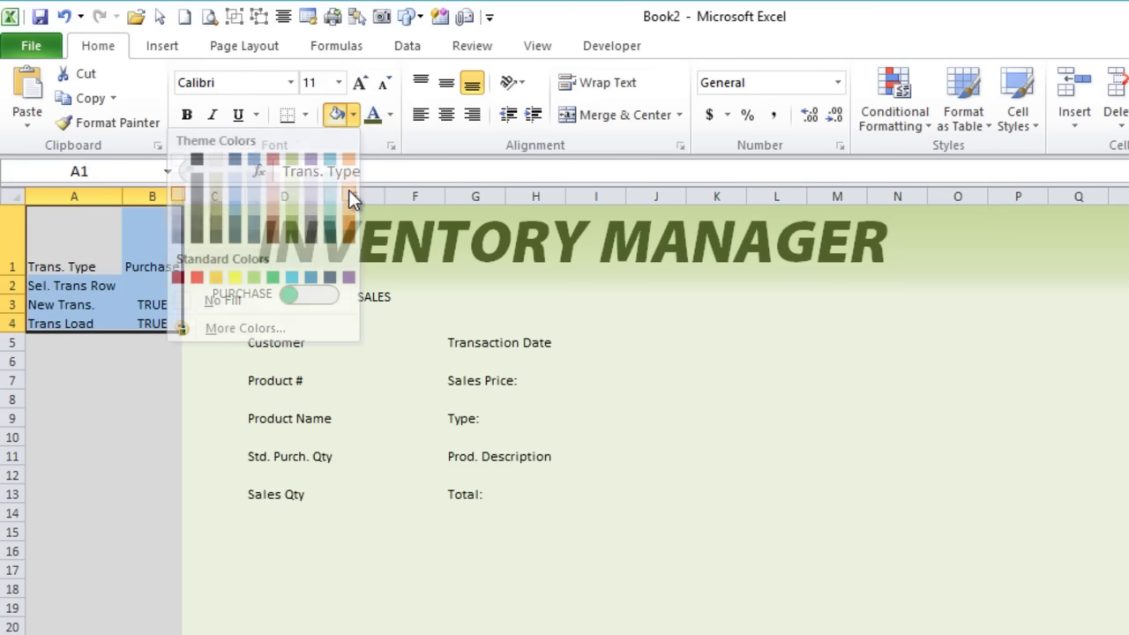
left_click(305, 118)
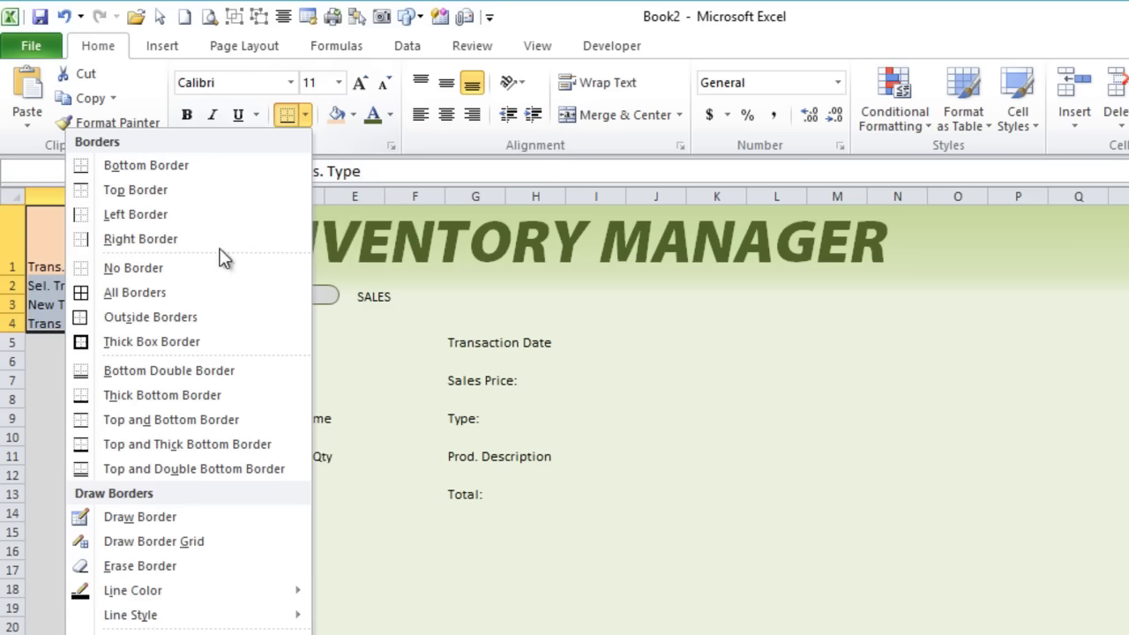
left_click(185, 292)
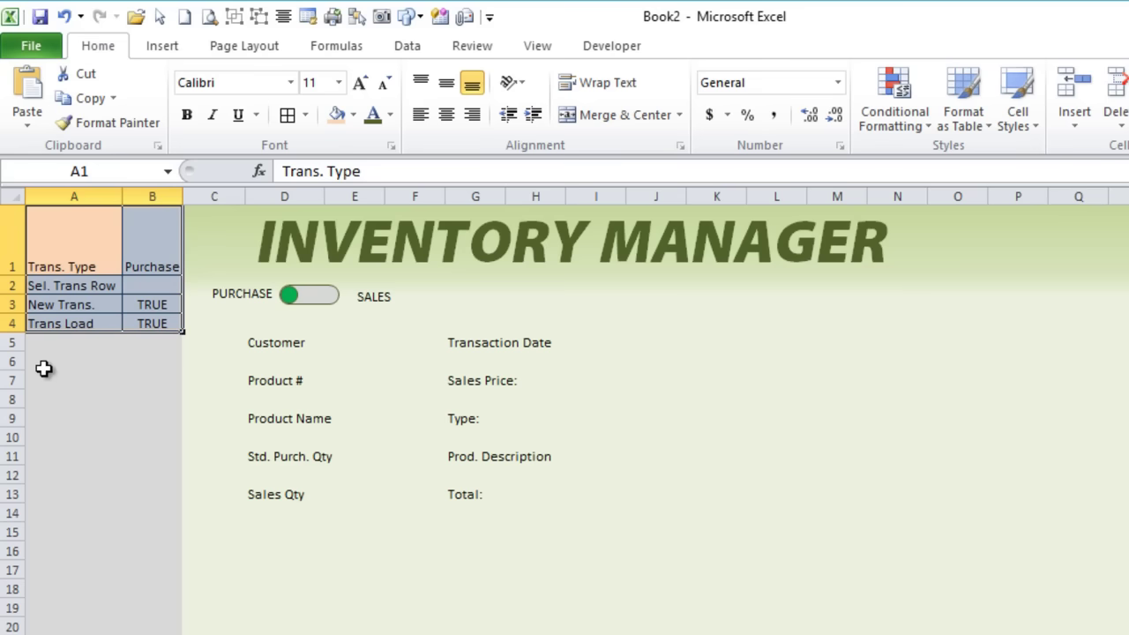
Enter the labels Product Row in A6 and New Product in A7.
left_click(43, 365)
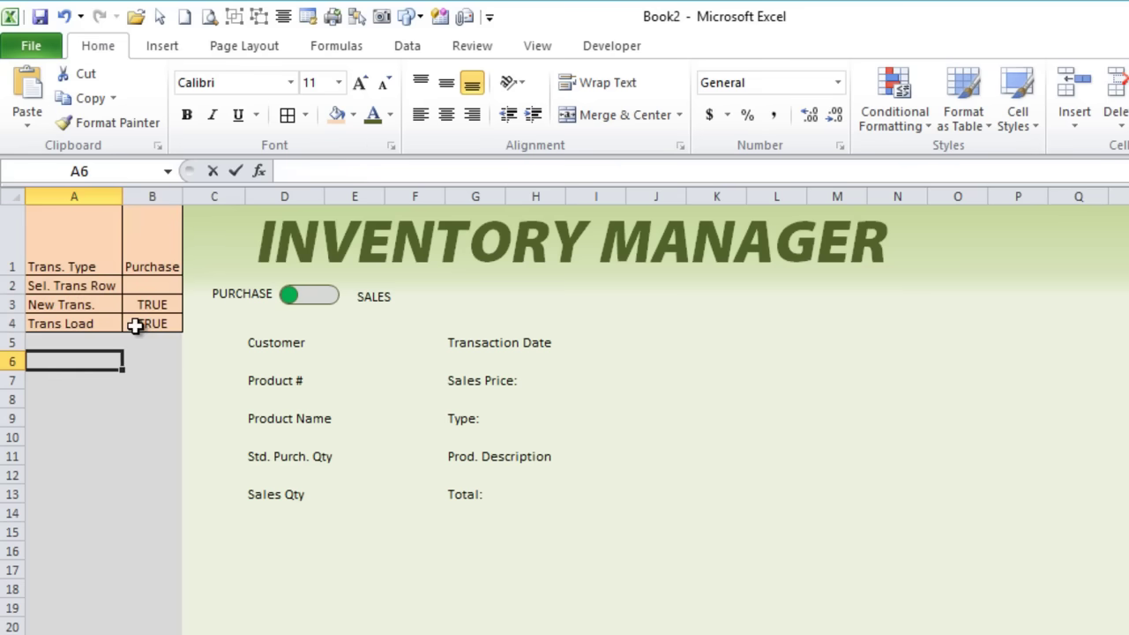
type("Prod")
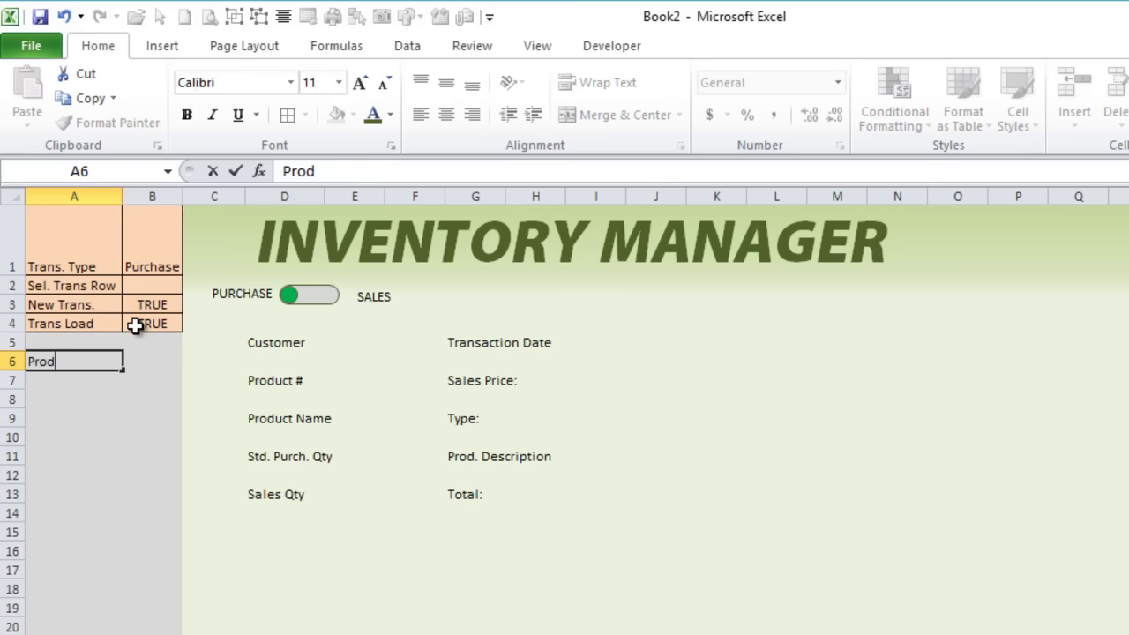
type("uct Ro")
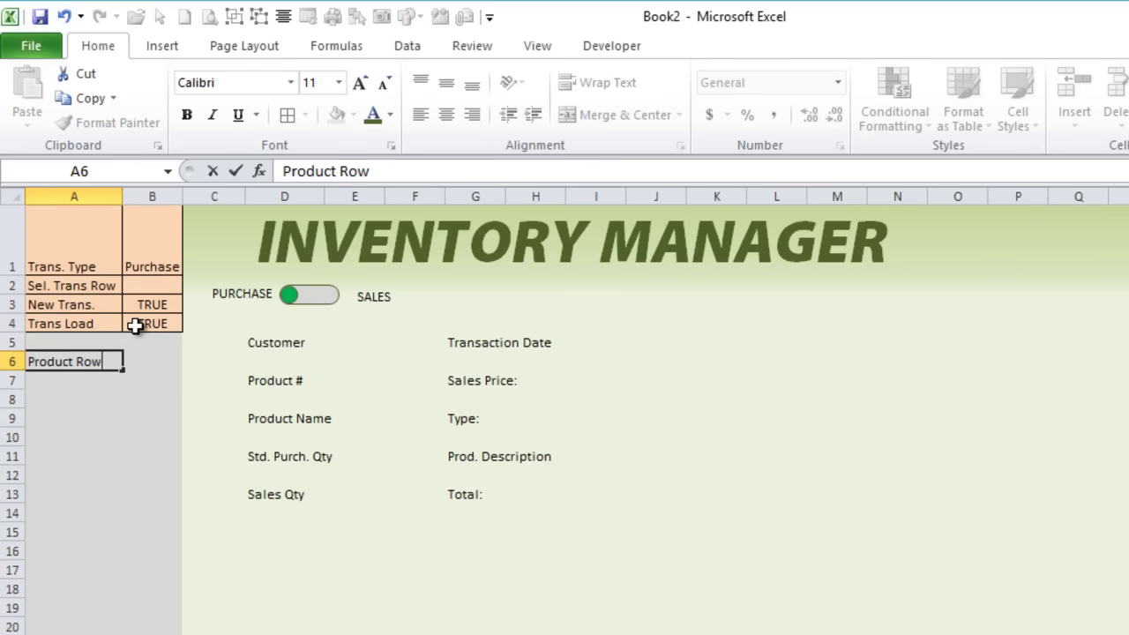
type("w")
key("Return")
type("New Prod")
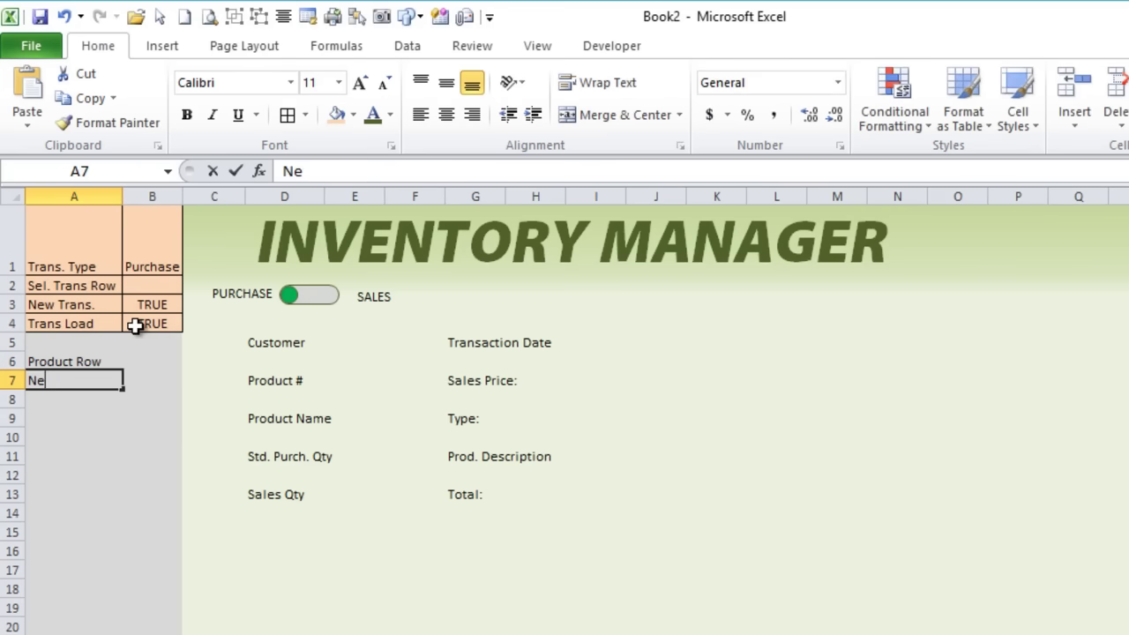
key("Return")
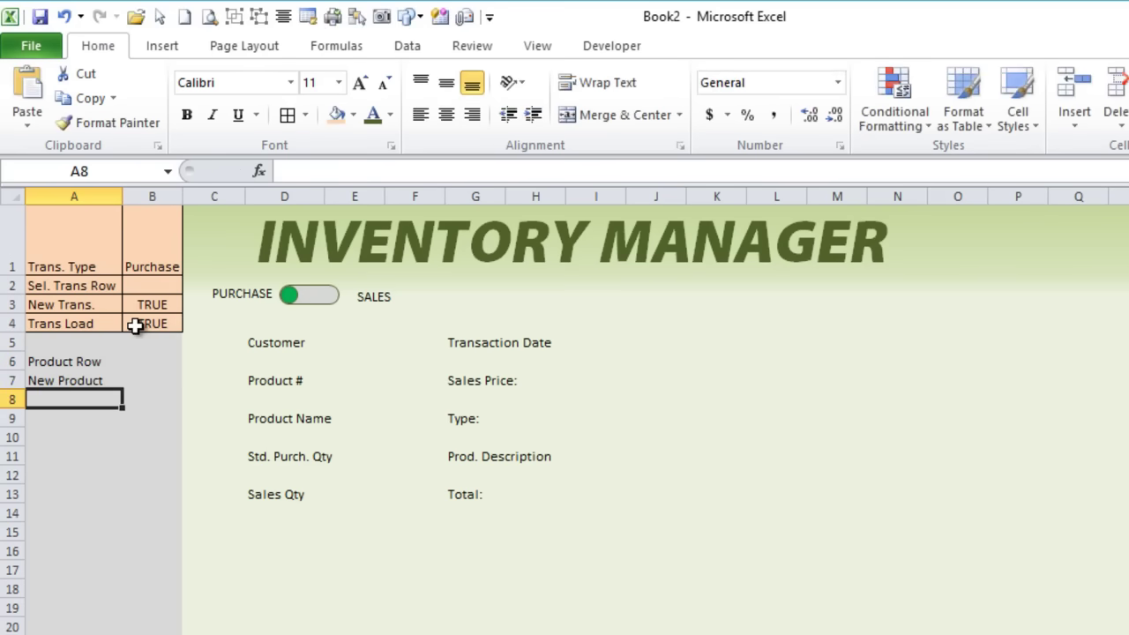
Enter the label Product Load in A8.
type("Product ")
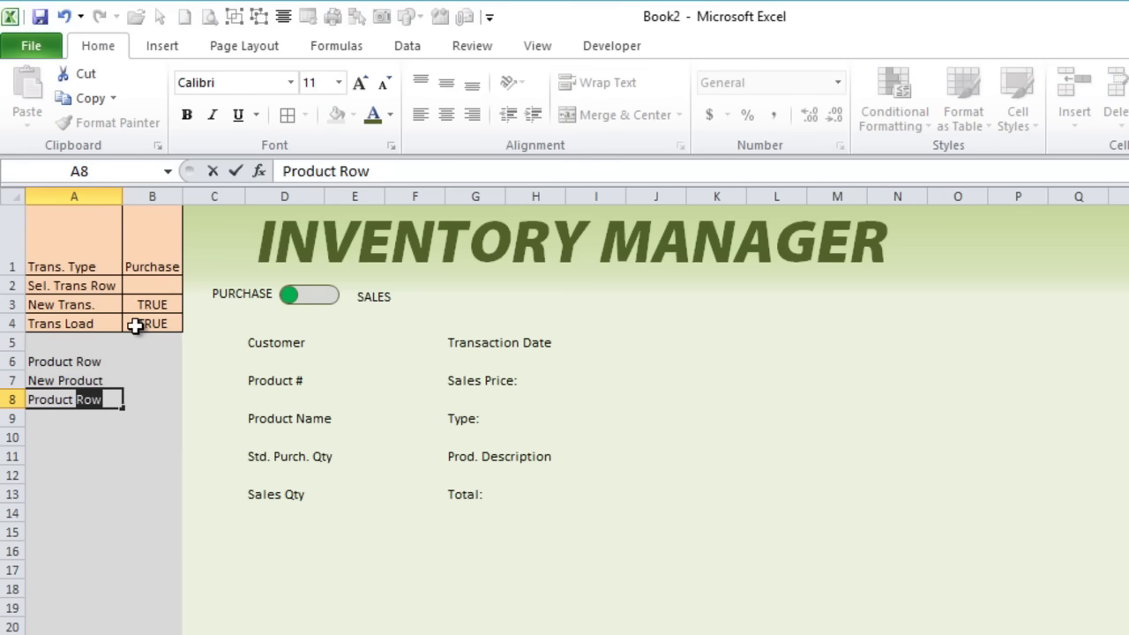
type("Load")
key("Return")
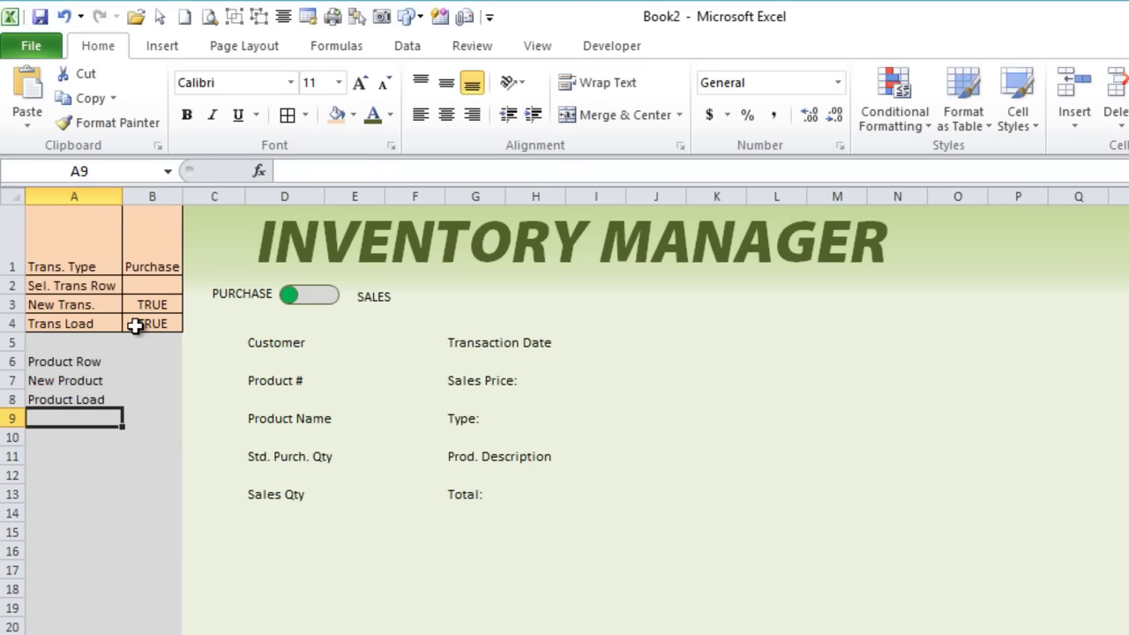
Set the New Product value in B7 to TRUE and the Product Load value in B8 to FALSE.
left_click(151, 364)
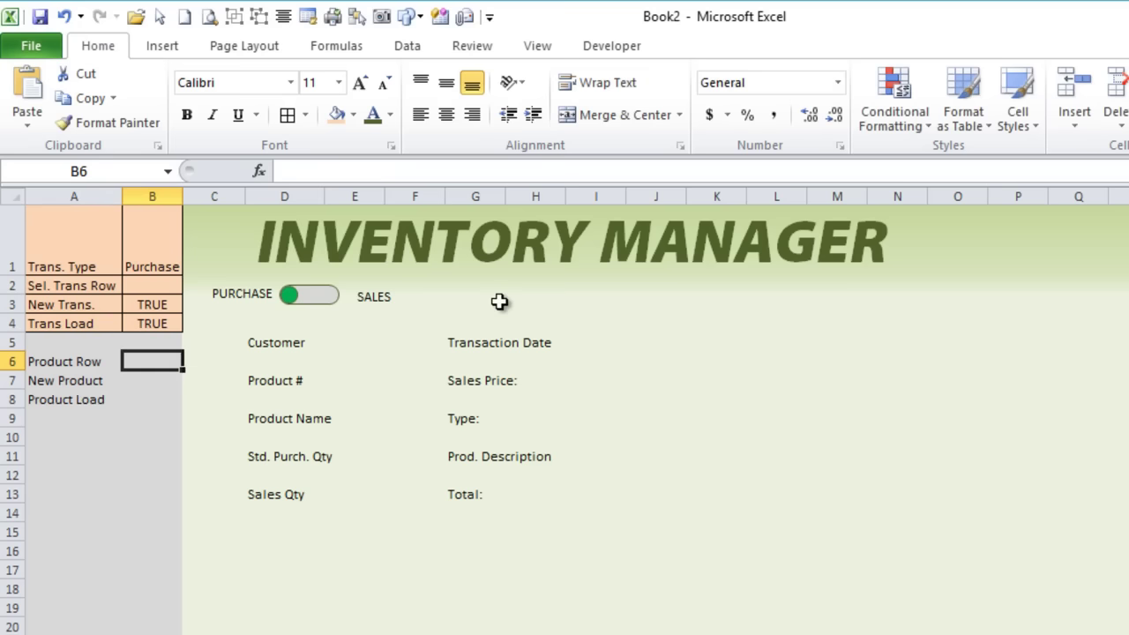
left_click(163, 385)
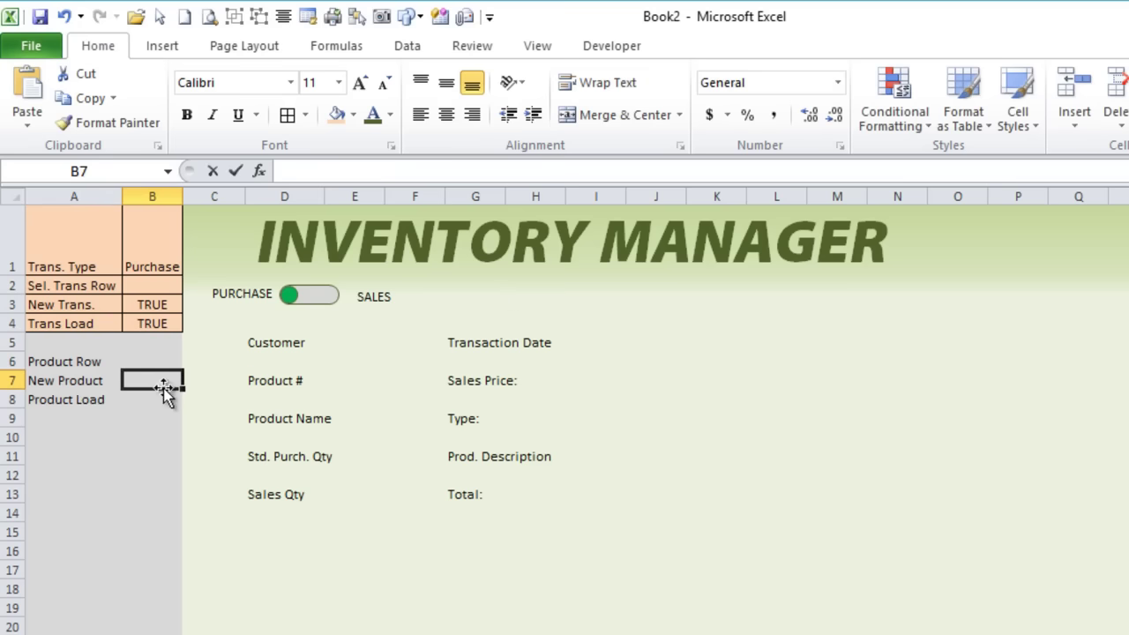
type("True")
key("Return")
type("Flas")
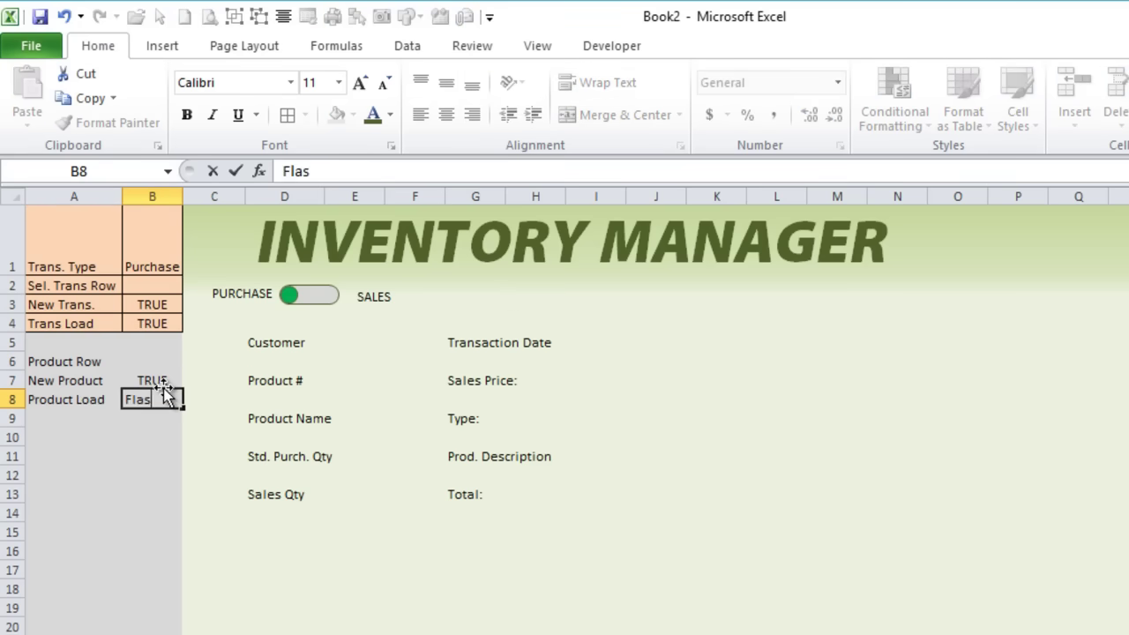
type("e")
key("BackSpace")
key("BackSpace")
key("BackSpace")
key("BackSpace")
type("alse")
key("Return")
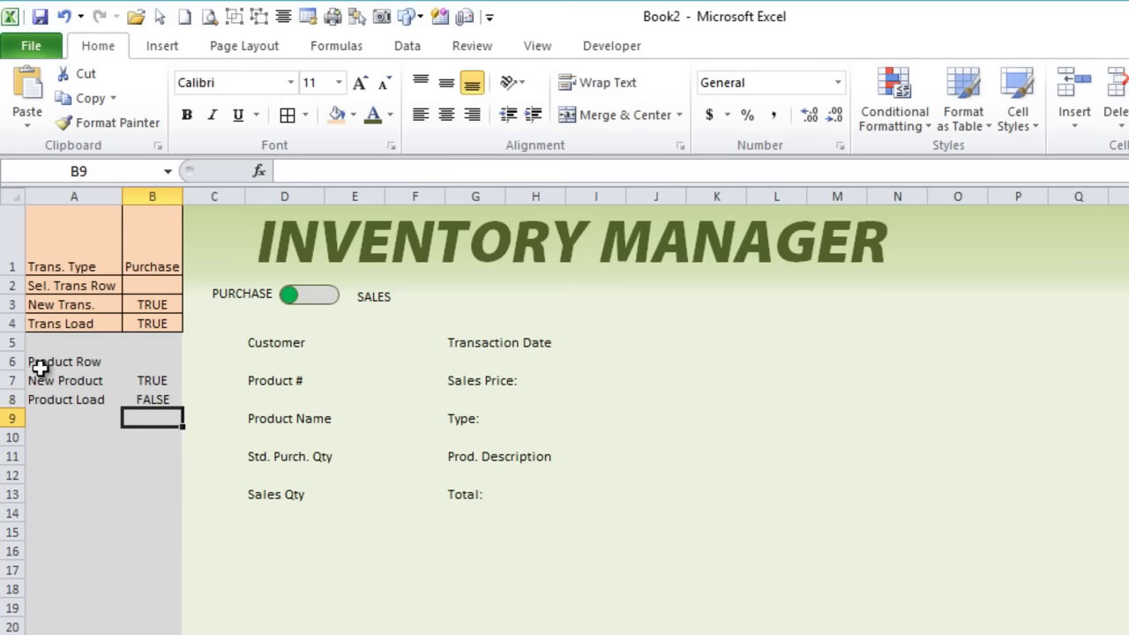
Fill the range A6:B8 with light orange and apply all borders to it.
left_click_drag(35, 362, 136, 391)
left_click(288, 116)
left_click(73, 537)
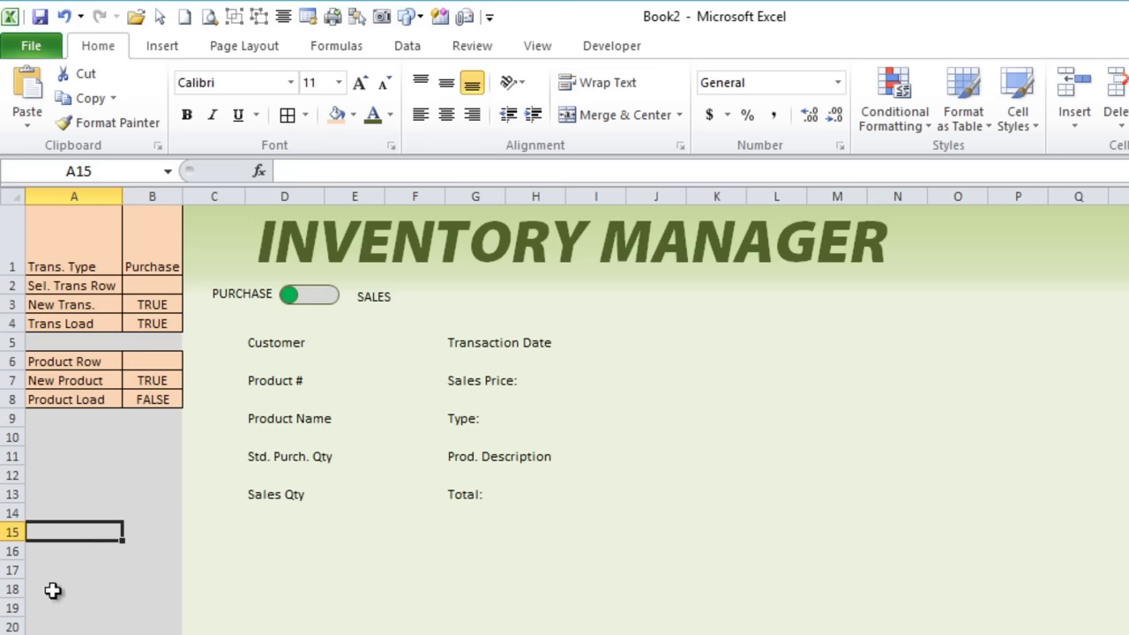
Enter the label Hide Row -> in A16.
left_click(44, 554)
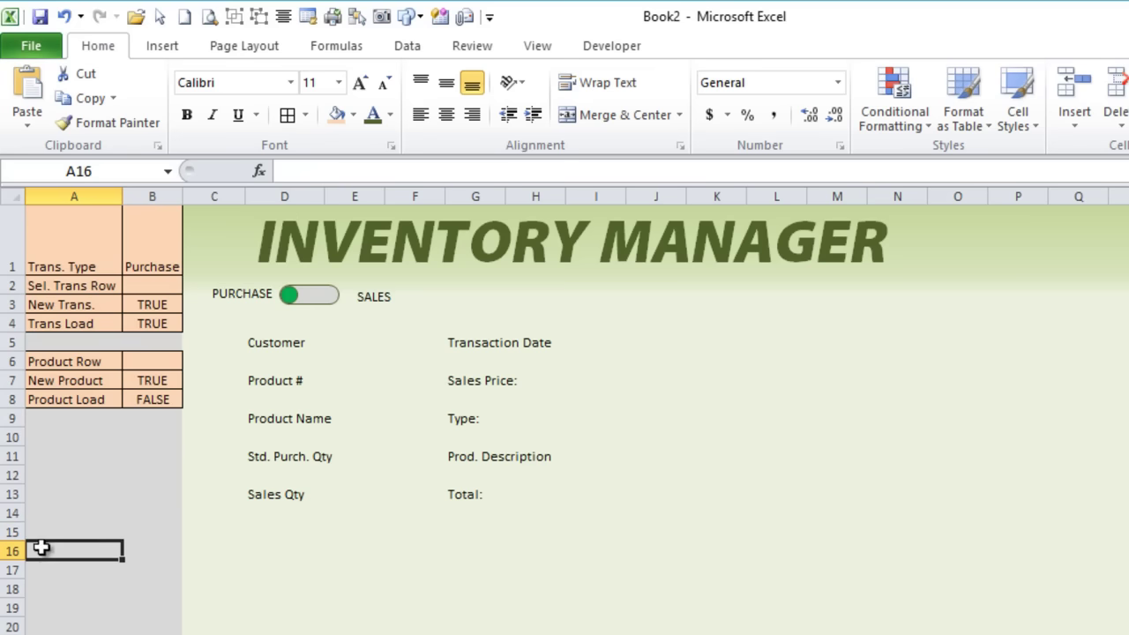
left_click(202, 573)
left_click(51, 552)
type("H")
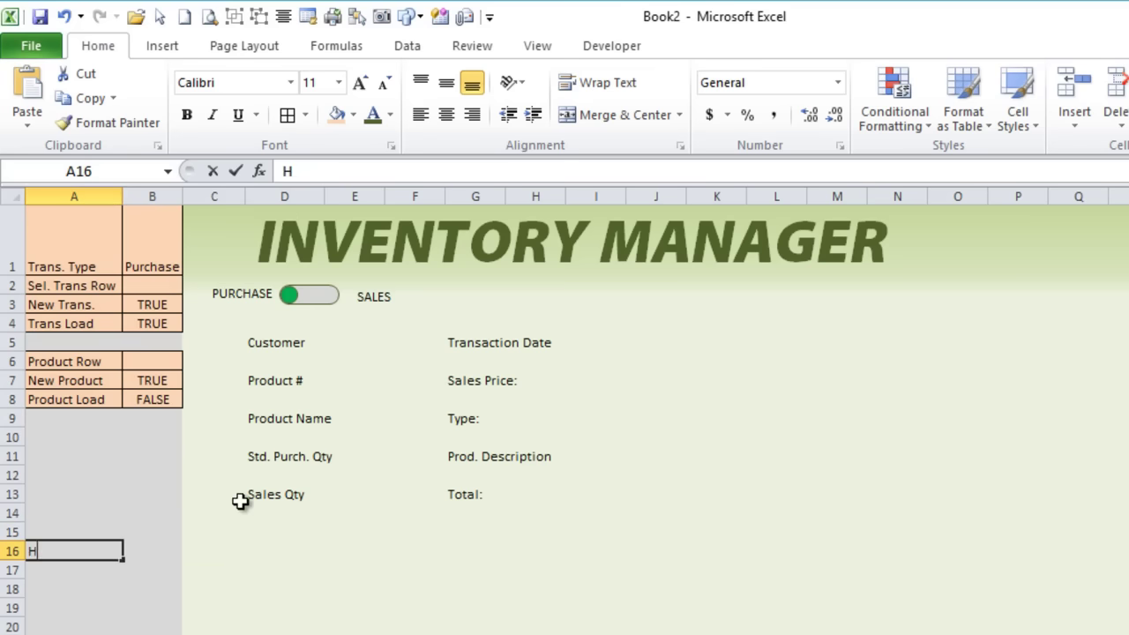
type("ide Row -")
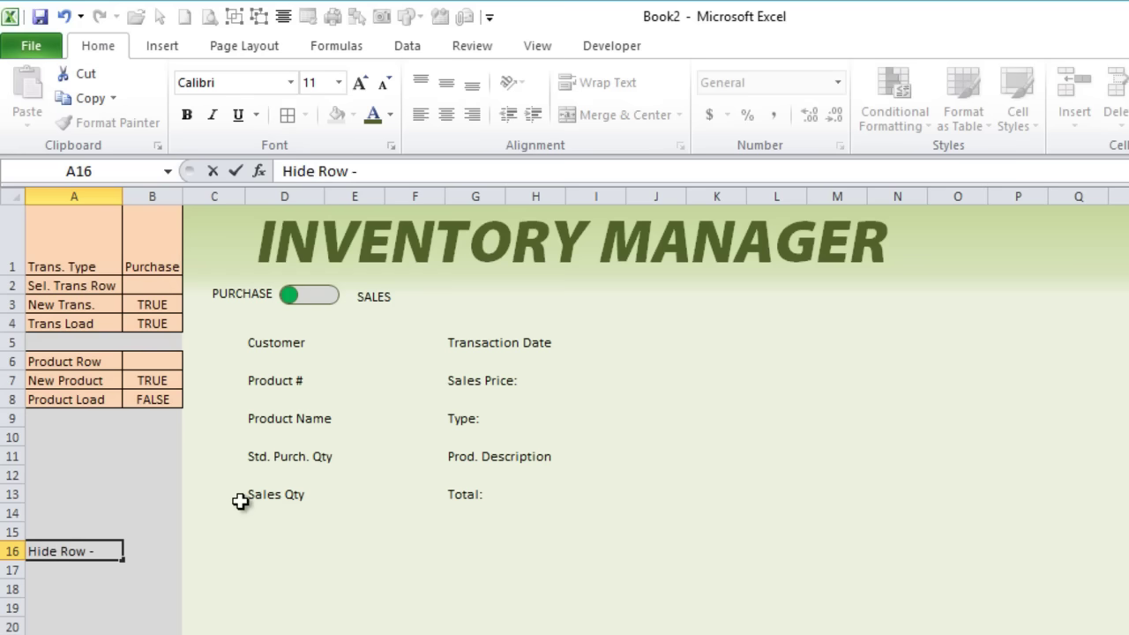
key("Tab")
key("Tab")
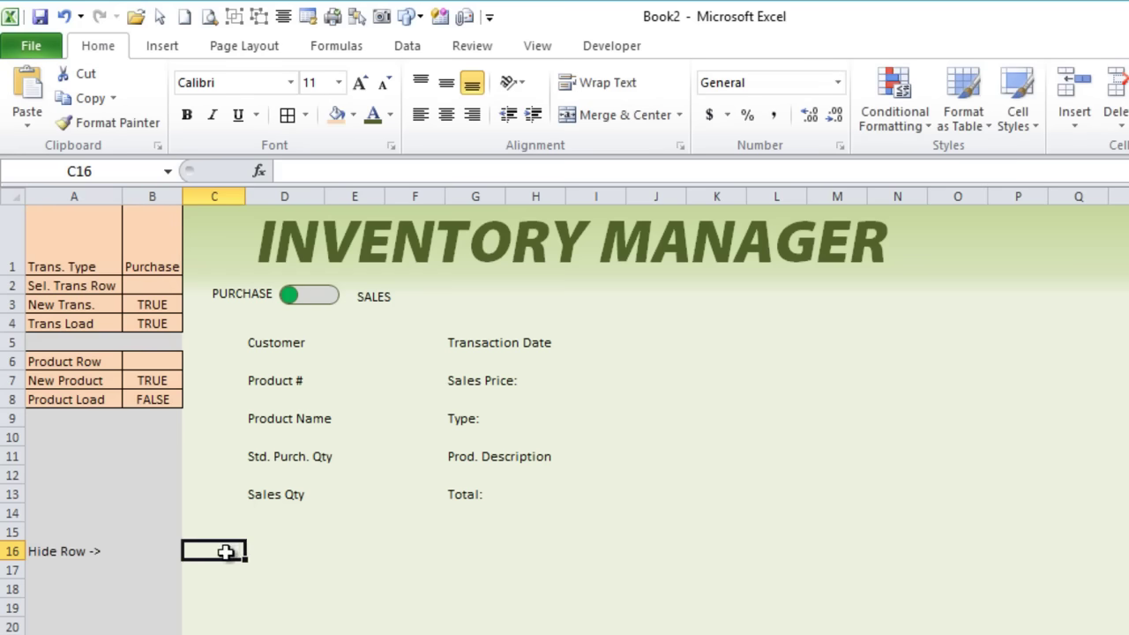
Apply all borders to the range D16:K16.
left_click_drag(212, 496, 212, 606)
left_click(217, 550)
left_click(267, 549)
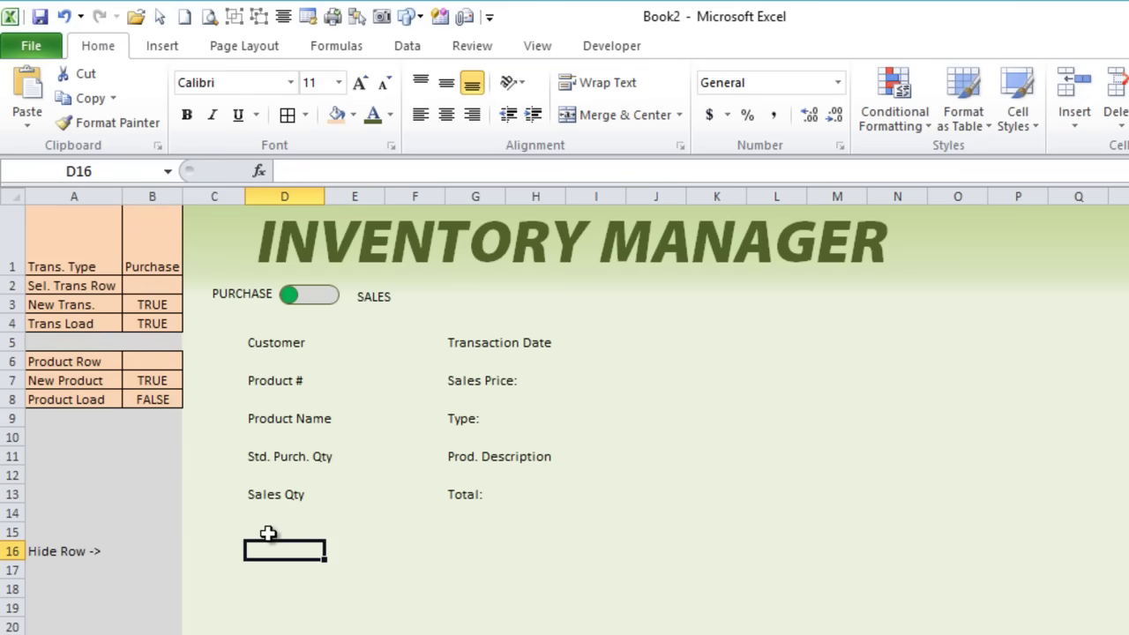
left_click(269, 567)
left_click(270, 550)
left_click_drag(270, 549, 957, 558)
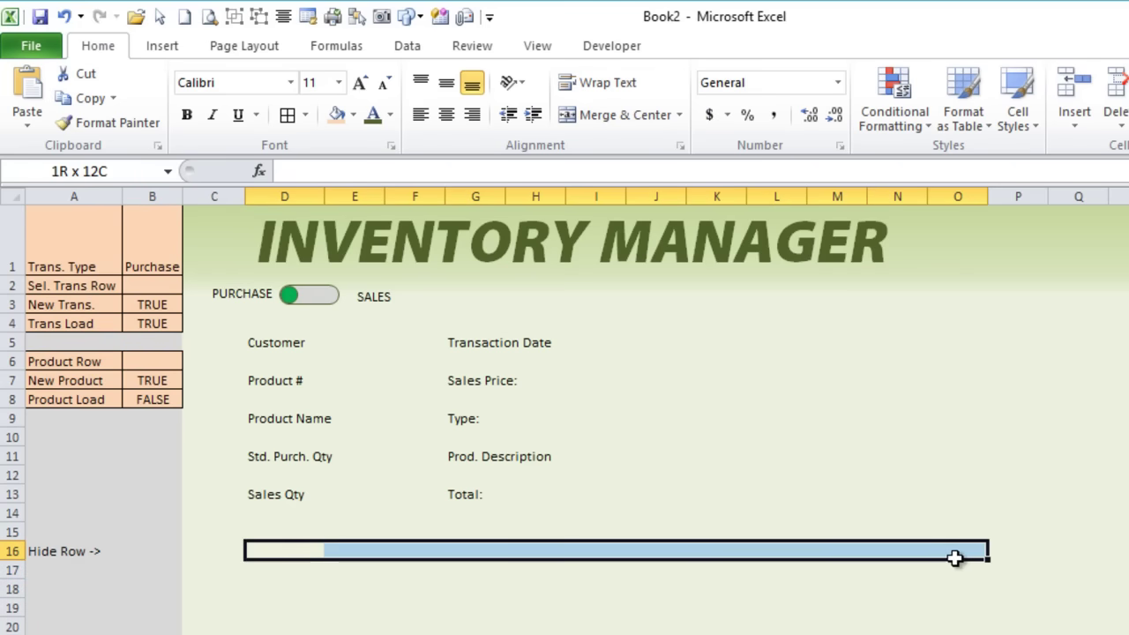
left_click_drag(955, 557, 725, 548)
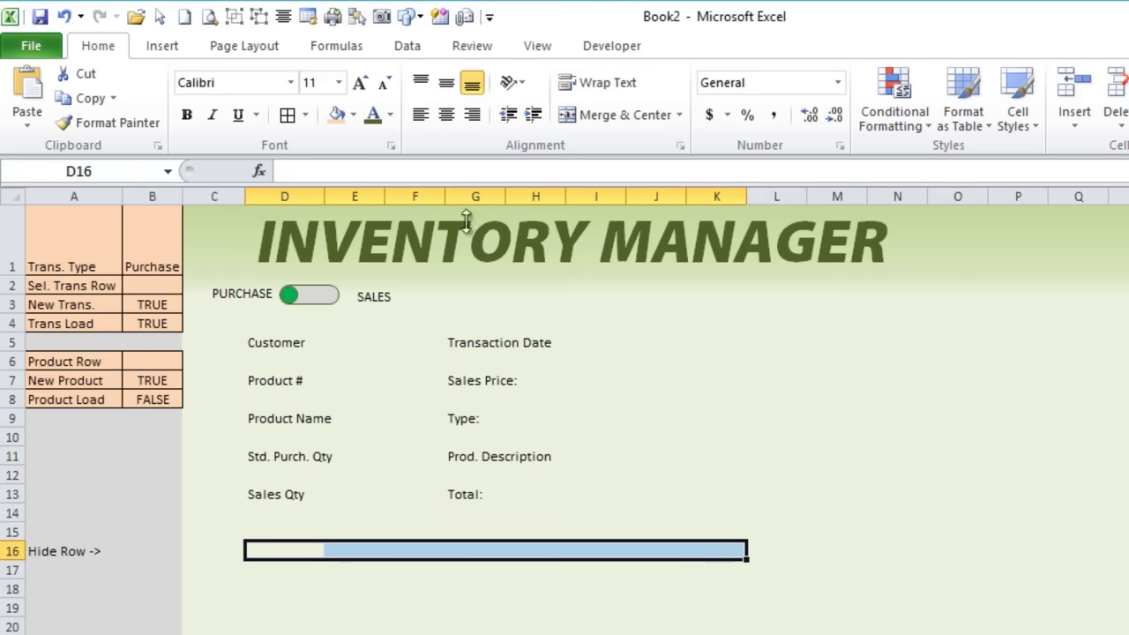
left_click(288, 117)
left_click(306, 114)
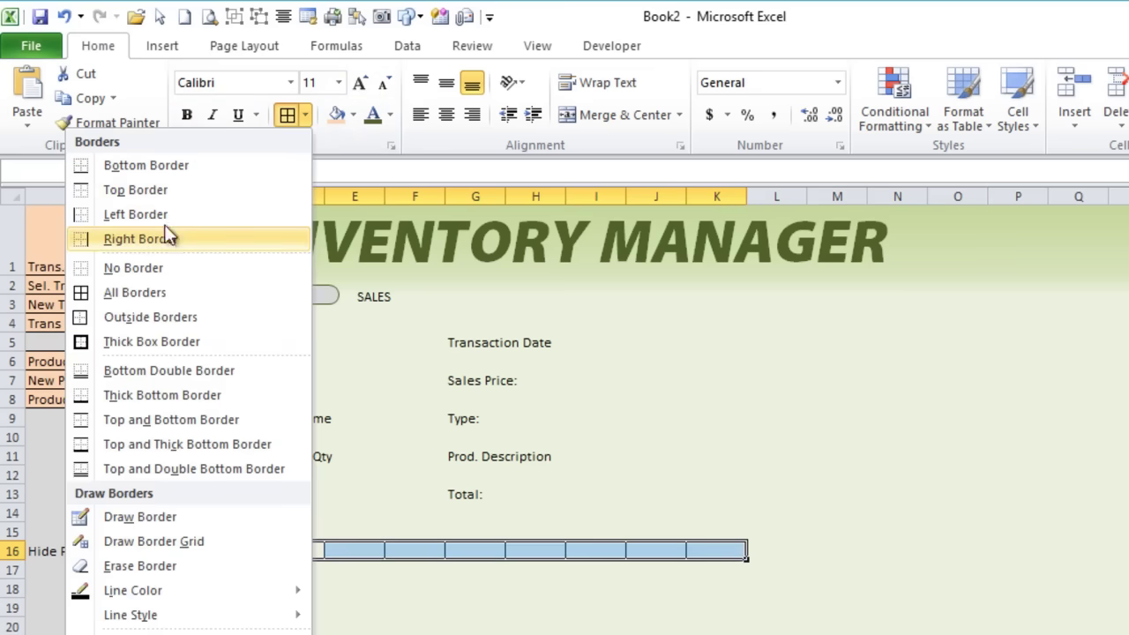
Fill the bordered range D16:K16 with light gray.
left_click(351, 117)
left_click(352, 117)
left_click(352, 117)
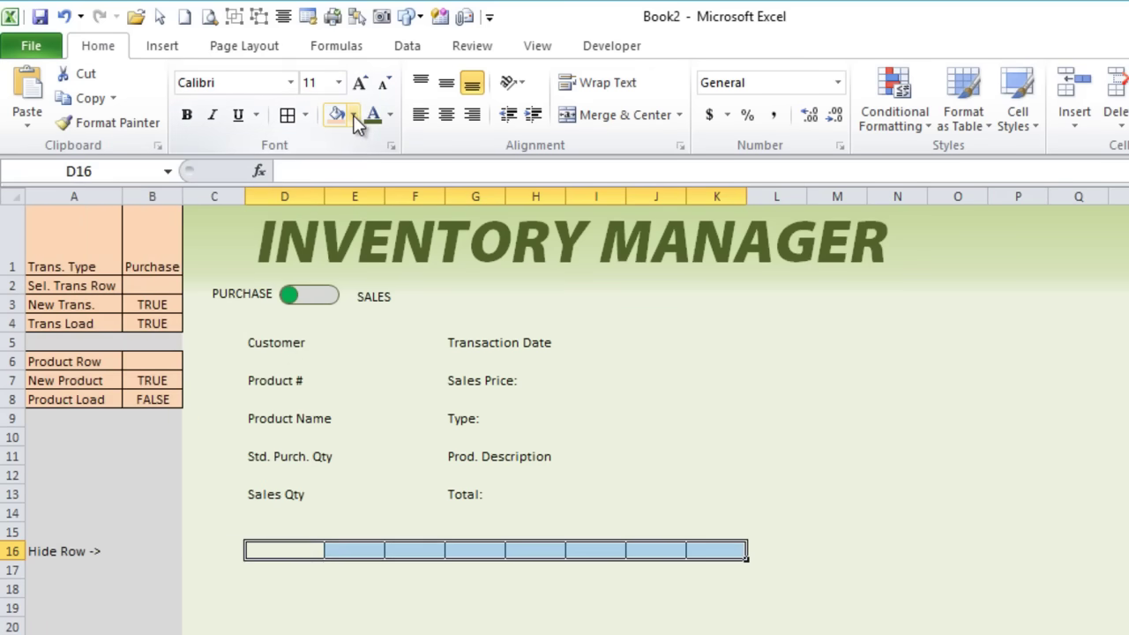
left_click(353, 117)
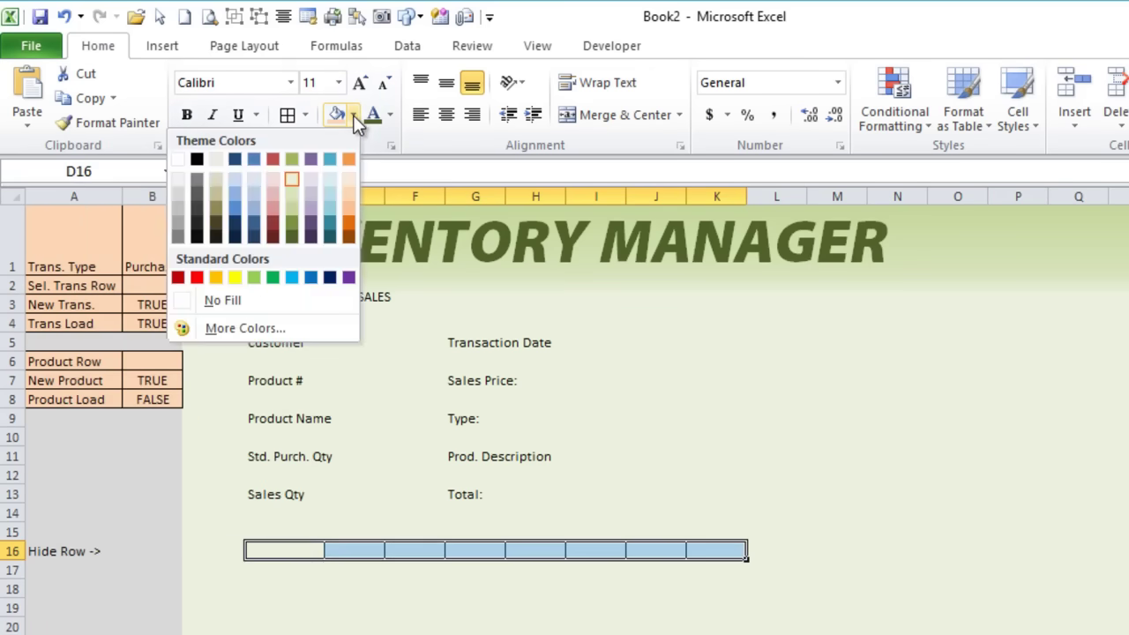
left_click(179, 191)
Enter the table headers Trans. Type, Vendor/Customer and Trans. Date in D17:F17.
left_click(267, 574)
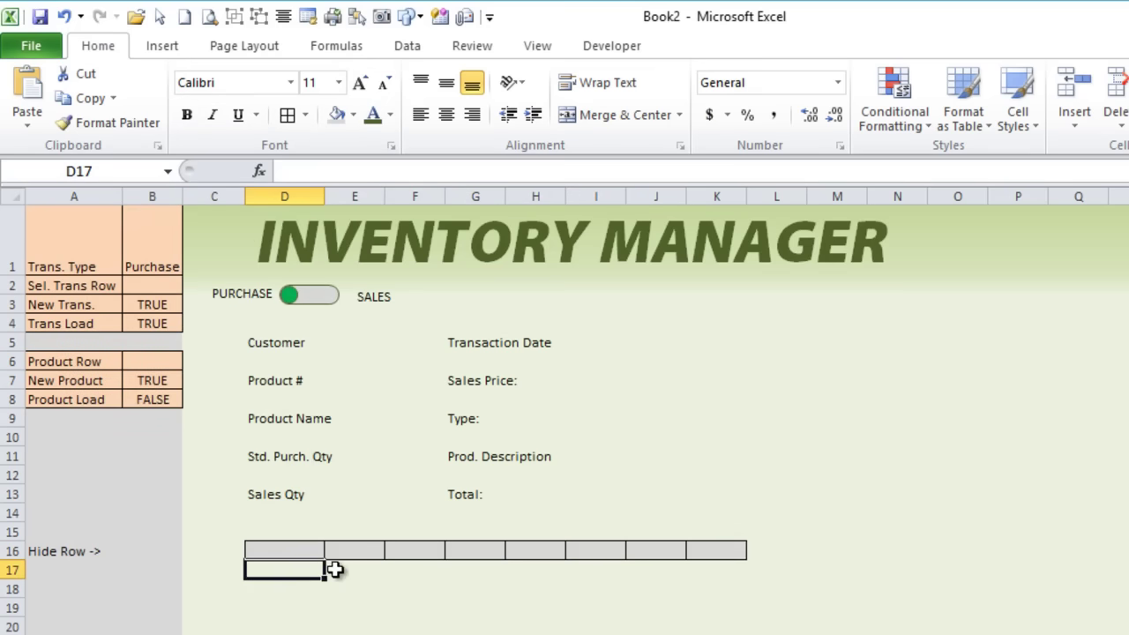
type("Trans")
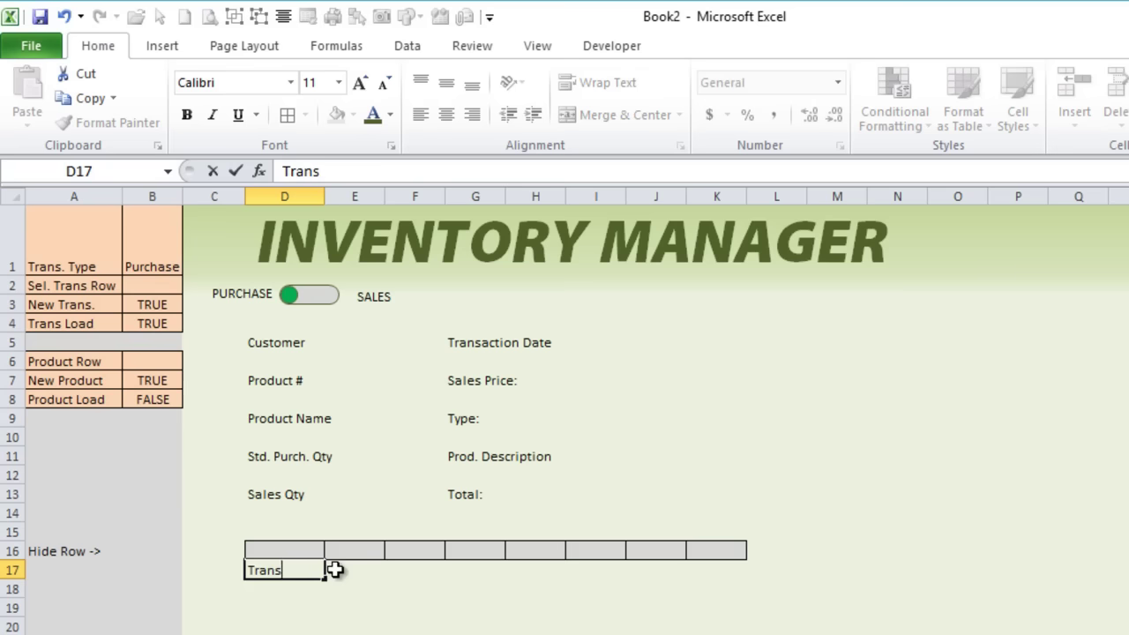
type(". Type")
left_click(336, 570)
type("Vendor/Cust")
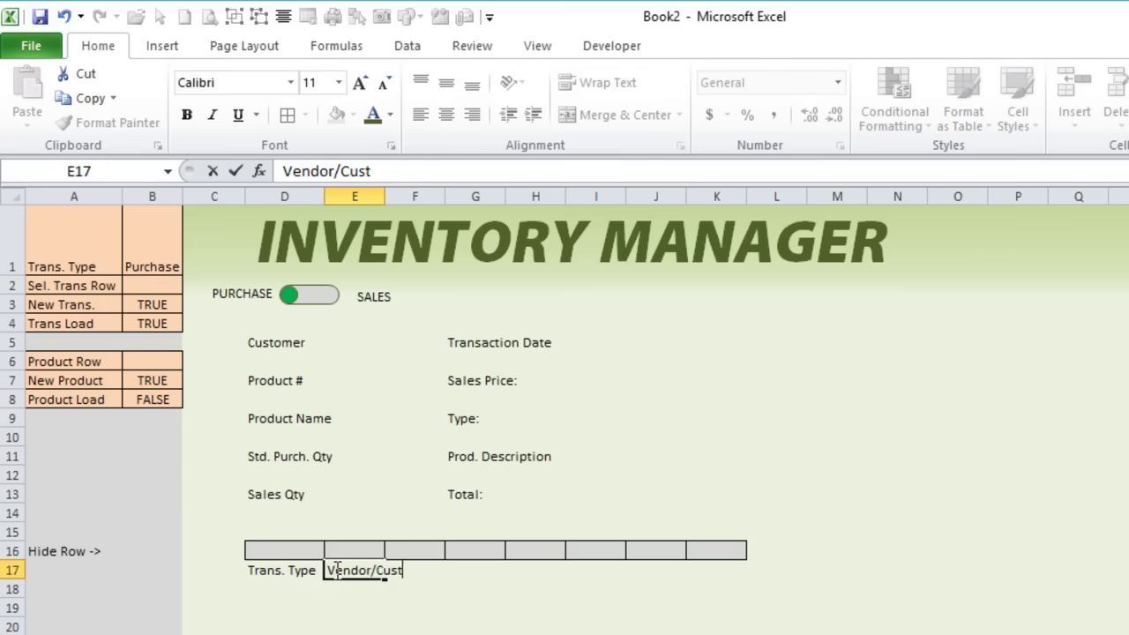
type("omer")
key("Tab")
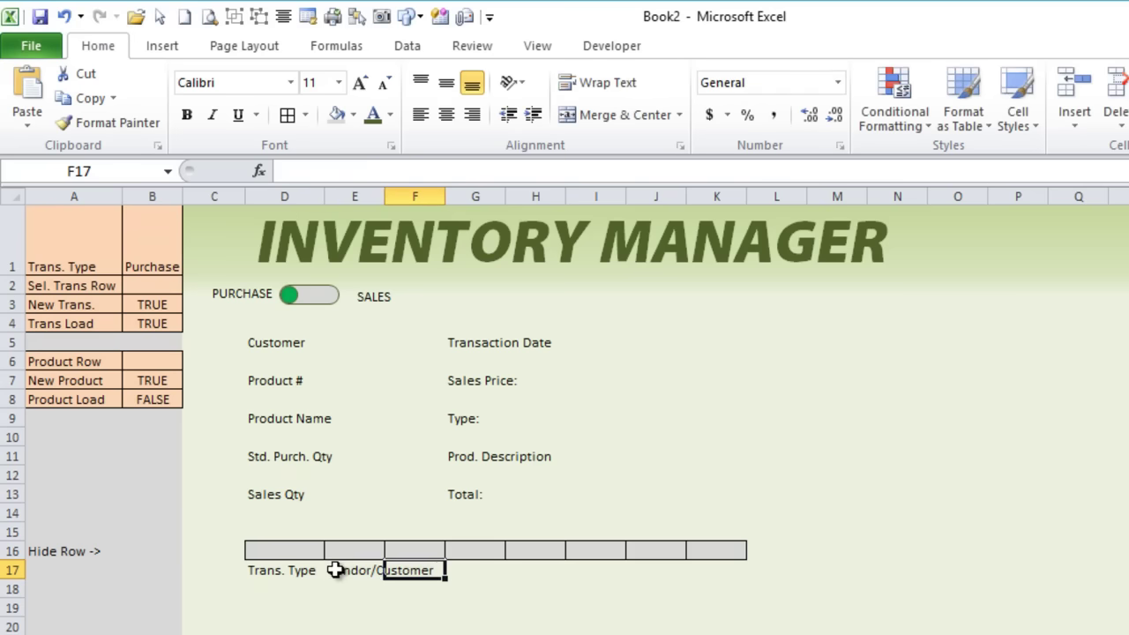
type("Trn")
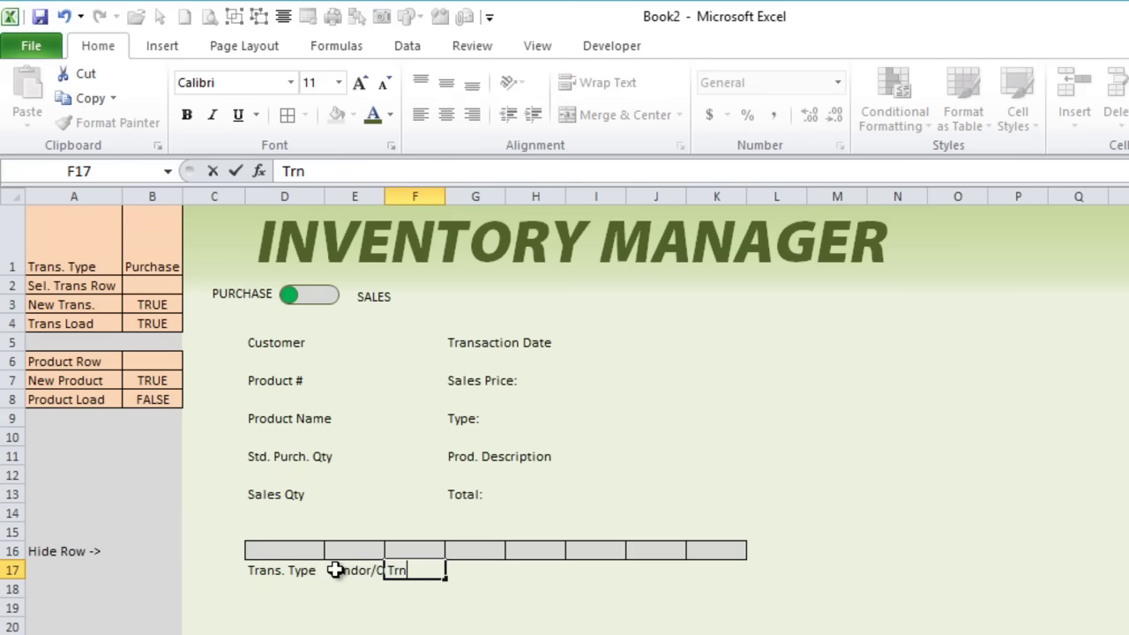
type("ns. Date")
key("Tab")
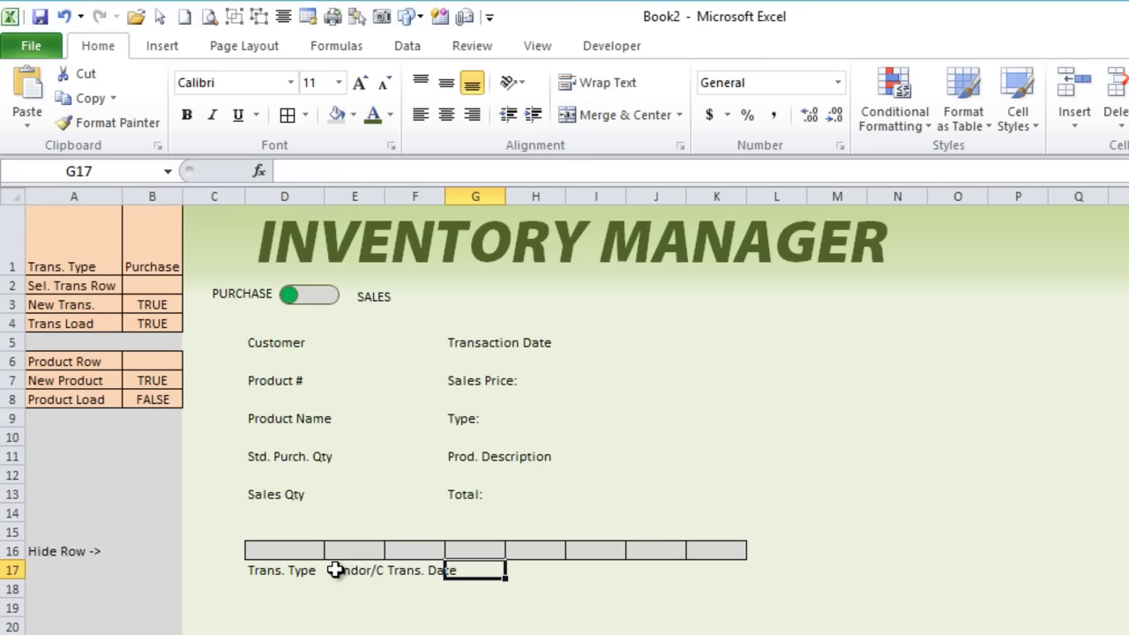
Enter the table headers Product #, Price, Qty, Total and Notes in G17:K17.
type("Product #")
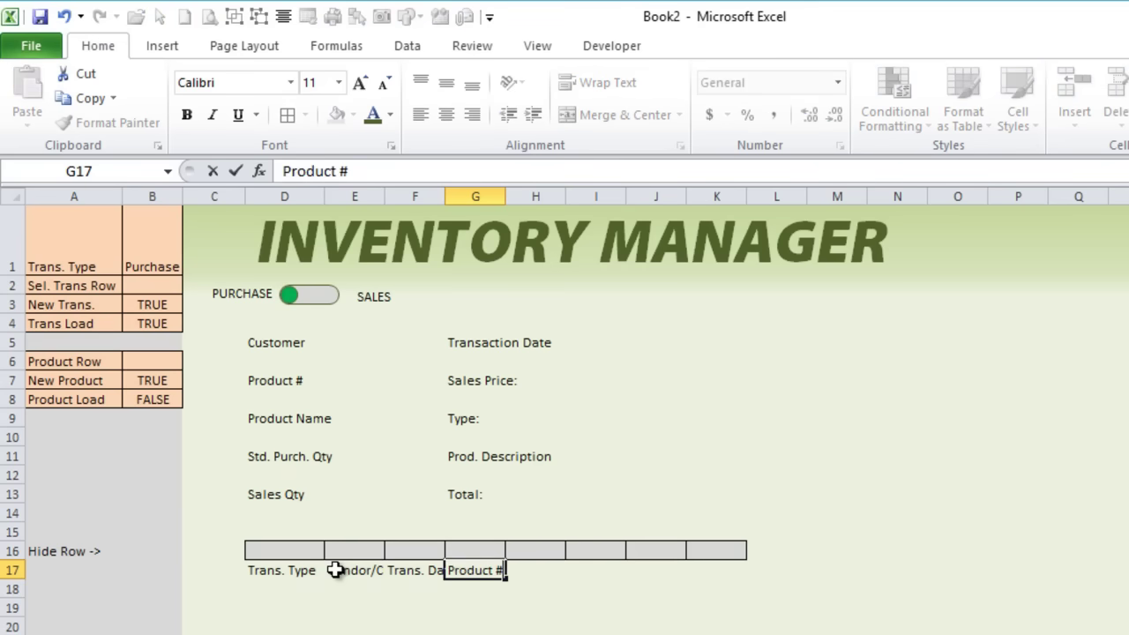
key("Tab")
type("Pric")
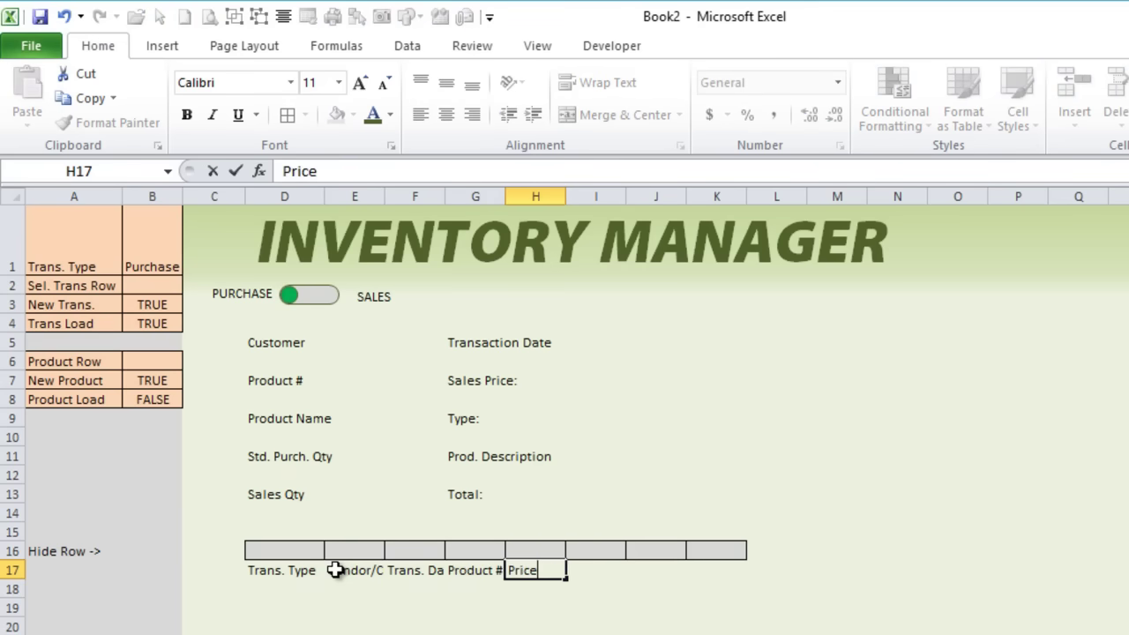
key("Tab")
type("Qty")
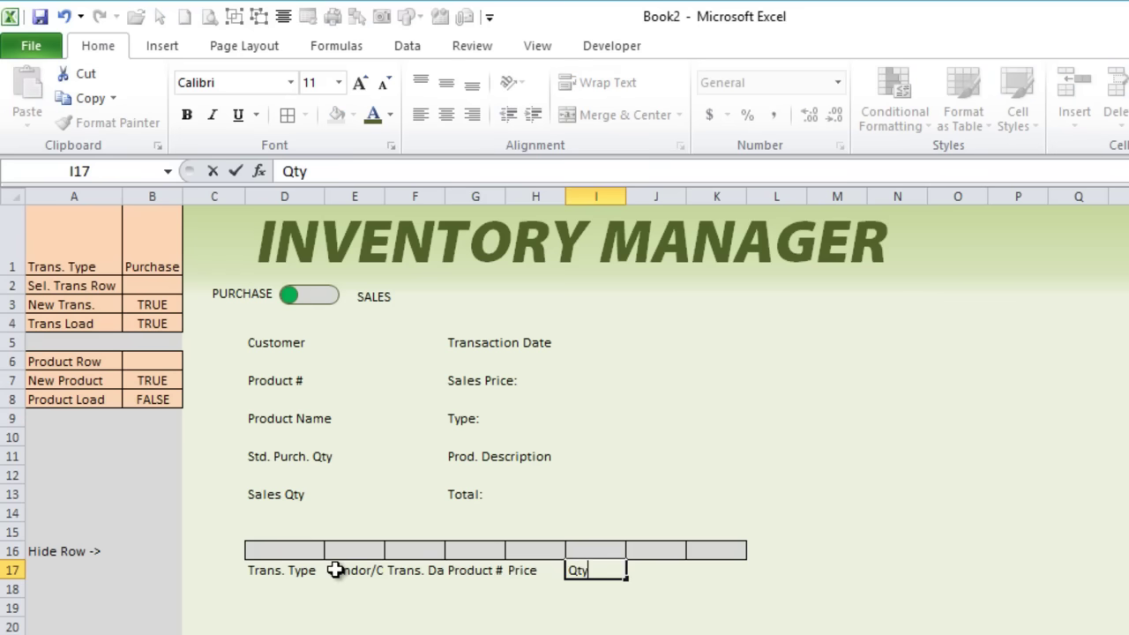
key("Tab")
type("Total")
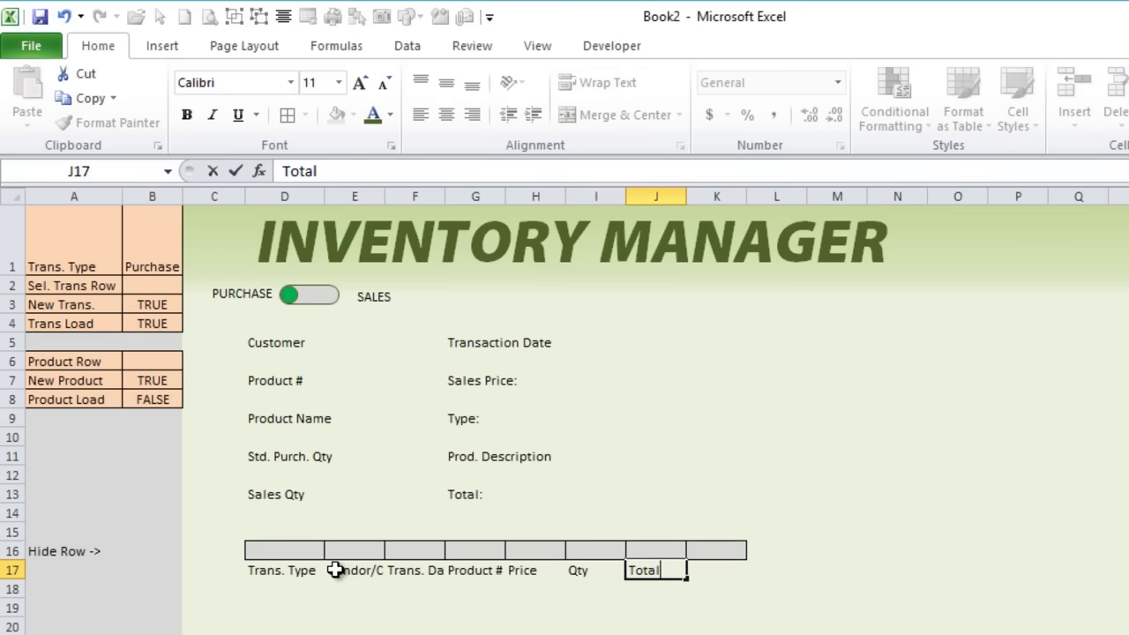
key("Tab")
type("Note")
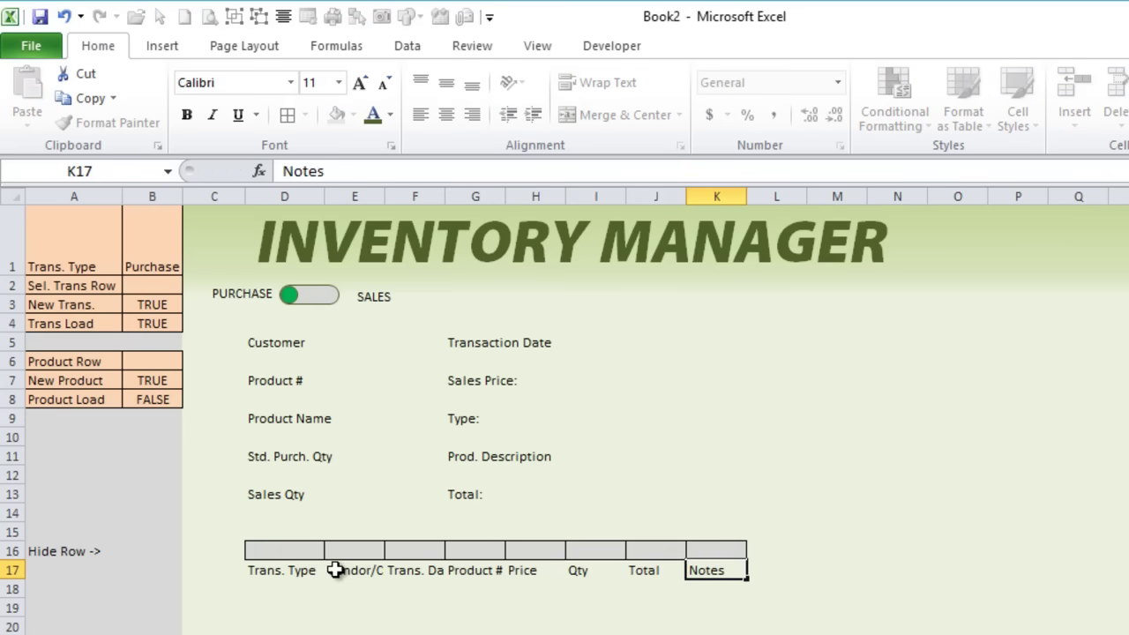
key("Return")
Remove the fill from columns D to K below the headers, starting at row 18, and extend column C's green fill down to row 24.
scroll(336, 569, "down", 1)
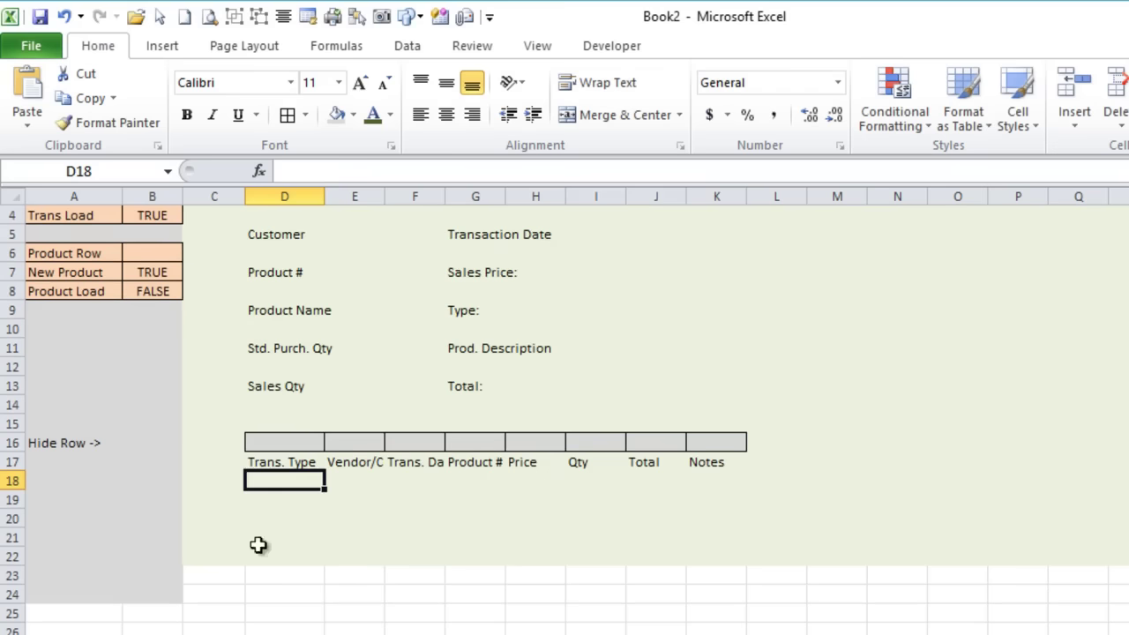
left_click_drag(269, 474, 723, 634)
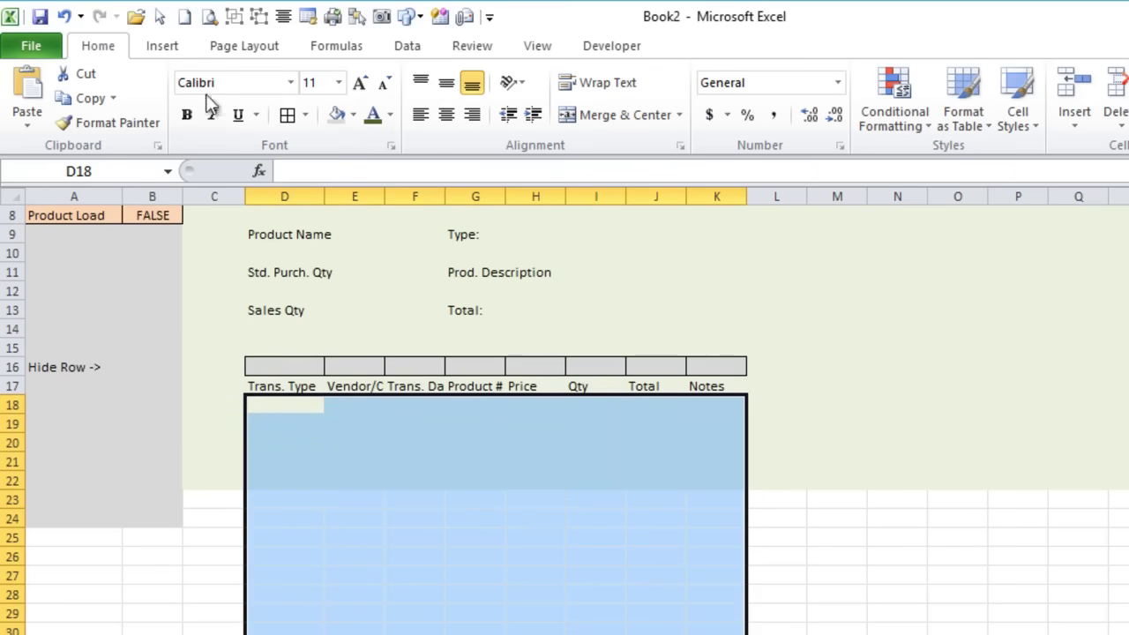
left_click(353, 115)
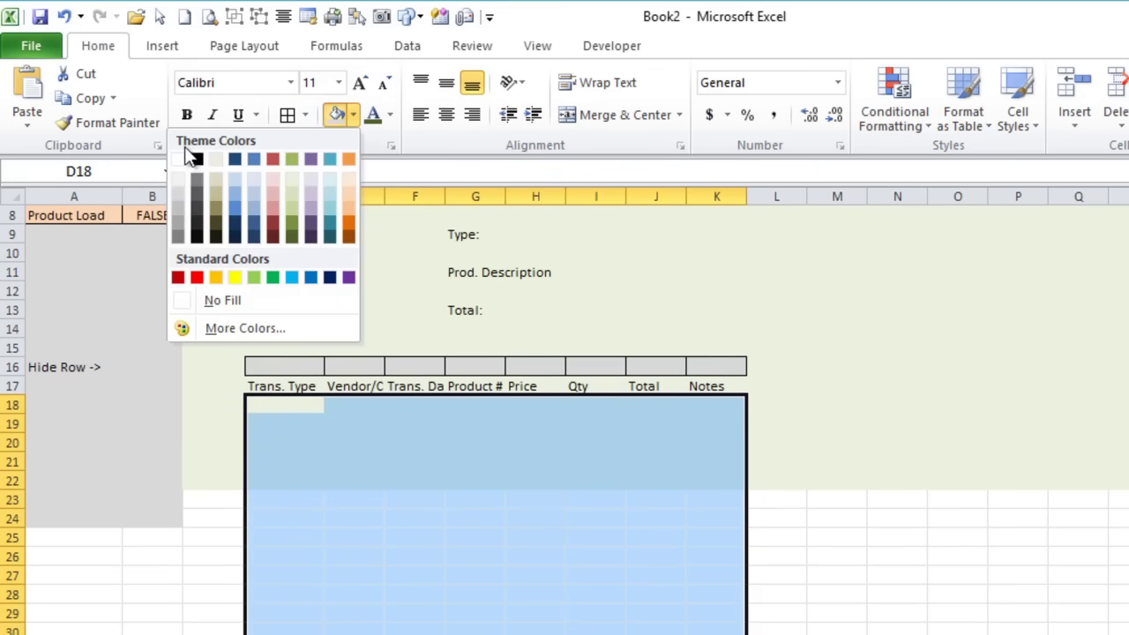
left_click(231, 301)
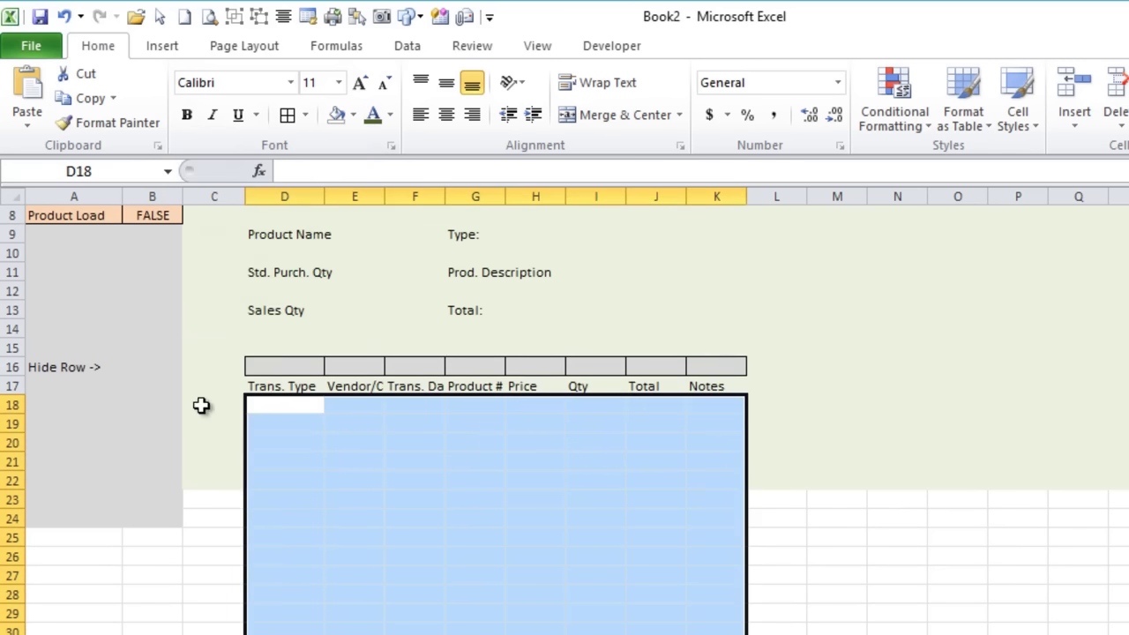
left_click(194, 466)
left_click_drag(246, 471, 238, 526)
Center the headers in D17:K17 and auto-fit the widths of columns D to K.
left_click_drag(265, 387, 711, 386)
left_click(447, 115)
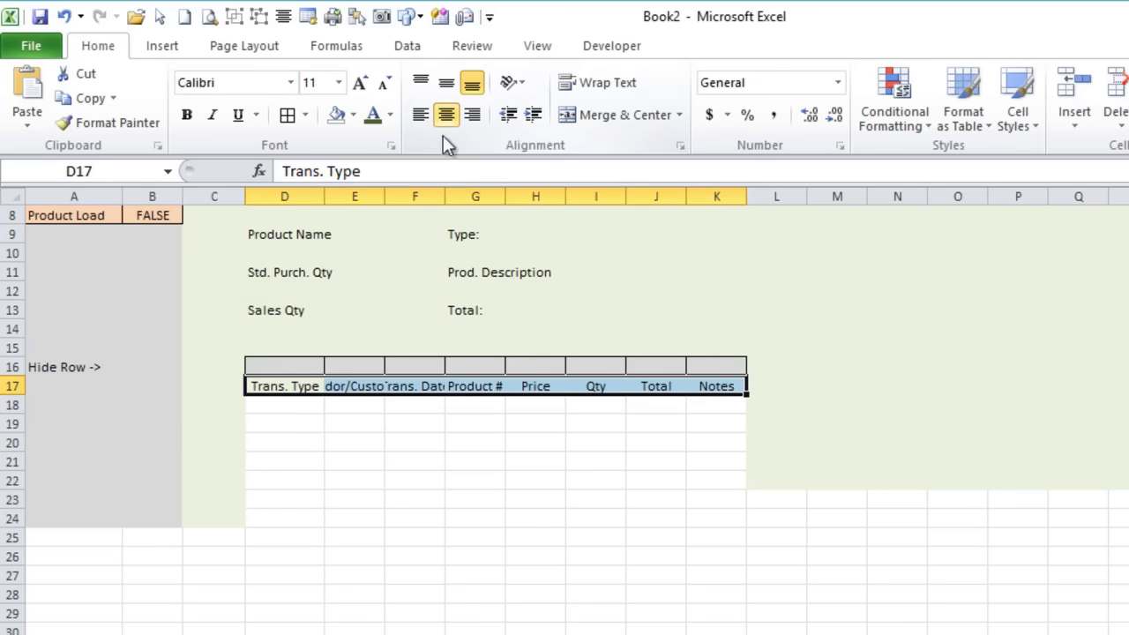
left_click_drag(292, 196, 705, 196)
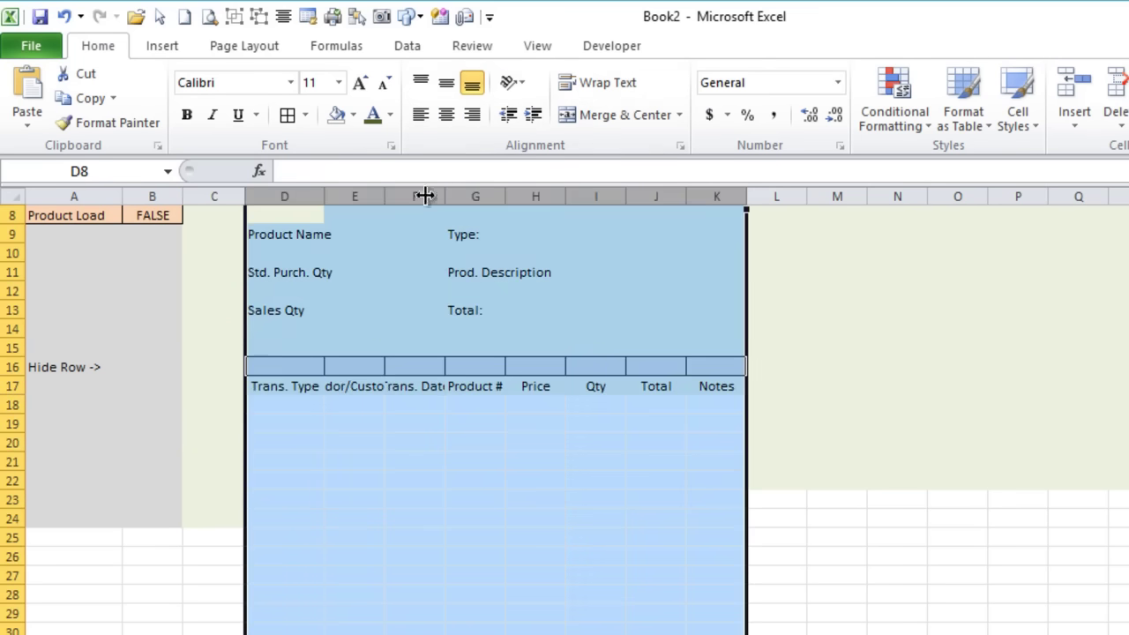
double_click(386, 195)
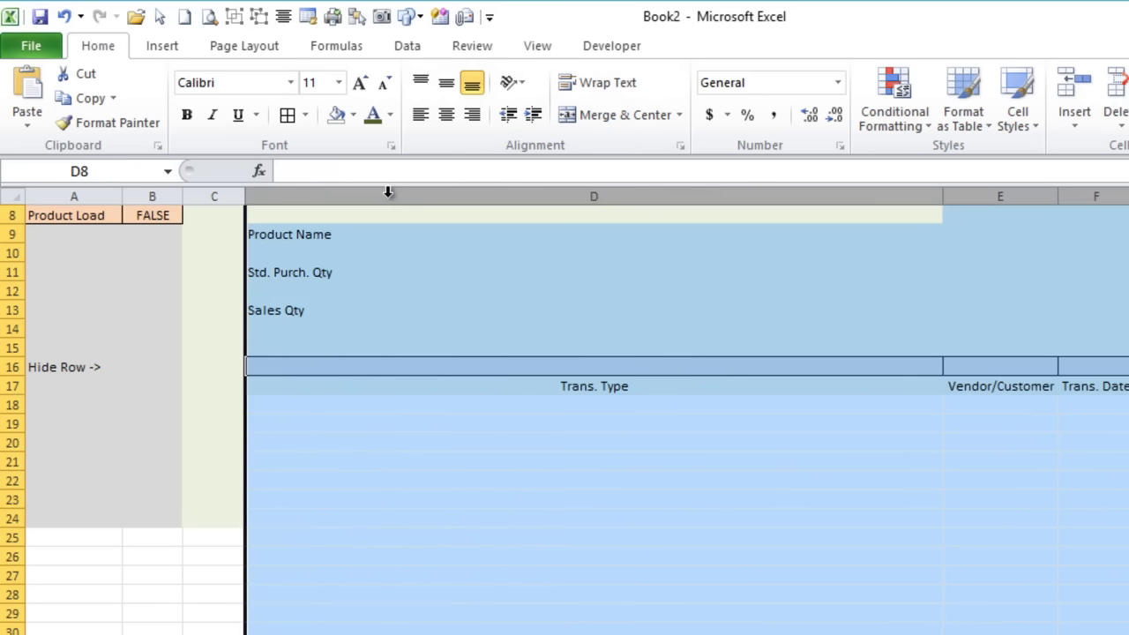
Undo the previous auto-fit of the columns and auto-fit only columns E to K to their contents.
key("ctrl+z")
left_click_drag(351, 189, 688, 195)
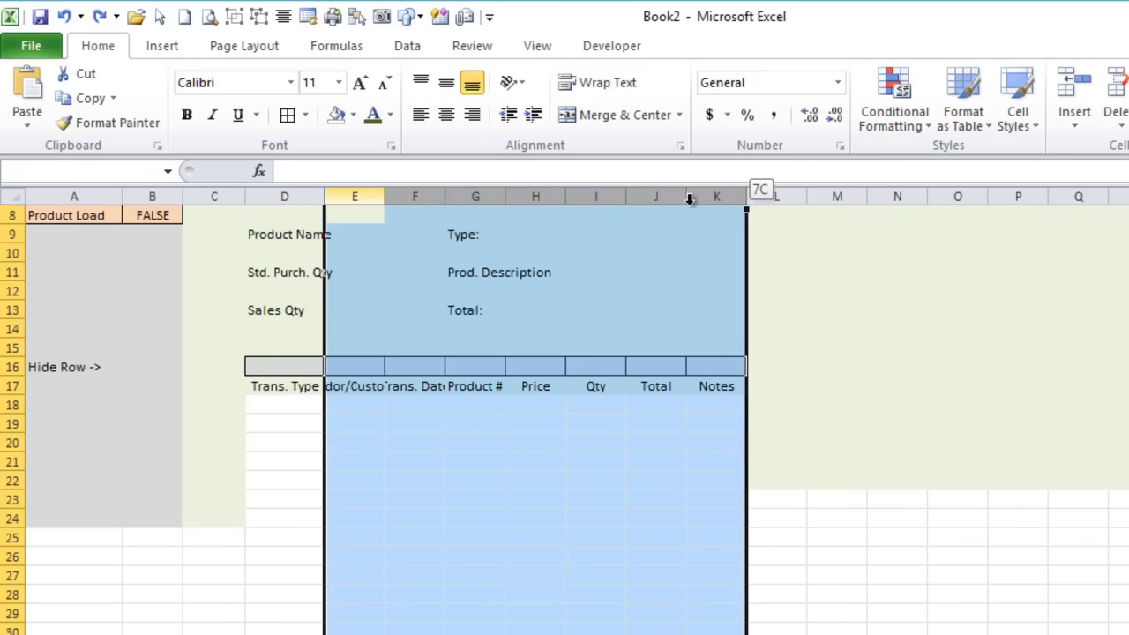
double_click(385, 195)
Merge and center the INVENTORY MANAGER banner title across D1:L1.
scroll(403, 406, "up", 3)
left_click(306, 244)
left_click_drag(306, 244, 797, 239)
left_click(608, 119)
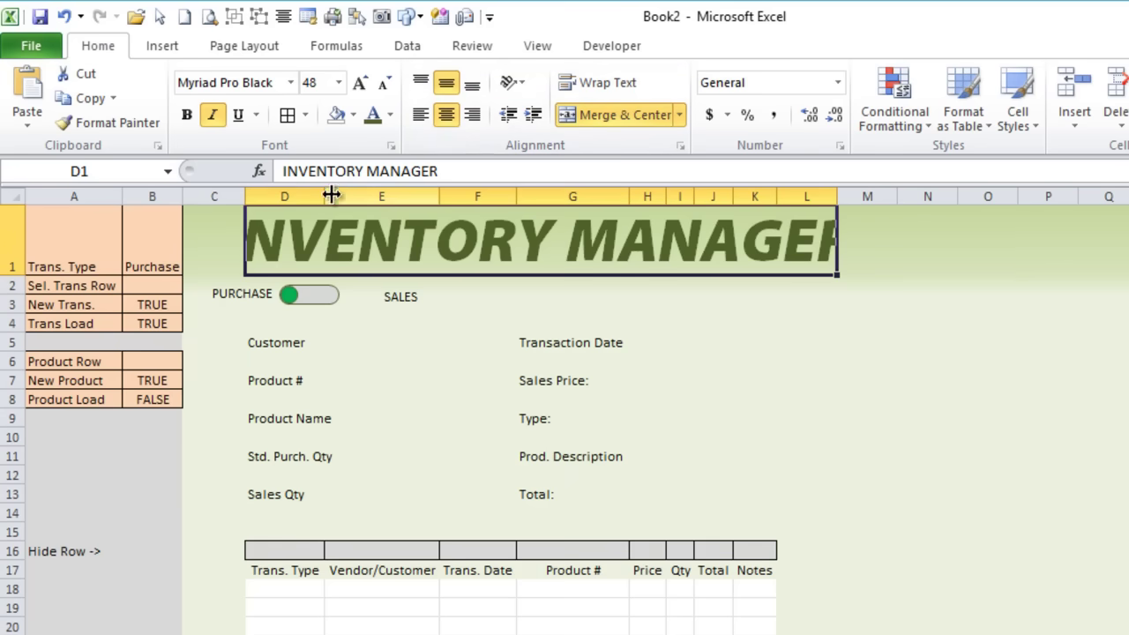
Auto-fit the widths of columns D to L.
left_click_drag(298, 194, 797, 194)
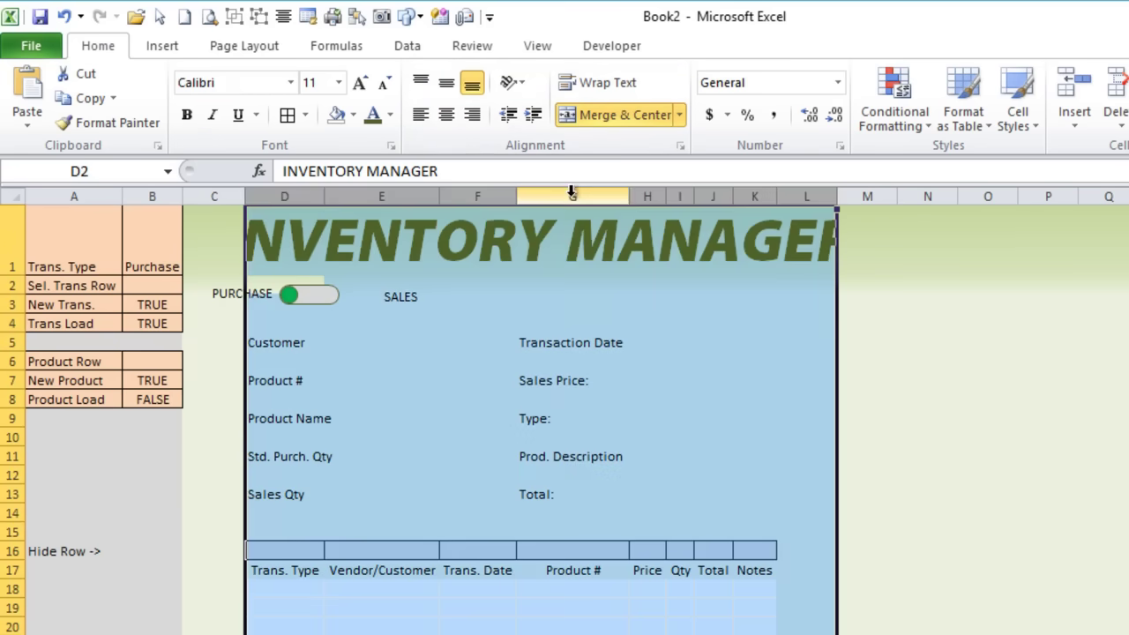
double_click(630, 196)
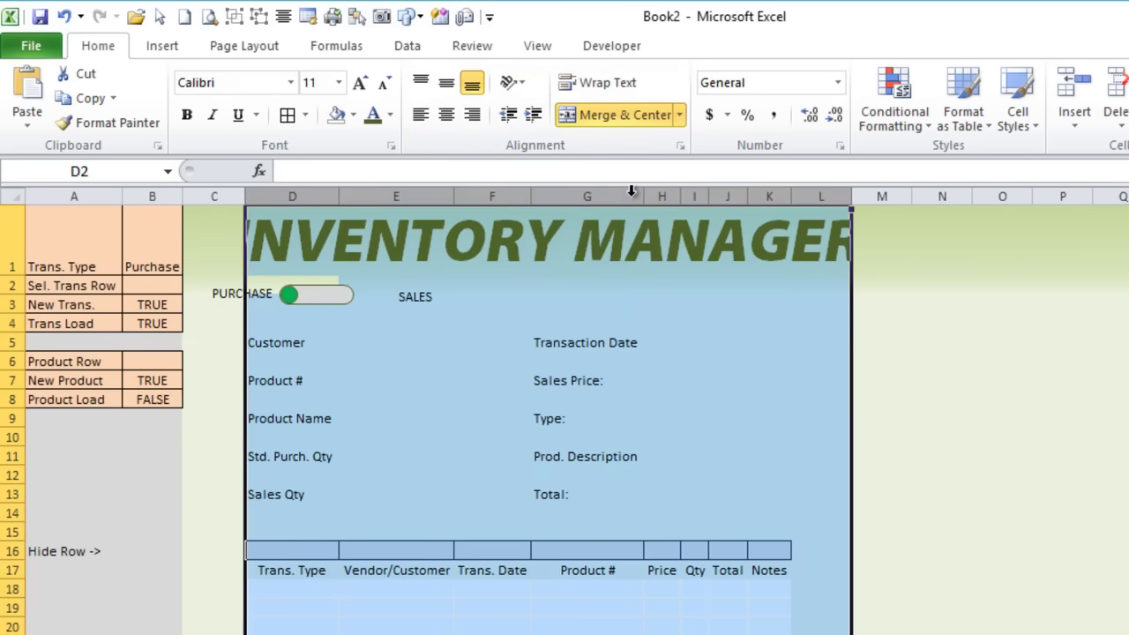
left_click(591, 397)
left_click_drag(266, 254, 877, 251)
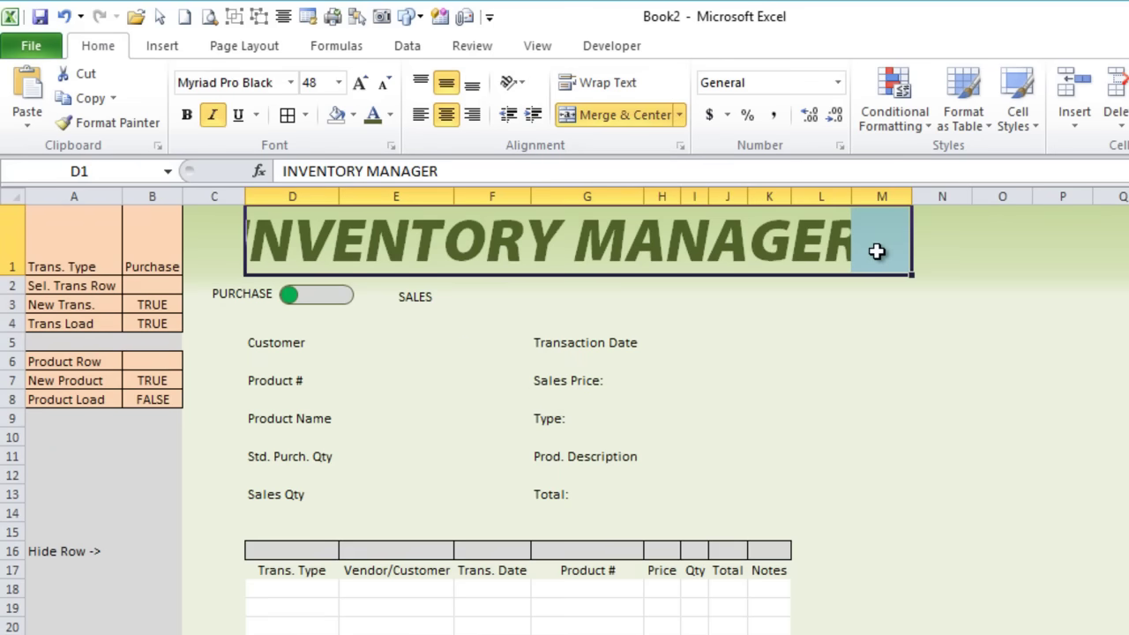
left_click(728, 397)
Widen the Price, Qty, Total and Notes columns H to K, making Notes the widest of them.
left_click_drag(790, 196, 882, 203)
left_click_drag(751, 191, 784, 190)
left_click(696, 196)
mouse_move(711, 194)
left_mouse_down()
mouse_move(737, 196)
mouse_move(678, 196)
mouse_move(718, 196)
left_mouse_up()
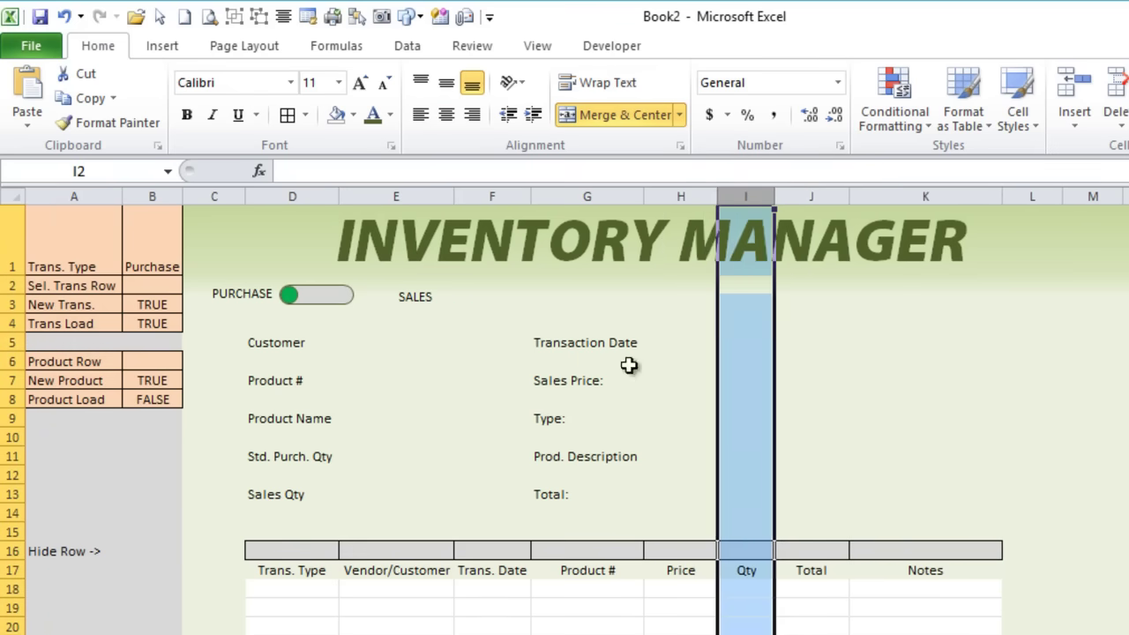
left_click(628, 365)
left_click(397, 606)
left_click_drag(255, 565, 962, 569)
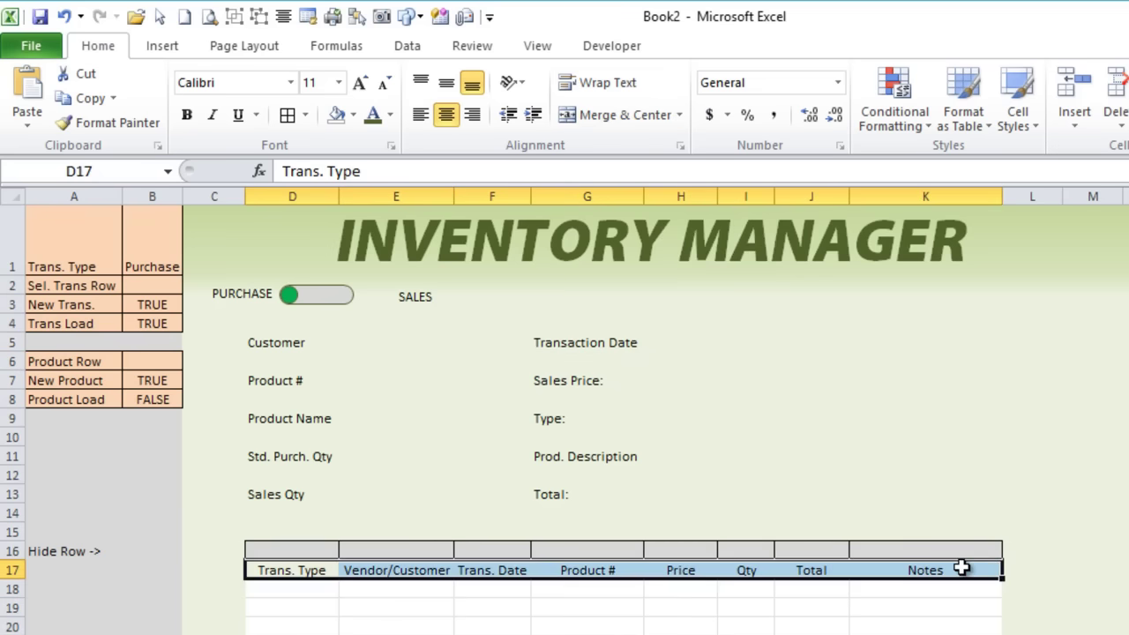
right_click(962, 569)
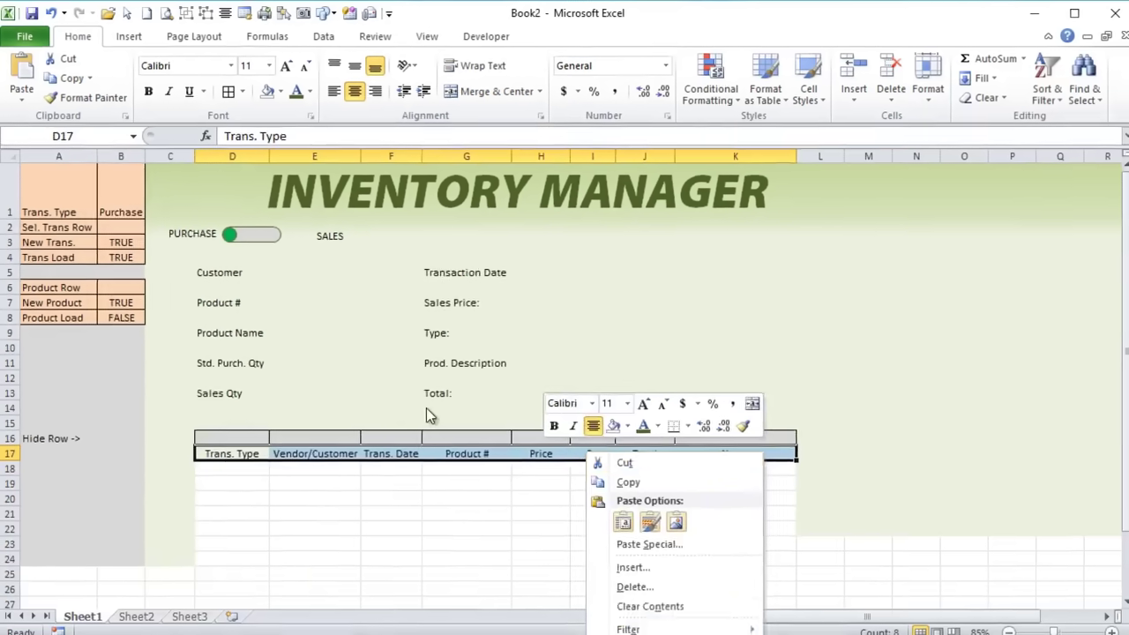
left_click(463, 409)
scroll(515, 436, "down", 4)
scroll(514, 441, "up", 1)
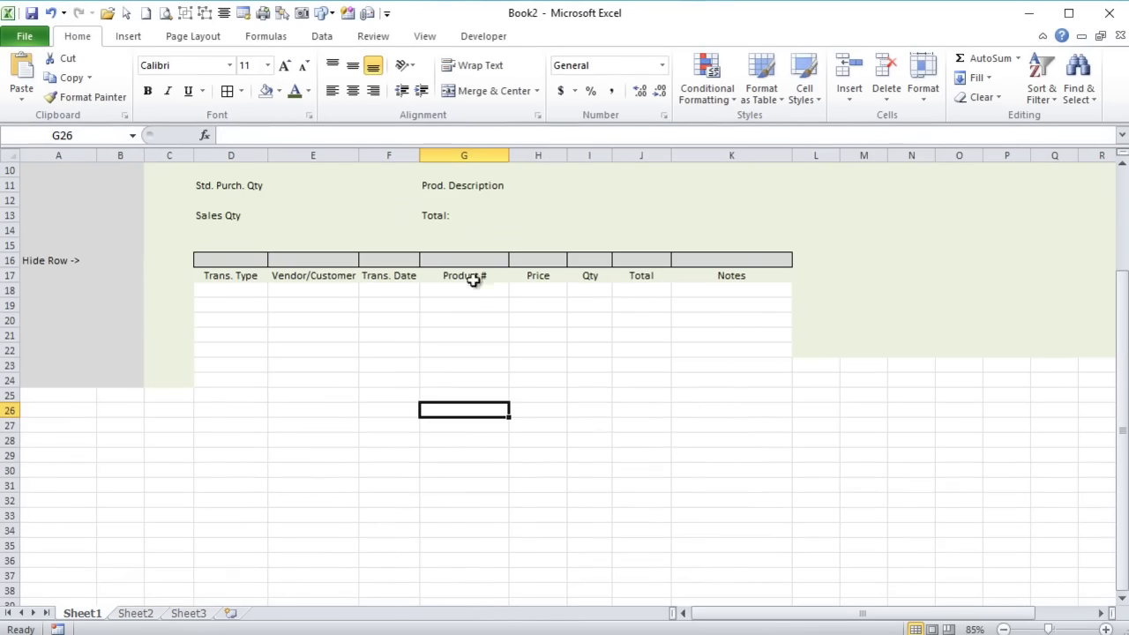
Set dark green borders on the header cells D17:K17, with medium left and right edges, thin vertical dividers and a thin bottom line.
left_click_drag(243, 277, 742, 277)
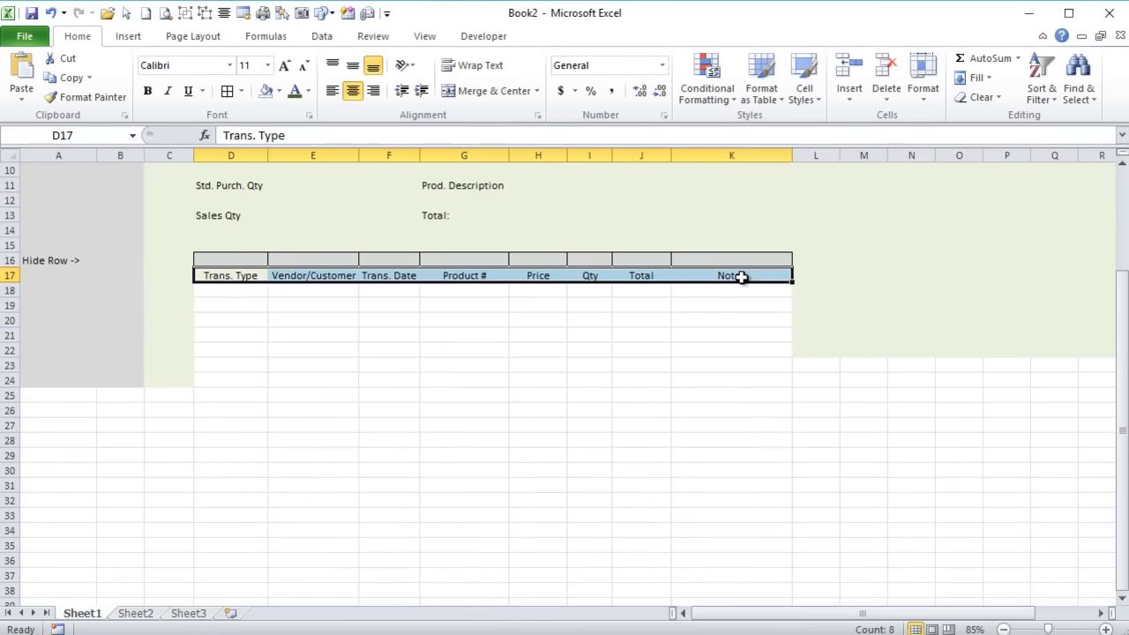
right_click(733, 283)
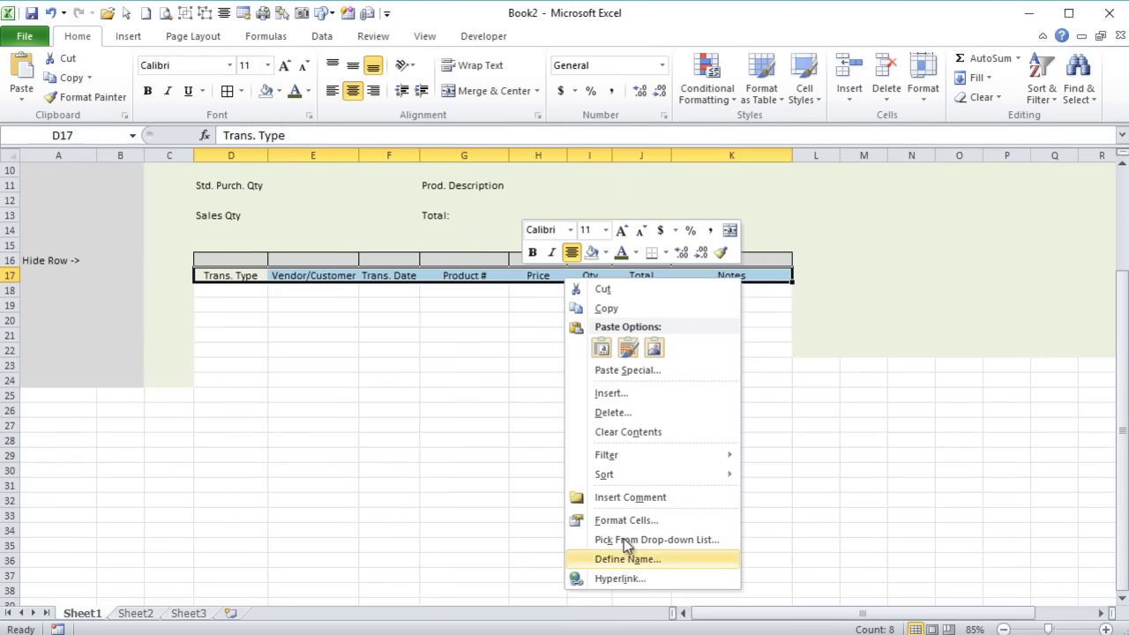
left_click(619, 524)
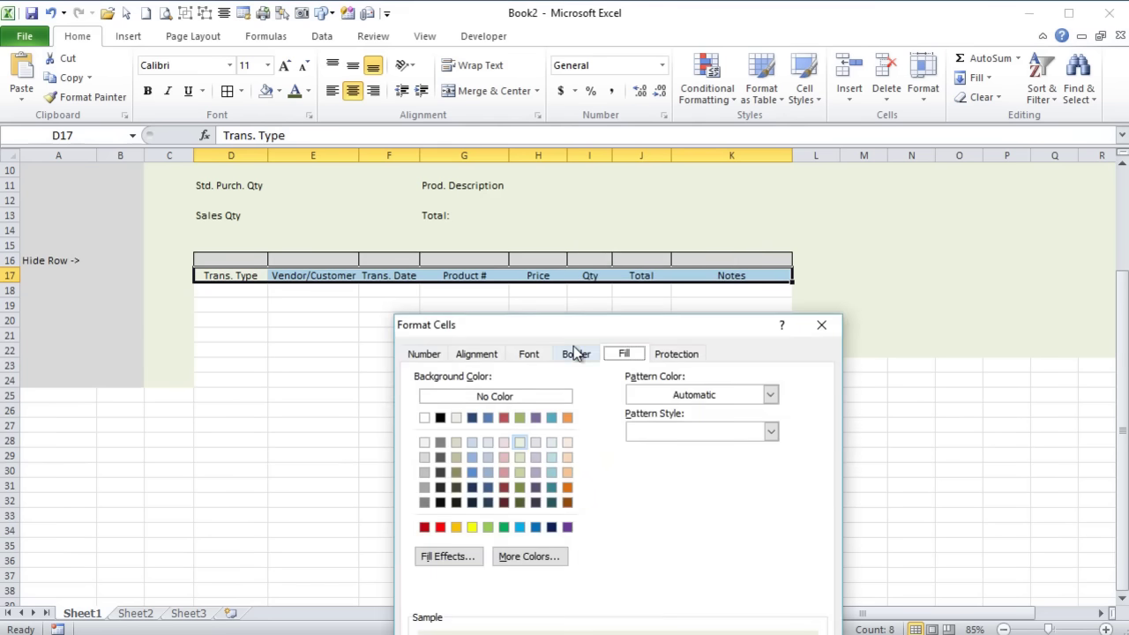
left_click(576, 353)
left_click(510, 537)
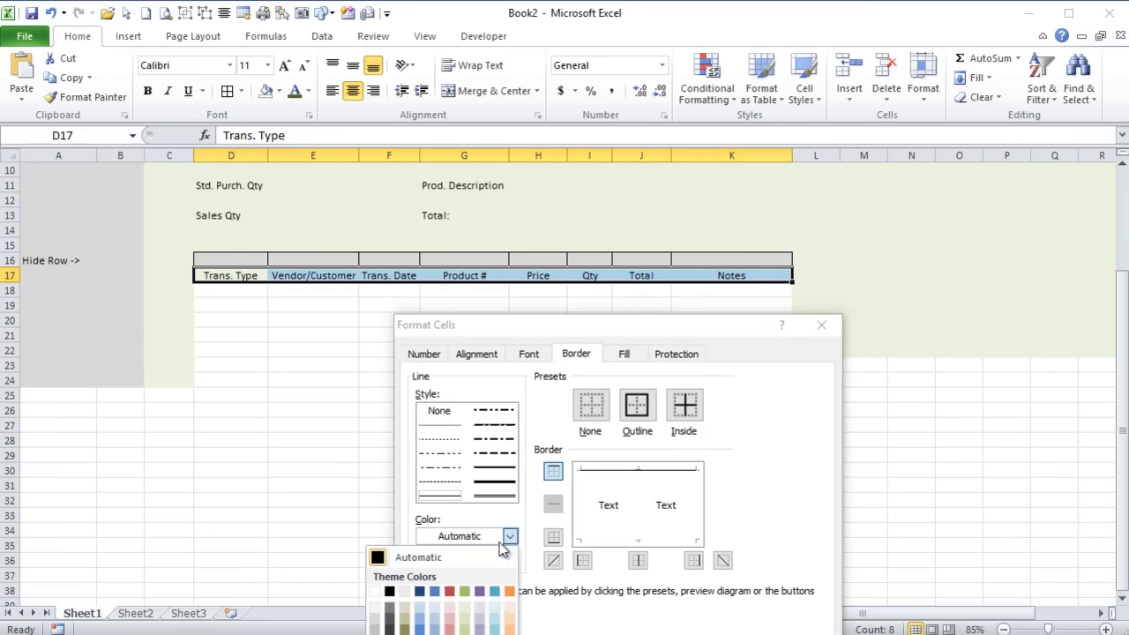
left_click(464, 628)
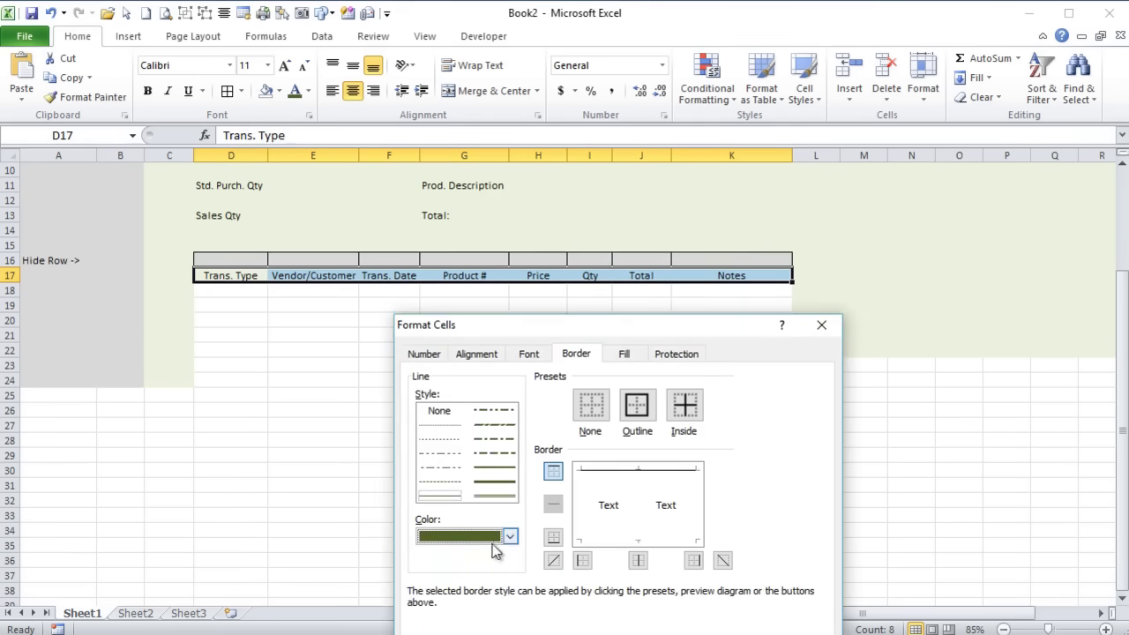
left_click(495, 467)
left_click(587, 494)
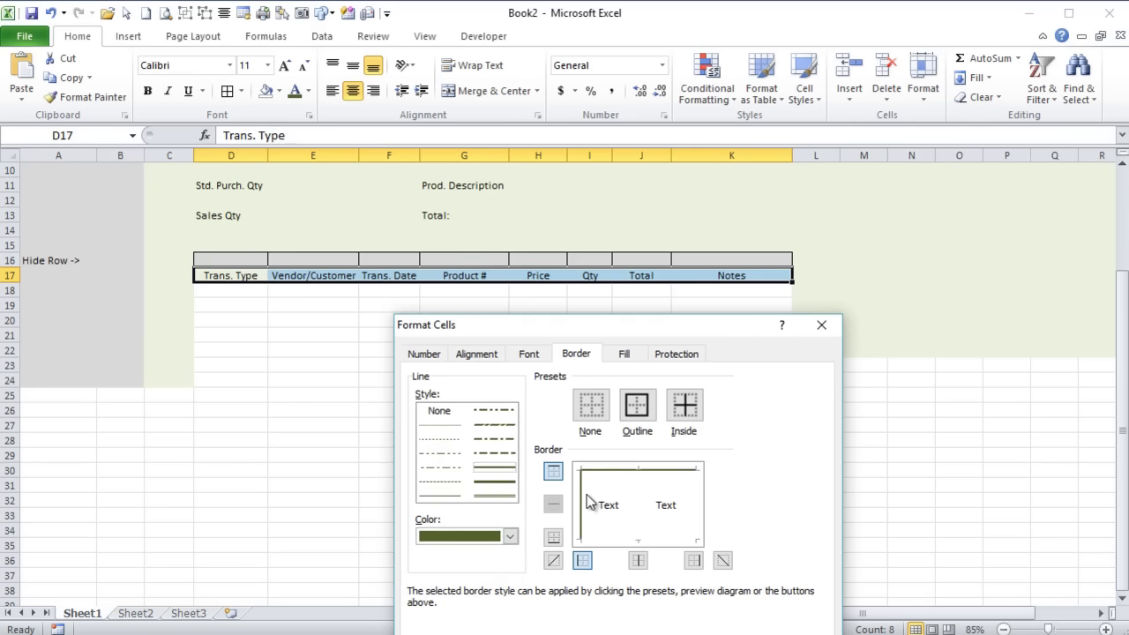
left_click(693, 508)
left_click(458, 496)
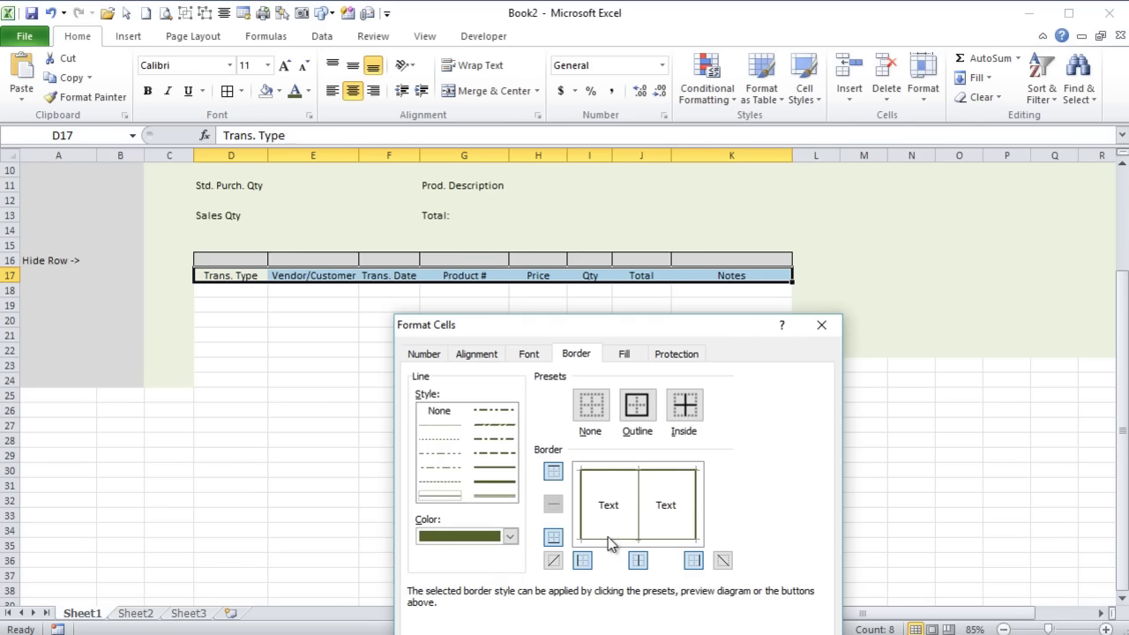
Fill the header cells D17:K17 with a horizontal two-color gradient from light green to a lighter green.
left_click(632, 357)
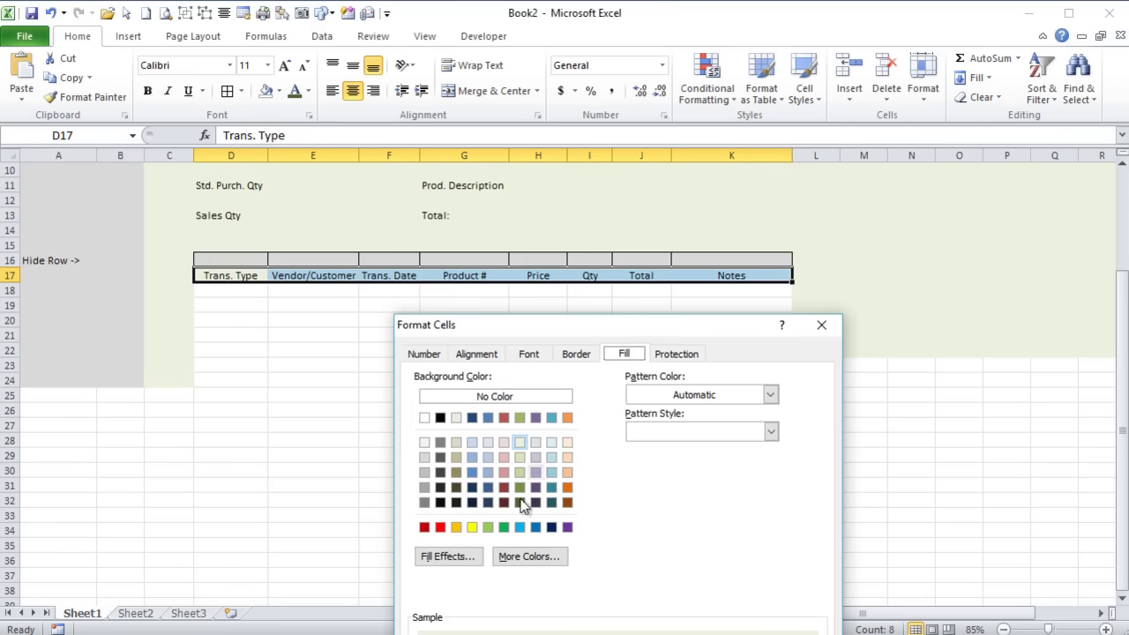
left_click(437, 562)
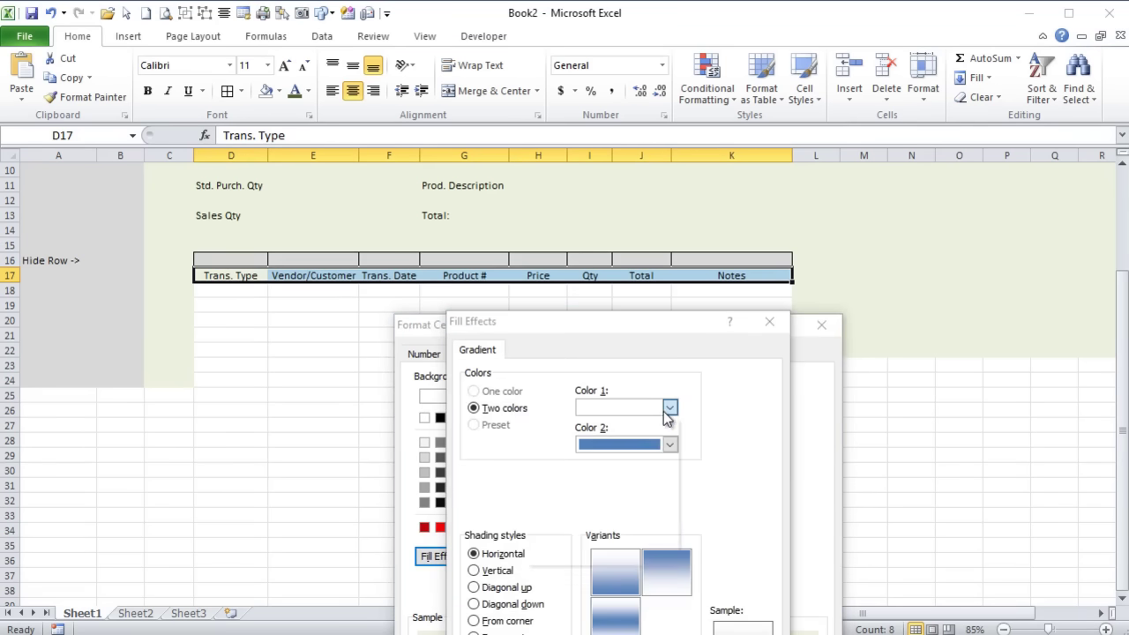
left_click(670, 409)
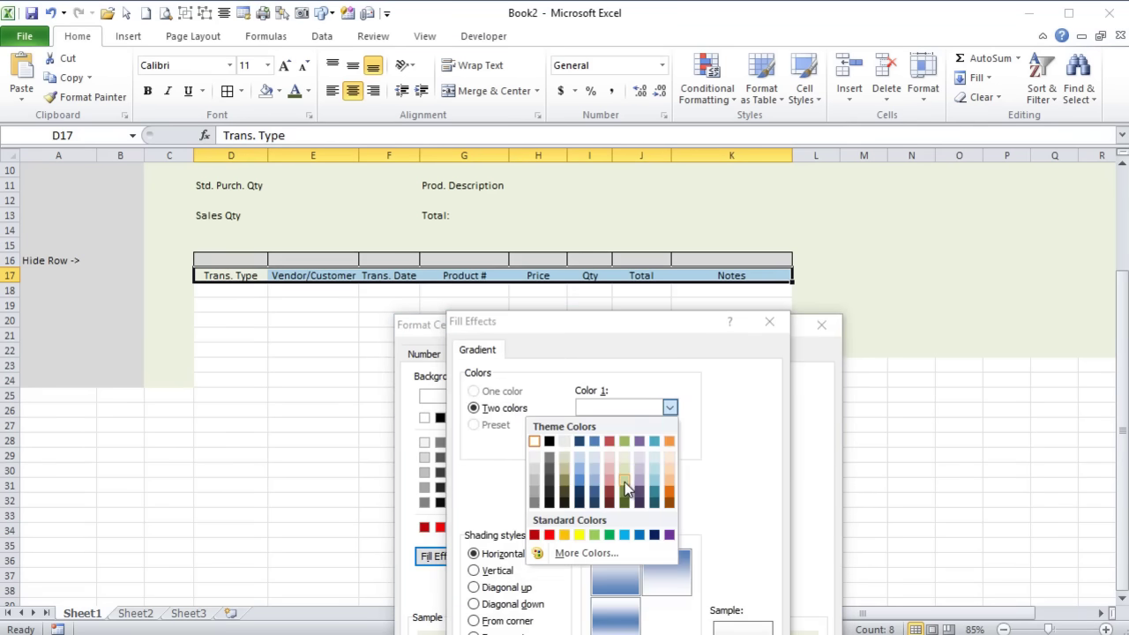
left_click(623, 488)
left_click(670, 445)
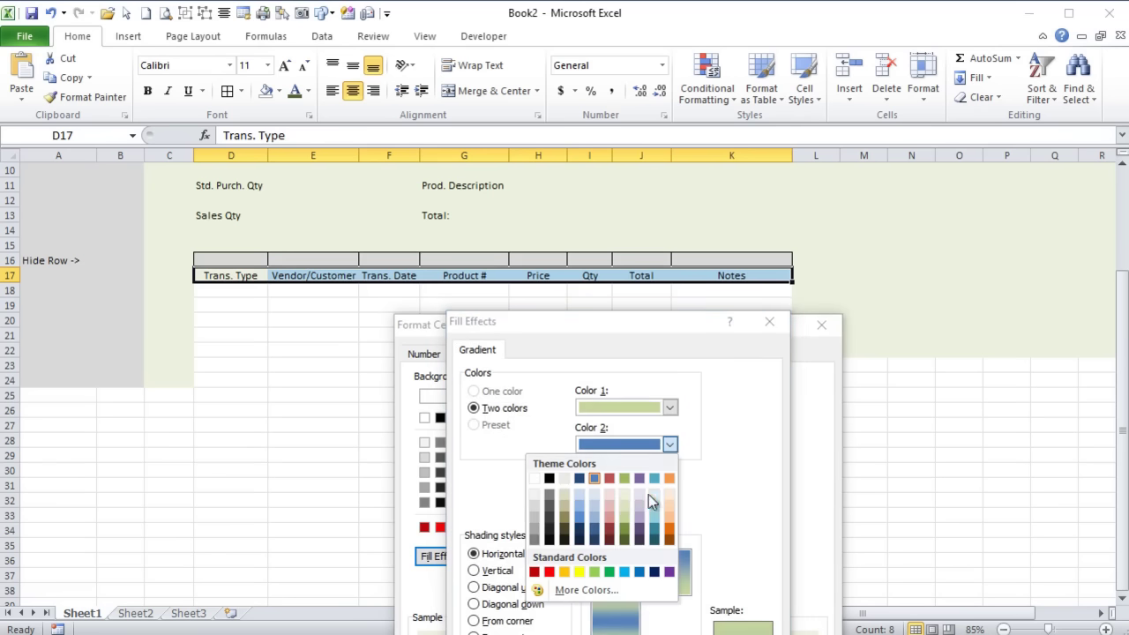
left_click(628, 503)
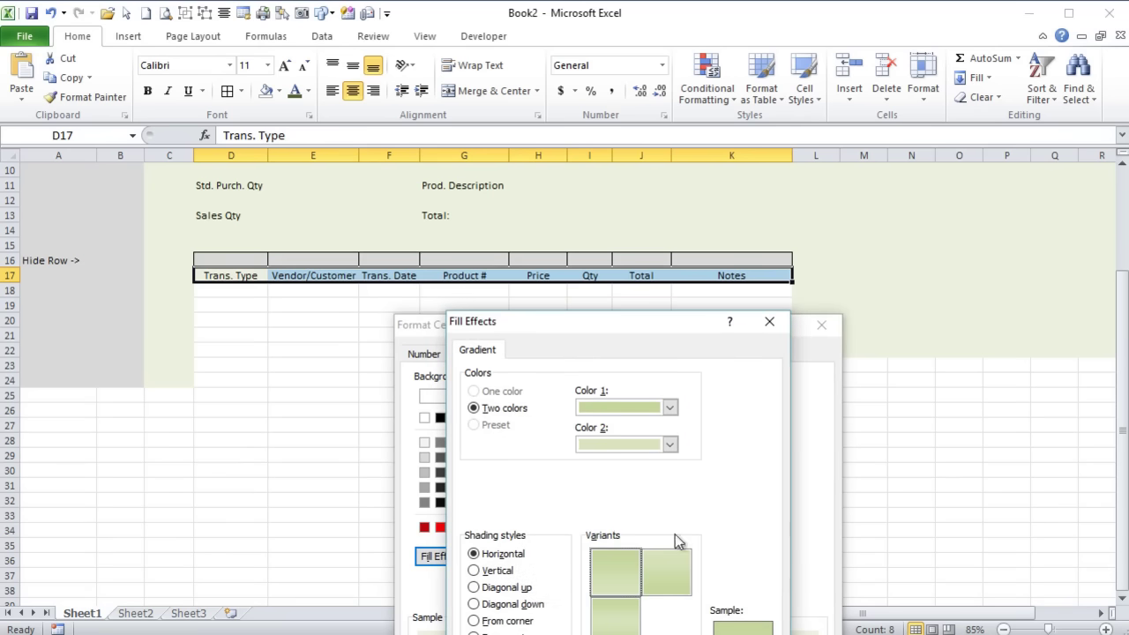
left_click_drag(705, 331, 720, 189)
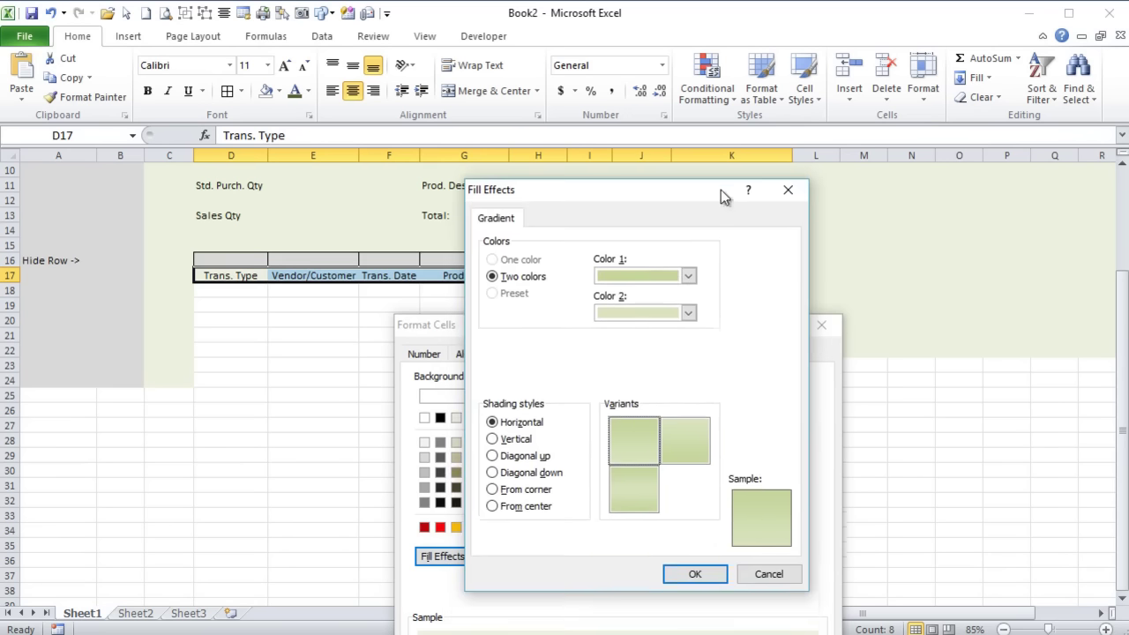
left_click(708, 570)
left_click_drag(638, 329, 663, 213)
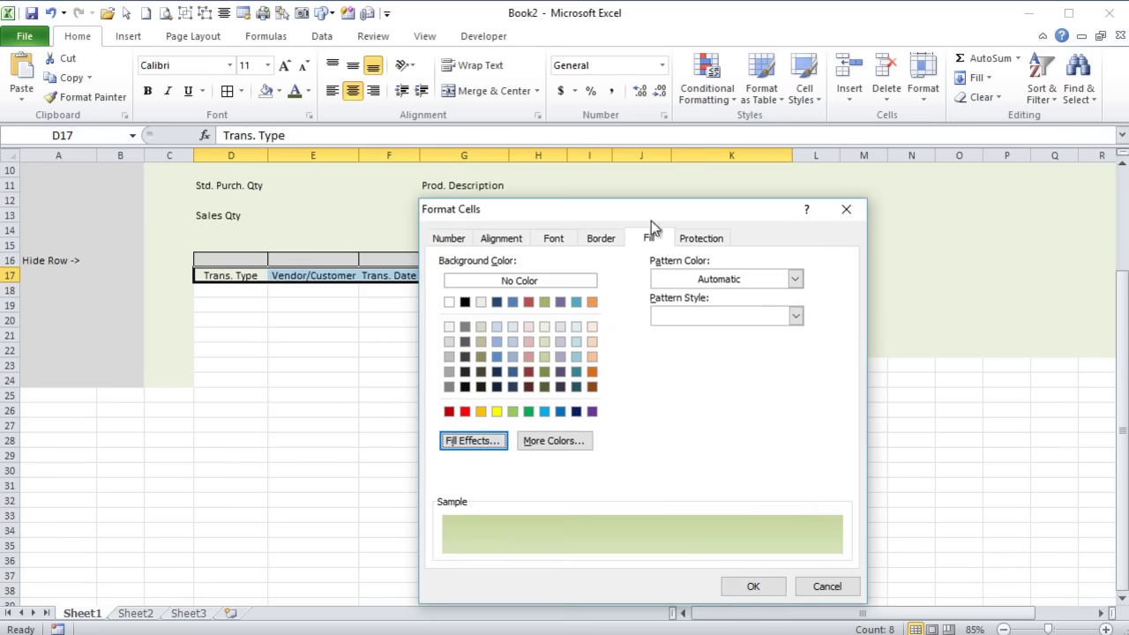
left_click(764, 591)
left_click(378, 350)
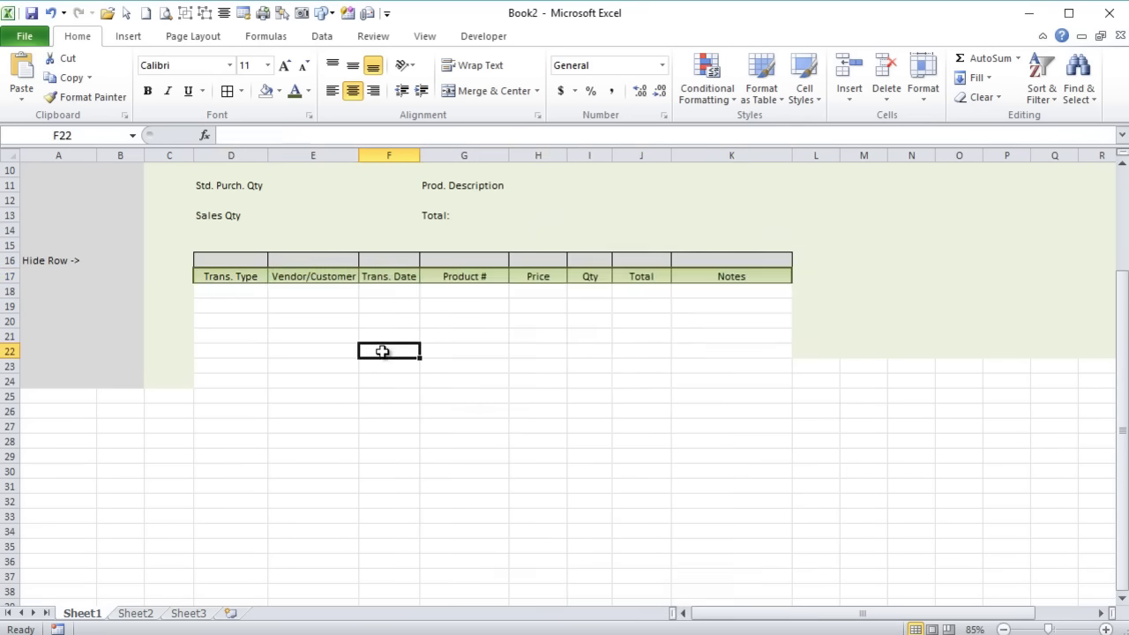
Make the headers in D17:K17 centered, bold and dark green.
left_click_drag(233, 286, 650, 317)
left_click_drag(750, 246, 745, 278)
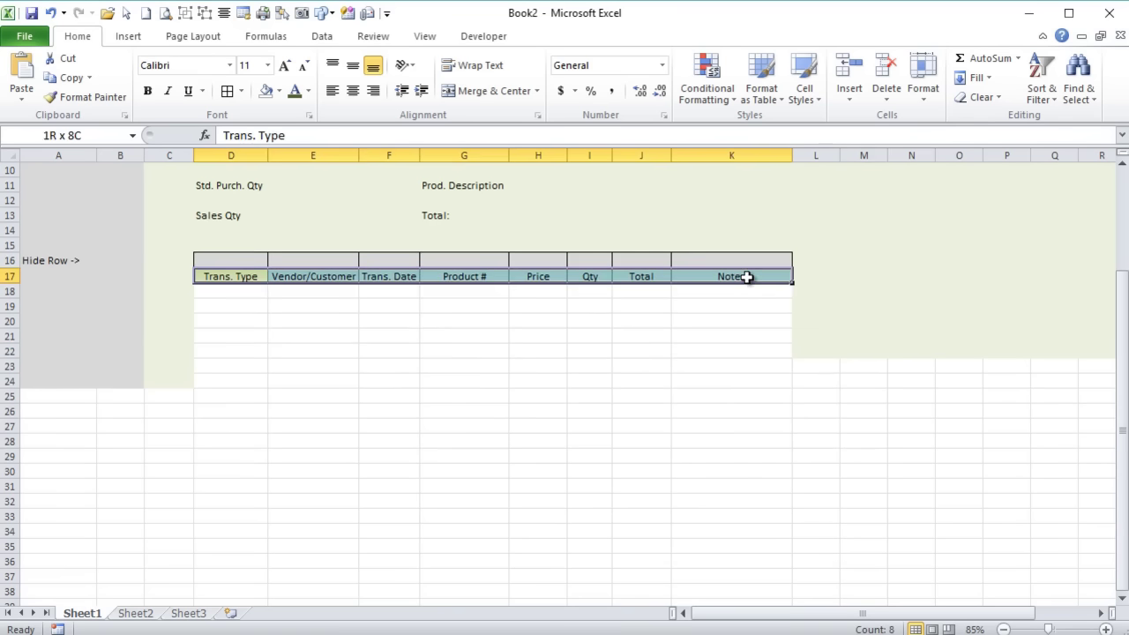
key("alt+h")
key("a")
key("c")
key("ctrl+b")
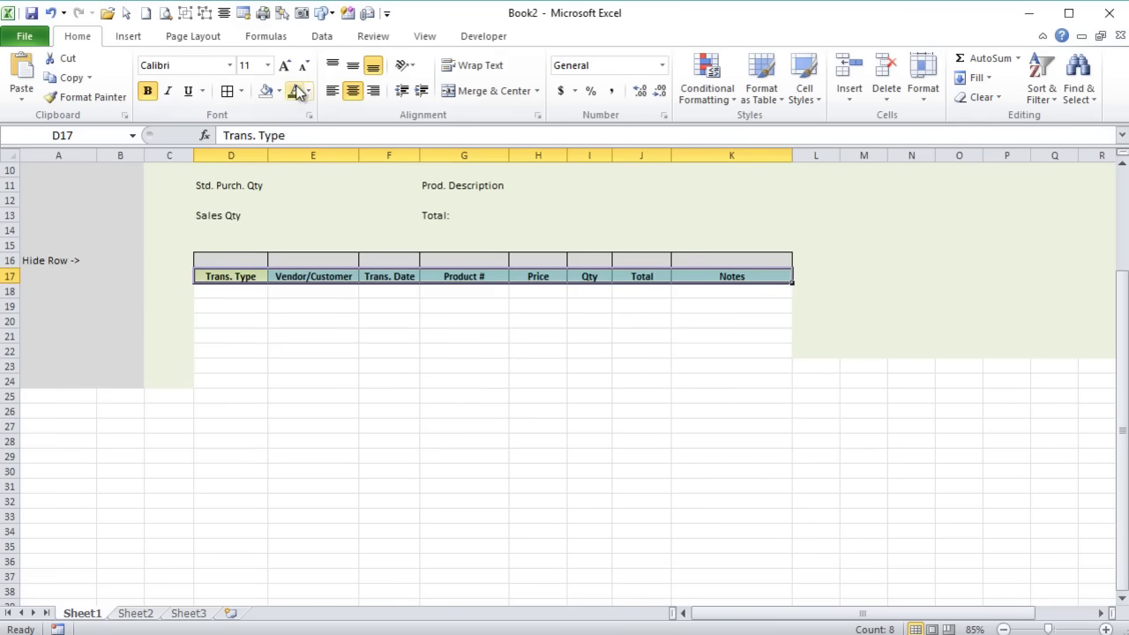
left_click(298, 352)
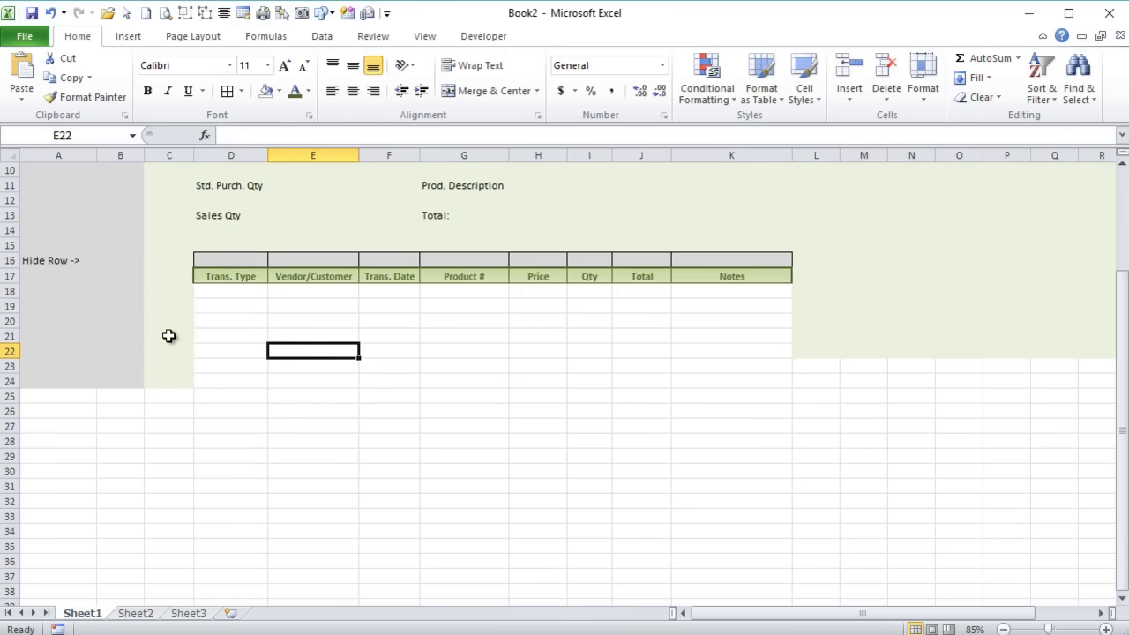
Give the table body in columns D to K, from row 18 down, dark green medium outer side borders and thin vertical dividers.
left_click_drag(210, 296, 731, 615)
scroll(625, 350, "up", 7)
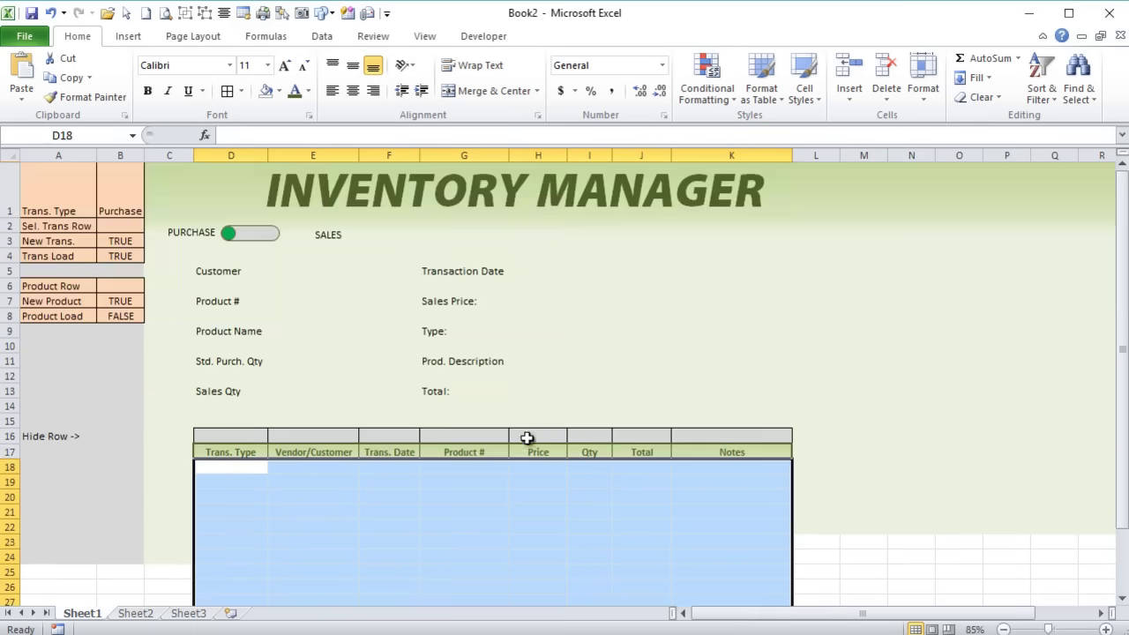
scroll(523, 419, "down", 2)
right_click(515, 487)
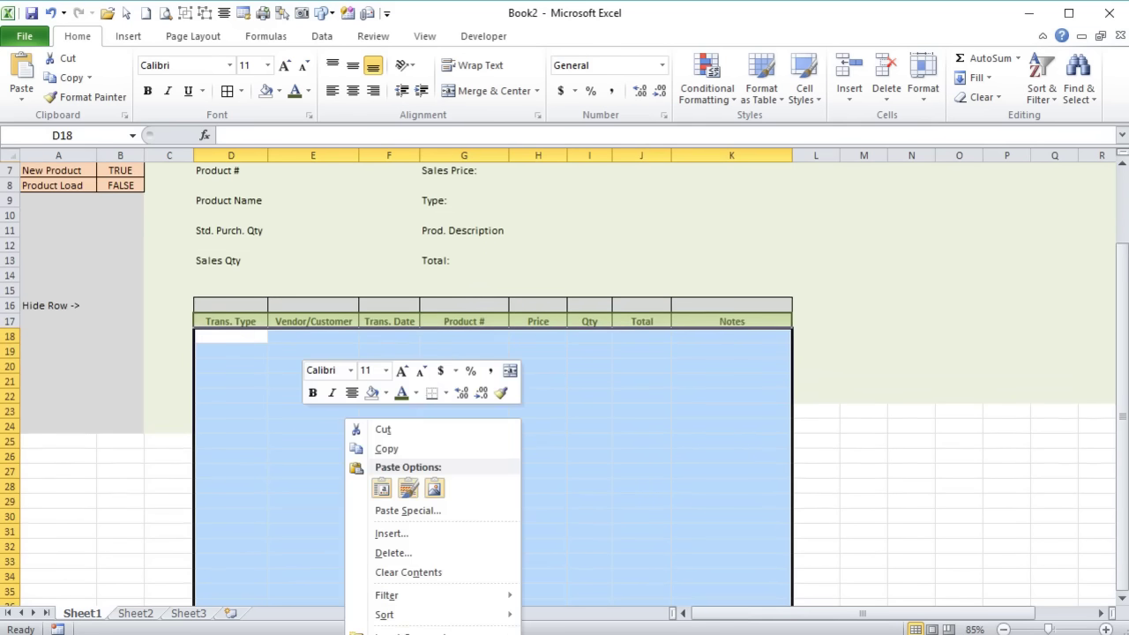
key("Escape")
key("ctrl+1")
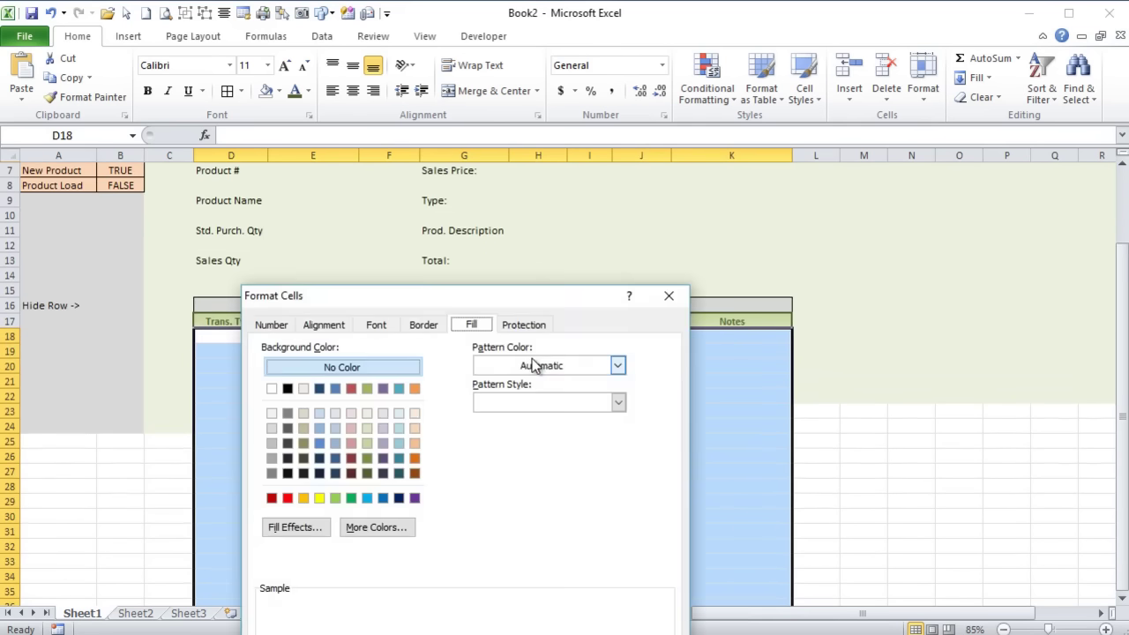
left_click_drag(527, 305, 558, 169)
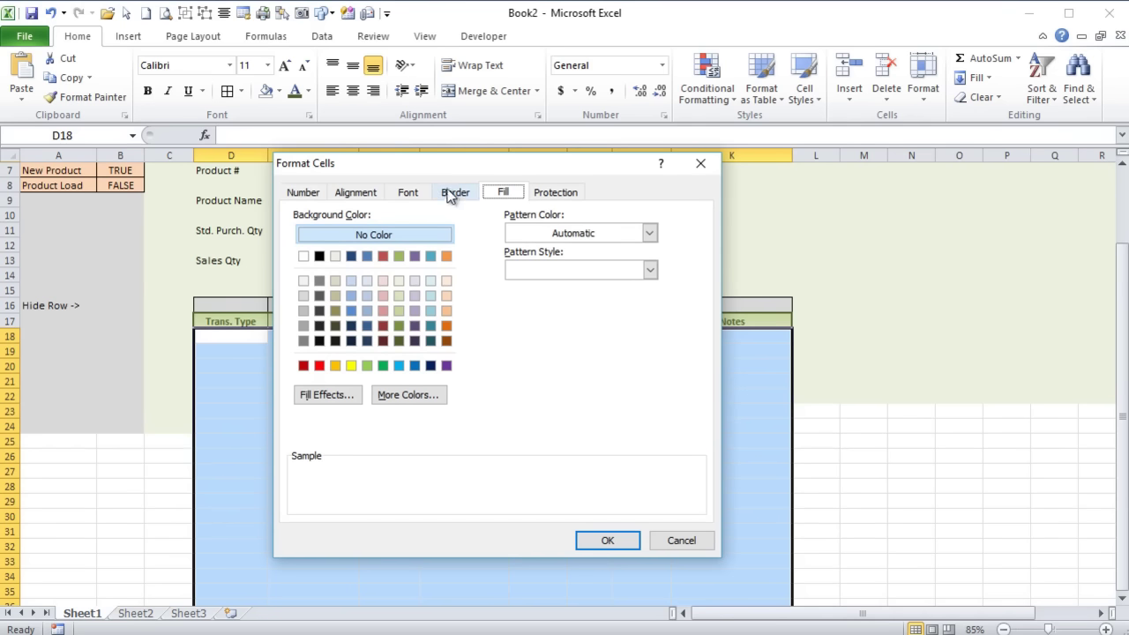
left_click(452, 192)
left_click(381, 308)
left_click(461, 328)
left_click(576, 341)
left_click(325, 263)
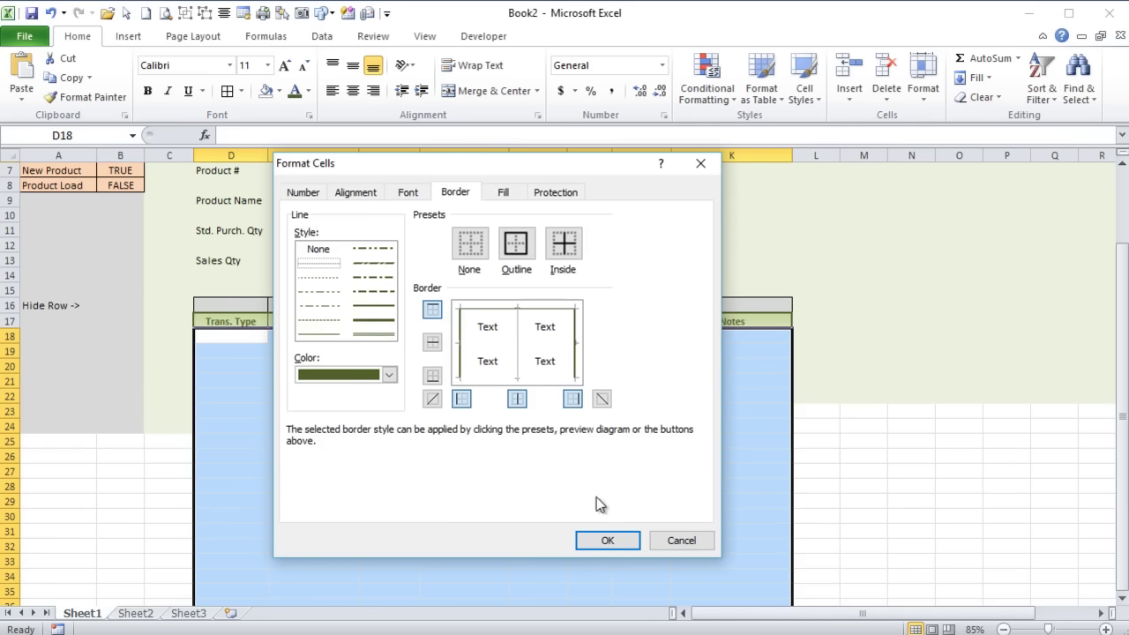
left_click(607, 541)
Start a formula-based conditional formatting rule, =Mod(Row(),2)=0, on the table body in columns D to K from row 18 down.
scroll(399, 477, "down", 2)
scroll(399, 476, "up", 4)
scroll(400, 476, "down", 12)
scroll(399, 472, "up", 8)
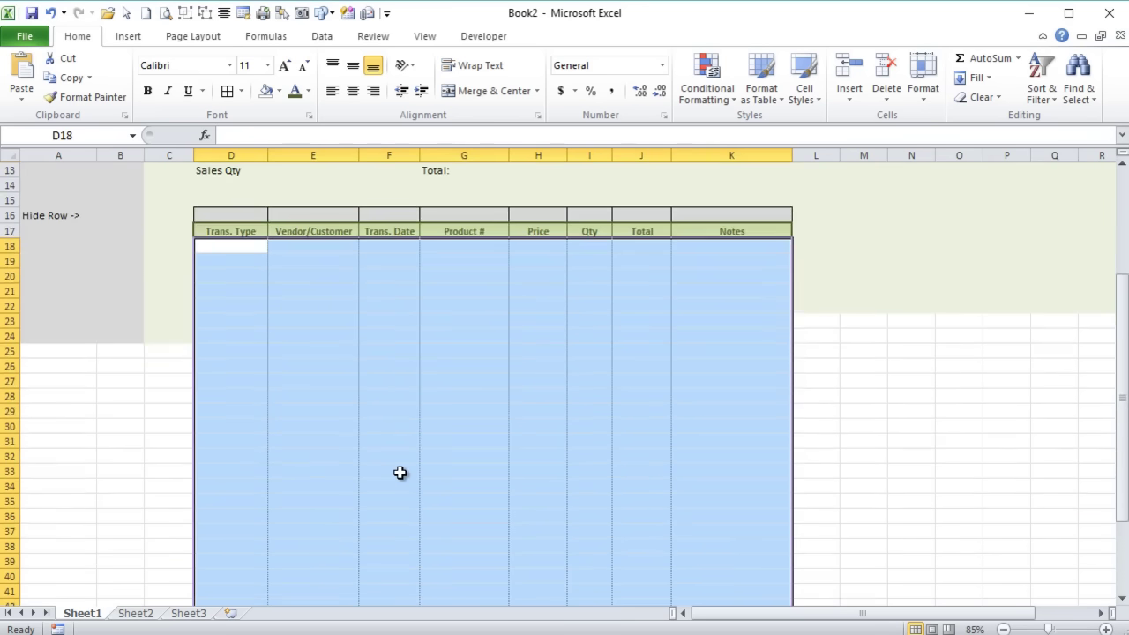
scroll(400, 473, "up", 4)
left_click(706, 88)
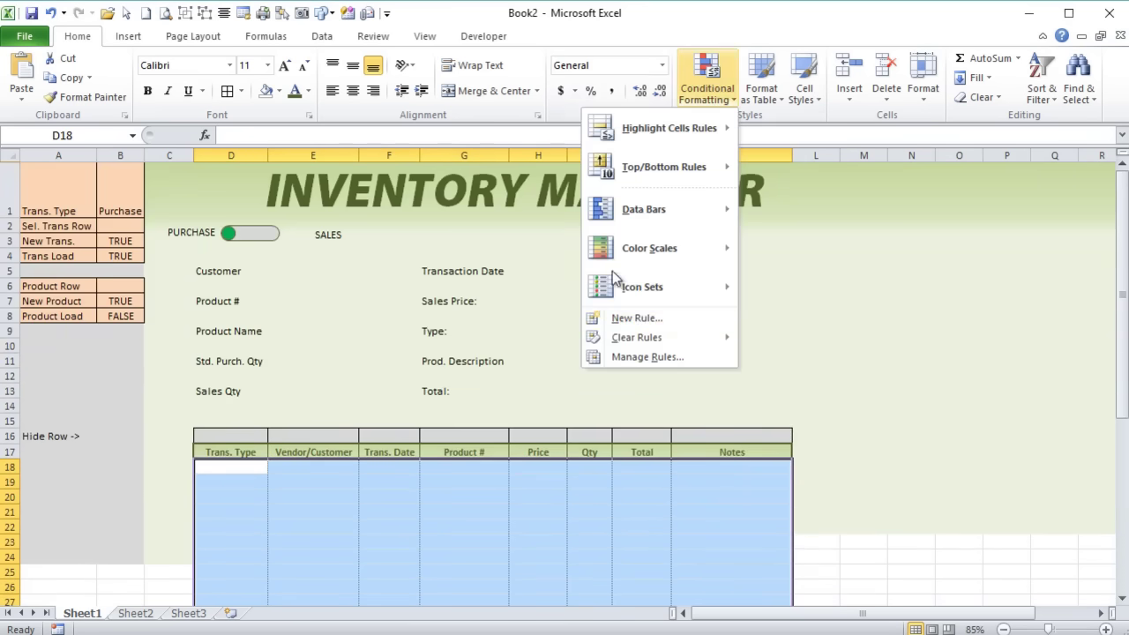
left_click(637, 316)
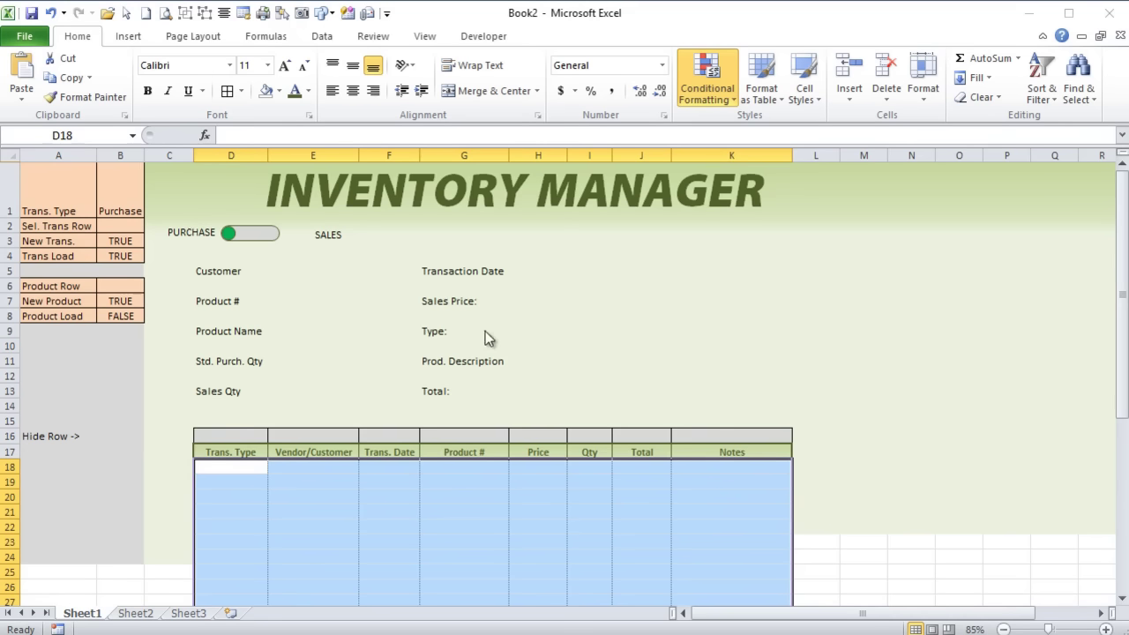
left_click_drag(1083, 118, 482, 81)
left_click(413, 209)
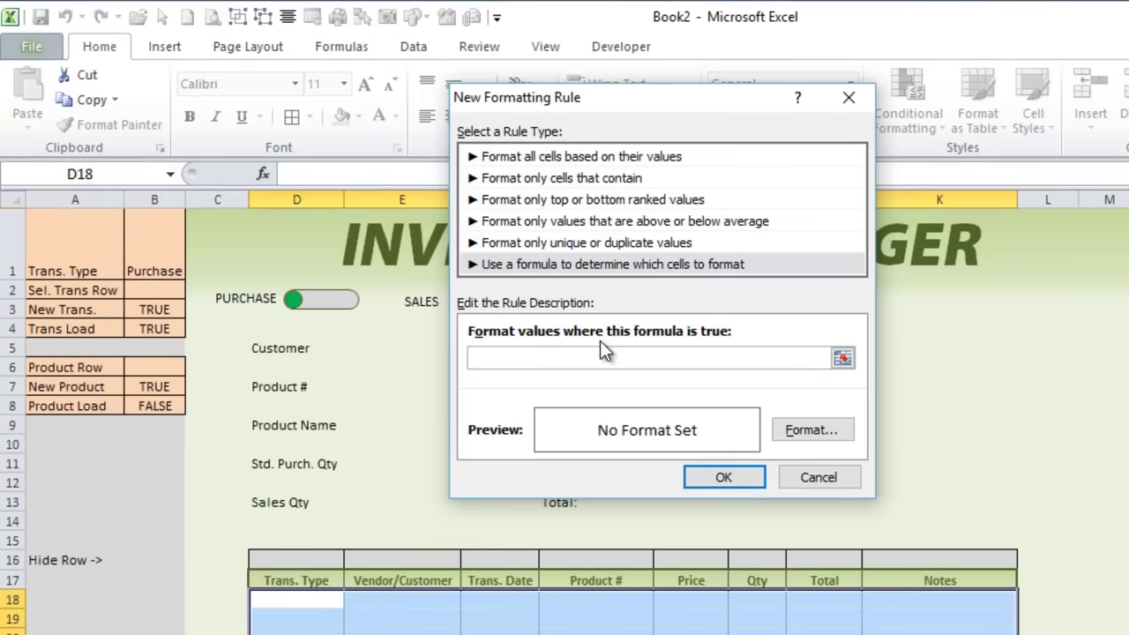
type("=Mod(Row(),2)=0")
key("Tab")
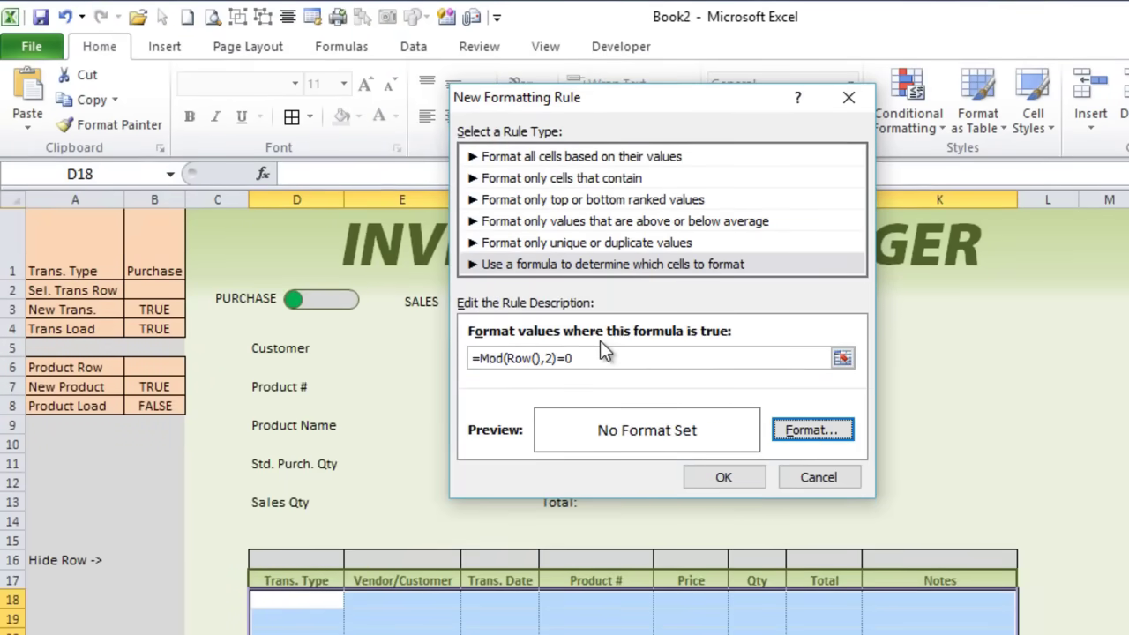
Give the alternating-row rule a custom very light green fill and apply it to the table body.
left_click(796, 432)
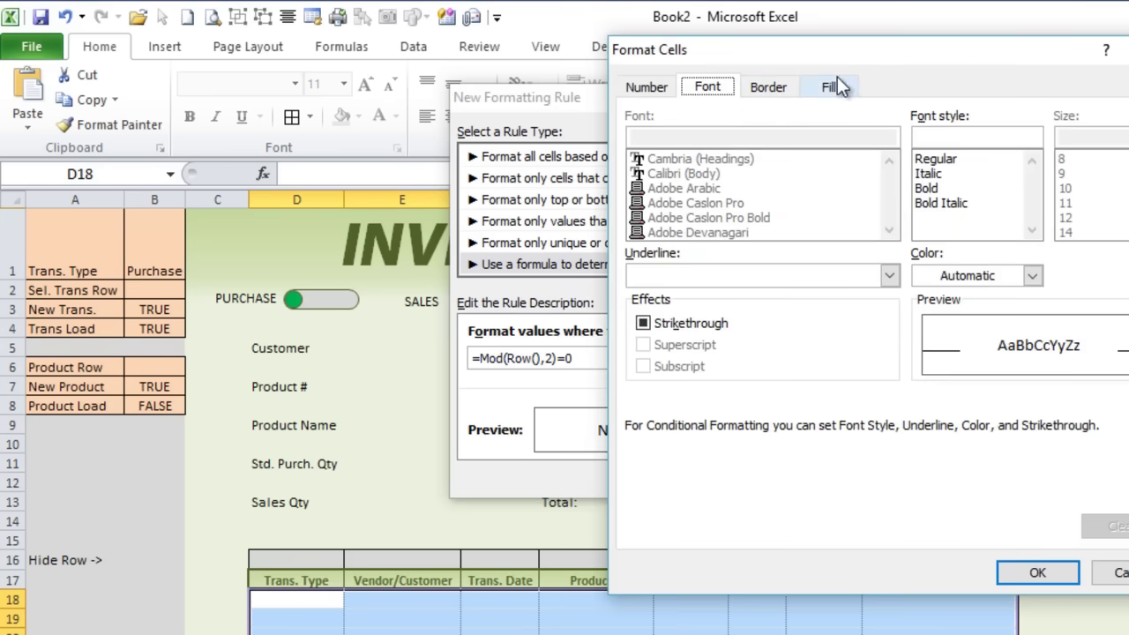
left_click(829, 87)
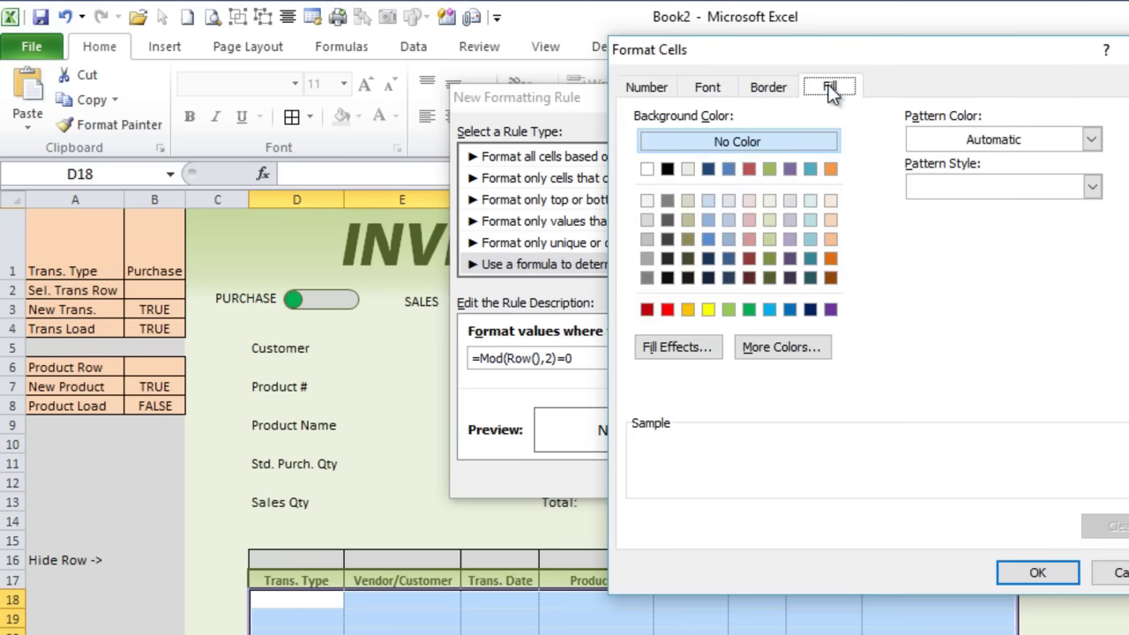
left_click(770, 201)
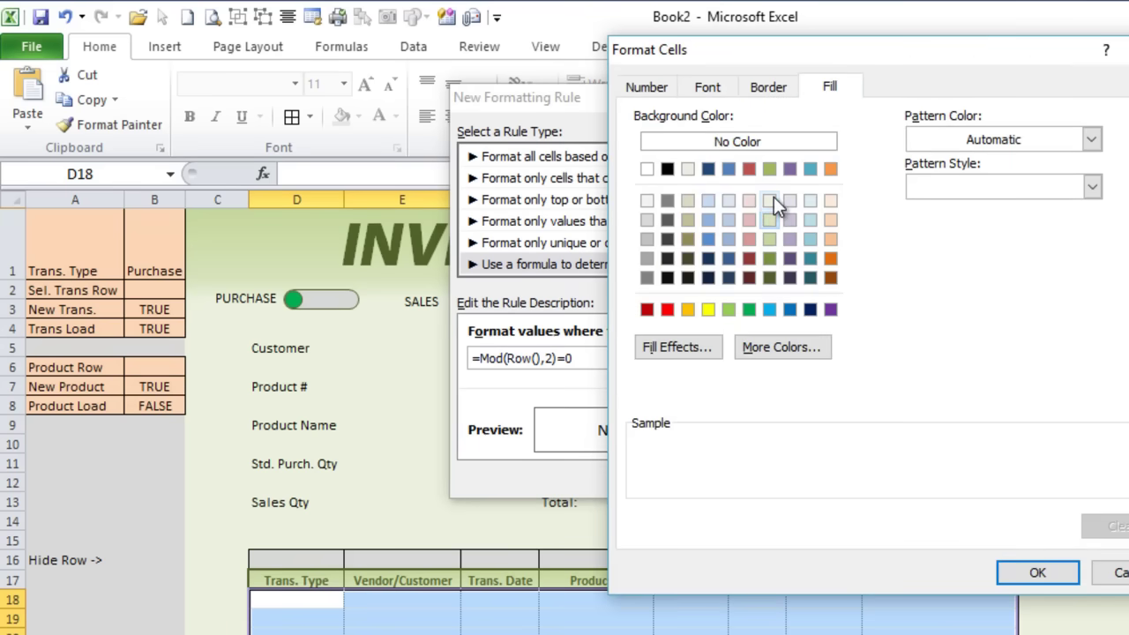
left_click(791, 348)
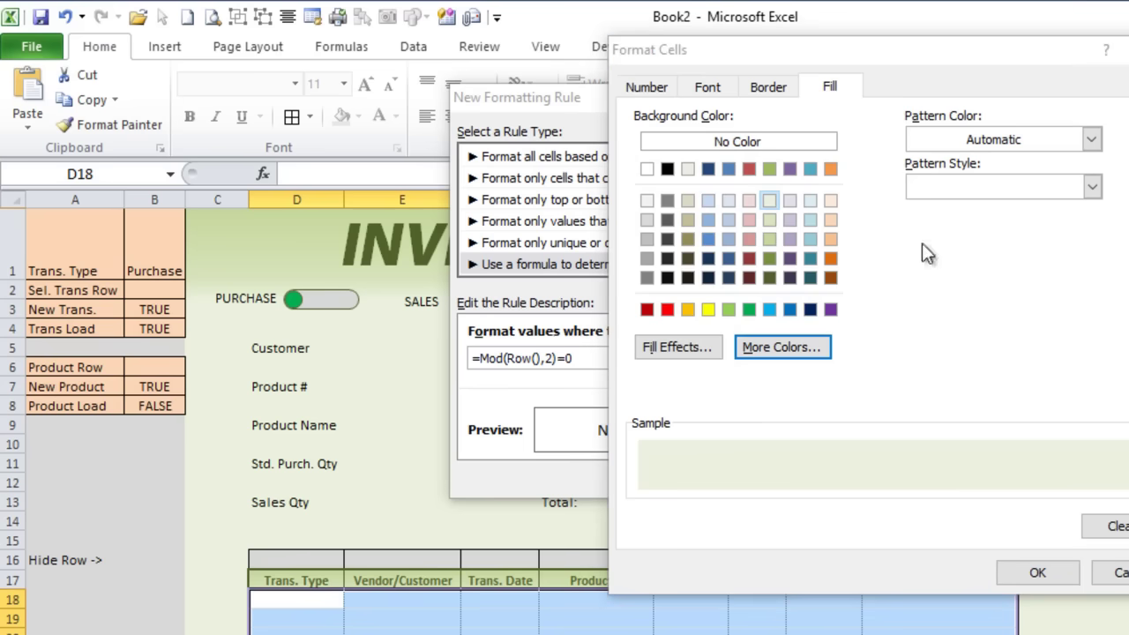
left_click(993, 254)
left_click(1049, 198)
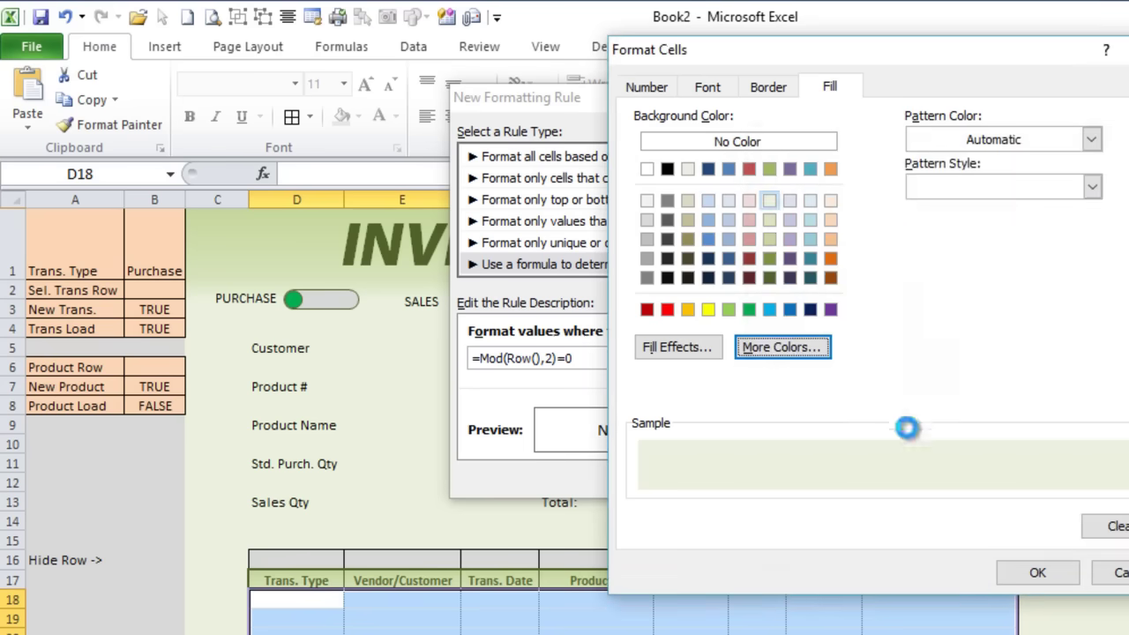
left_click(1028, 573)
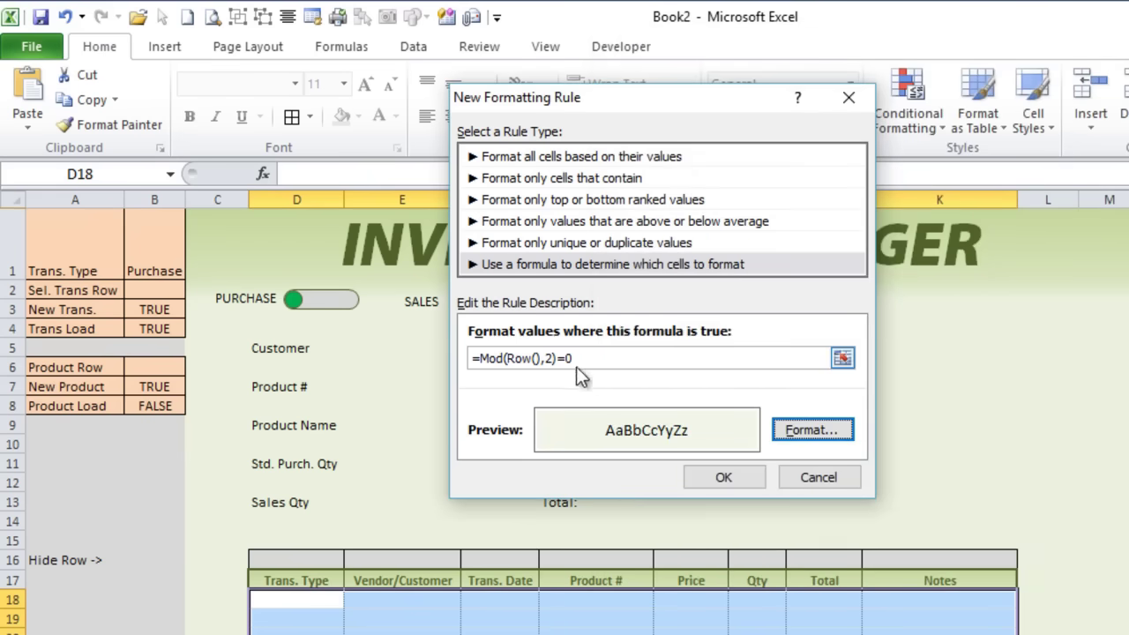
left_click(733, 478)
scroll(562, 470, "down", 4)
scroll(483, 404, "up", 4)
scroll(484, 404, "down", 5)
scroll(483, 404, "up", 5)
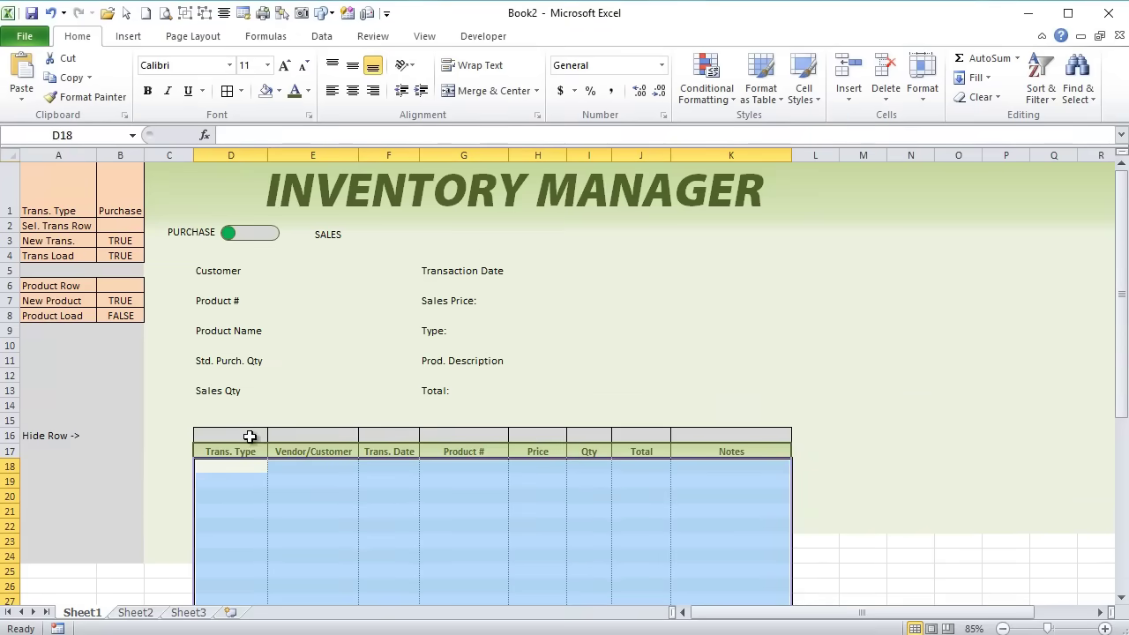
left_click(250, 437)
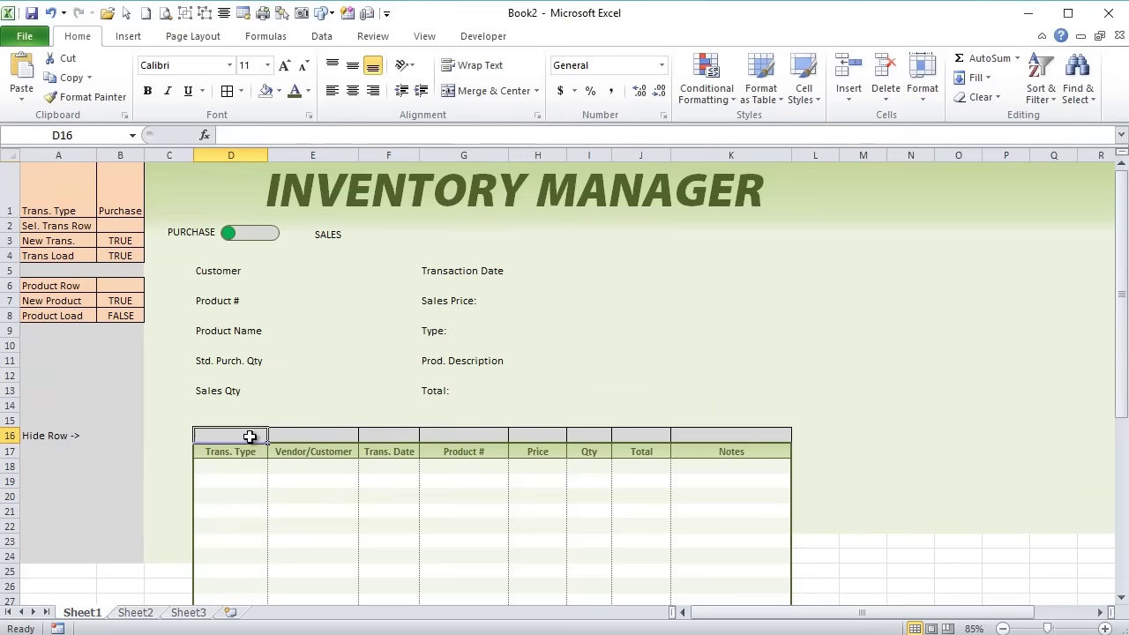
Set the width of the toggle's gray rounded rectangle to 0.65".
left_click(256, 233)
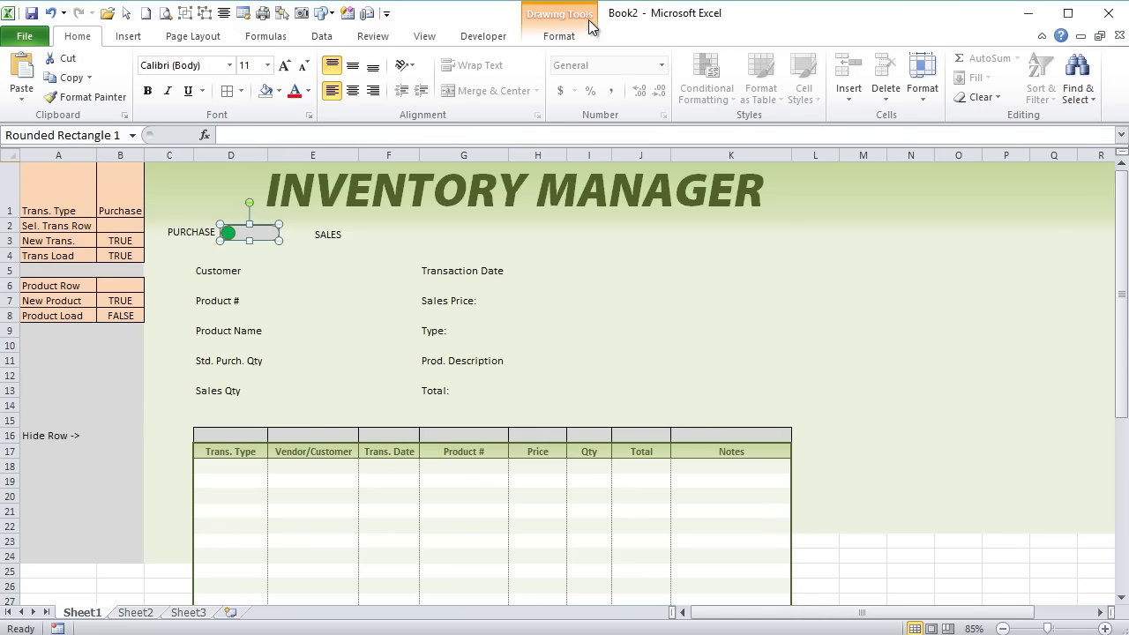
left_click(987, 91)
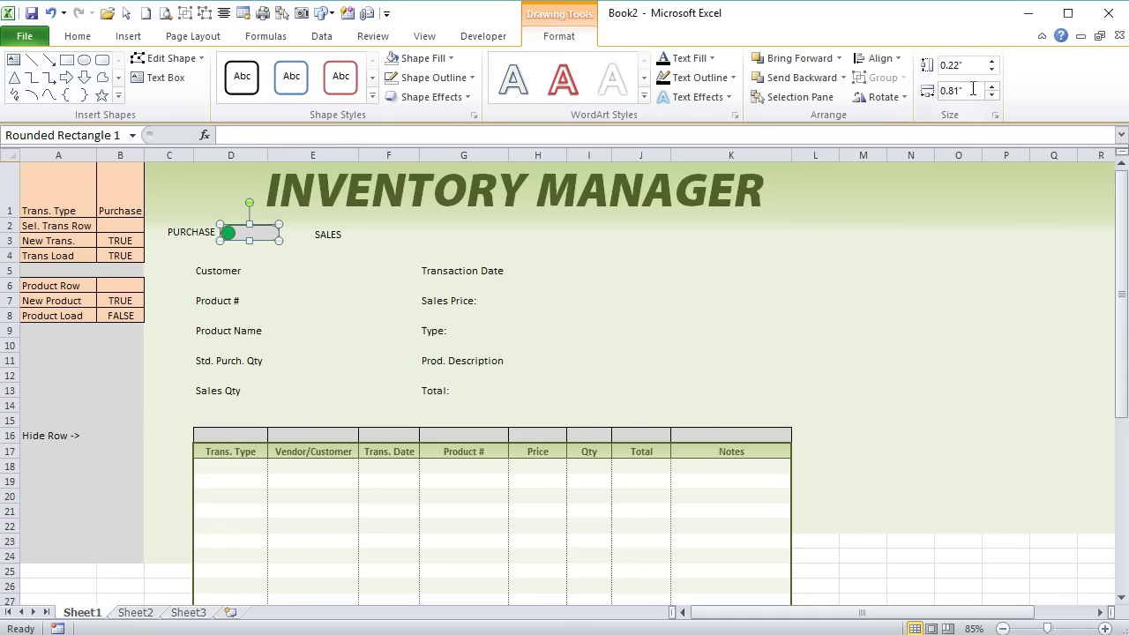
type(".6")
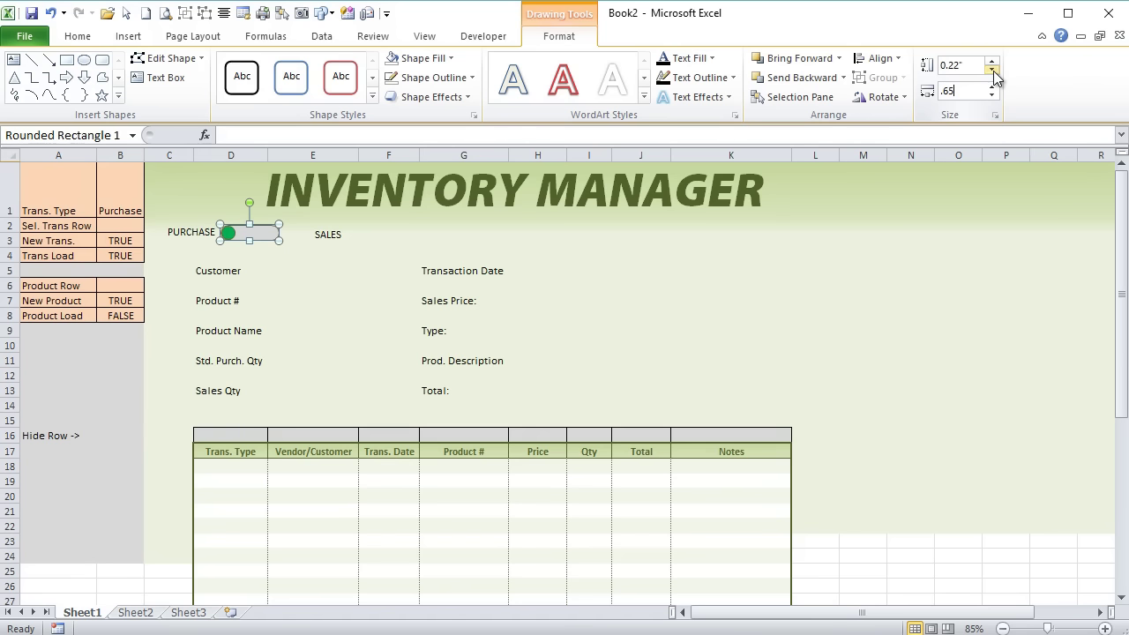
type("5")
key("Return")
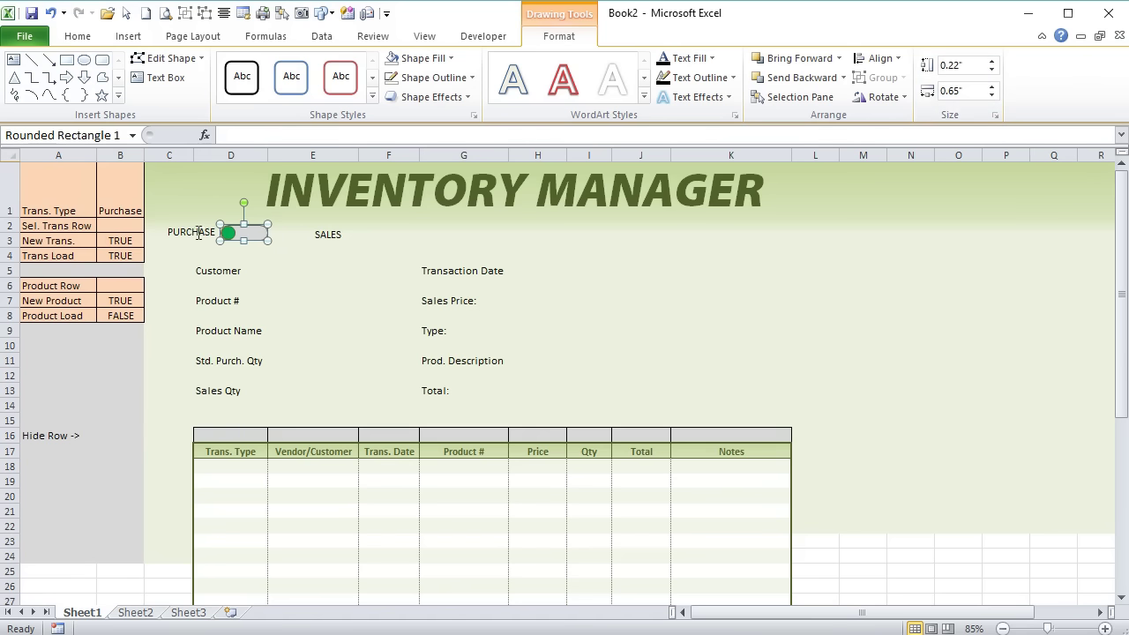
Set the toggle shapes and the PURCHASE and SALES labels to move but not size with cells.
left_click(126, 13)
left_click_drag(416, 249, 156, 203)
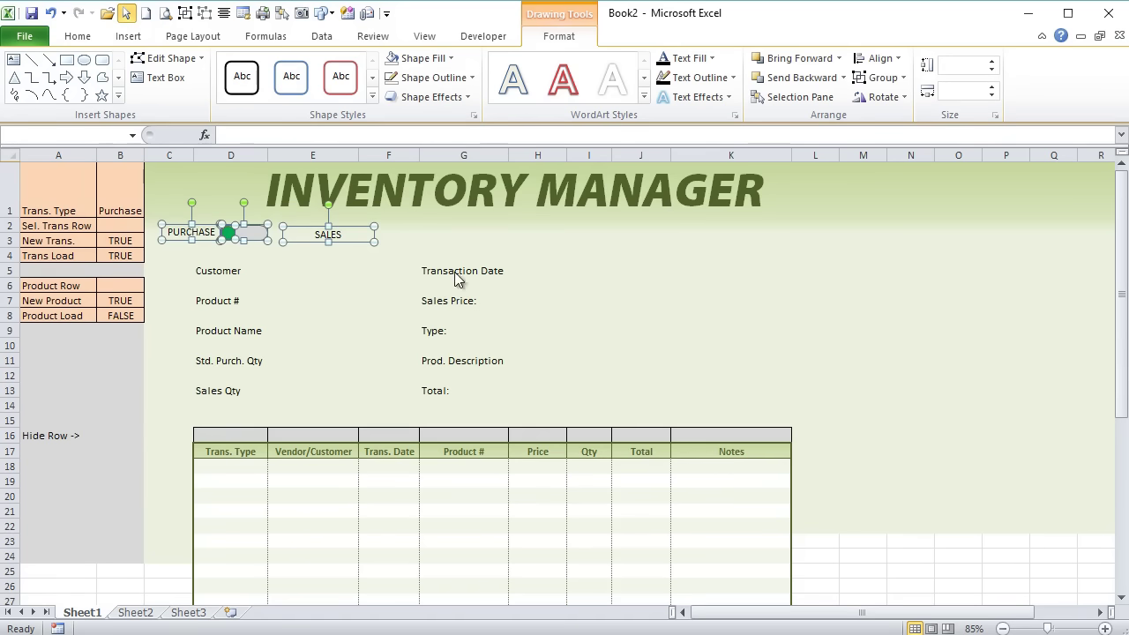
right_click(330, 244)
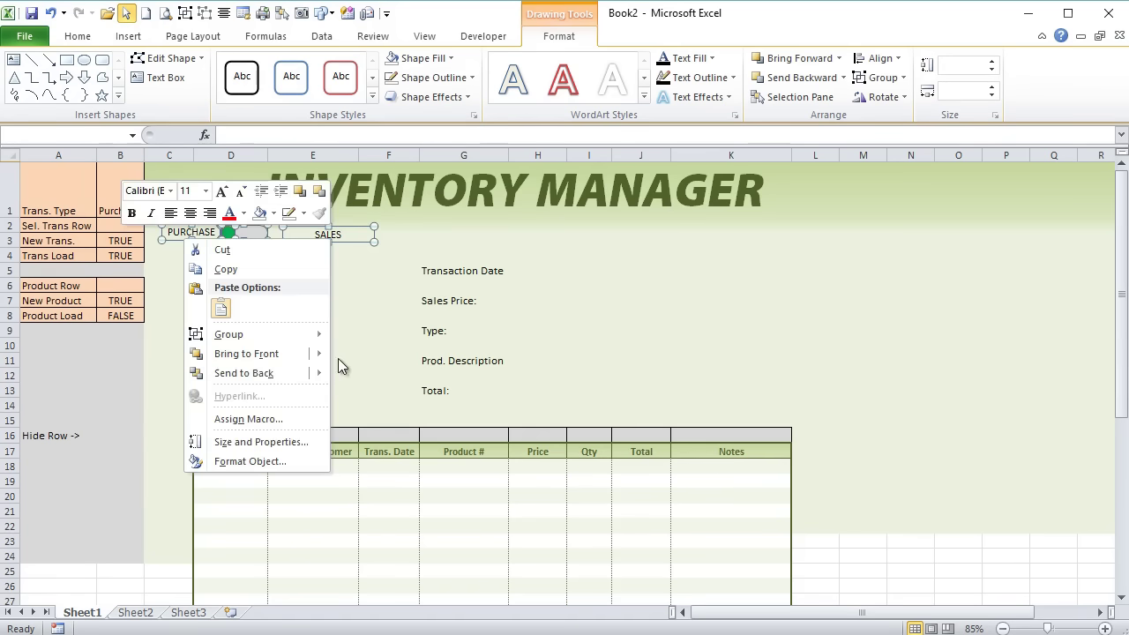
left_click(256, 442)
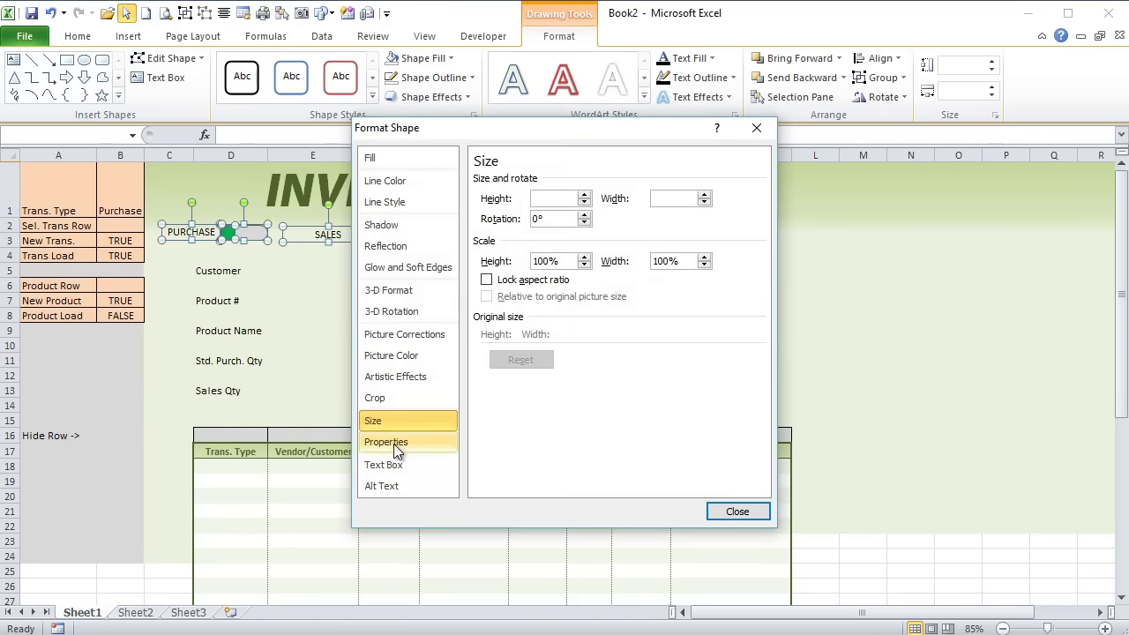
left_click(401, 442)
left_click(517, 217)
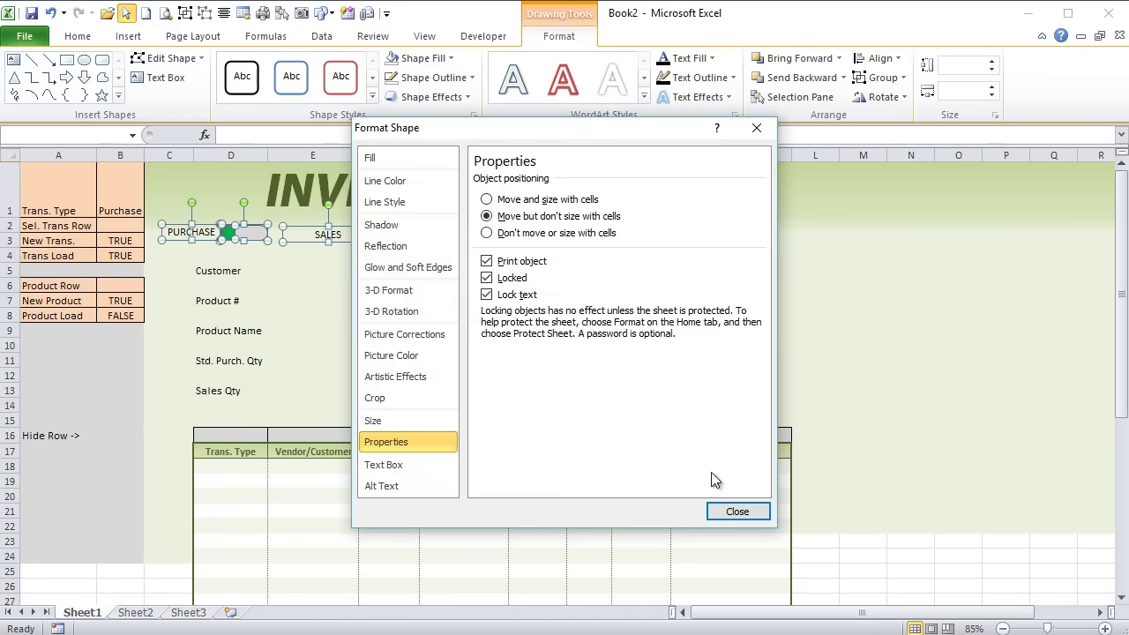
left_click(738, 512)
left_click(370, 322)
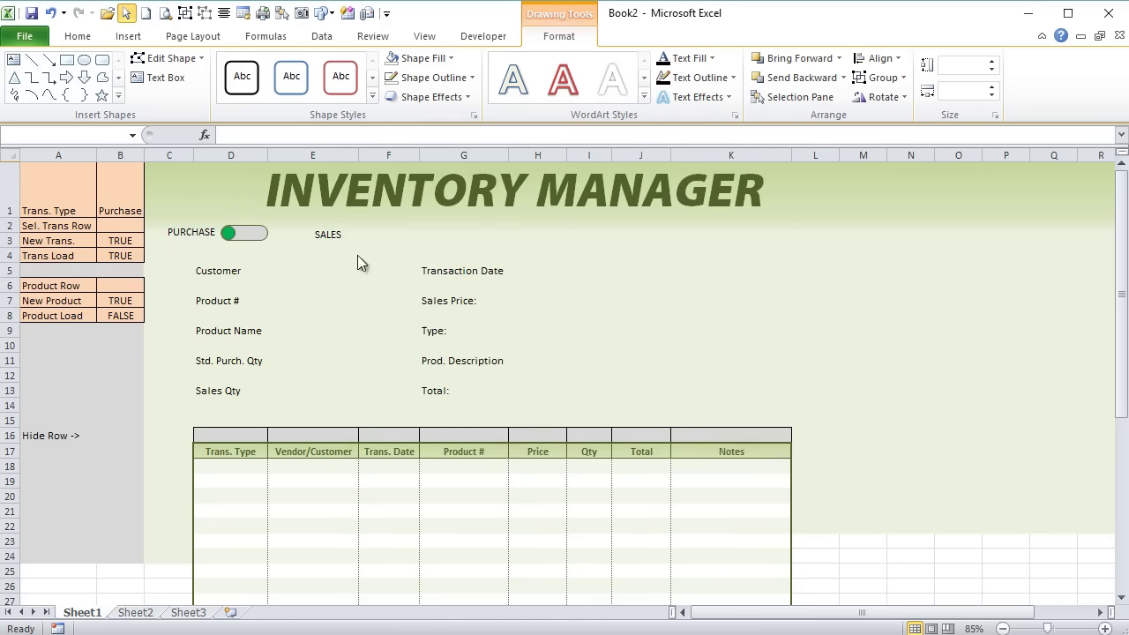
Narrow the SALES text box to about 0.57" wide and place it close to the toggle's right end.
left_click(334, 234)
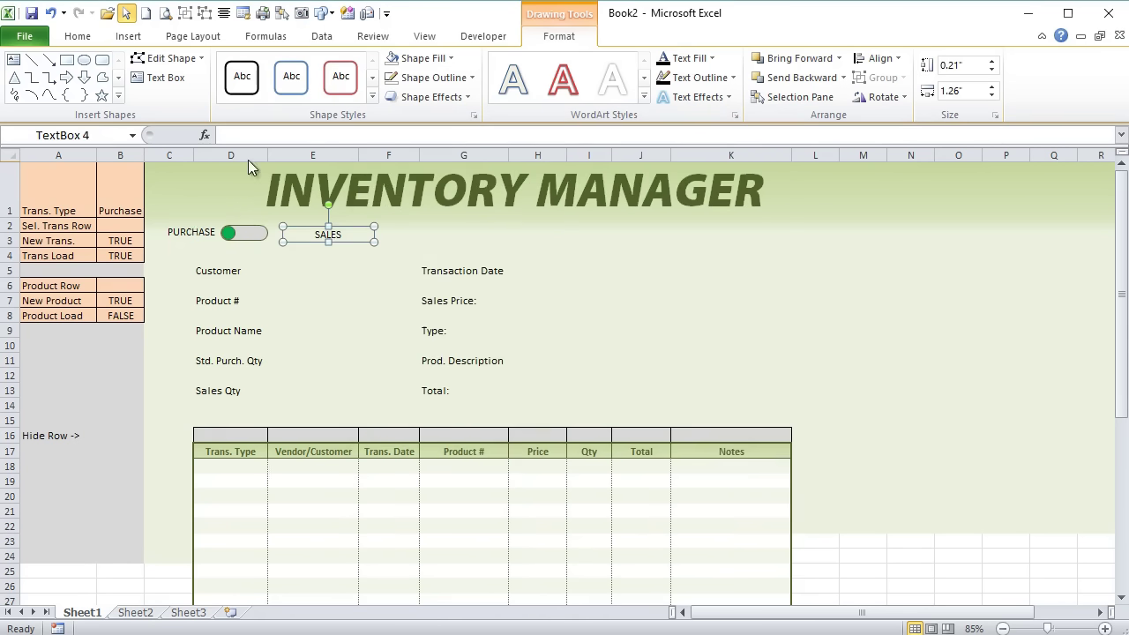
scroll(177, 217, "up", 3, "ctrl")
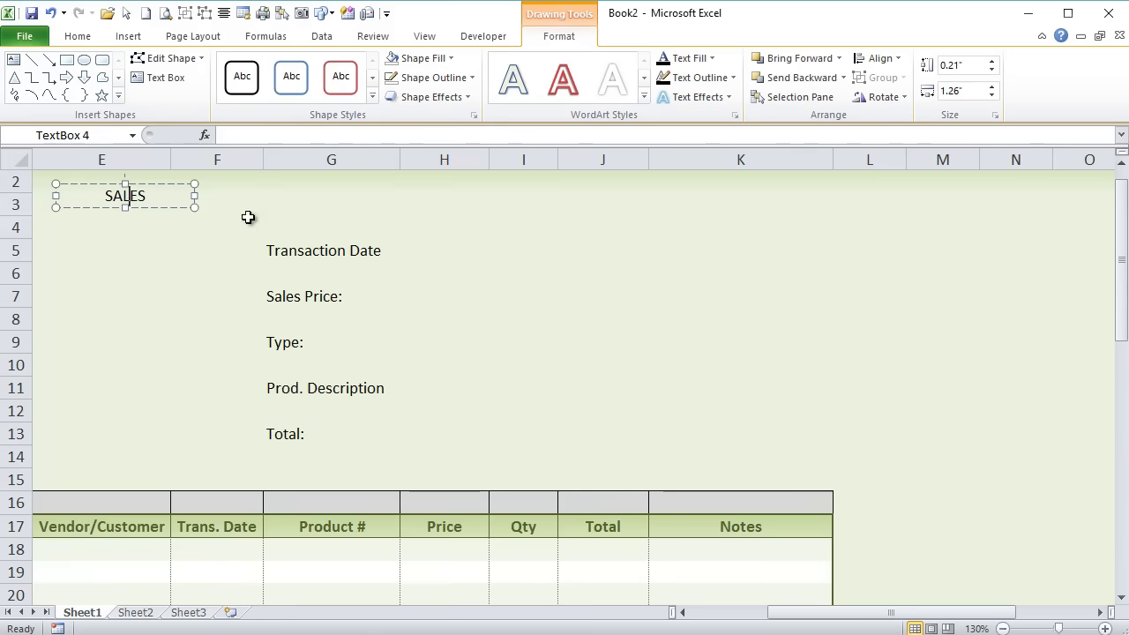
left_click_drag(194, 195, 119, 195)
scroll(165, 316, "down", 3, "ctrl")
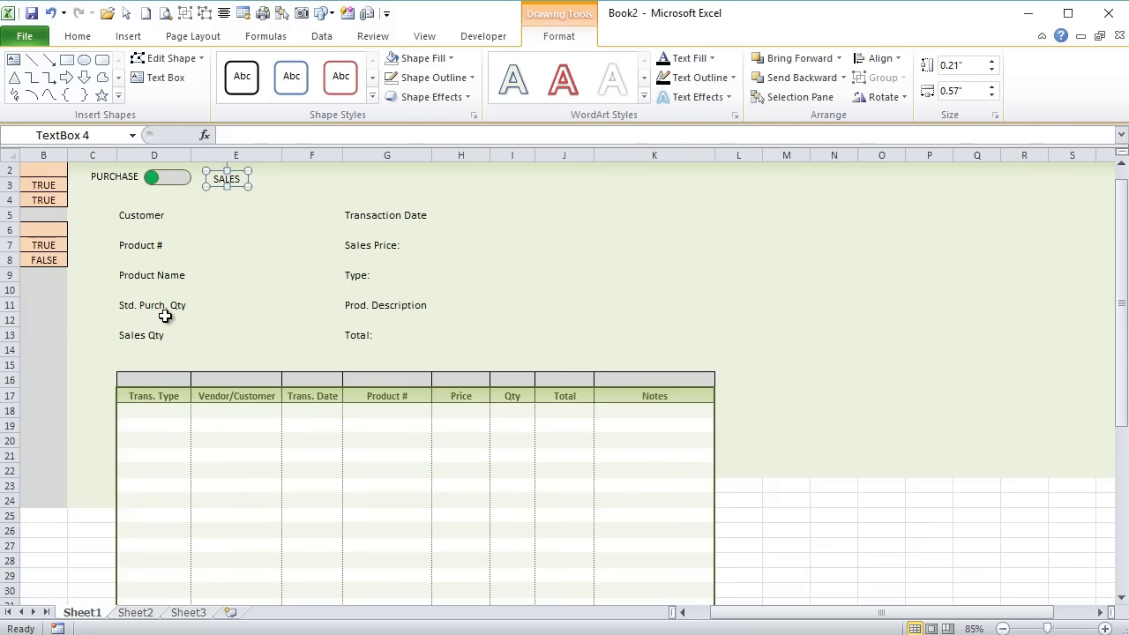
scroll(165, 316, "up", 1)
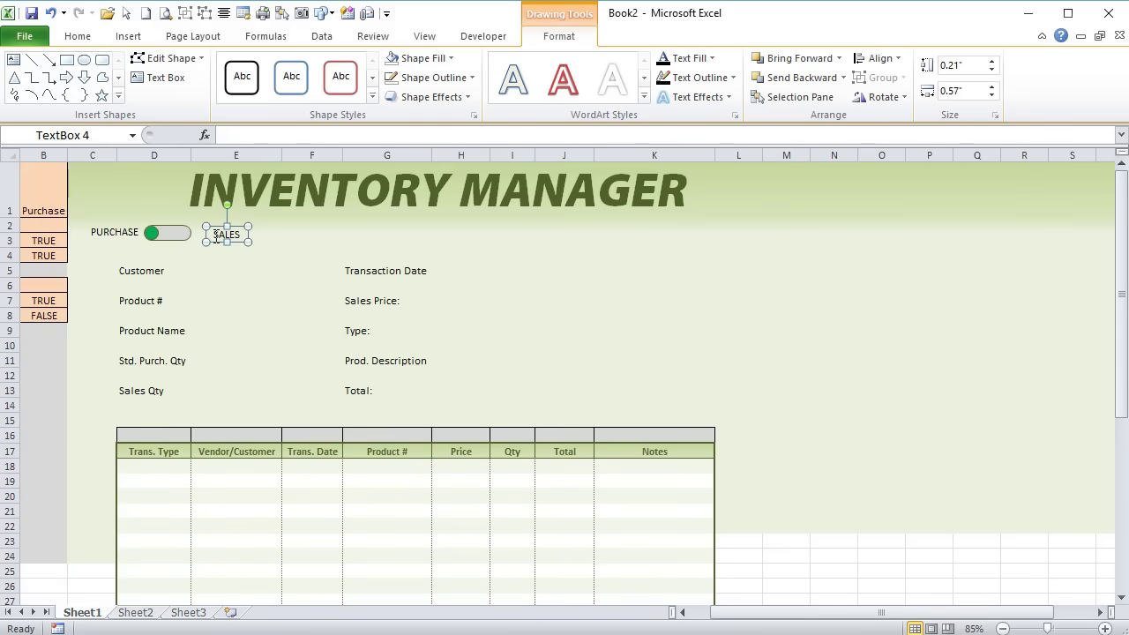
left_click_drag(213, 232, 201, 233)
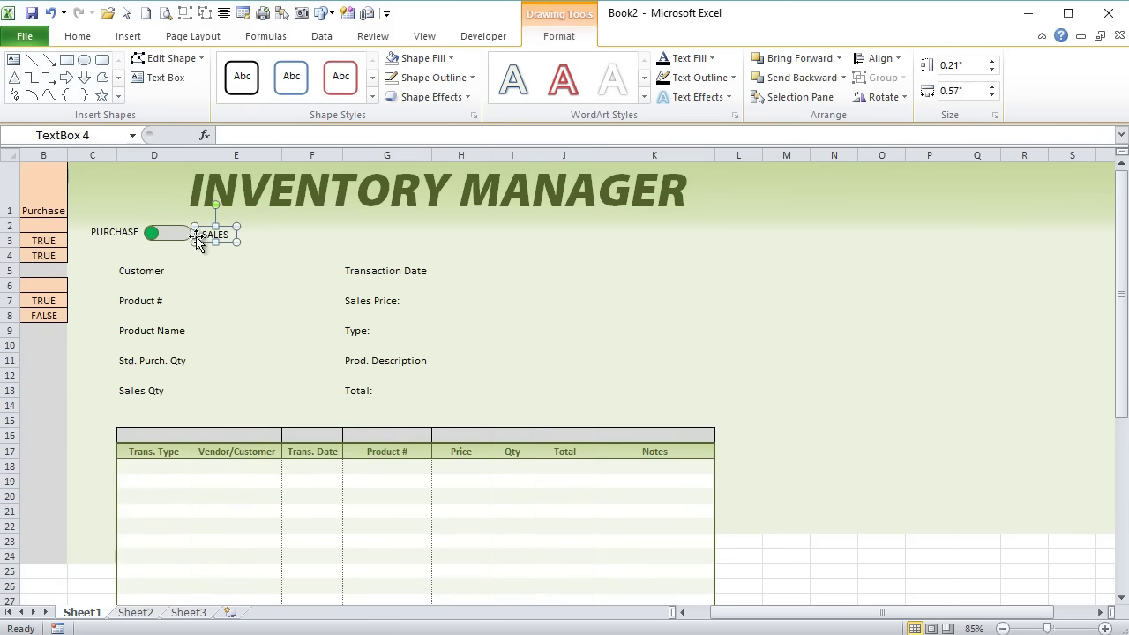
left_click(176, 284)
Select the toggle shapes with both labels and move them together slightly up and right, above columns D and E.
left_click(106, 230)
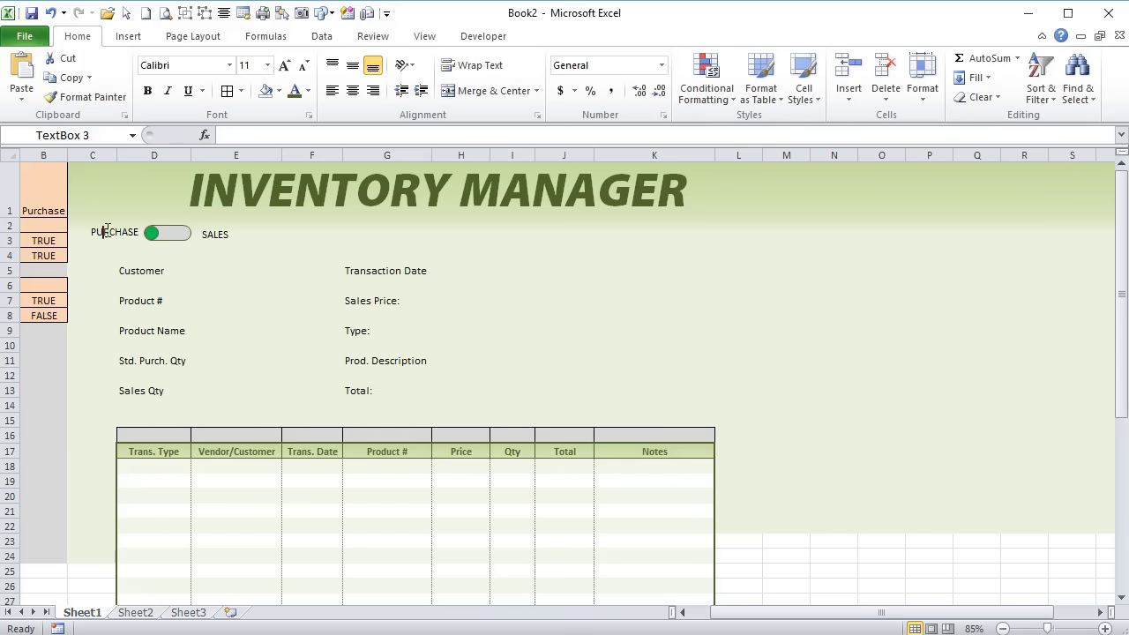
left_click(126, 12)
left_click_drag(270, 257, 71, 207)
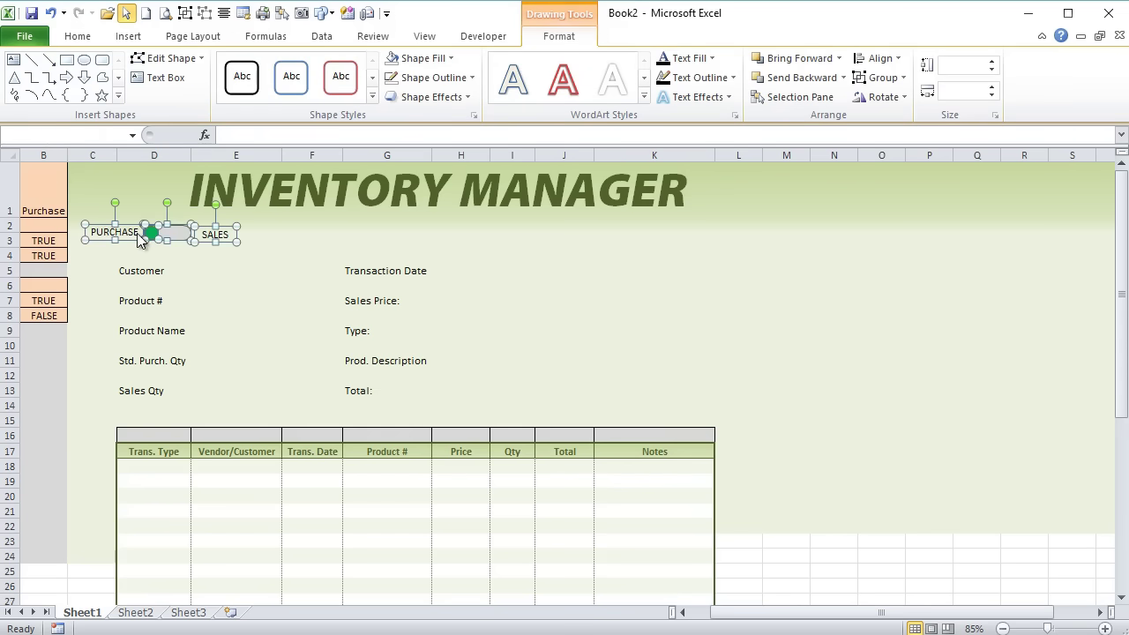
left_click(123, 227)
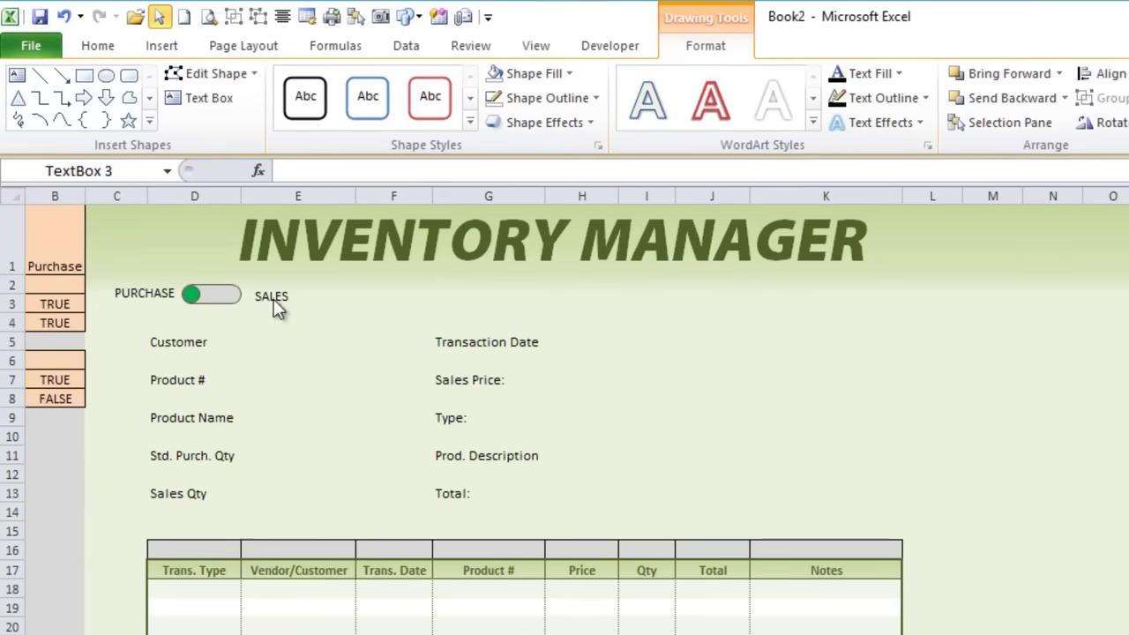
left_click_drag(341, 321, 101, 274)
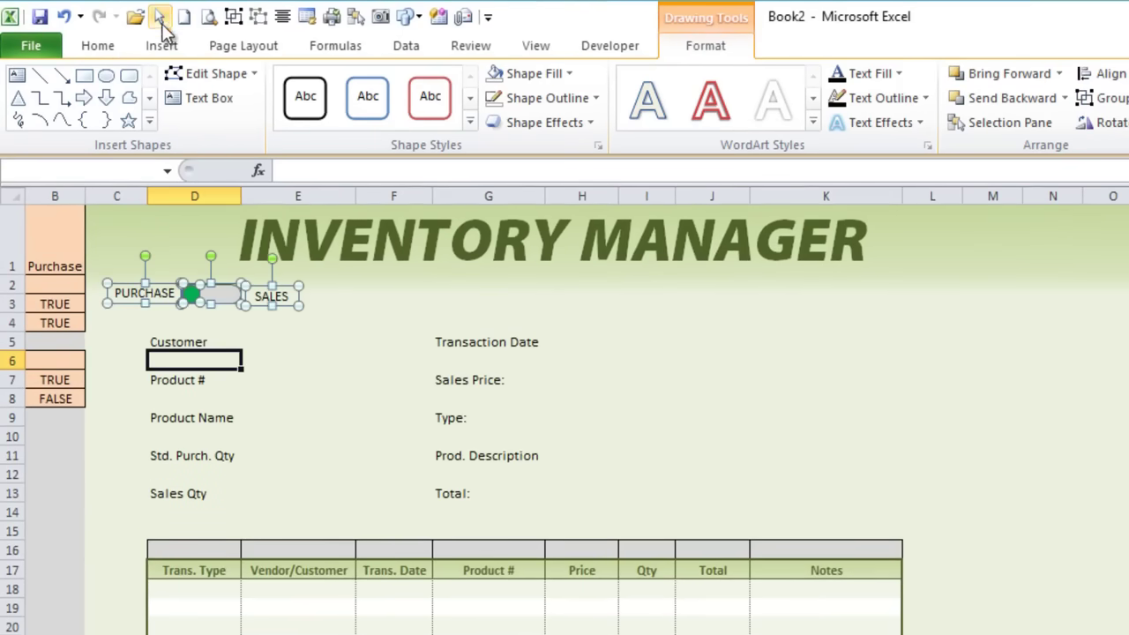
left_click_drag(191, 285, 243, 284)
left_click(196, 322)
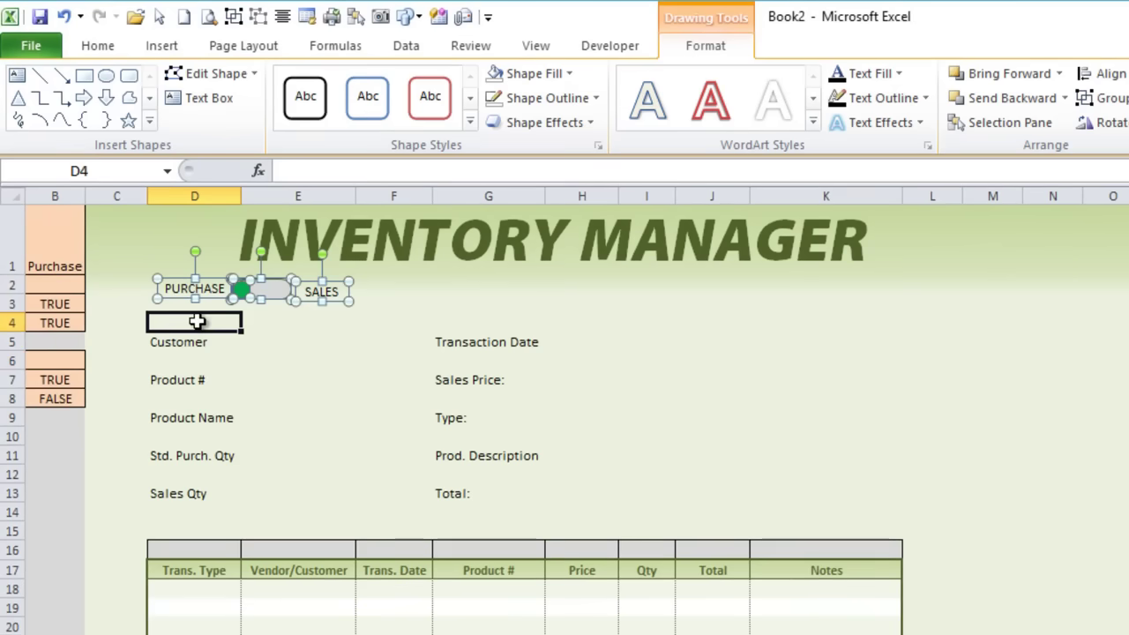
key("Escape")
left_click(454, 323)
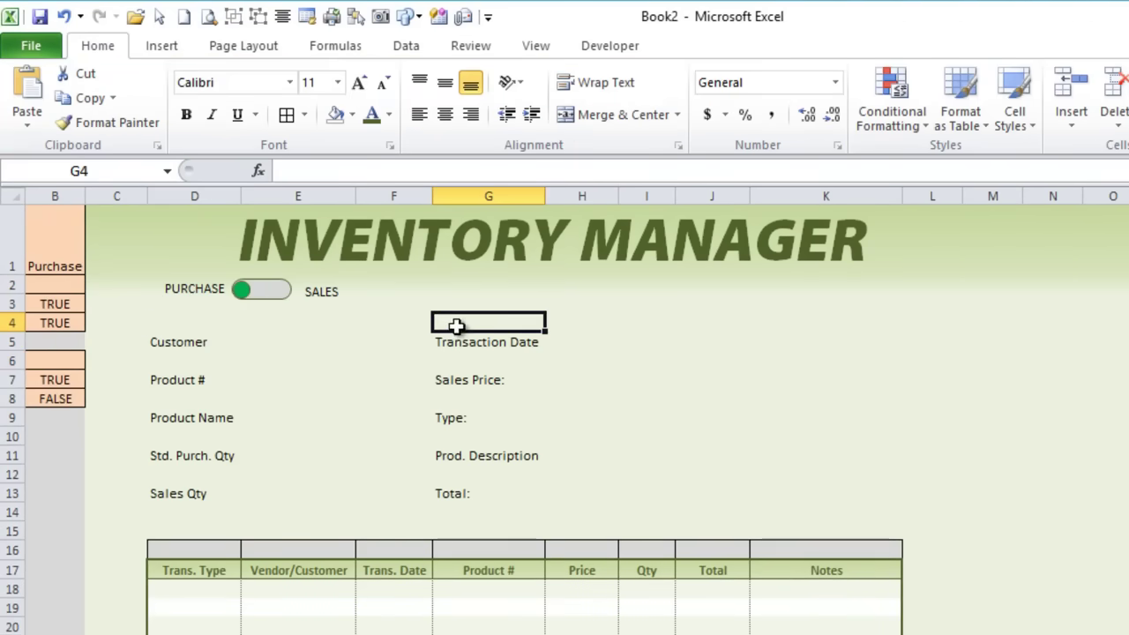
left_click_drag(401, 291, 804, 283)
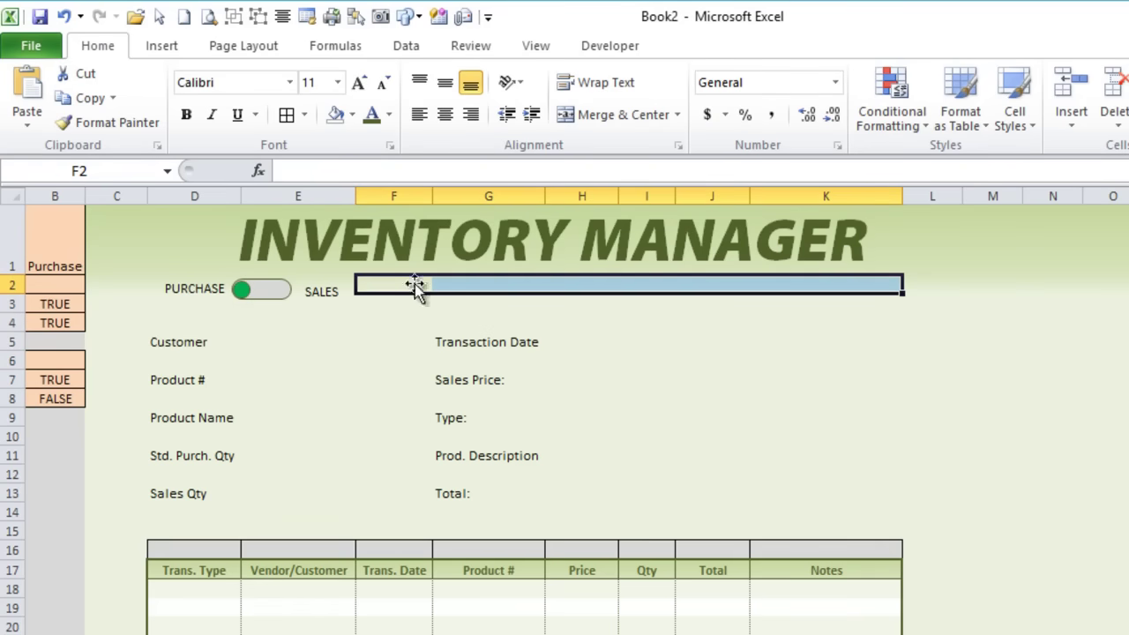
left_click(369, 323)
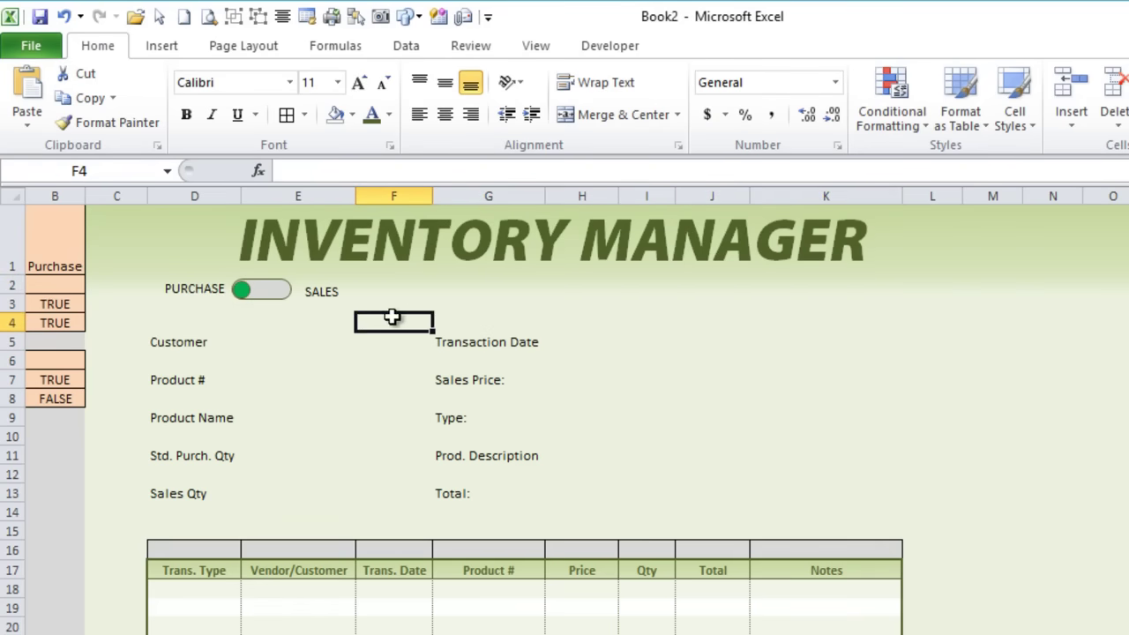
left_click(60, 261)
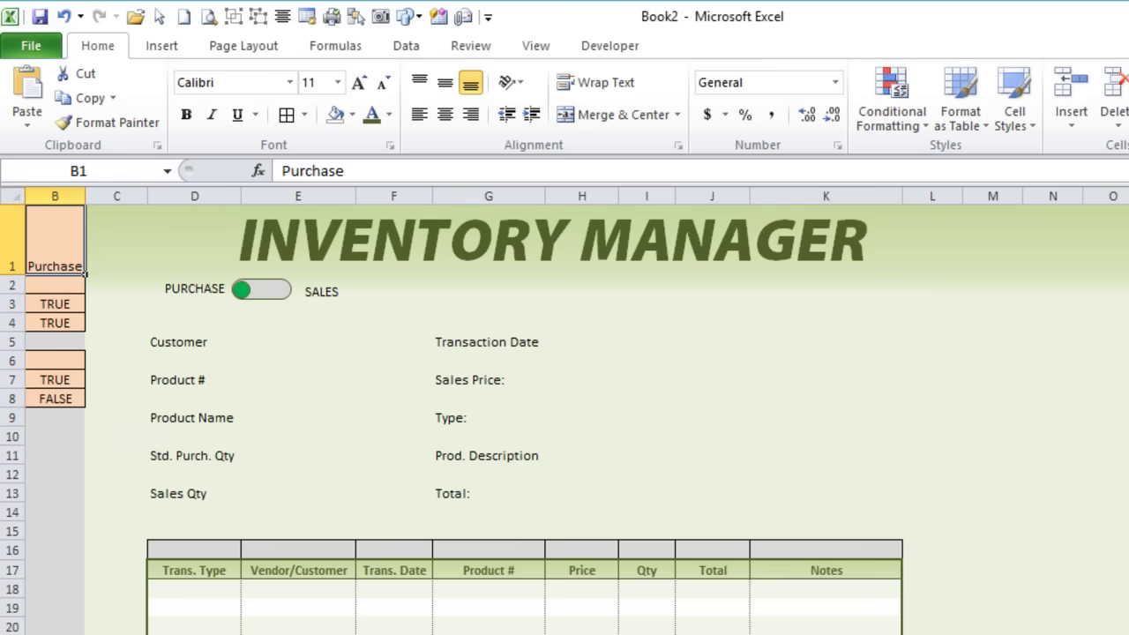
scroll(564, 397, "left", 1)
left_click(532, 323)
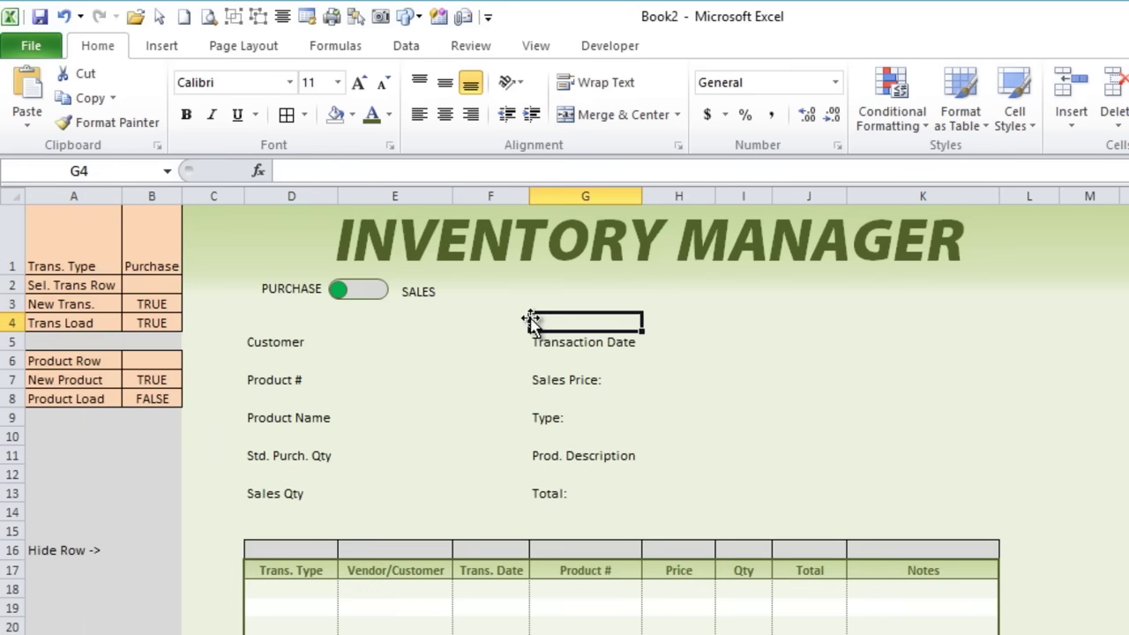
left_click(152, 255)
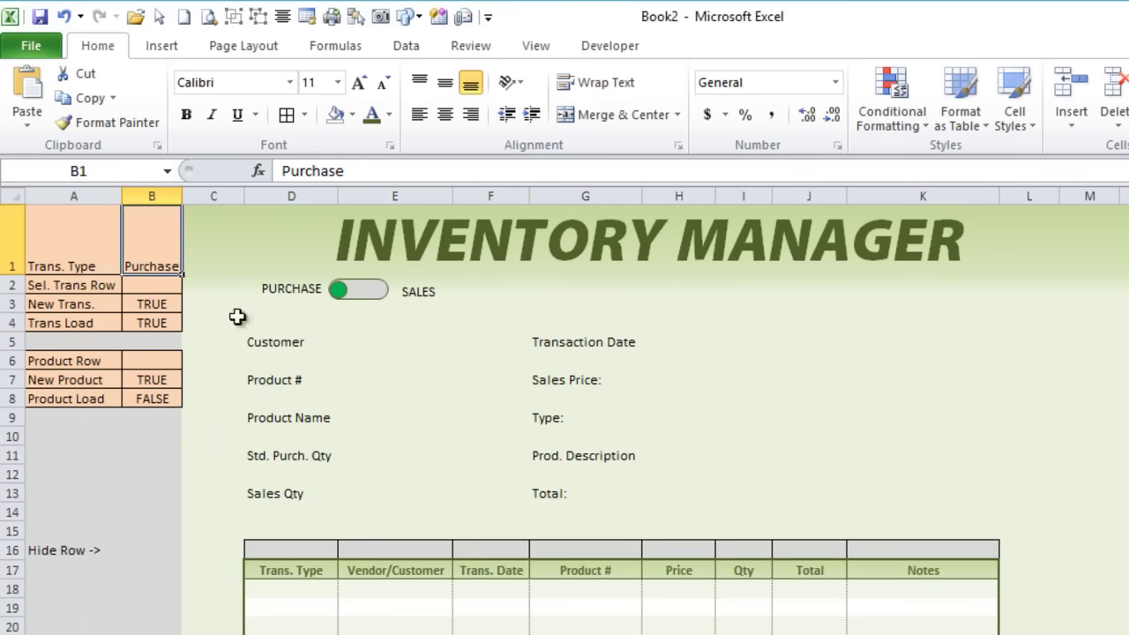
left_click(510, 323)
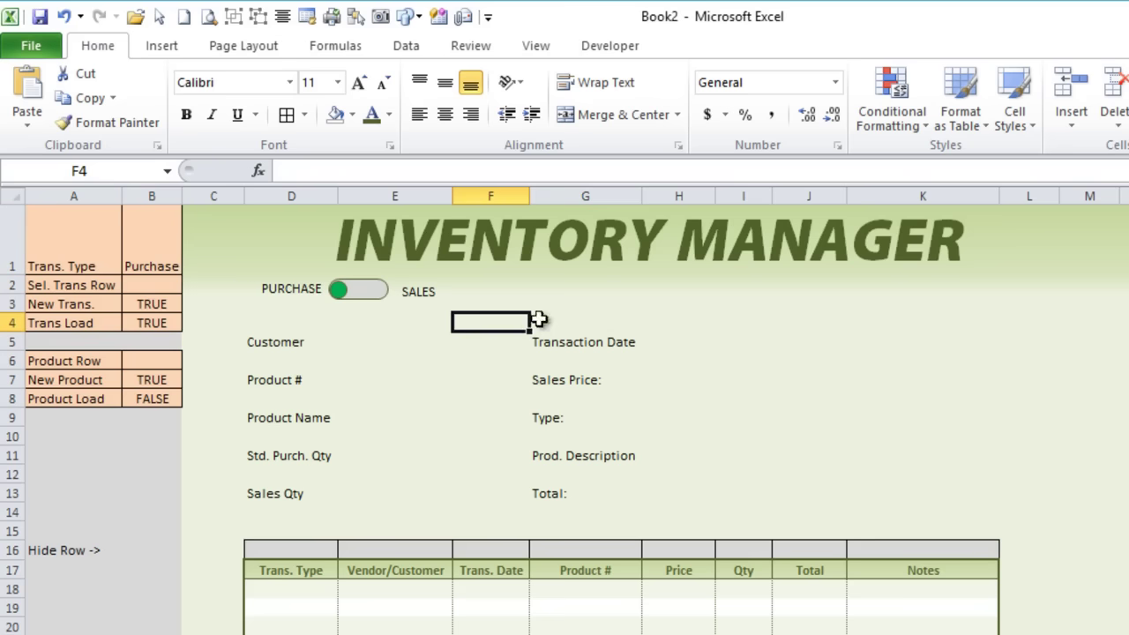
left_click(281, 328)
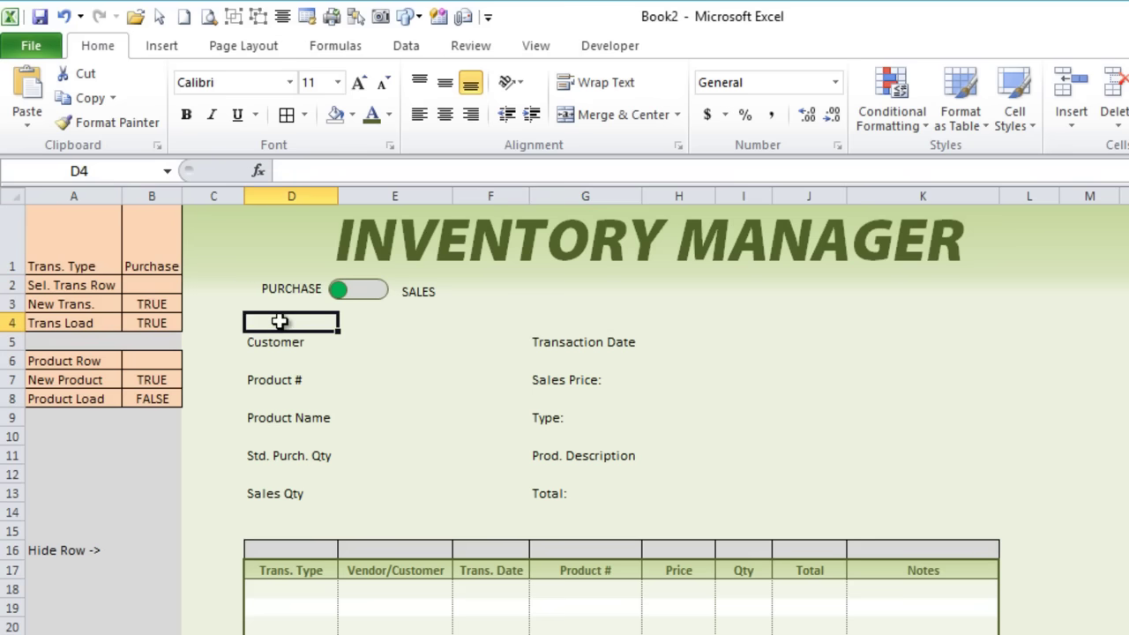
Enter =IF(B1="Purchase","PURCHASE TRANSACTION","SALES TRANSACTION") in cell F4 as the form's heading.
left_click(485, 324)
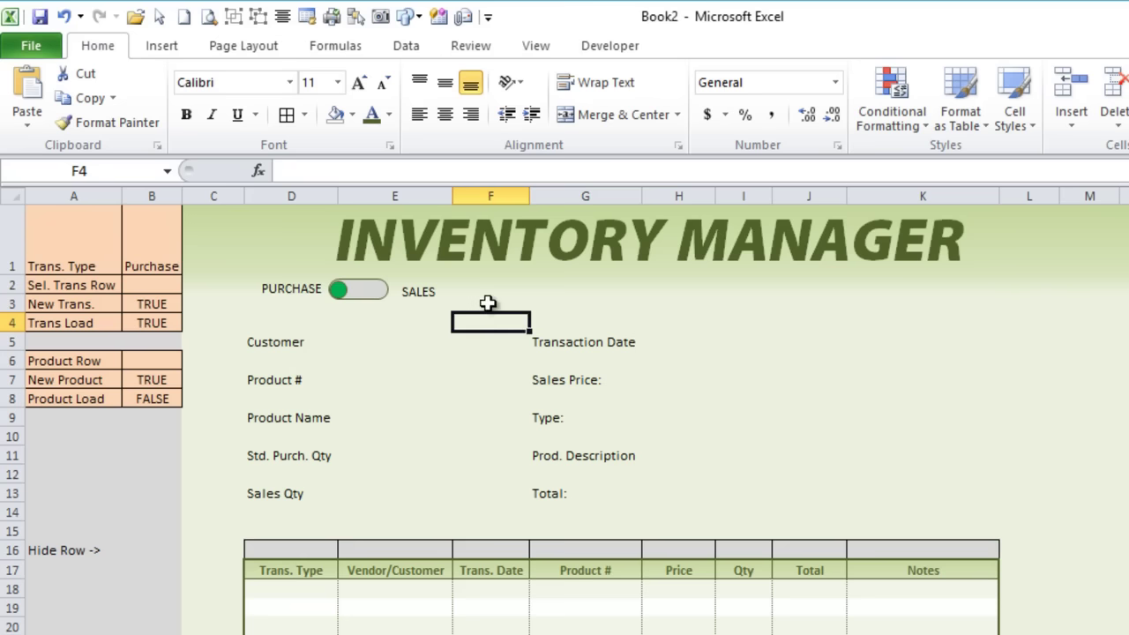
type("=")
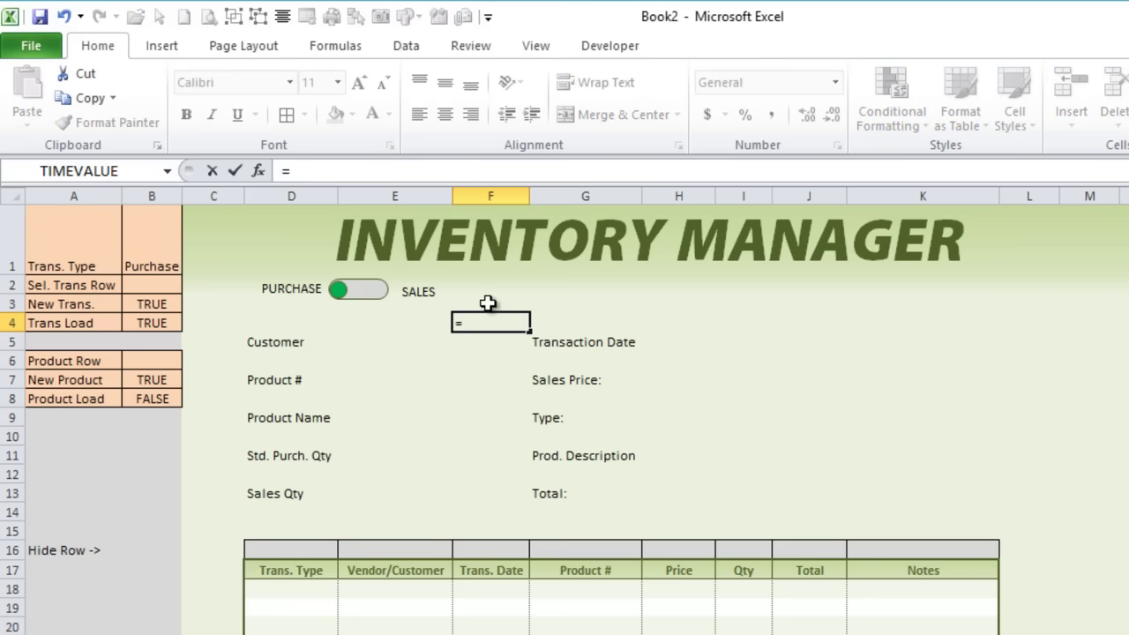
type("if(")
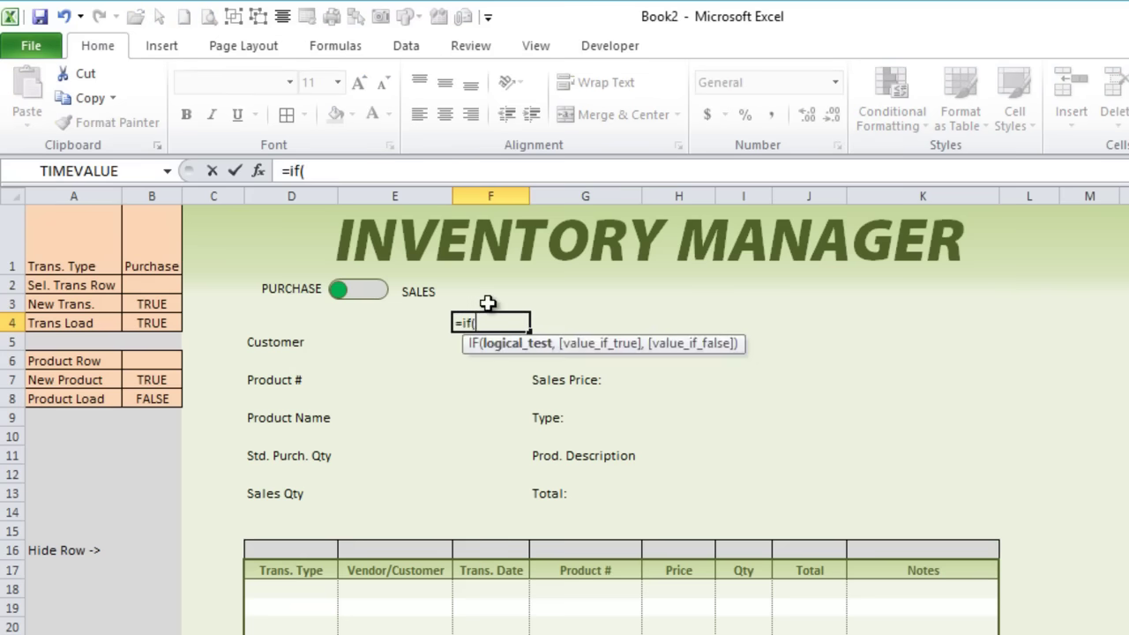
left_click(143, 256)
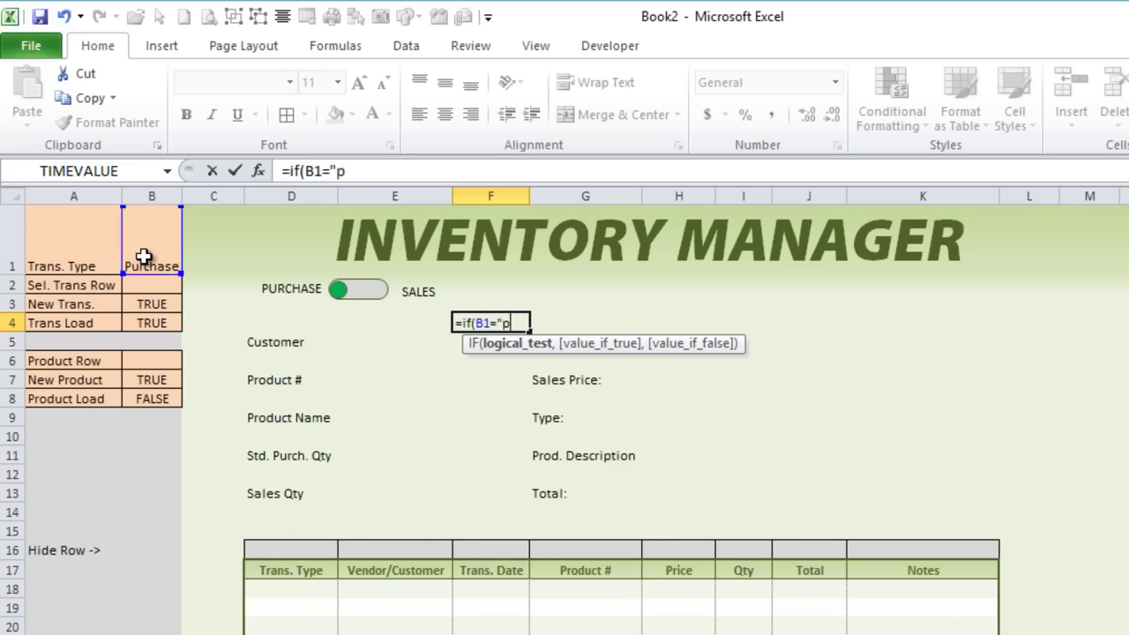
type("\"Purchase\",\"PURCHASE TRANSAC")
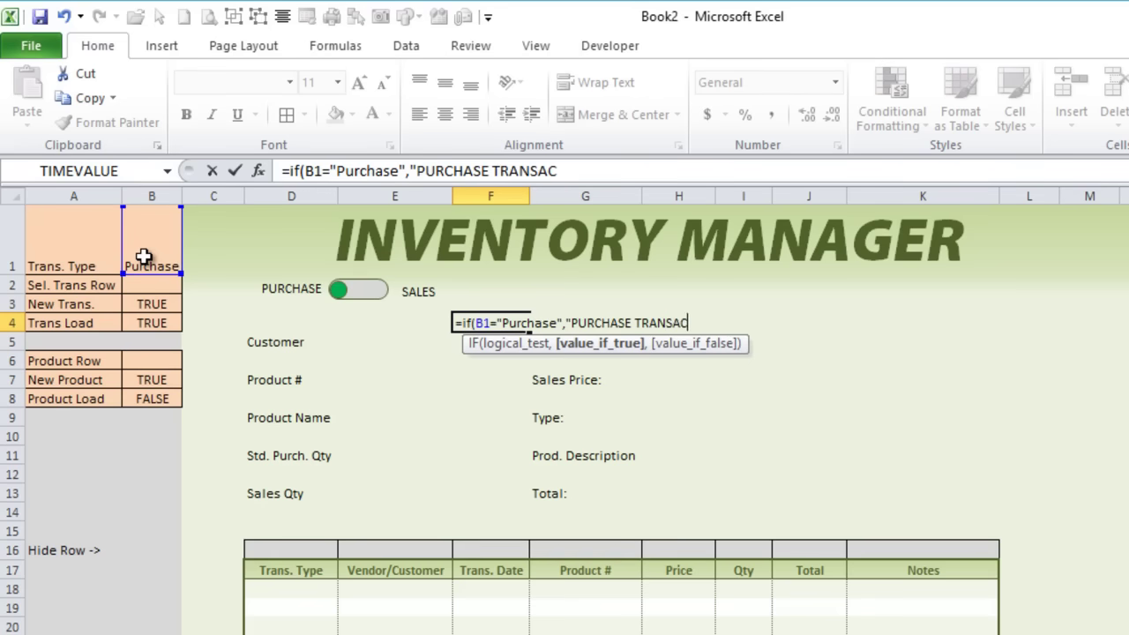
type(",\"SALES TRANSACTION\"")
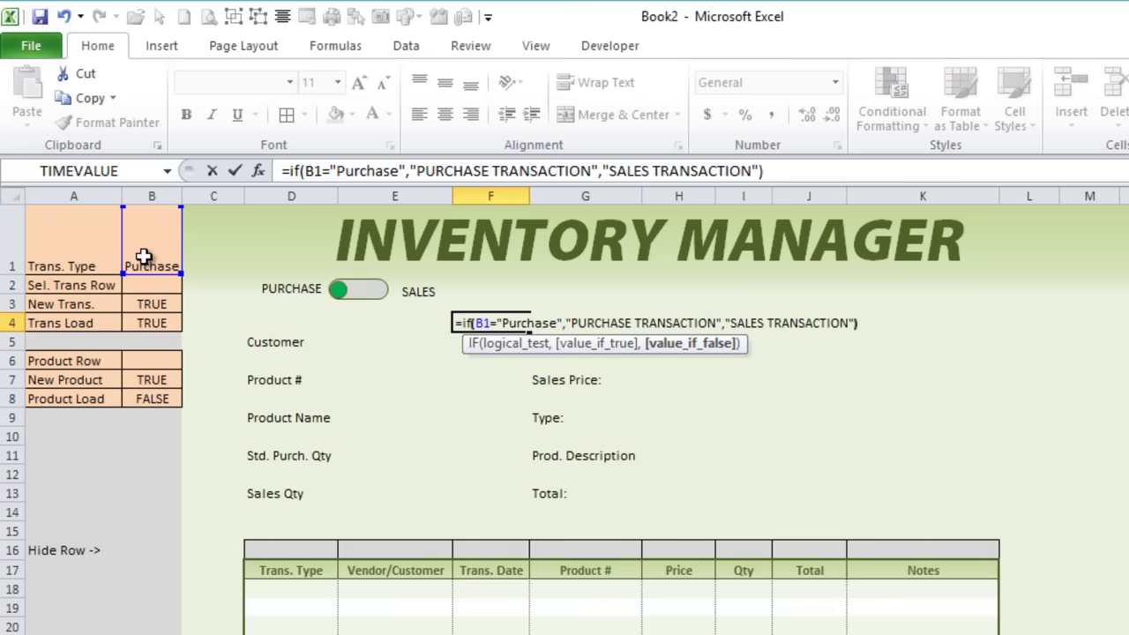
key("Return")
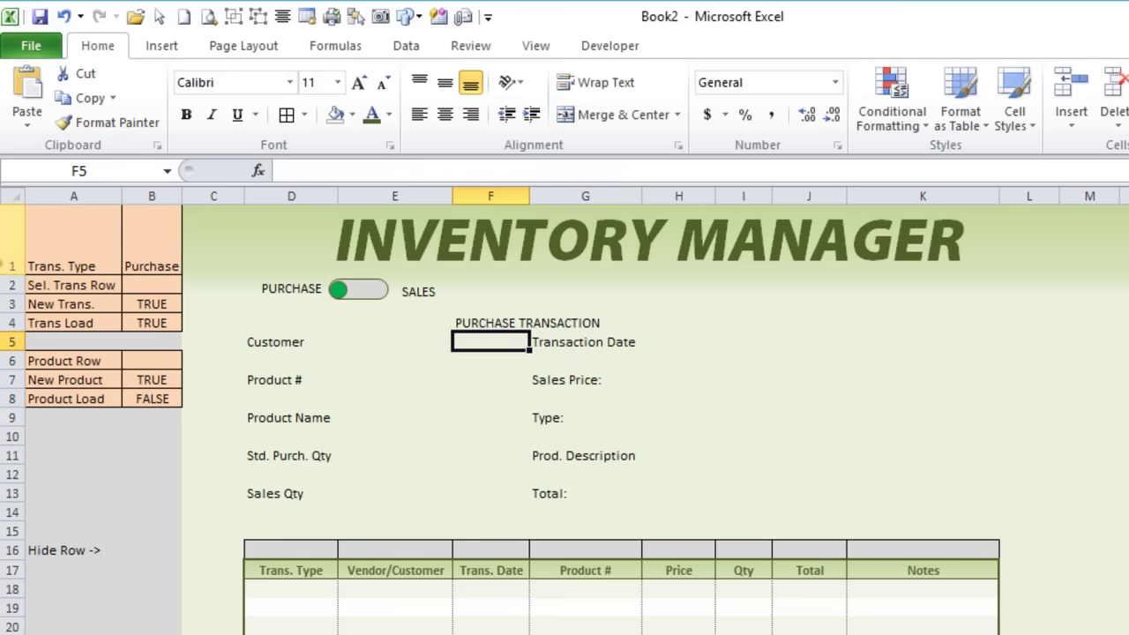
Make row 4 slightly taller and vertically centre the transaction heading in F4.
mouse_move(12, 334)
left_mouse_down()
mouse_move(11, 358)
mouse_move(12, 344)
left_mouse_up()
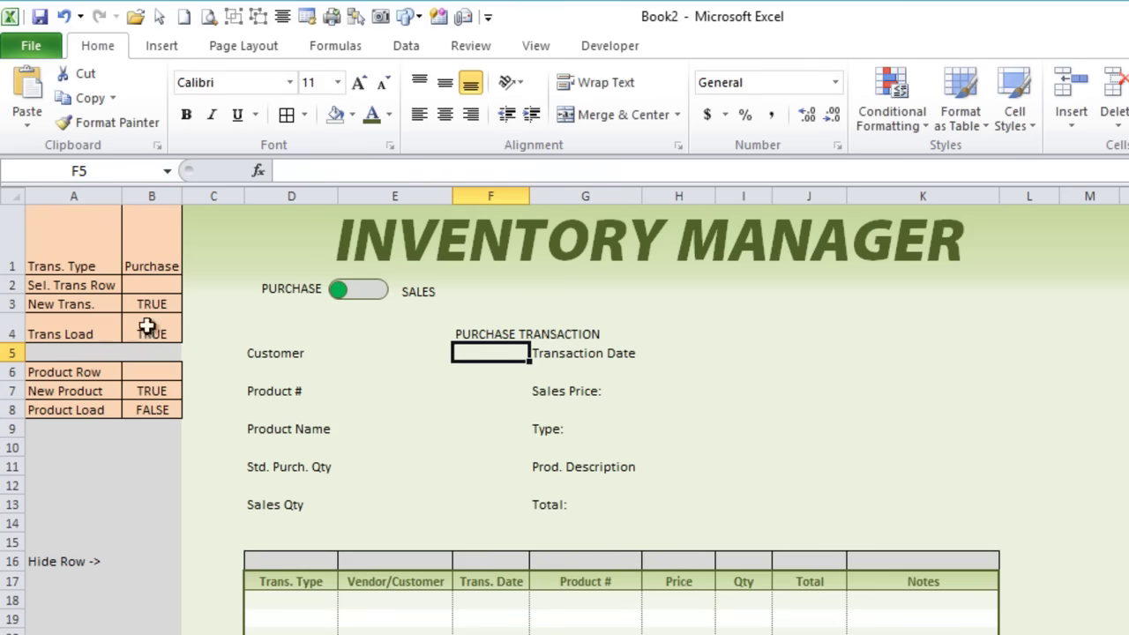
left_click(459, 325)
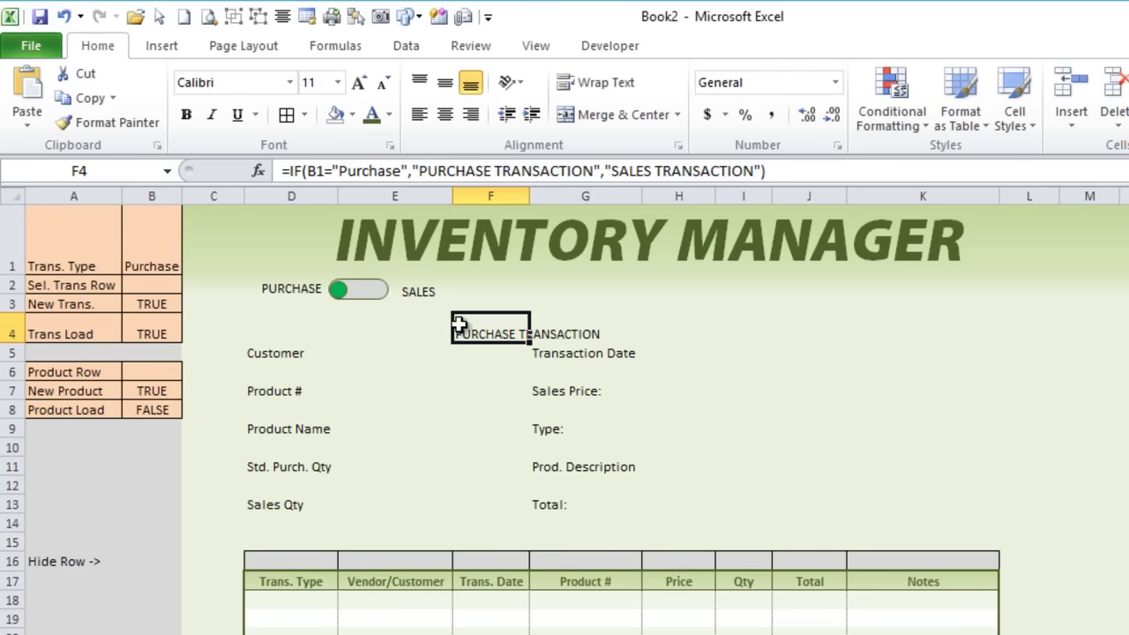
left_click(444, 82)
Enlarge the transaction heading in F4 to 16 pt and make it bold, italic and underlined.
left_click(358, 82)
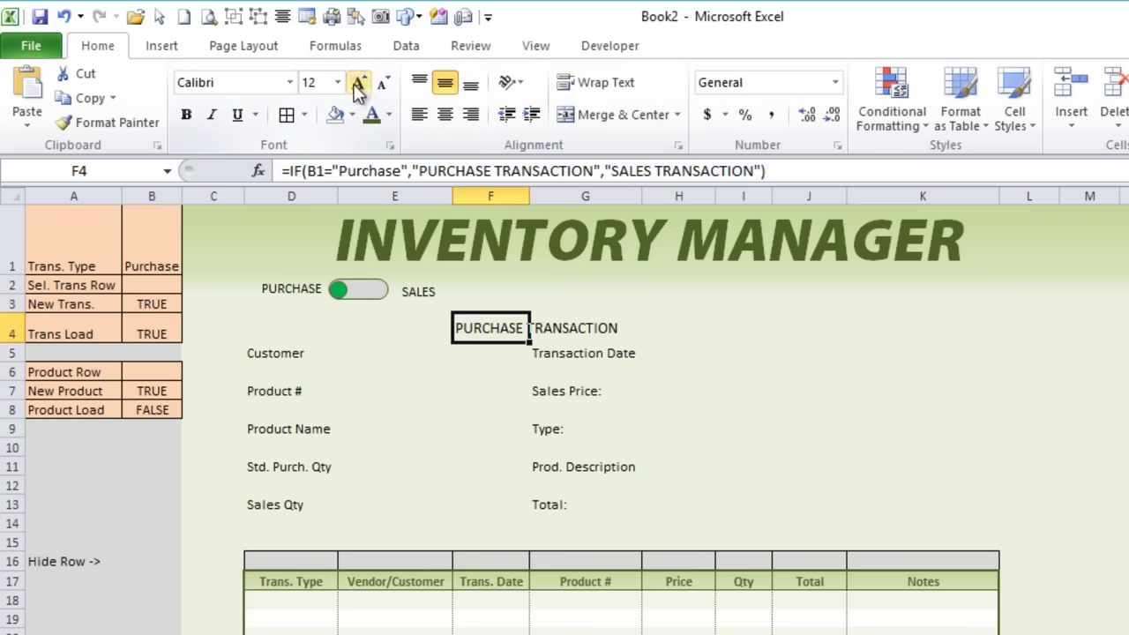
left_click(310, 82)
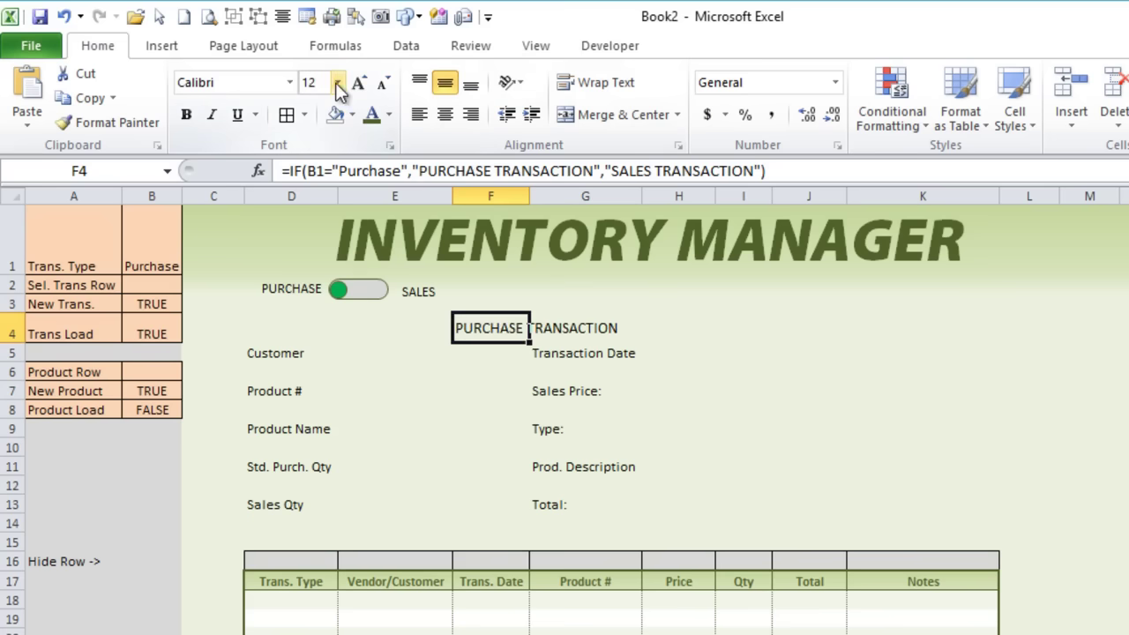
left_click(338, 82)
left_click(362, 86)
double_click(362, 87)
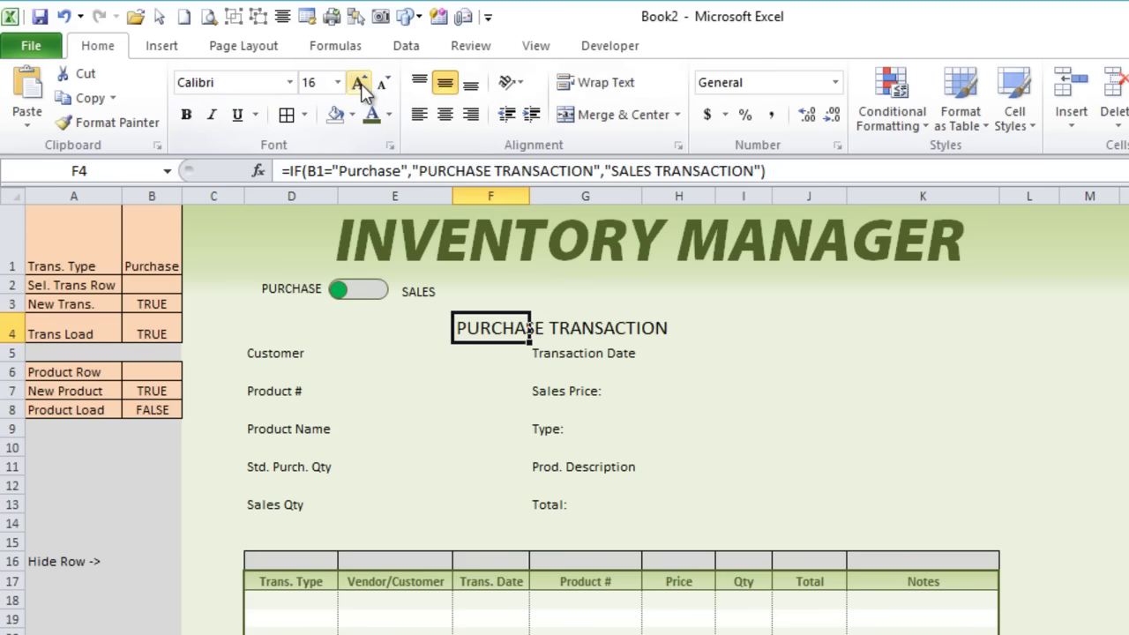
left_click(186, 116)
left_click(233, 118)
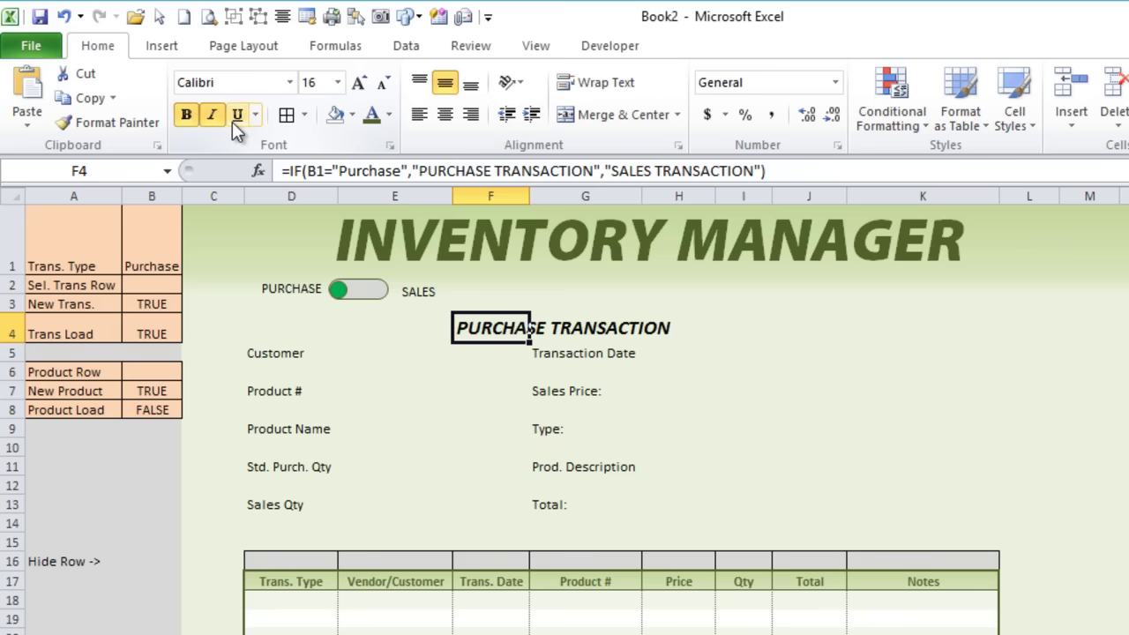
left_click(489, 414)
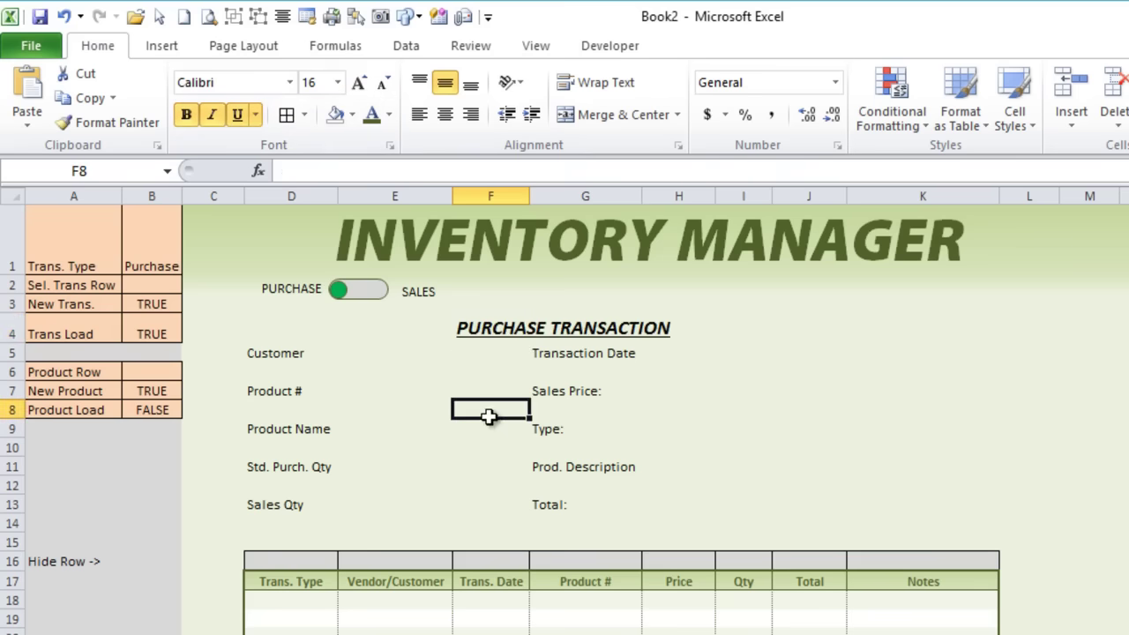
Change the Trans. Type value in B1 to Sales to test the heading formula.
left_click(463, 328)
left_click(172, 243)
type("SALES")
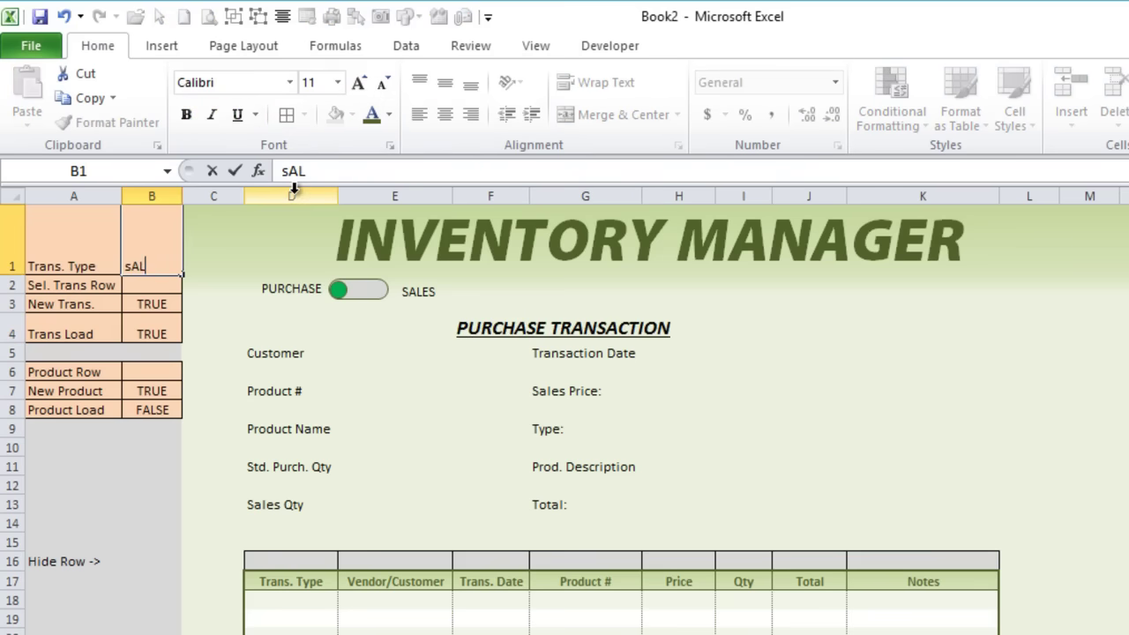
key("BackSpace")
key("BackSpace")
key("BackSpace")
key("BackSpace")
type("ales")
key("Return")
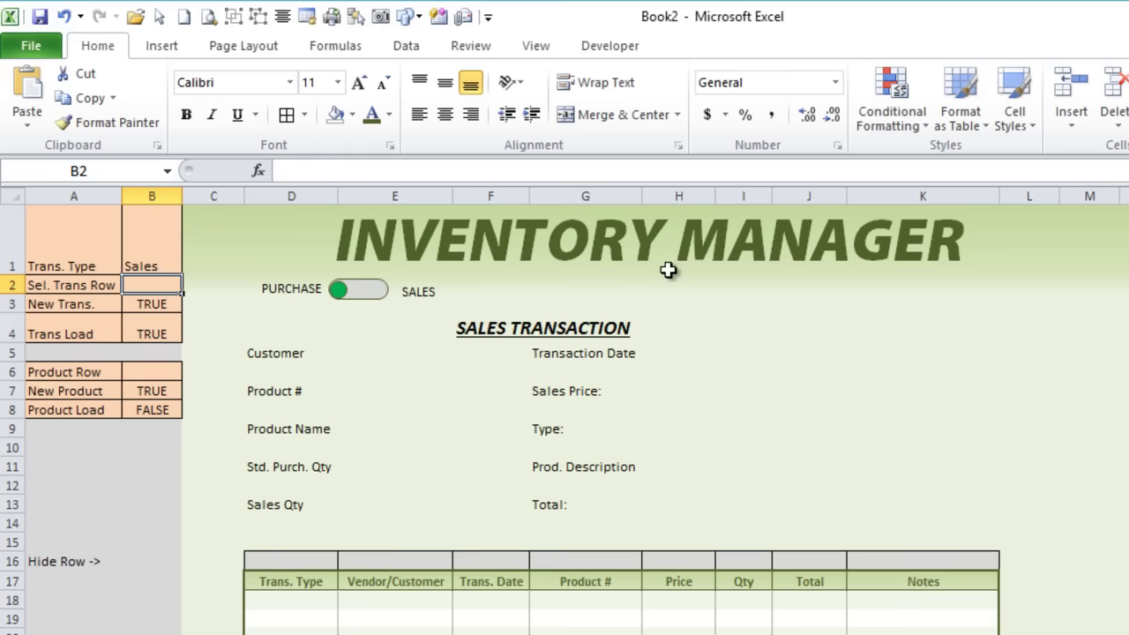
Increase the font size of the transaction heading in F4 to 18 pt.
left_click(487, 325)
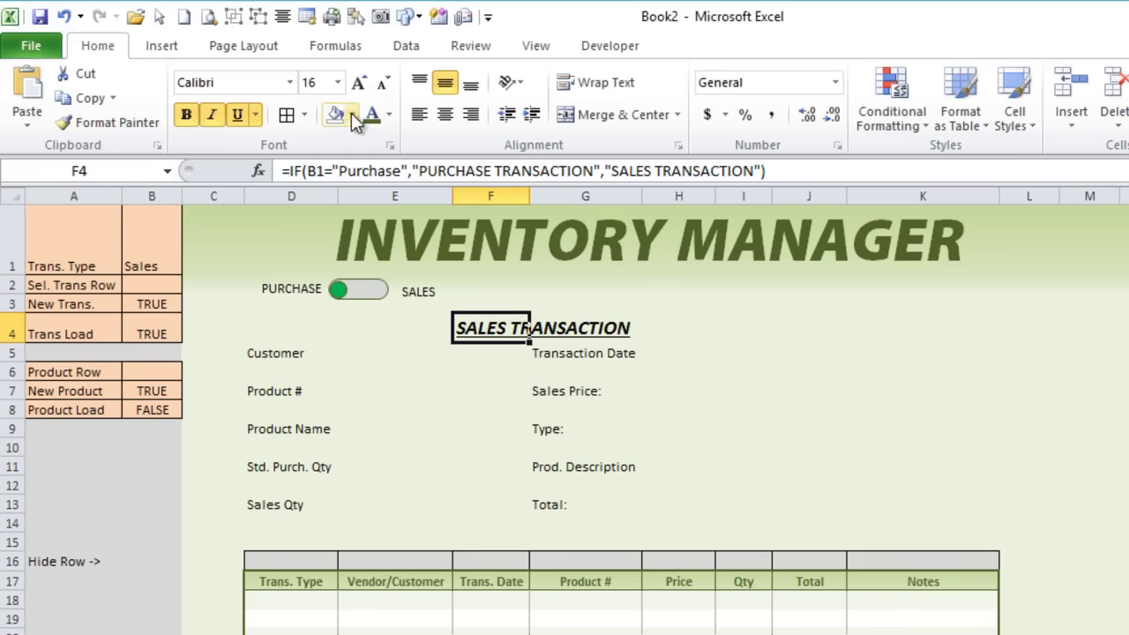
left_click(358, 82)
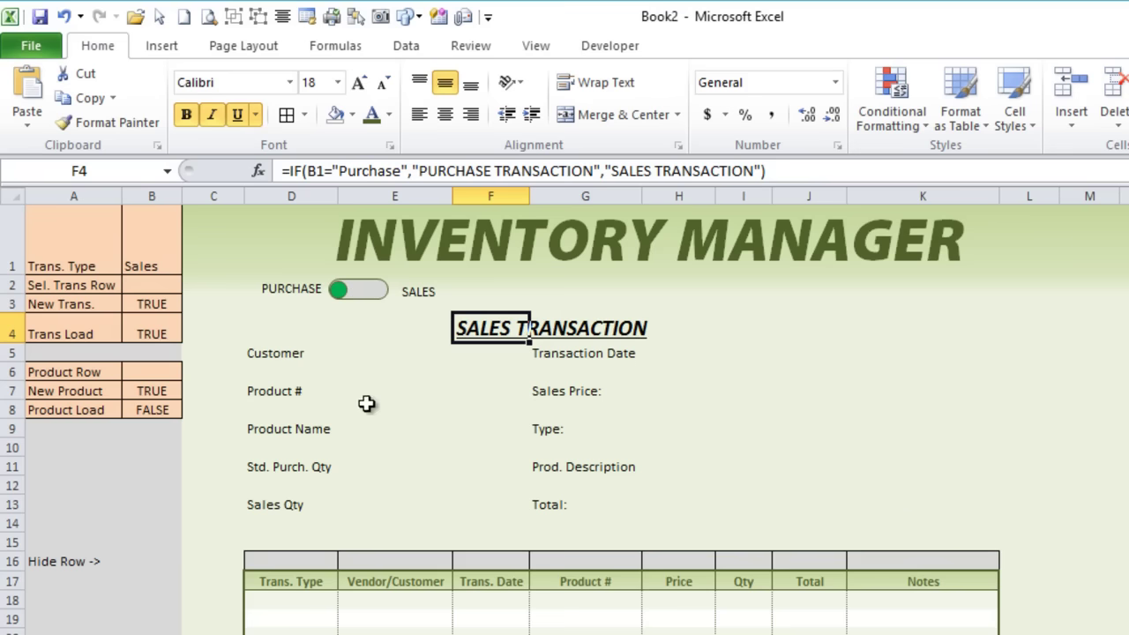
left_click(338, 291, "ctrl")
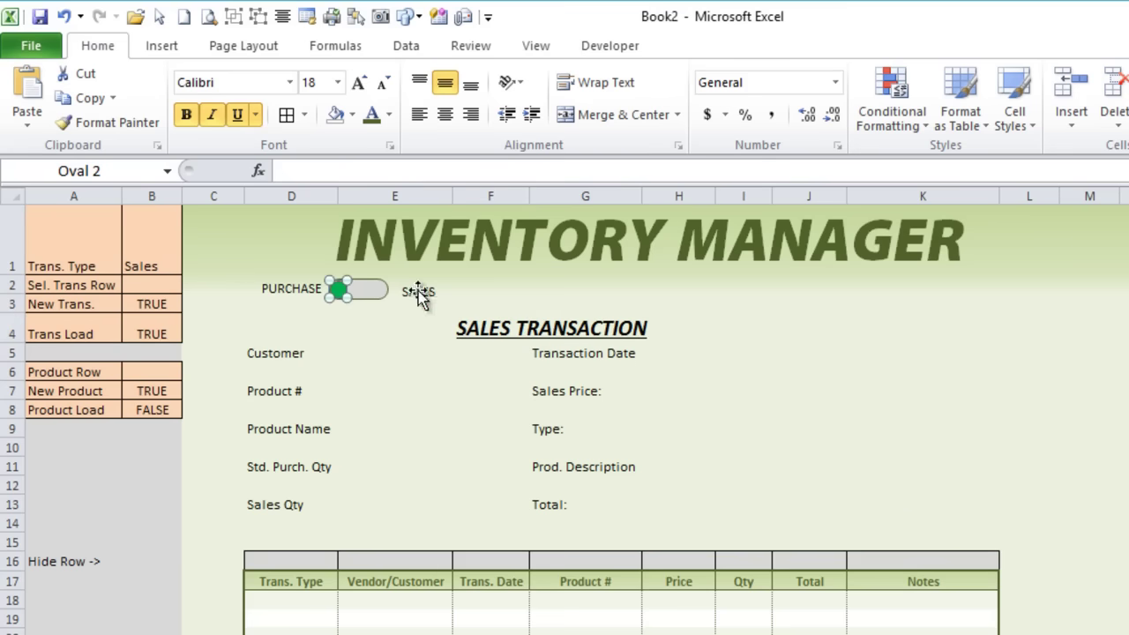
left_click(429, 368)
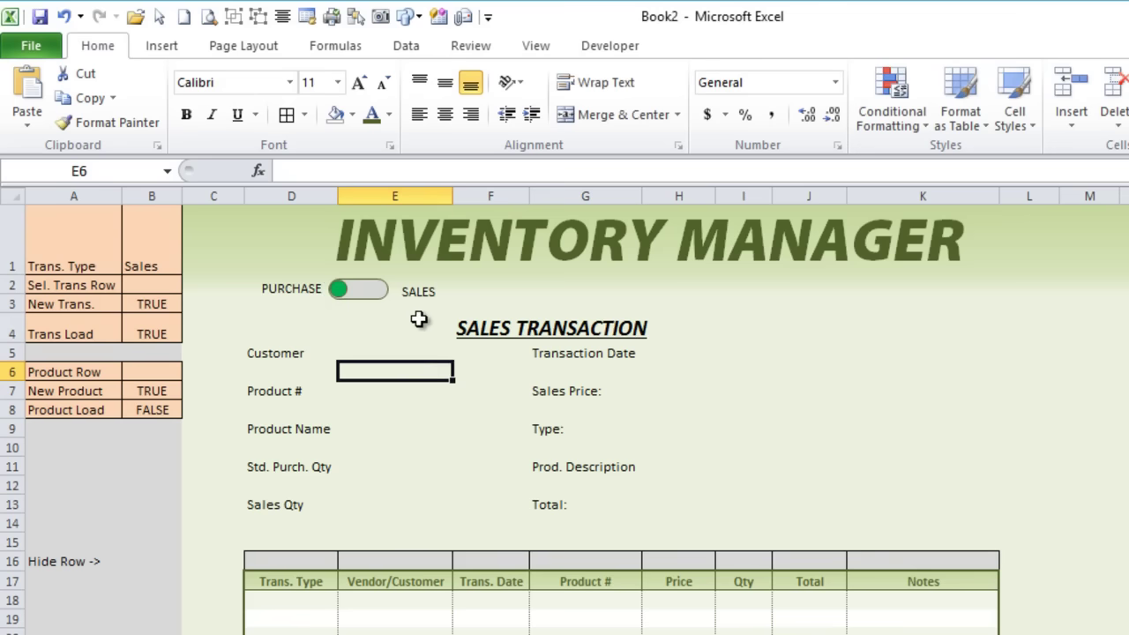
left_click(612, 49)
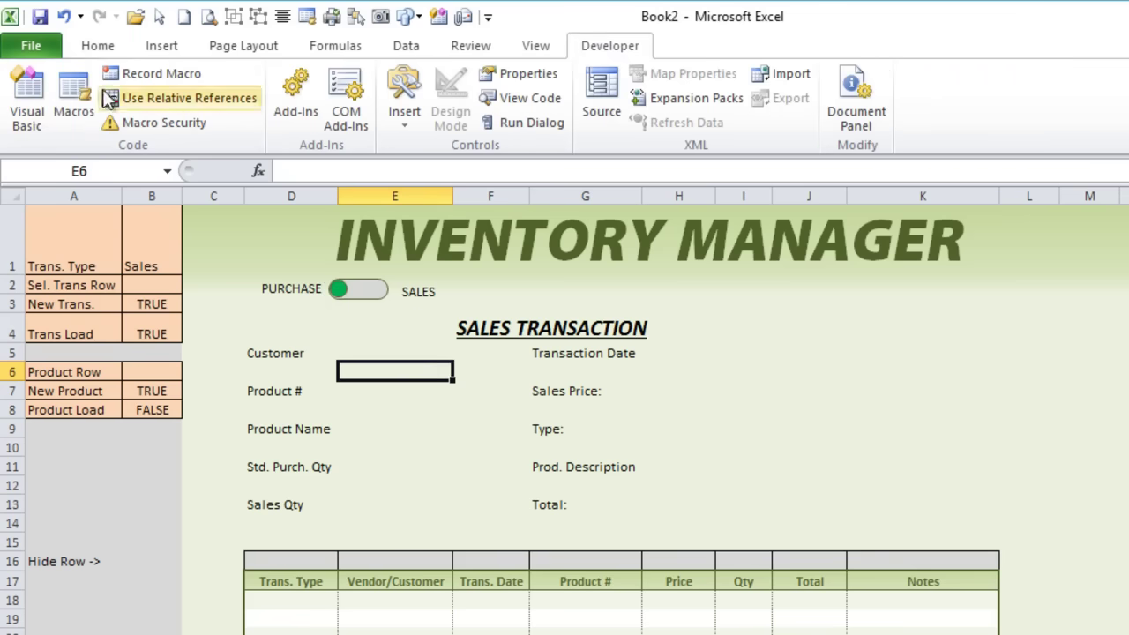
left_click(31, 101)
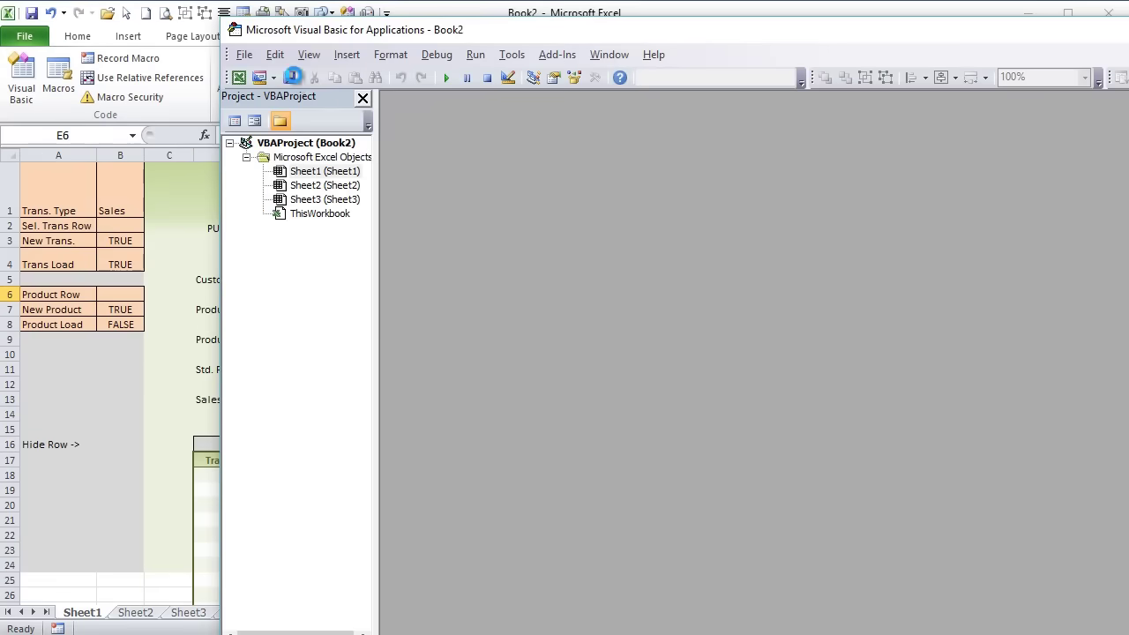
key("alt+F11")
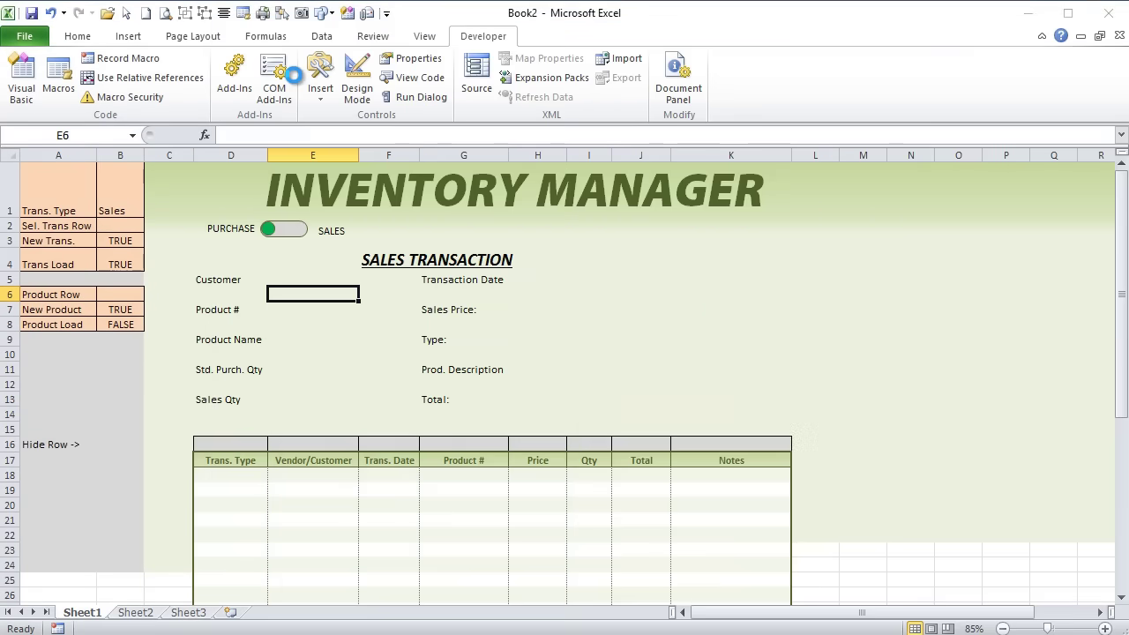
Save the workbook in the Inventory Management folder under the file name Inventory_Manager and choose its file type.
key("ctrl+s")
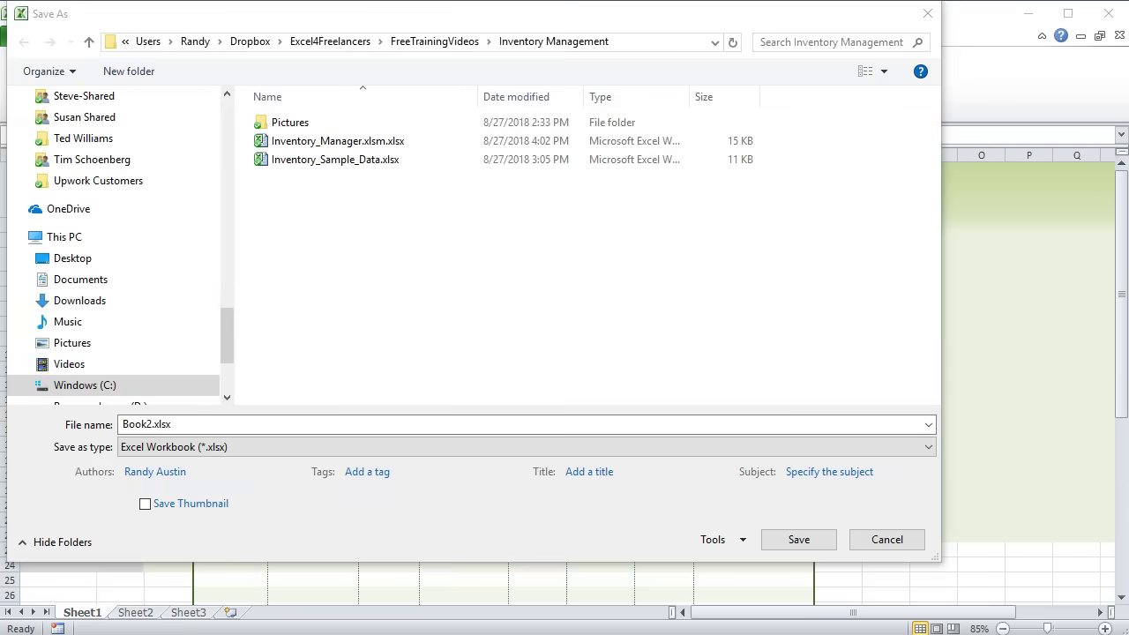
left_click(211, 424)
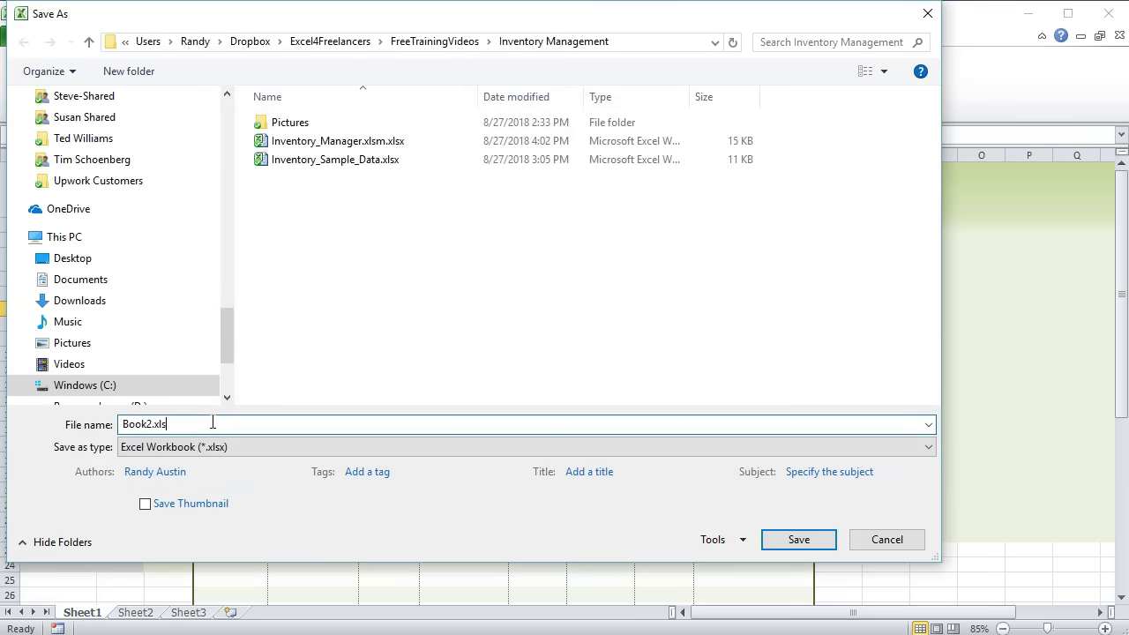
key("BackSpace")
key("BackSpace")
key("BackSpace")
key("BackSpace")
key("BackSpace")
key("BackSpace")
key("BackSpace")
key("BackSpace")
key("BackSpace")
type("IOn")
key("BackSpace")
type("nvend")
key("BackSpace")
type("tory_Manager")
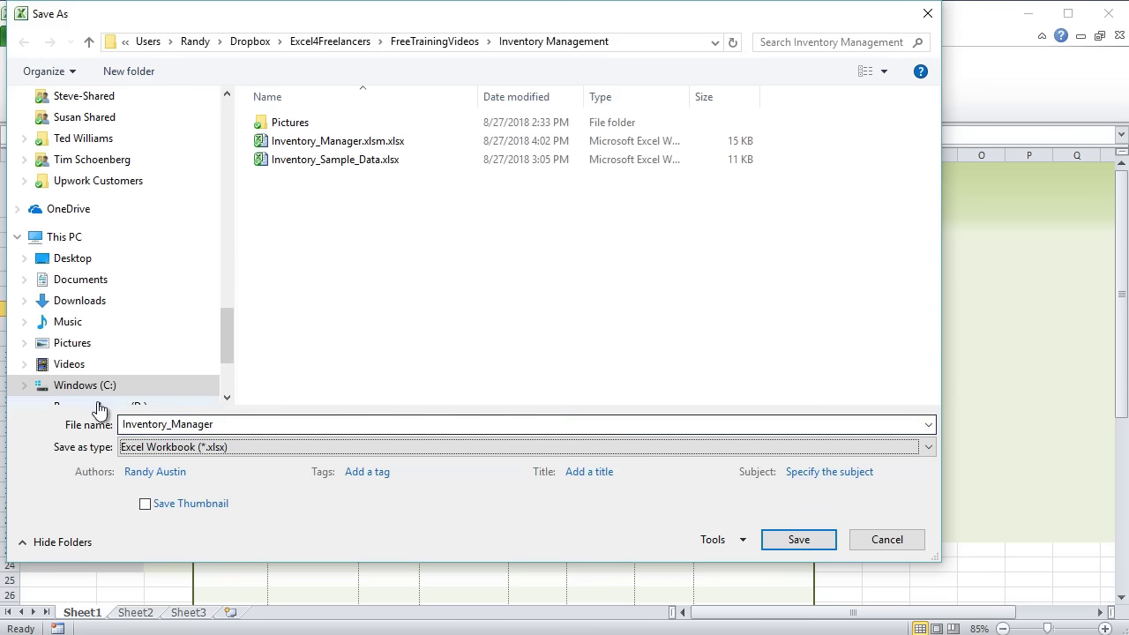
left_click(167, 450)
left_click(168, 477)
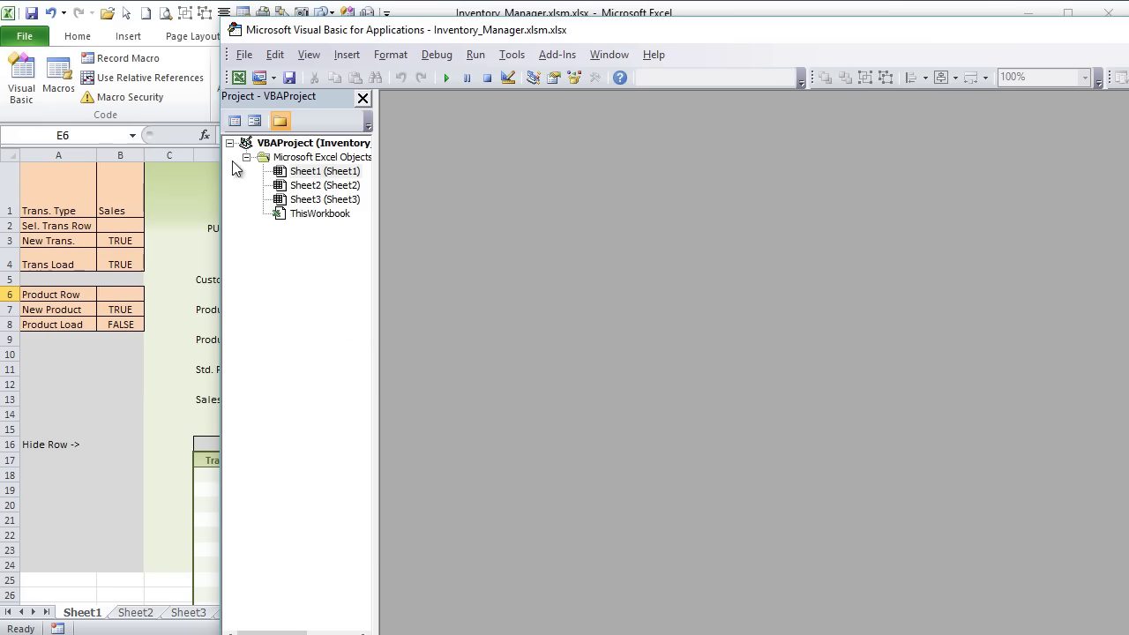
Insert a new standard module into the workbook's project in the Visual Basic editor.
right_click(298, 179)
mouse_move(241, 252)
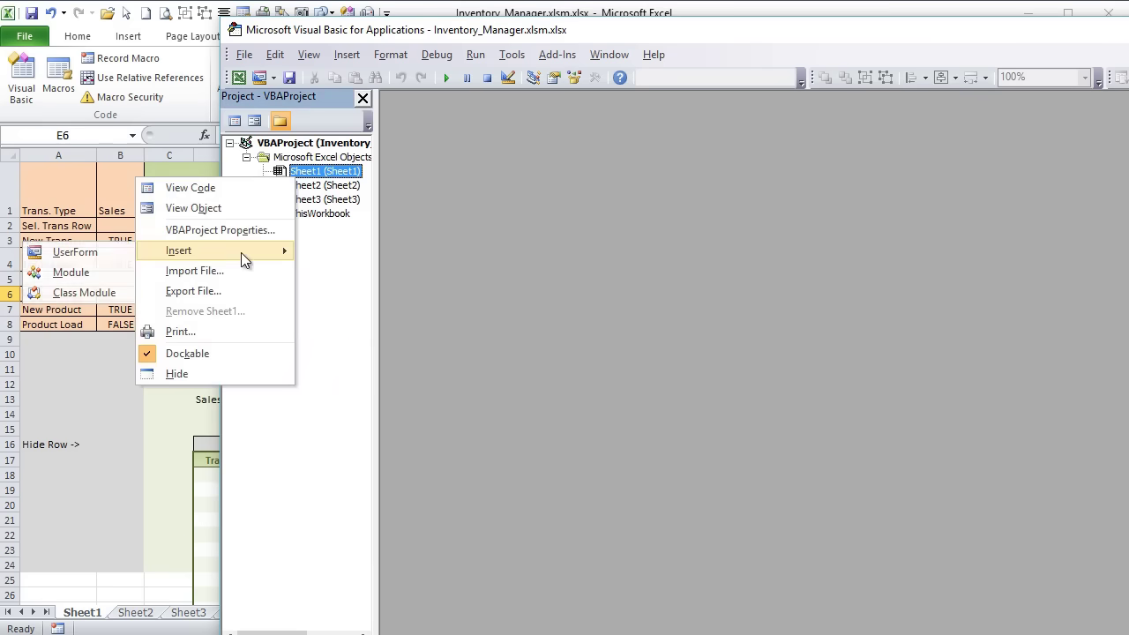
left_click(89, 266)
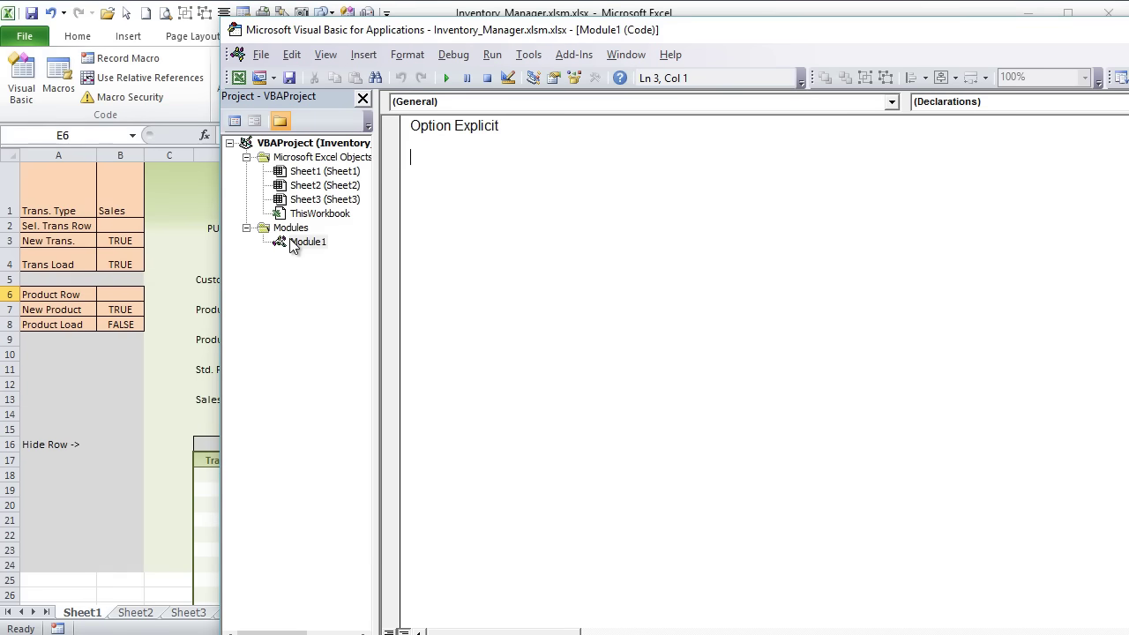
Reposition the Visual Basic editor window over the worksheet so the full width of its code area is on screen.
left_click_drag(1023, 39, 798, 13)
left_click_drag(1020, 126, 1094, 126)
left_click_drag(883, 7, 902, 23)
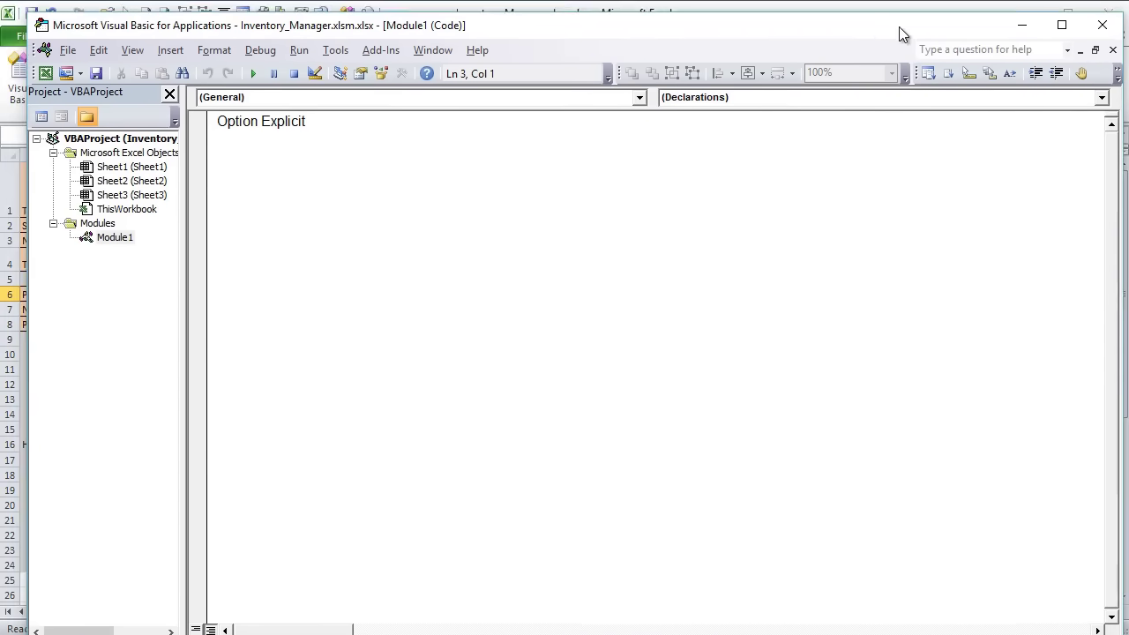
Rename the new module Module1 as Sheet_Macros.
left_click(353, 63)
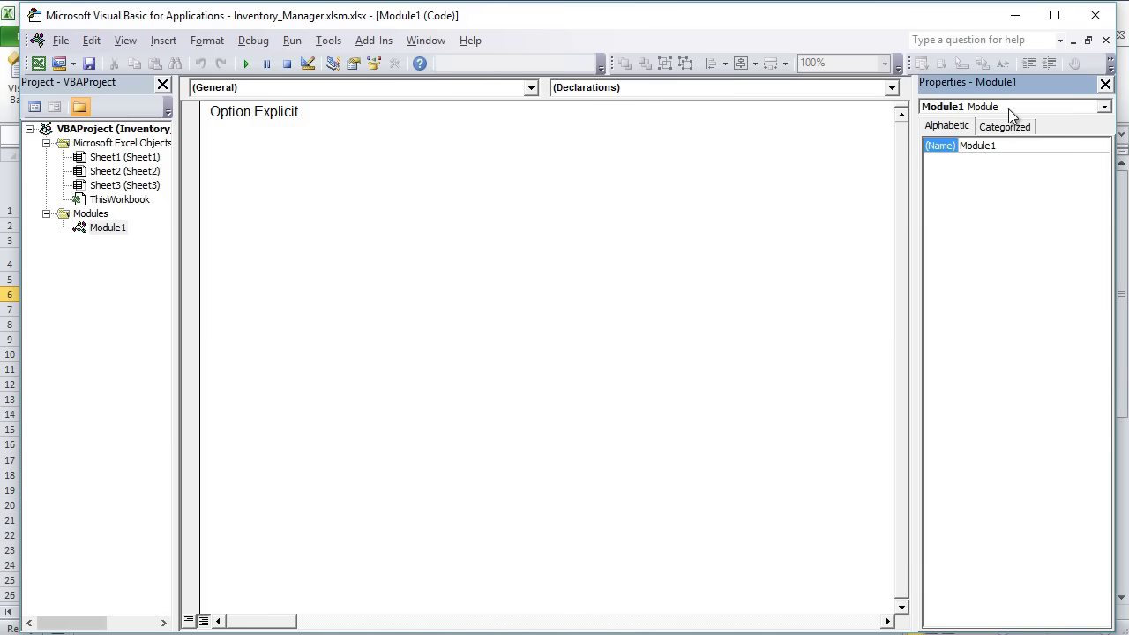
double_click(1011, 145)
type("Inv")
key("BackSpace")
key("BackSpace")
key("BackSpace")
type("Sheet_Macros")
key("Return")
Declare an empty procedure named MoveBtn below Option Explicit in the Sheet_Macros module.
left_click(293, 148)
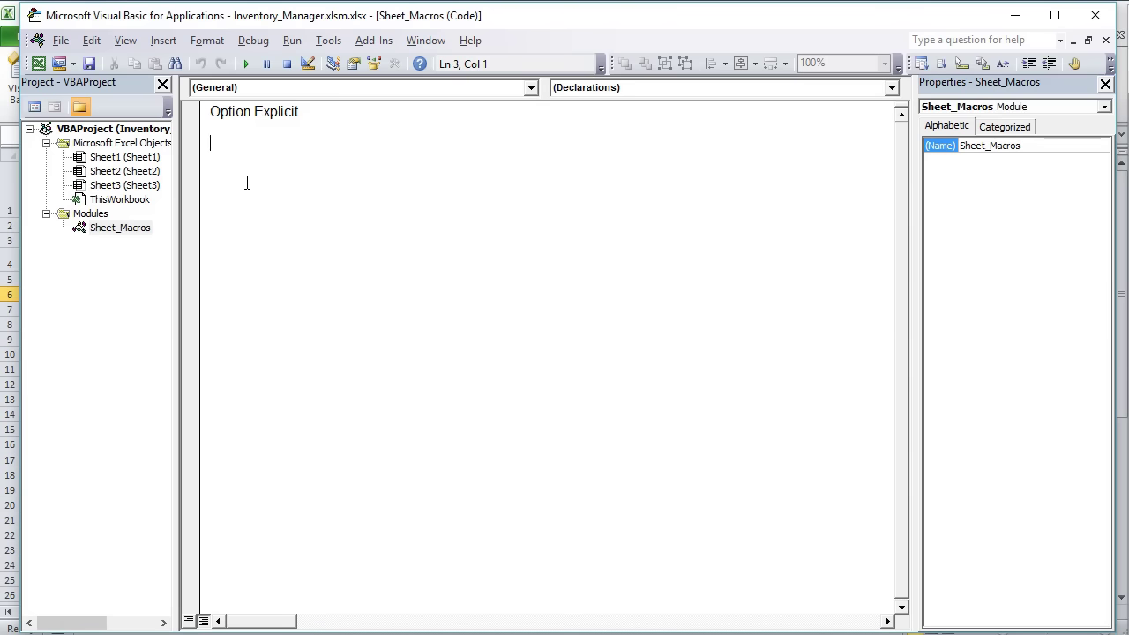
type("Sub MoveMt")
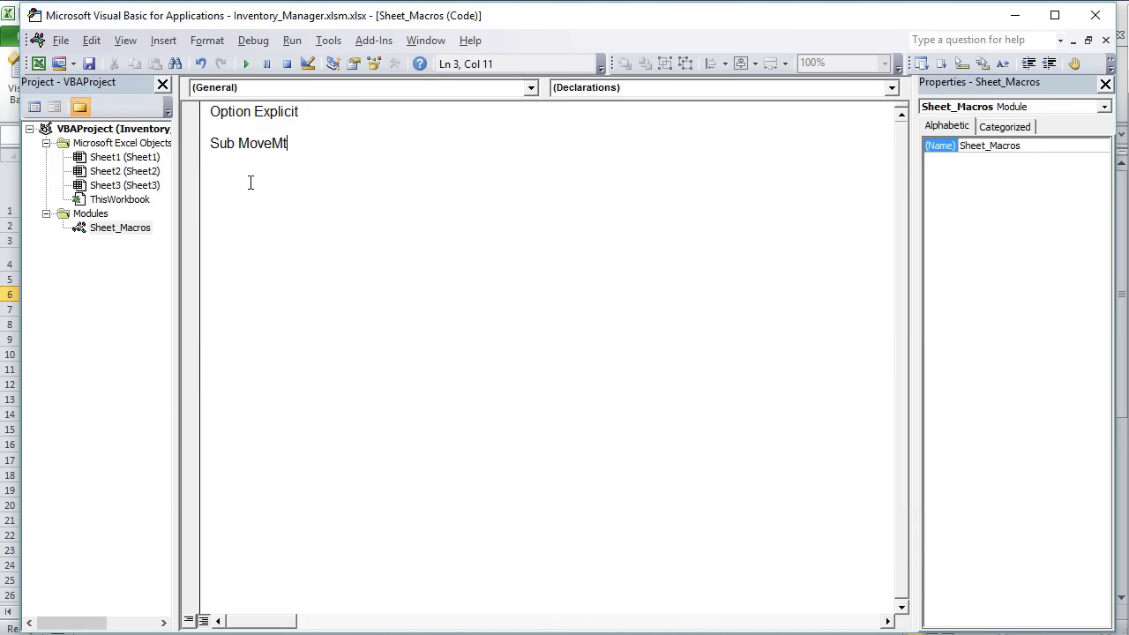
key("BackSpace")
key("BackSpace")
type("Btn")
key("Return")
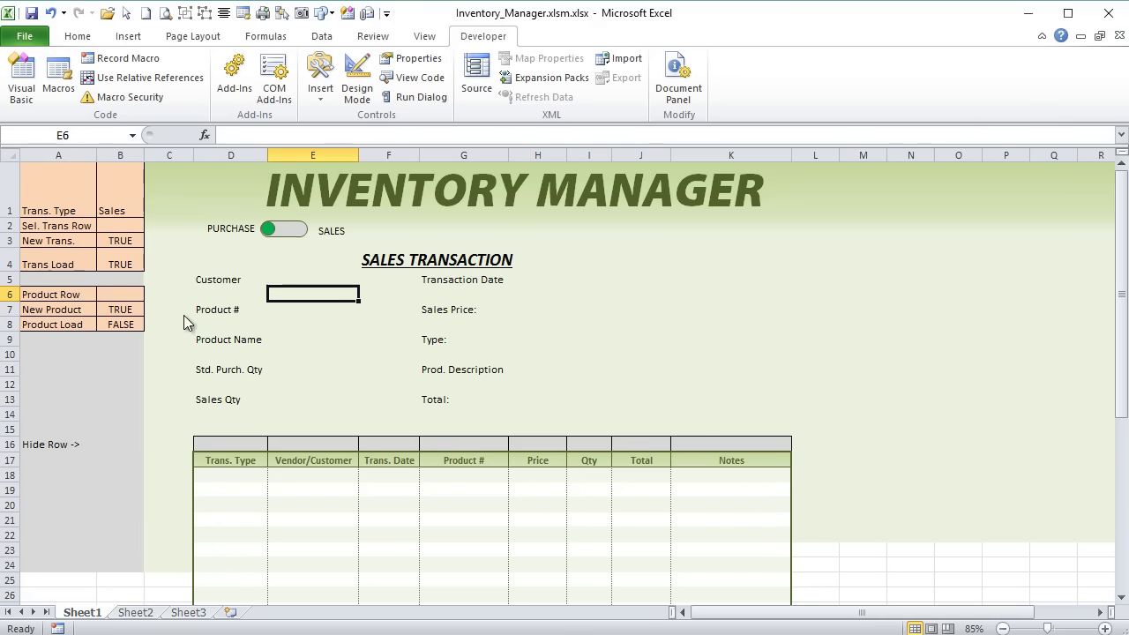
Name the green circle of the PURCHASE/SALES toggle on the worksheet MoveBtn.
left_click(267, 231)
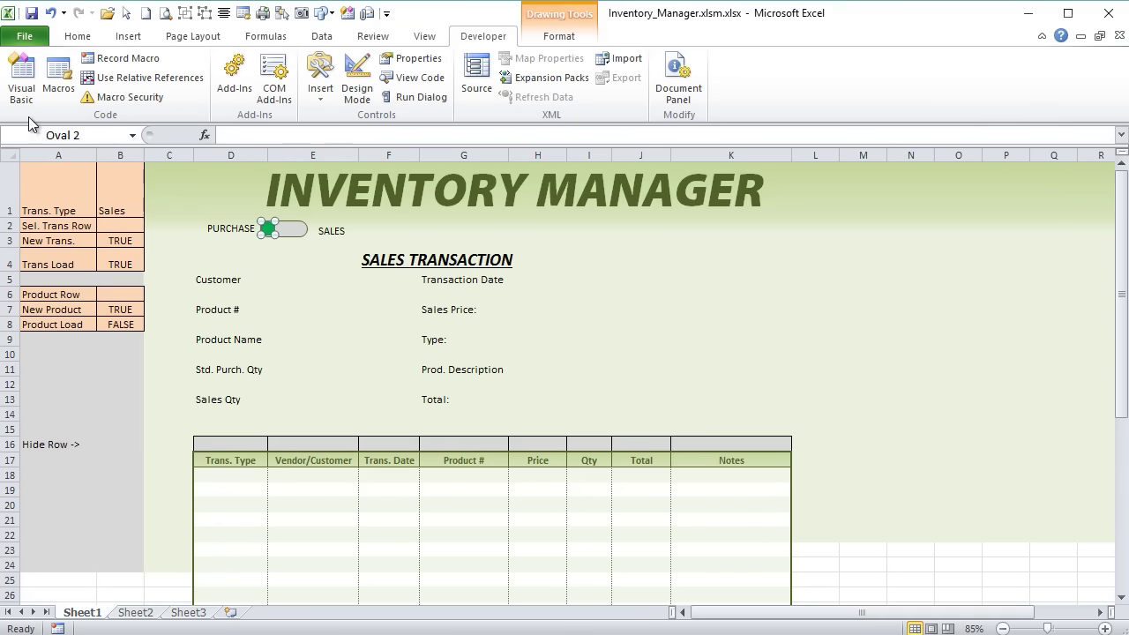
left_click(114, 137)
type("MoveBtn")
key("Return")
Return to the Visual Basic editor and add a With Sheet1 … End With block inside the MoveBtn procedure.
key("alt+F11")
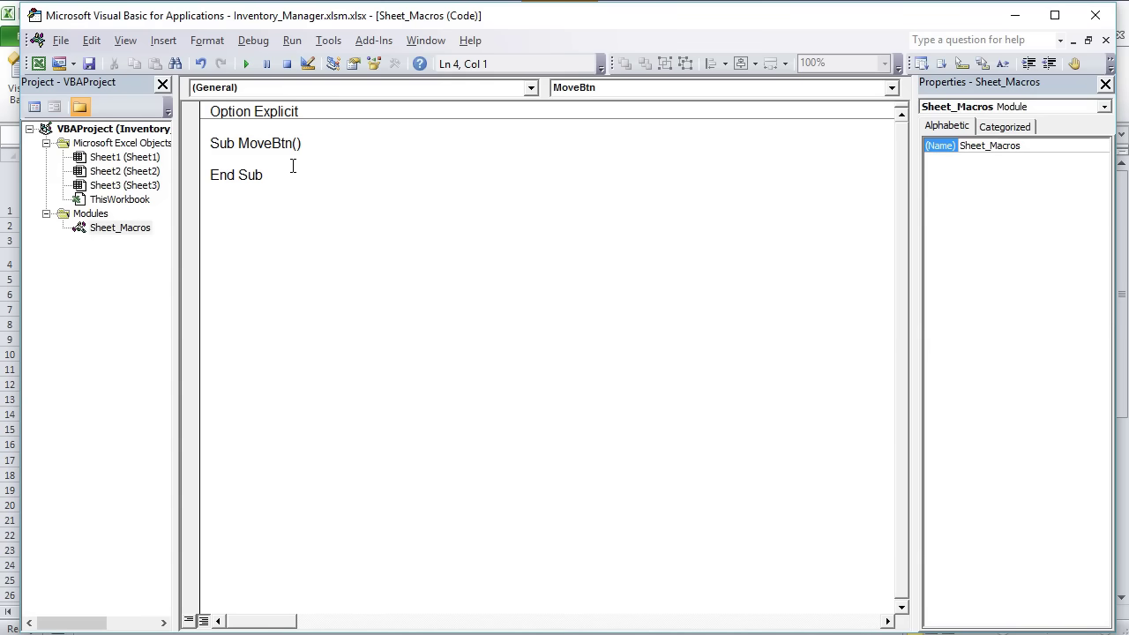
type("With")
key("Return")
type("Sheet")
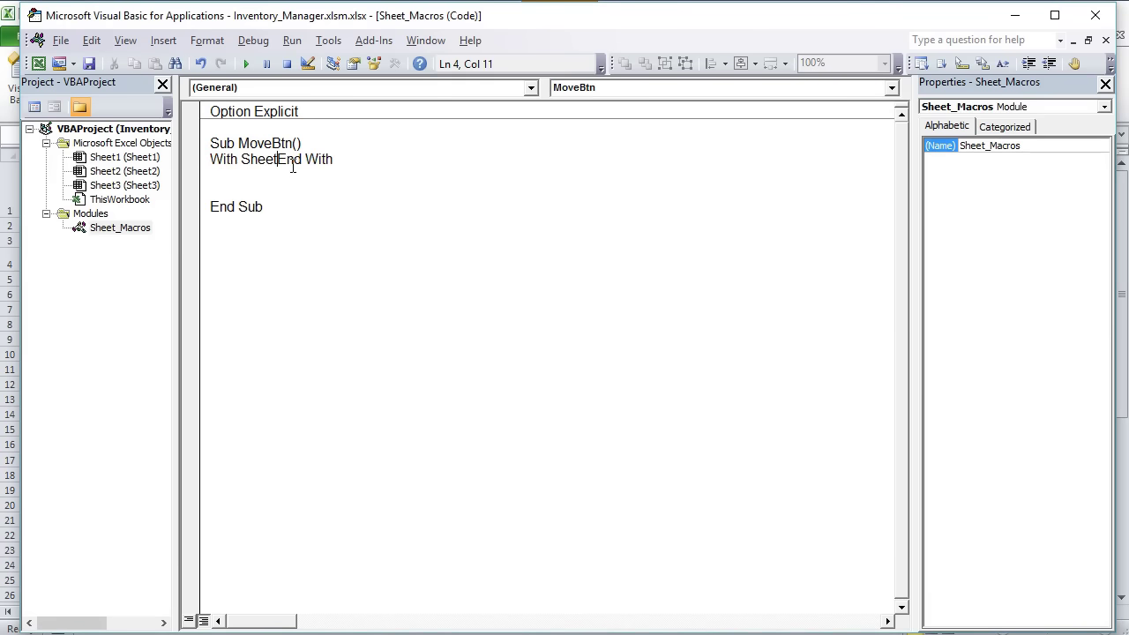
type("1")
key("Return")
key("Return")
key("Return")
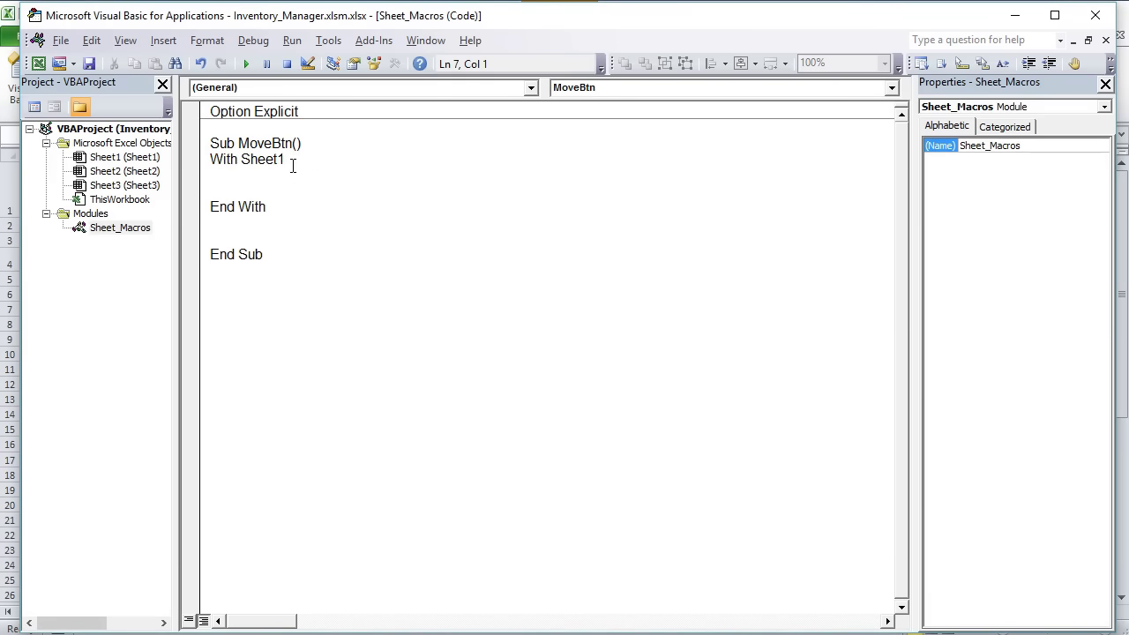
key("Up")
type("IF")
Close the module's properties display and inspect the transaction type cell B1 and the toggle's rounded track on the worksheet.
left_click(1105, 84)
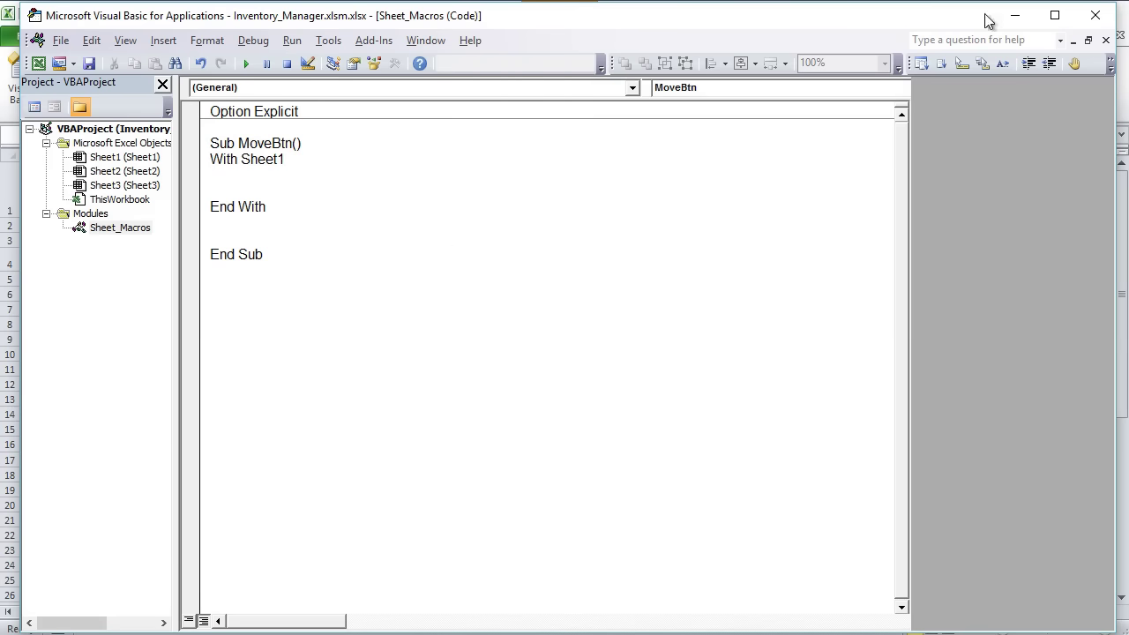
left_click(1014, 15)
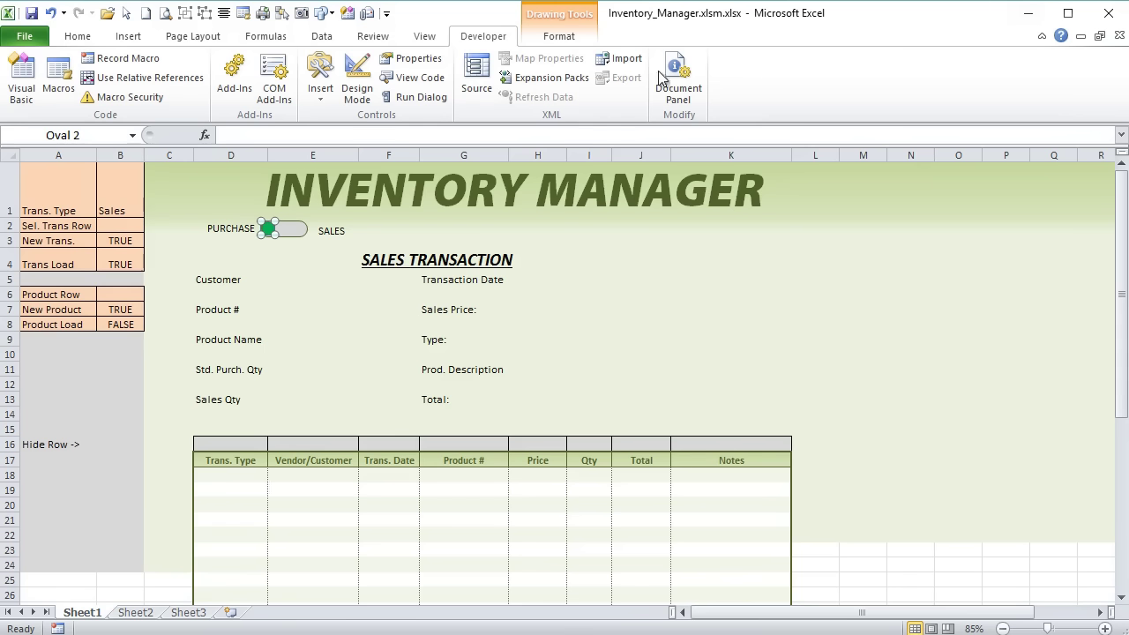
left_click(117, 186)
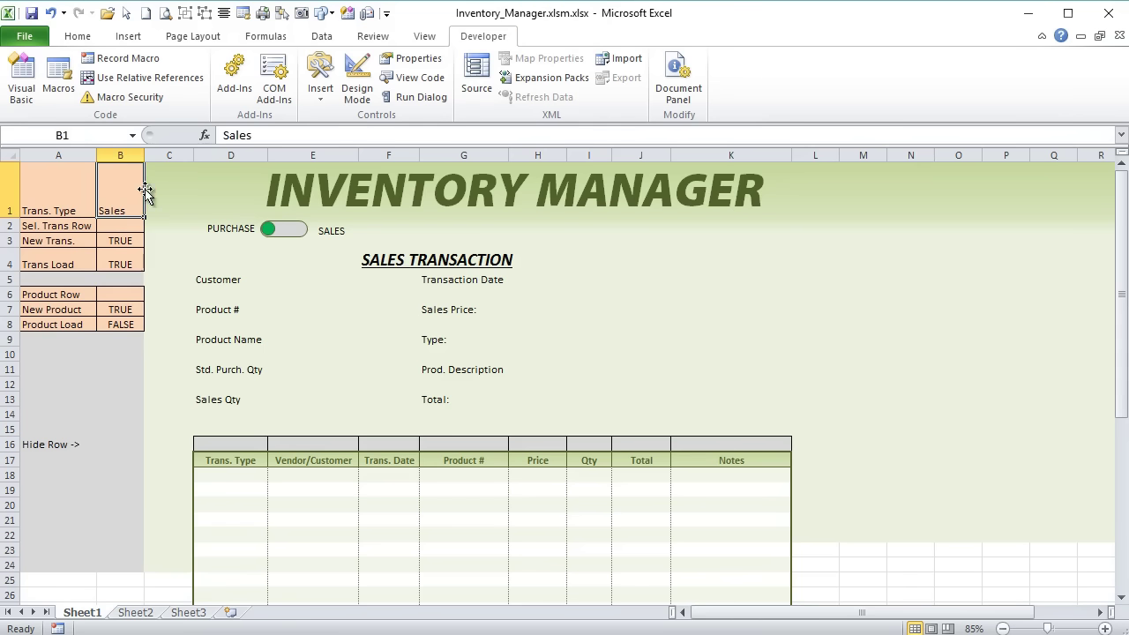
left_click(305, 231)
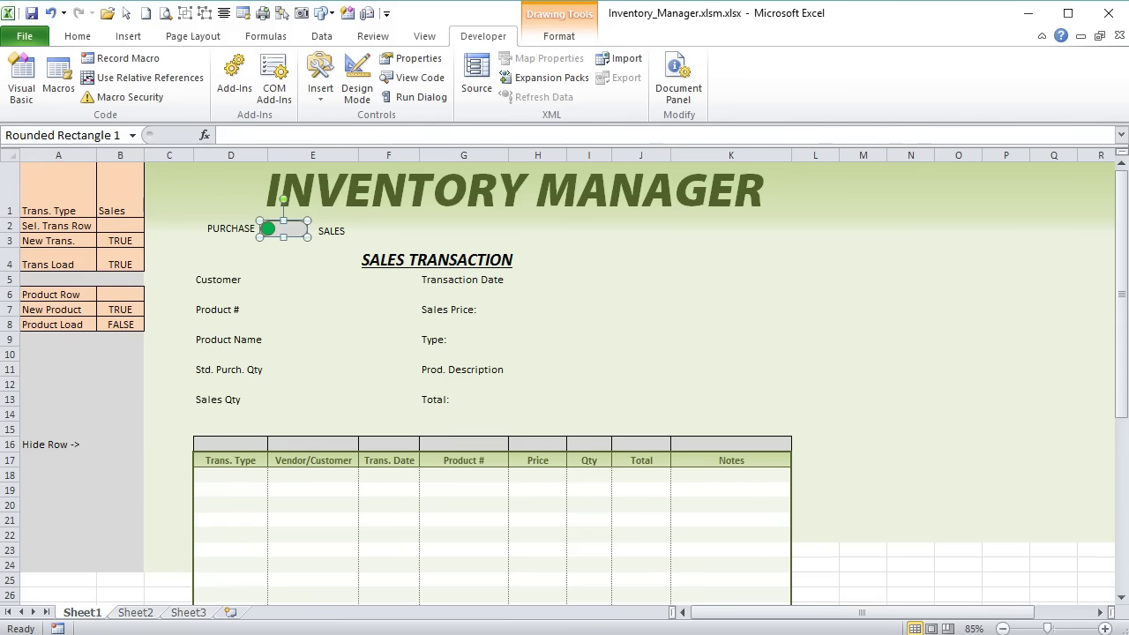
Return to the Visual Basic editor and write the condition If .Range("B1").Value = "Purchase" Then inside the With block.
key("alt+F11")
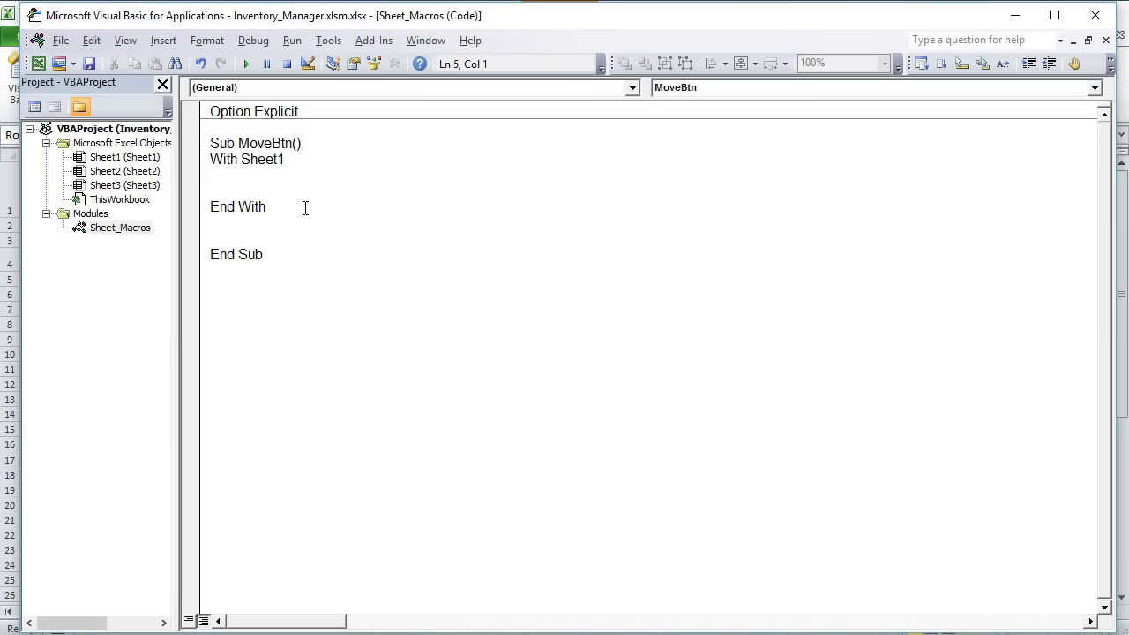
type("f ")
type(".R")
type("ange(\" (\"B\").value")
key("Left")
key("Left")
key("Left")
key("Left")
key("Left")
key("Left")
key("Left")
key("Left")
type("B")
key("BackSpace")
key("BackSpace")
key("BackSpace")
key("BackSpace")
type("B1\").value ")
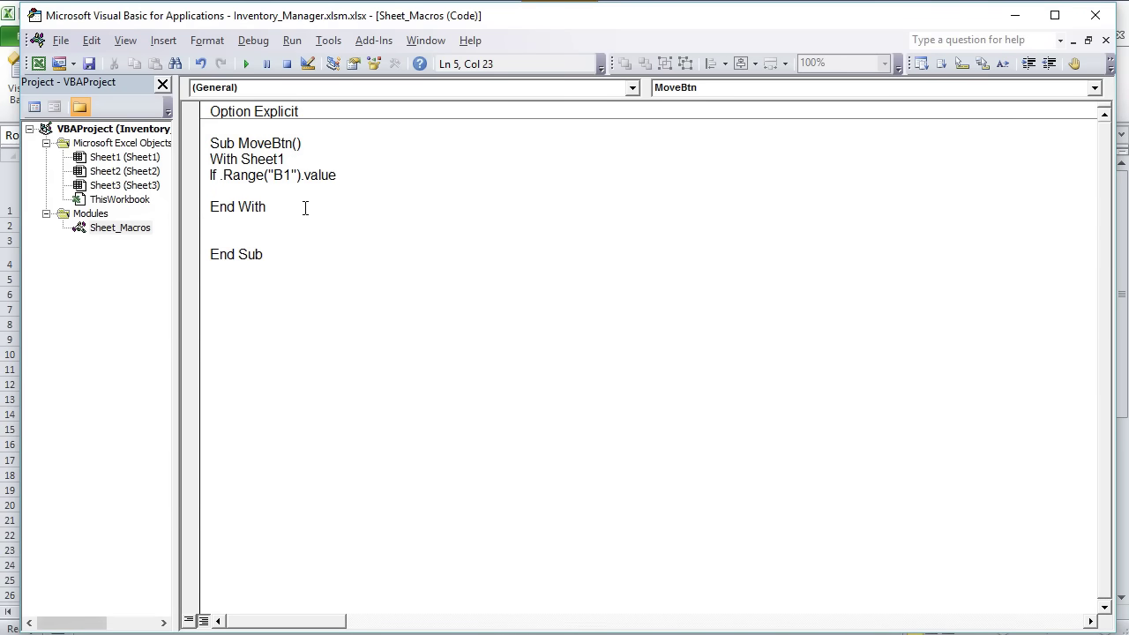
type("= \"Purchase\" Then")
Add an Else: branch to the If block, leaving blank lines in both branches before End If.
key("Return")
key("Return")
key("Return")
type("Else:")
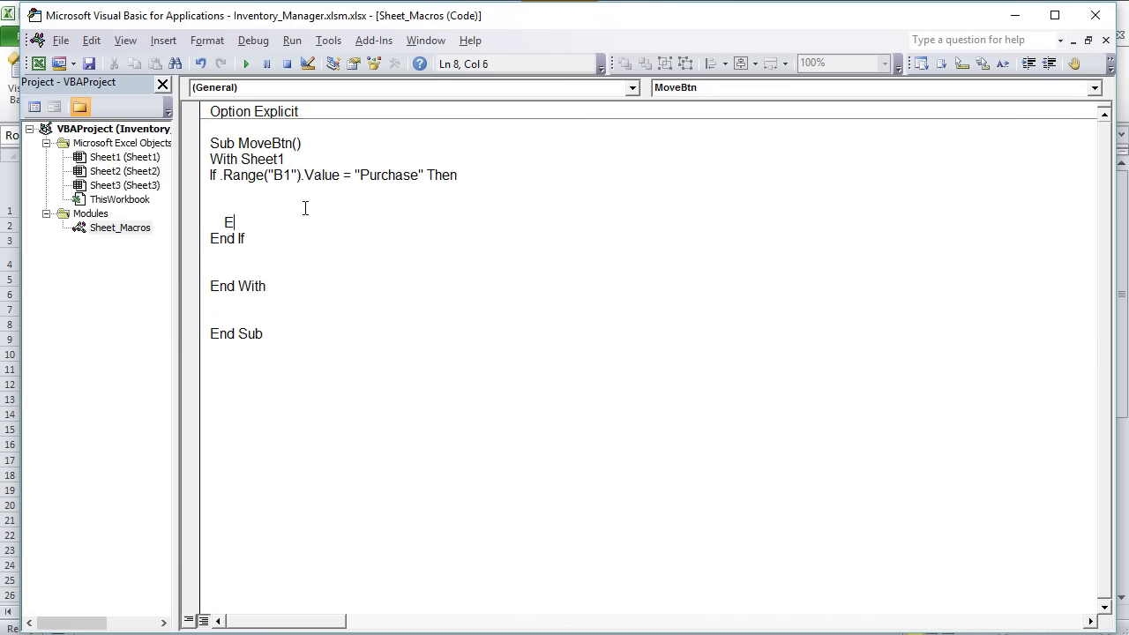
key("Return")
key("Return")
key("Return")
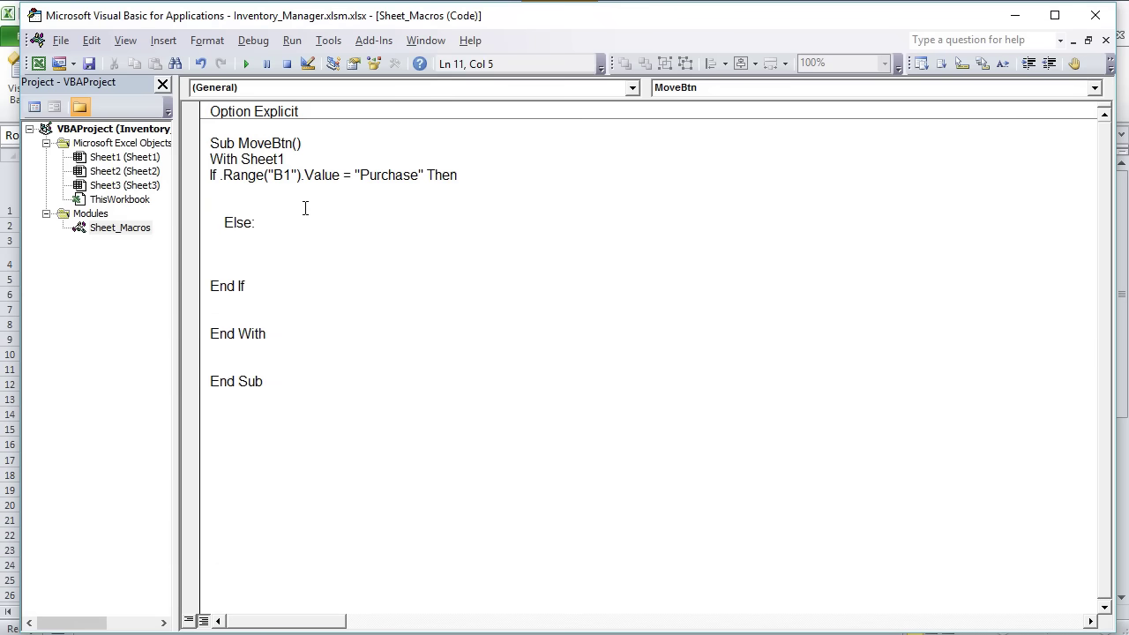
Write .Shapes("MoveBtn").IncrementLeft 30 as the first statement of the Purchase branch.
left_click(307, 195)
type(".Shapes(\"")
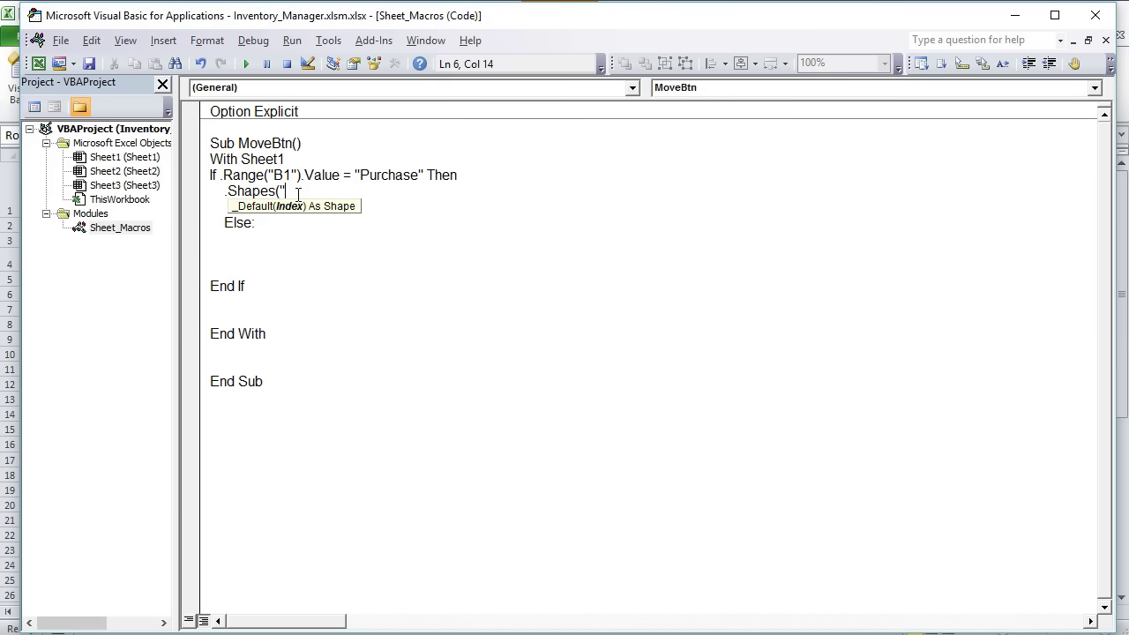
type("MoveBtn\").e")
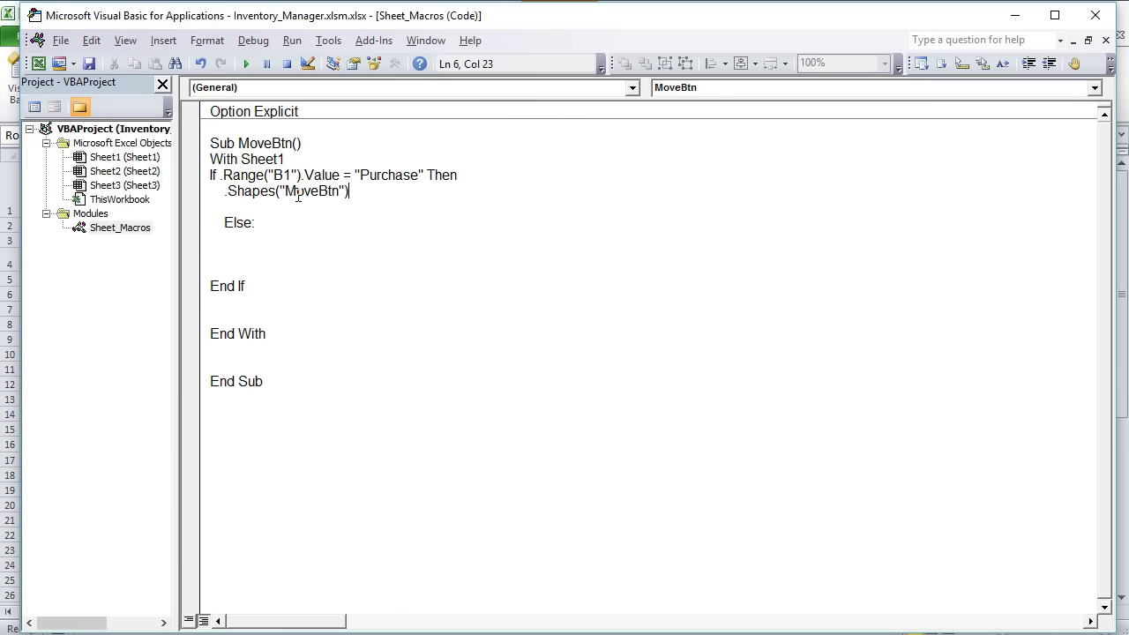
type("nt")
key("BackSpace")
key("BackSpace")
key("BackSpace")
type("In")
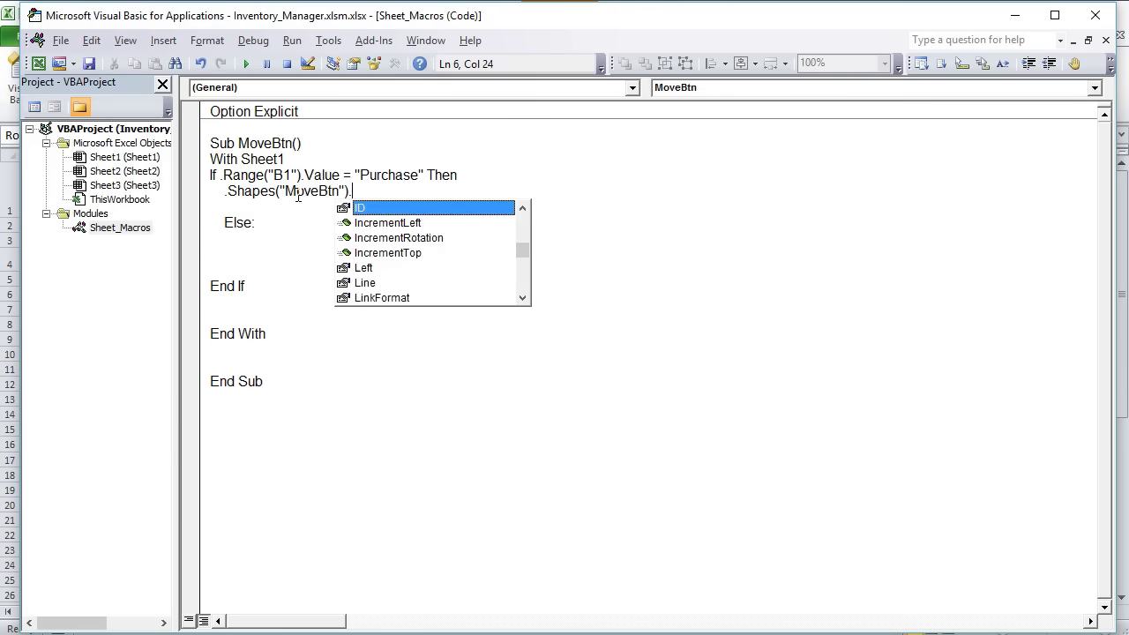
key("Tab")
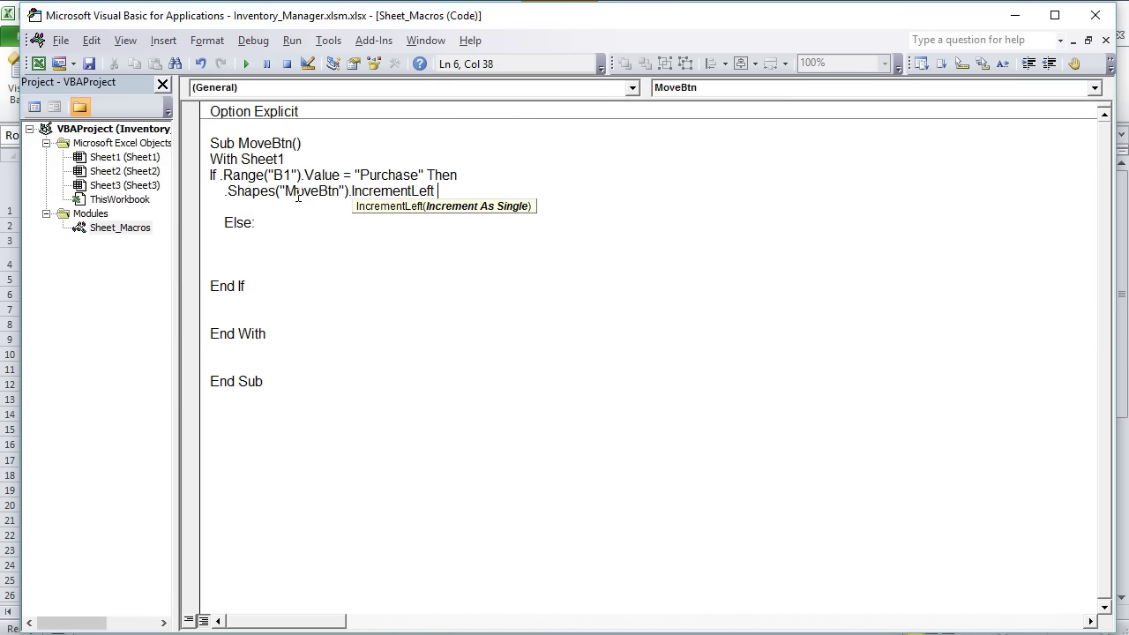
type("30")
Start a second statement for Sheet1 below the IncrementLeft line in the Purchase branch.
left_click(227, 206)
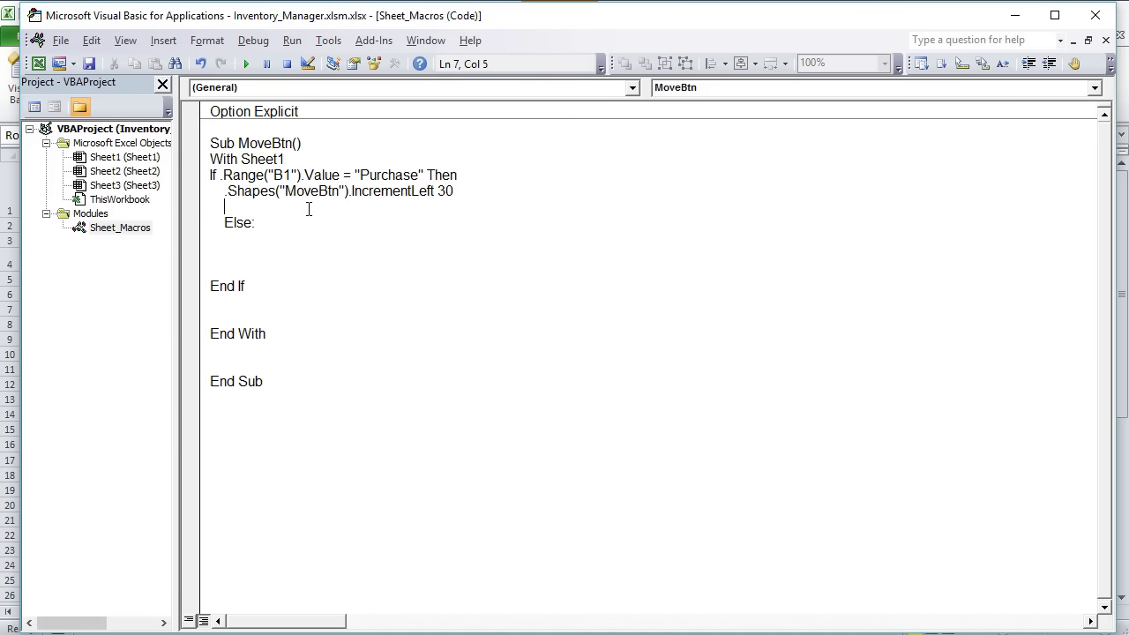
type(".")
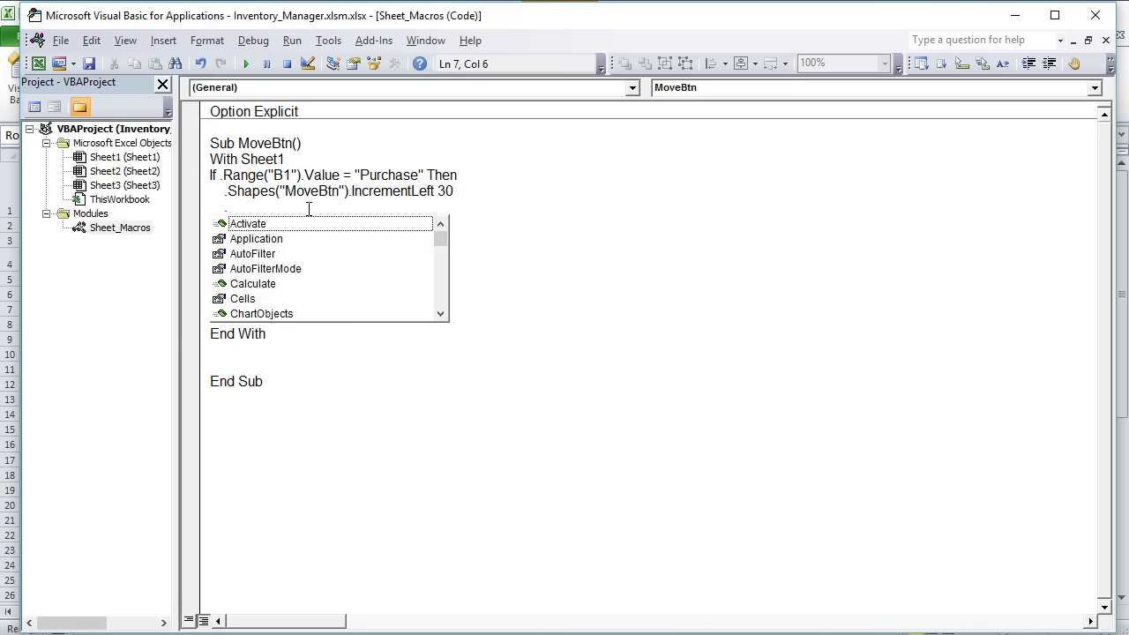
In MoveBtn's Purchase branch, add the statement .Range("B1").Value = "Sales" and follow it with an Else branch.
type("ra")
key("Tab")
type("(")
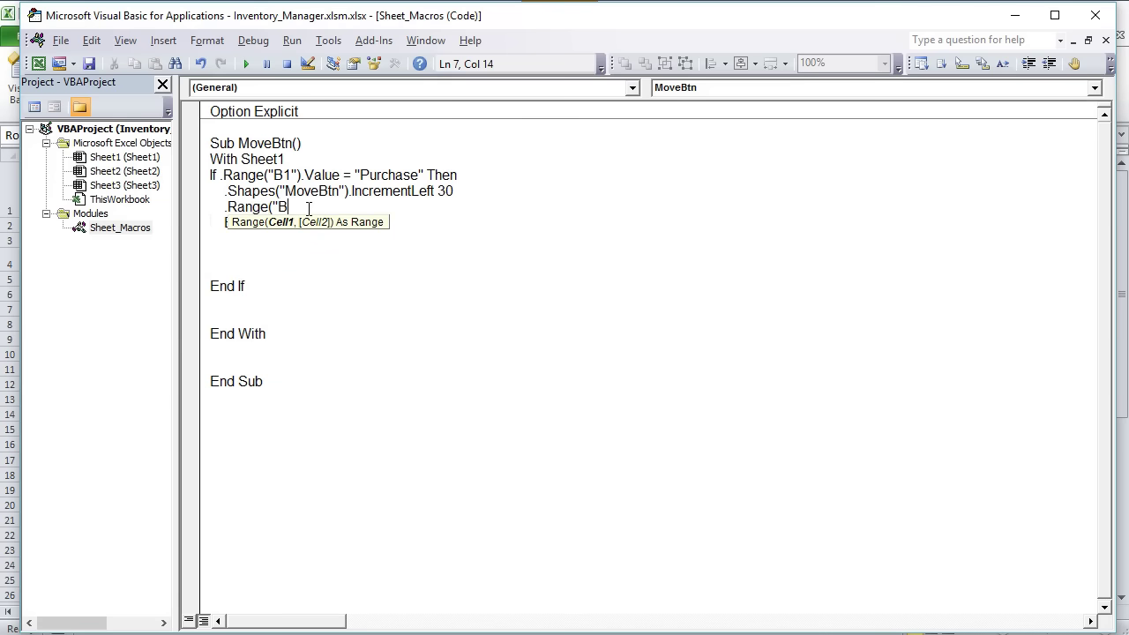
type("\"B1\").Value = \"Sales\"")
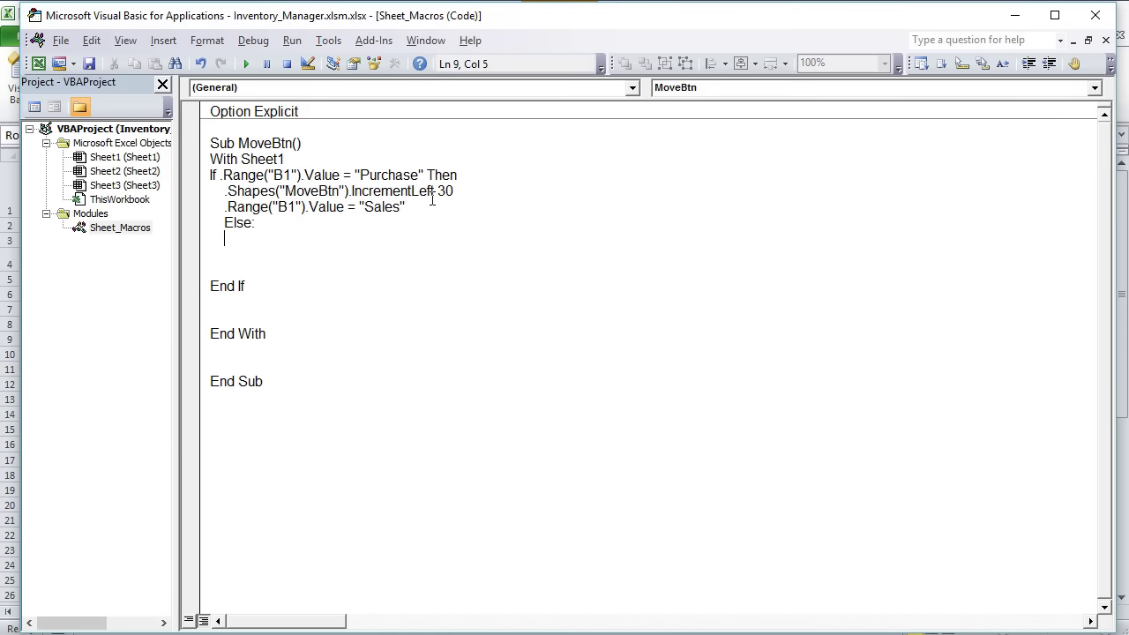
Copy the .Shapes("MoveBtn").IncrementLeft line into the Else branch and set its increment to -30.
left_click_drag(460, 192, 235, 192)
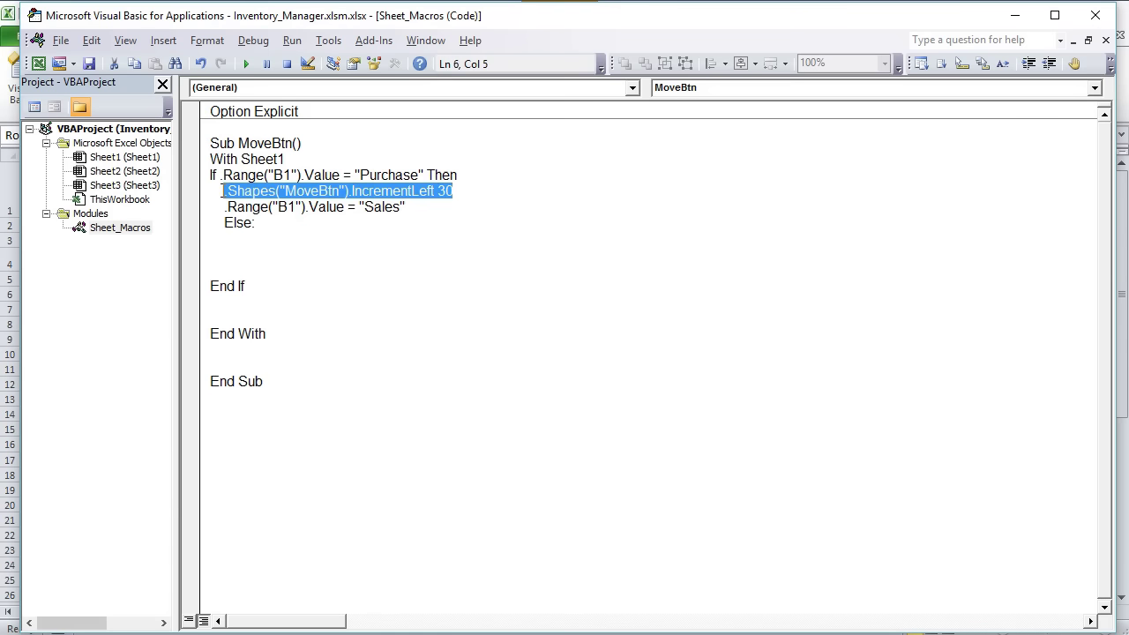
key("ctrl+c")
left_click(291, 239)
key("ctrl+v")
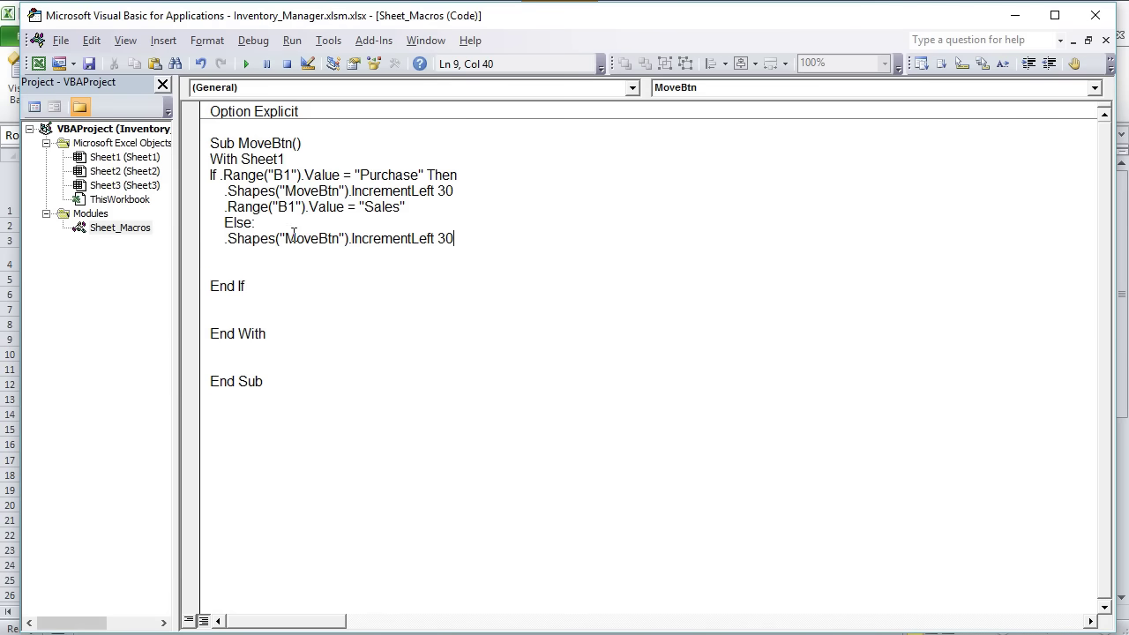
left_click(436, 238)
Add .Range("B1").Value = "Purchase" to the Else branch and remove the blank line before End If.
left_click(414, 204)
left_click_drag(357, 206, 227, 209)
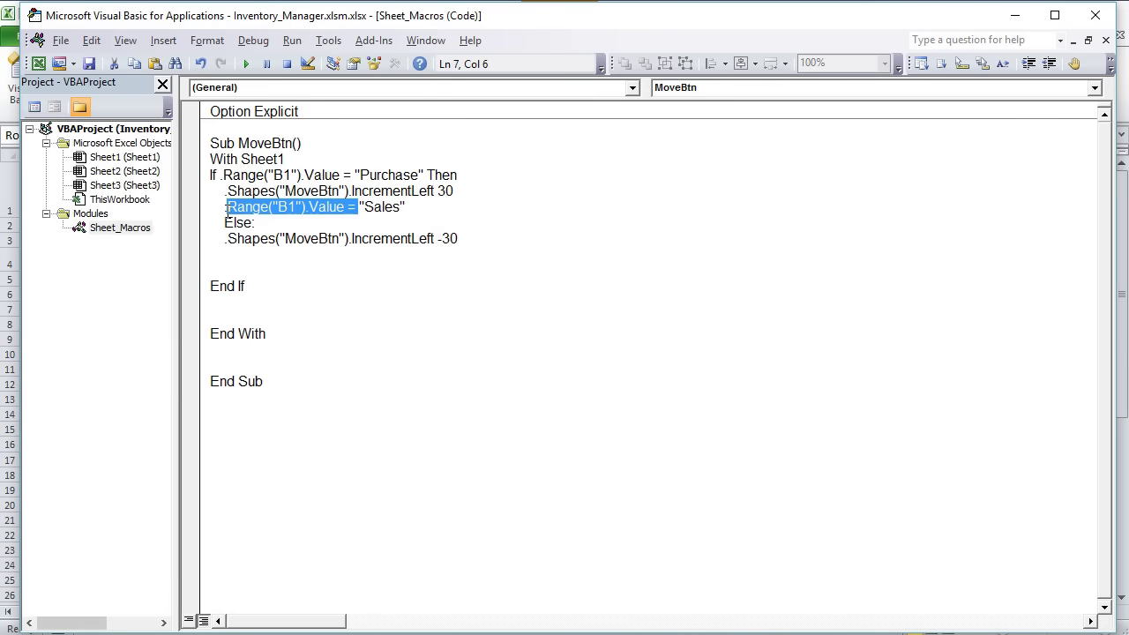
key("ctrl+c")
left_click(278, 254)
key("ctrl+v")
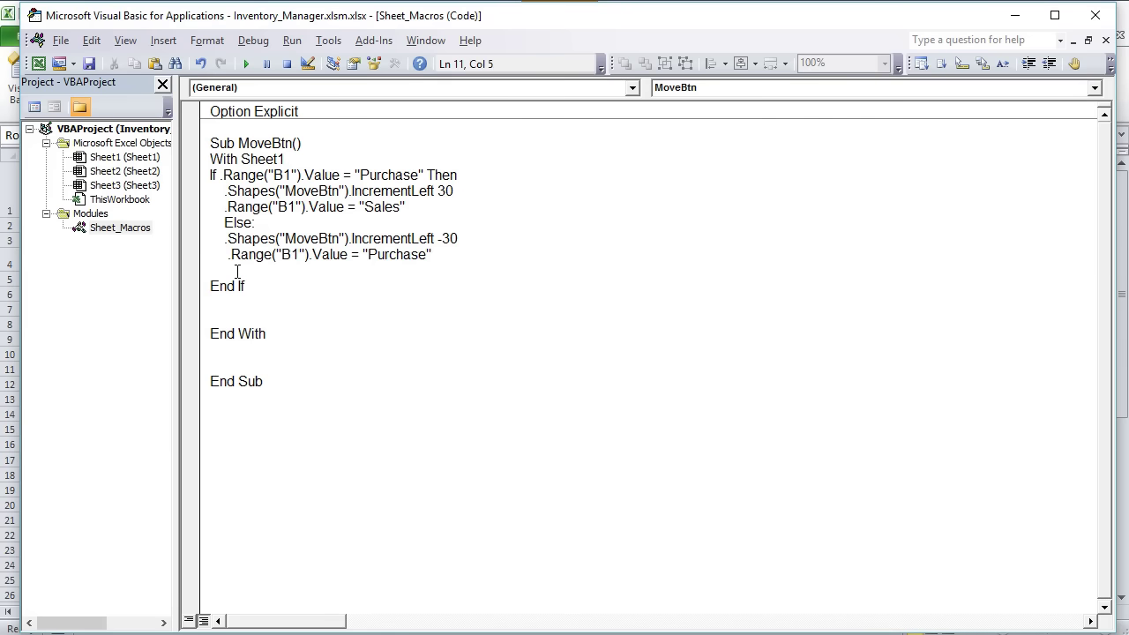
key("BackSpace")
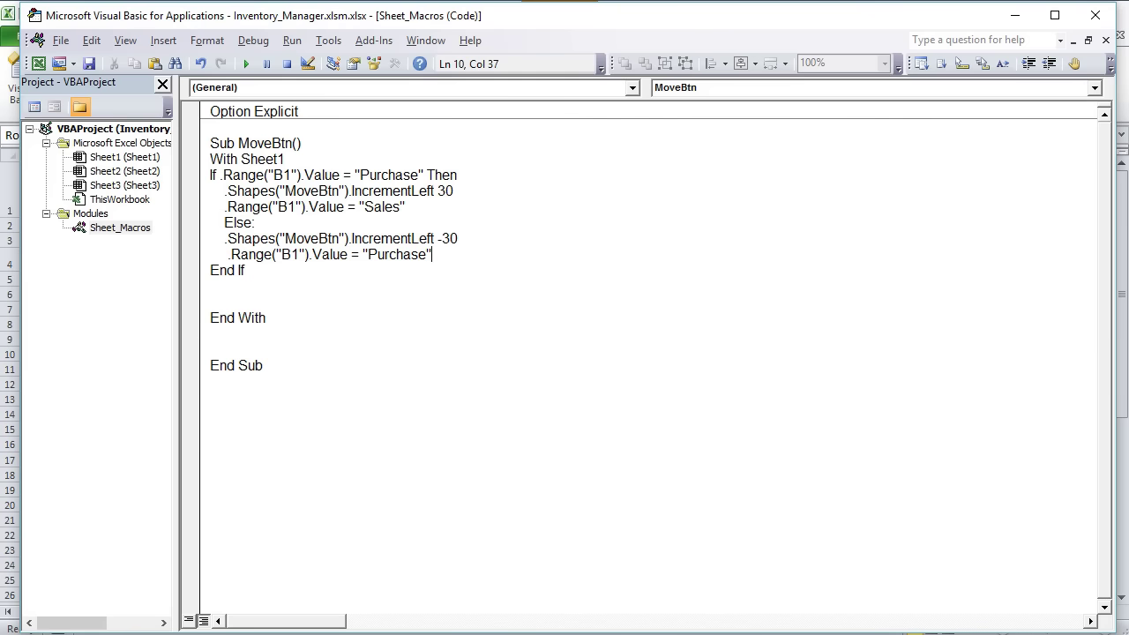
Return to the Excel worksheet and assign the MoveBtn macro to both the green circle and the rounded rectangle of the toggle.
key("alt+F11")
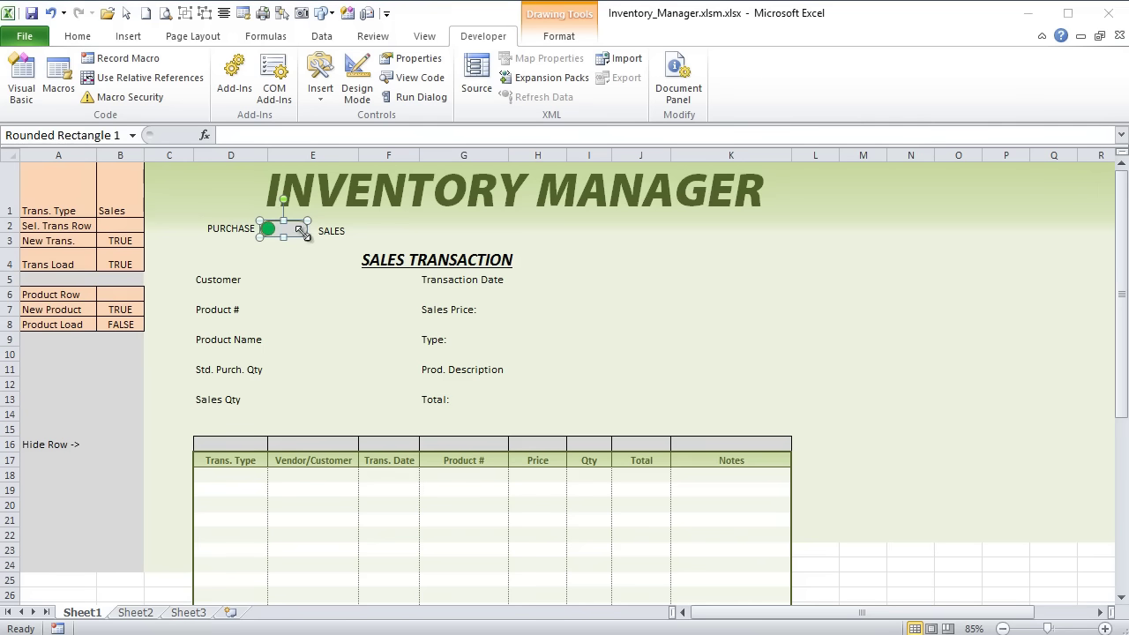
left_click(295, 252)
left_click(302, 226)
left_click(268, 228)
left_click(301, 233, "ctrl")
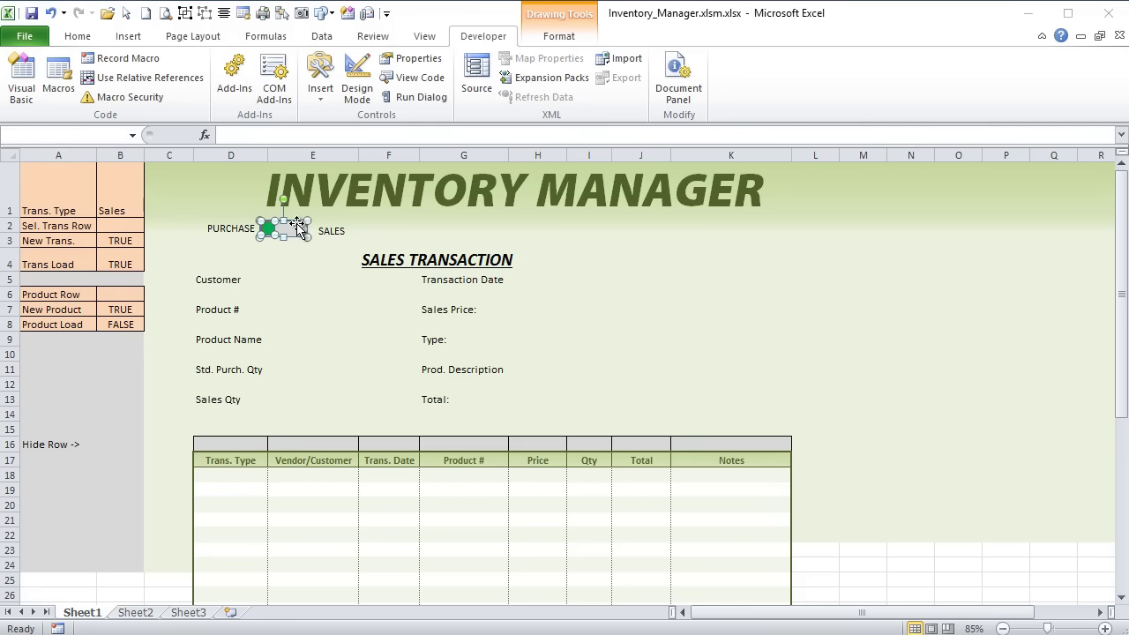
right_click(297, 226)
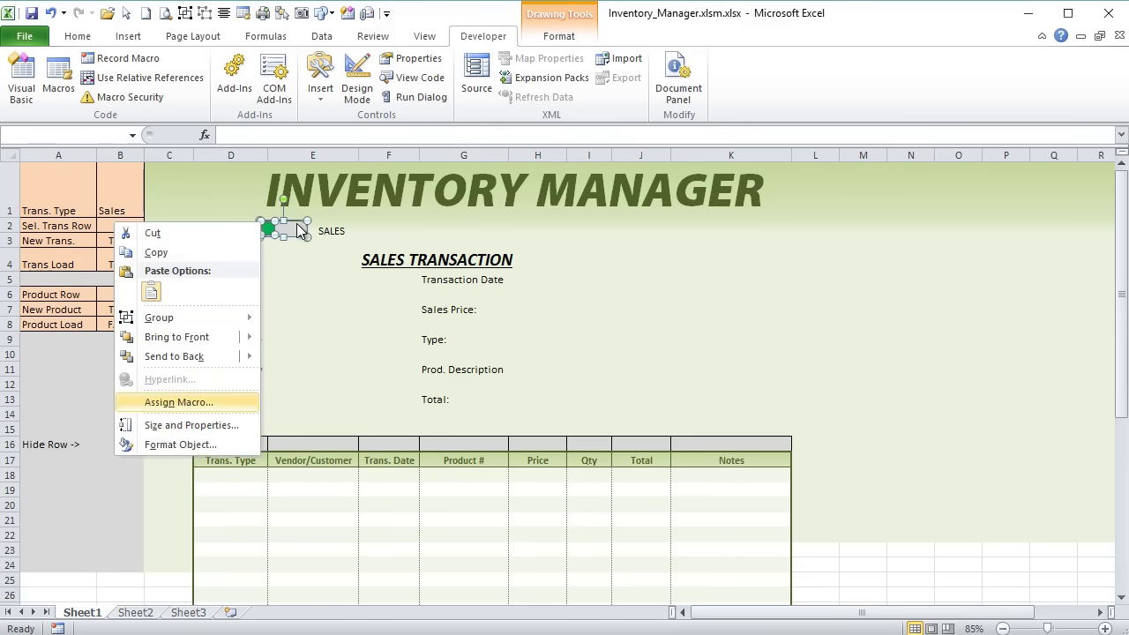
key("Return")
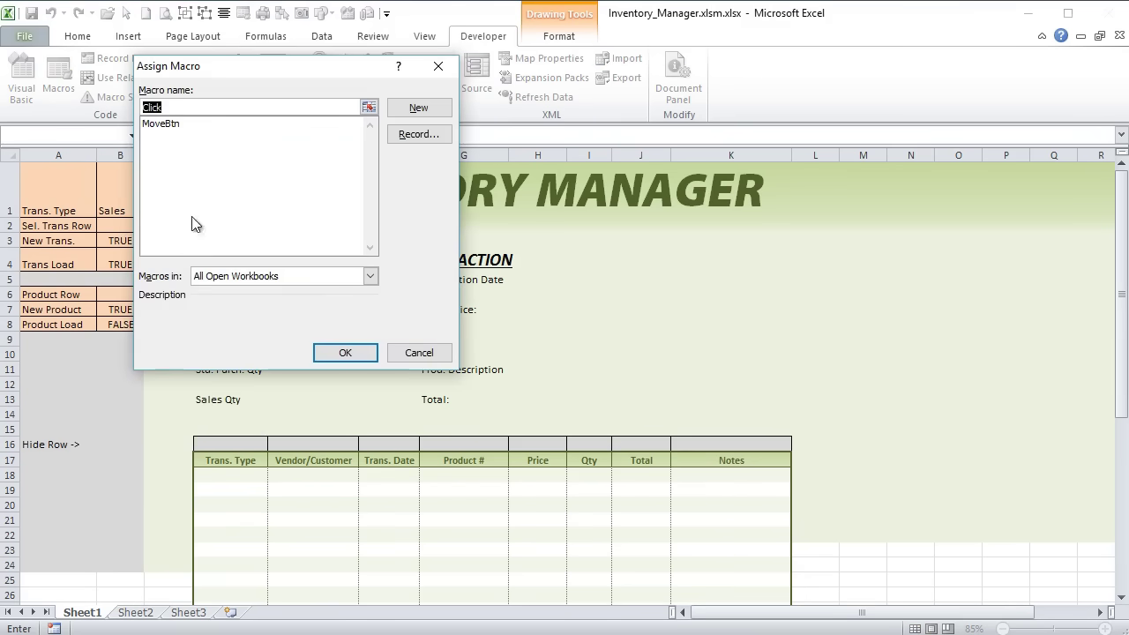
left_click(164, 124)
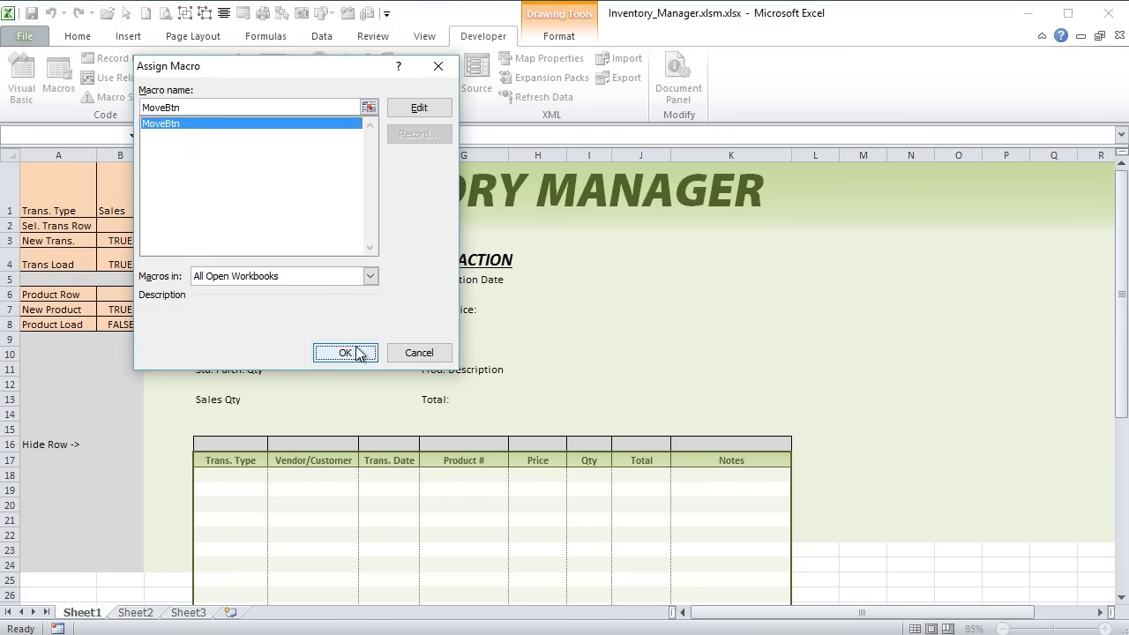
left_click(346, 353)
left_click(528, 313)
key("Right")
key("Right")
key("Right")
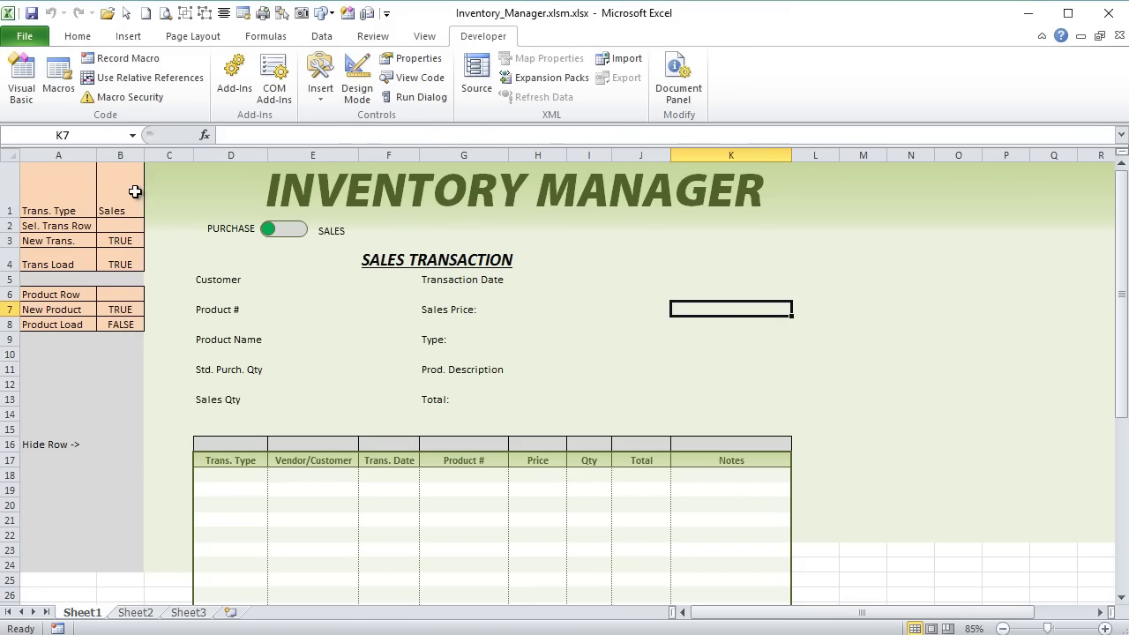
Set the transaction type in cell B1 to Purchase to match the toggle's position.
left_click(134, 191)
type("Pru")
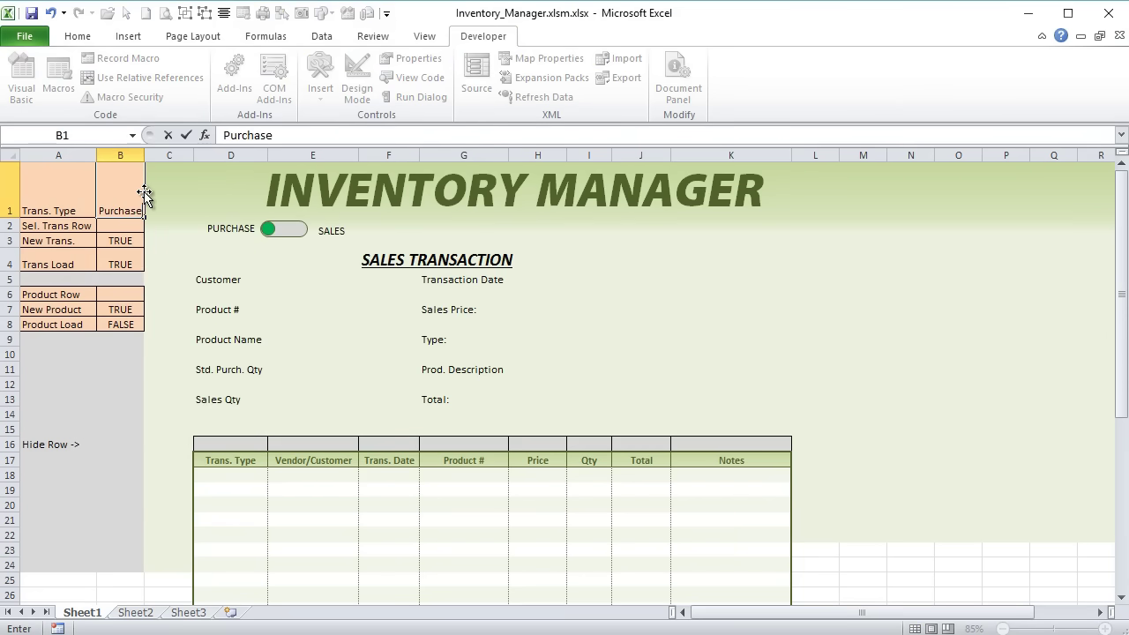
key("Return")
Test the toggle by switching repeatedly between Purchase and Sales, and check the heading formula in F4.
left_click(268, 233)
left_click(269, 233)
left_click(269, 233)
left_click(298, 236)
left_click(268, 236)
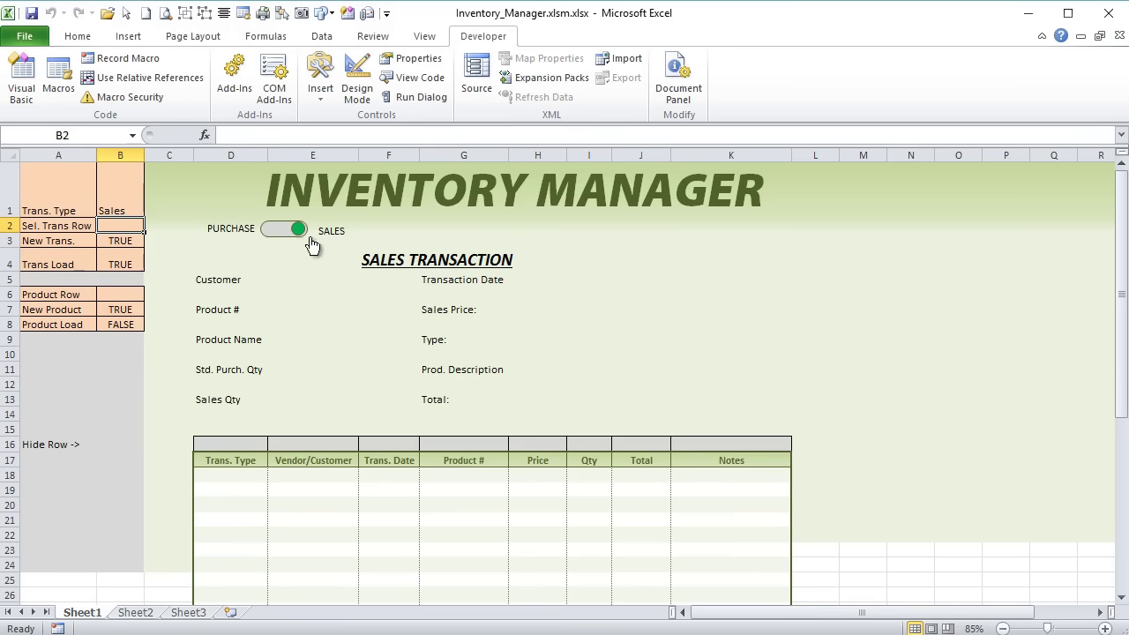
left_click(392, 257)
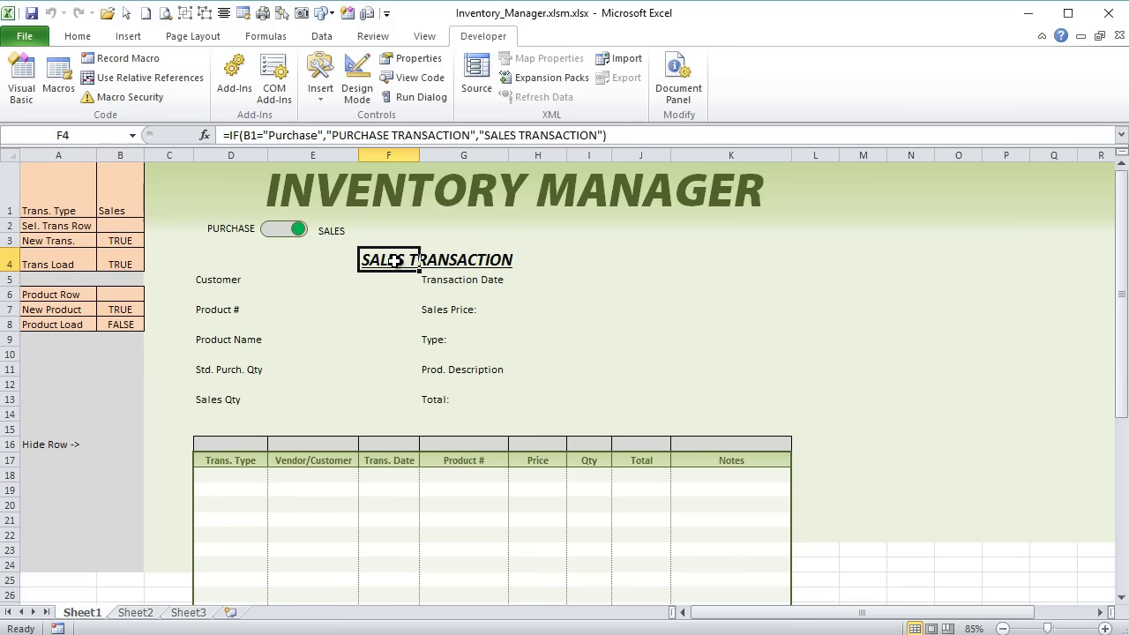
left_click(288, 237)
left_click(269, 236)
Fine-tune the position of the toggle's rounded background around the green circle and try the switch again.
right_click(276, 229)
left_click(279, 224)
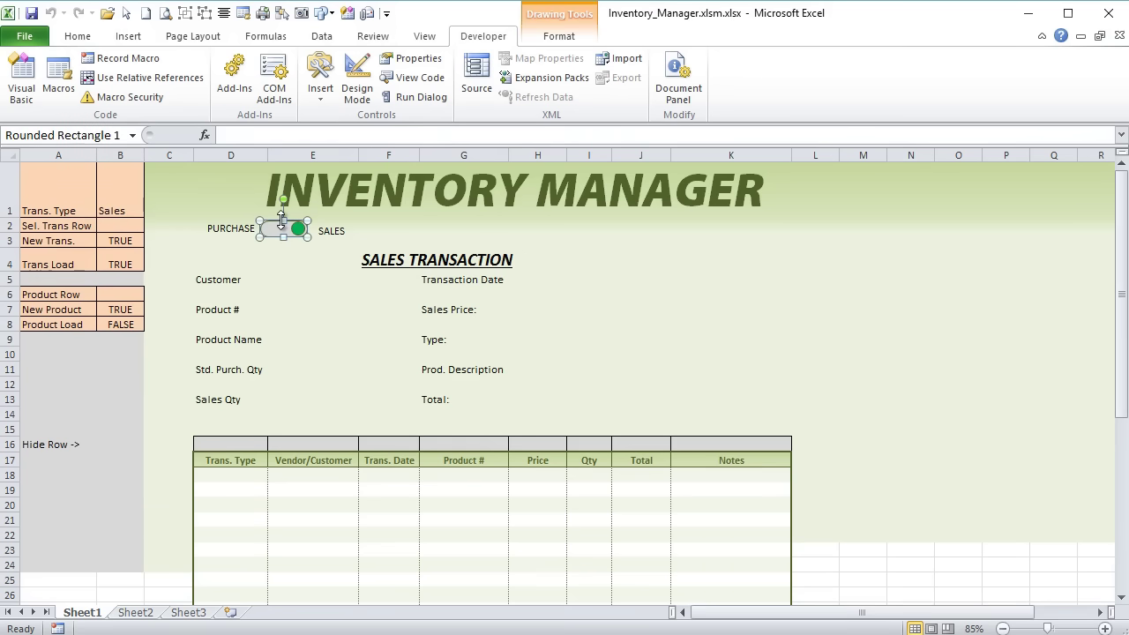
left_click(300, 278)
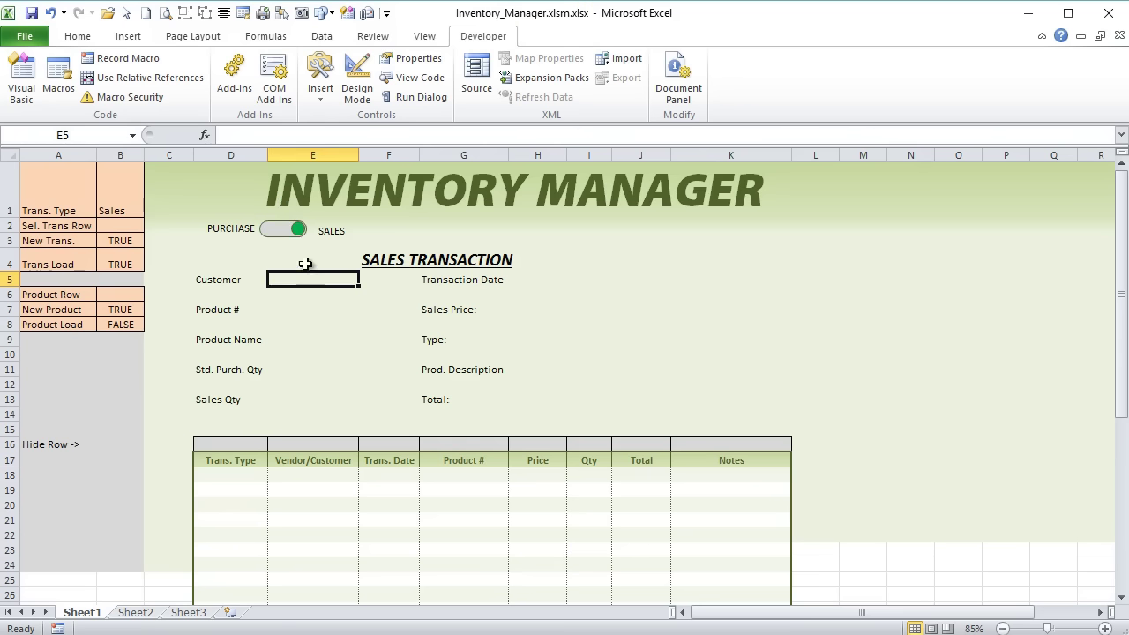
scroll(295, 281, "up", 3, "ctrl")
scroll(289, 291, "up", 2)
left_click_drag(780, 612, 749, 615)
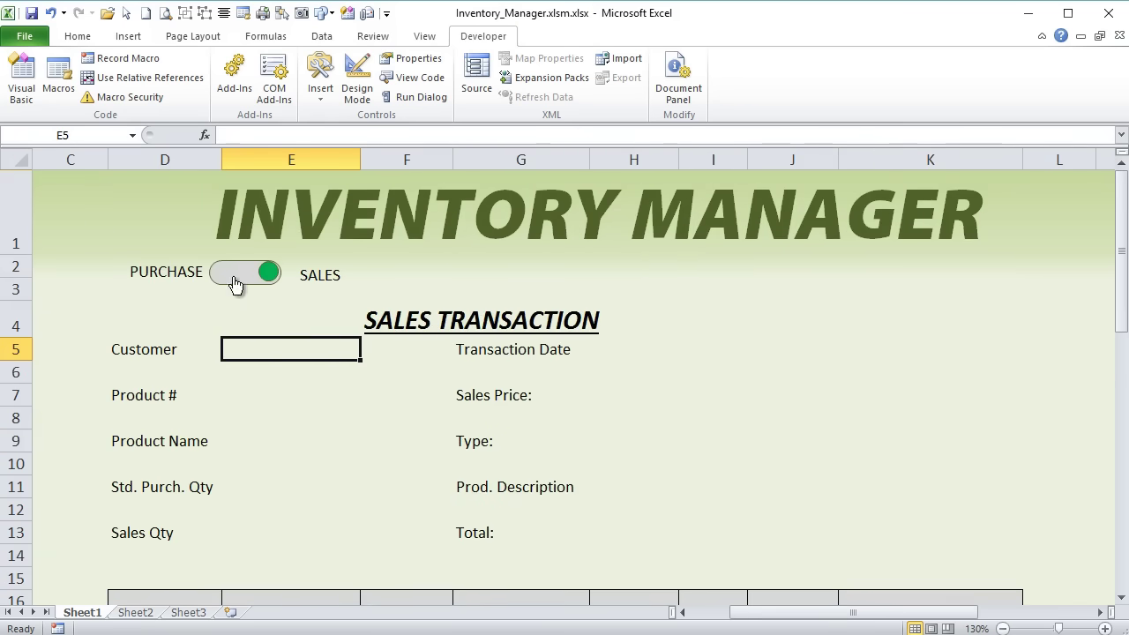
left_click(236, 283)
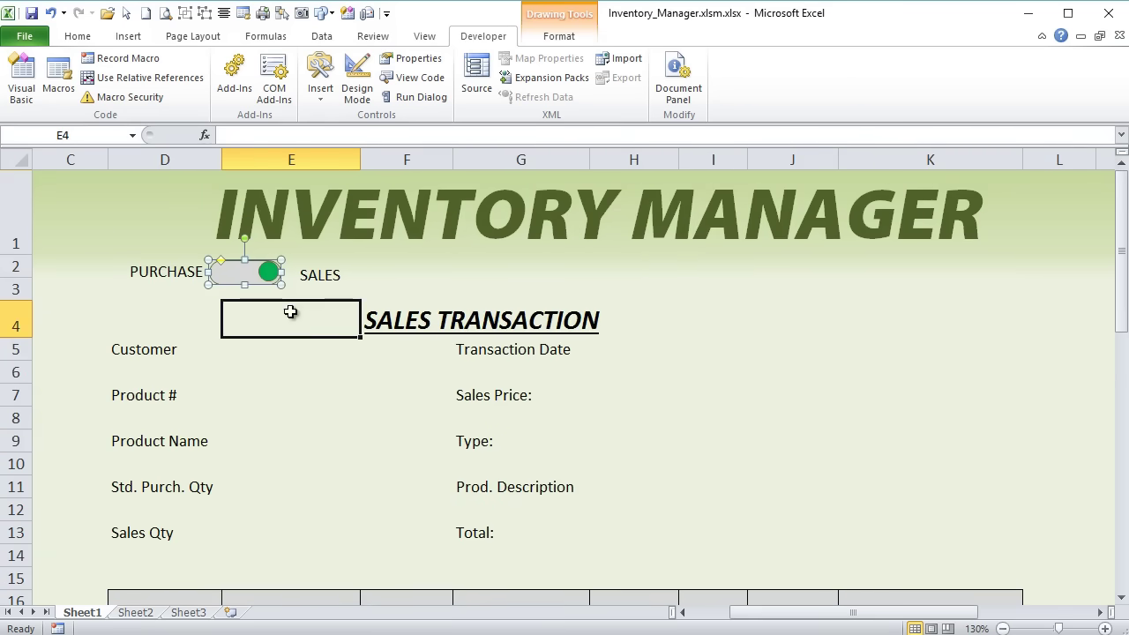
left_click(231, 283)
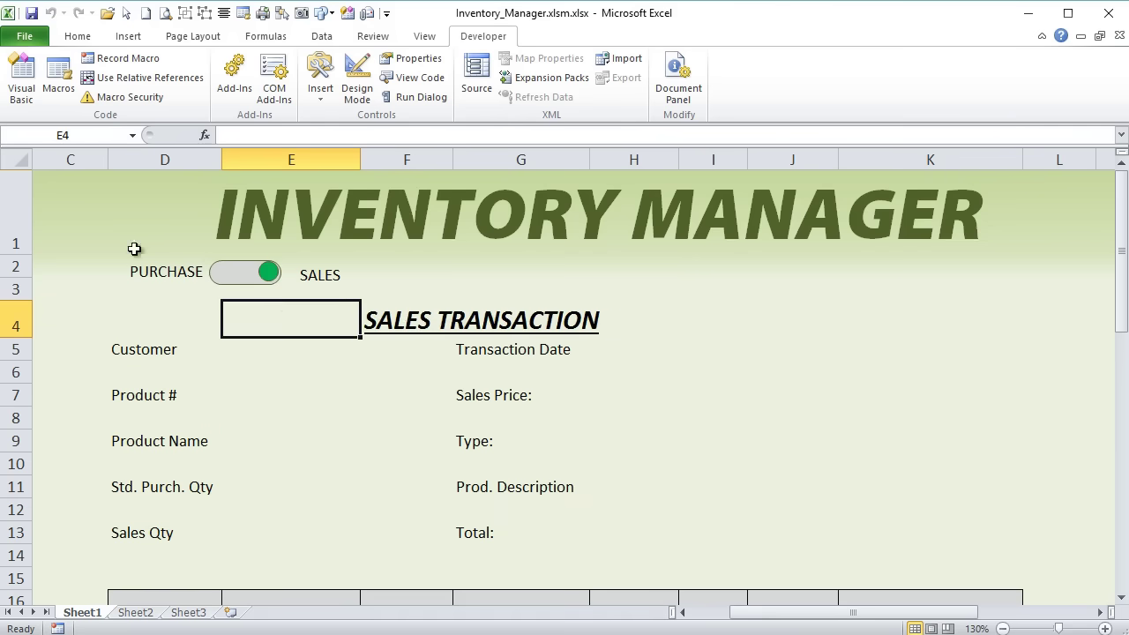
Align the PURCHASE label, toggle shapes and SALES label to a common middle, and turn off object selection.
left_click(126, 12)
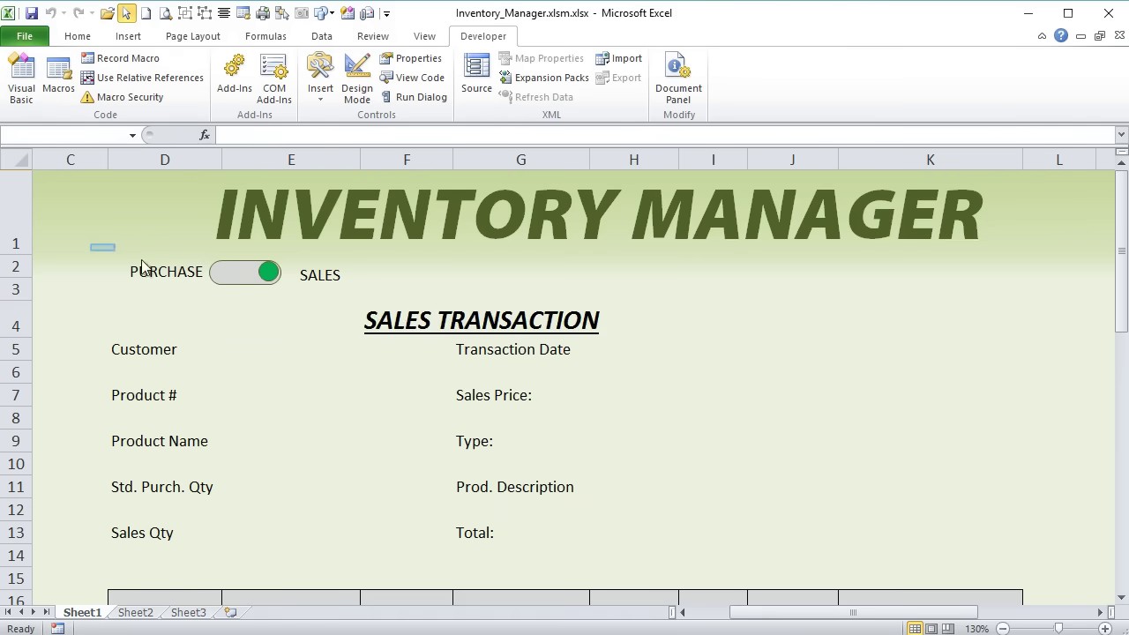
left_click_drag(141, 264, 430, 314)
left_click(560, 36)
left_click(887, 59)
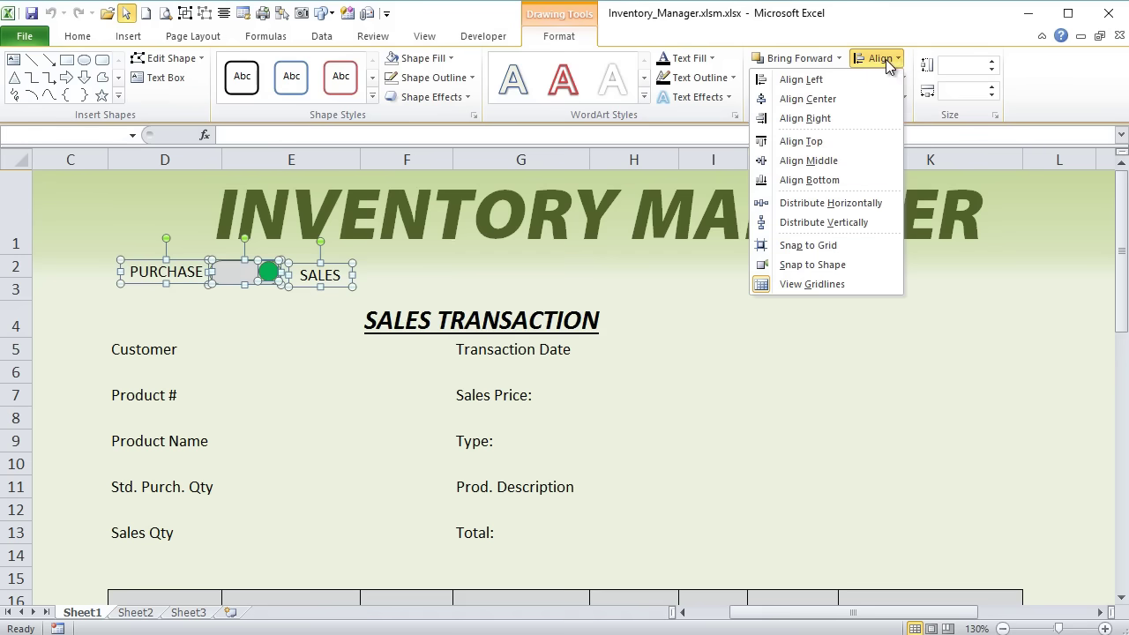
left_click(837, 160)
left_click(265, 315)
left_click(126, 12)
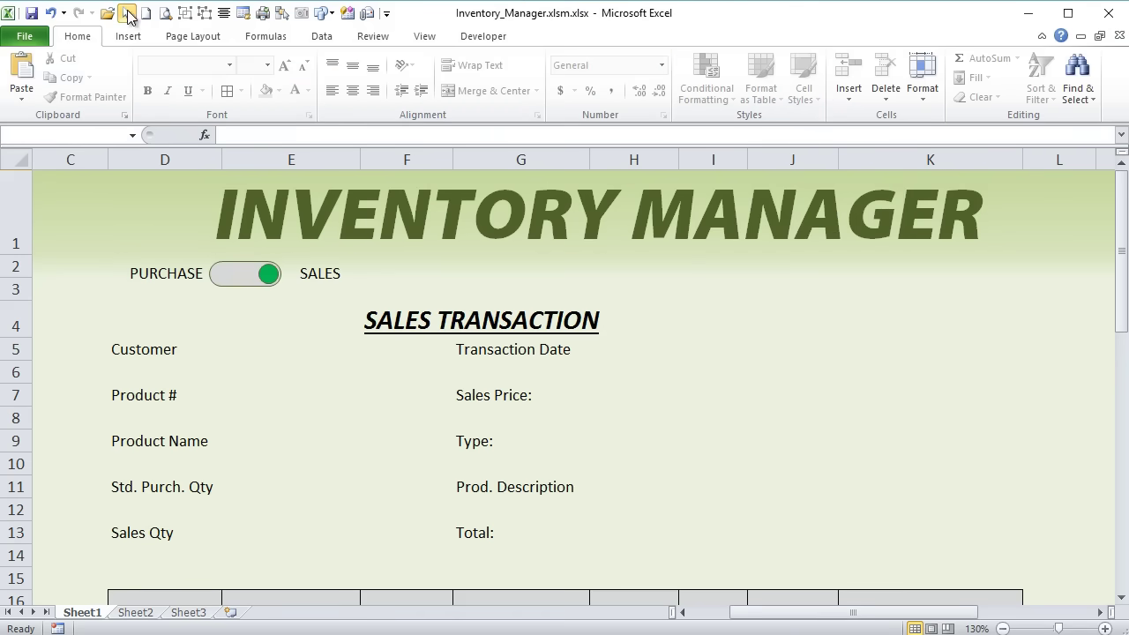
Retest the aligned switch in both directions and check the transaction heading in F4.
left_click(270, 303)
left_click(264, 280)
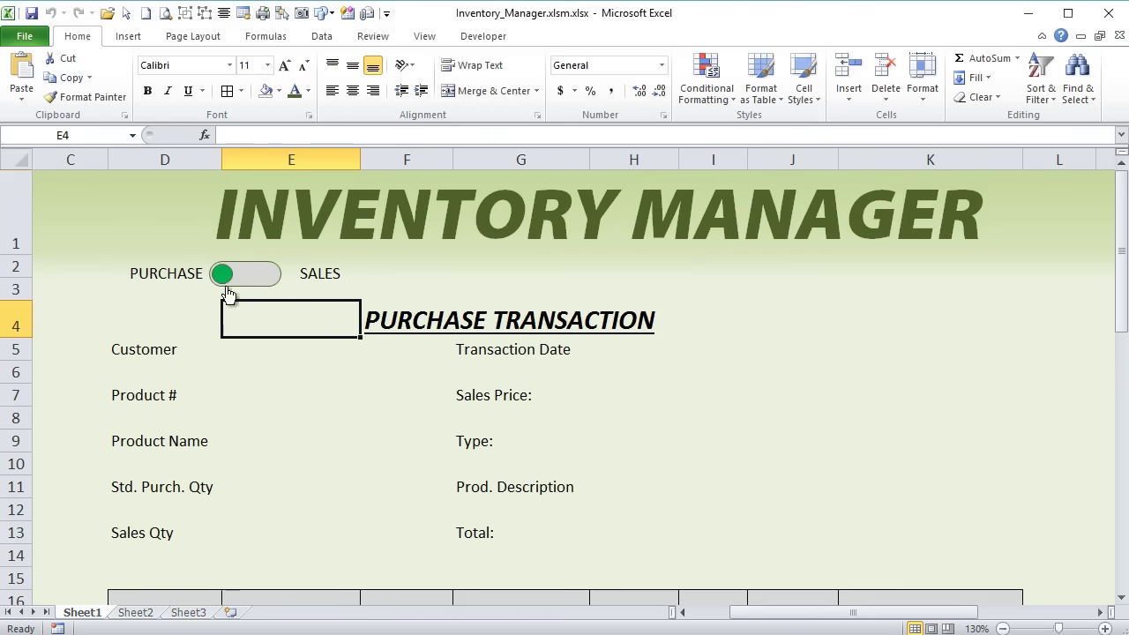
left_click(223, 279)
left_click(262, 274)
left_click(231, 275)
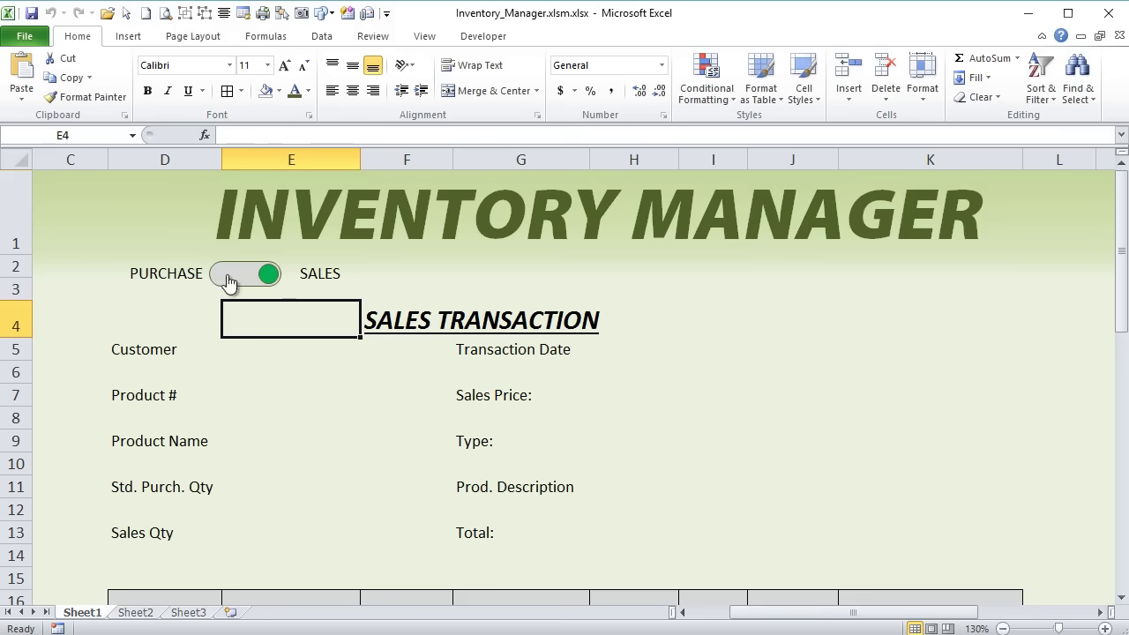
scroll(250, 338, "down", 3, "ctrl")
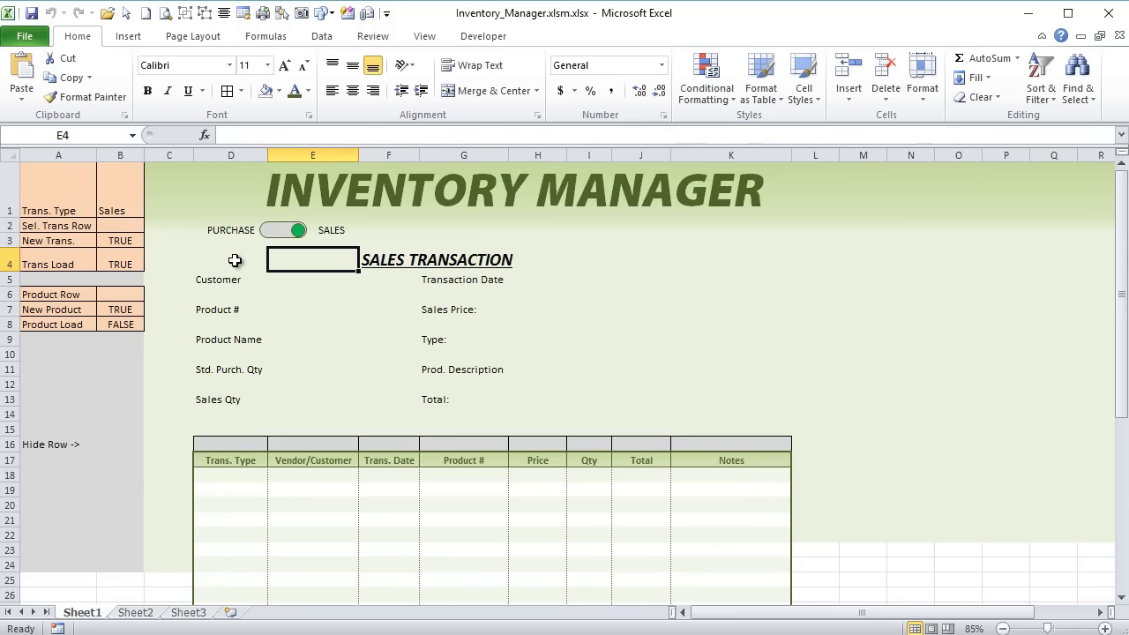
left_click(381, 245)
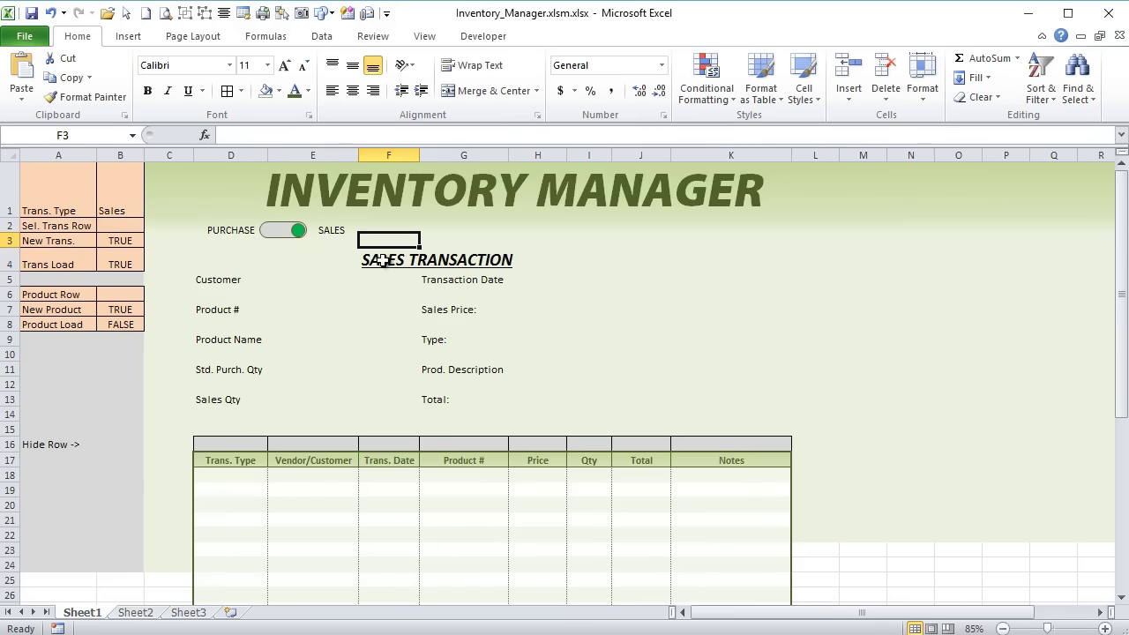
left_click(382, 260)
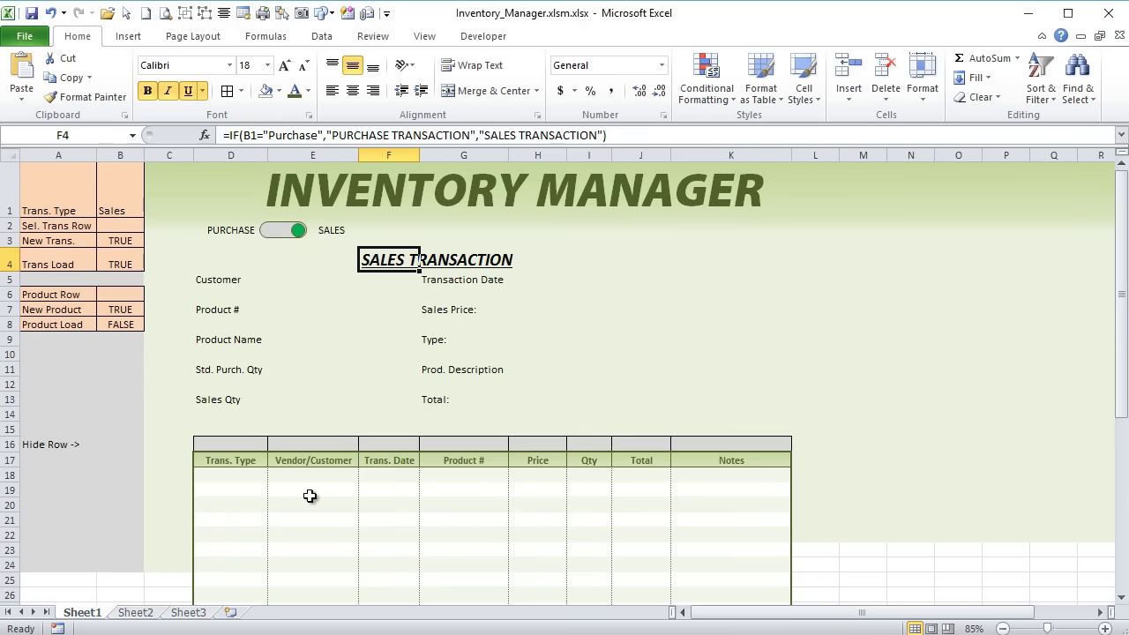
Fill the transaction input cells E5, E7, E9, E11, E13 and H5, H7, H9, H11, H13 with white.
left_click(303, 280)
left_click(300, 311)
left_click(301, 338)
left_click(310, 371)
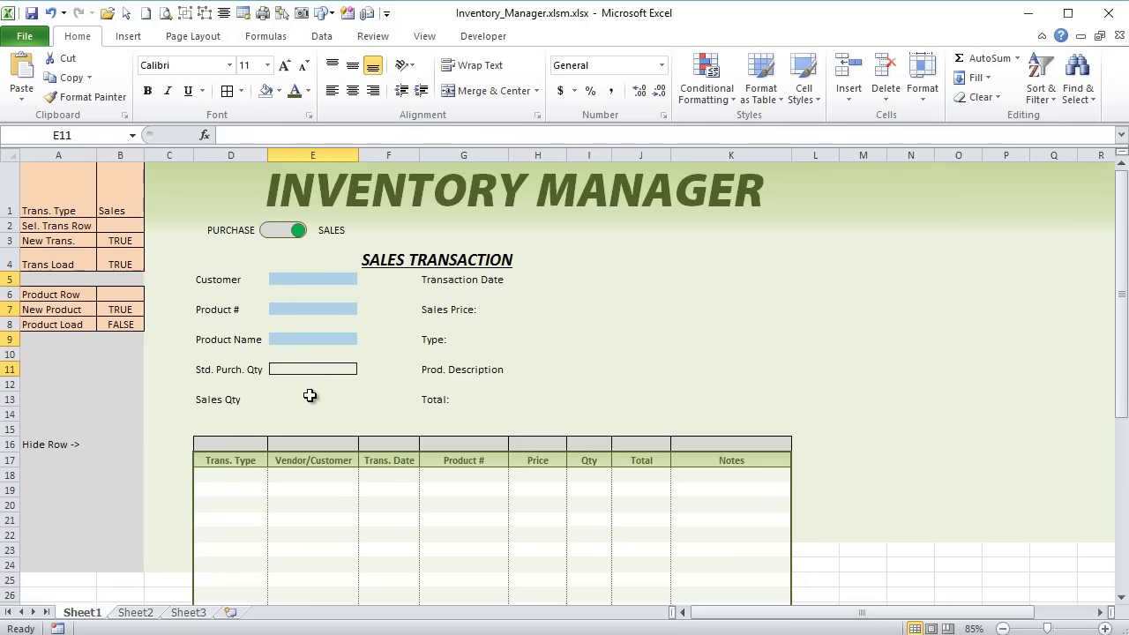
left_click(309, 396)
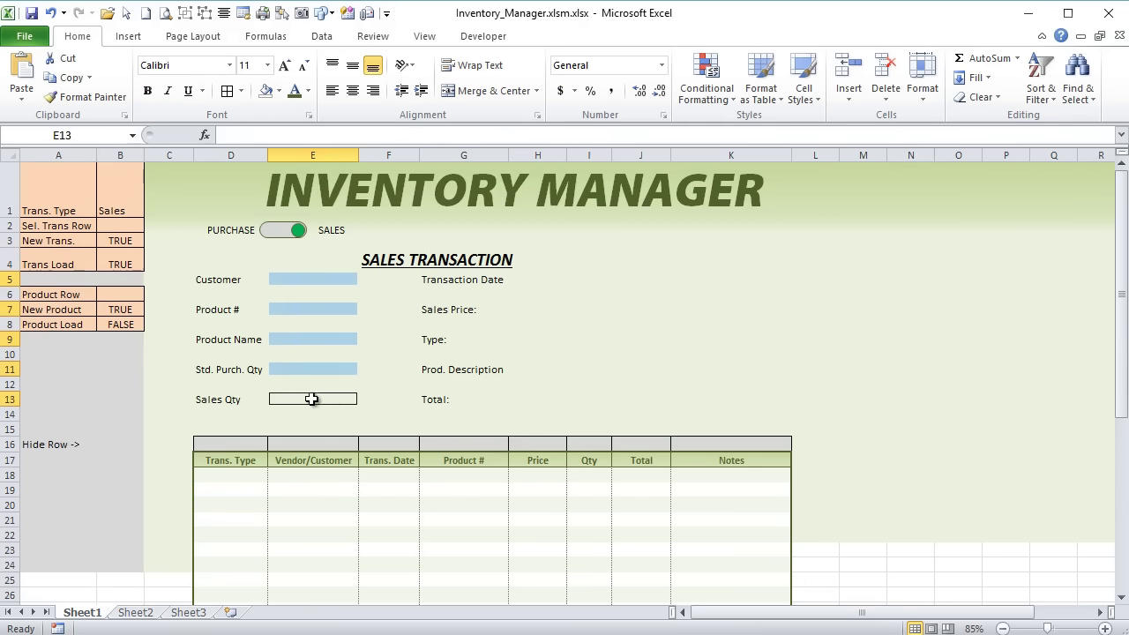
left_click(539, 397)
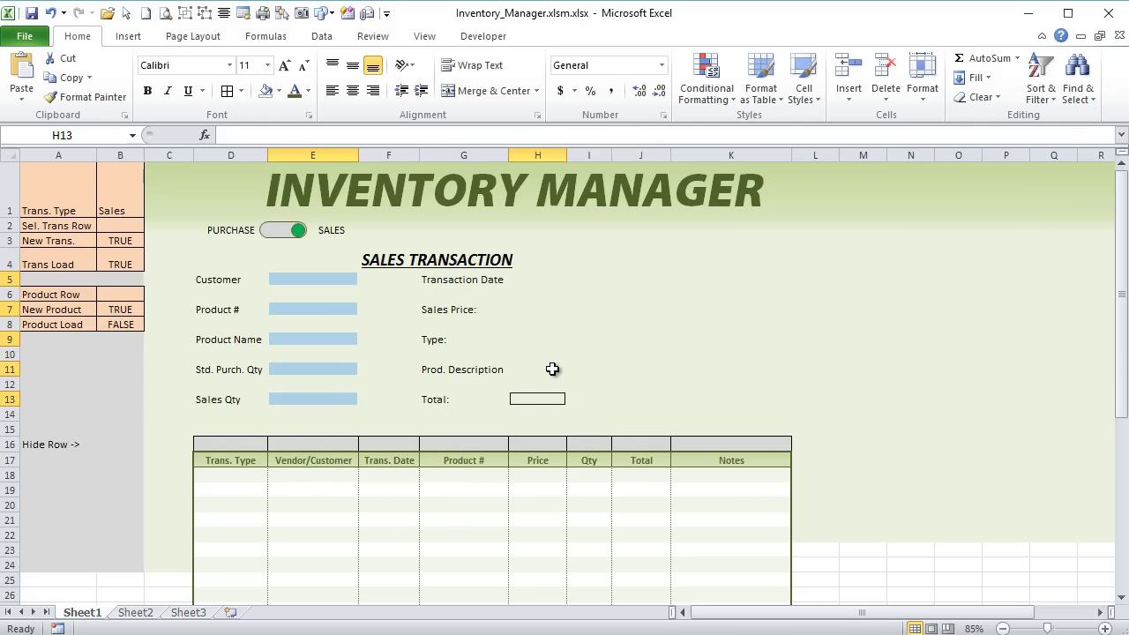
left_click(551, 368)
left_click(541, 339)
left_click(539, 309)
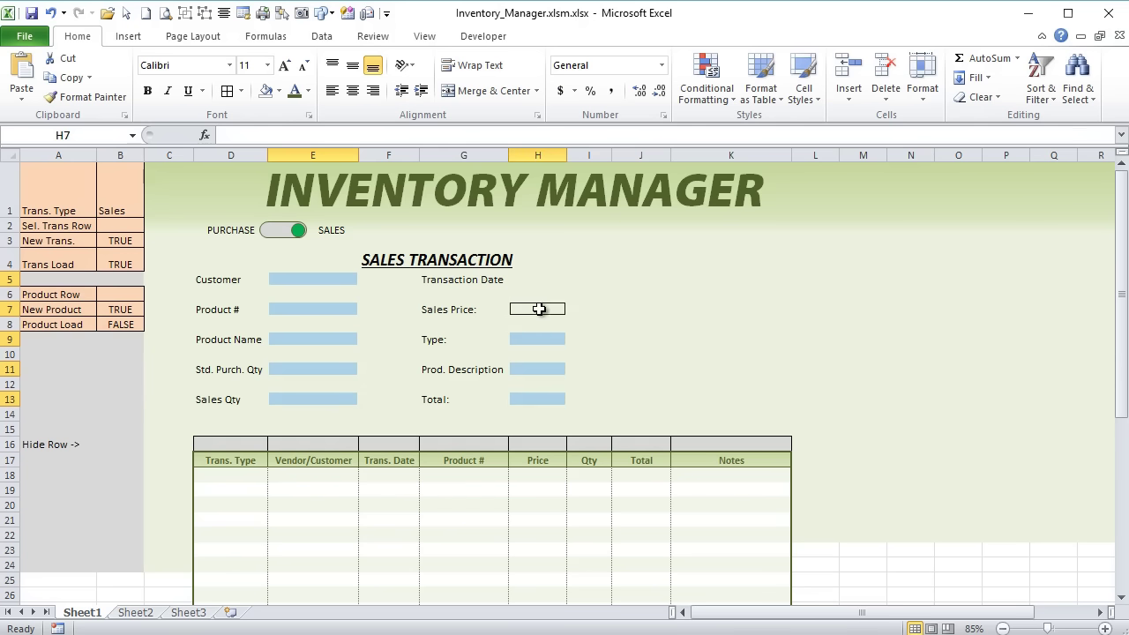
left_click(537, 279)
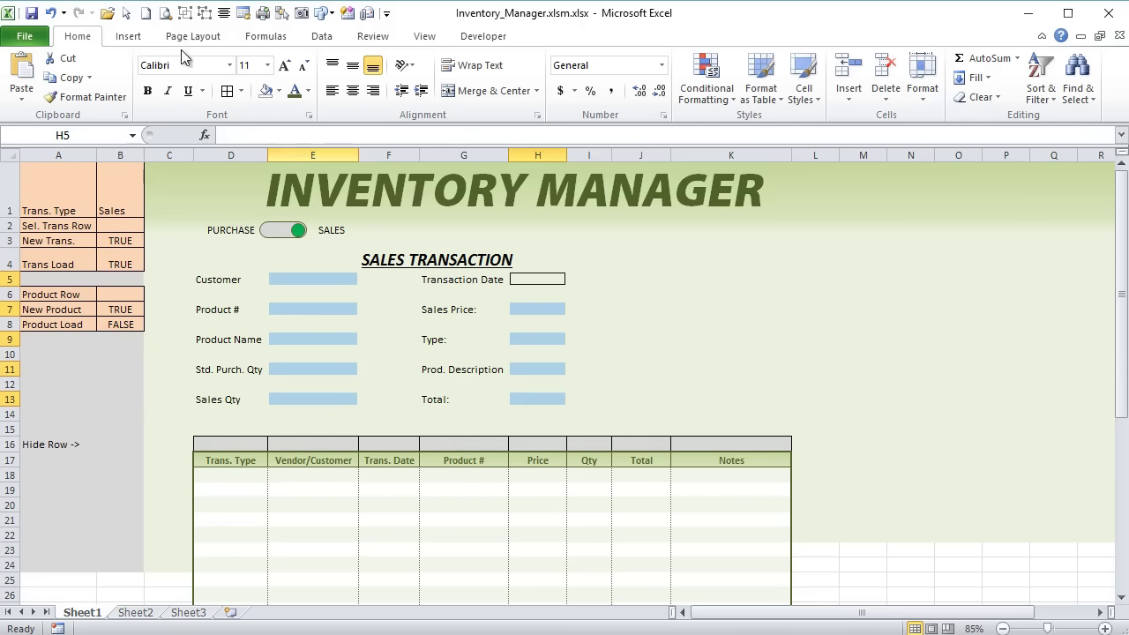
left_click(279, 91)
left_click(141, 126)
left_click(640, 294)
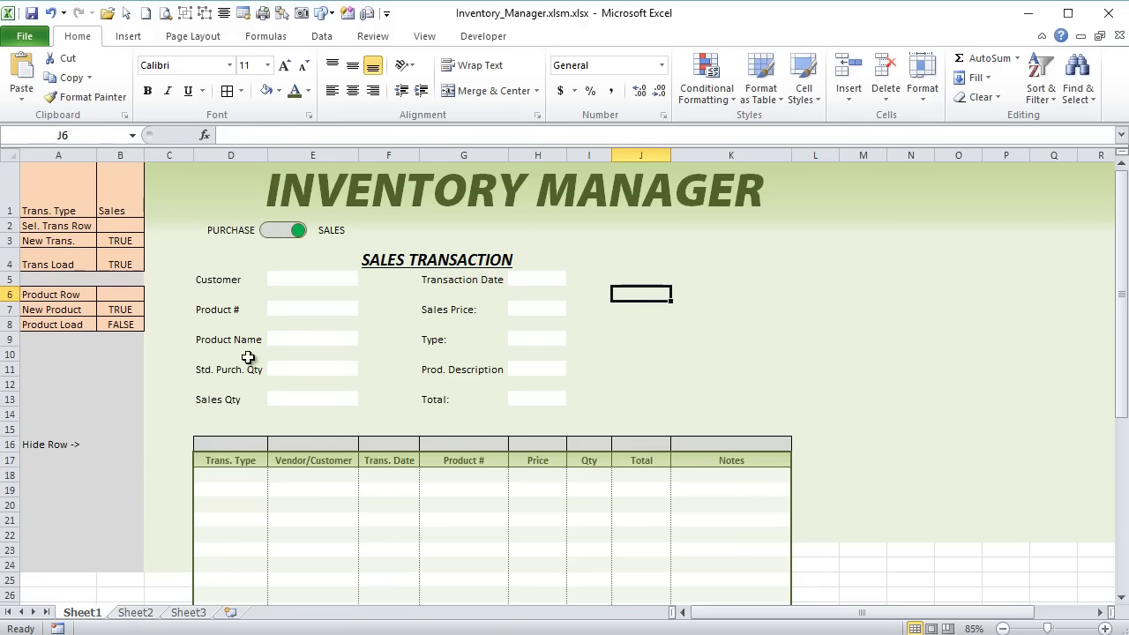
Fill H11:K11 beside Prod. Description with white, merge the range into one cell and left-align it.
left_click(418, 264)
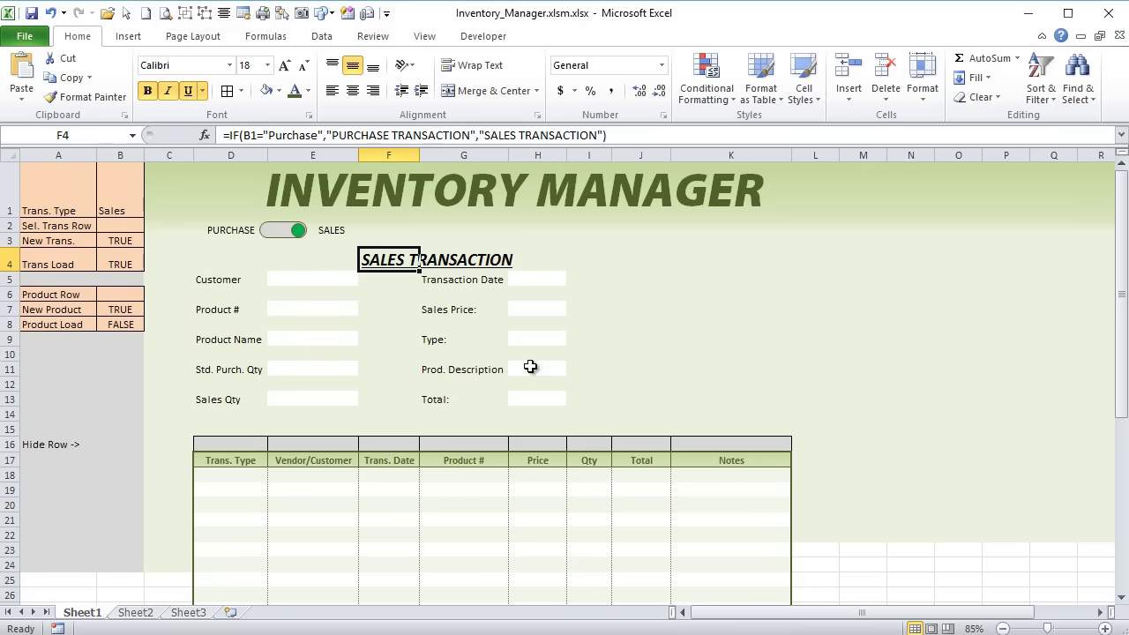
left_click_drag(533, 365, 680, 361)
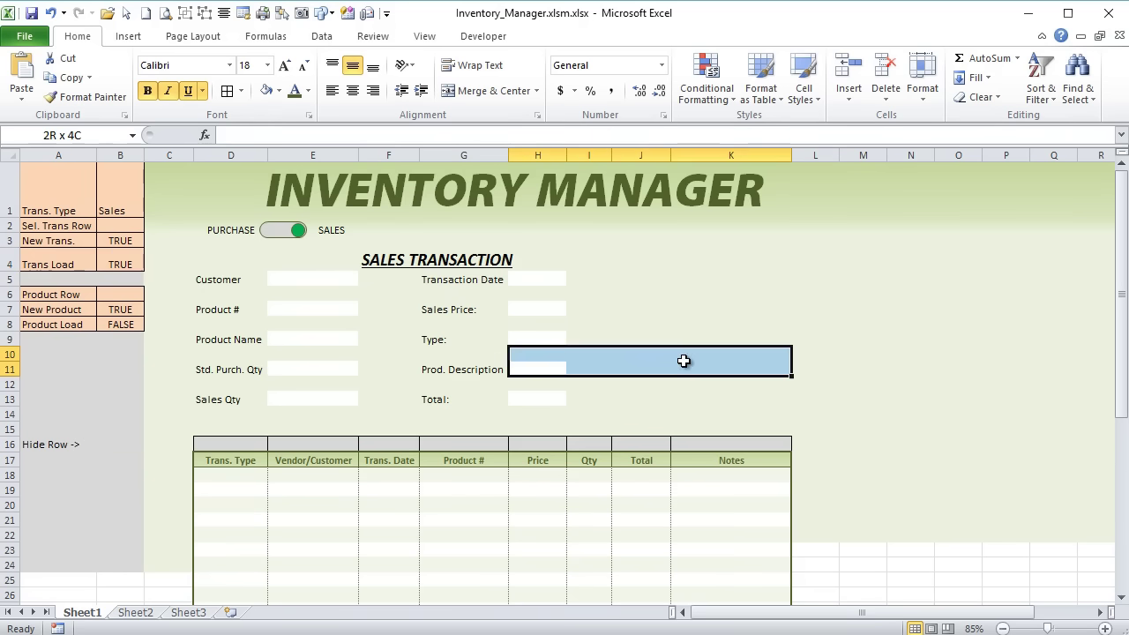
left_click_drag(684, 361, 688, 370)
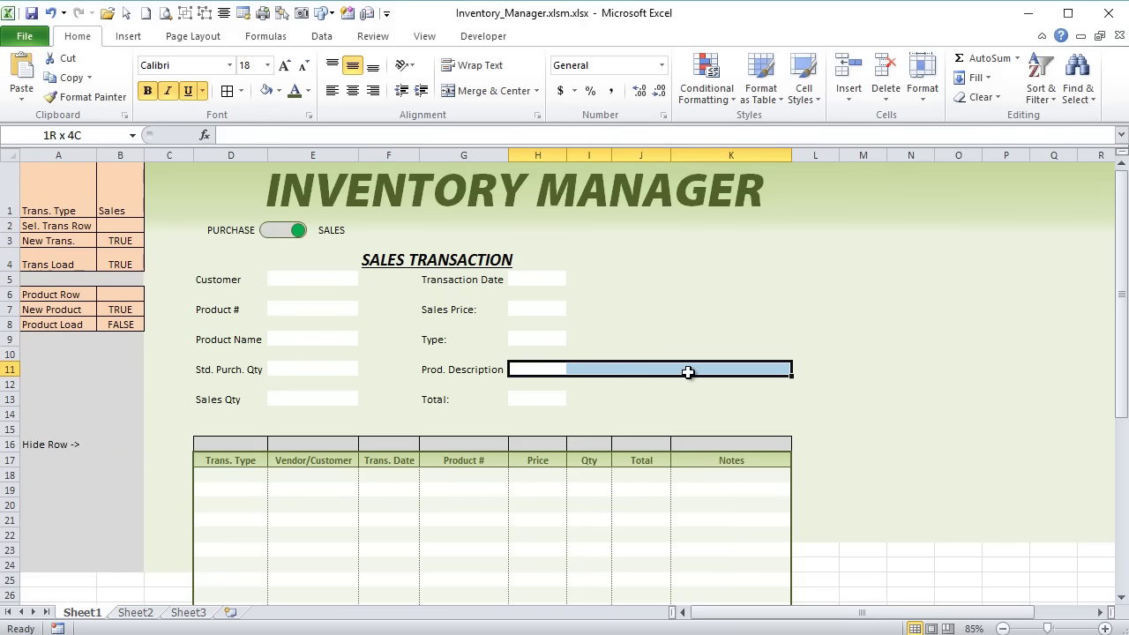
left_click(277, 91)
left_click(145, 127)
left_click(749, 340)
left_click(554, 365)
left_click_drag(554, 365, 723, 368)
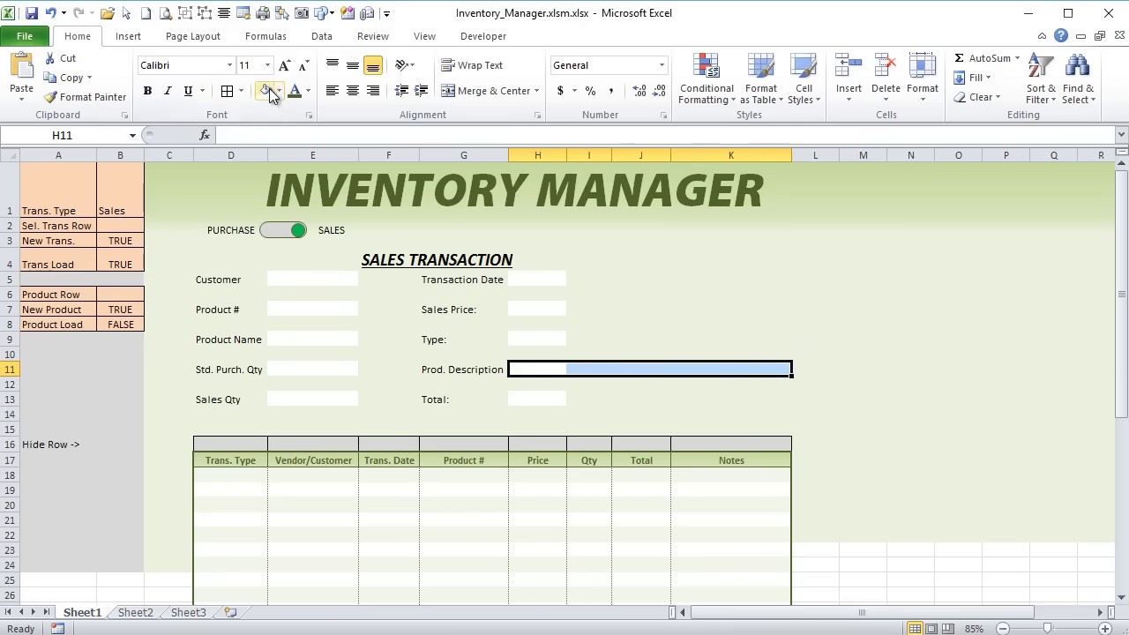
left_click(481, 92)
left_click(331, 91)
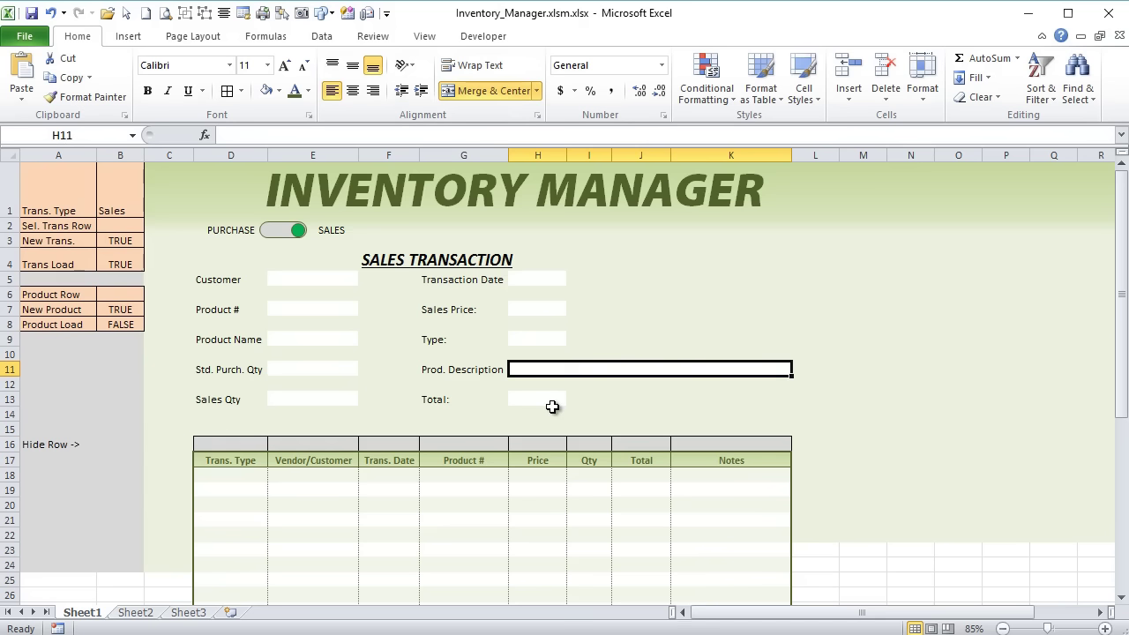
Enter the label "Notes:" in I13, beside the Total input cell.
left_click(599, 402)
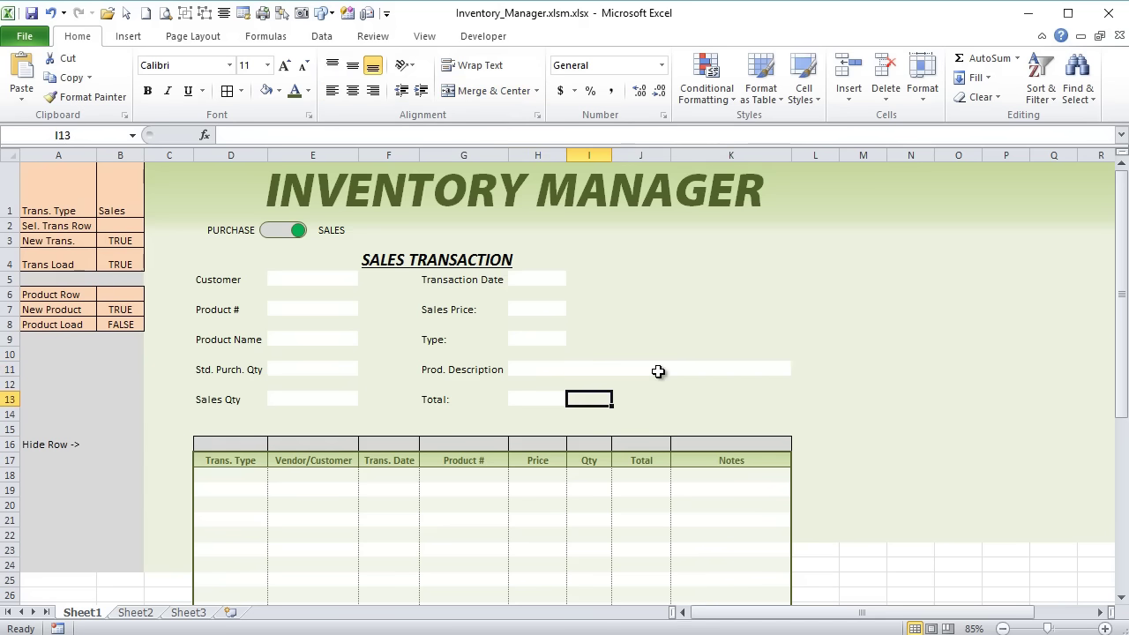
type("Notes:")
key("Tab")
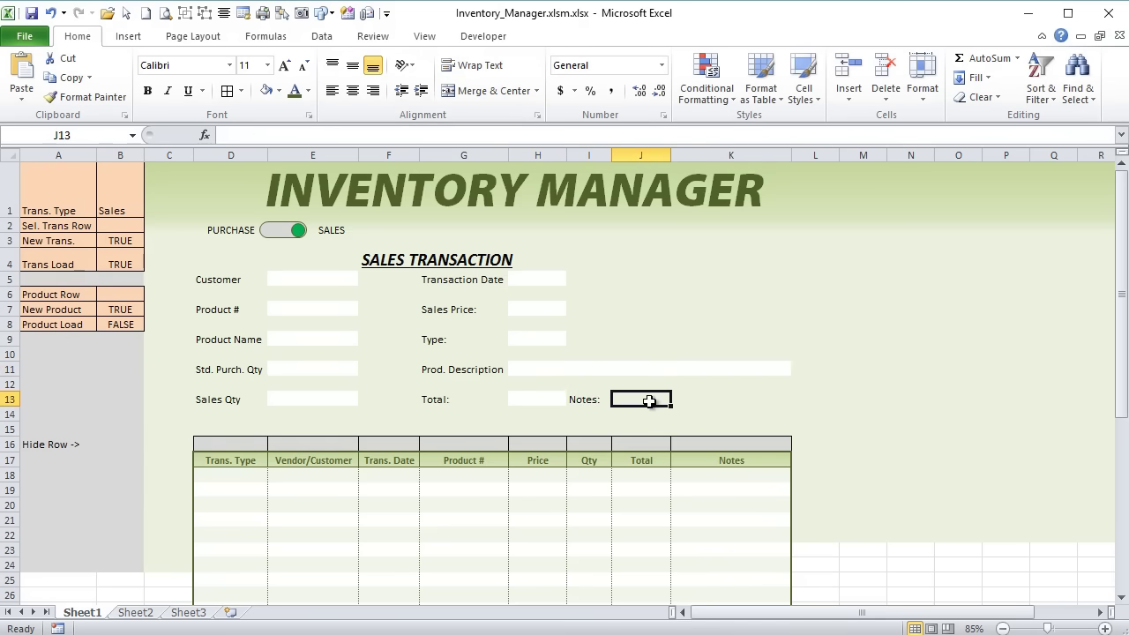
Fill J13:K13 beside the Notes label with white, merge the two cells and left-align the result.
left_click_drag(648, 401, 708, 399)
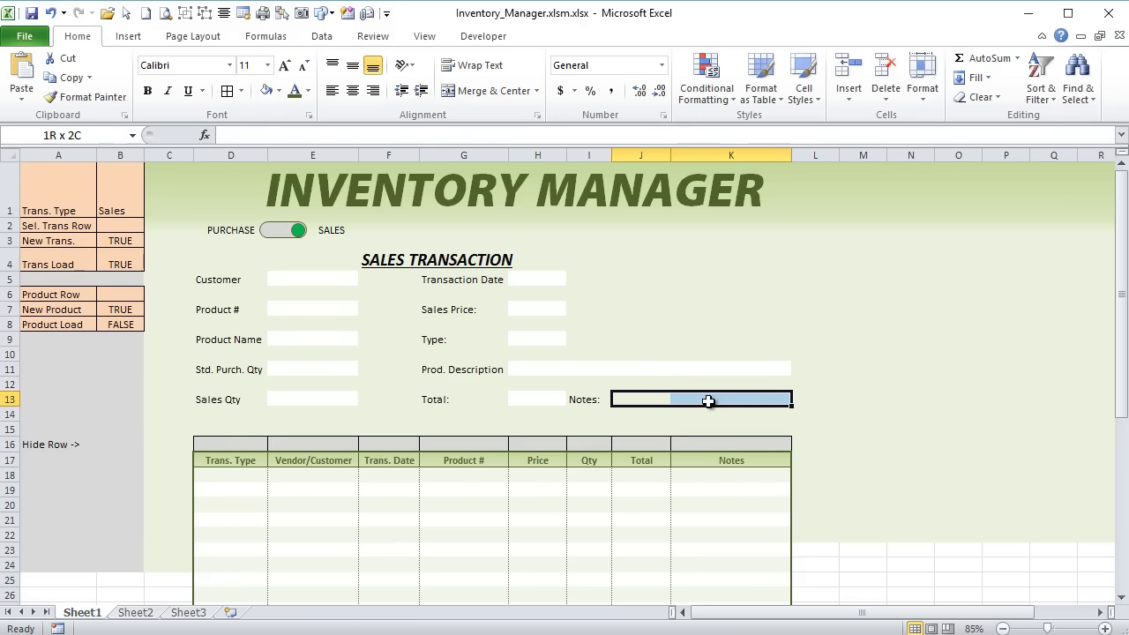
left_click(266, 90)
left_click(657, 421)
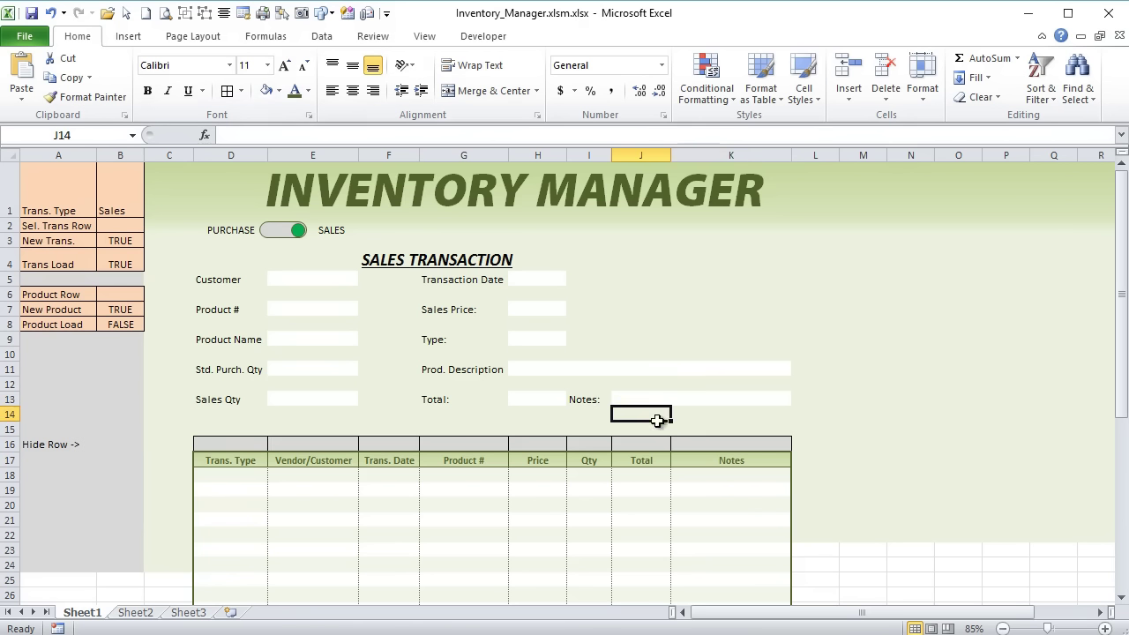
left_click_drag(622, 402, 736, 393)
left_click(487, 90)
left_click(331, 91)
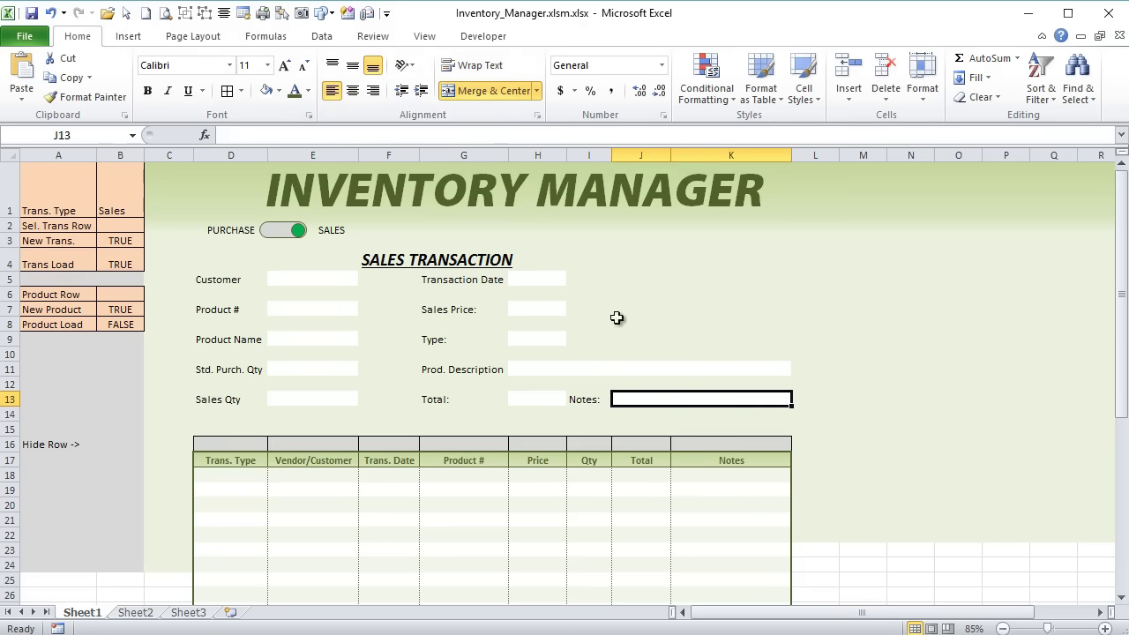
Enter the label "Qty. On Hand" in I7, beside the Sales Price input cell.
left_click_drag(639, 295, 659, 321)
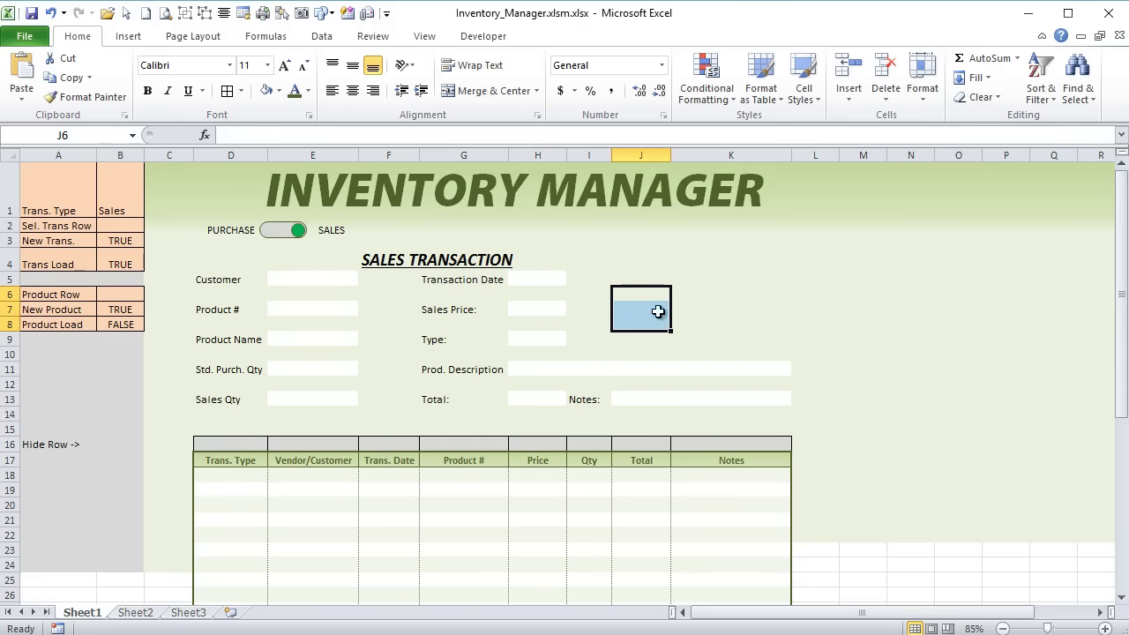
left_click(587, 338)
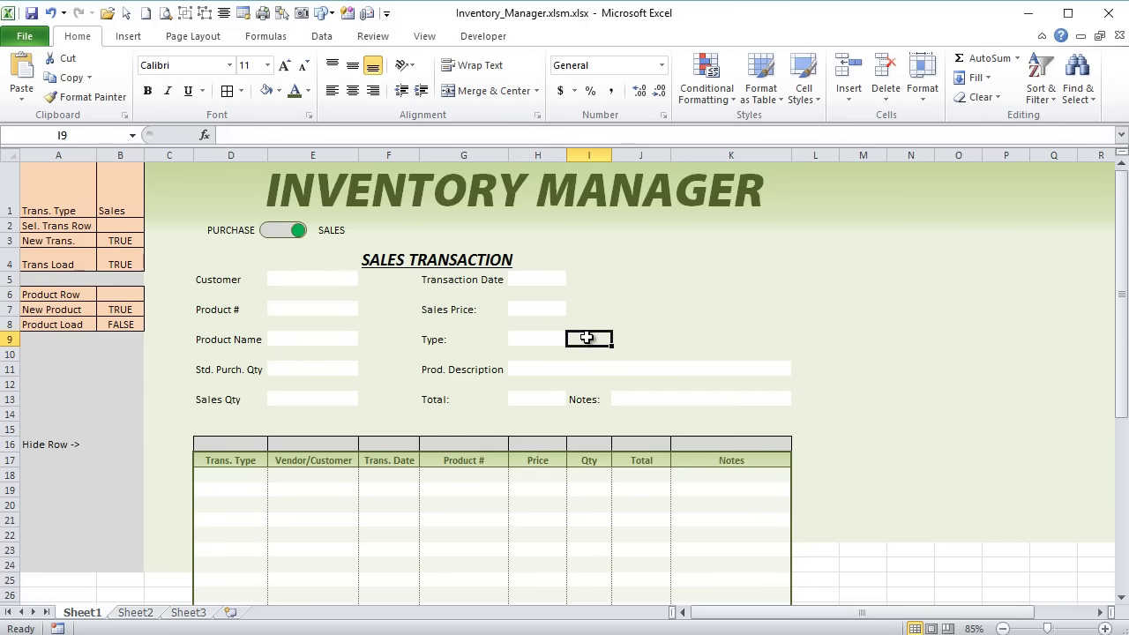
left_click(605, 311)
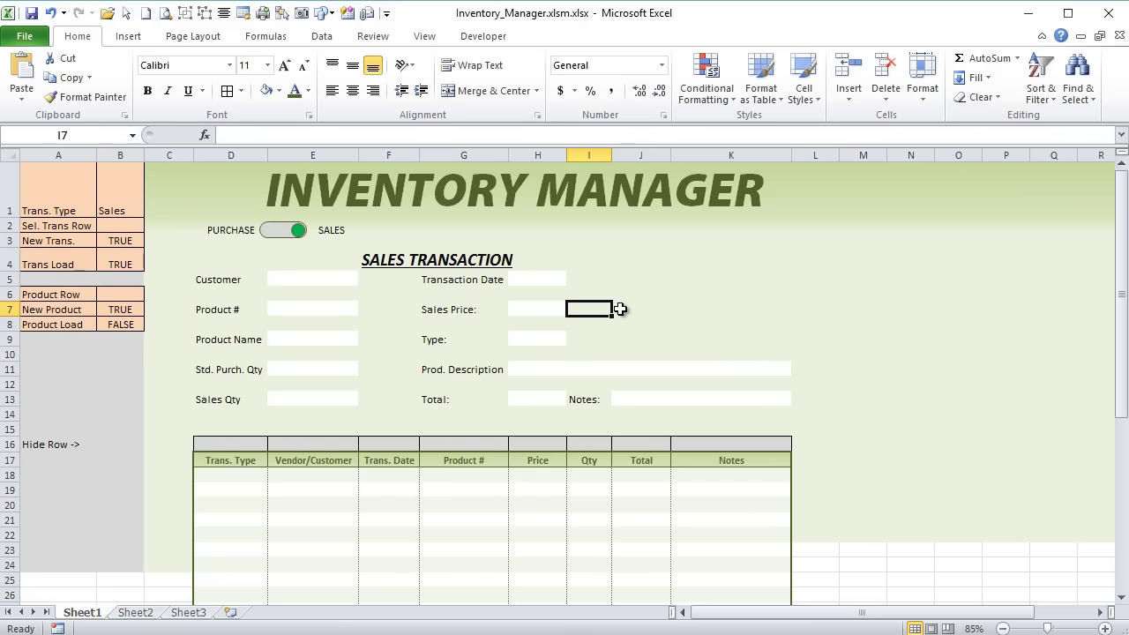
type("St")
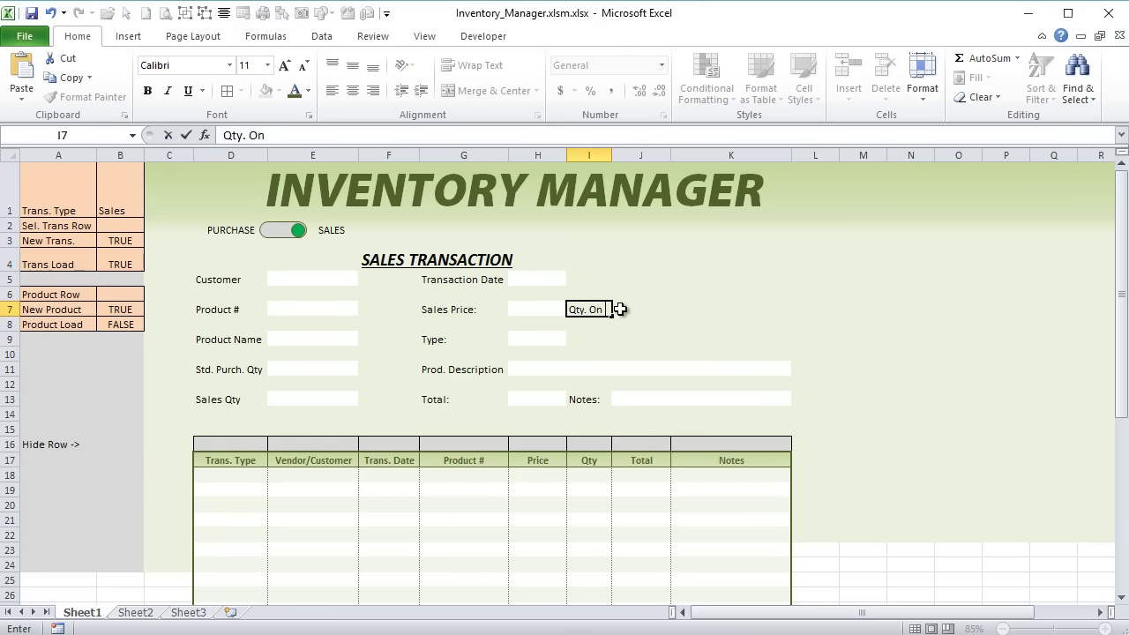
left_click(622, 310)
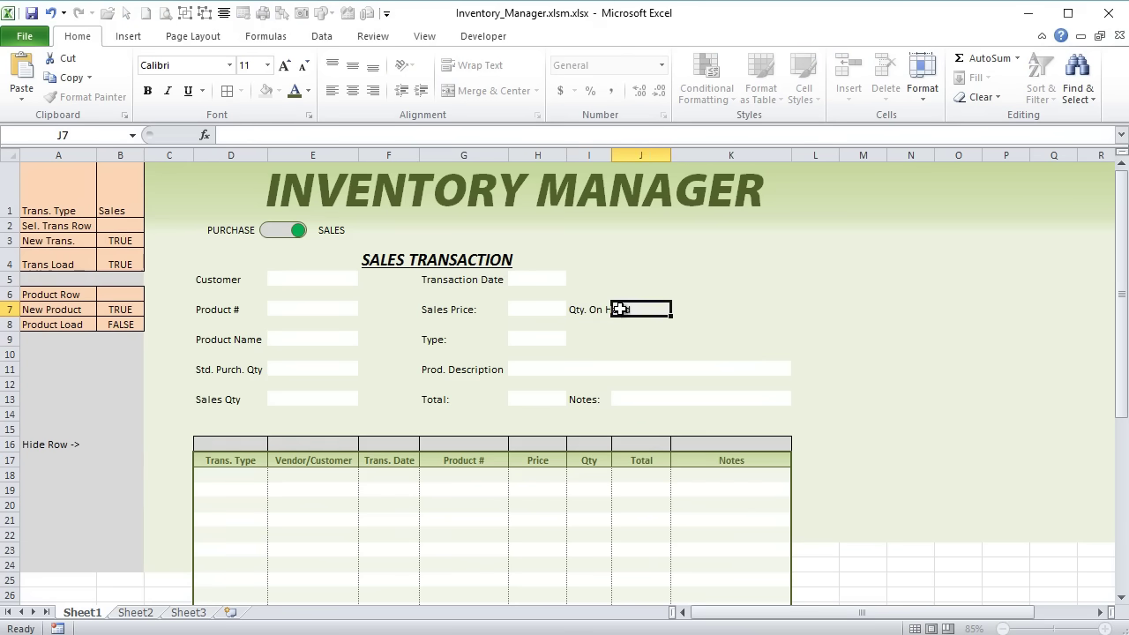
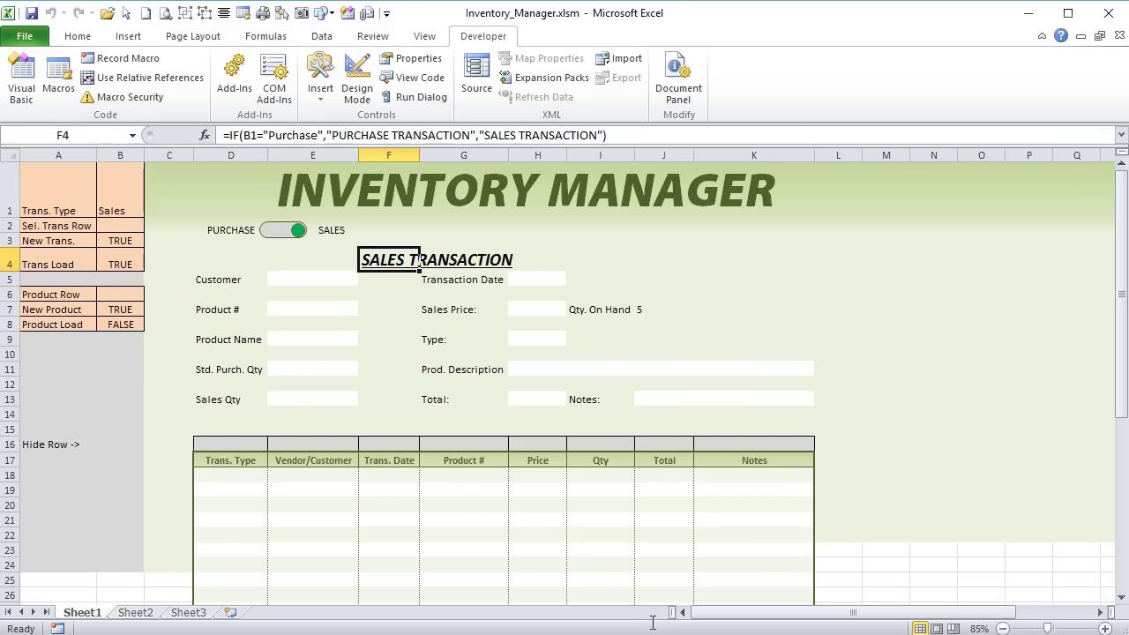
Set a blue font colour on the labels in D5, D7, D9, D11, D13, G5, G7, G9, G11, G13, I13 and on I7:J7.
key("Down")
key("Left")
key("Left")
key("shift+Right")
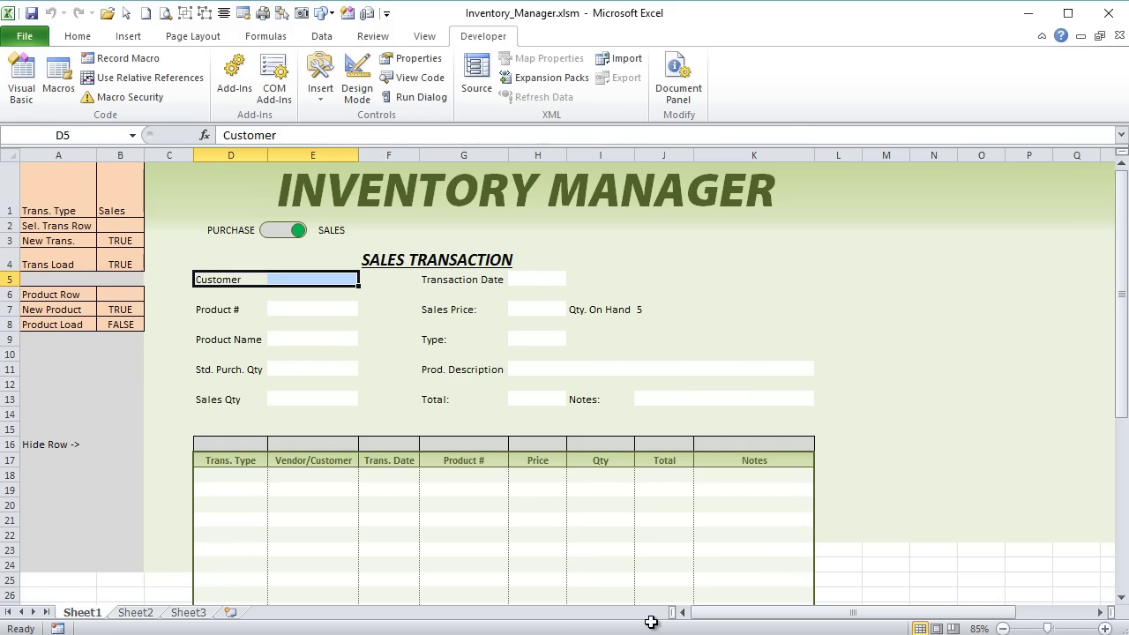
key("shift+Left")
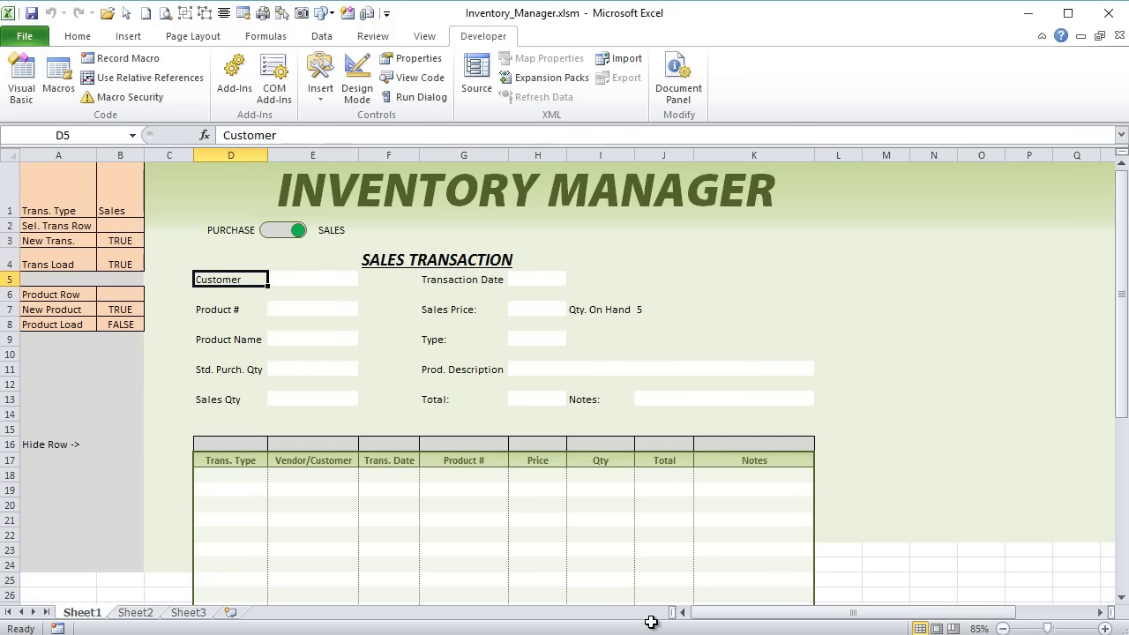
key("shift+F8")
key("Down")
key("Down")
key("Down")
key("Down")
key("Down")
key("Down")
key("Down")
key("Down")
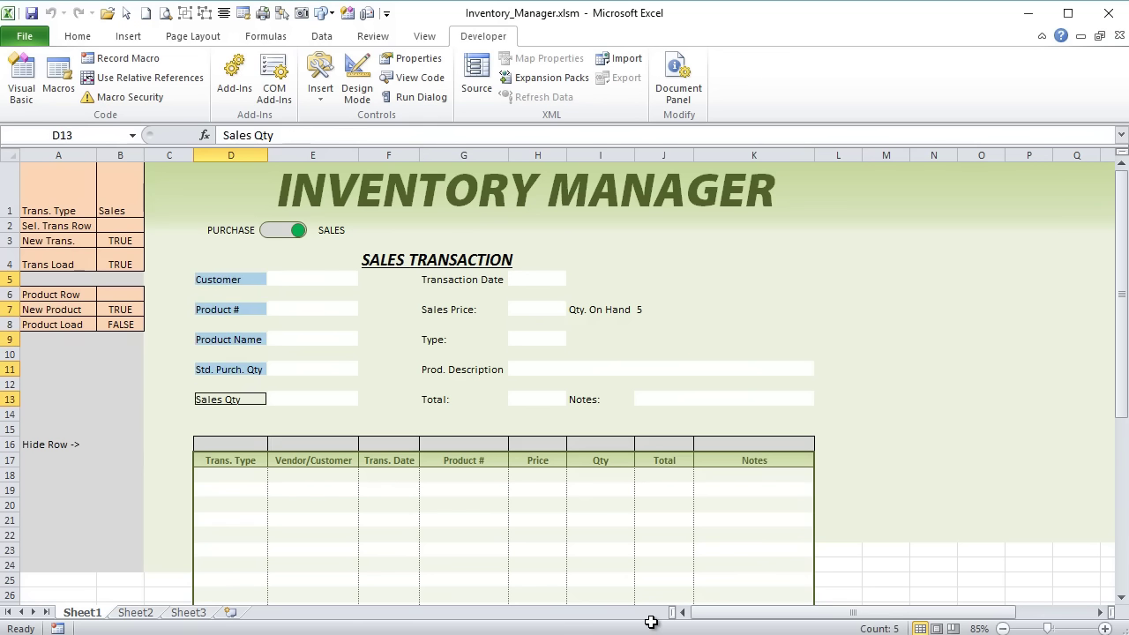
key("Up")
key("Up")
key("Up")
key("Up")
key("Up")
key("Up")
key("Up")
key("Up")
key("Right")
key("Right")
key("Right")
key("Down")
key("Down")
key("Down")
key("Down")
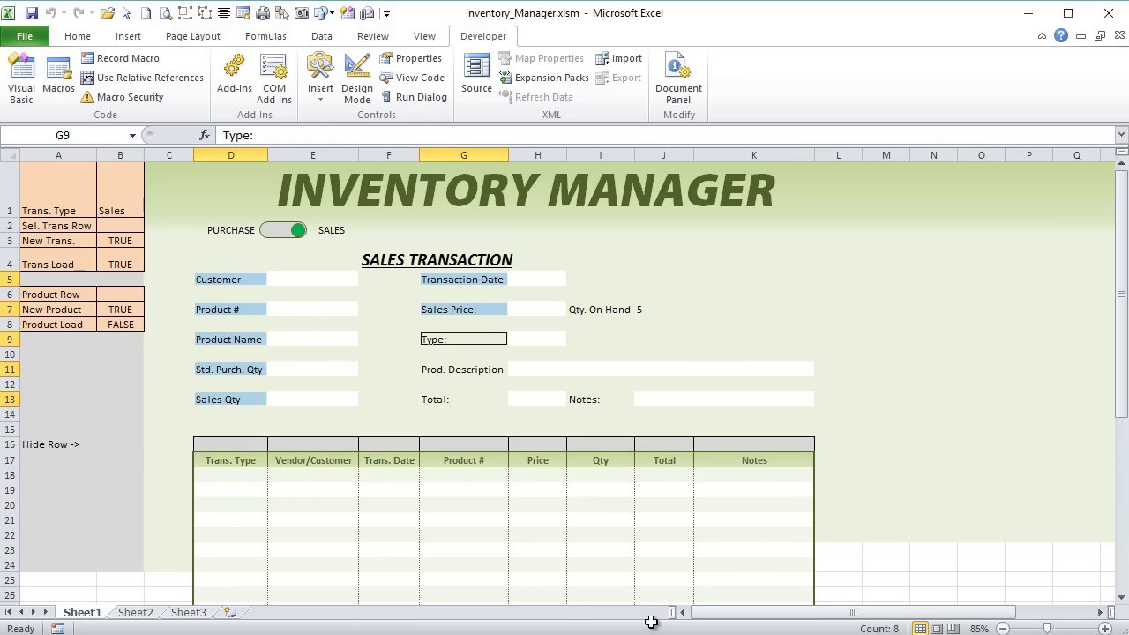
key("Down")
key("Down")
key("Down")
key("Down")
key("Right")
key("Right")
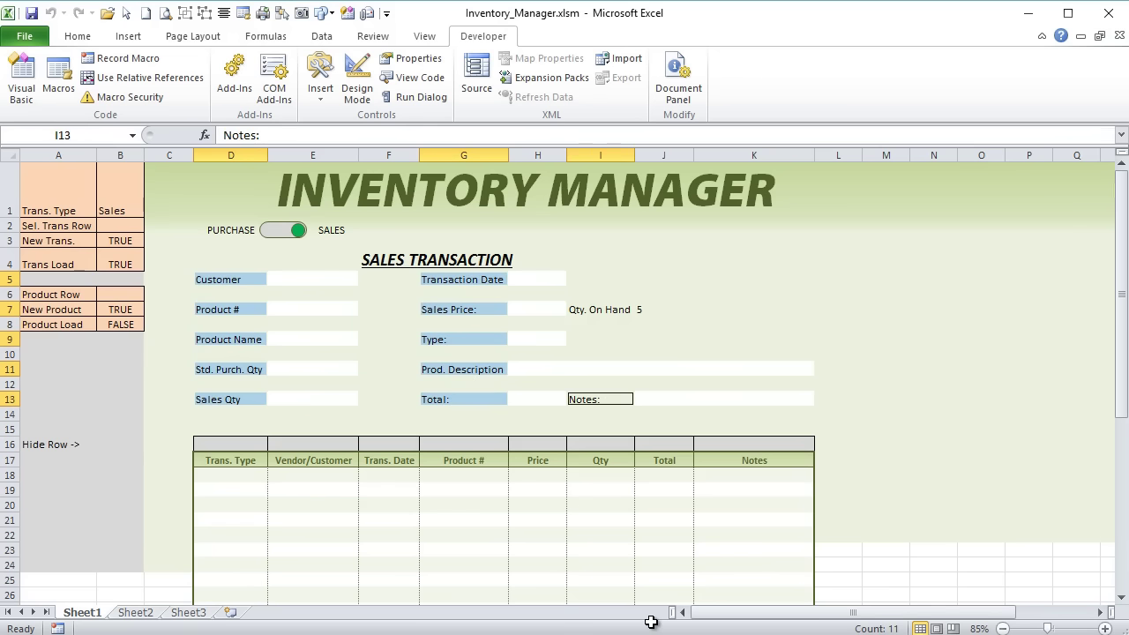
key("Up")
key("Up")
key("Up")
key("Up")
key("Up")
key("Up")
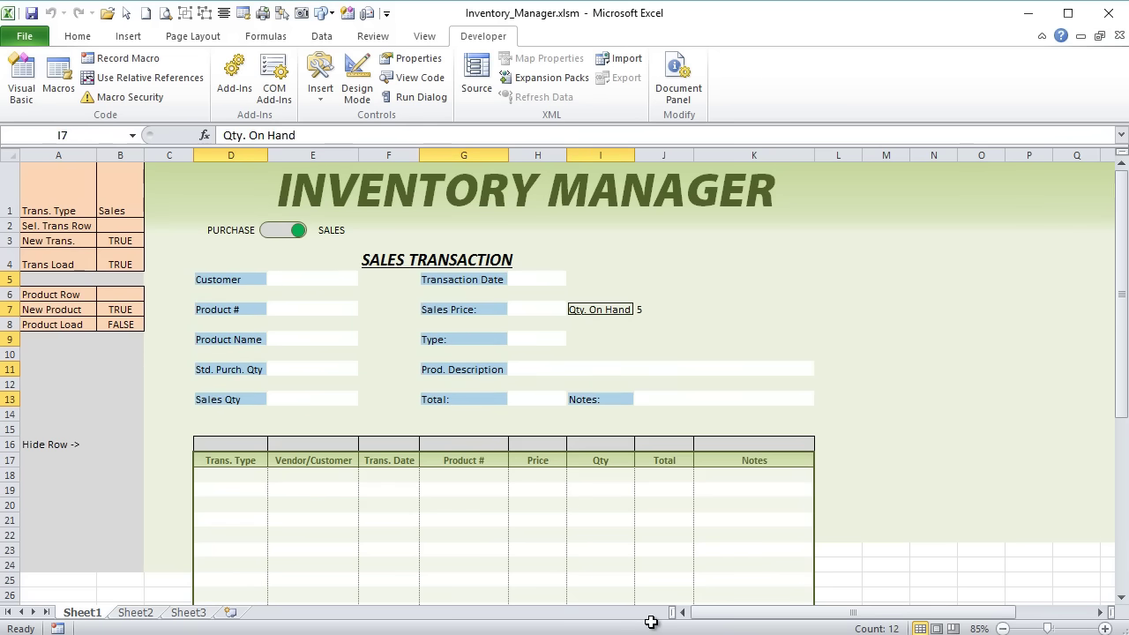
key("shift+Right")
key("alt+h")
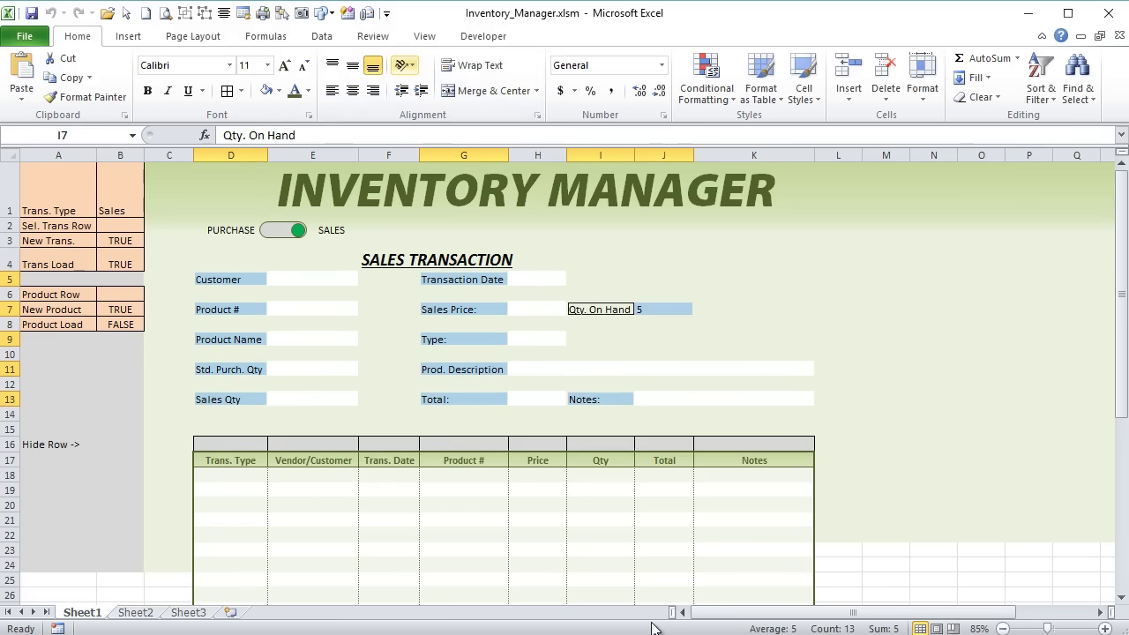
key("f")
key("c")
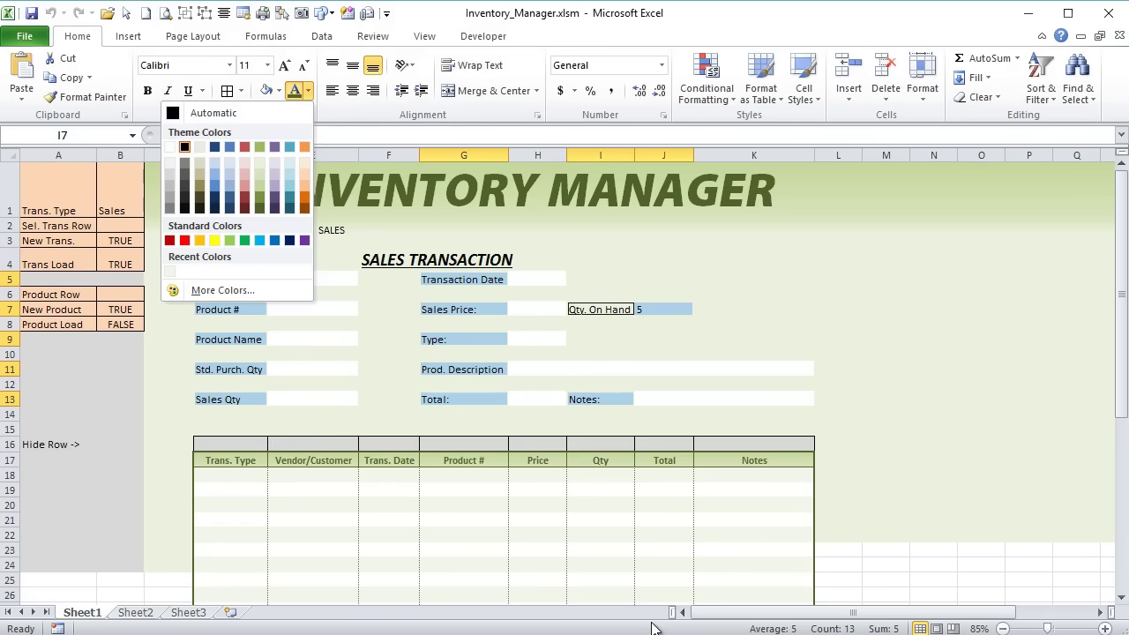
key("m")
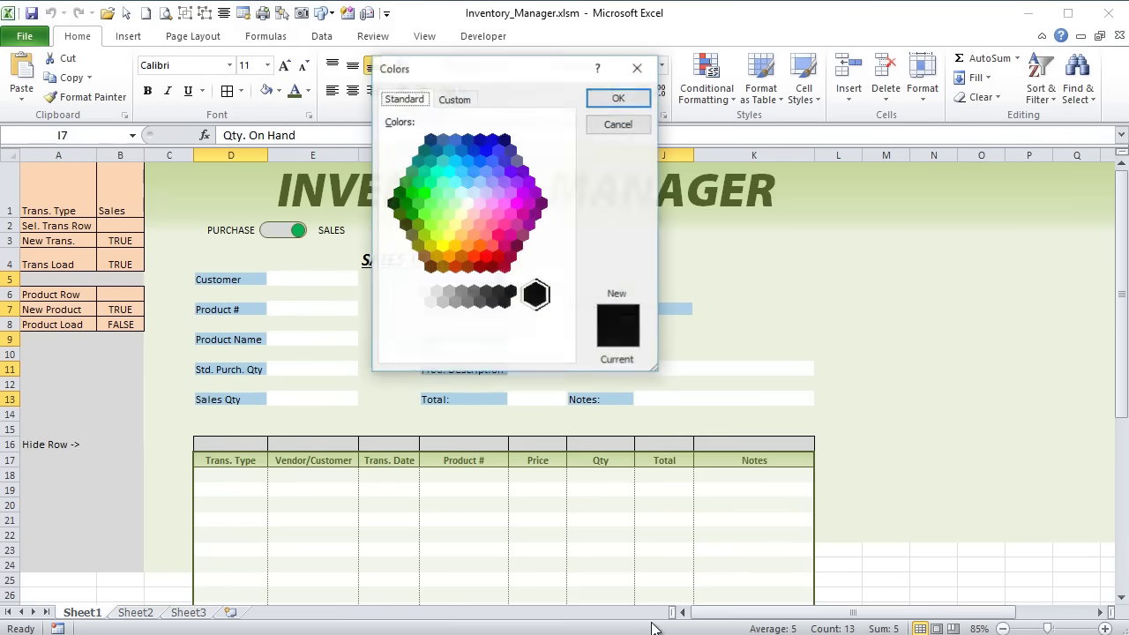
key("Up")
key("Tab")
key("Tab")
key("Return")
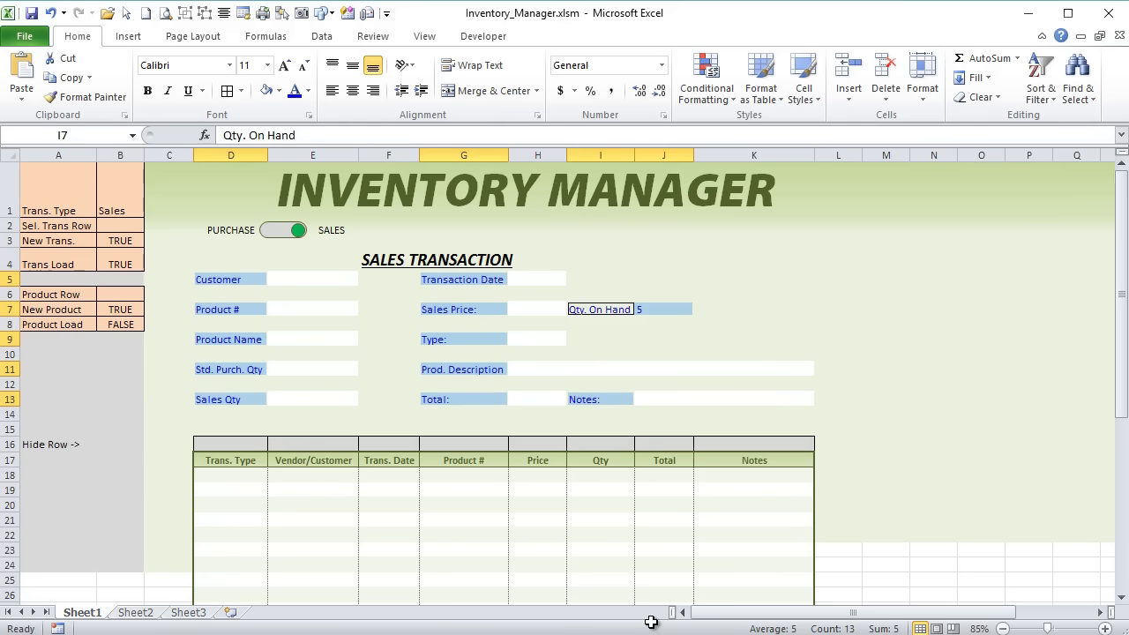
Give D5:E5 through D13:E13, G5:H5, G7:H7, G9:H9, G11:K11, G13:H13 and I13:K13 a blue outline with a dotted inside divider.
key("ctrl+Home")
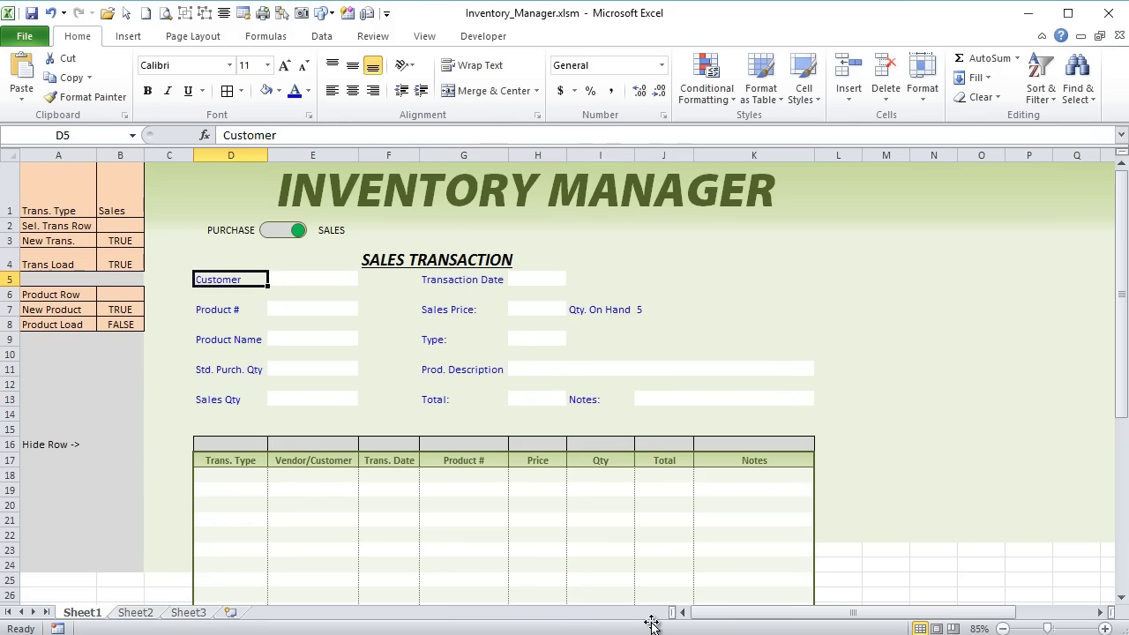
key("shift+Right")
key("shift+F8")
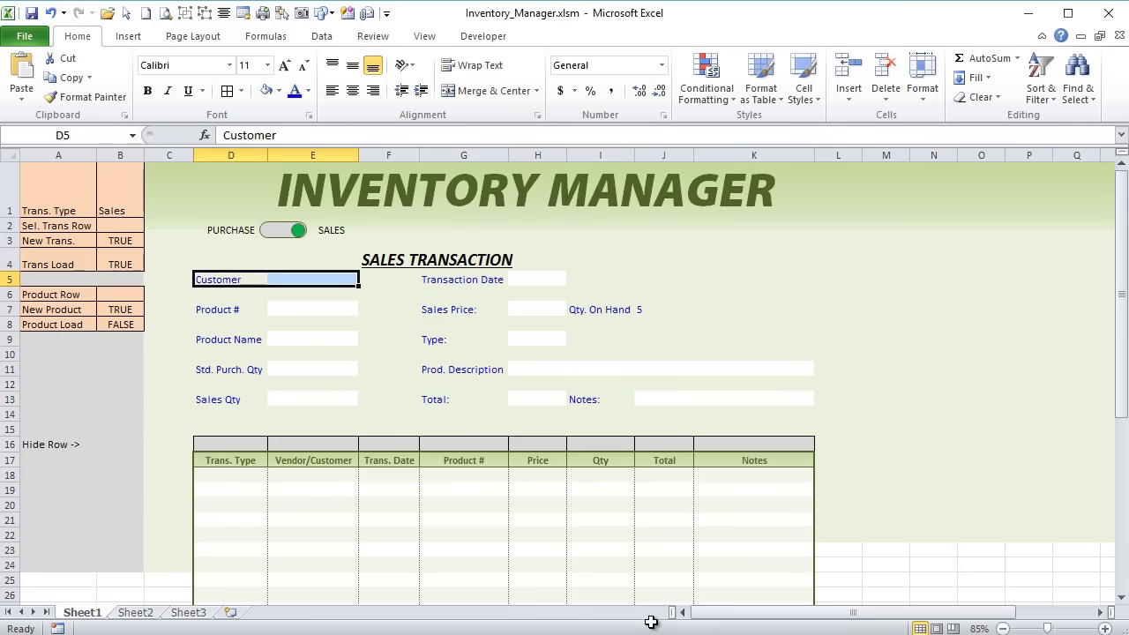
key("Down")
key("Down")
key("shift+Right")
key("shift+F8")
key("Down")
key("Down")
key("shift+Right")
key("shift+F8")
key("Down")
key("Down")
key("shift+Right")
key("shift+F8")
key("Down")
key("Down")
key("shift+Right")
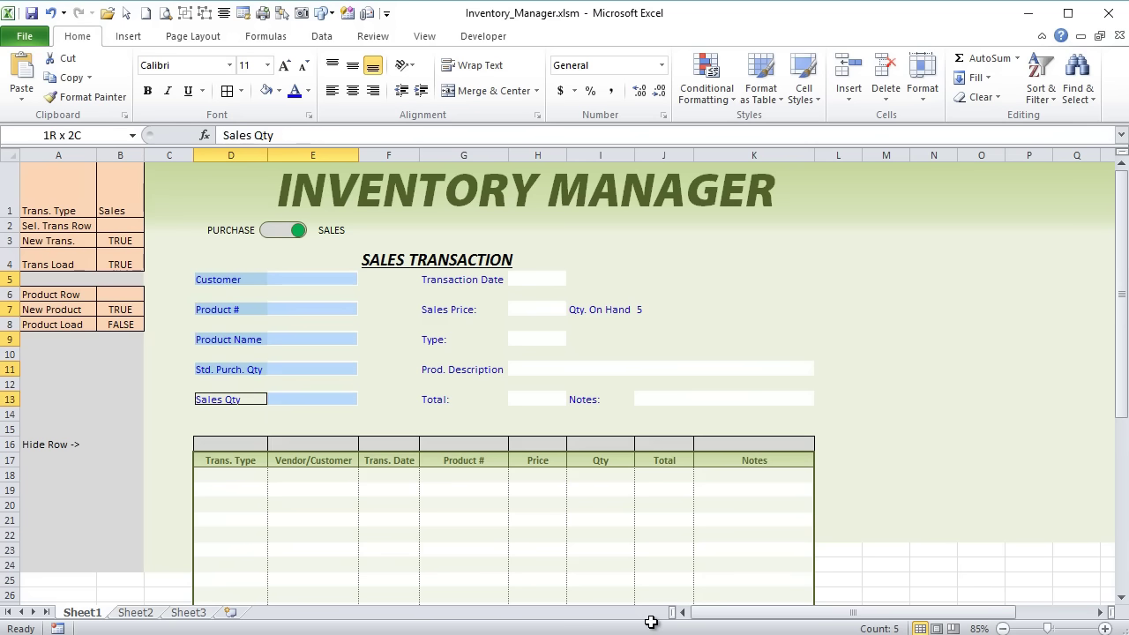
key("shift+F8")
key("Right")
key("Right")
key("Right")
key("shift+Right")
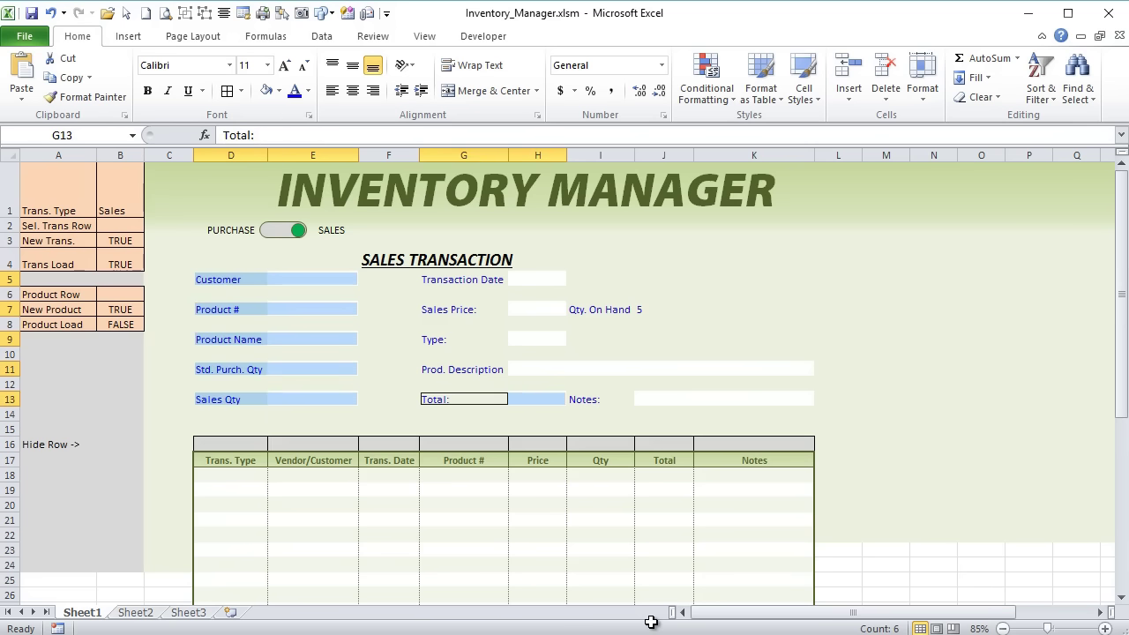
key("shift+F8")
key("Right")
key("Right")
key("shift+Right")
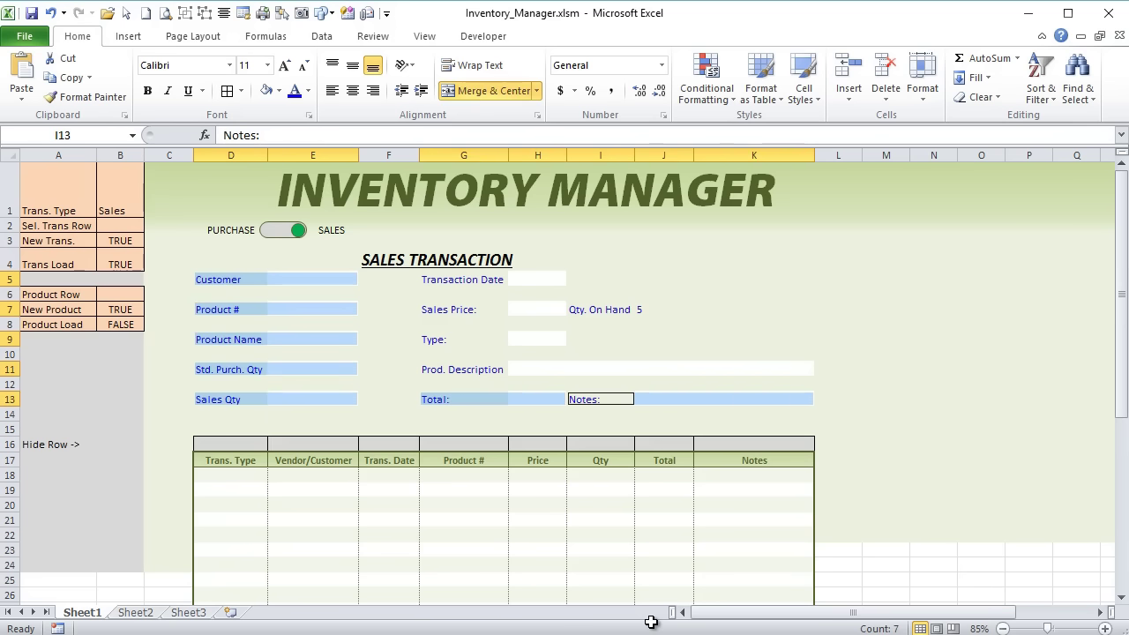
key("shift+F8")
key("Up")
key("Up")
key("Left")
key("shift+Right")
key("shift+F8")
key("Up")
key("Up")
key("shift+Right")
key("shift+F8")
key("Up")
key("Up")
key("shift+Right")
key("shift+F8")
key("Up")
key("Up")
key("shift+Right")
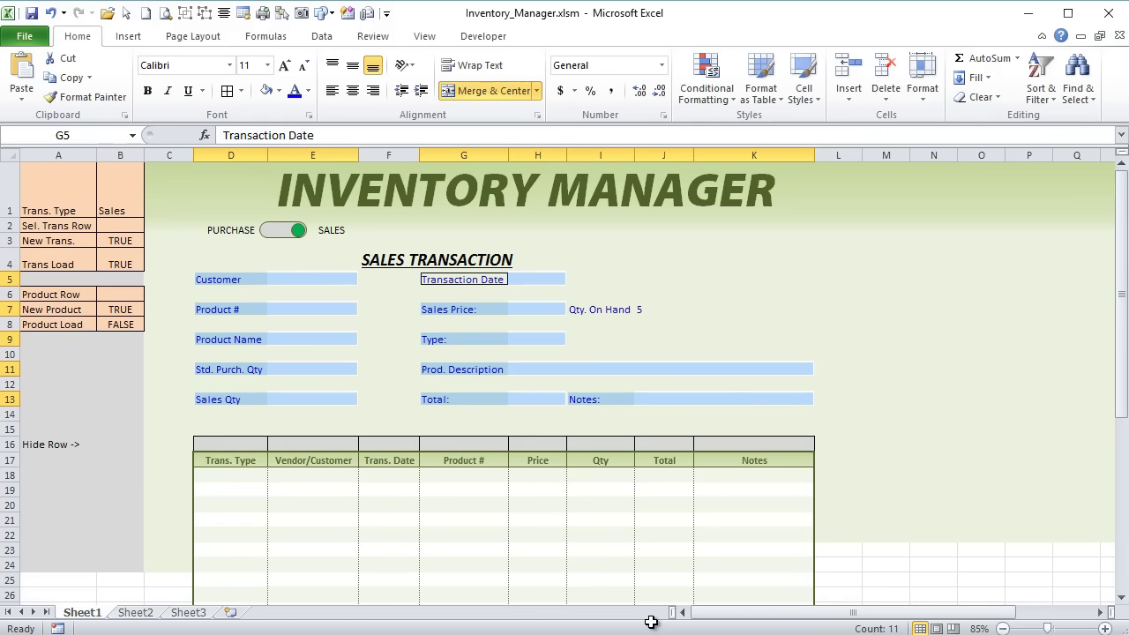
key("shift+F10")
key("Up")
key("Up")
key("Up")
key("Escape")
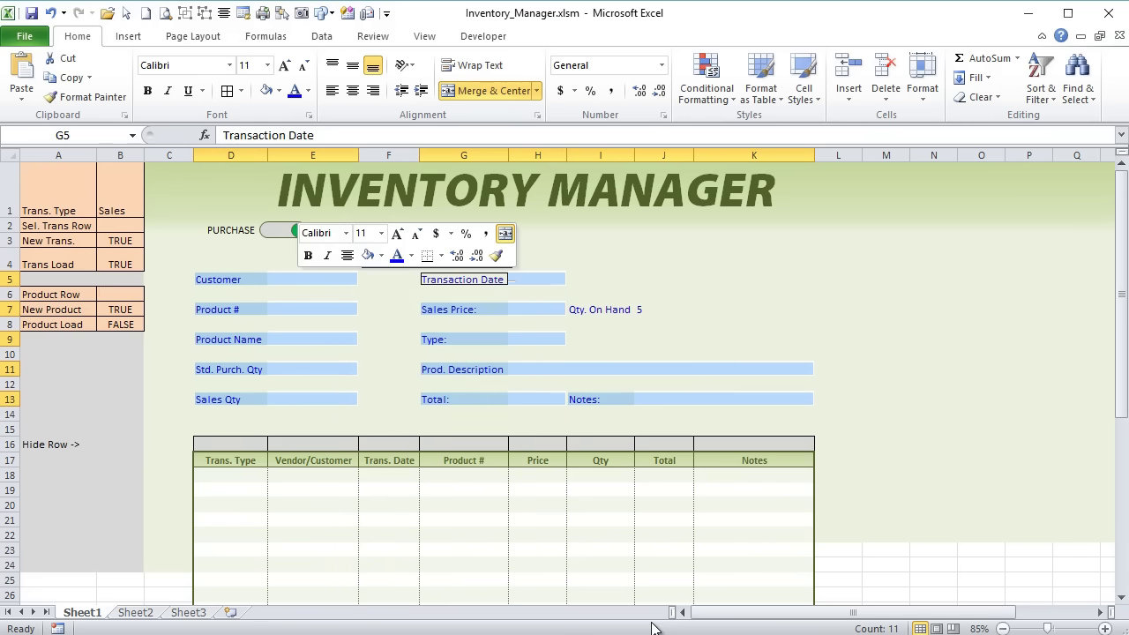
key("ctrl+1")
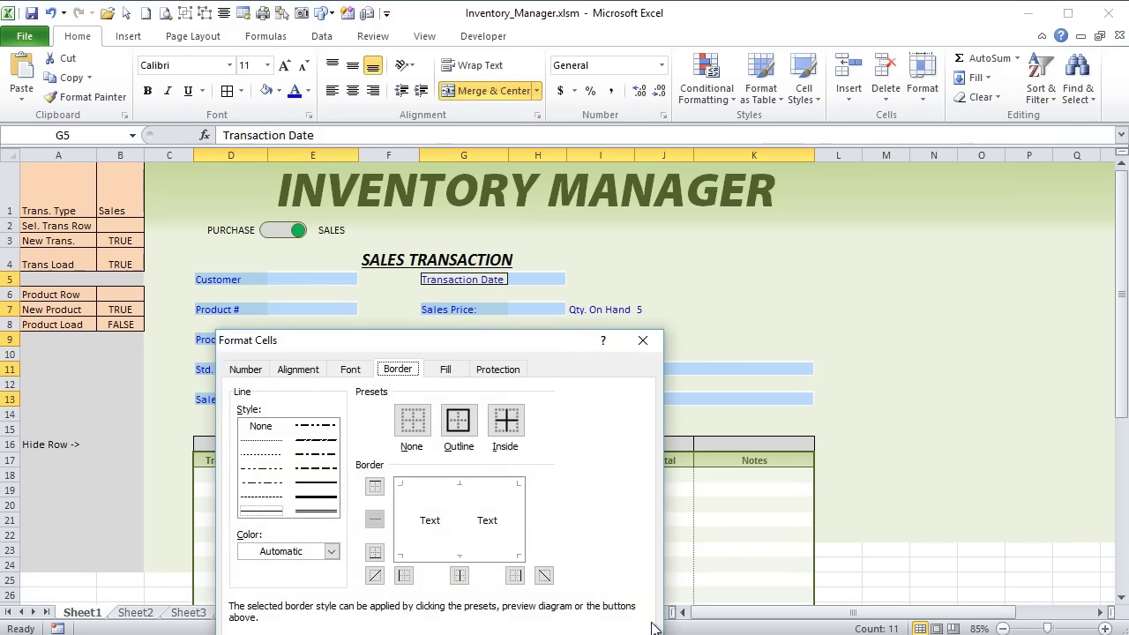
key("alt+c")
key("alt+Down")
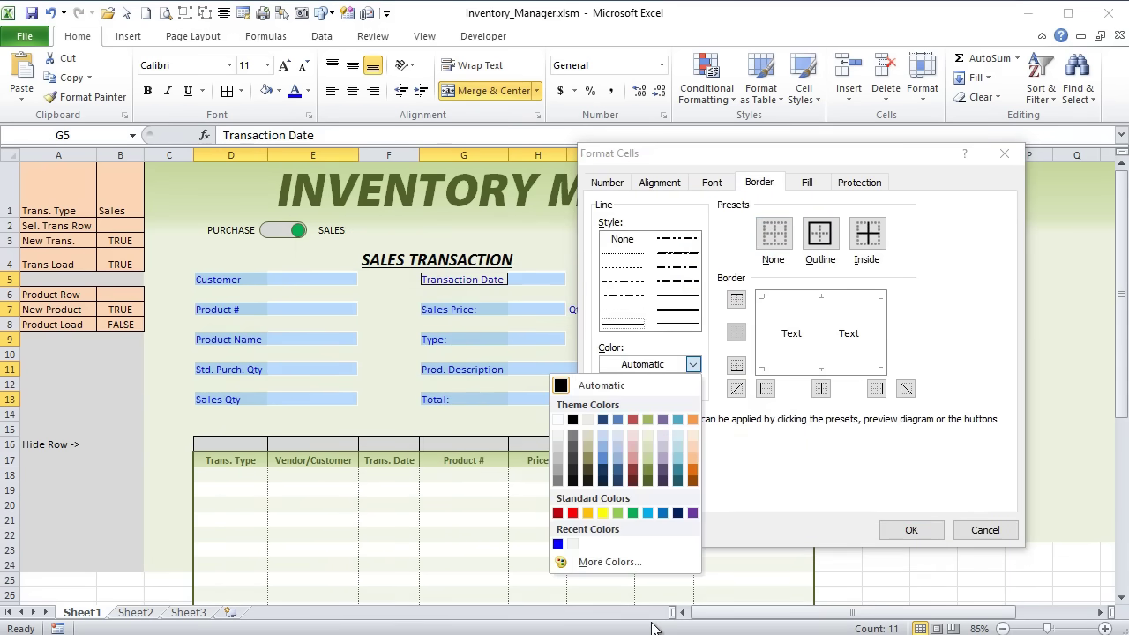
key("Up")
key("Up")
key("Return")
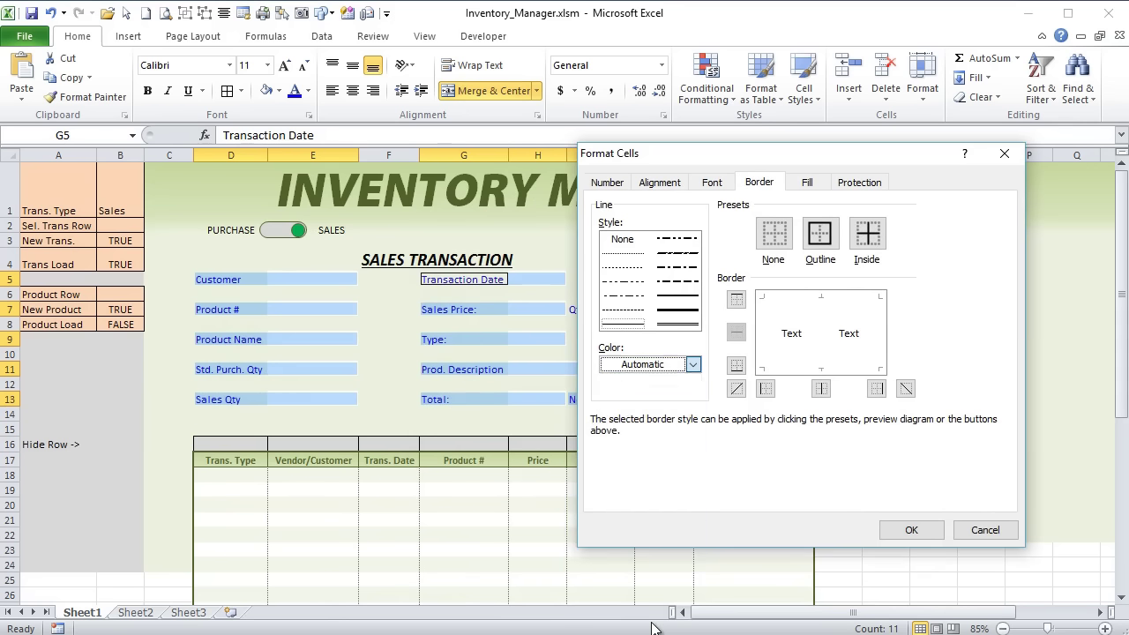
key("alt+o")
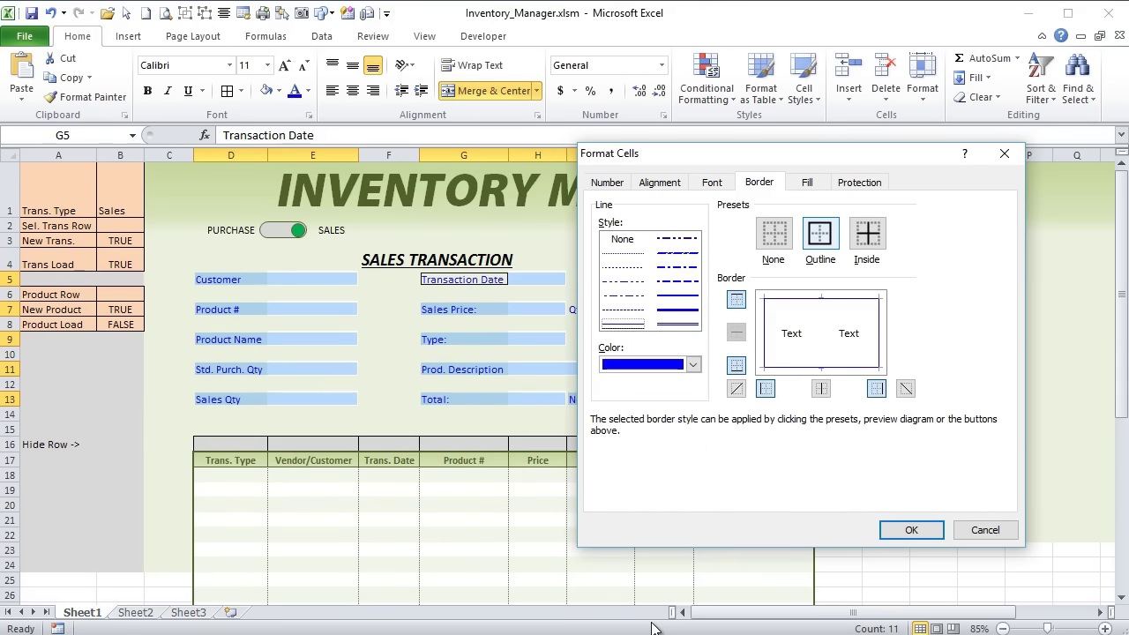
key("Up")
key("Up")
key("Up")
key("Up")
key("Up")
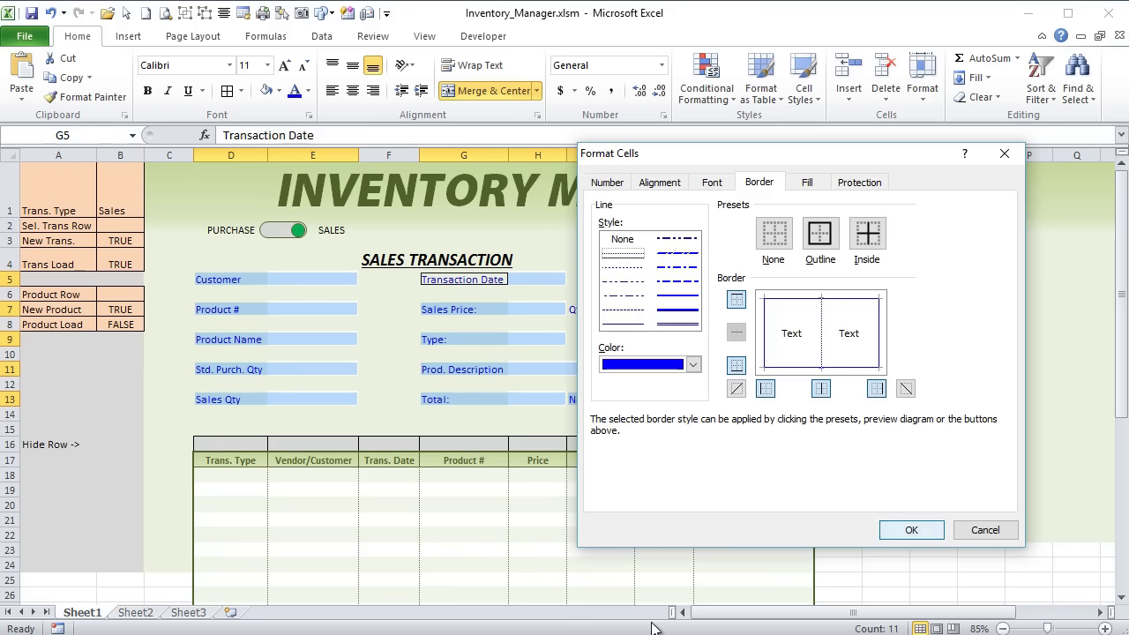
key("Return")
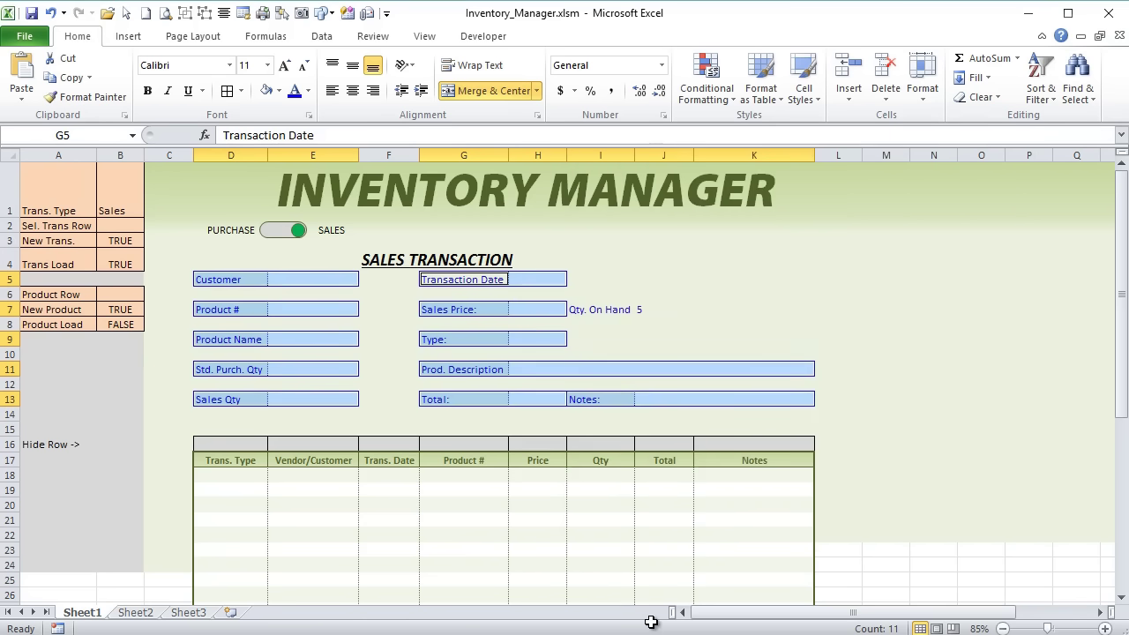
Fill D4:K4 with a two-colour horizontal gradient from light olive green to light blue, using the first variant.
key("Left")
key("Down")
key("Down")
key("Down")
key("Down")
key("Down")
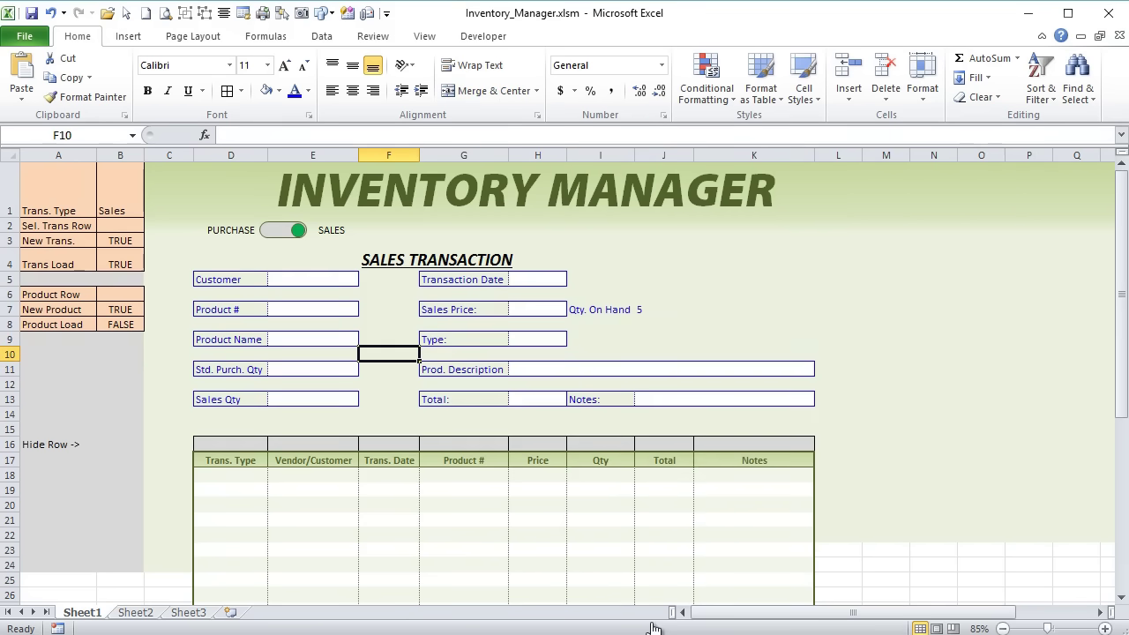
key("Left")
key("Left")
key("Up")
key("Up")
key("Up")
key("Up")
key("Up")
key("Up")
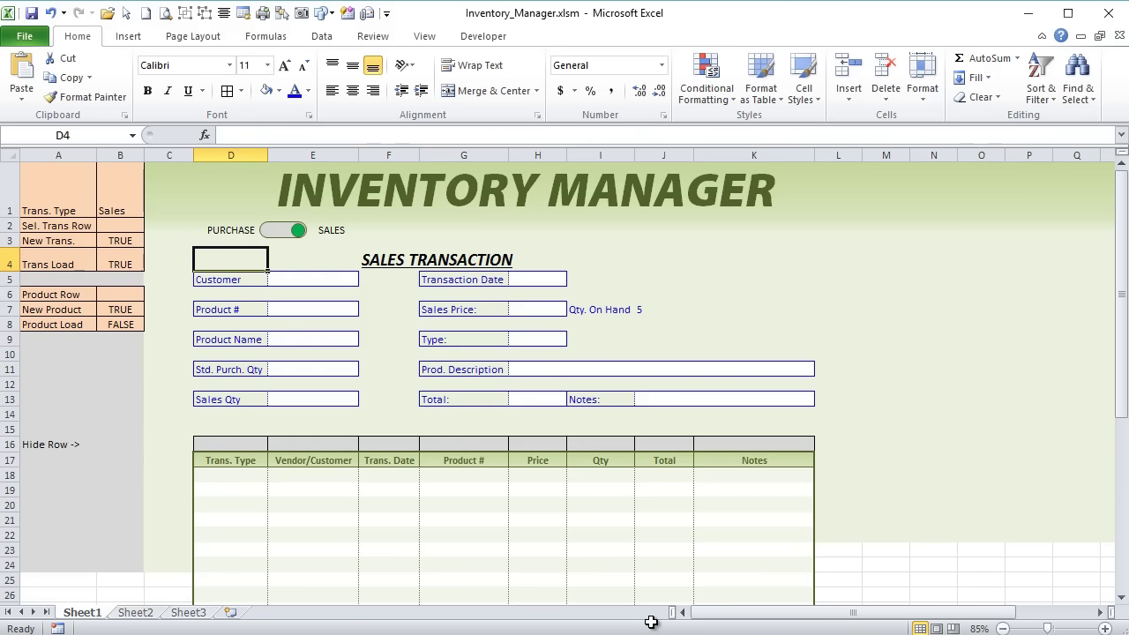
key("shift+Right")
key("shift+Right")
key("shift+Right")
key("shift+Right")
key("shift+Right")
key("shift+Right")
key("shift+Right")
key("shift+Right")
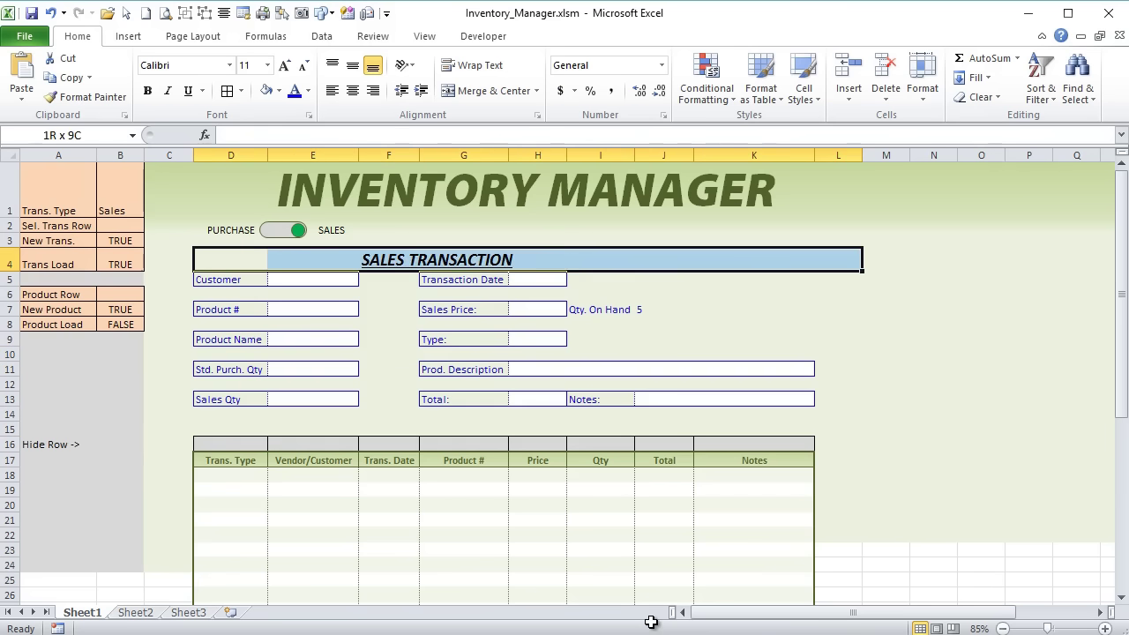
key("shift+Left")
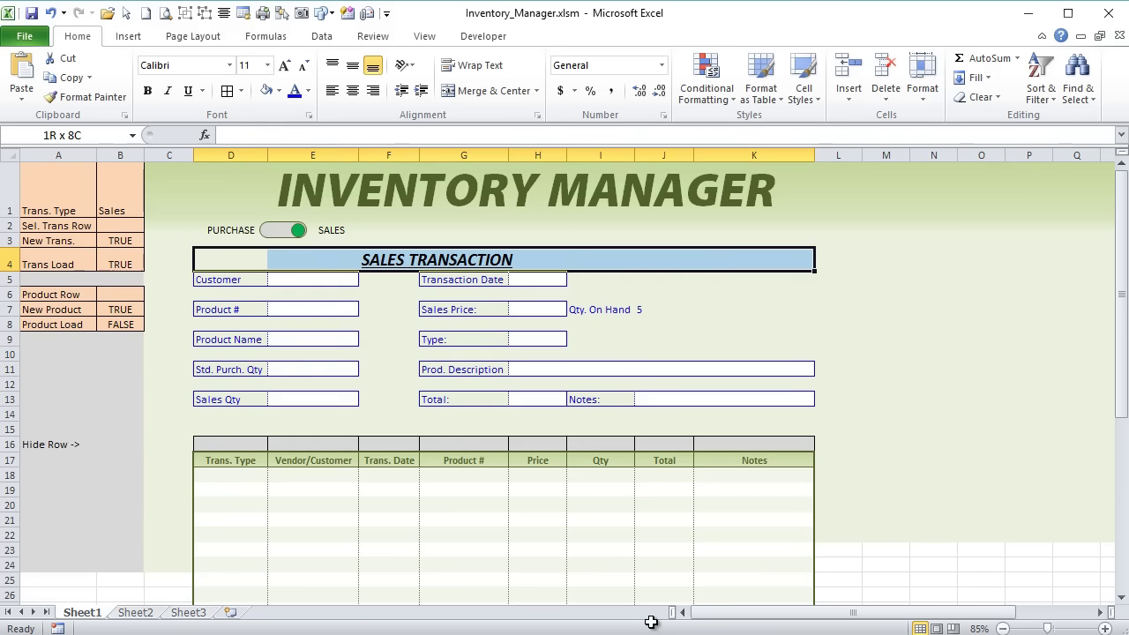
key("shift+F10")
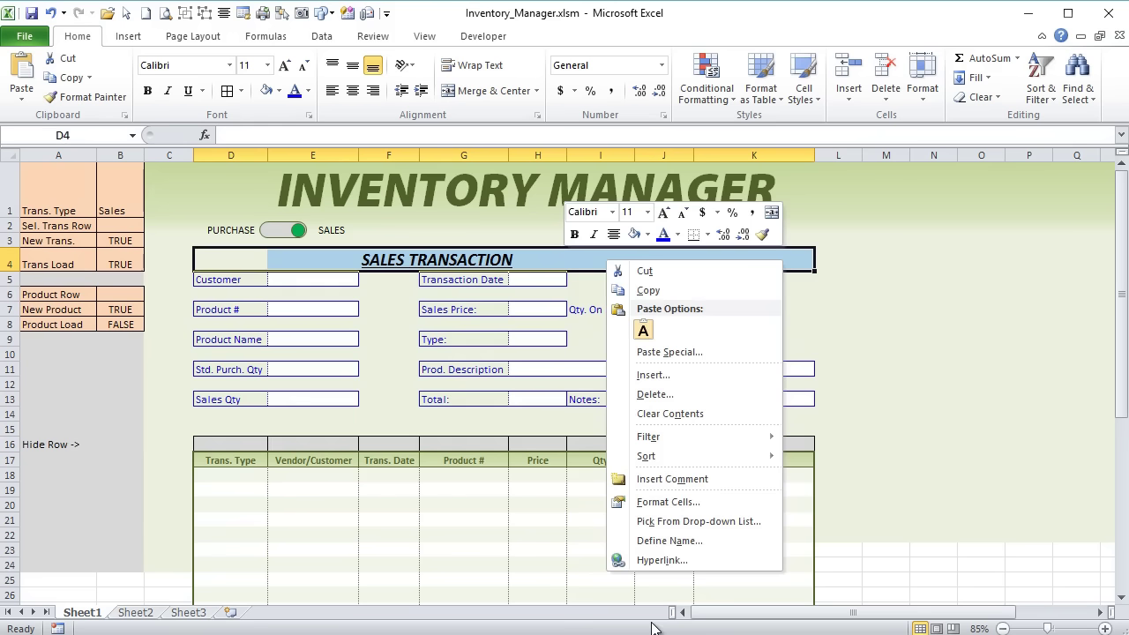
key("Up")
key("Up")
key("Up")
key("Up")
key("Escape")
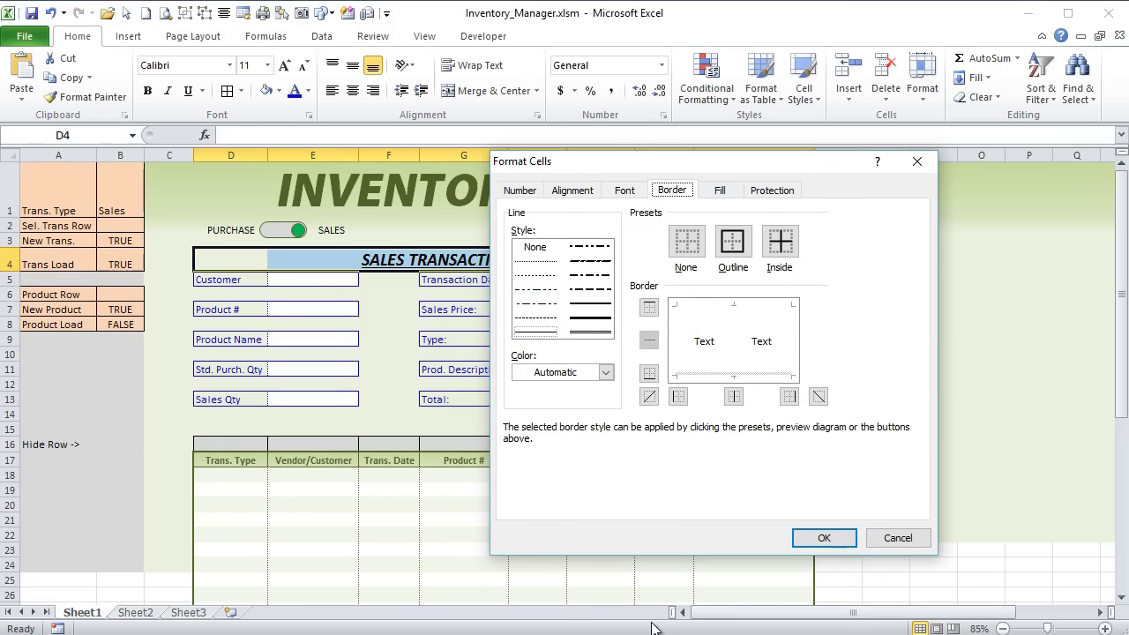
key("ctrl+Tab")
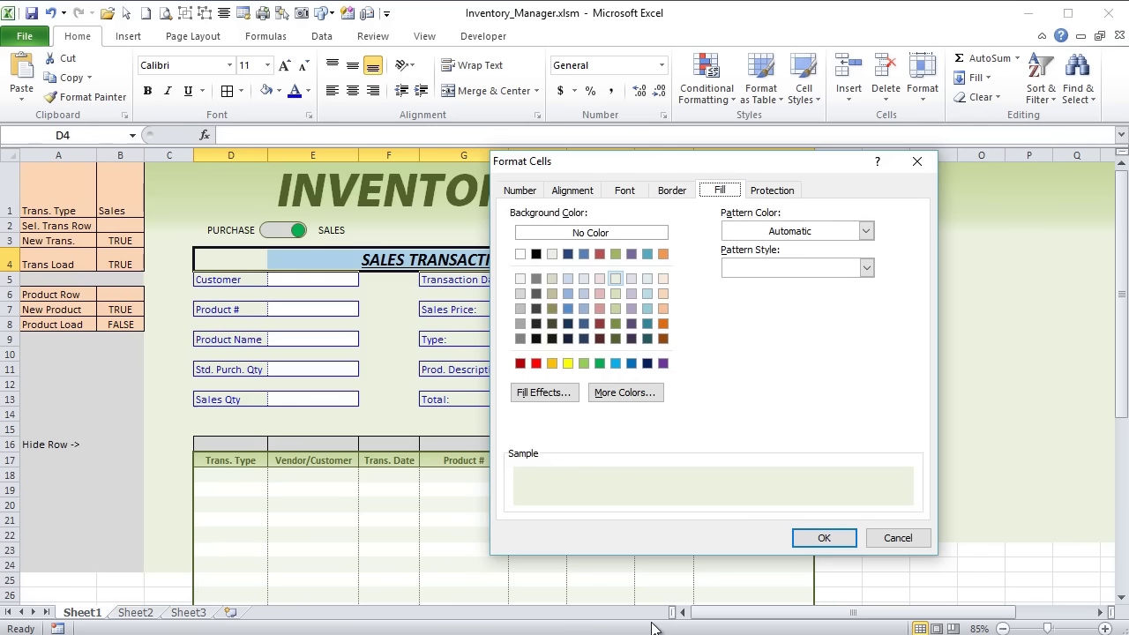
key("Tab")
key("Tab")
key("Tab")
key("Tab")
key("Return")
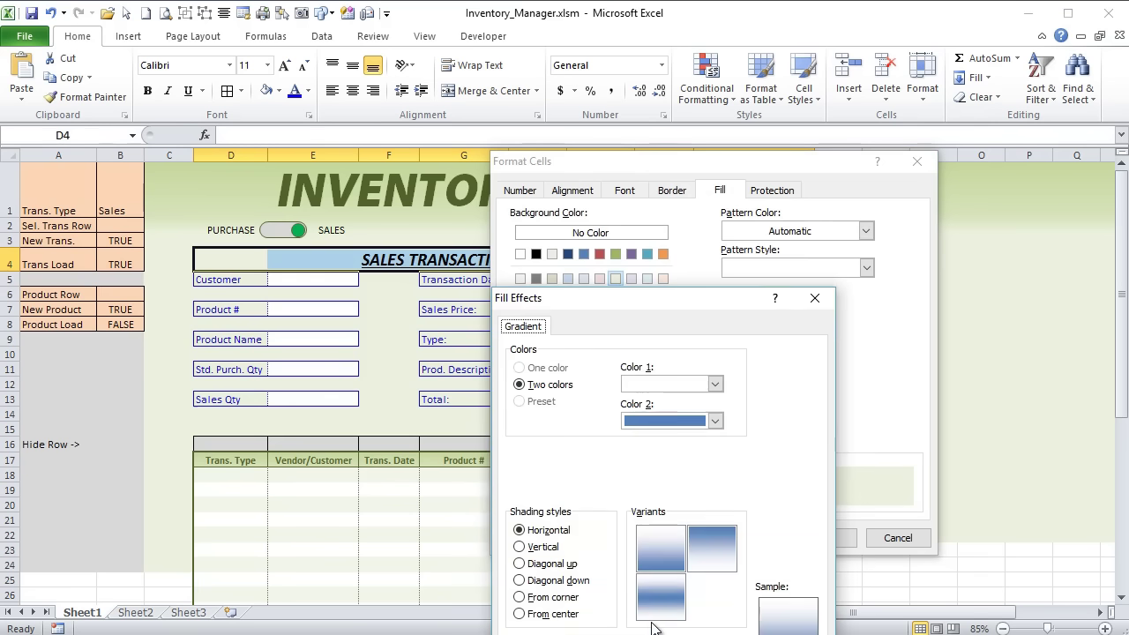
key("Right")
key("Up")
key("Right")
key("Return")
key("Tab")
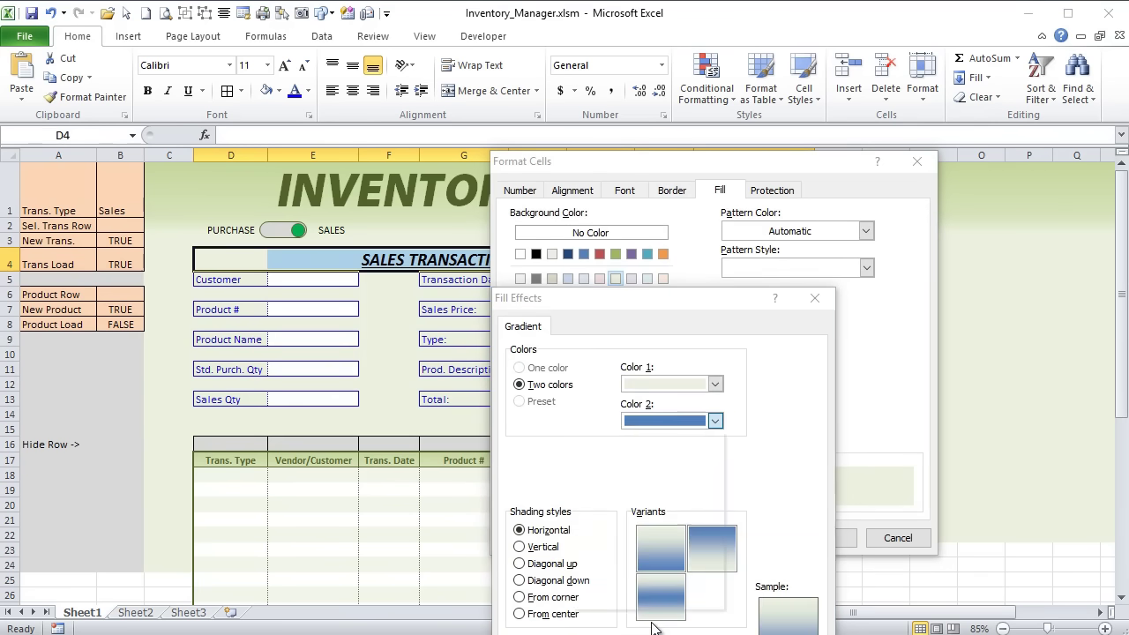
key("alt+Down")
key("Down")
key("Left")
key("Return")
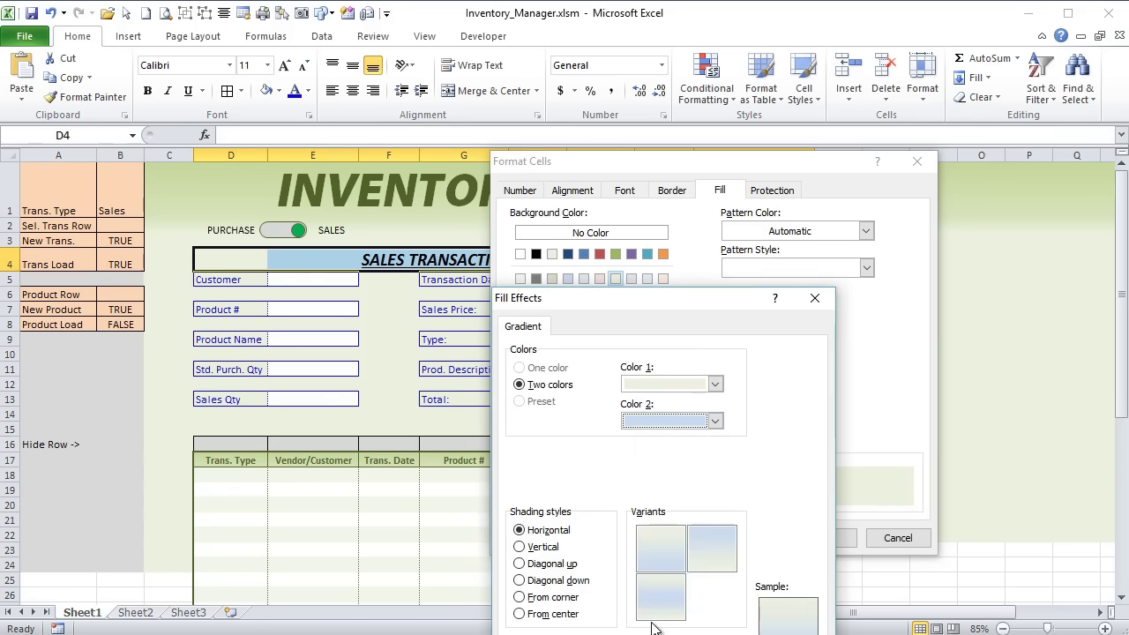
key("Tab")
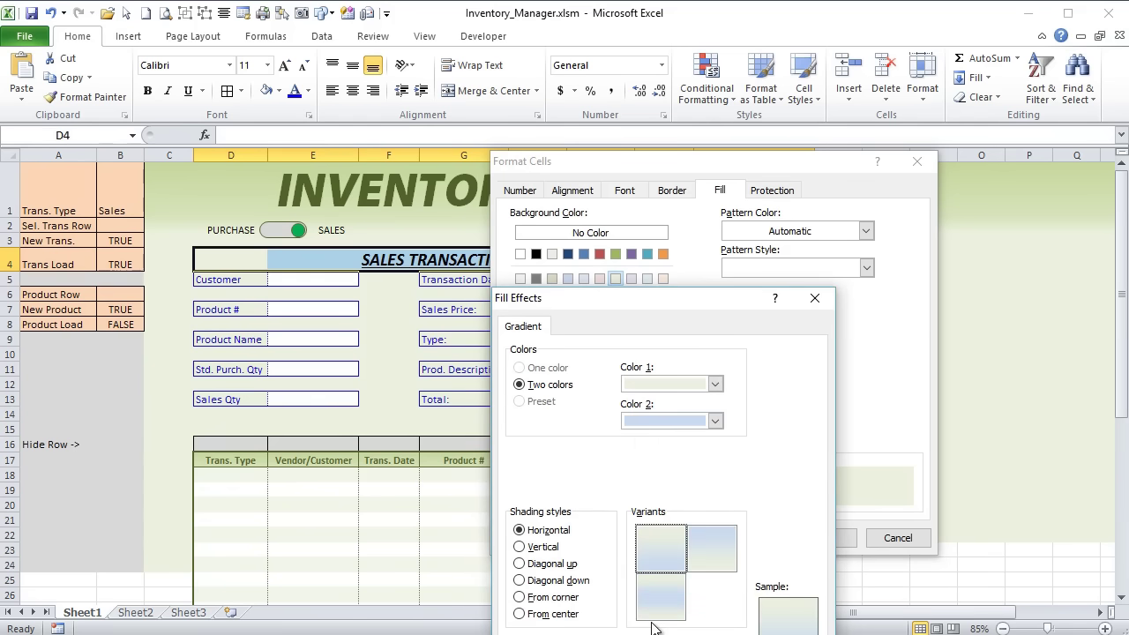
key("Tab")
key("Return")
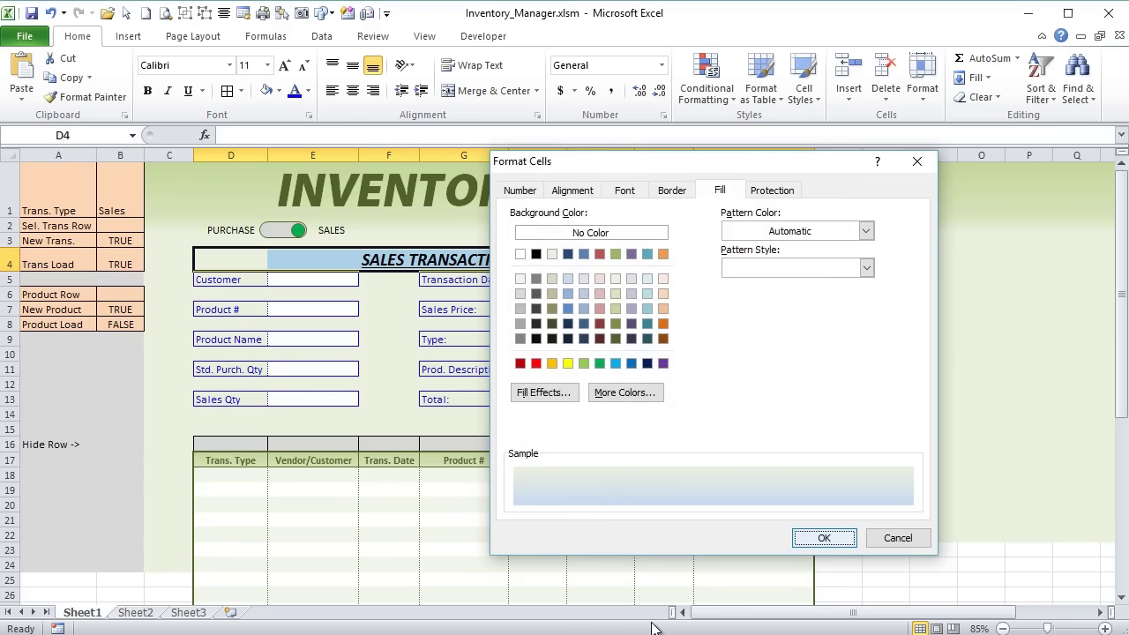
key("Return")
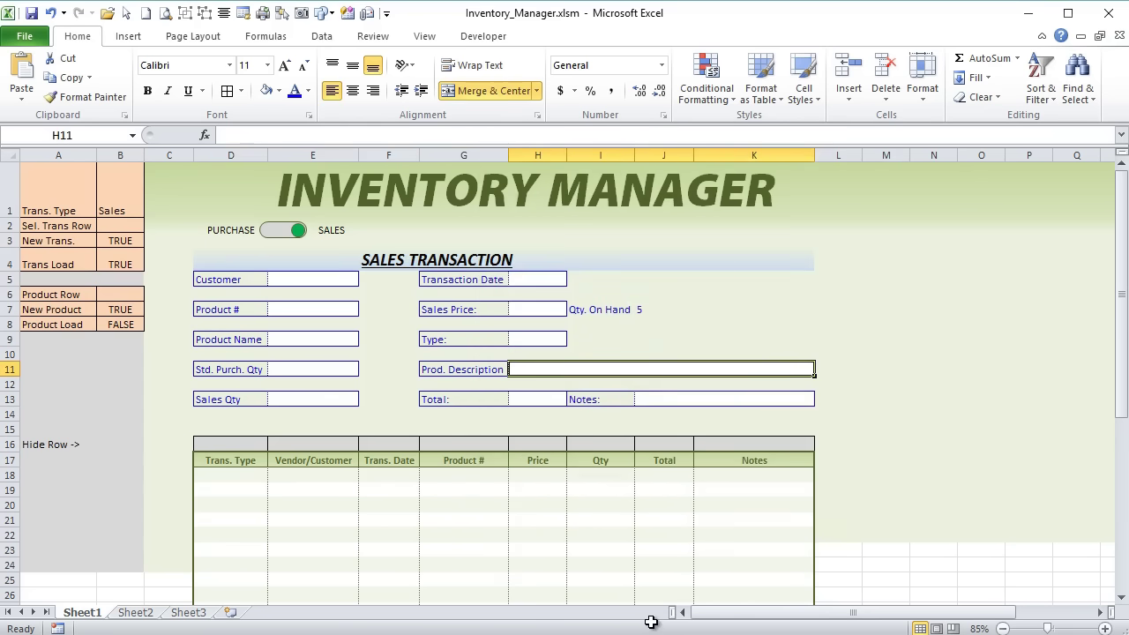
Fill D5:K14 light blue and frame the form with an unfilled, dark-green-outlined rounded rectangle about 8.66 by 2.95 inches.
left_click_drag(230, 278, 230, 414)
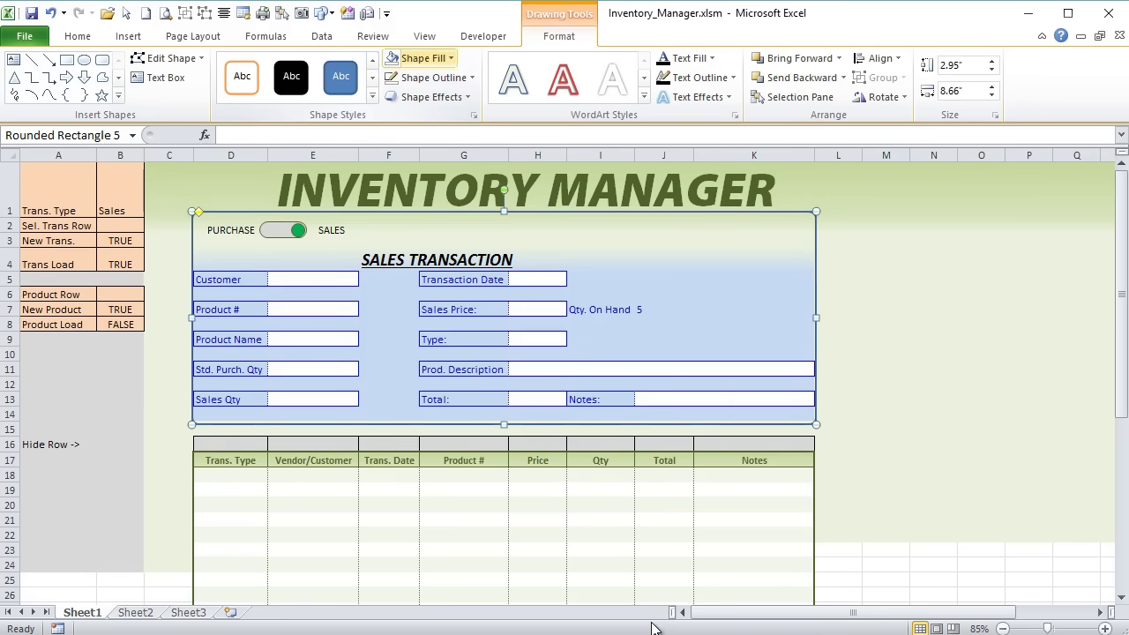
left_click(434, 77)
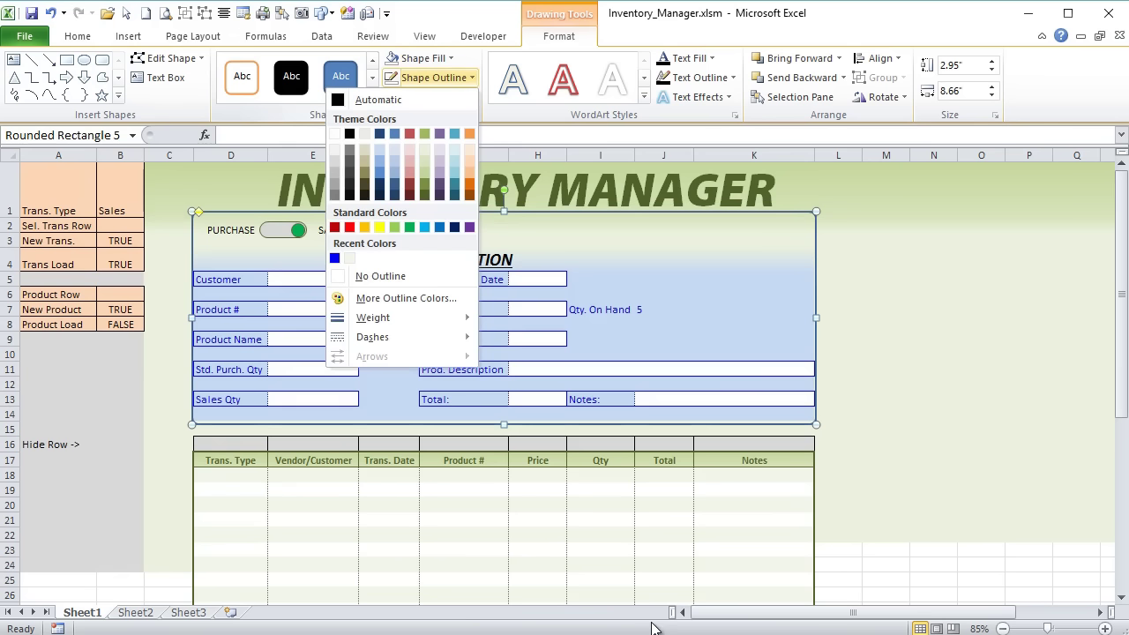
left_click(653, 627)
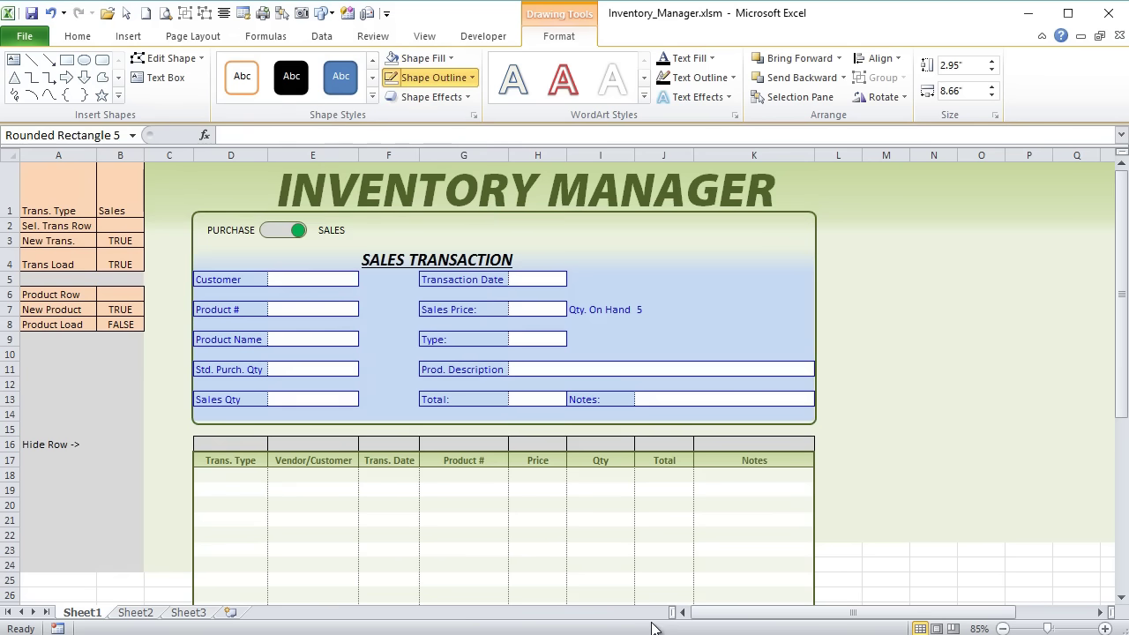
key("shift+Up")
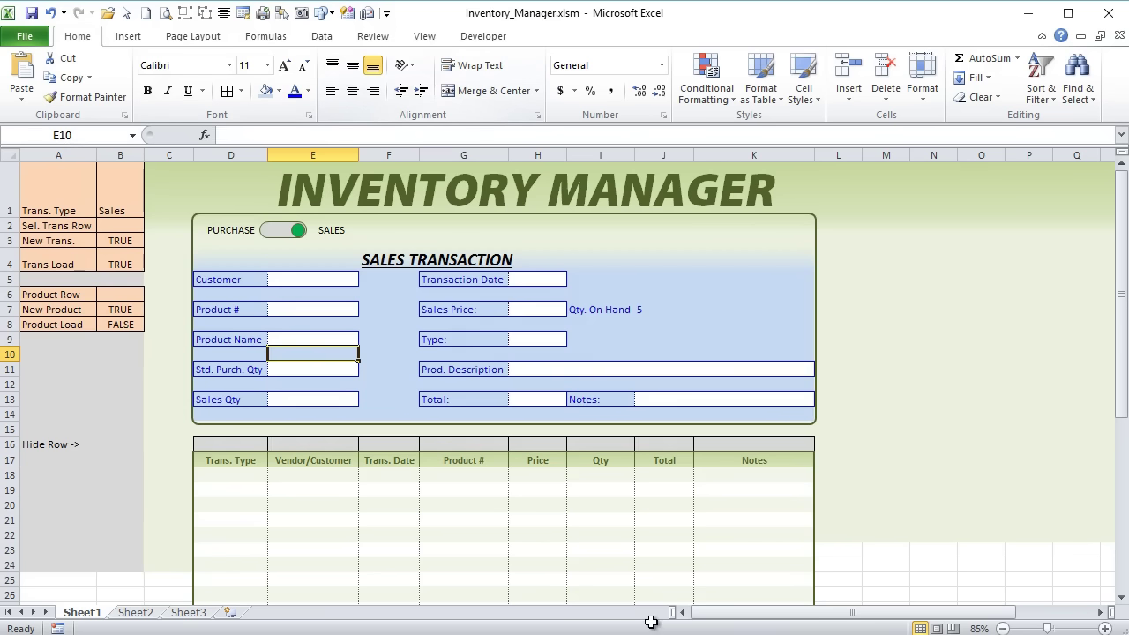
Draw a rounded rectangle about 1.43 by 0.26 inches beside the Purchase/Sales toggle, above the Sales Transaction heading.
key("alt+n")
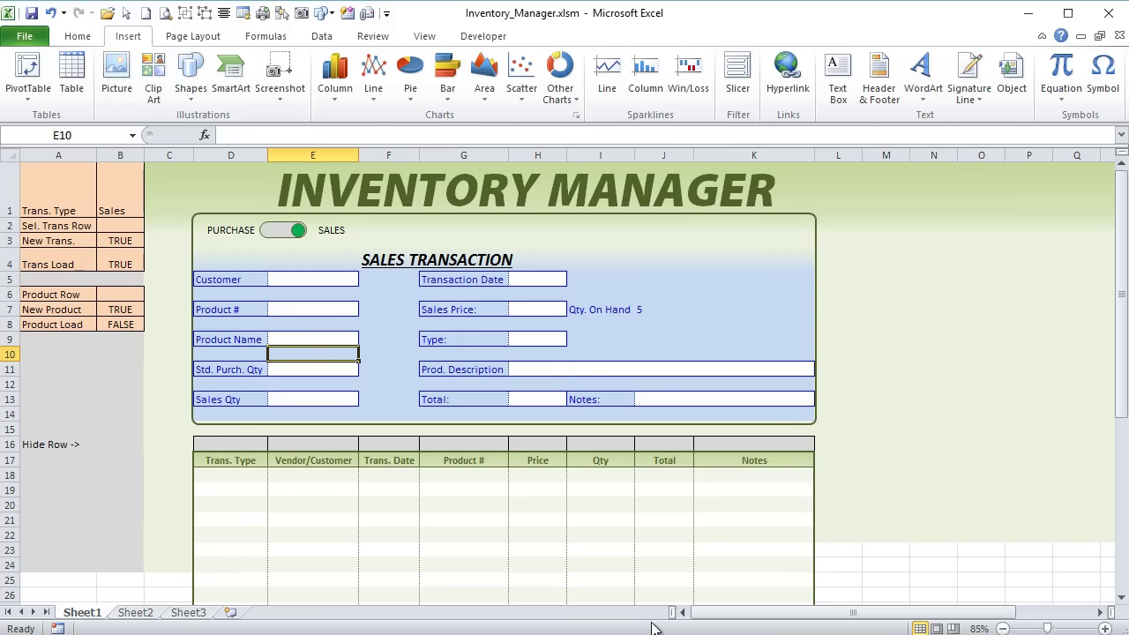
key("Left")
key("Return")
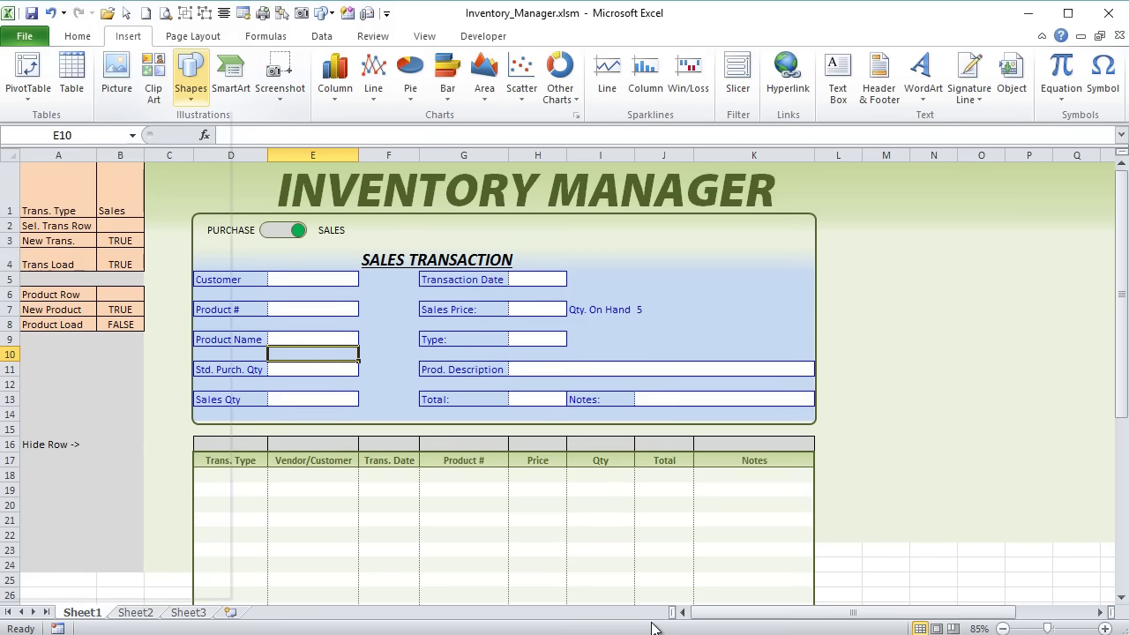
key("Right")
key("Right")
key("Right")
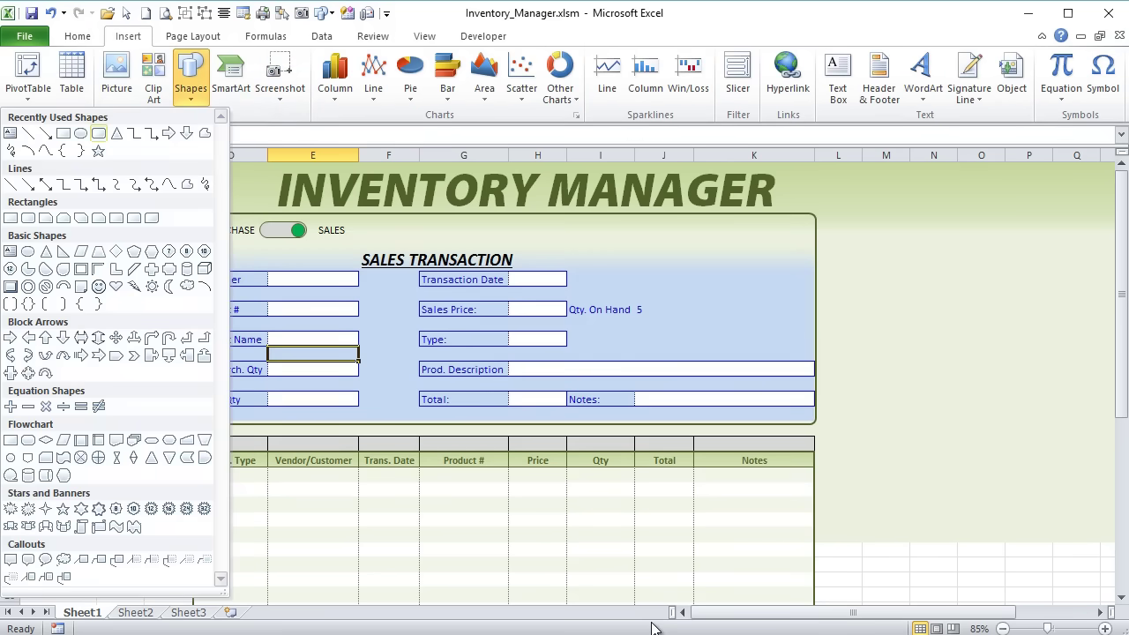
key("Return")
key("ctrl+Return")
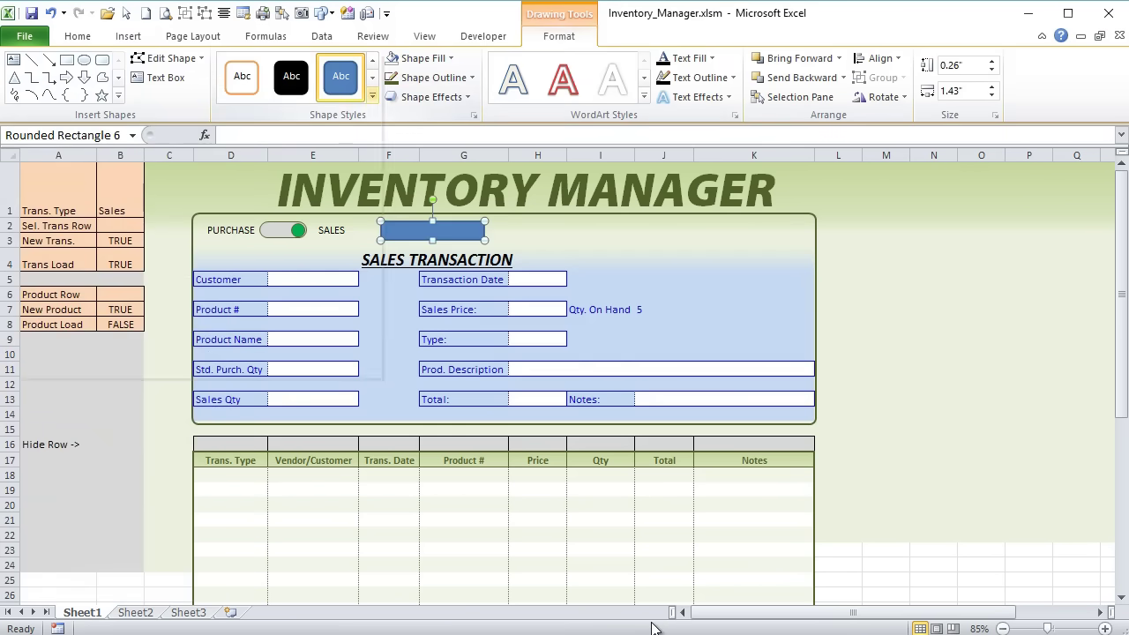
Apply the glossy olive green shape style to the small rounded rectangle beside the toggle.
key("alt+j")
key("d")
key("k")
key("Down")
key("Down")
key("Down")
key("Down")
key("Right")
key("Right")
key("Return")
key("Tab")
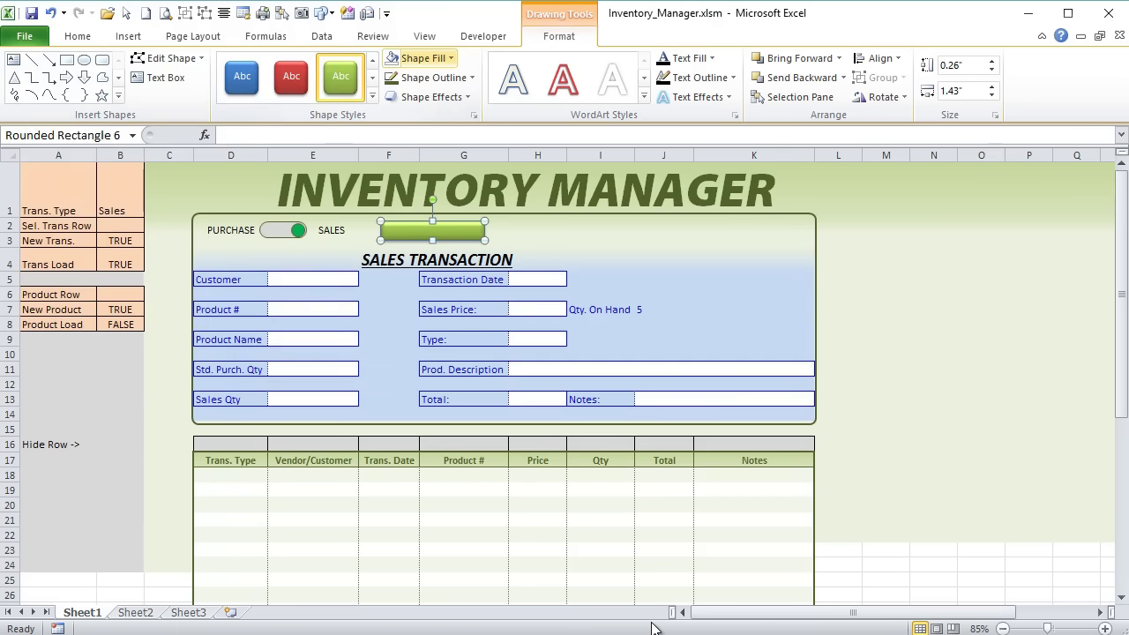
Fill the small rounded rectangle beside the toggle with dark olive green and shift it slightly away from the toggle.
key("Down")
key("Down")
key("Down")
key("Down")
key("Down")
key("Down")
key("Down")
key("Right")
key("Right")
key("Right")
key("Right")
key("Right")
key("Right")
key("Return")
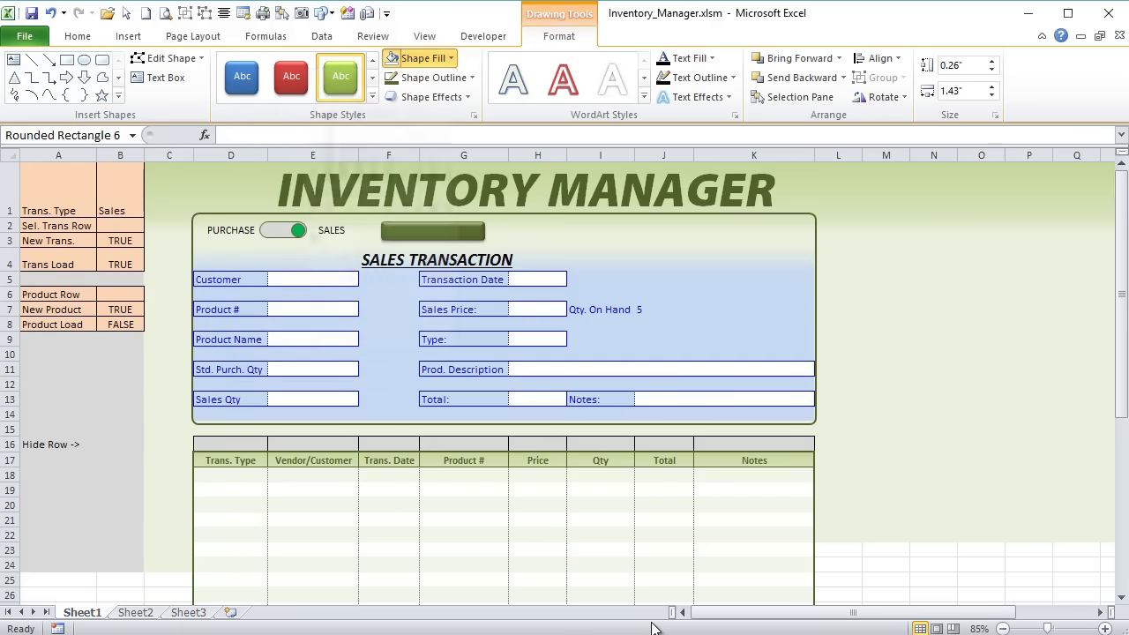
key("Escape")
key("Right")
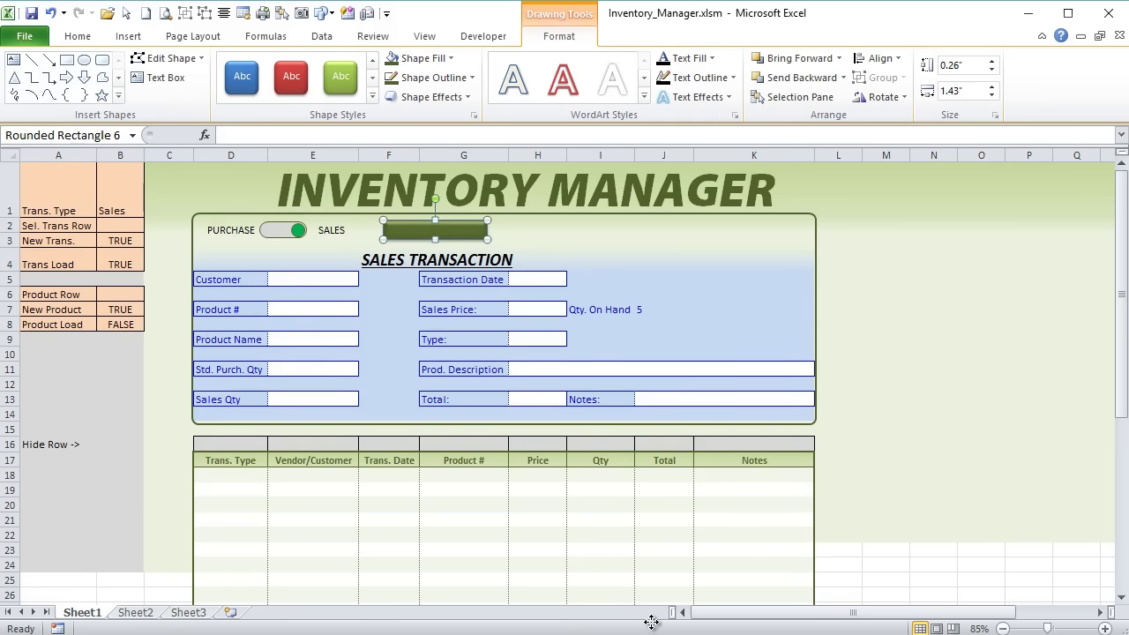
Duplicate the dark olive green button shape five times.
key("ctrl+d")
key("ctrl+d")
key("ctrl+d")
key("ctrl+d")
key("ctrl+d")
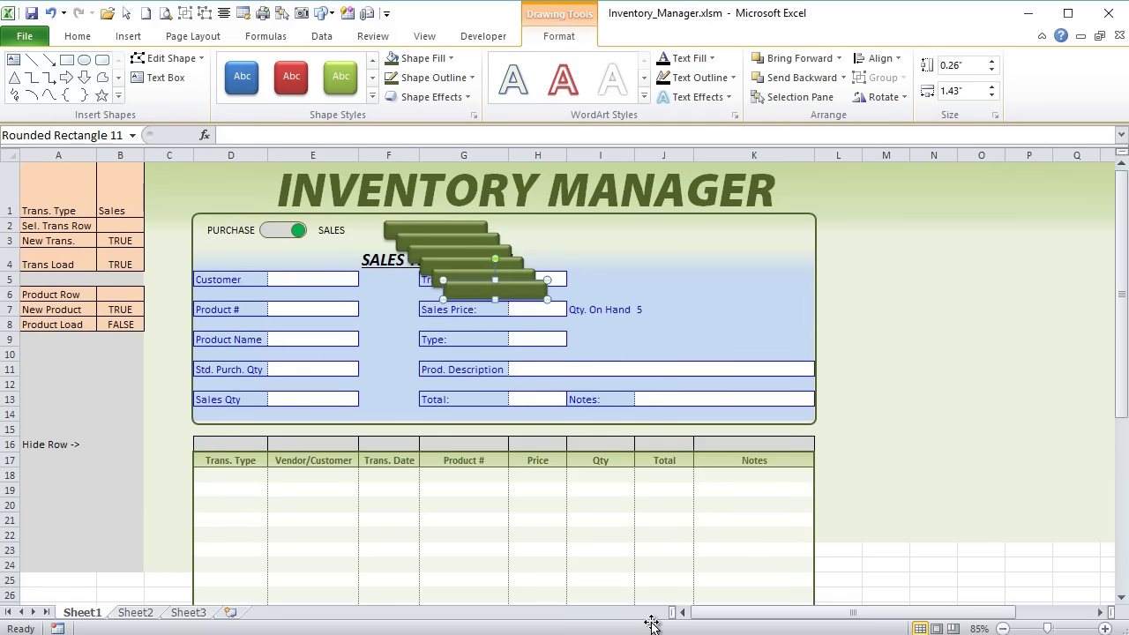
Move the last duplicated button out of the stack to the toggle row, above columns I and J.
key("Up")
key("Right")
key("Up")
key("Right")
key("Up")
key("Right")
key("Up")
key("Right")
key("Up")
key("Right")
key("Up")
key("Right")
key("Up")
key("Right")
key("Up")
key("Right")
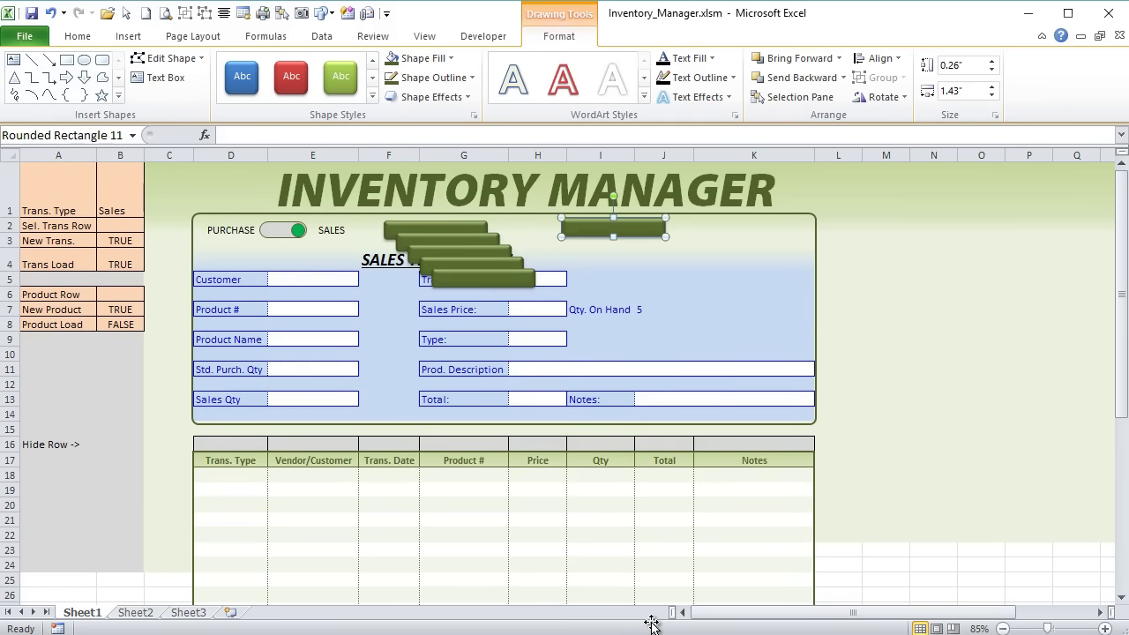
Move the next button copy from the stack into the toggle row, directly beside the original button.
key("shift+Tab")
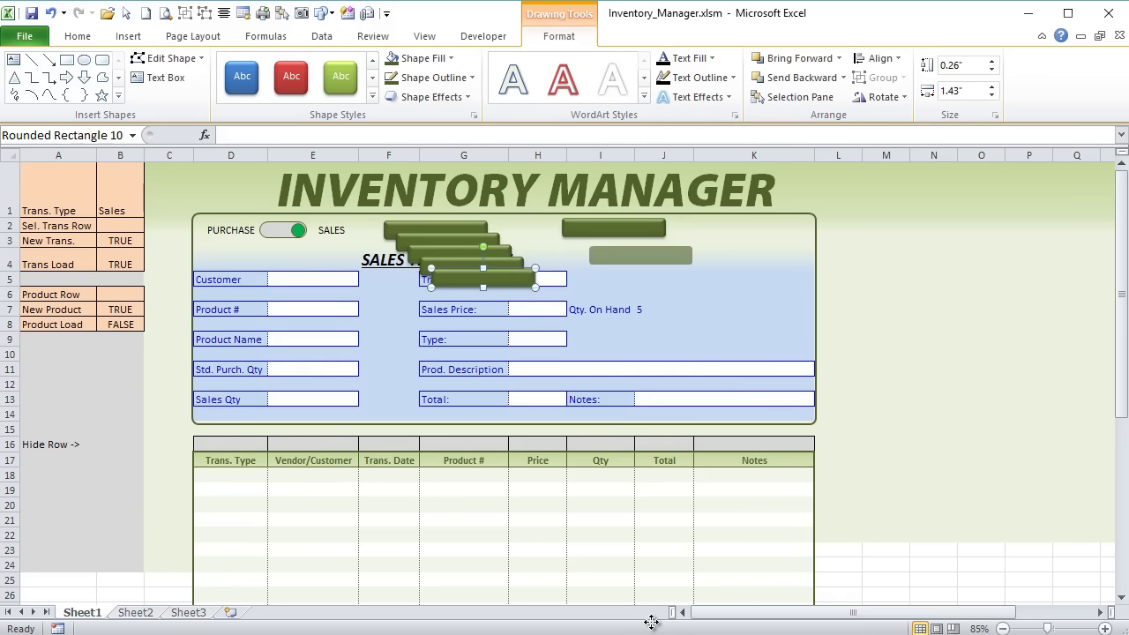
key("Up")
key("Up")
key("Up")
key("Up")
key("Up")
key("Up")
key("Right")
key("Right")
key("Right")
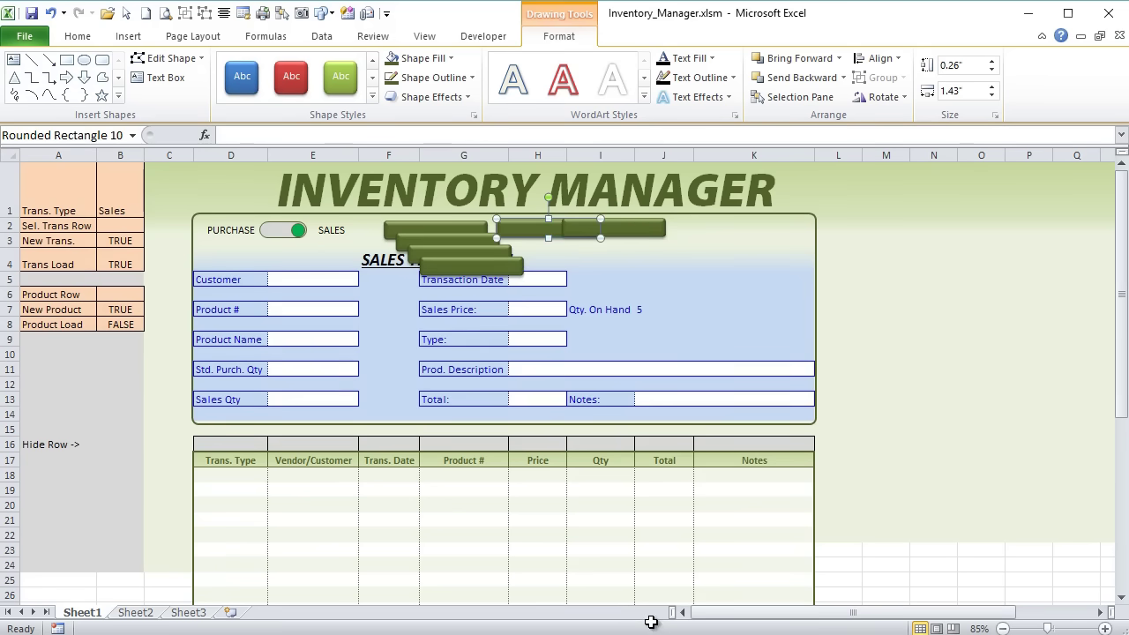
Move the lowest remaining stacked button copy across the heading row to columns I and J.
key("shift+Tab")
key("Right")
key("Right")
key("Right")
key("Right")
key("Right")
key("Right")
key("Right")
key("Right")
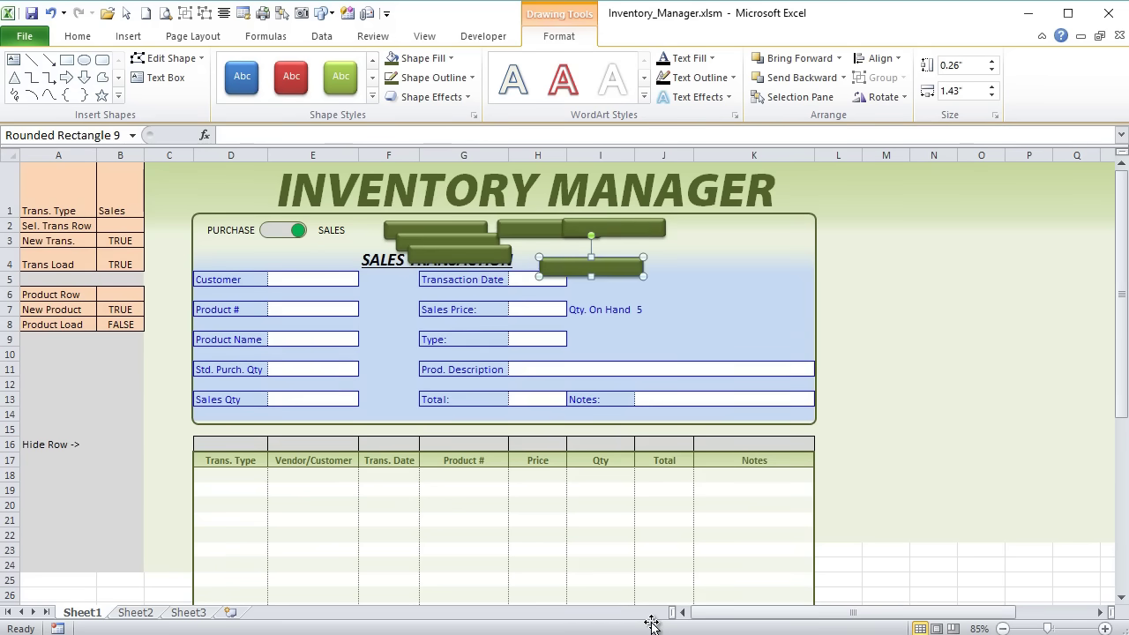
Move the next stacked button copy clear of the Sales Transaction heading, just below the second button of the toggle row.
key("shift+Tab")
key("Down")
key("Down")
key("Down")
key("Right")
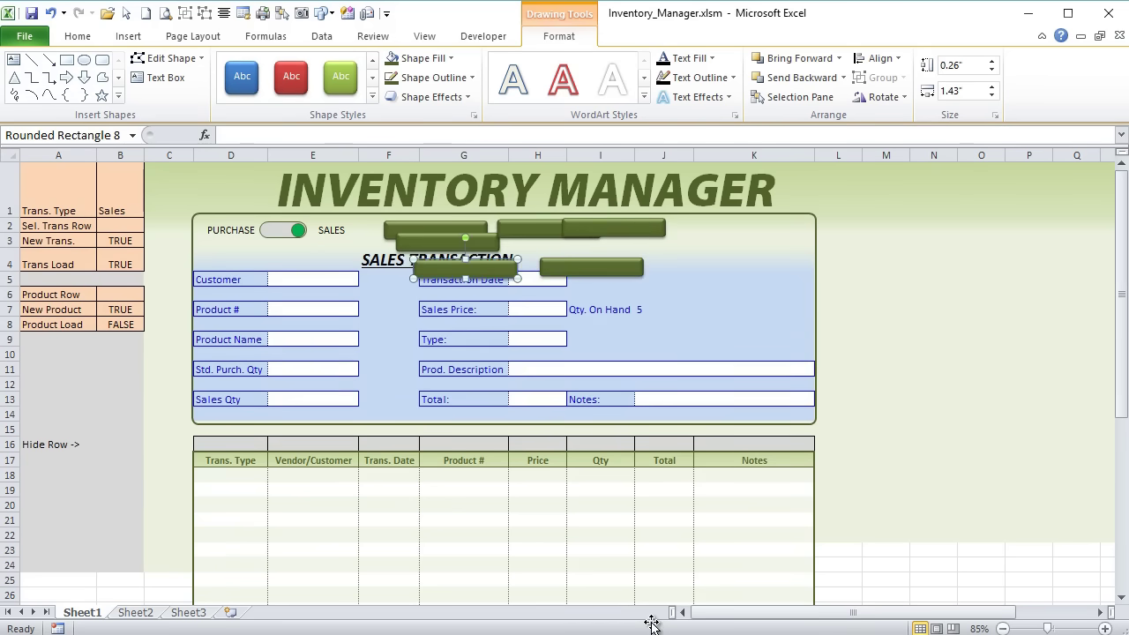
key("Right")
key("Right")
key("Right")
key("Right")
key("Right")
key("Right")
key("Right")
key("Right")
key("Up")
key("Up")
Shift the button copy in the heading row further across to columns J and K.
key("Right")
key("Right")
key("Right")
key("Right")
key("Right")
key("Right")
key("Right")
key("Right")
key("Right")
key("Right")
key("Right")
key("Right")
key("Right")
key("Right")
key("Down")
key("Escape")
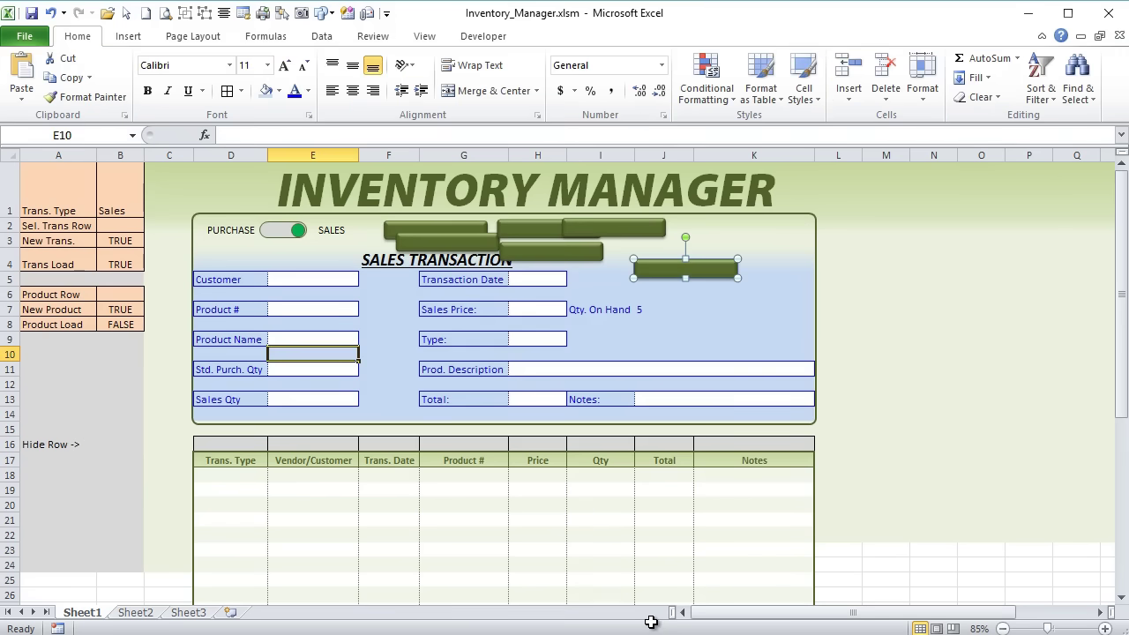
Remove the spare button at columns J and K in the heading row and move the third toggle-row button across to there.
key("Right")
key("Right")
key("Right")
key("Right")
key("Right")
key("Right")
key("Right")
key("Right")
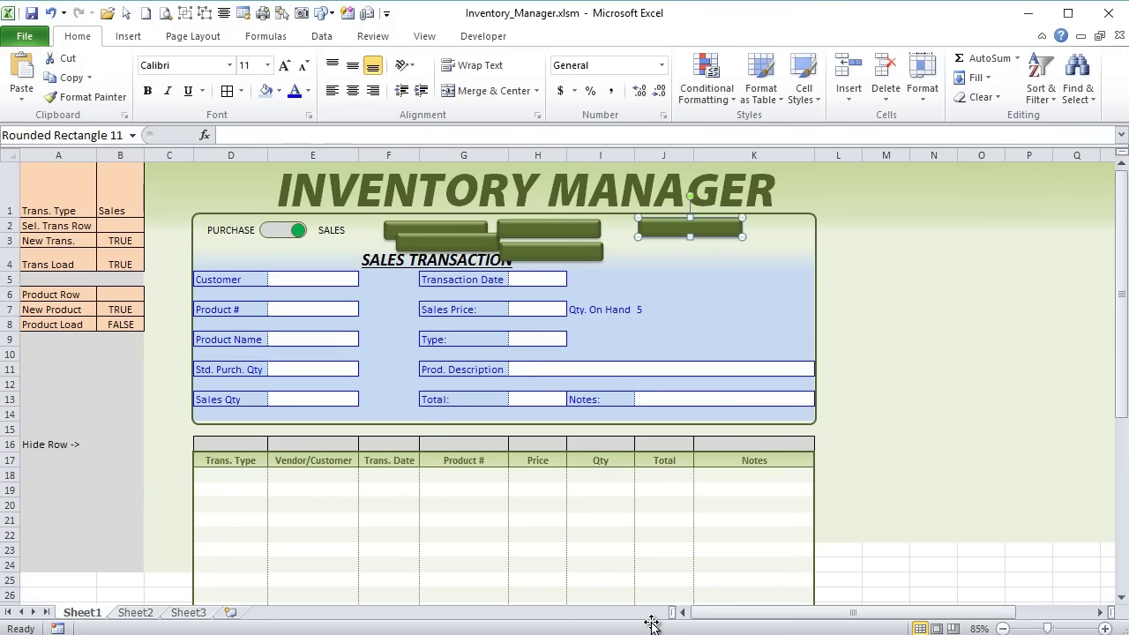
Delete the other spare button copy and place the remaining stacked one beside the Sales Transaction heading.
key("Tab")
key("Right")
key("Right")
key("Right")
key("Right")
key("Right")
key("Right")
key("Right")
key("Right")
key("Down")
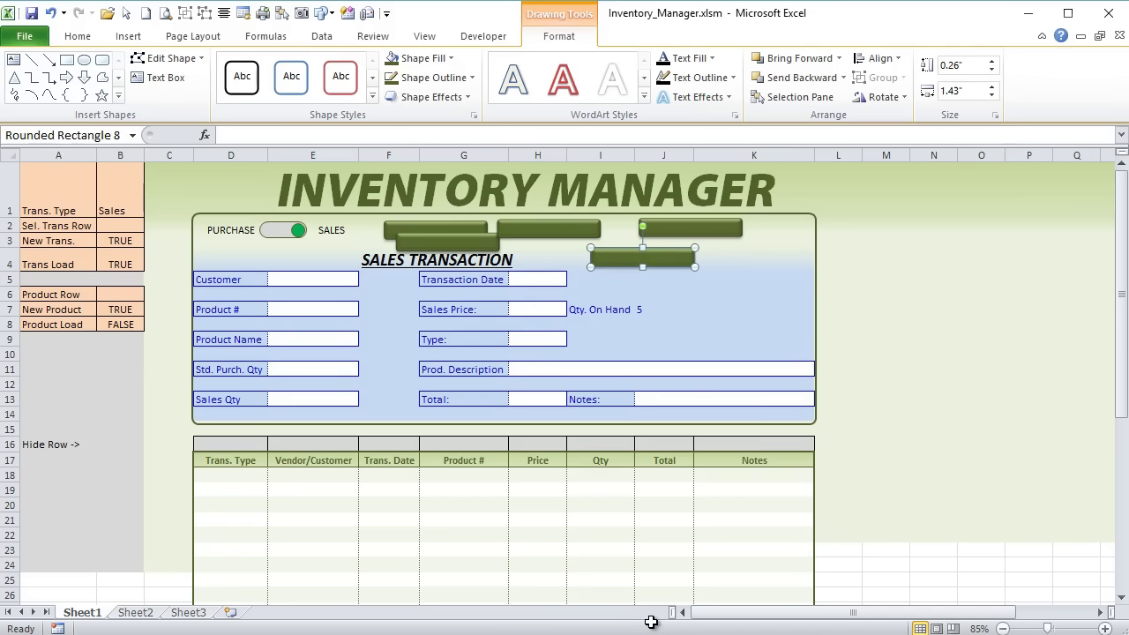
key("Delete")
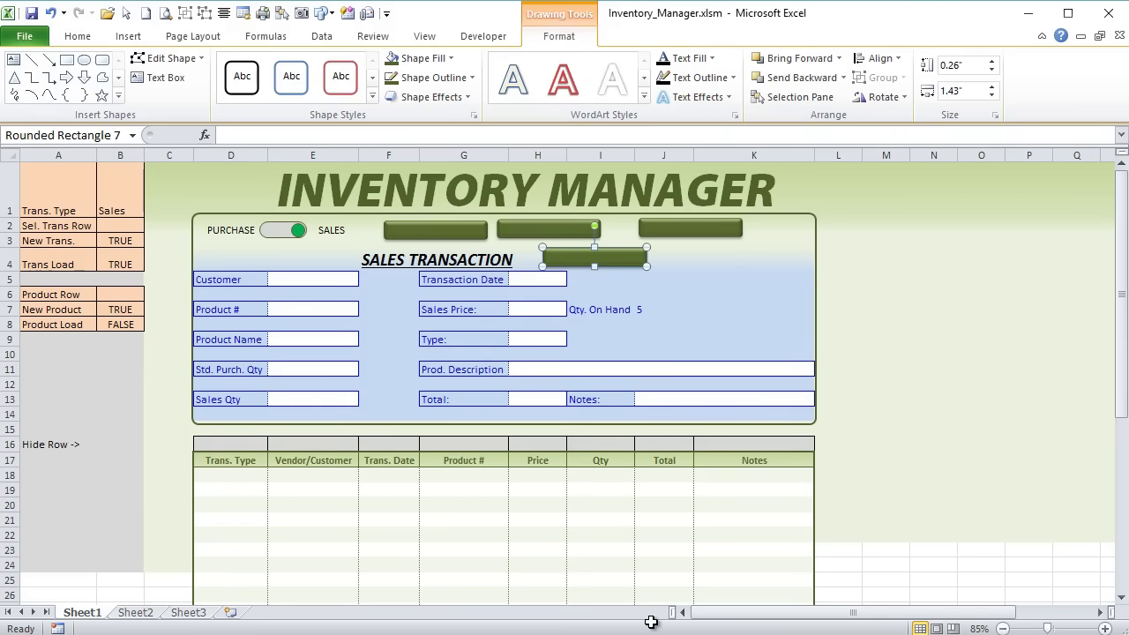
Hide rows 9 to 11, which hold the product name, type, standard quantity and description fields.
key("shift+Down")
key("shift+Down")
key("shift+Right")
key("shift+Right")
key("shift+Right")
key("shift+Right")
key("shift+Right")
key("shift+Right")
key("shift+Right")
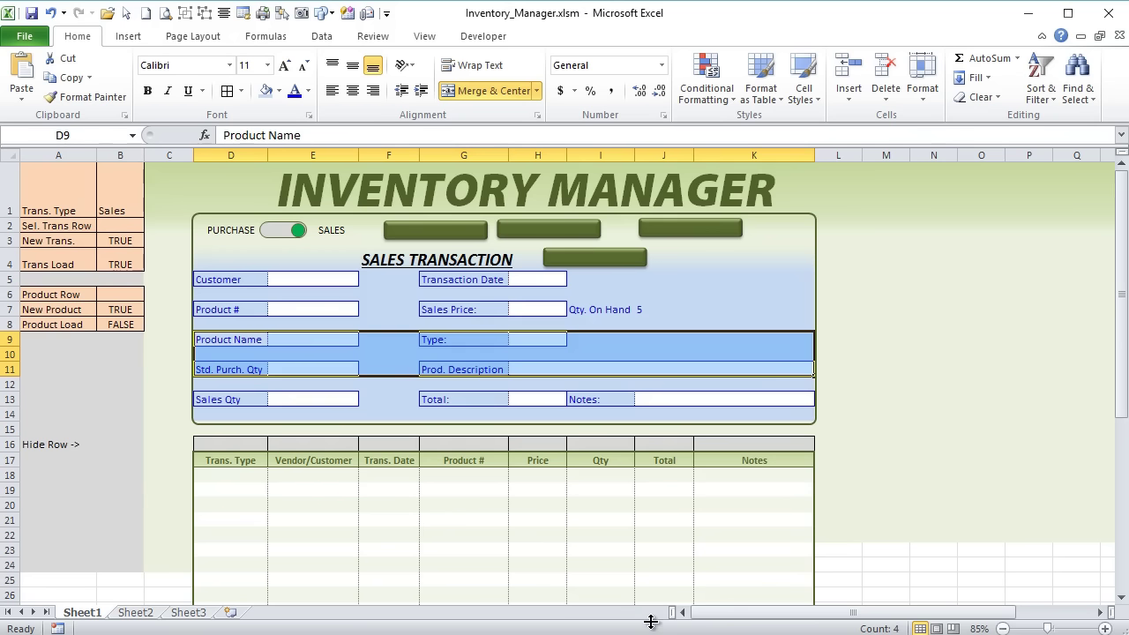
key("shift+space")
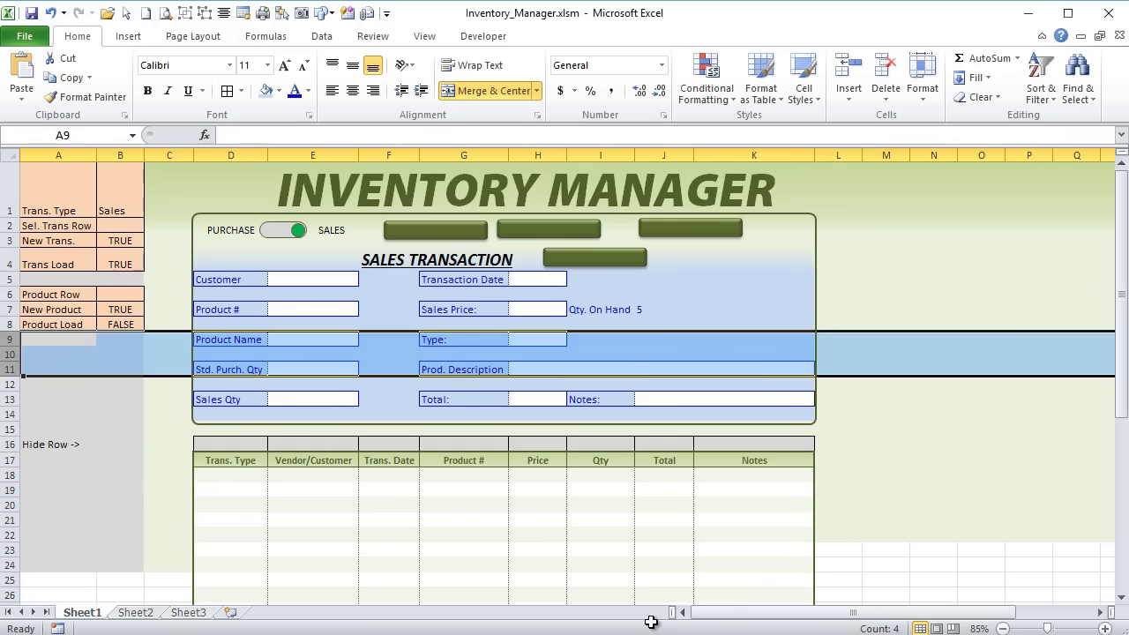
key("shift+F10")
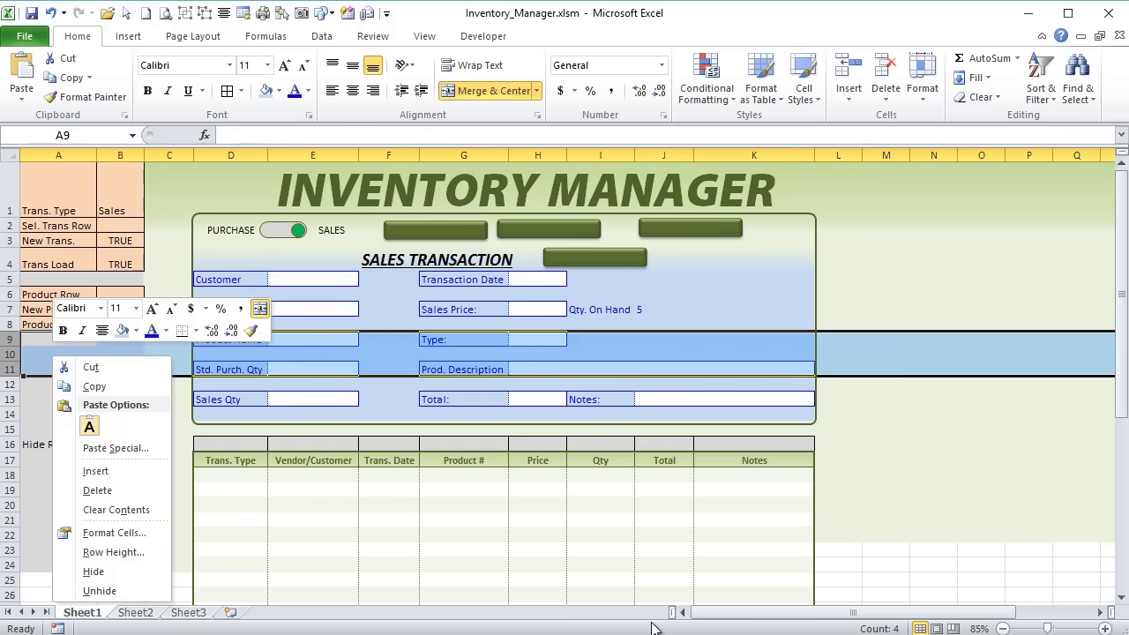
key("h")
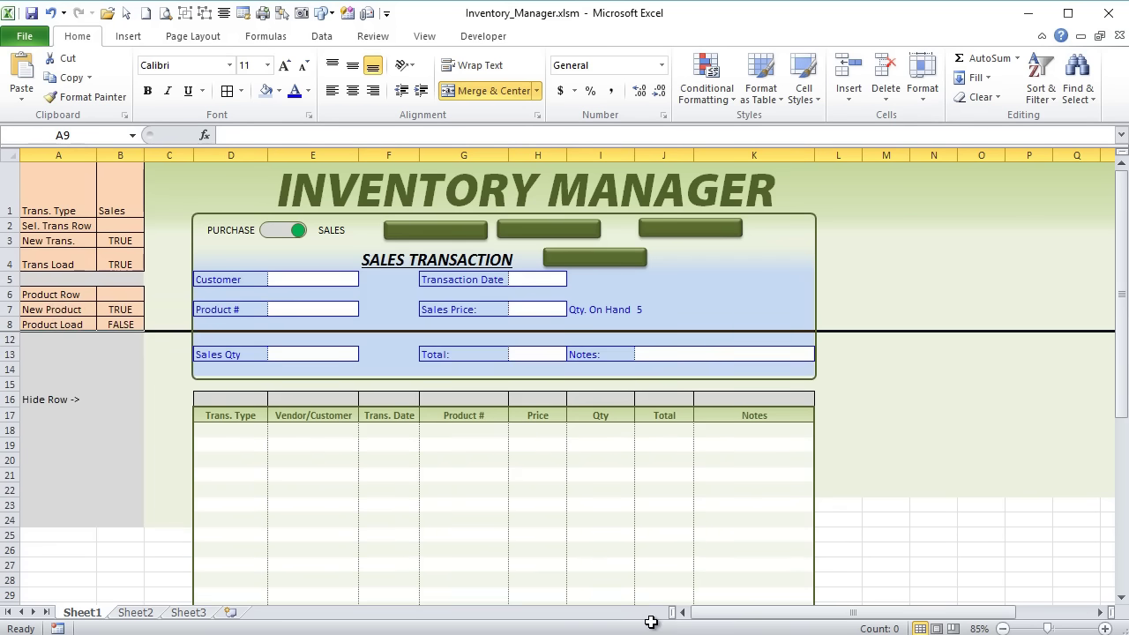
Hide the blank row 12 above the Sales Qty fields.
key("Down")
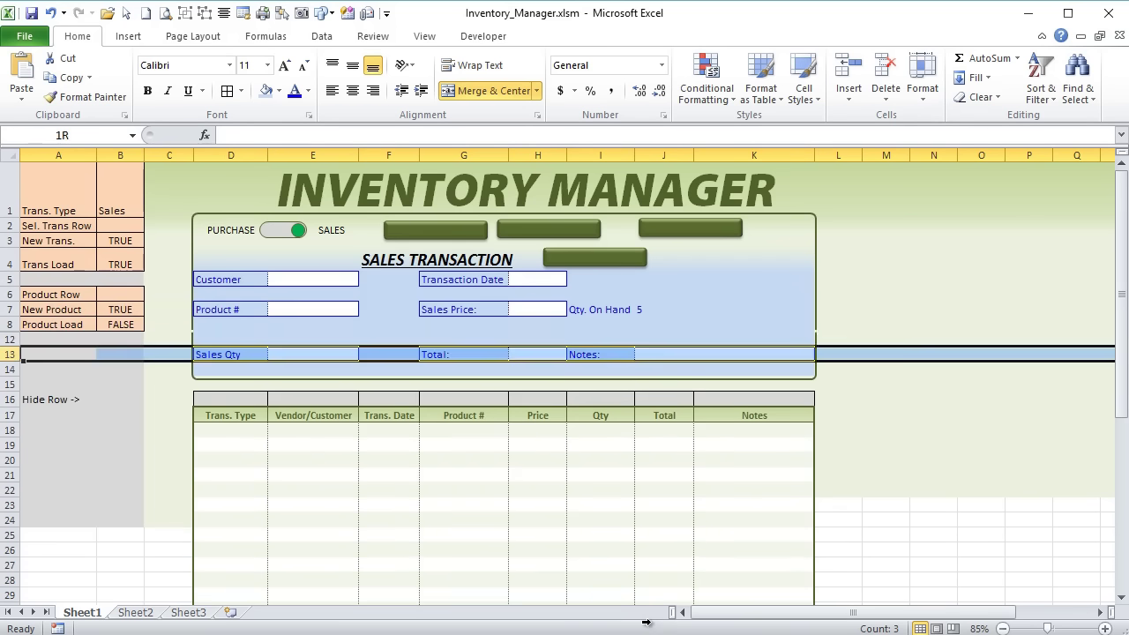
key("Up")
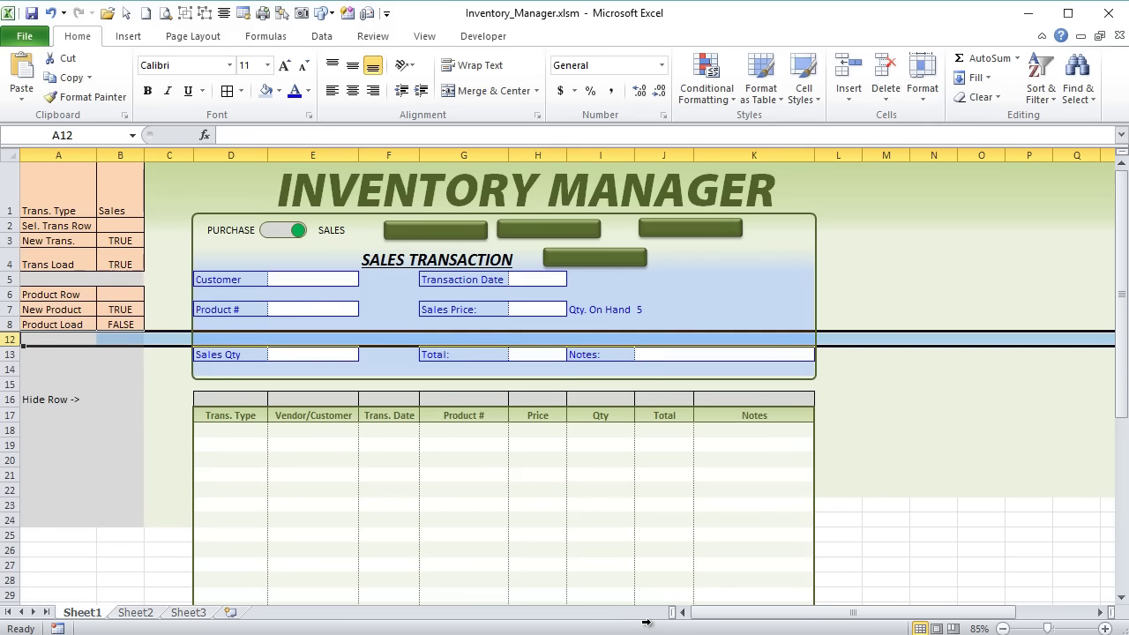
key("shift+F10")
key("Up")
key("Up")
key("Up")
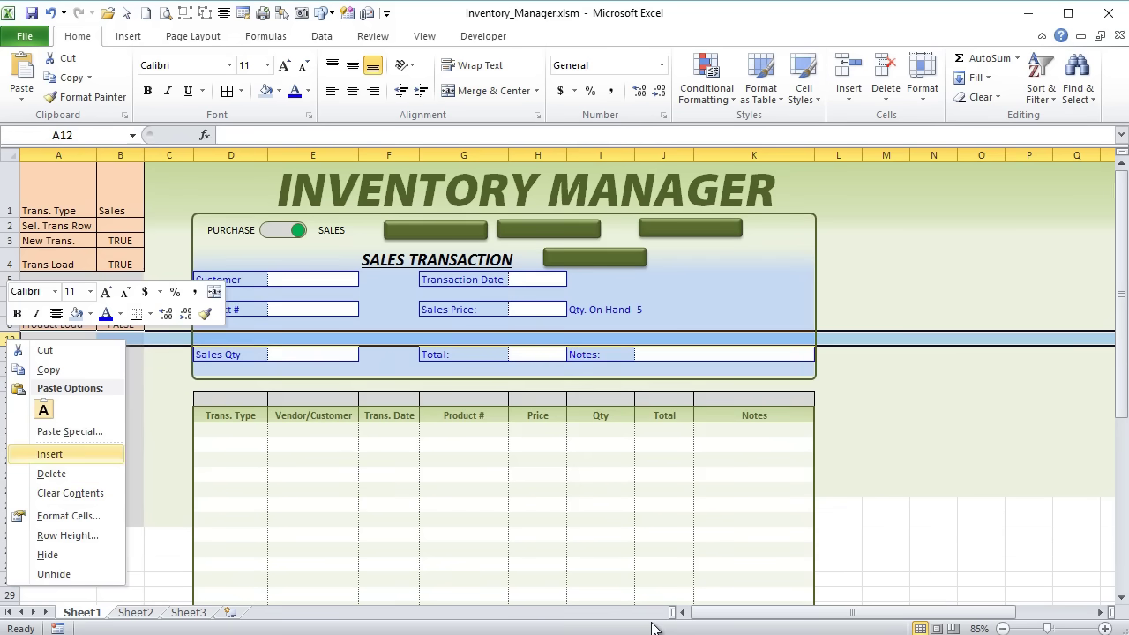
key("Down")
key("Down")
key("Down")
key("Down")
key("Down")
key("Return")
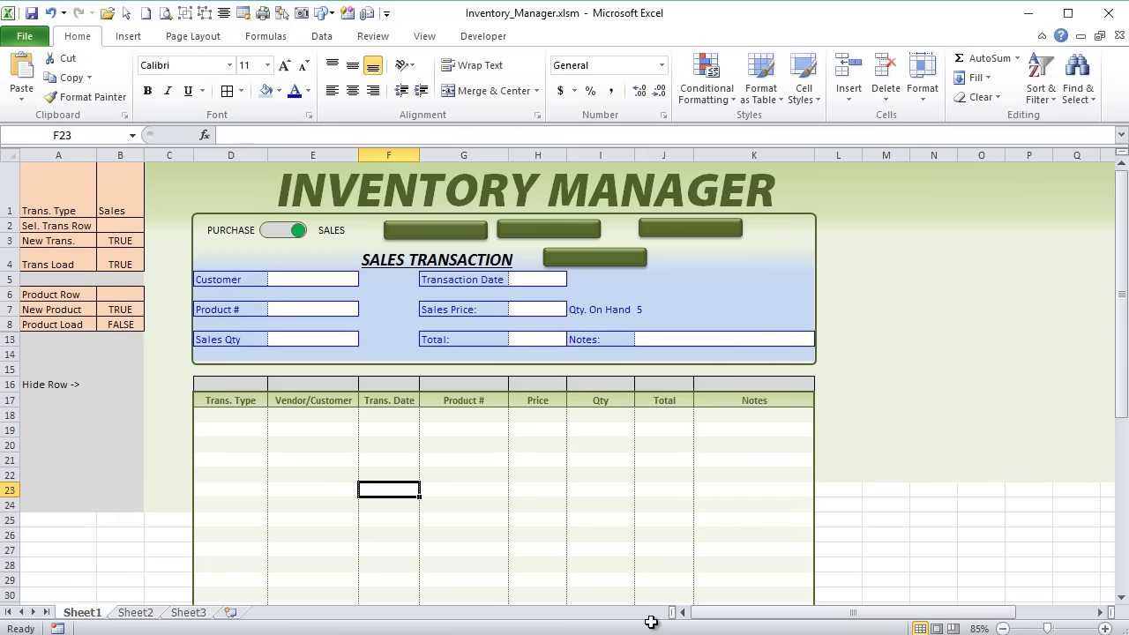
Unhide the rows between row 8 and row 13.
key("Tab")
key("Tab")
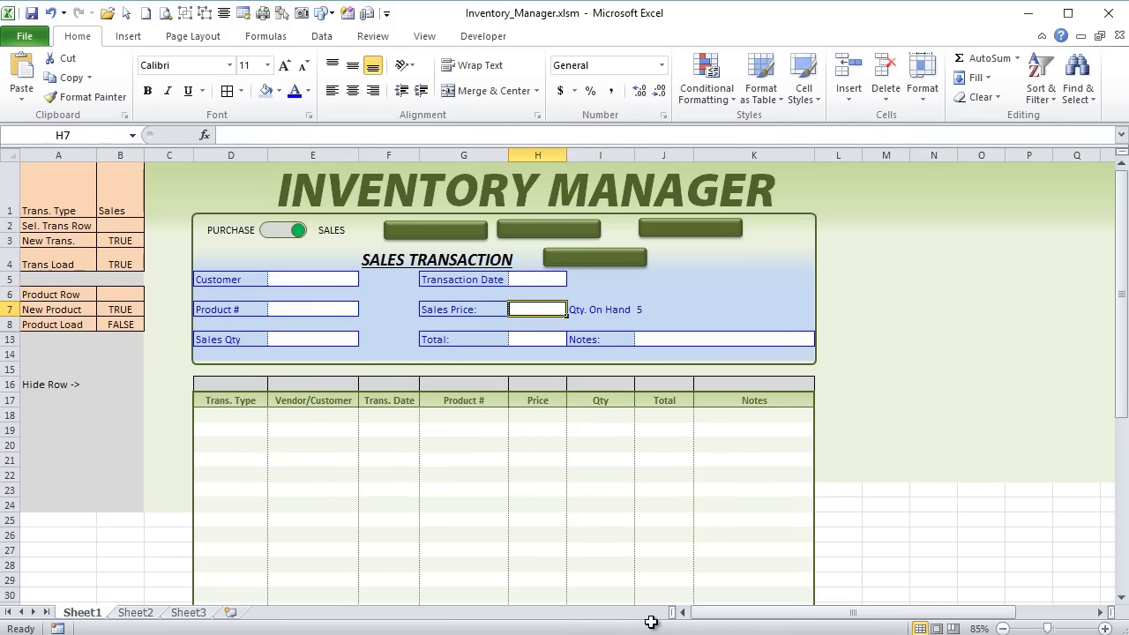
key("Tab")
key("shift+F10")
key("Up")
key("Up")
key("Up")
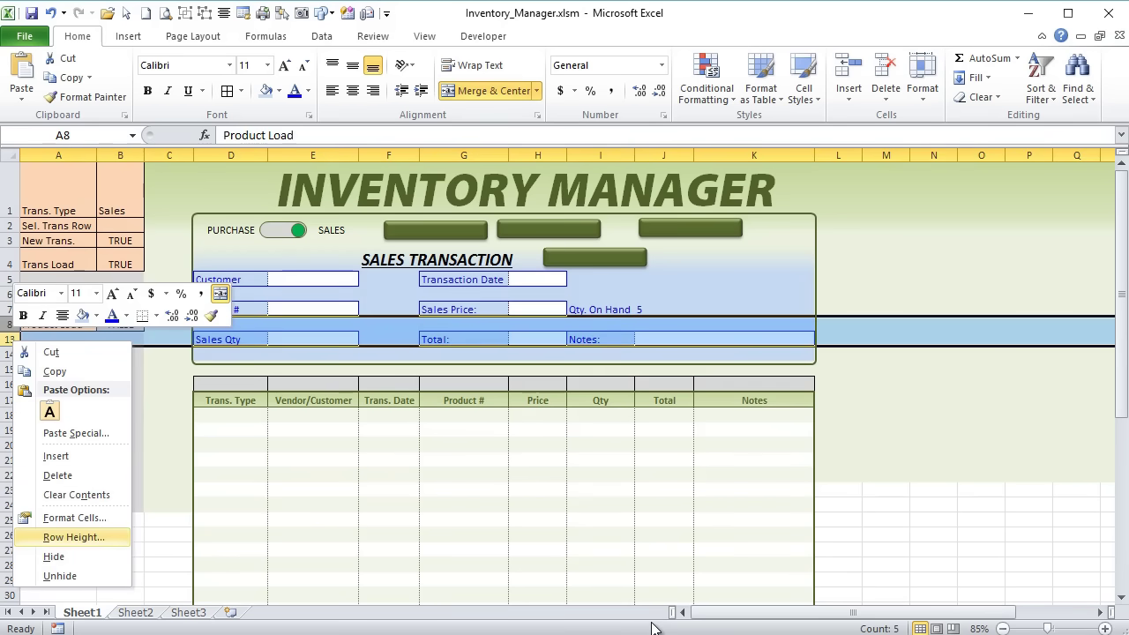
key("Down")
key("Down")
key("Return")
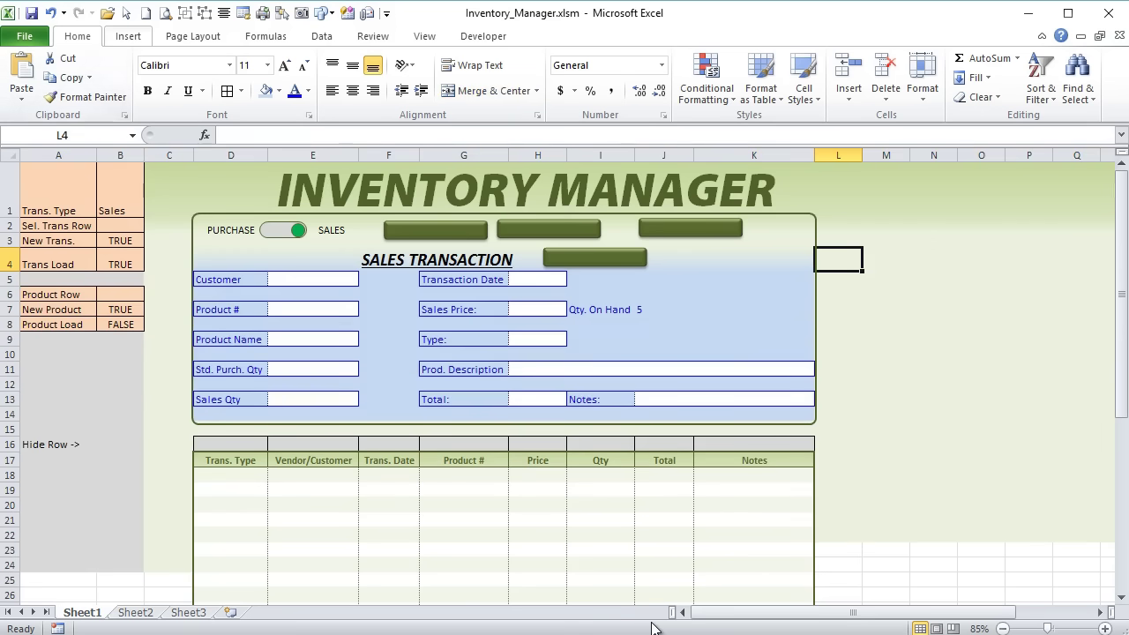
Draw a down arrow callout about 0.93 by 0.52 inches in column K, beside the Qty. On Hand value.
key("Down")
key("Right")
key("Right")
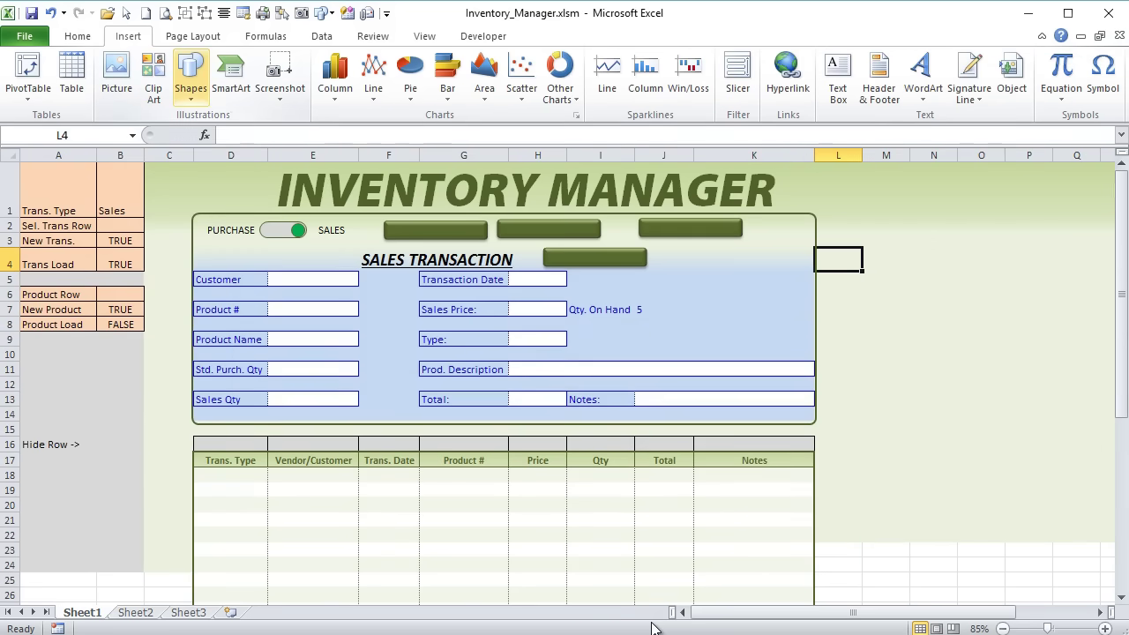
key("Return")
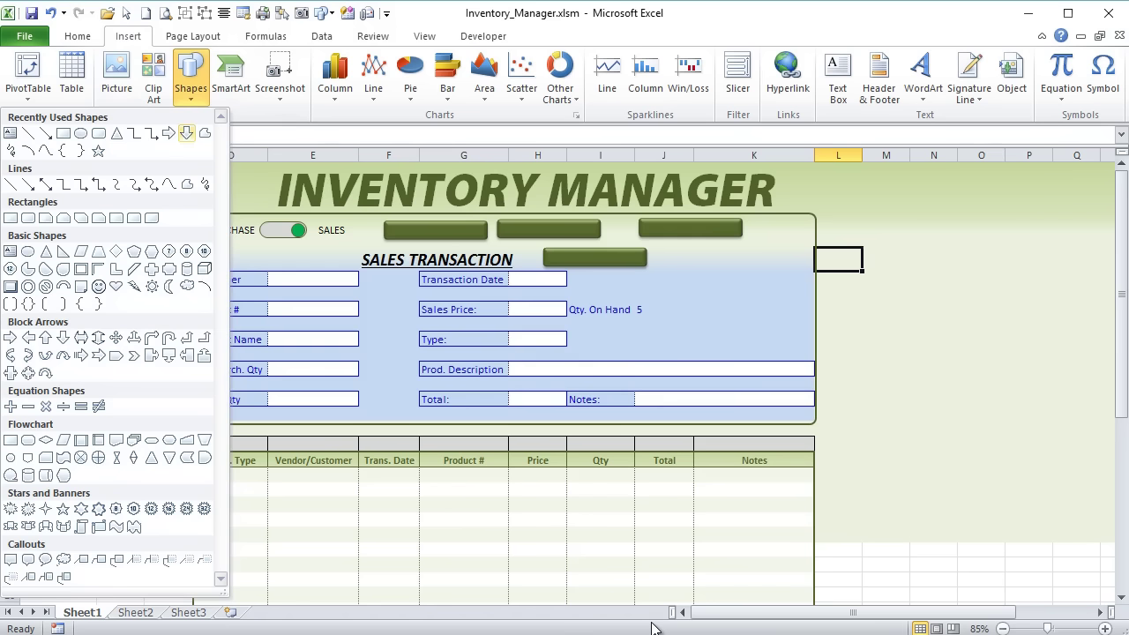
key("Down")
key("Left")
key("Left")
key("Return")
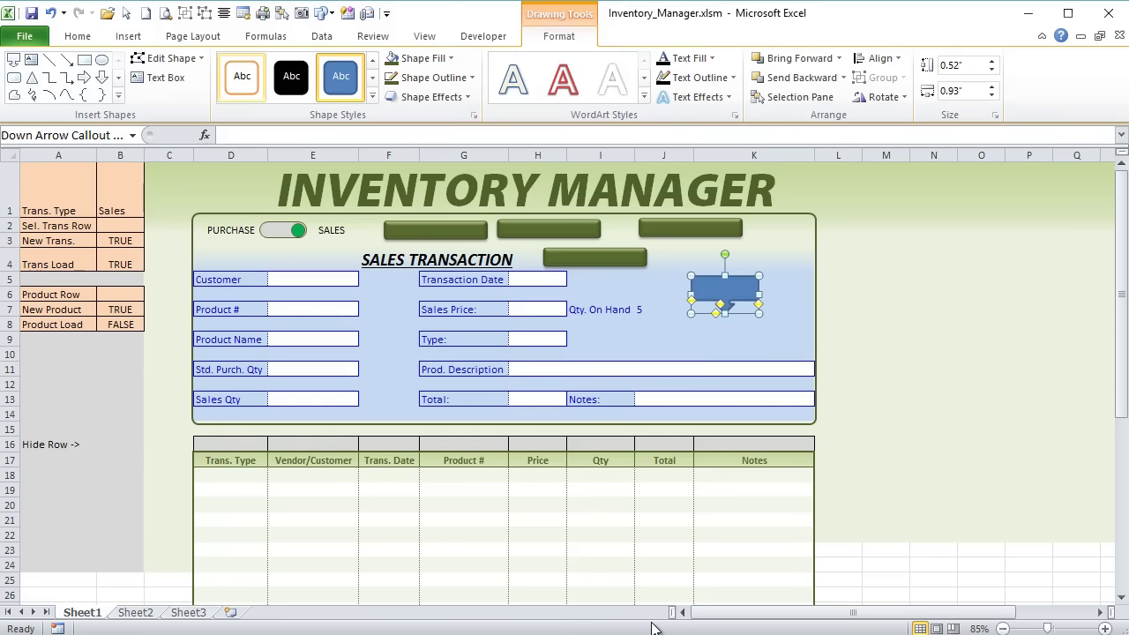
Draw an up arrow callout about 1.05 by 0.82 inches below the down arrow callout, and shift both callouts slightly together.
key("Return")
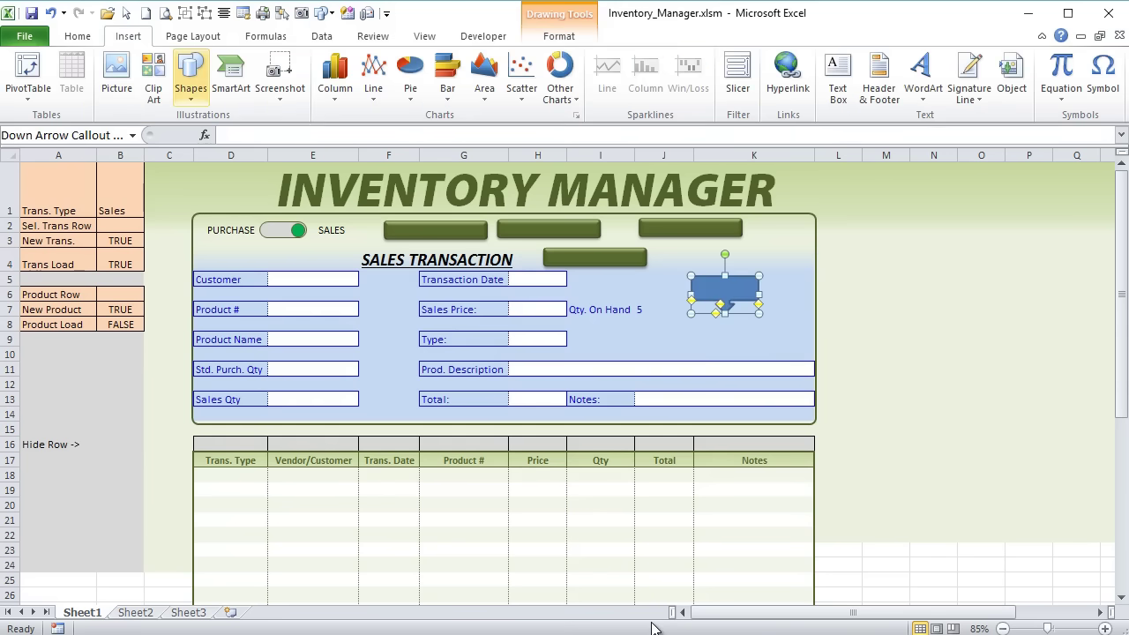
key("Return")
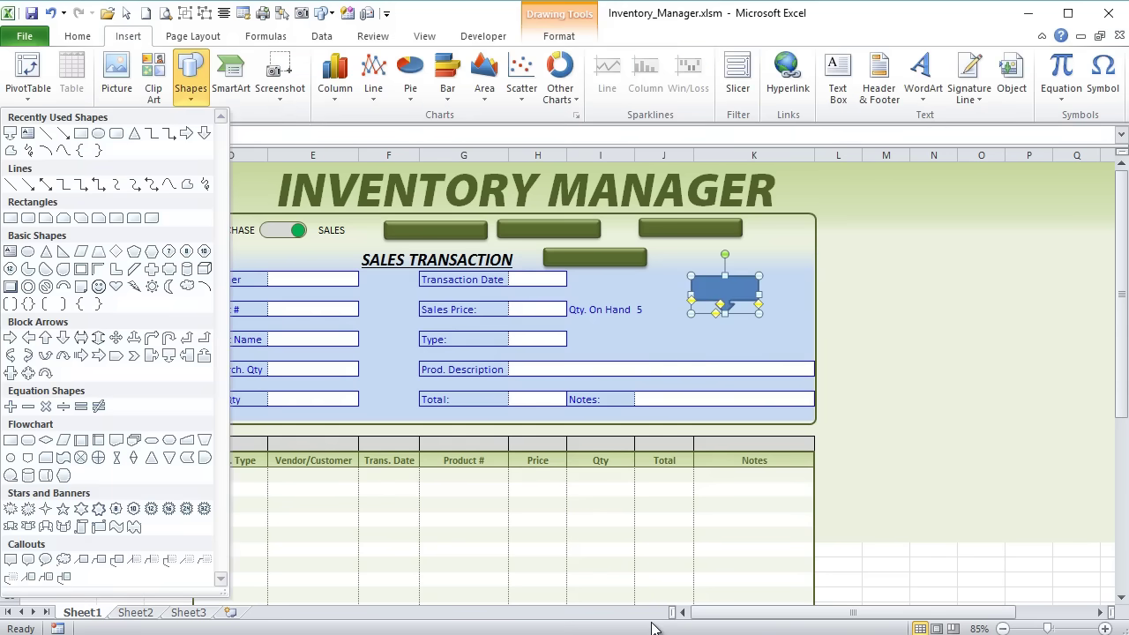
key("Return")
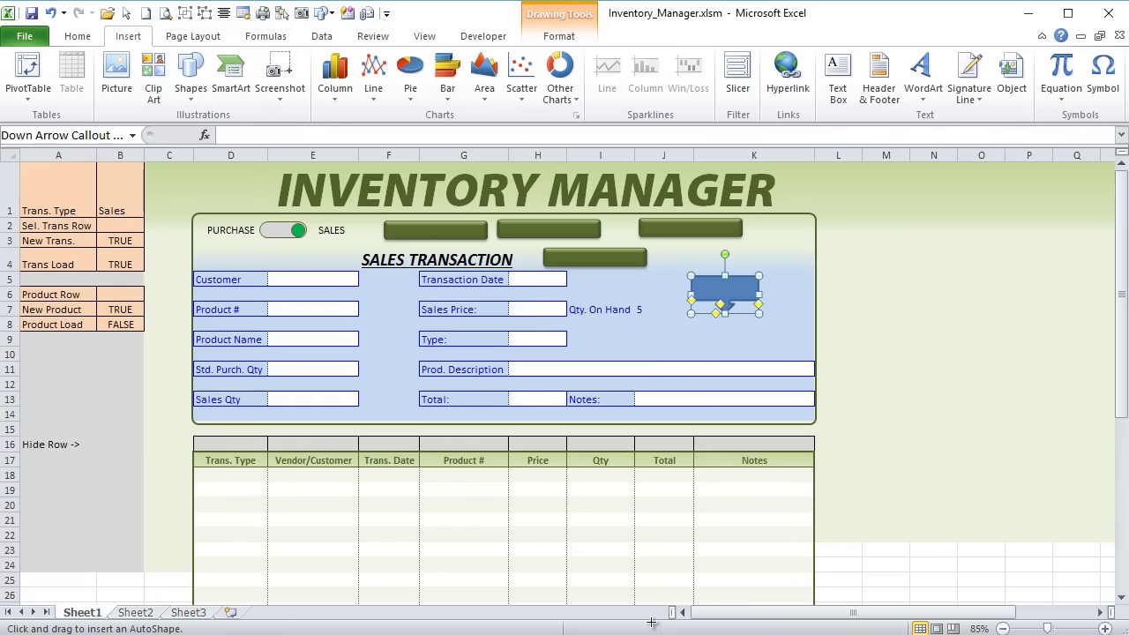
key("Return")
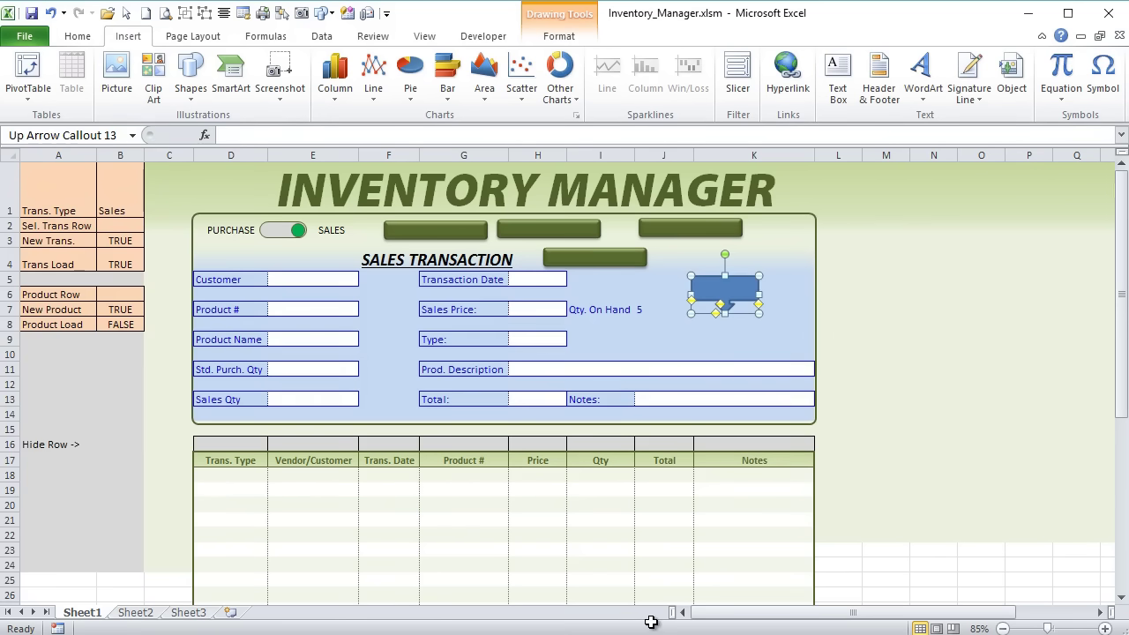
key("ctrl+d")
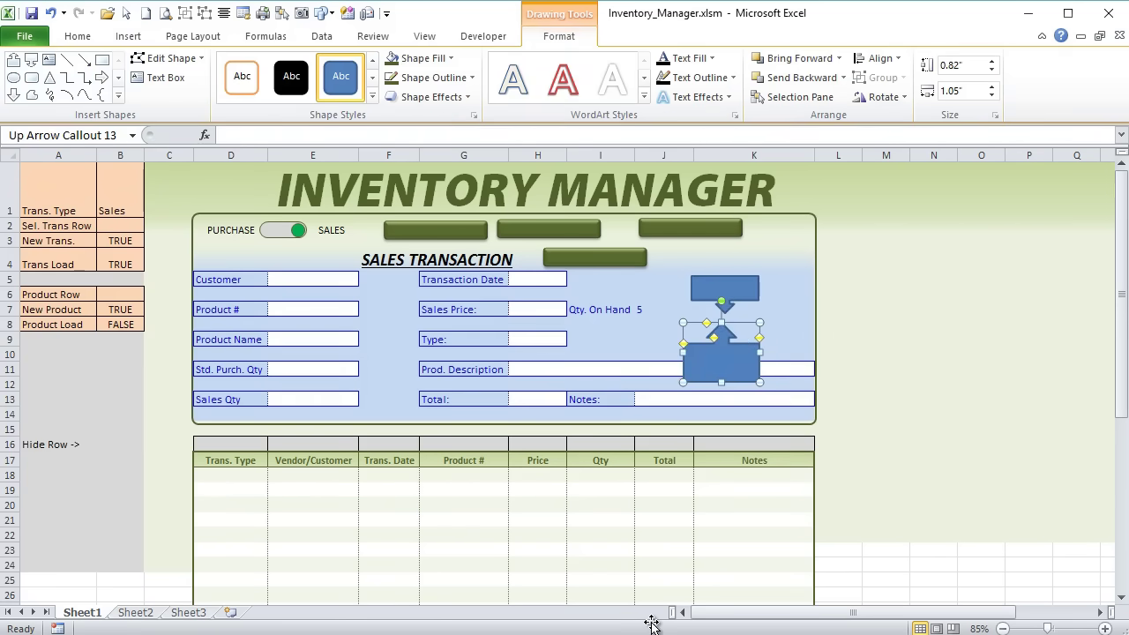
key("Left")
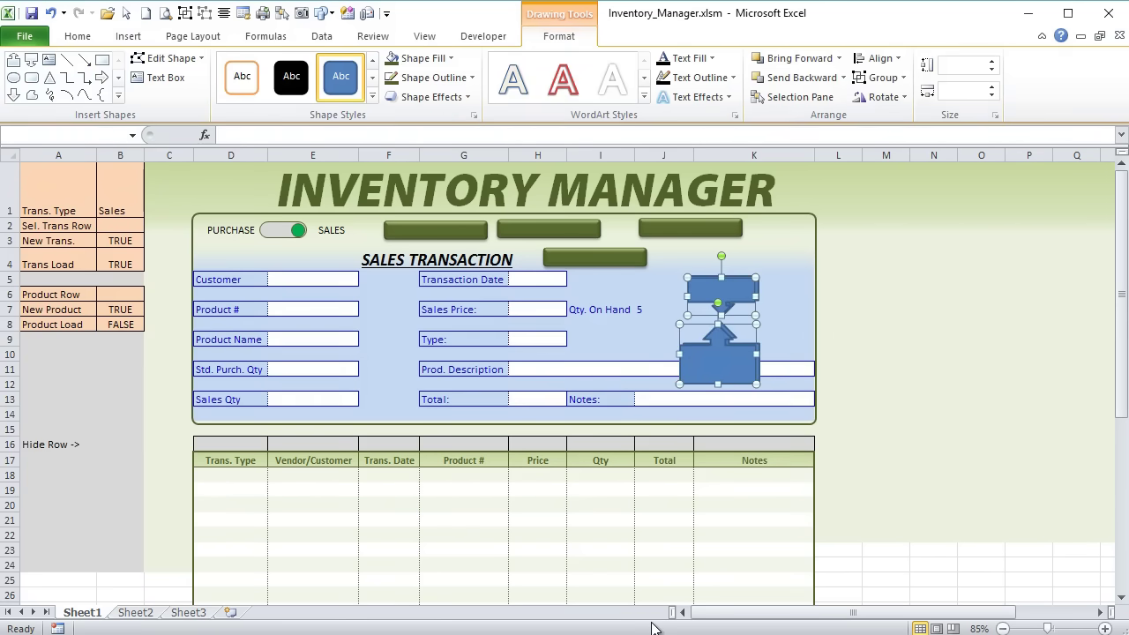
Try a dark olive green fill on both arrow callouts.
key("Left")
key("Left")
key("Left")
key("Down")
key("Left")
key("Return")
key("Up")
key("Left")
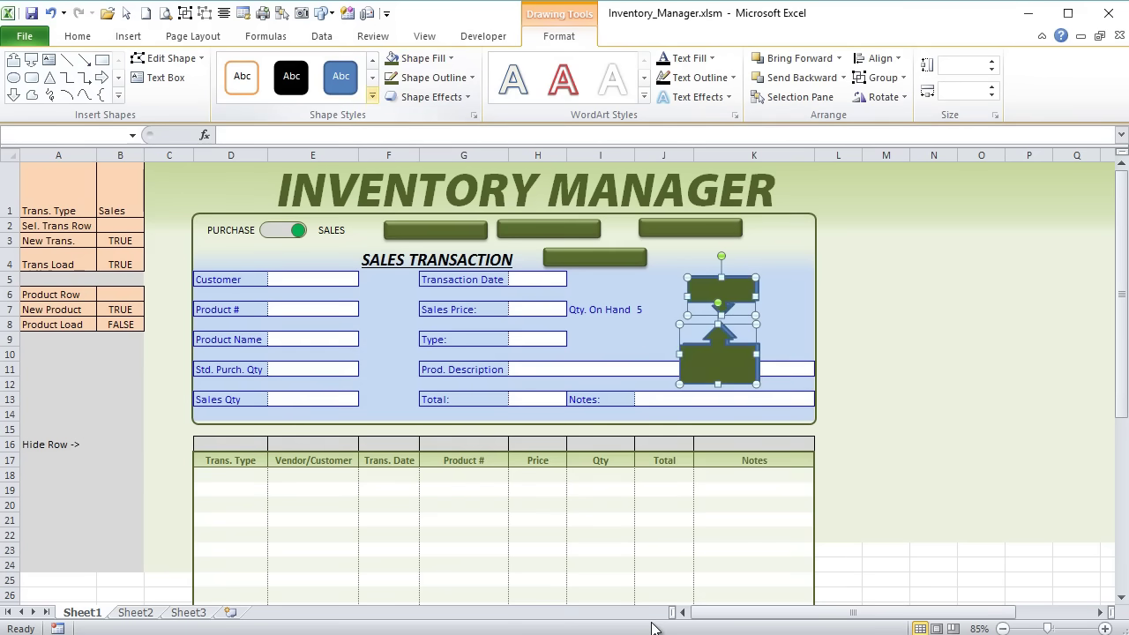
Try the glossy Intense Effect olive green shape style on both arrow callouts.
key("Return")
key("Down")
key("Down")
key("Down")
key("Down")
key("Down")
key("Right")
key("Right")
key("Right")
key("Return")
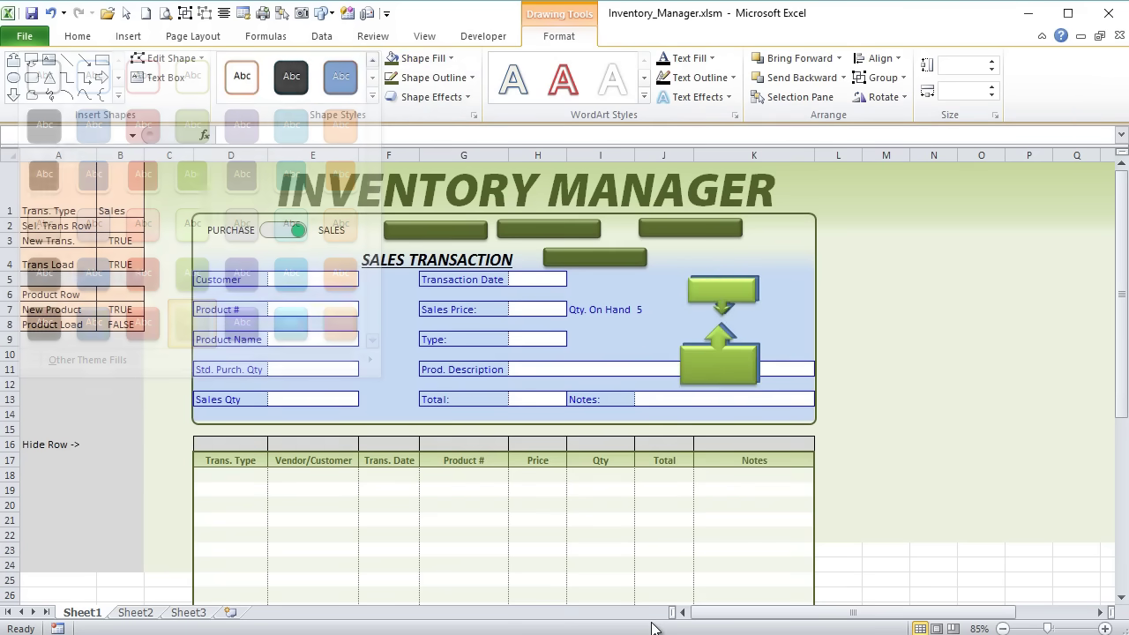
Undo the fill and style changes on both arrow callouts, keeping them selected over column K.
key("ctrl+z")
key("ctrl+z")
key("ctrl+y")
key("ctrl+z")
key("ctrl+y")
key("ctrl+z")
key("ctrl+z")
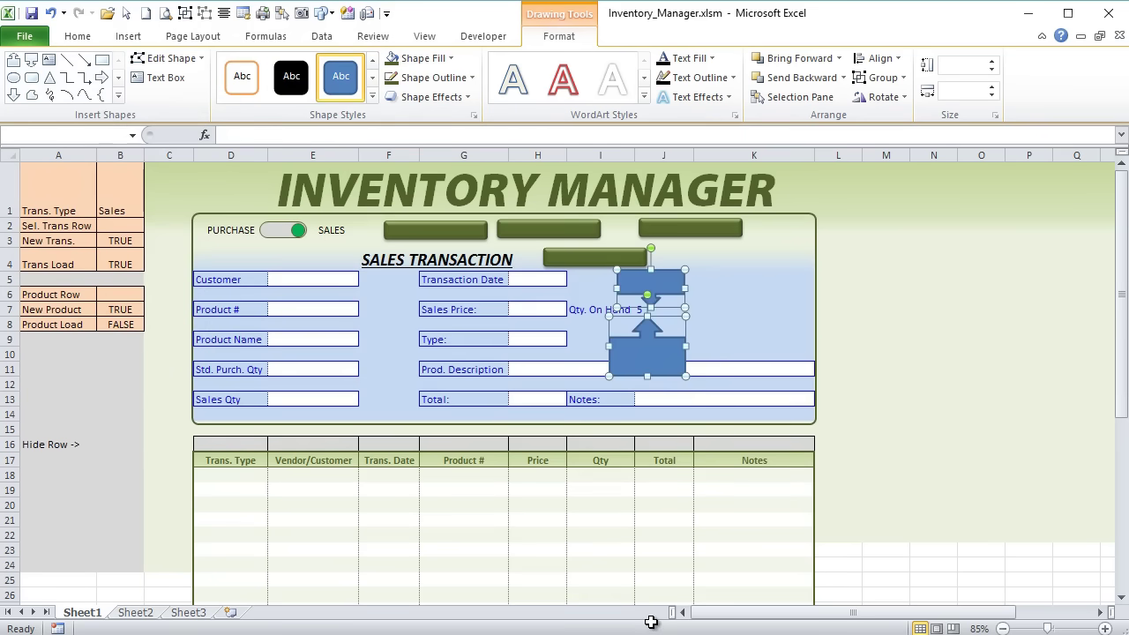
key("ctrl+y")
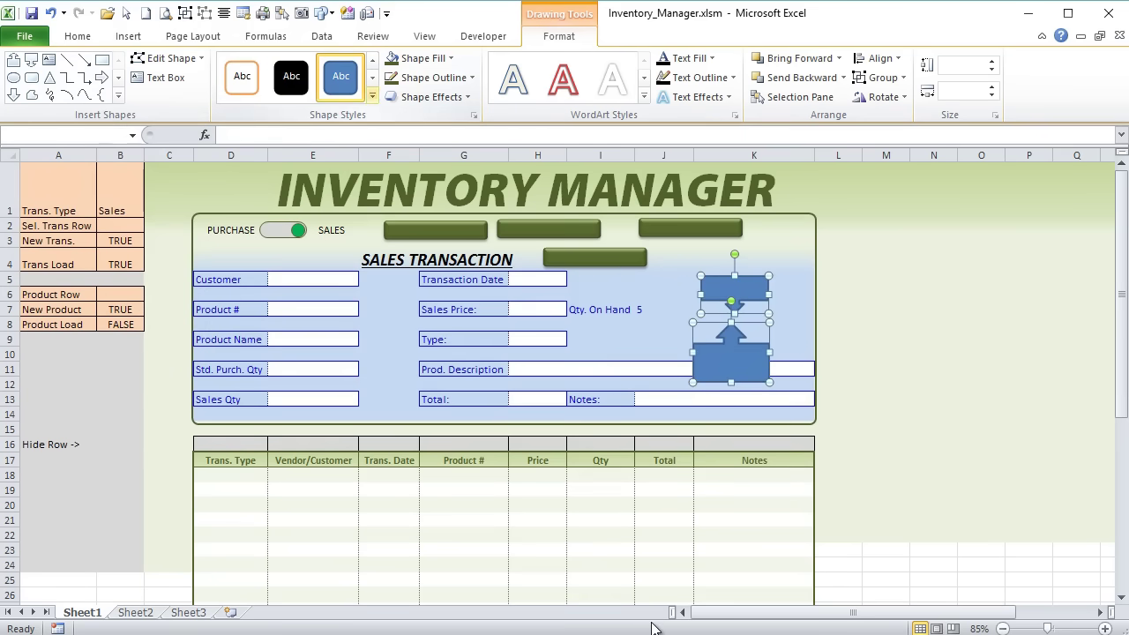
Apply the olive green beveled shape style to both arrow callouts and fill them with dark olive green.
key("alt+j")
key("d")
key("s")
key("s")
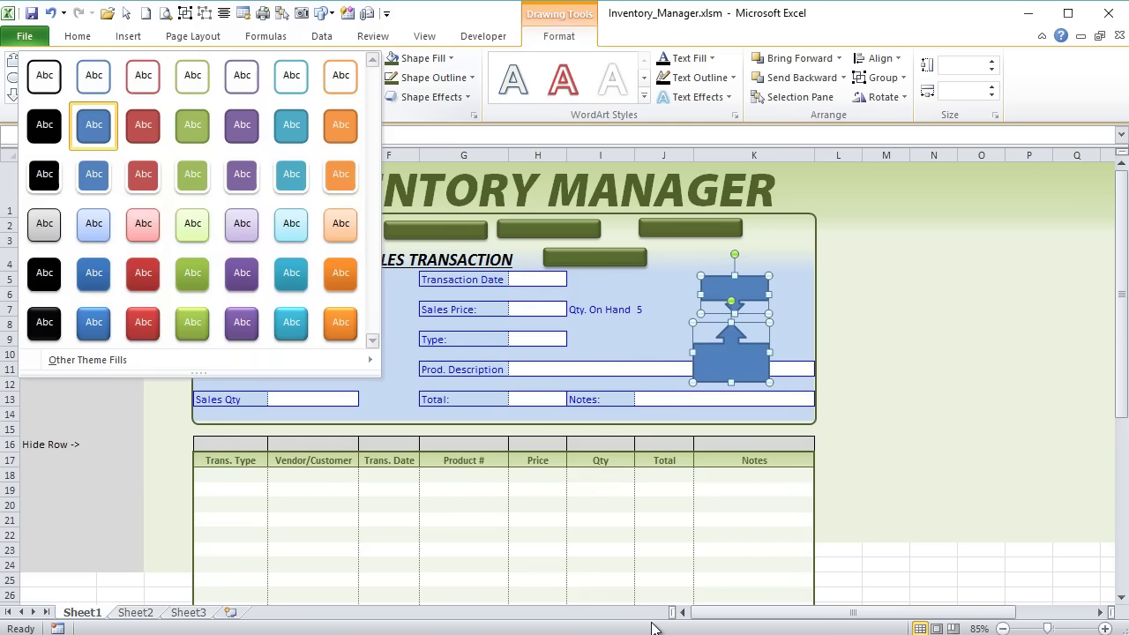
key("Down")
key("Down")
key("Down")
key("Down")
key("Right")
key("Right")
key("Return")
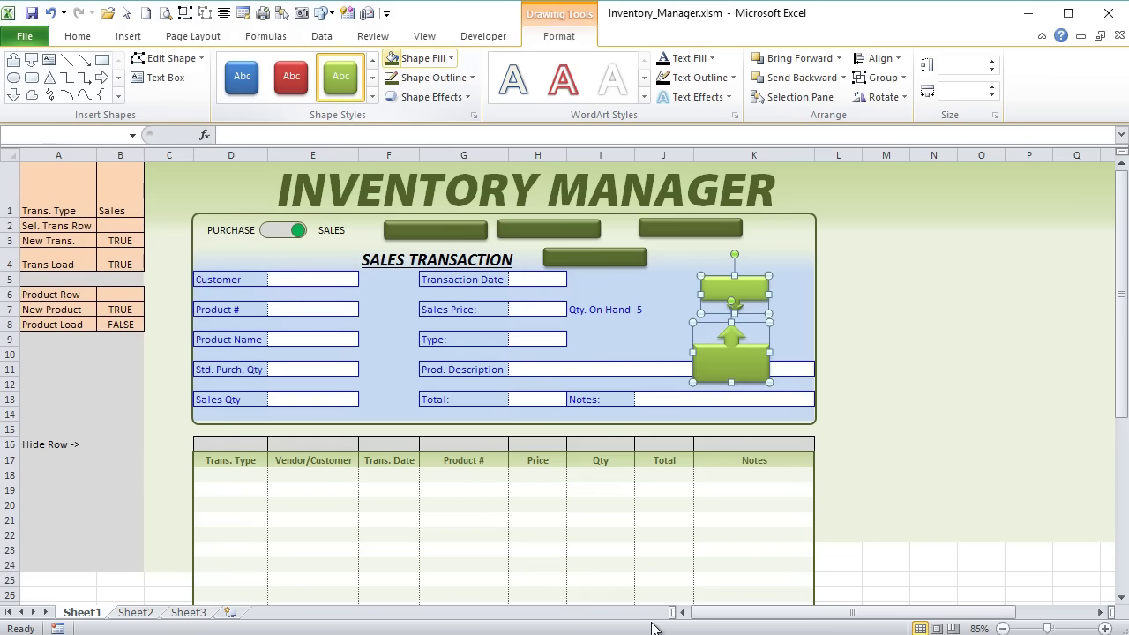
key("Escape")
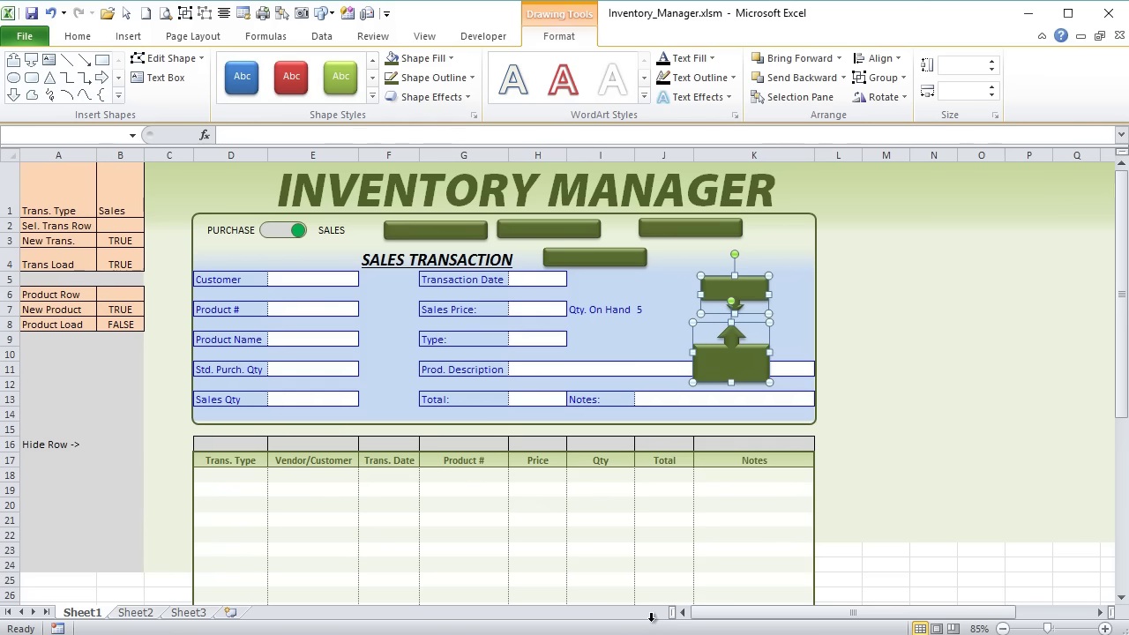
Set both arrow callouts to a height of 0.61 inches and a width of 0.98 inches.
key("Escape")
key("ctrl+z")
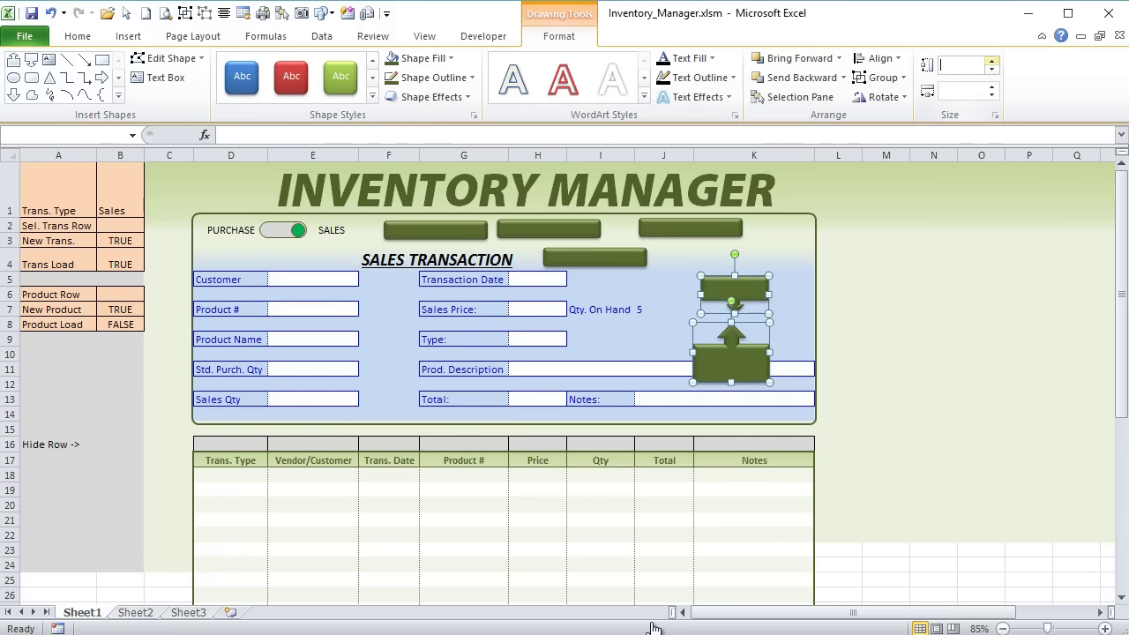
type(".61")
key("Return")
type(".98")
key("Return")
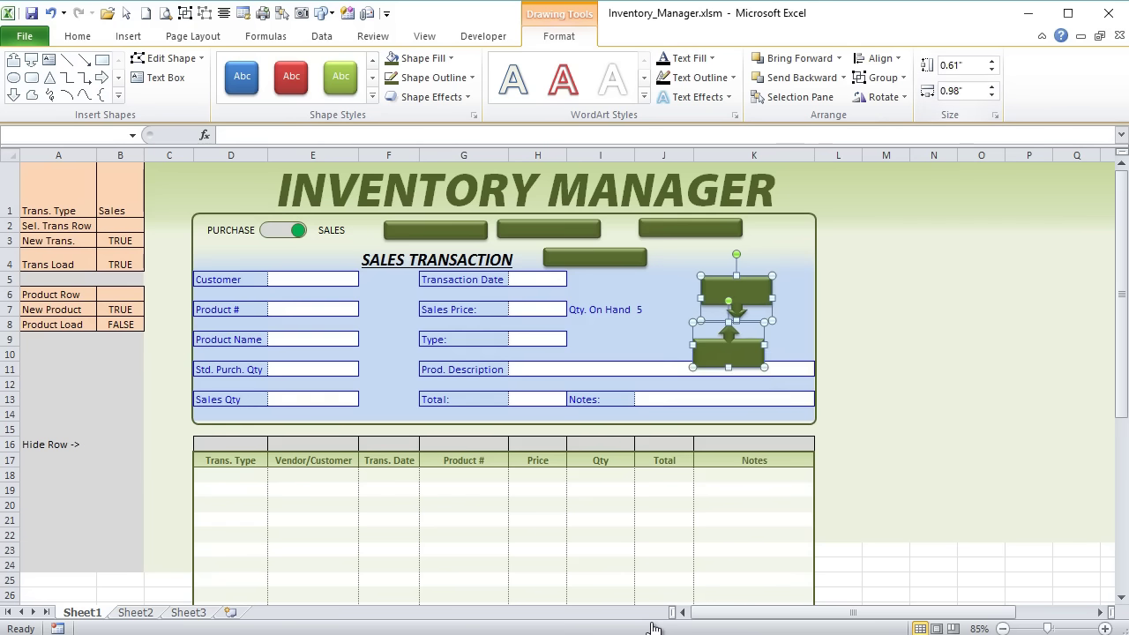
Align the centers of the two arrow callouts so they stack in one vertical line.
key("alt+j")
key("d")
key("a")
key("a")
key("Down")
key("Return")
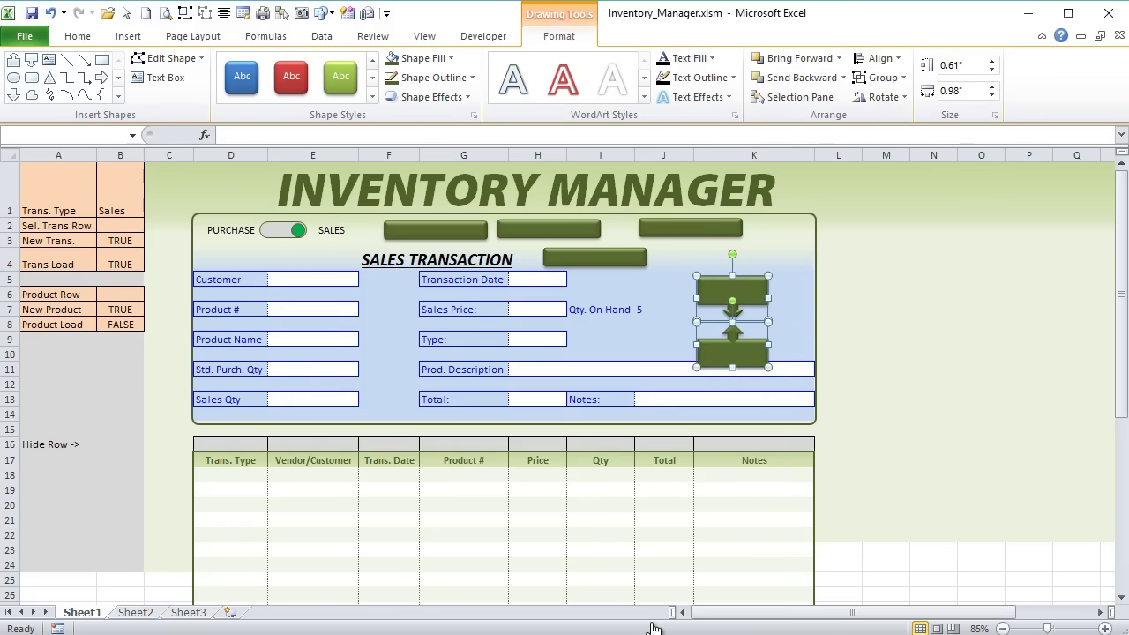
Move both callouts together to the upper-right corner of the transaction form, clear of the Prod. Description field.
key("Right")
key("Right")
key("Right")
key("Right")
key("Right")
key("Right")
key("Up")
key("Up")
key("Up")
key("Up")
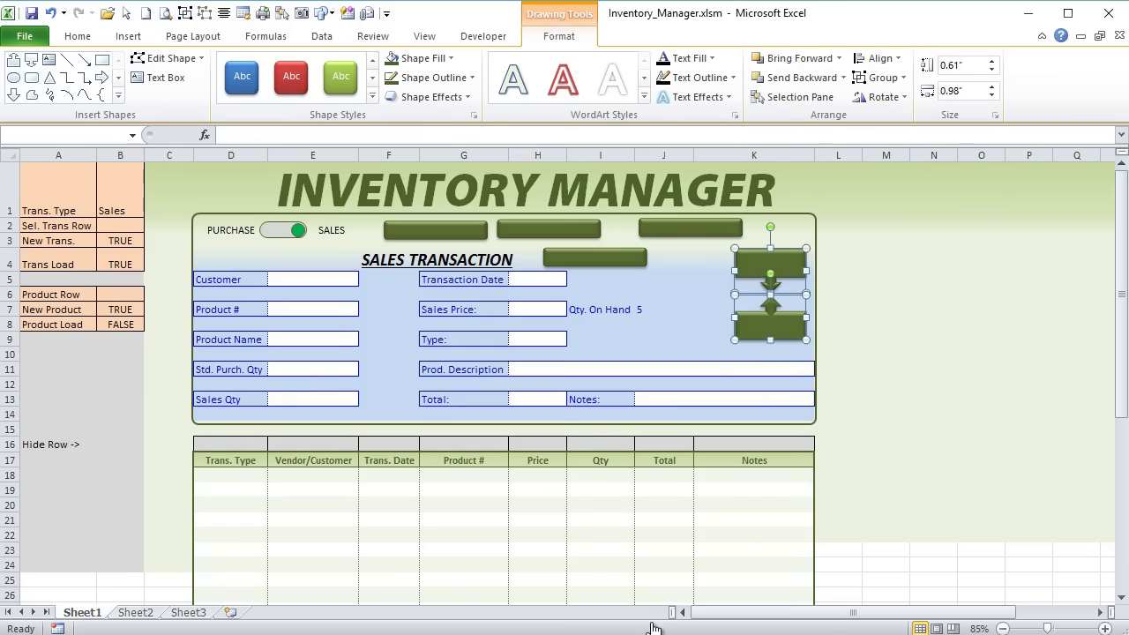
Label the up arrow callout "Hide Details", with each word on its own line.
key("Escape")
key("ctrl+z")
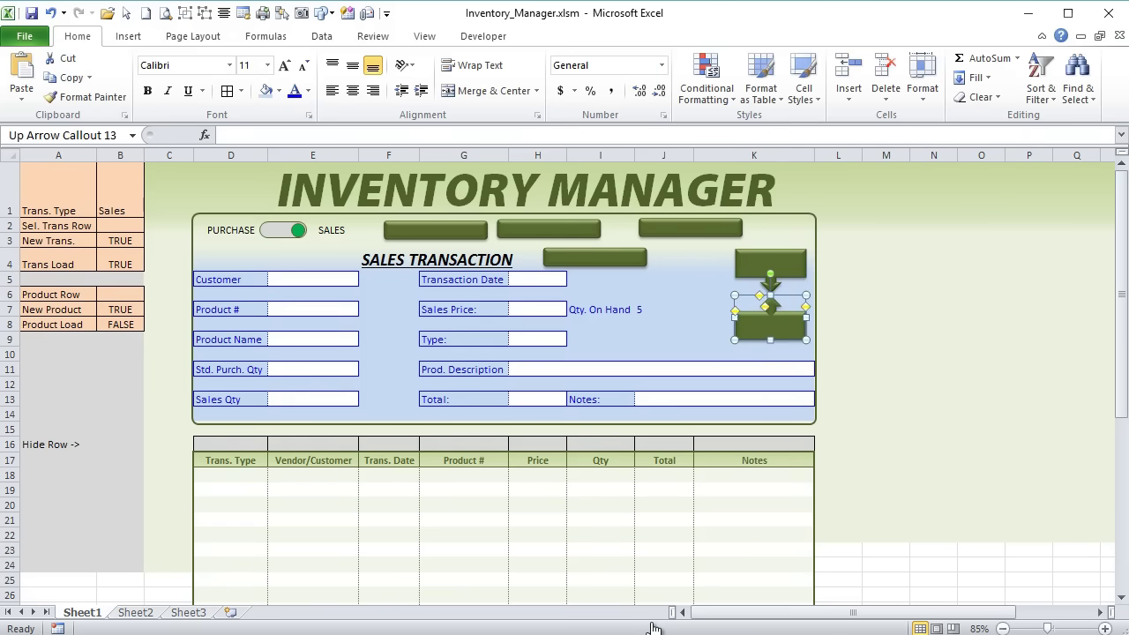
type("Hide")
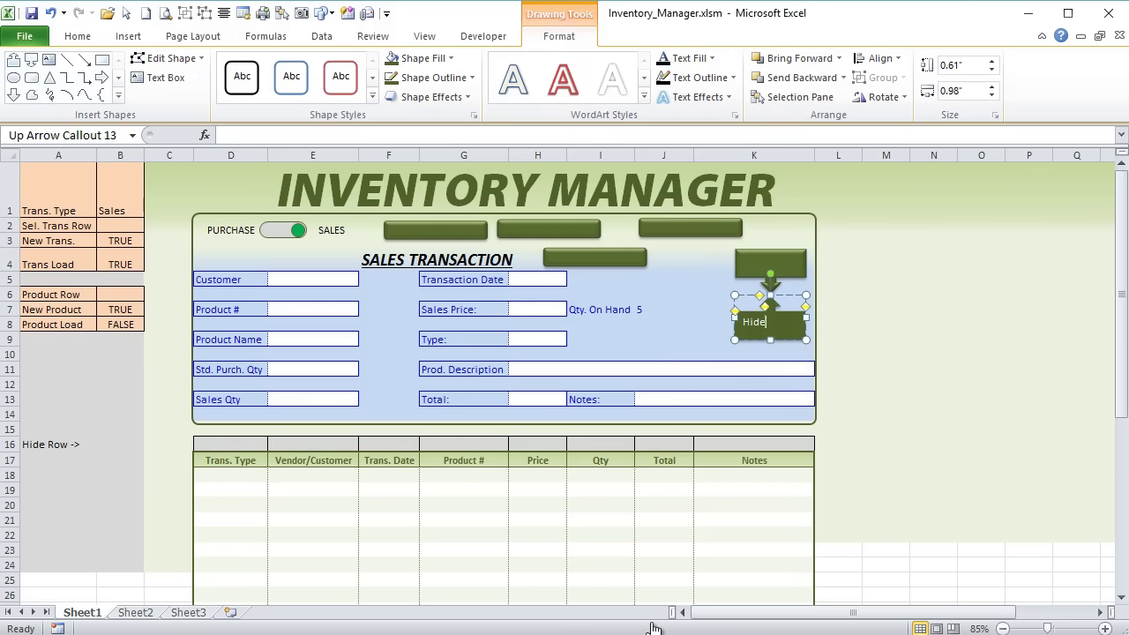
key("Return")
type("Details")
key("Escape")
key("Tab")
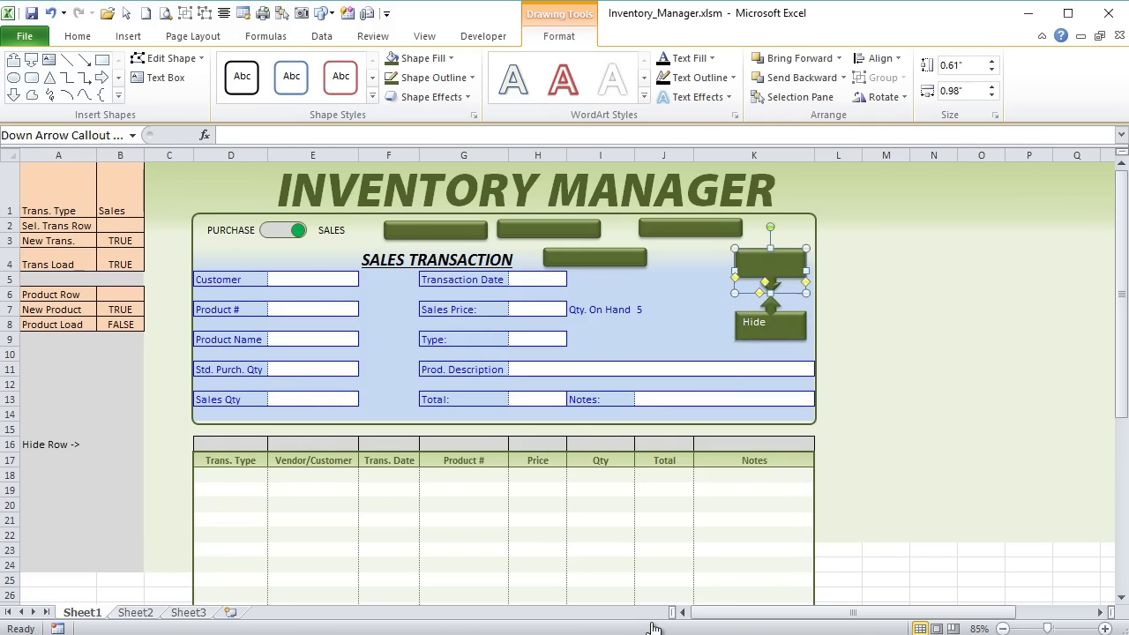
Label the down arrow callout "Show Details", with each word on its own line.
type("Show")
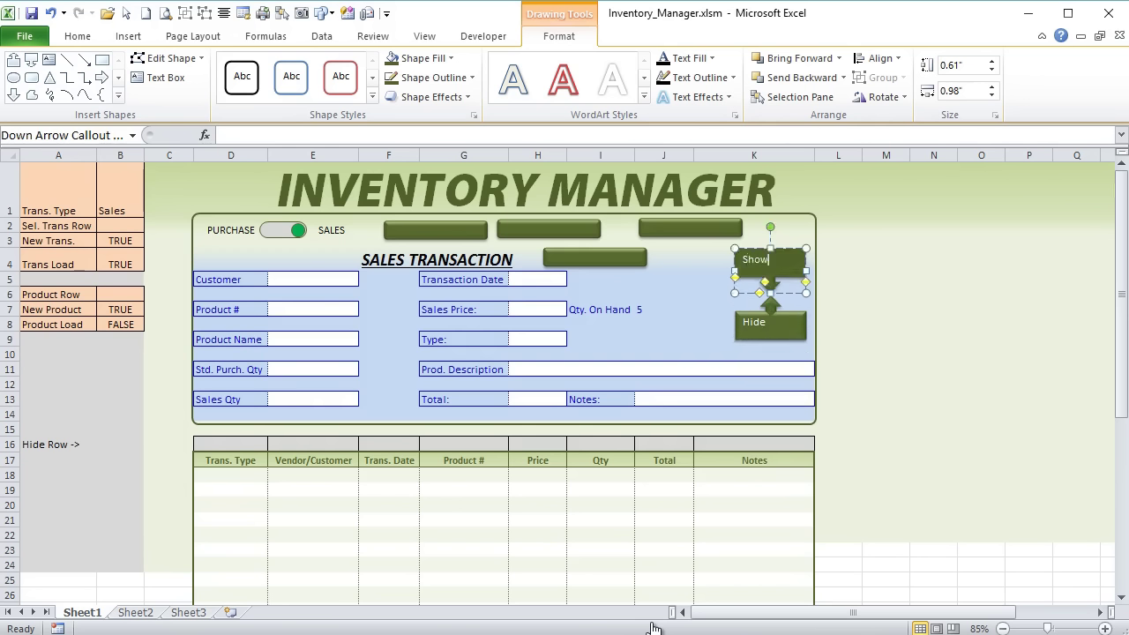
key("Return")
type("ils")
key("BackSpace")
key("BackSpace")
key("BackSpace")
key("BackSpace")
key("BackSpace")
key("BackSpace")
key("BackSpace")
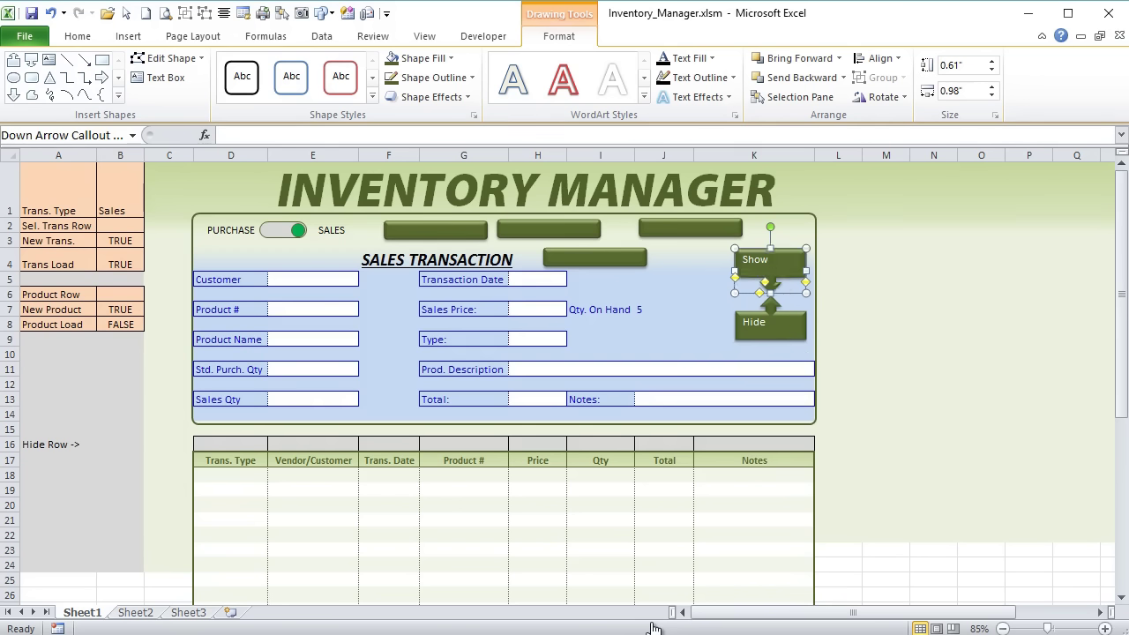
Set the internal text margins of both callouts to 0 for left, top and bottom, and 0.01 inches for right.
key("ctrl+a")
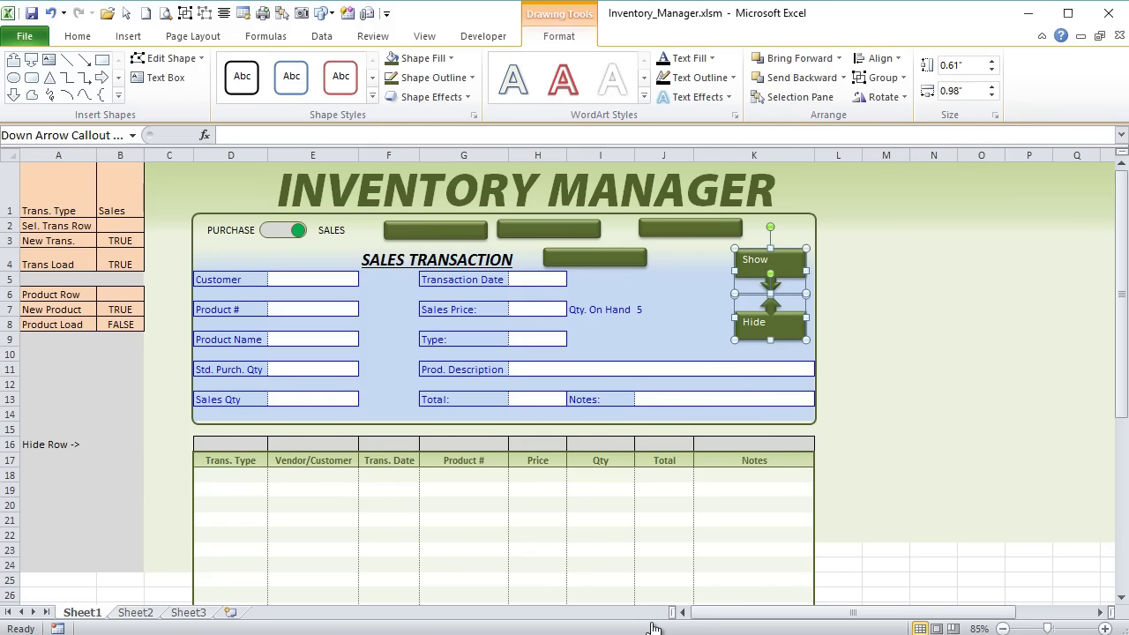
key("shift+F10")
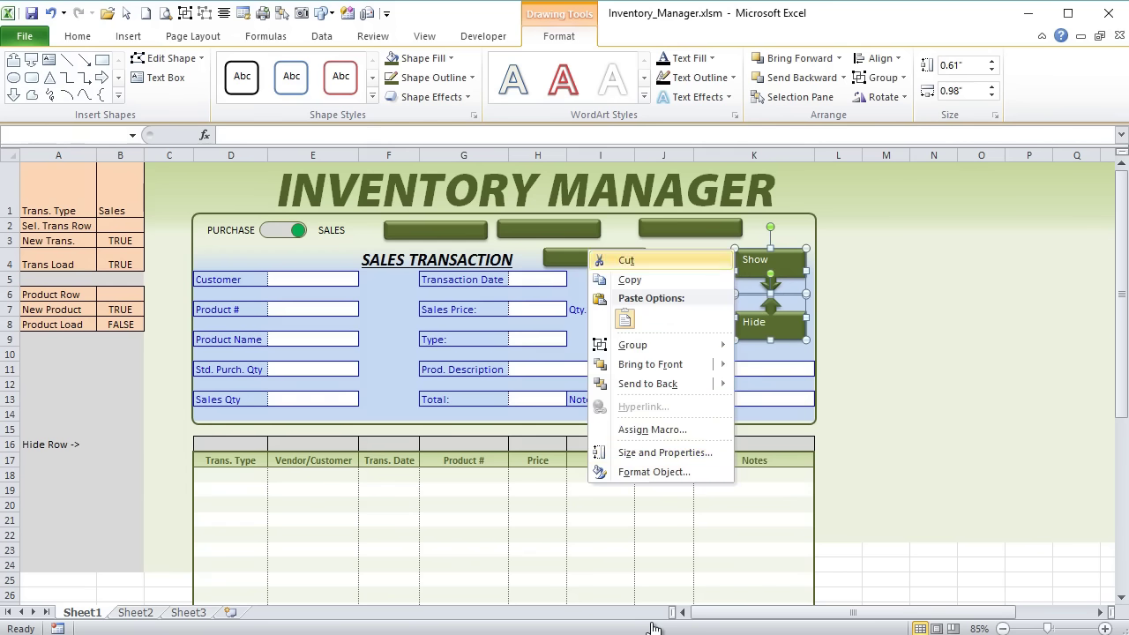
key("Up")
key("Up")
key("Return")
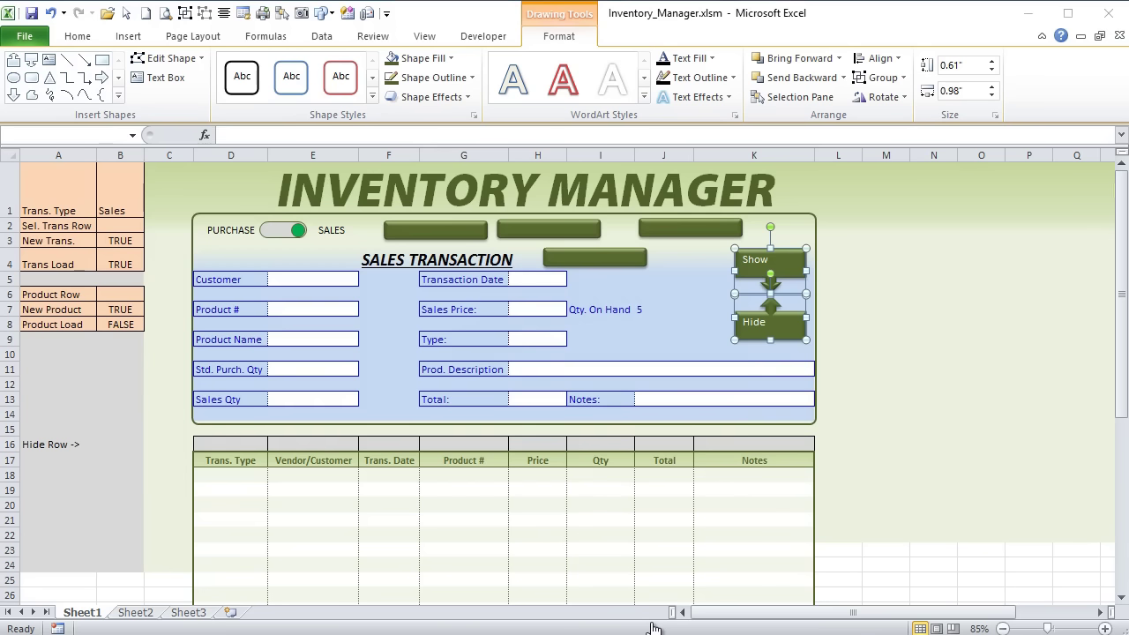
key("Down")
key("Down")
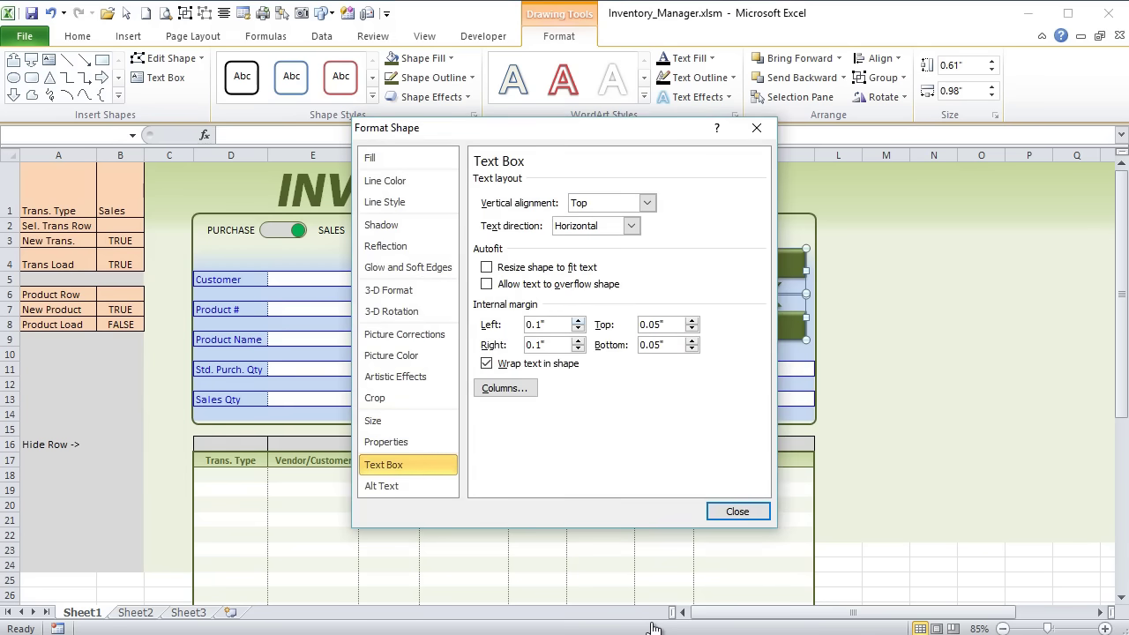
key("alt+r")
type(".01")
key("alt+l")
type("0")
key("alt+t")
type("0")
key("alt+b")
type("0")
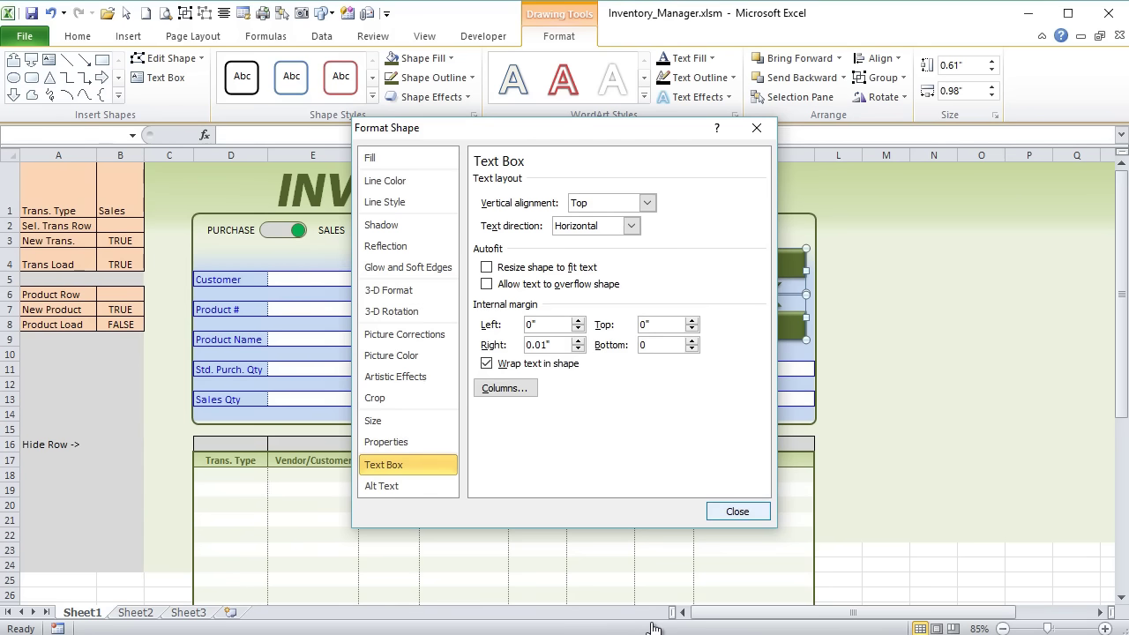
key("Return")
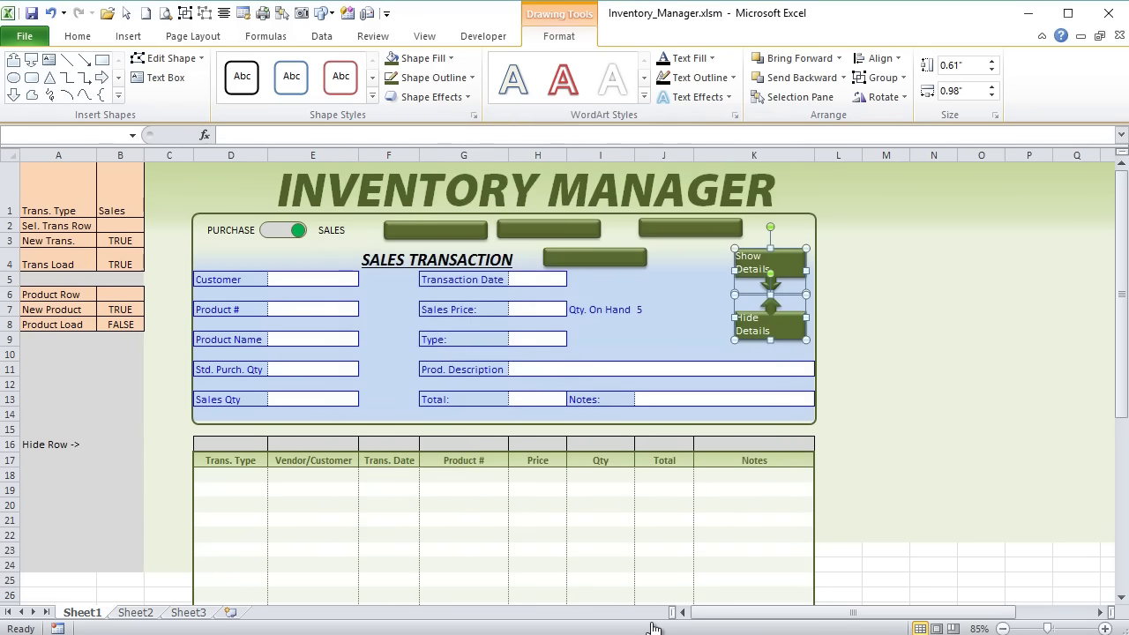
Center the label text horizontally in both arrow callouts.
key("alt+h")
key("ctrl+e")
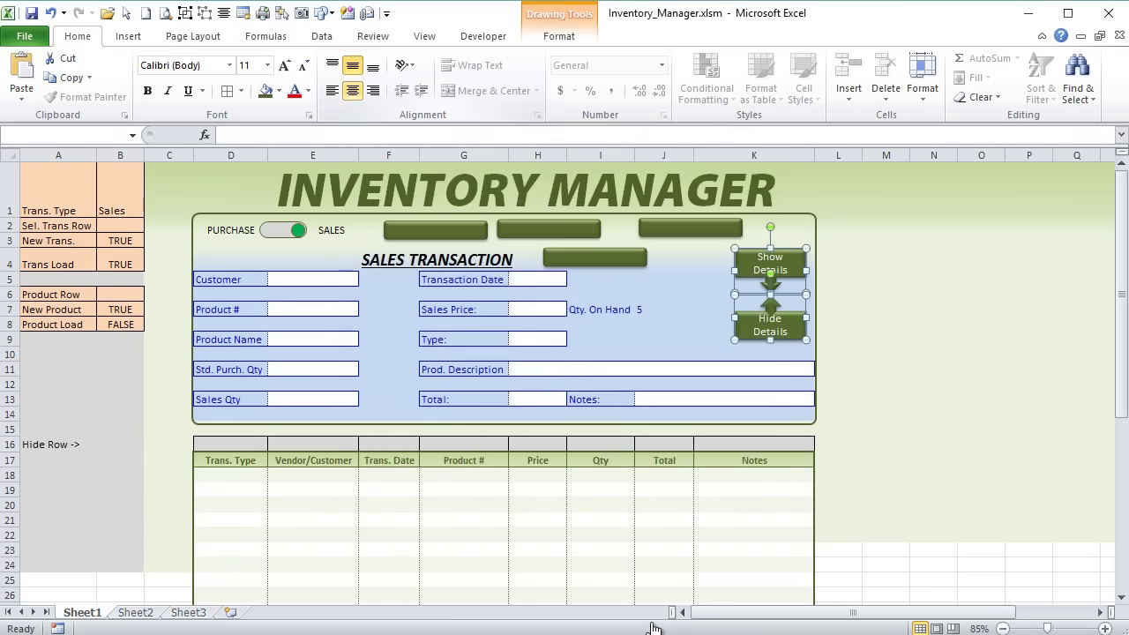
key("ctrl+r")
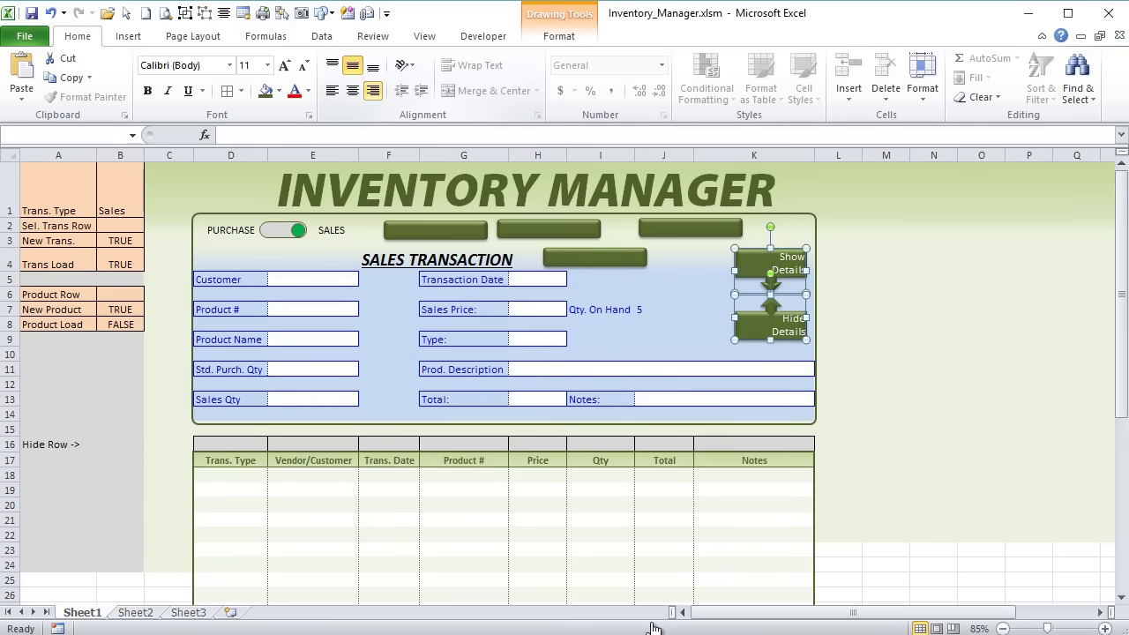
key("ctrl+e")
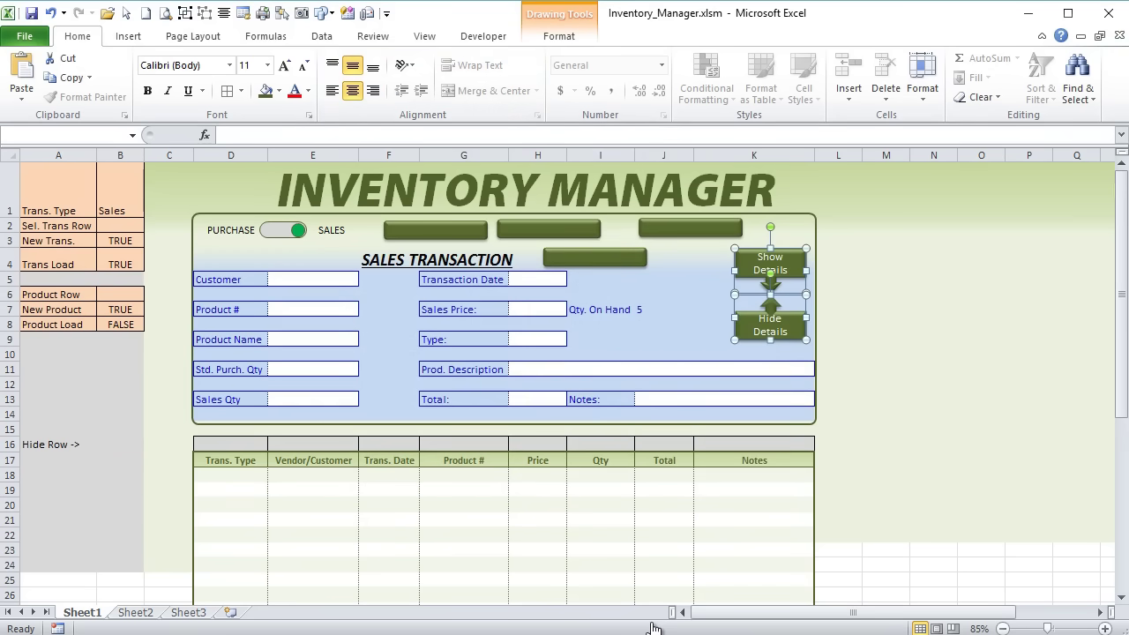
Shift both lines of the "Show Details" label slightly to the right by adding leading spaces.
key("Return")
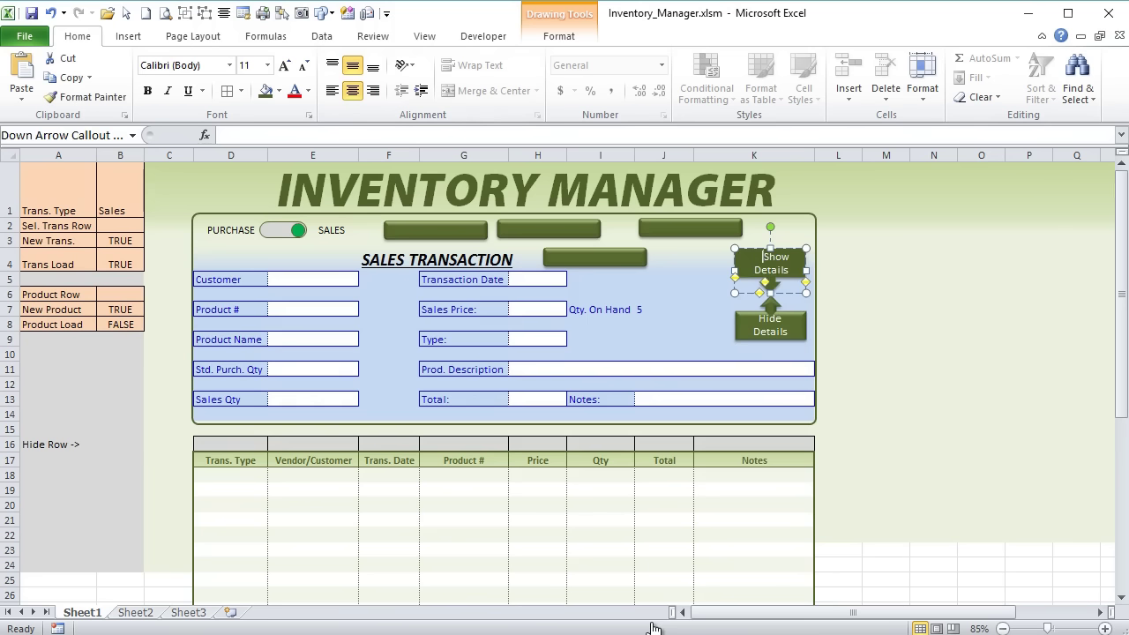
key("Escape")
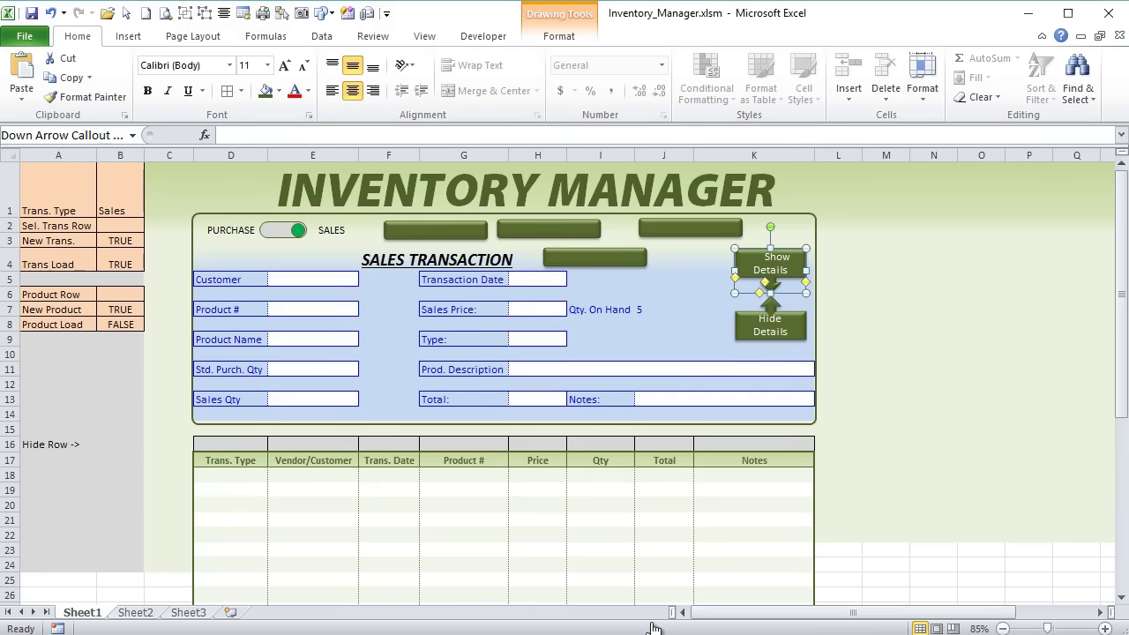
key("Return")
key("Left")
key("Left")
key("Left")
key("Left")
key("Left")
key("Left")
key("Left")
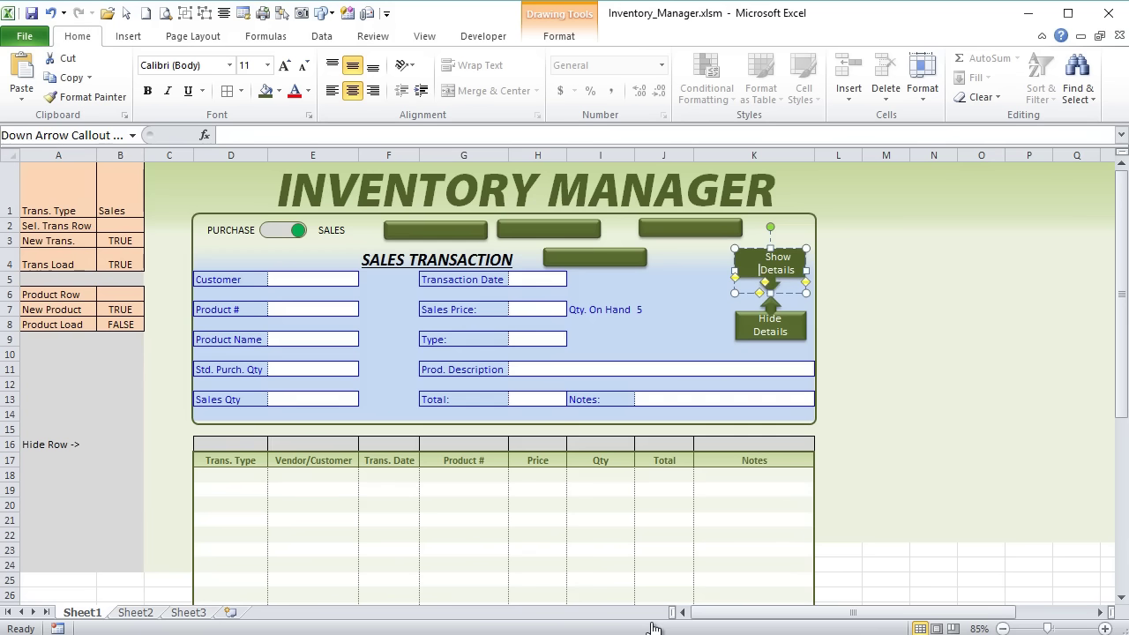
Shift both lines of the "Hide Details" label slightly right with leading spaces and deselect the callout.
key("Escape")
key("Tab")
key("Return")
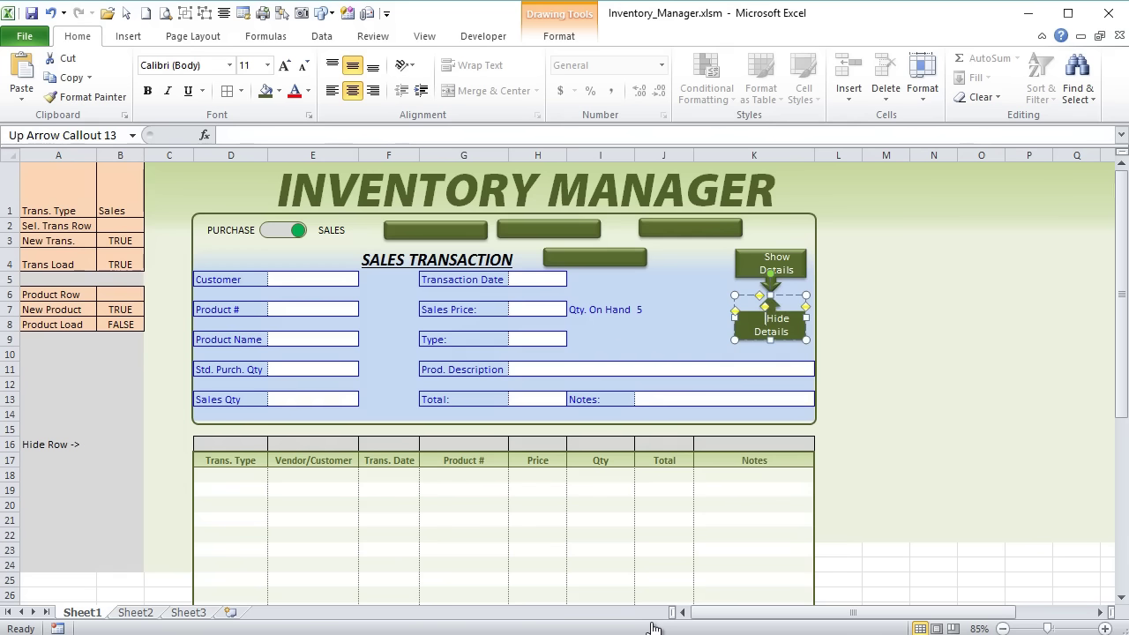
key("Down")
key("Escape")
key("Escape")
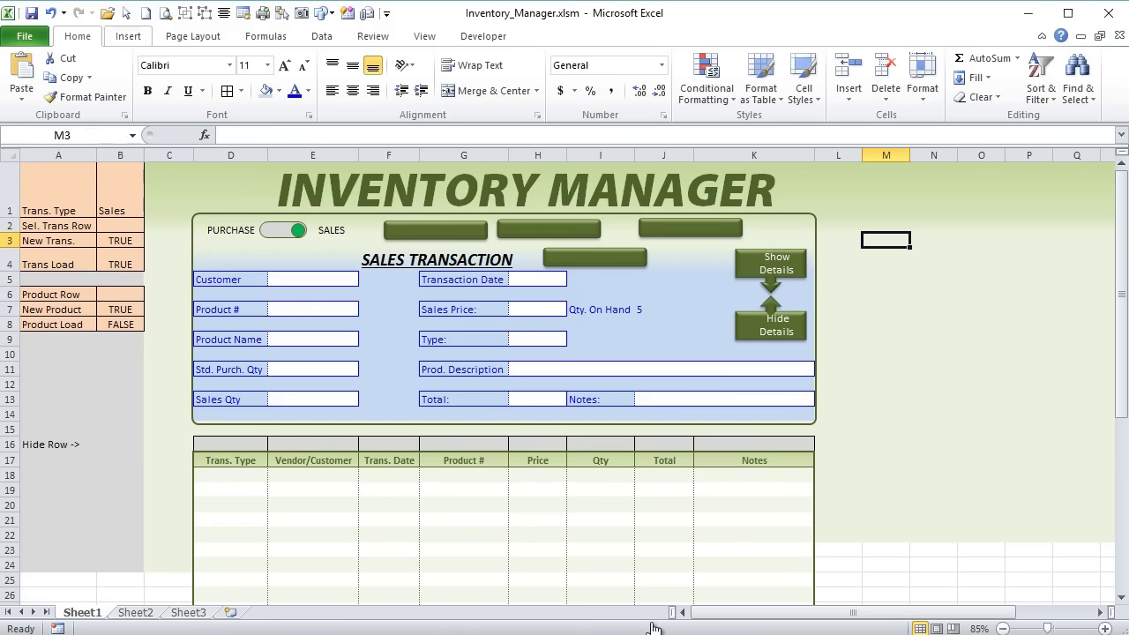
Start inserting pictures from the Inventory Management Pictures folder, listing All Files so the icon files are included.
key("alt+n")
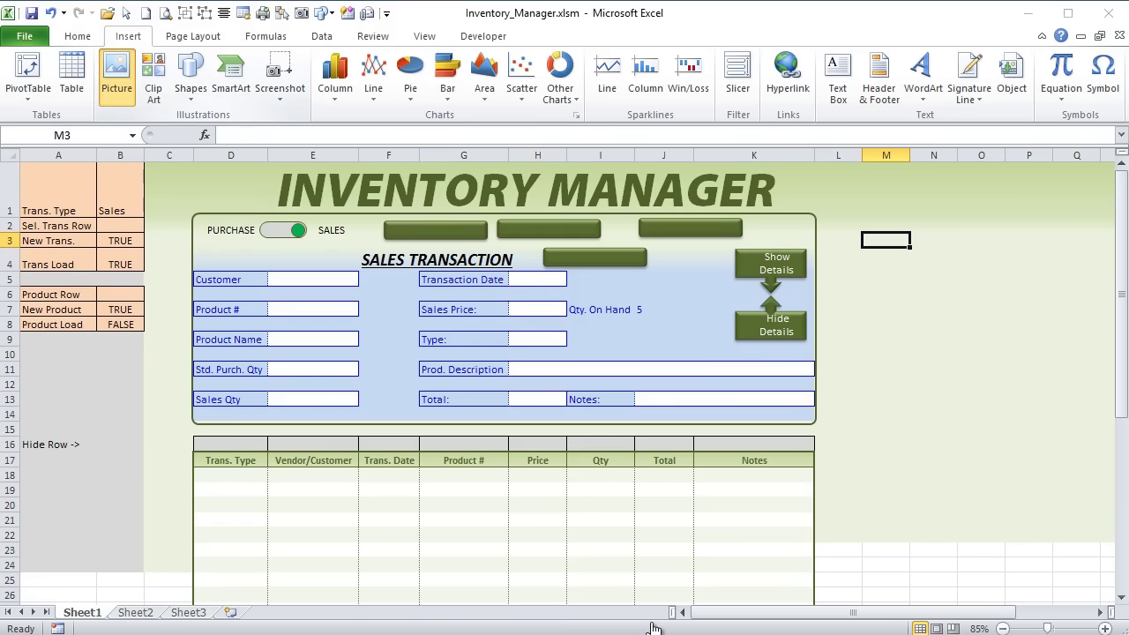
key("Return")
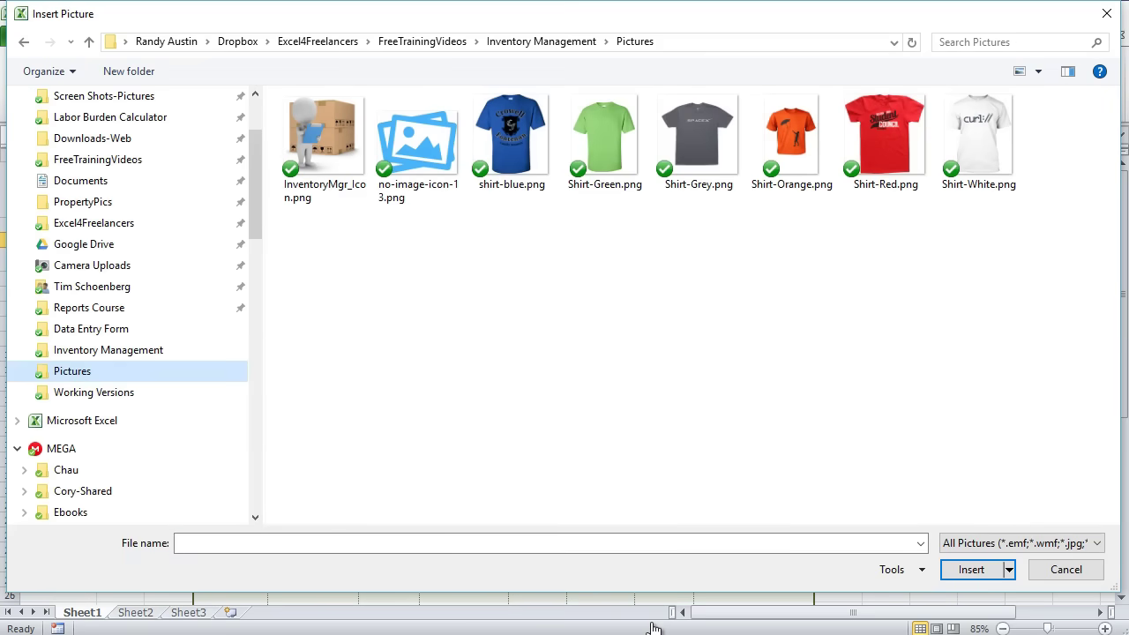
key("Up")
key("Return")
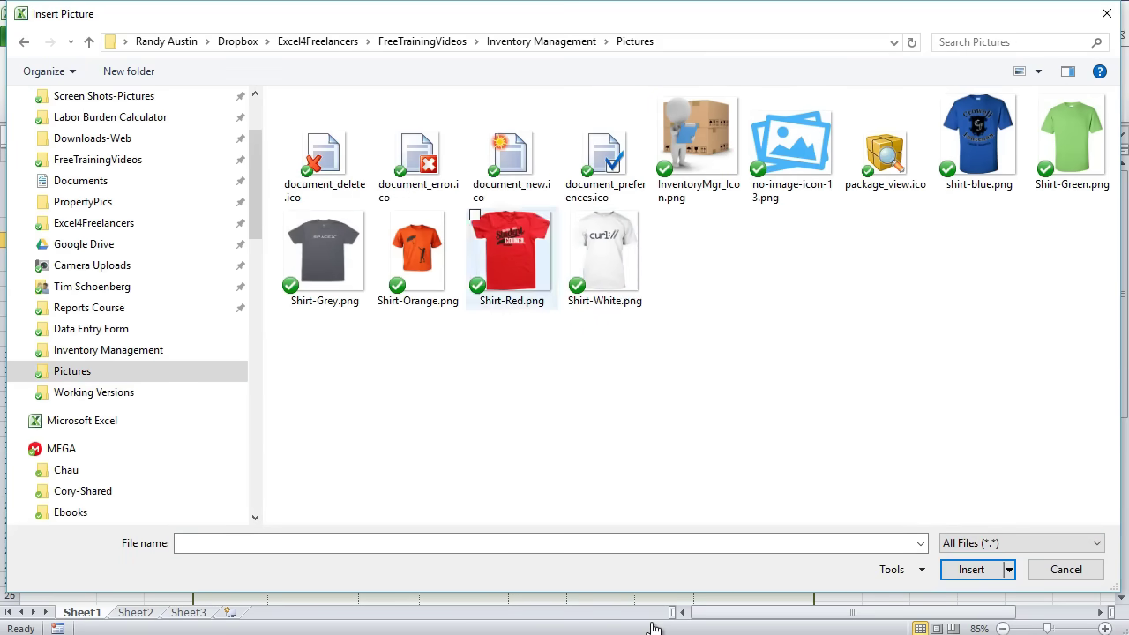
Insert document_delete.ico, document_error.ico, document_new.ico, document_preferences.ico, InventoryMgr_Icon.png, no-image-icon-13.png and package_view.ico onto the sheet.
key("shift+Tab")
key("shift+Tab")
key("shift+Right")
key("shift+Right")
key("shift+Right")
key("shift+Right")
key("shift+Right")
key("shift+Right")
key("shift+Right")
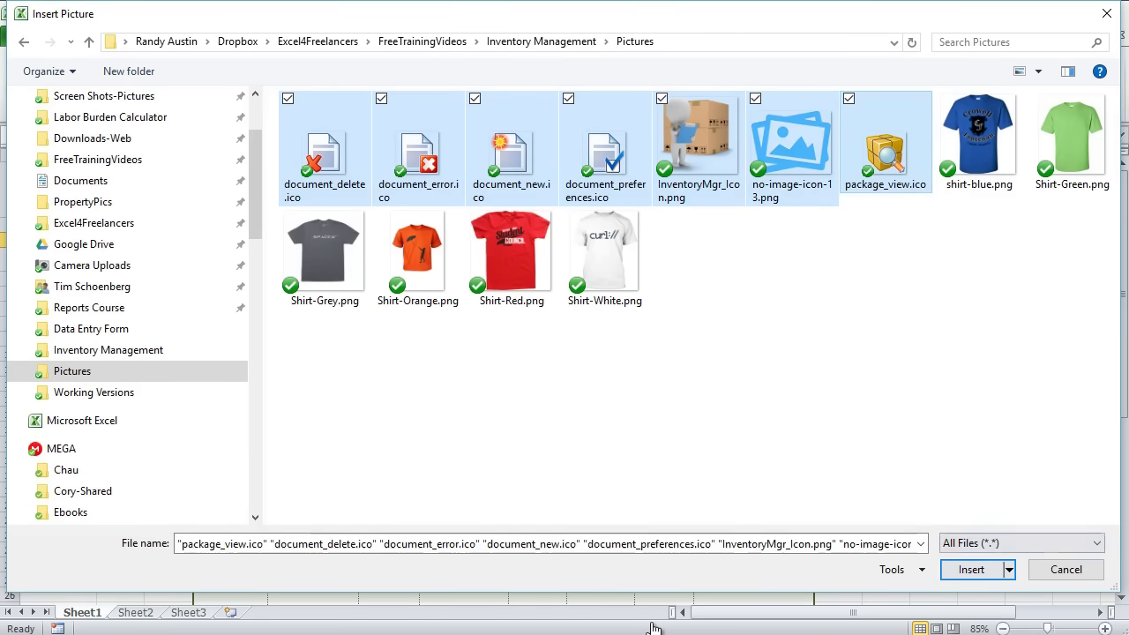
key("Tab")
key("Return")
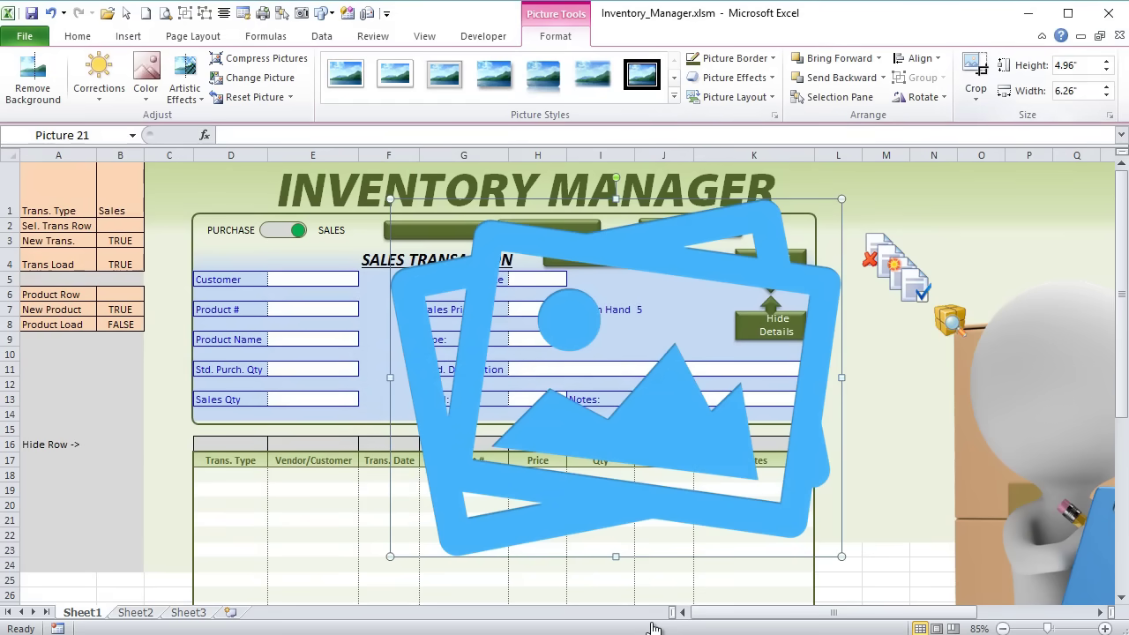
Set the blue placeholder picture's height to 0.2" and move it off the form, above the document icons.
type(".2")
key("Return")
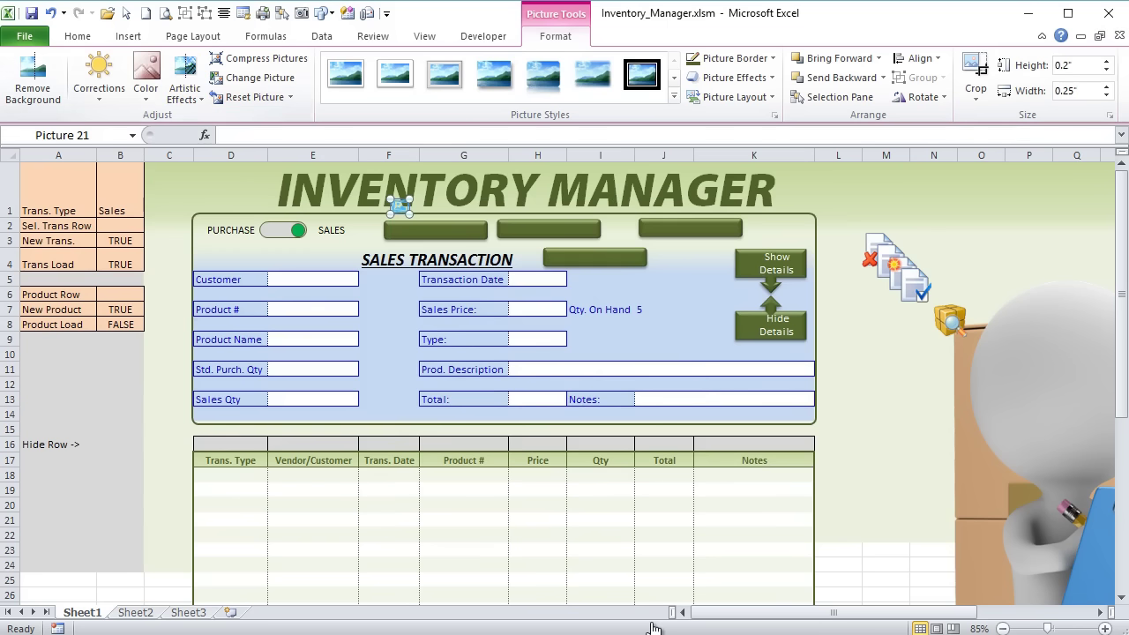
key("Tab")
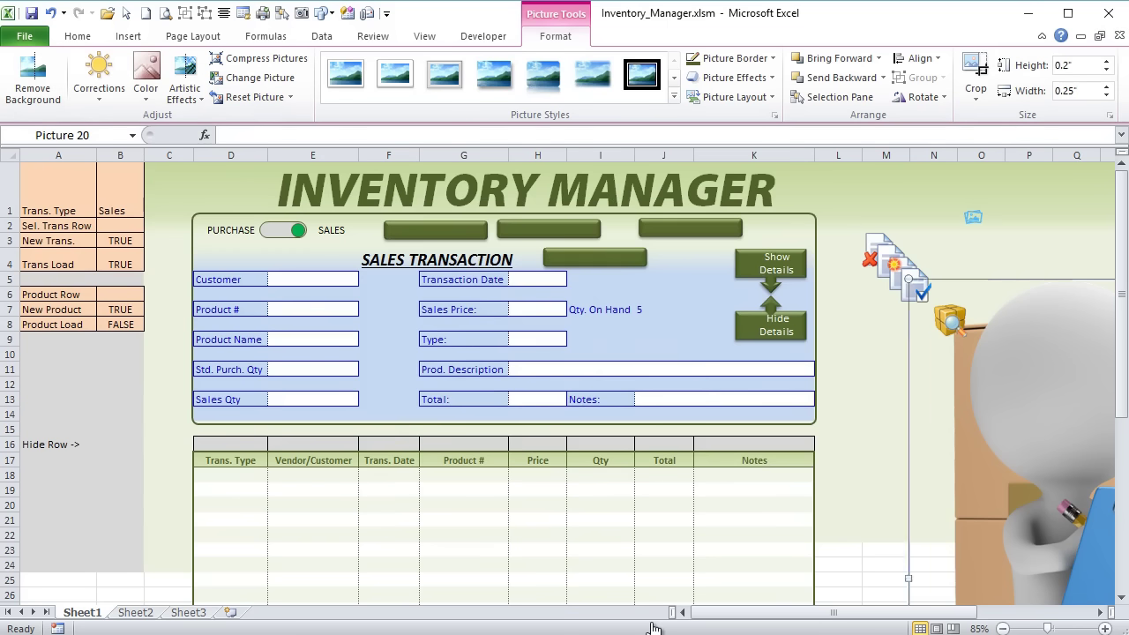
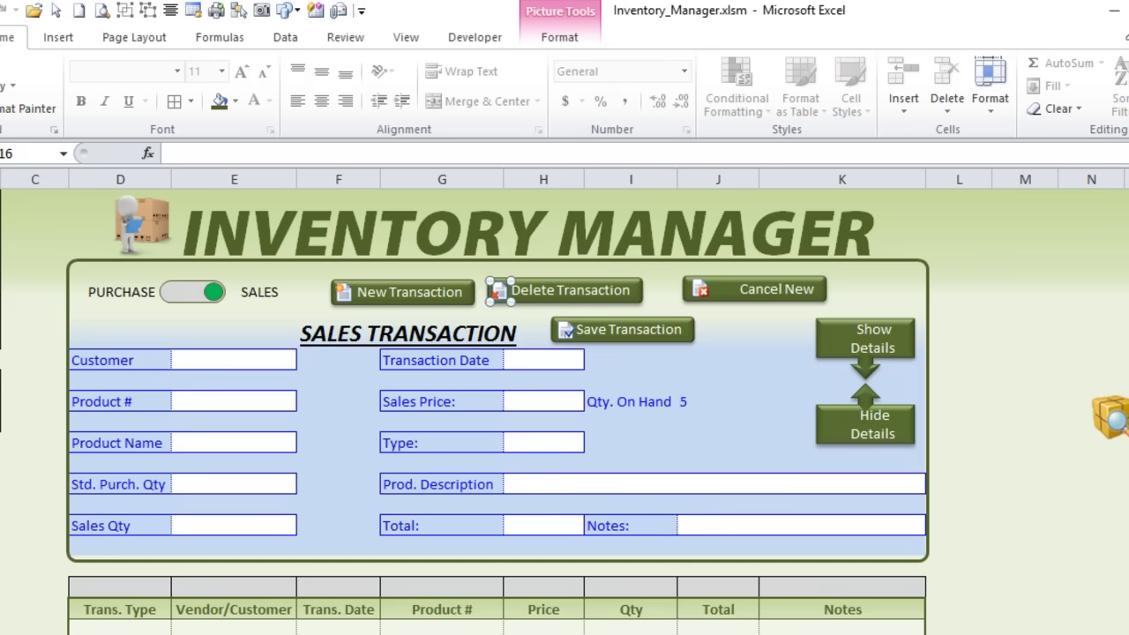
Narrow the Cancel New button and slightly widen the Save Transaction button so their labels sit close beside their icons.
left_click(748, 289)
key("shift+Home")
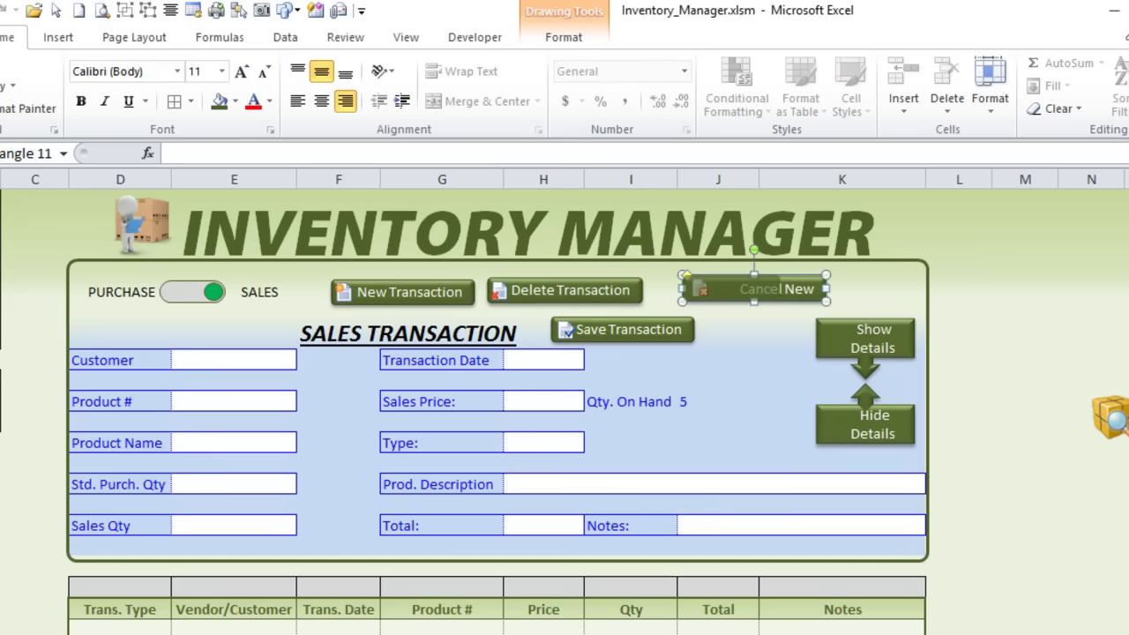
left_click_drag(826, 289, 802, 289)
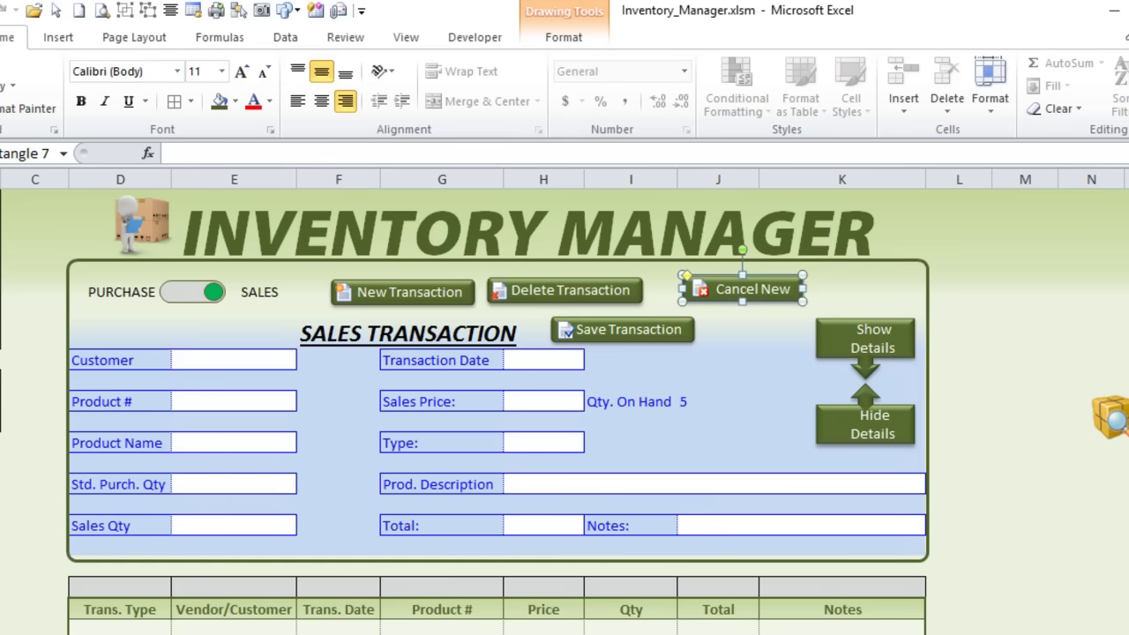
left_click(598, 329)
left_click(553, 330)
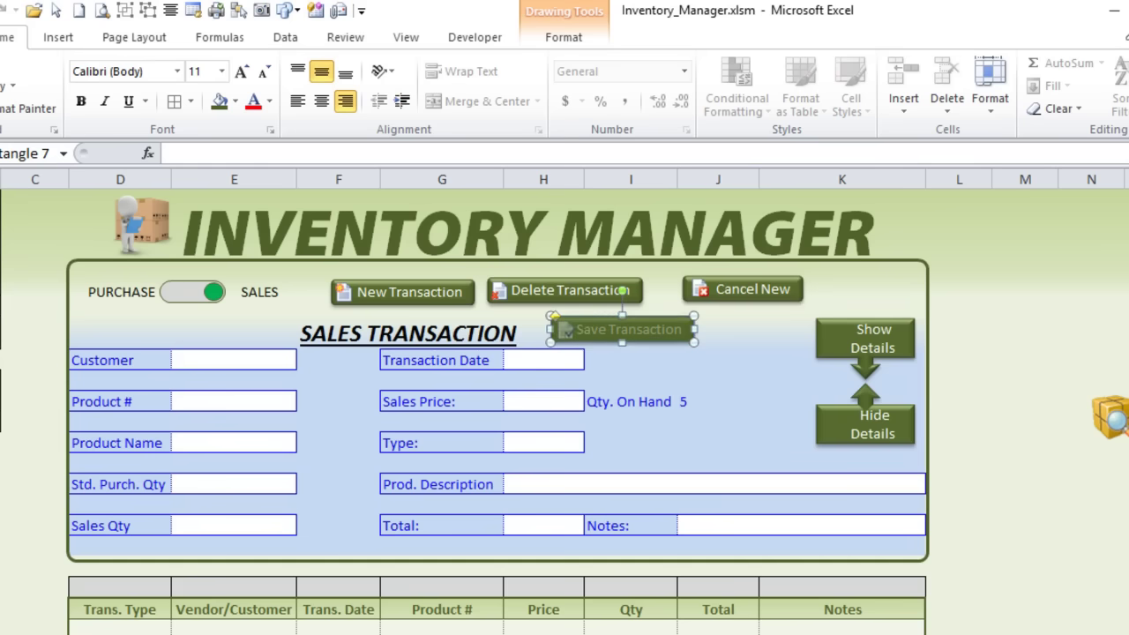
left_click_drag(694, 329, 700, 329)
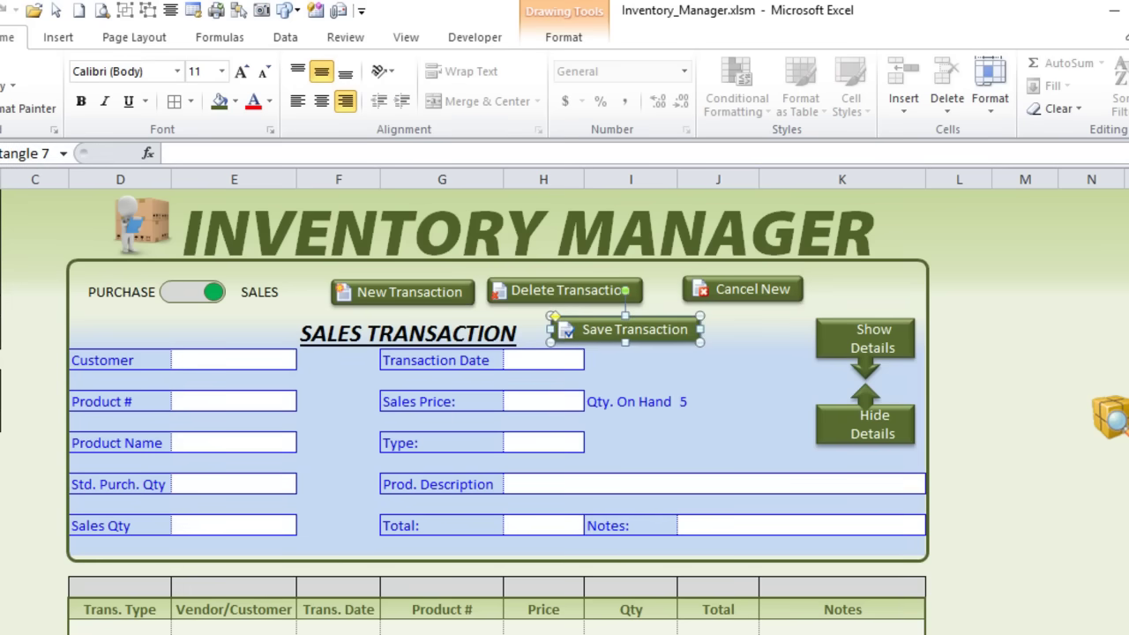
left_click(565, 331)
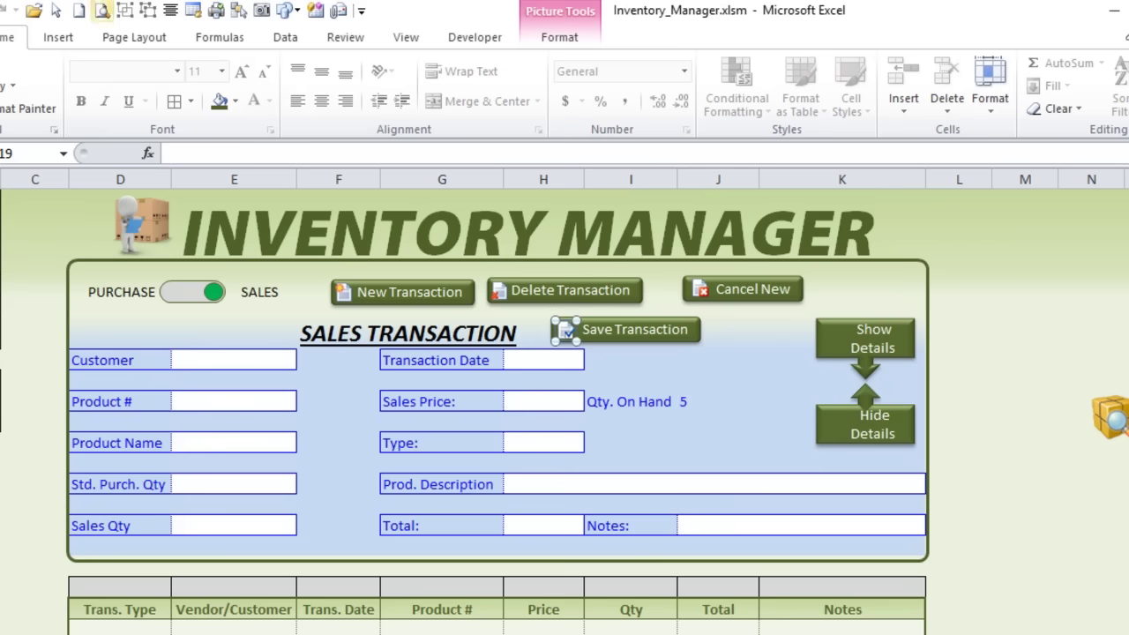
Align the New Transaction, Delete Transaction and Cancel New buttons and their icons along their middles.
left_click(55, 10)
left_click(307, 297)
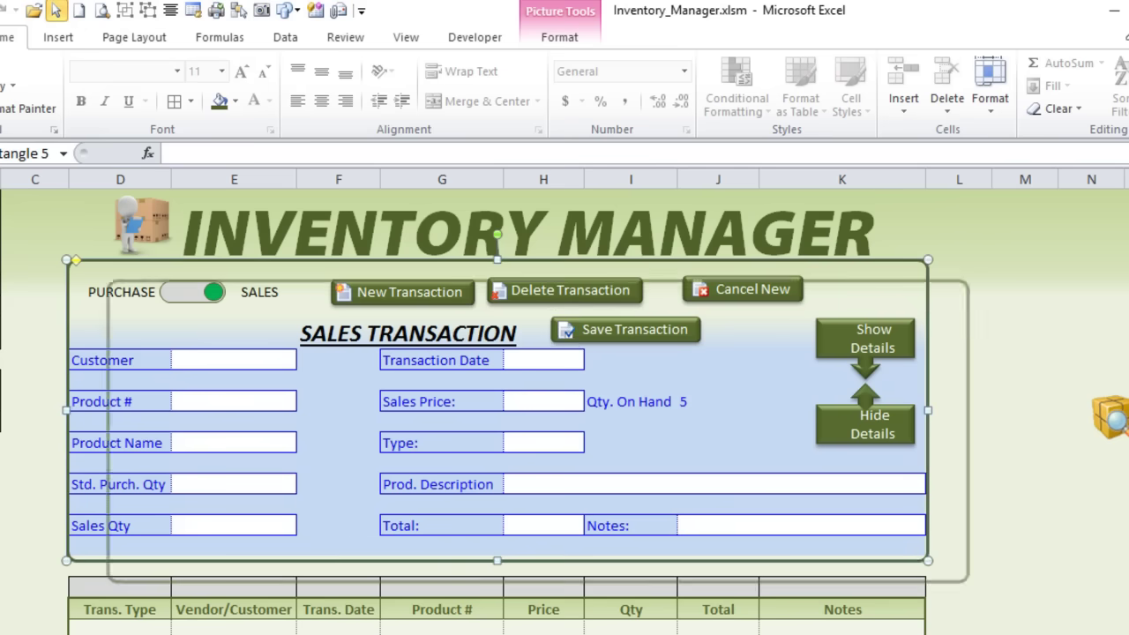
left_click_drag(1000, 256, 297, 315)
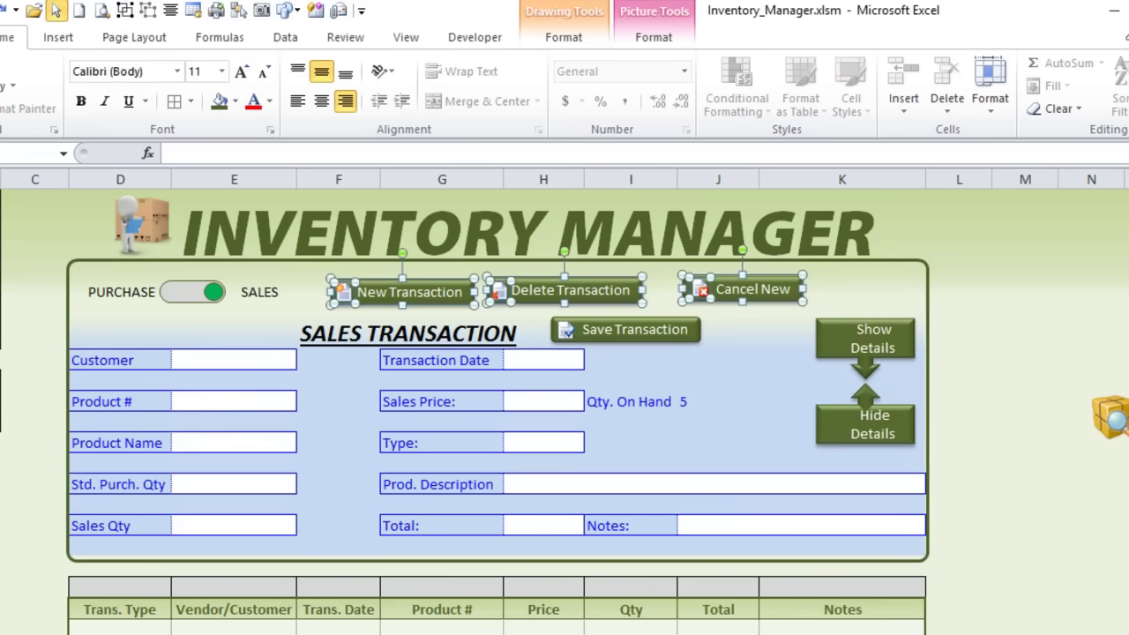
left_click(654, 37)
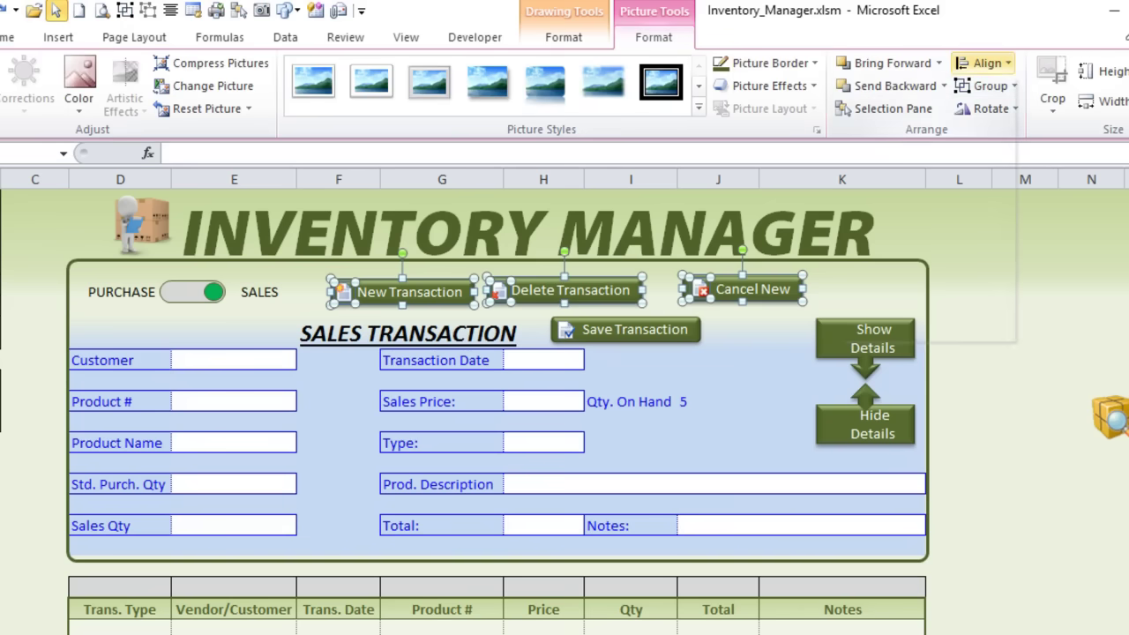
left_click(983, 63)
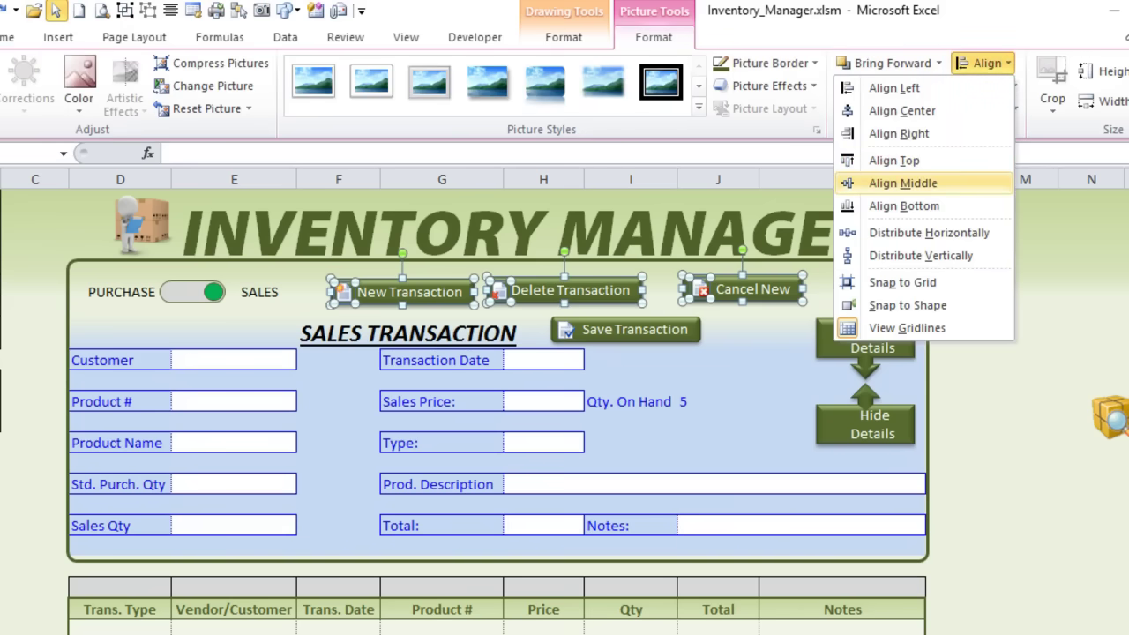
left_click(902, 183)
key("Escape")
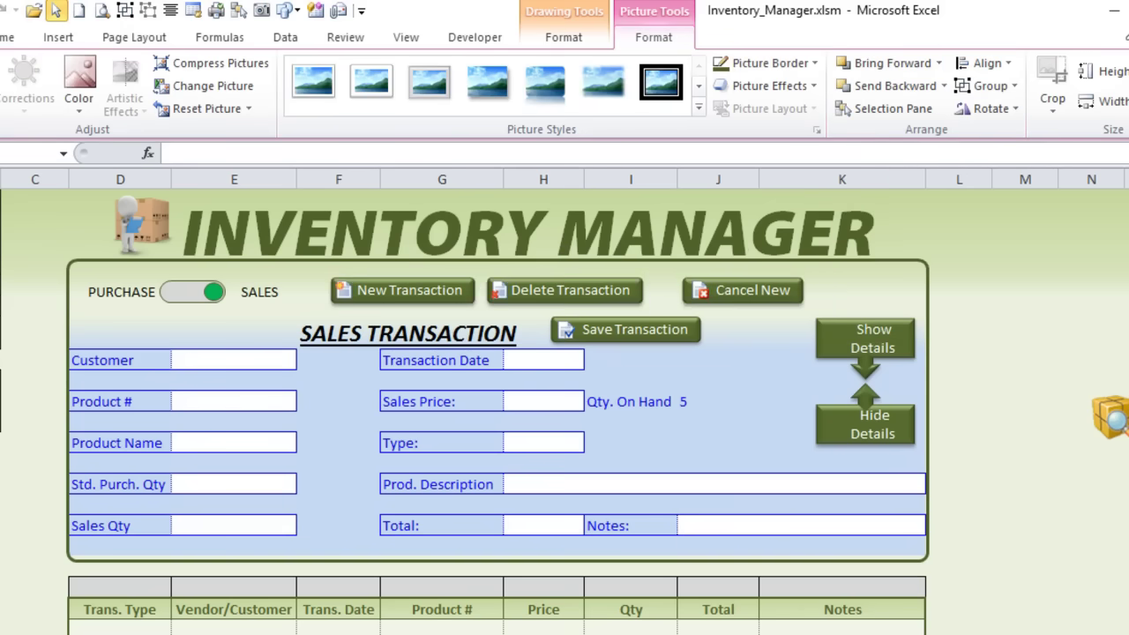
Group the Cancel New button with its document icon.
left_click(742, 291)
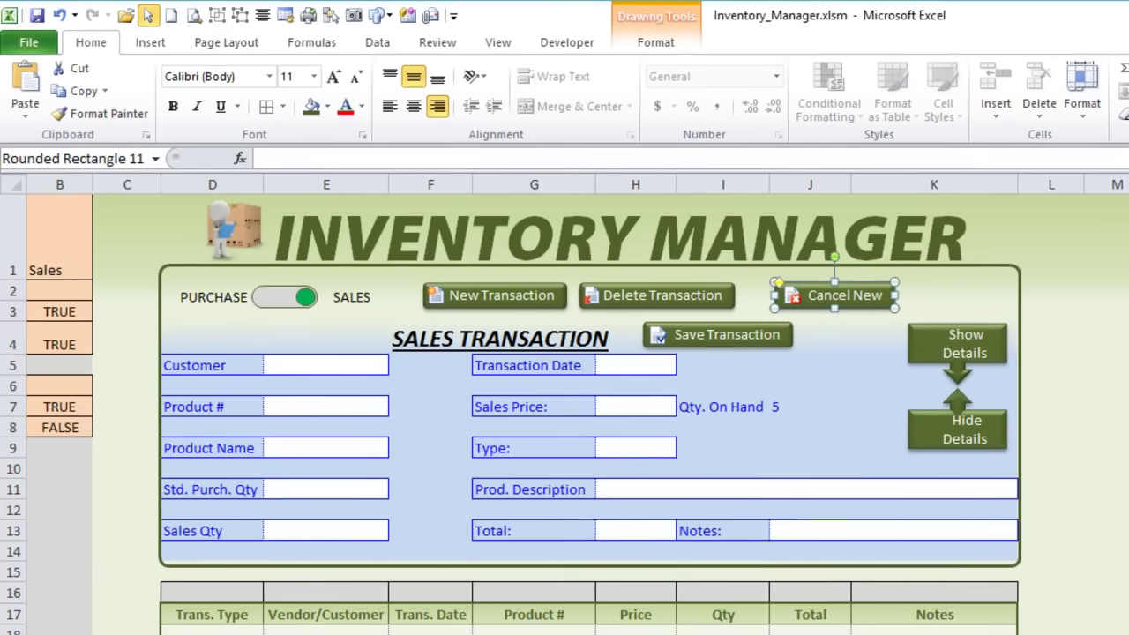
left_click(147, 15)
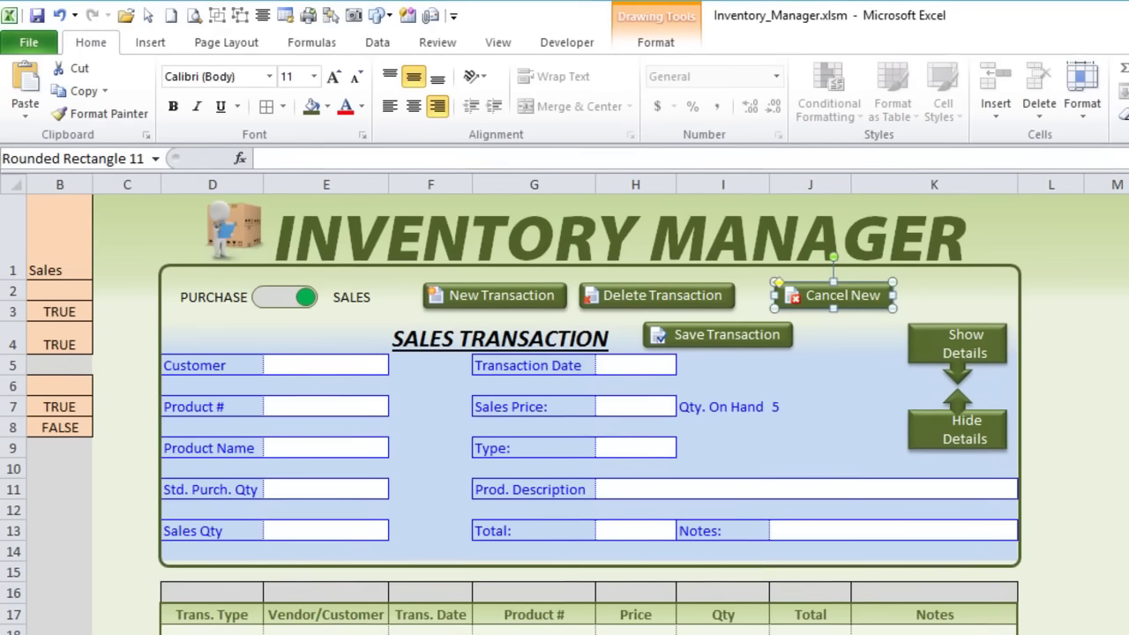
left_click(795, 298, "ctrl")
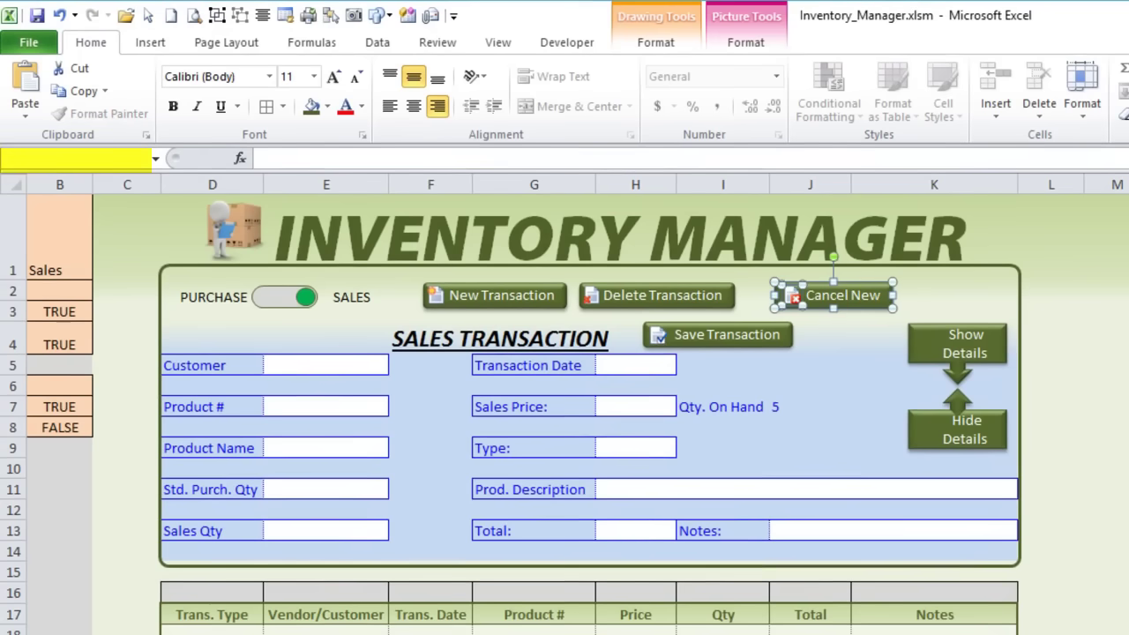
left_click(216, 15)
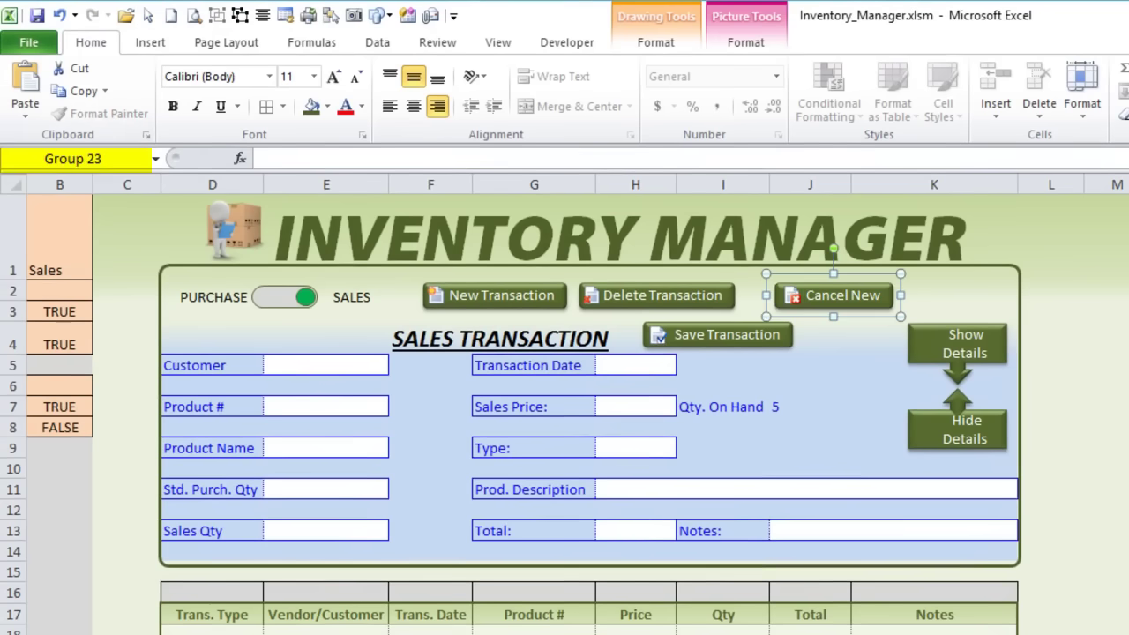
Name the grouped Cancel New button CancTransBtn.
type("Cancel")
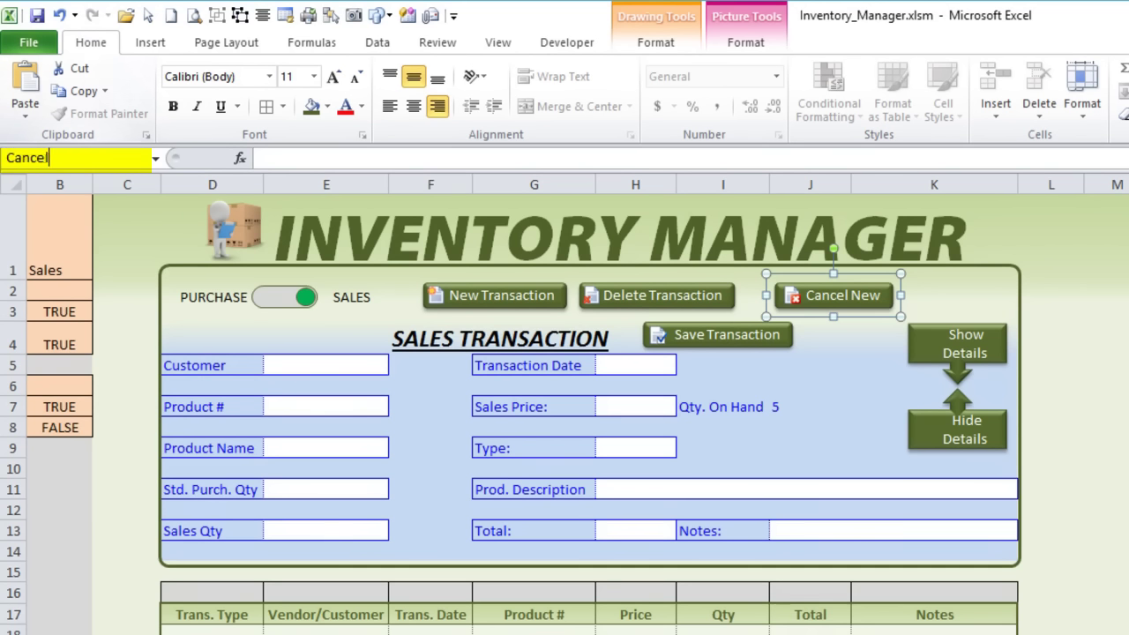
type("Trans")
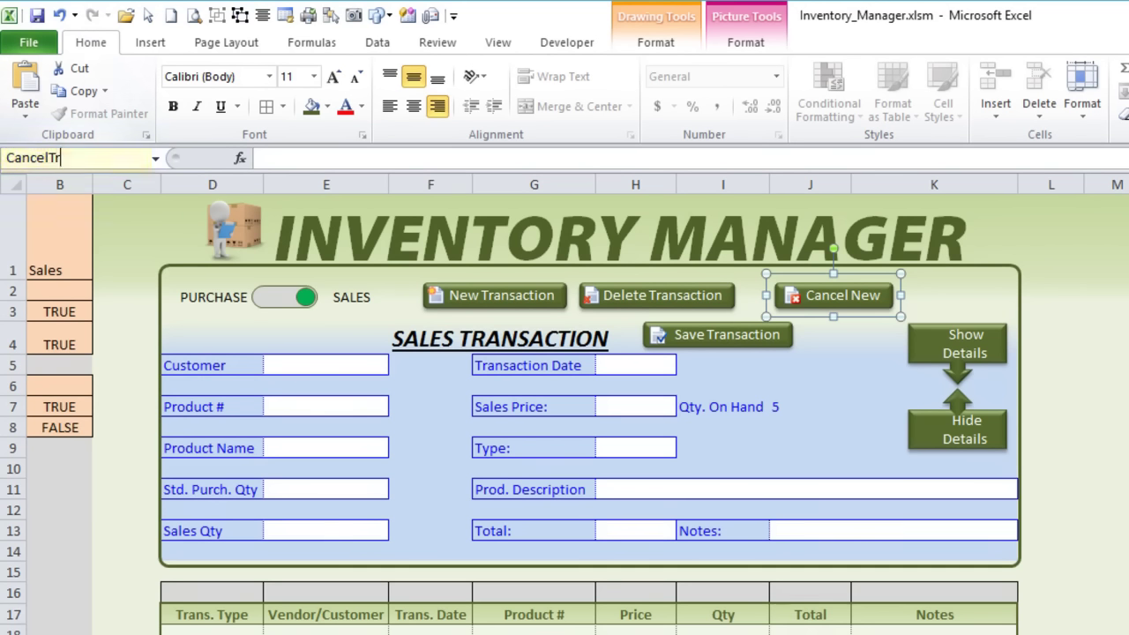
key("BackSpace")
key("BackSpace")
key("BackSpace")
key("BackSpace")
key("BackSpace")
key("BackSpace")
key("BackSpace")
type("TransBtn")
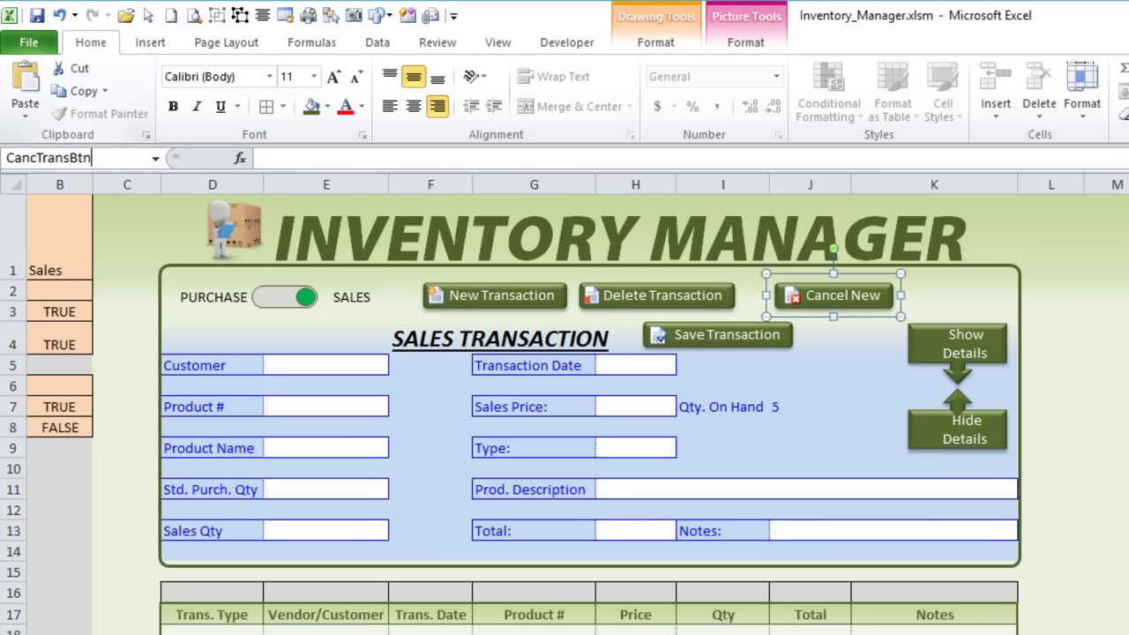
key("Return")
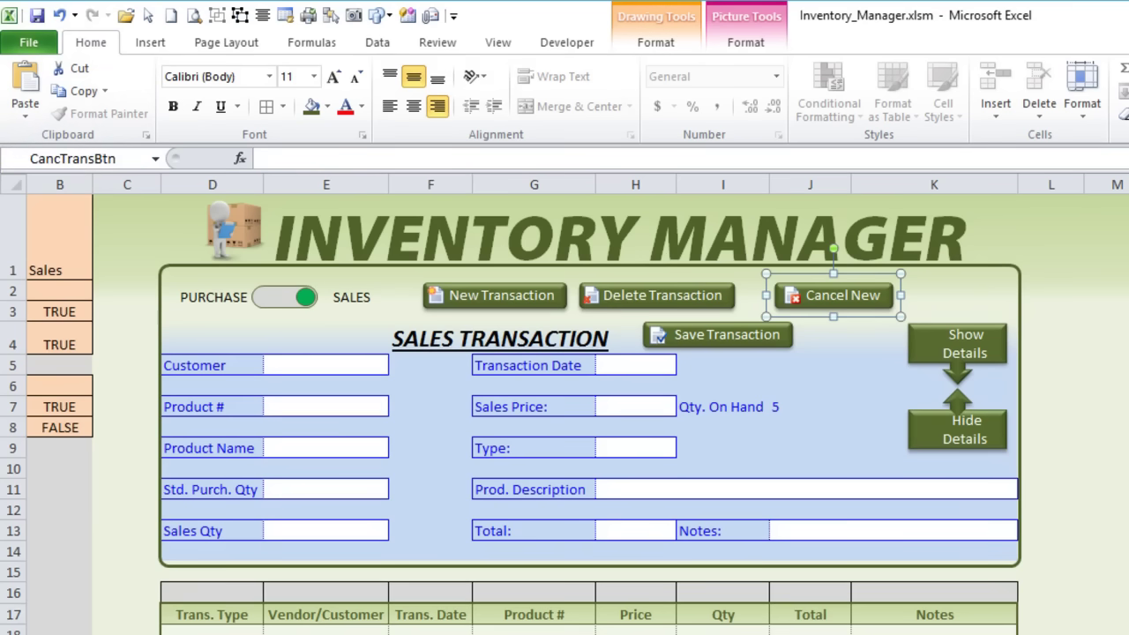
Group the Save Transaction button with its icon and name the group SaveTransBtn.
key("Tab")
key("Tab")
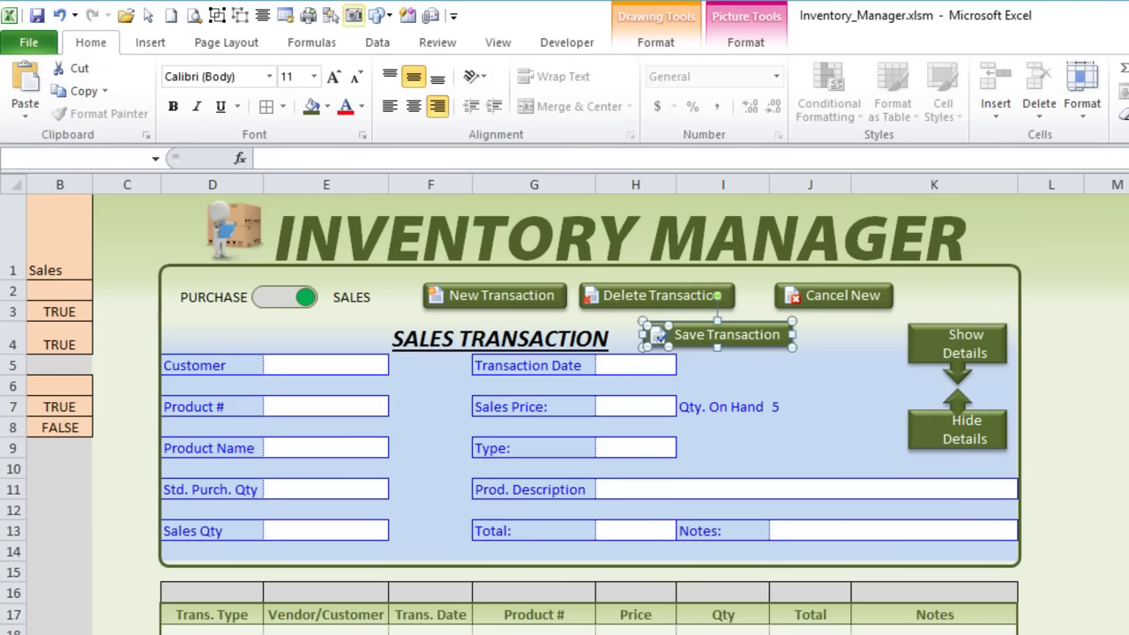
key("Tab")
left_click(35, 157)
type("SaveTr")
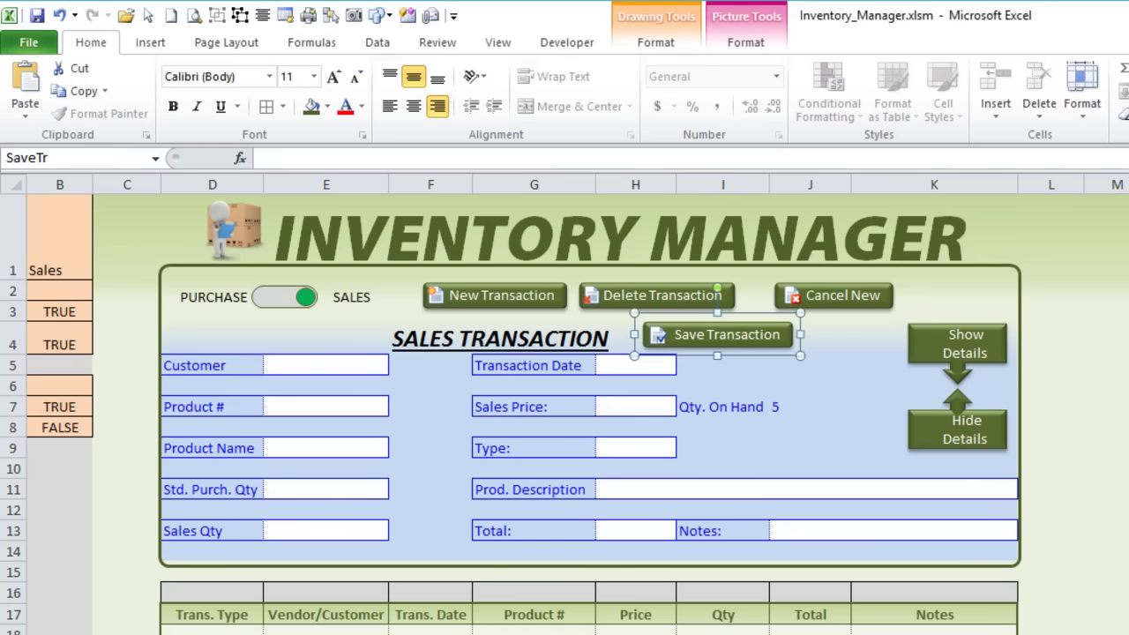
type("ansBtn")
key("Return")
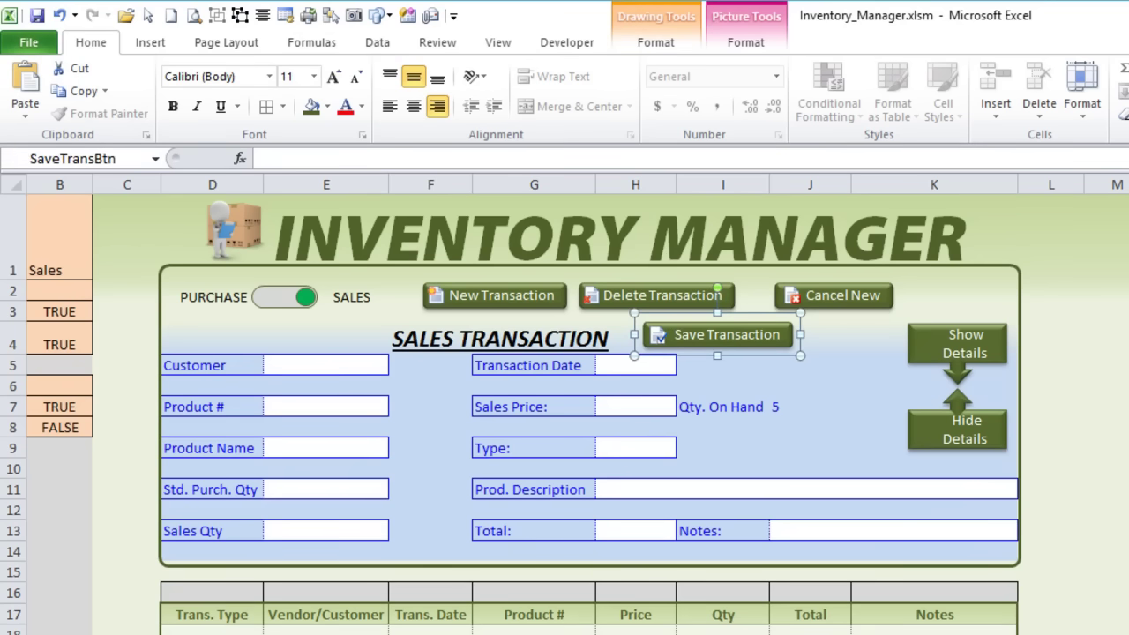
Place Cancel New beside Save Transaction, position the pair between the SALES TRANSACTION heading and Show Details, and group them.
left_click(834, 295)
left_click_drag(834, 295, 862, 334)
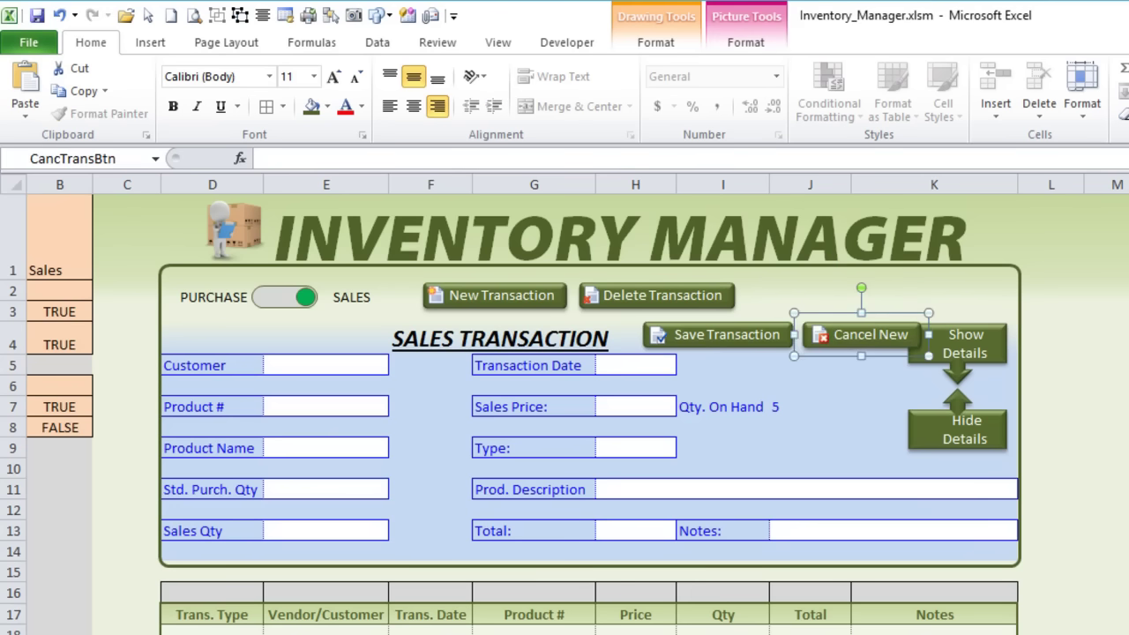
left_click(719, 335, "ctrl")
left_click_drag(719, 334, 803, 295)
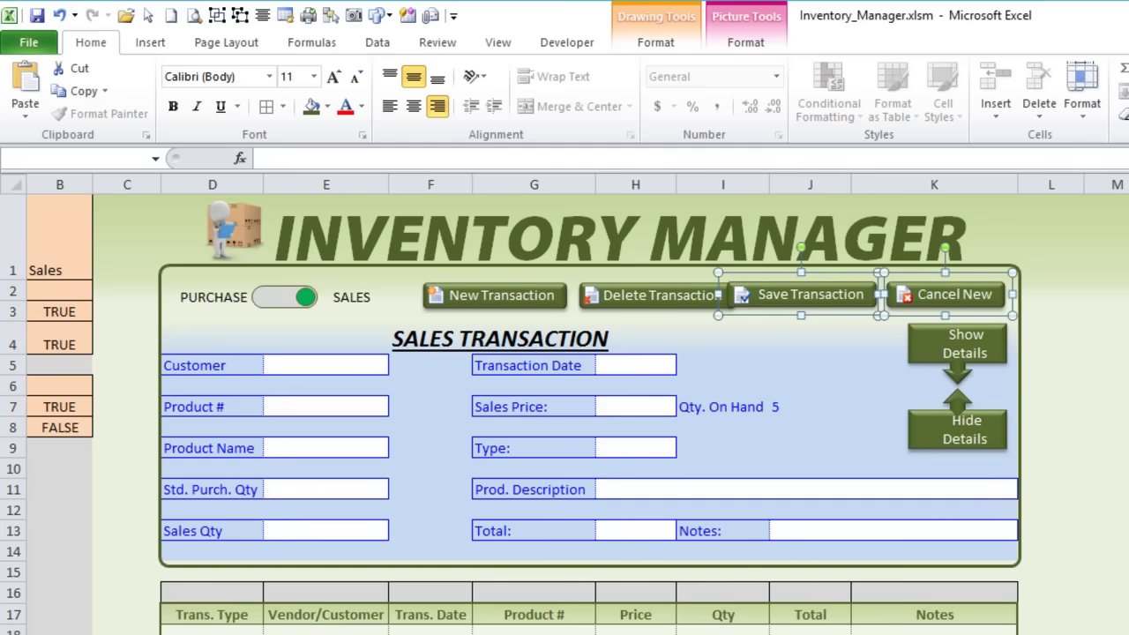
left_click_drag(803, 294, 675, 336)
left_click(216, 15)
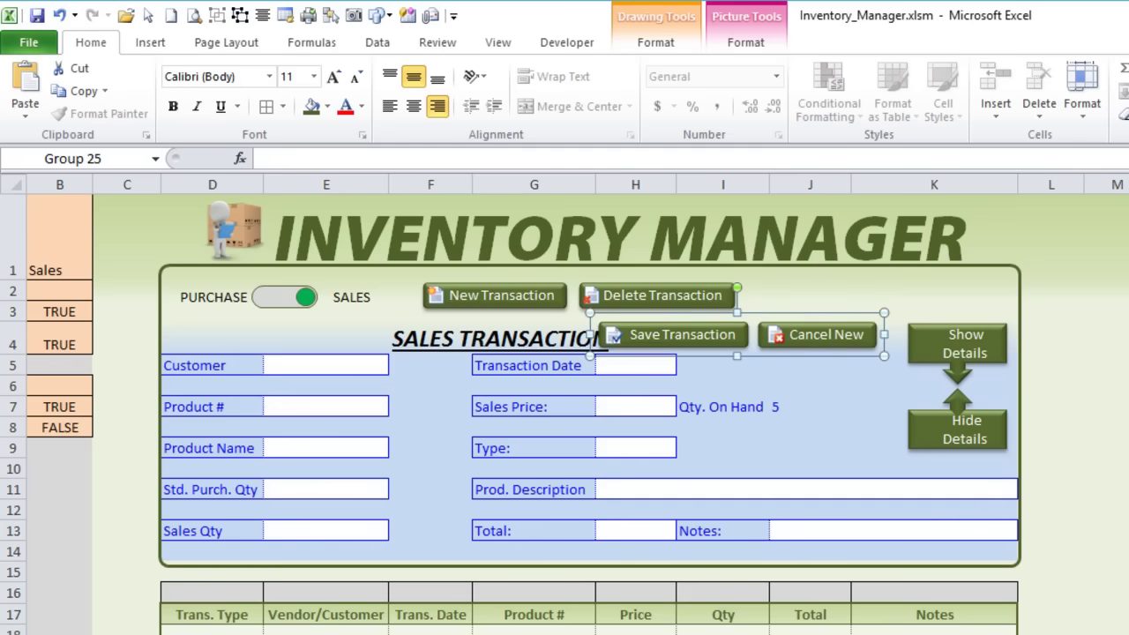
Name the group of Save Transaction and Cancel New buttons NewTransGrp.
left_click(53, 158)
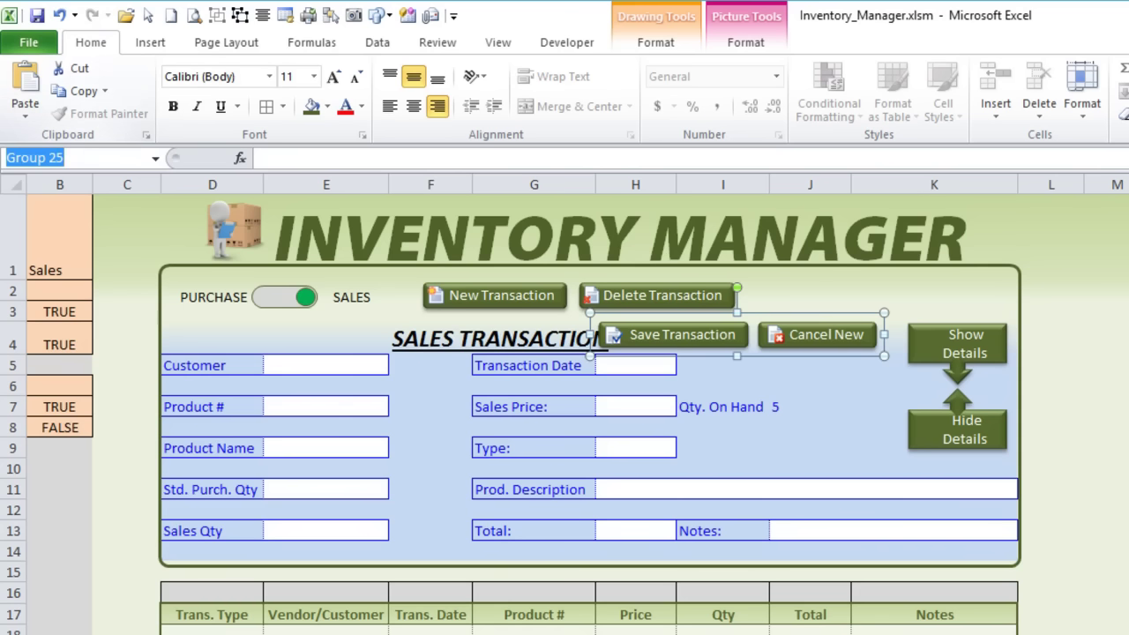
type("NewTra")
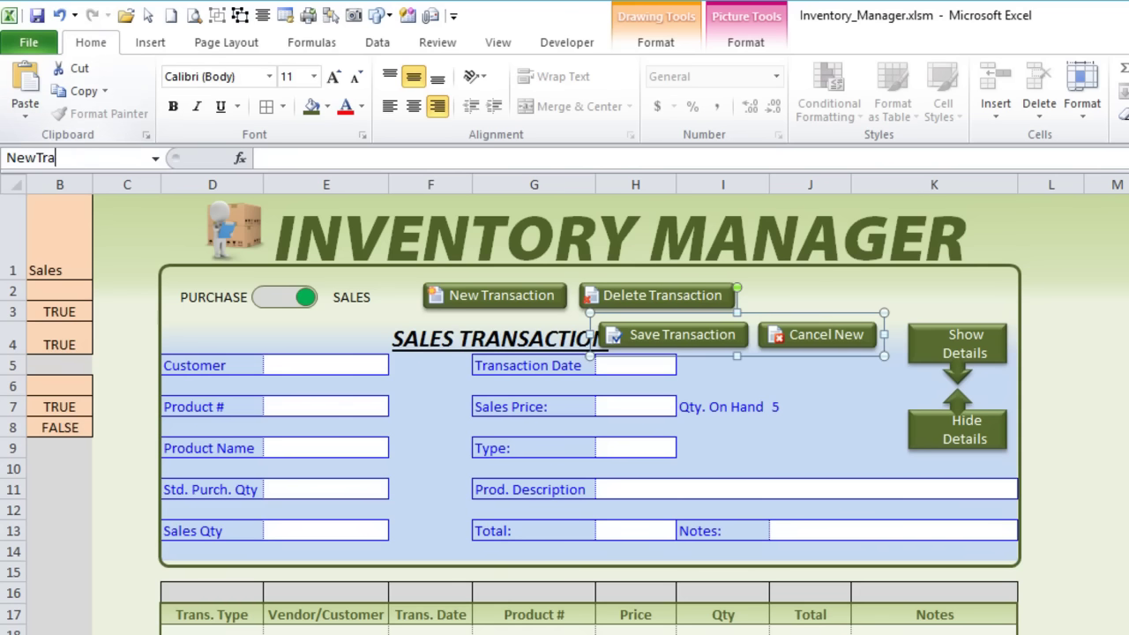
type("nsGrp")
key("Return")
Group the New Transaction button with its icon and name the group NewTransBtn.
left_click(463, 296)
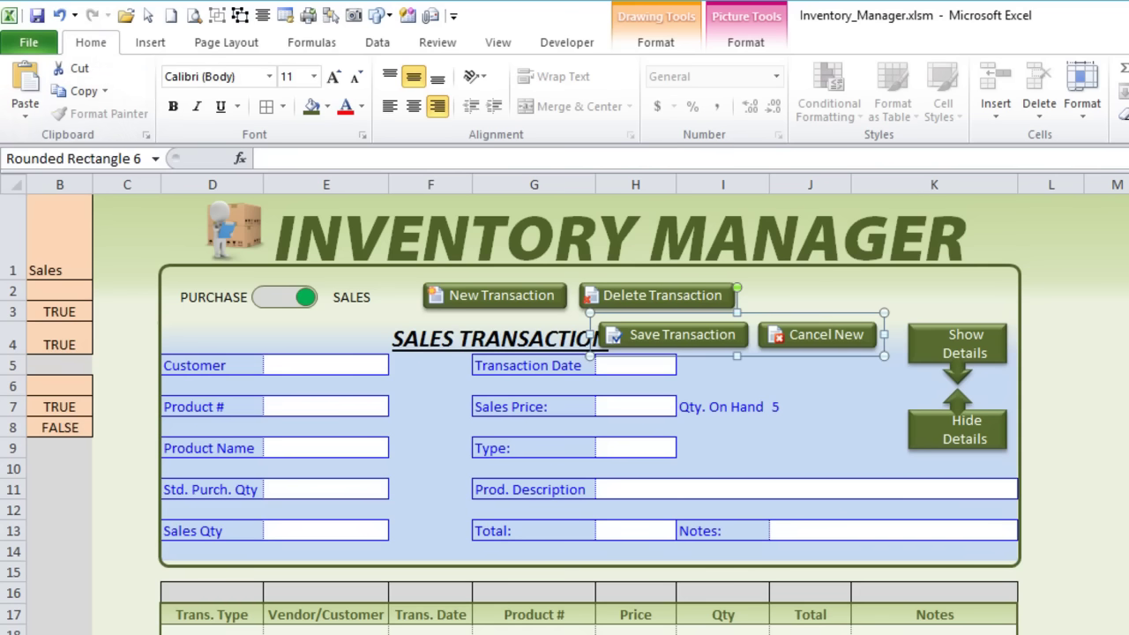
left_click(434, 296, "ctrl")
left_click(351, 297)
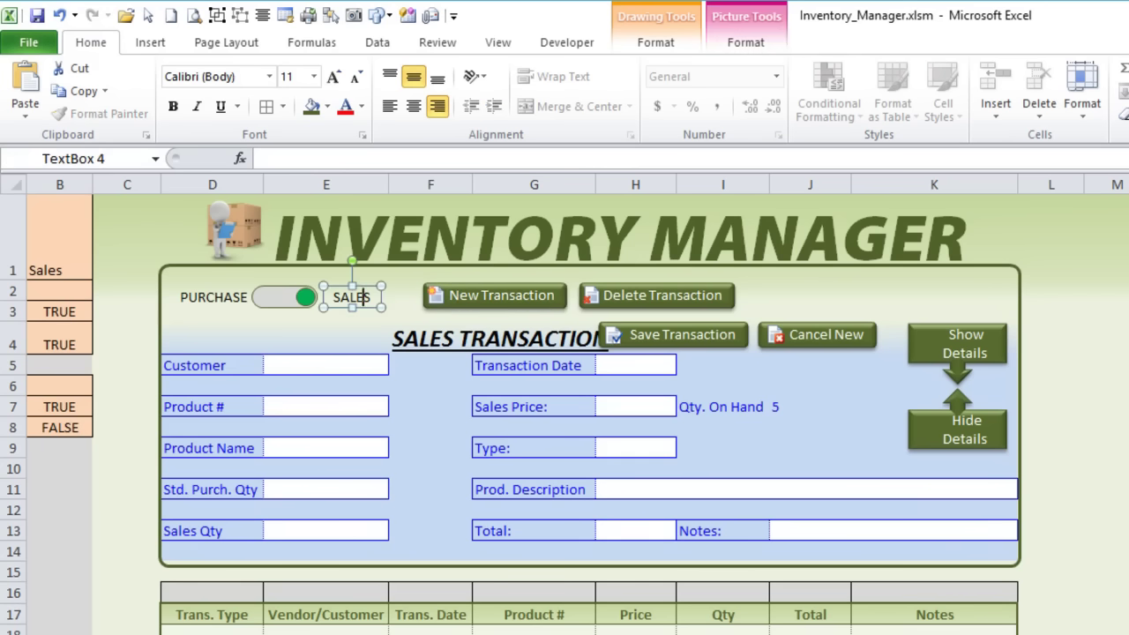
left_click(501, 295)
left_click(434, 296, "ctrl")
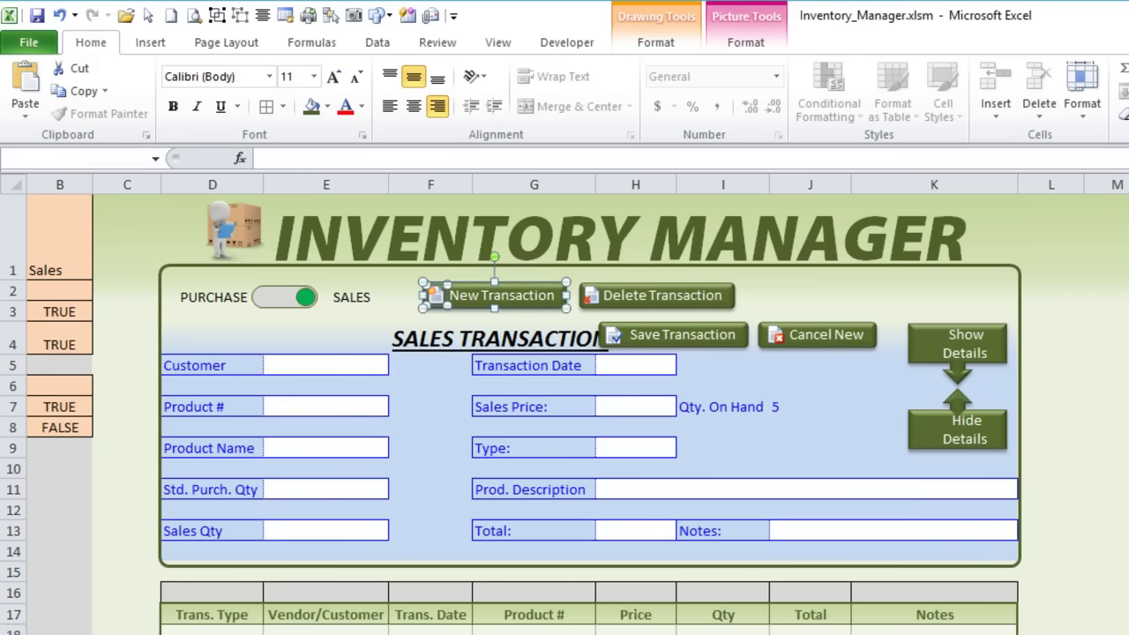
left_click(53, 158)
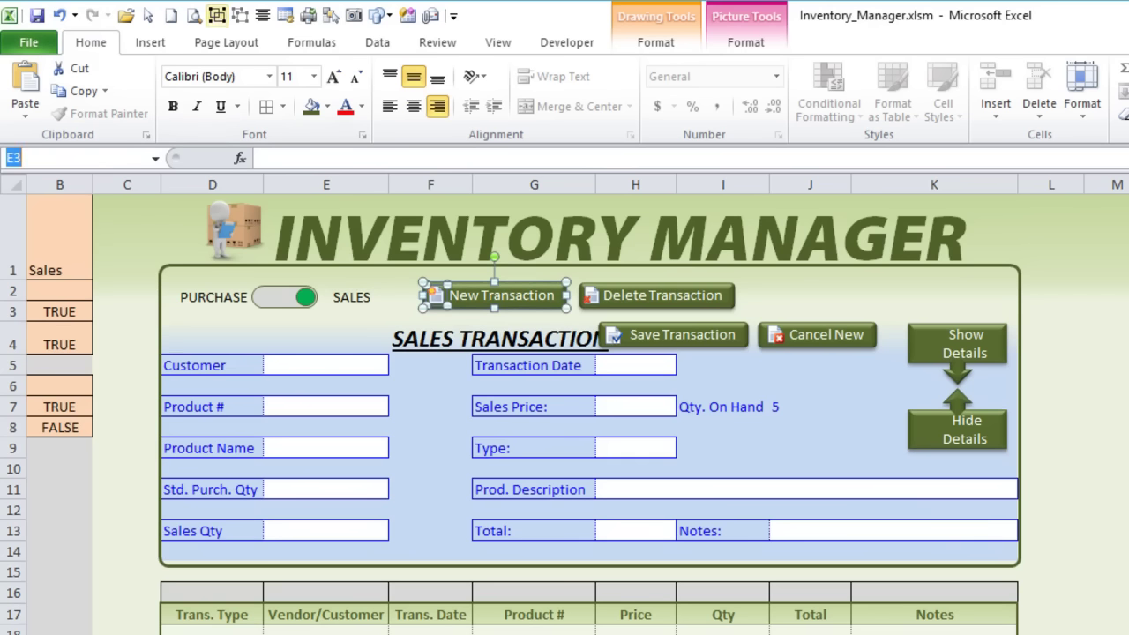
left_click(216, 15)
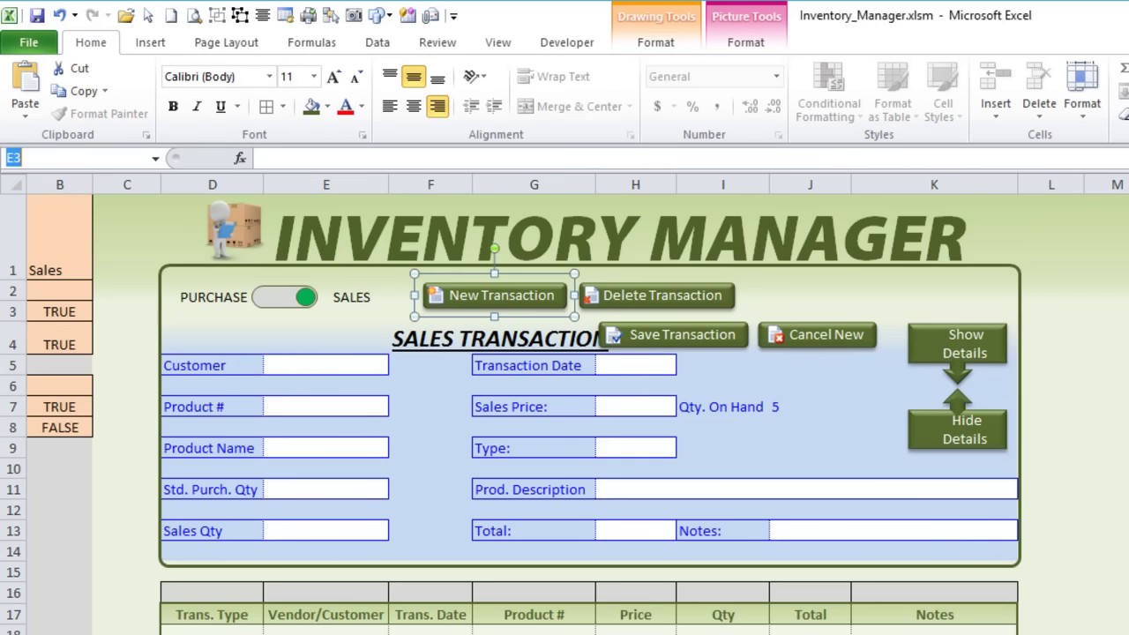
type("NewTrasn")
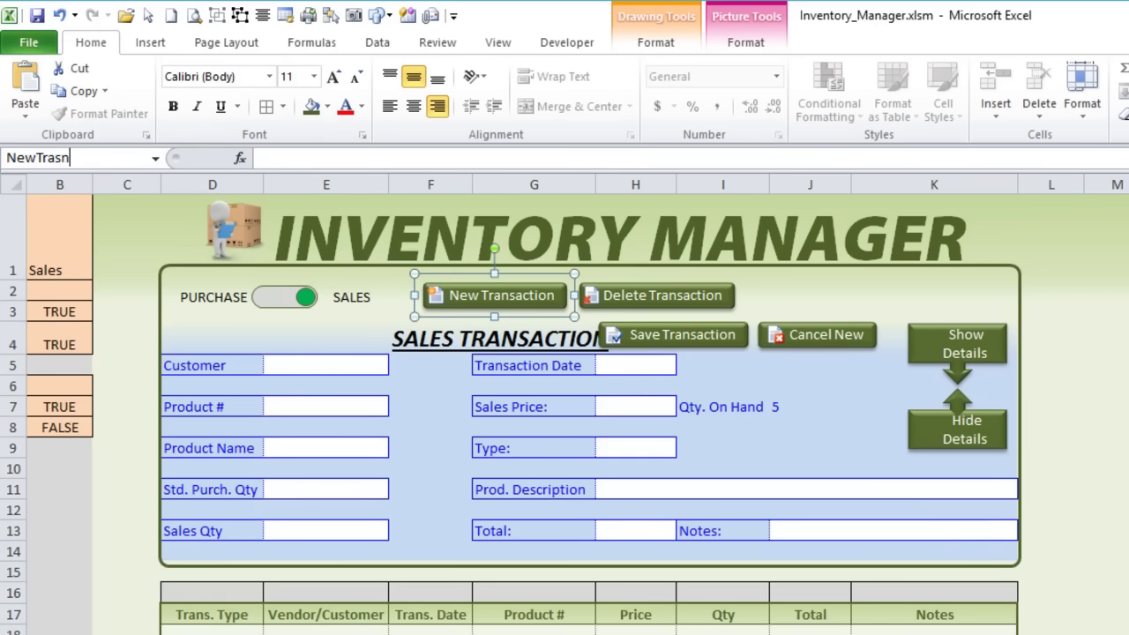
key("BackSpace")
key("BackSpace")
type("nsBtn")
key("Return")
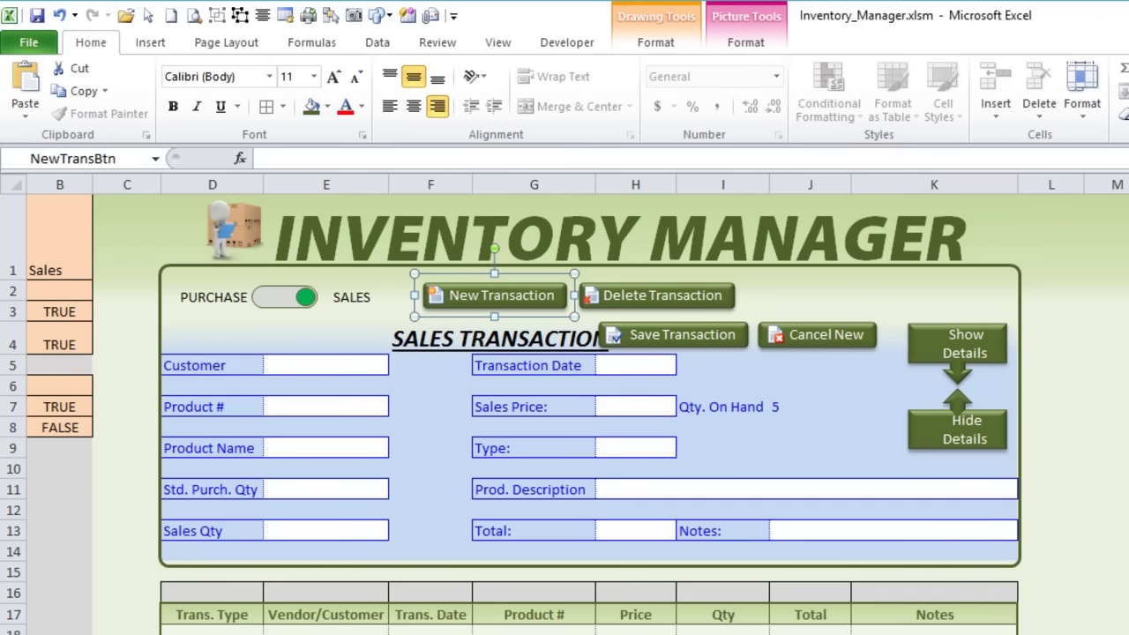
Group the Delete Transaction button with its icon and name the group DelTransBtn.
left_click(658, 295)
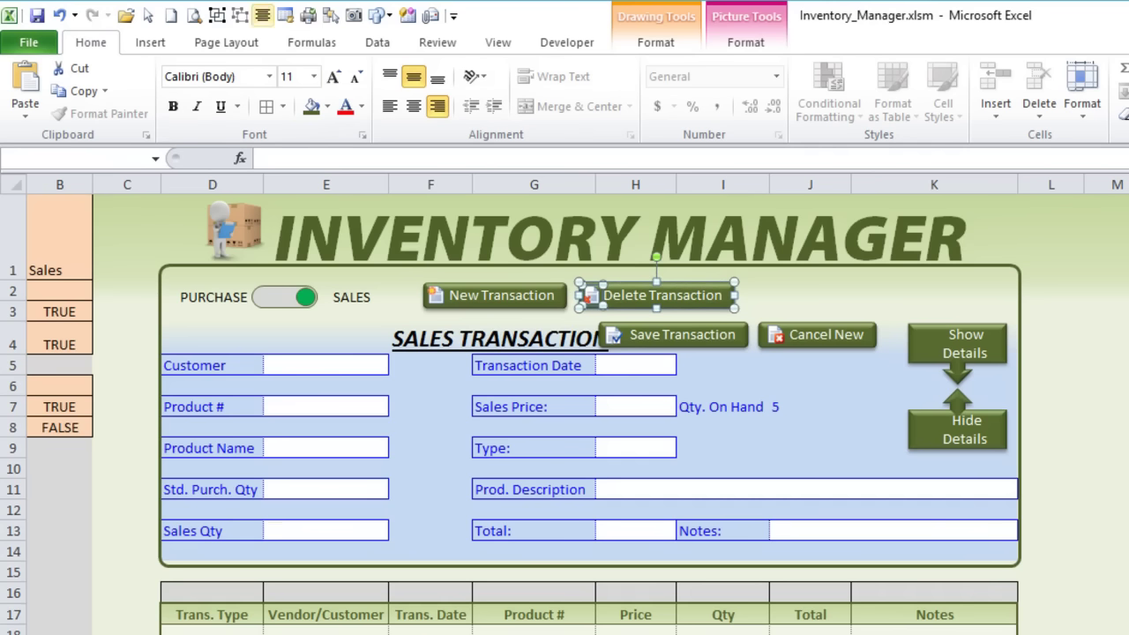
left_click(216, 15)
left_click(53, 158)
type("DeleteTra")
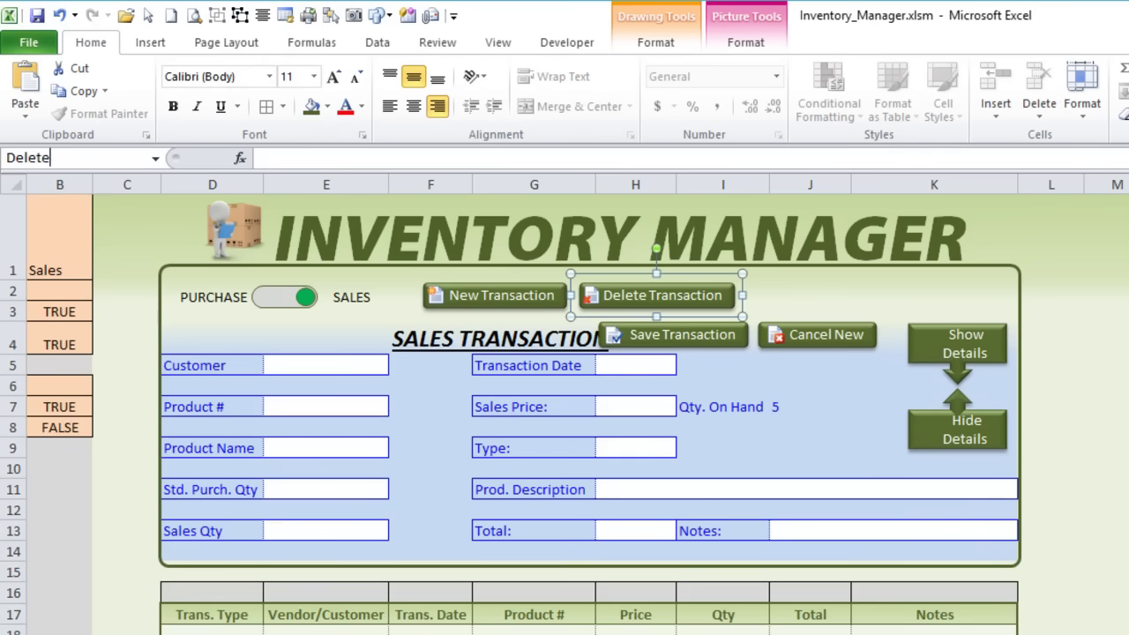
key("BackSpace")
key("BackSpace")
key("BackSpace")
key("BackSpace")
key("BackSpace")
key("BackSpace")
key("BackSpace")
type("lTransBtn")
key("Return")
Group the New Transaction and Delete Transaction buttons and name the combined group ExistTransBtn.
left_click(494, 296, "ctrl")
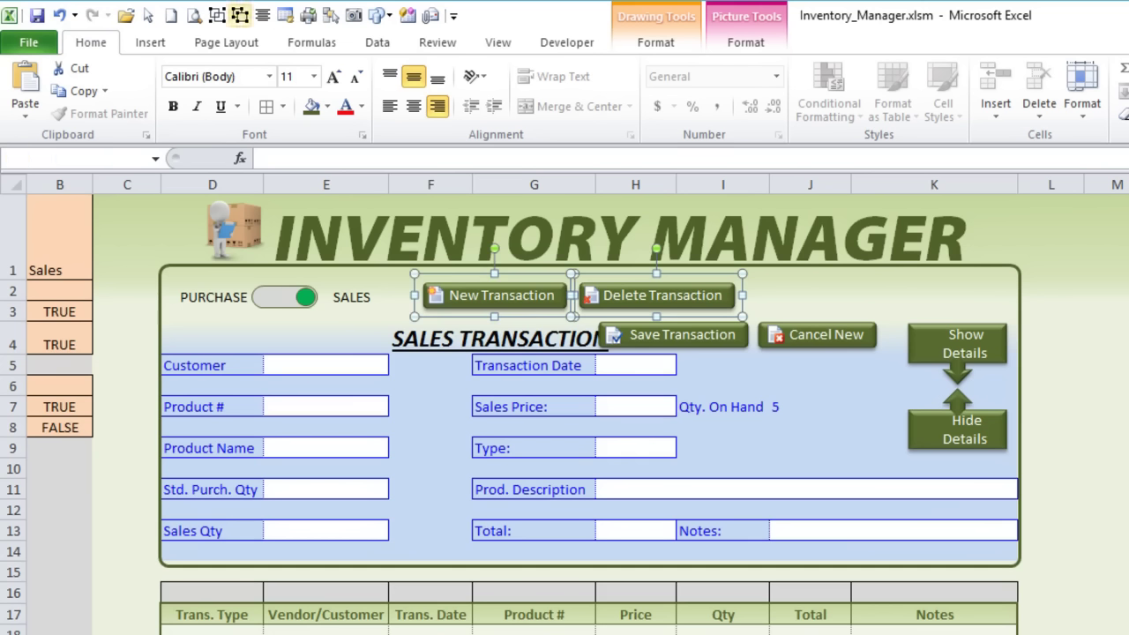
left_click(216, 15)
left_click(71, 158)
type("ExistTransBtn")
key("Return")
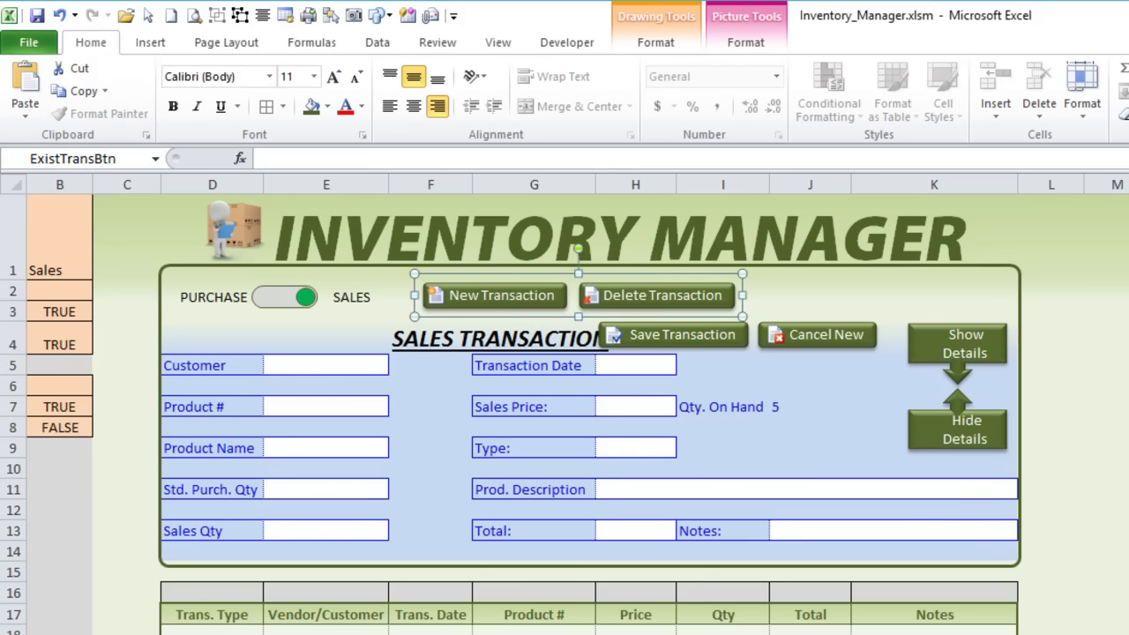
Align the Save/Cancel button group with the New/Delete button group along their top and left edges.
left_click(670, 334, "ctrl")
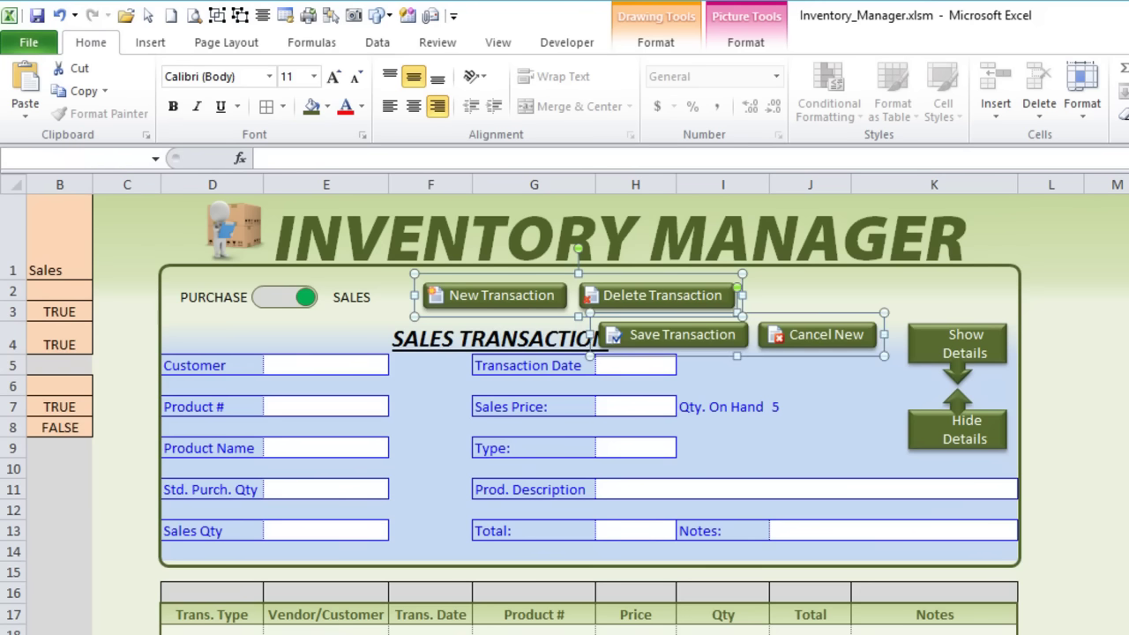
left_click(745, 42)
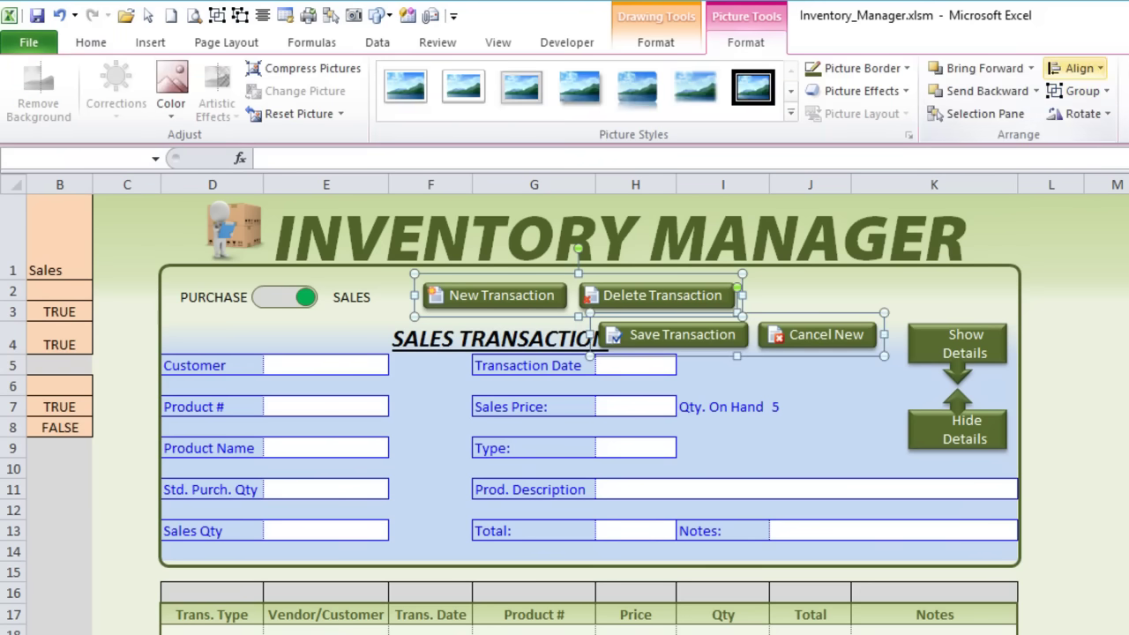
left_click(1077, 68)
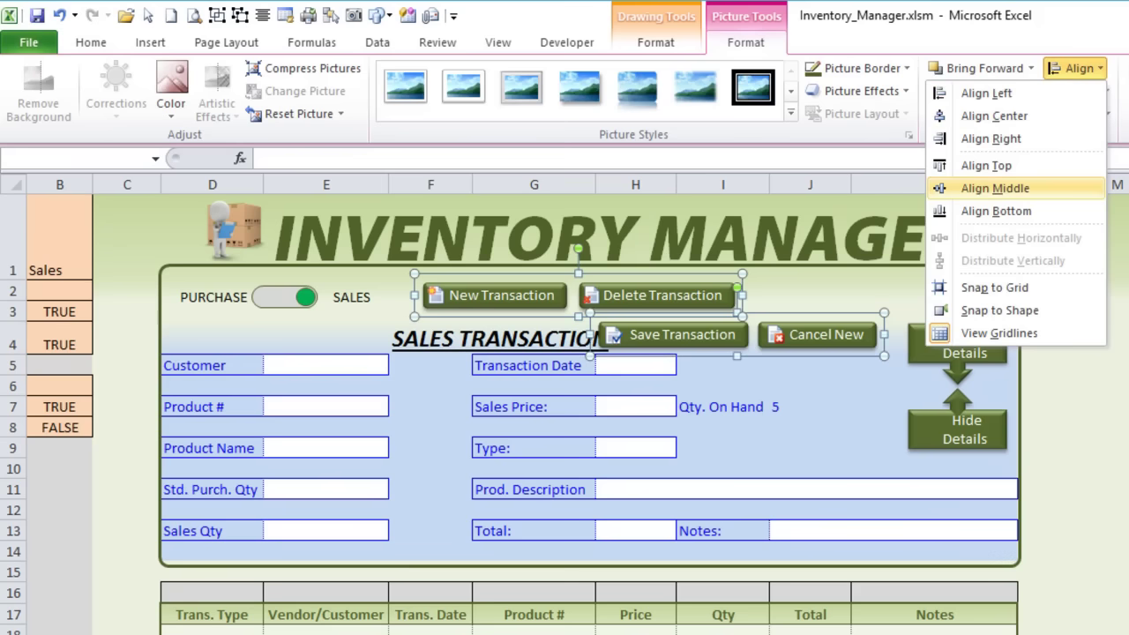
left_click(986, 165)
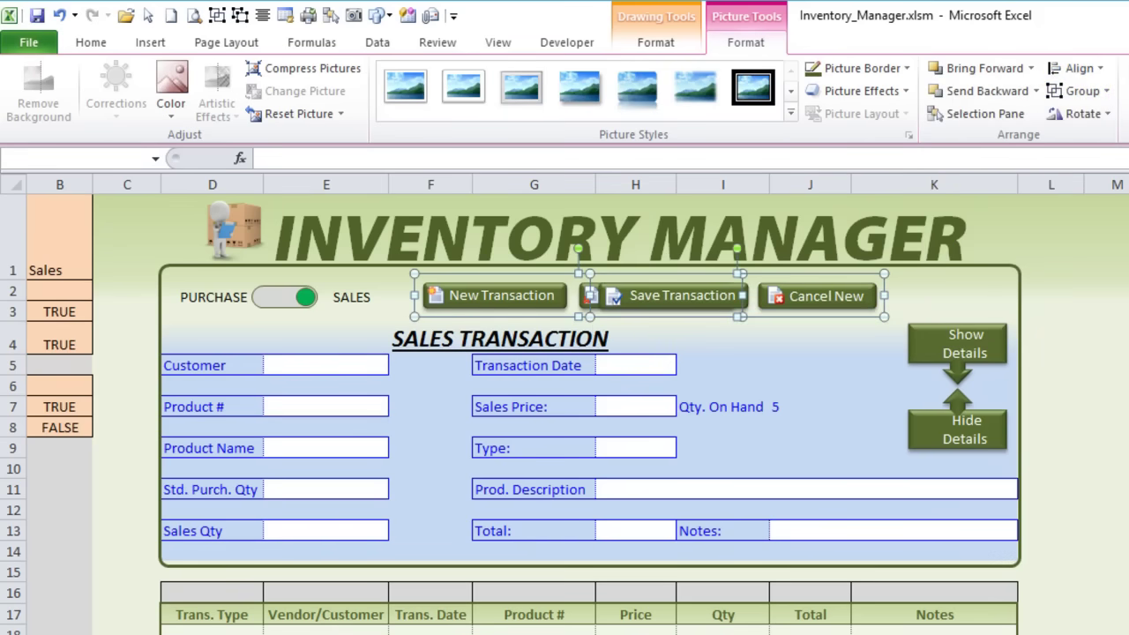
left_click(1076, 68)
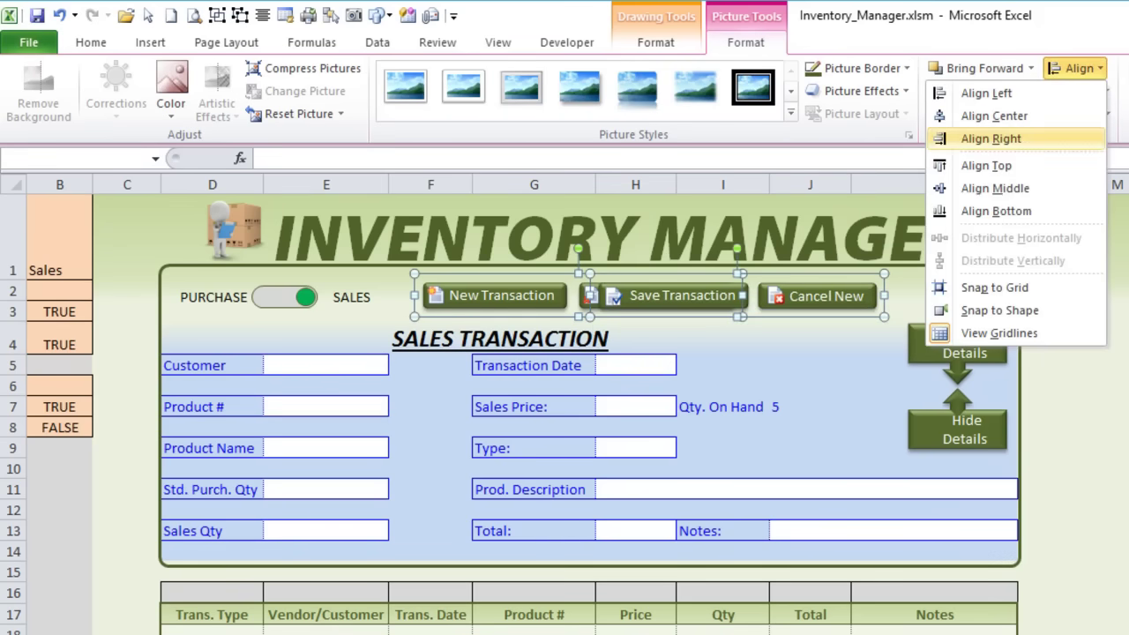
left_click(986, 92)
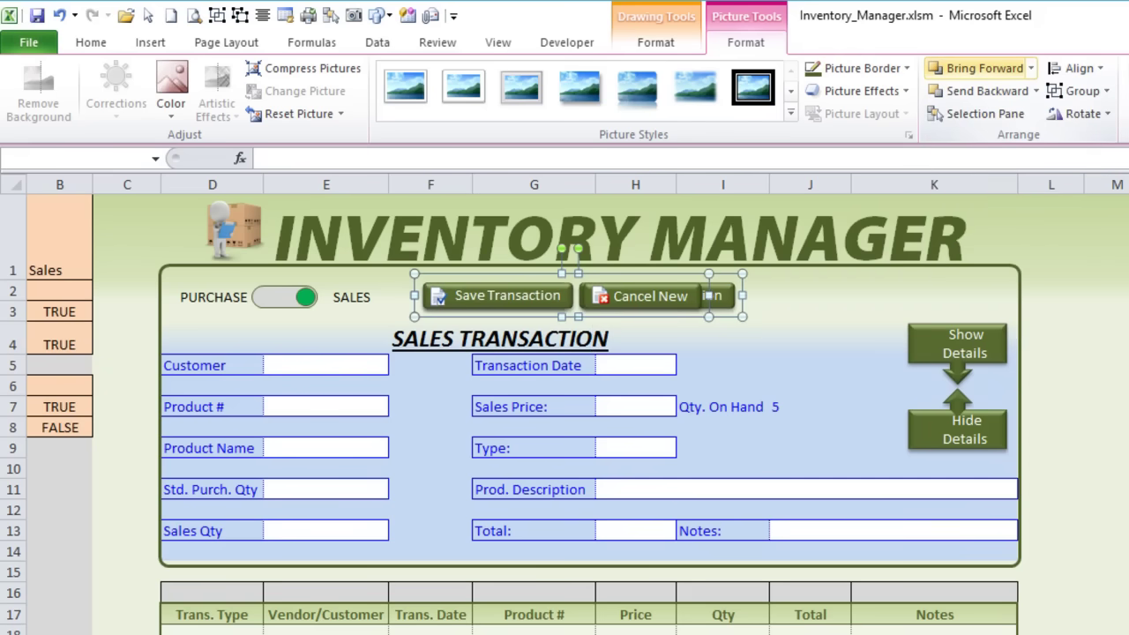
Nudge both overlapping button groups slightly right and up, and align them by their horizontal centers.
left_click(980, 68)
key("Right")
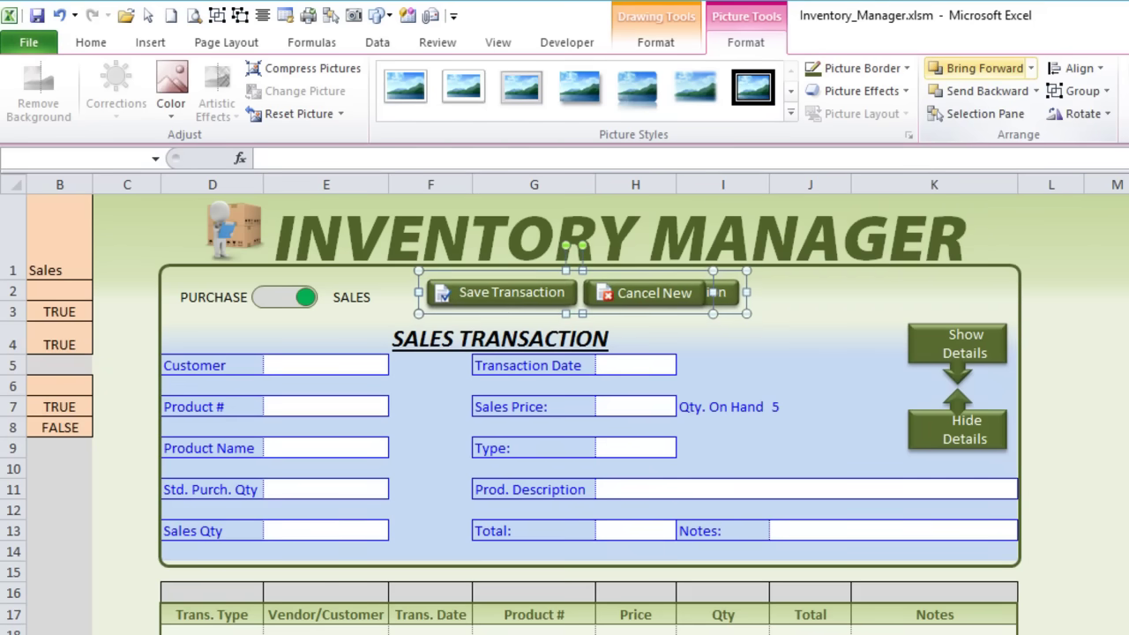
left_click(1075, 68)
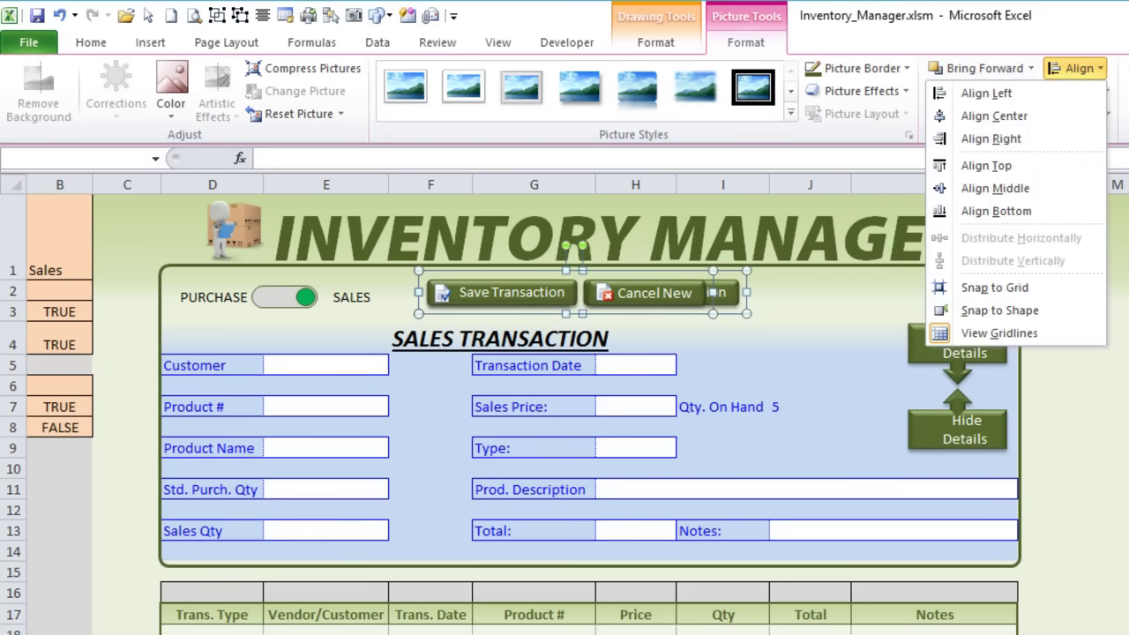
left_click(994, 116)
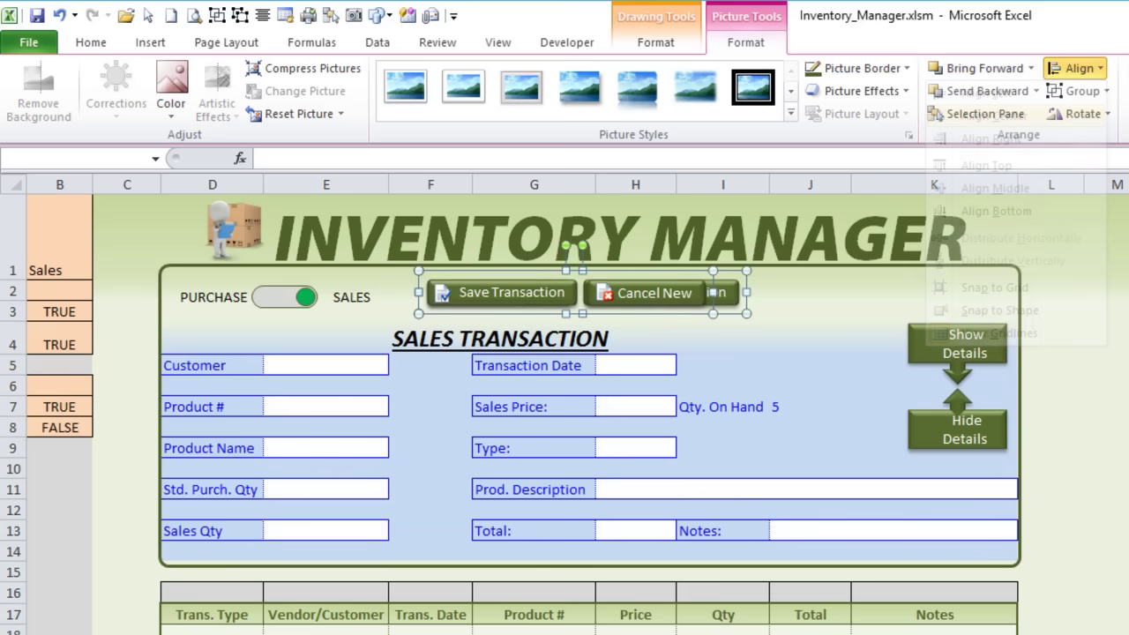
left_click(934, 291)
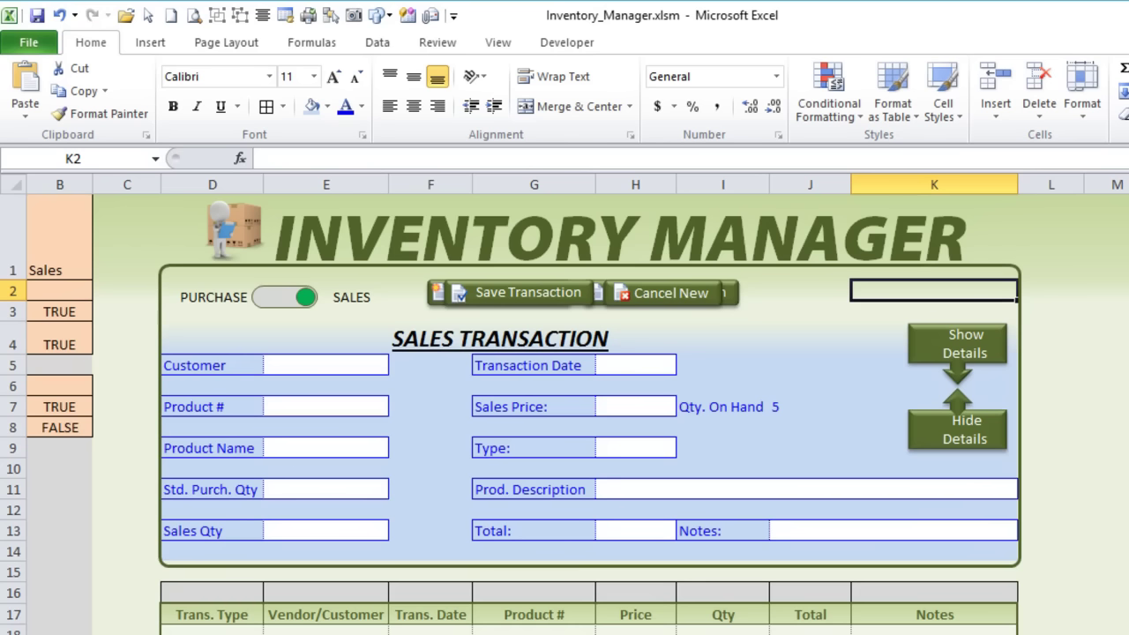
Duplicate the Cancel New button shape to the right of the button groups and relabel the copy Add Picture.
left_click(671, 293)
left_click(670, 293)
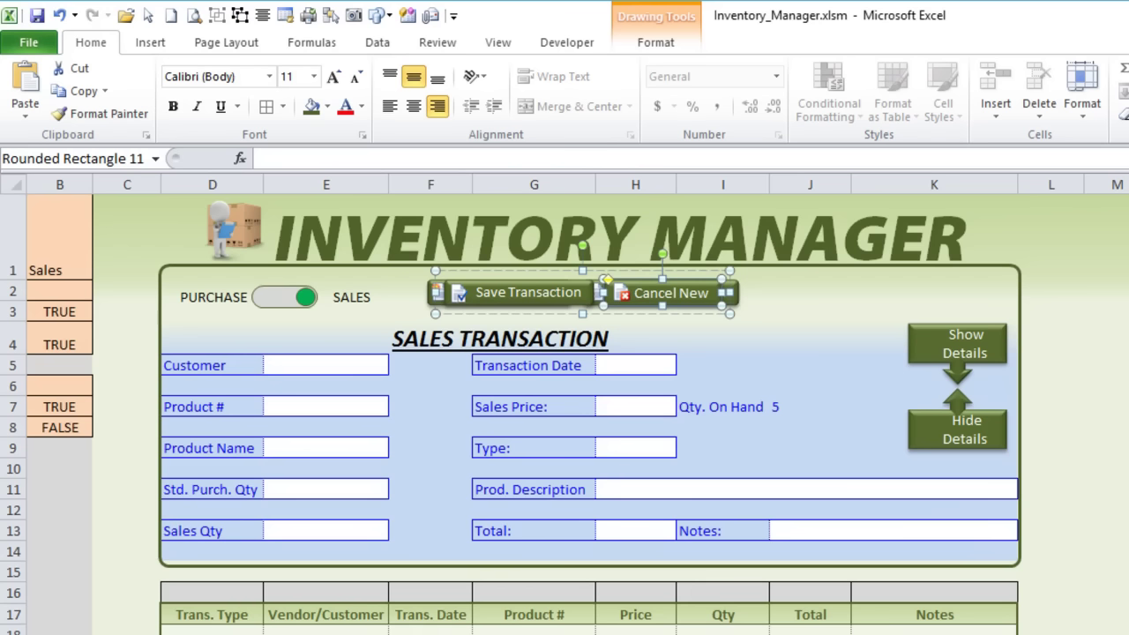
key("ctrl+c")
left_click(810, 291)
key("ctrl+v")
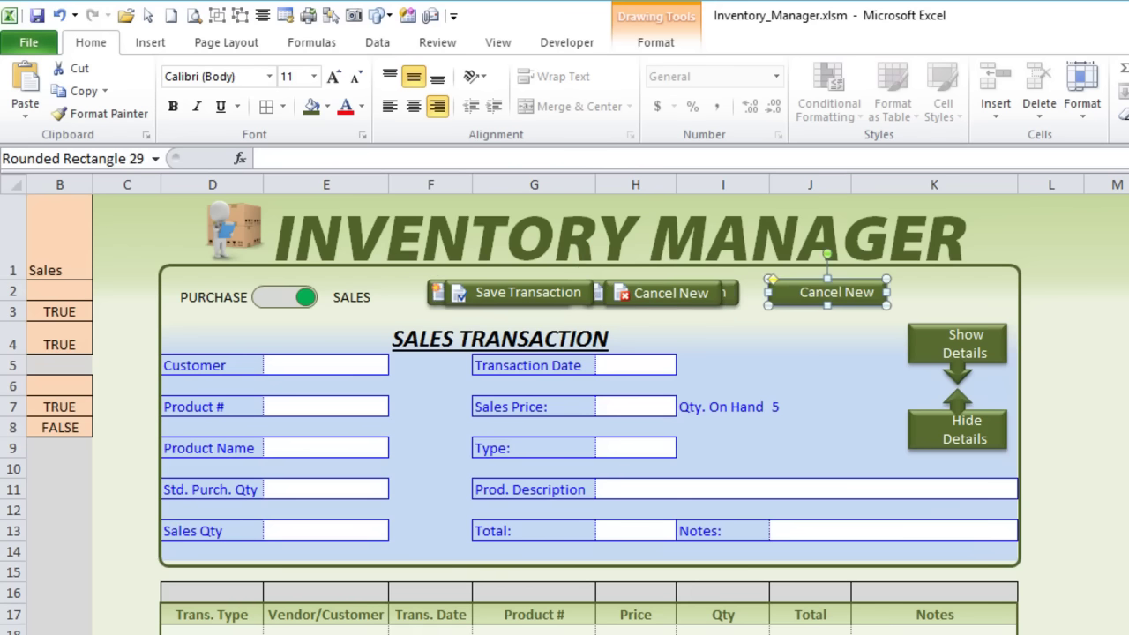
key("F2")
key("ctrl+a")
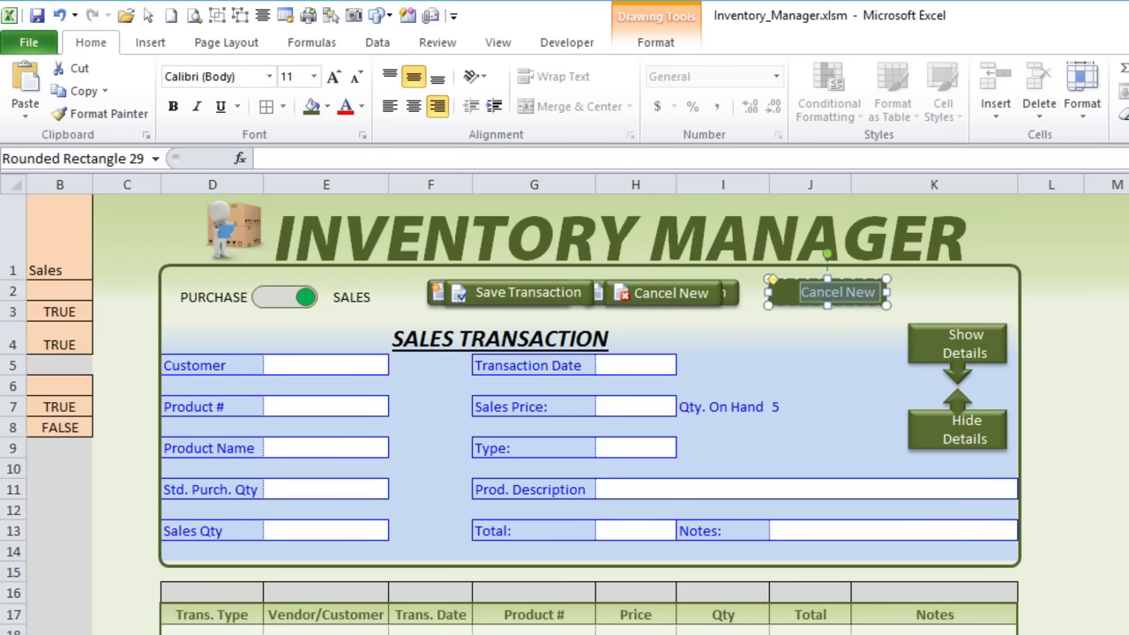
type("Add Picture")
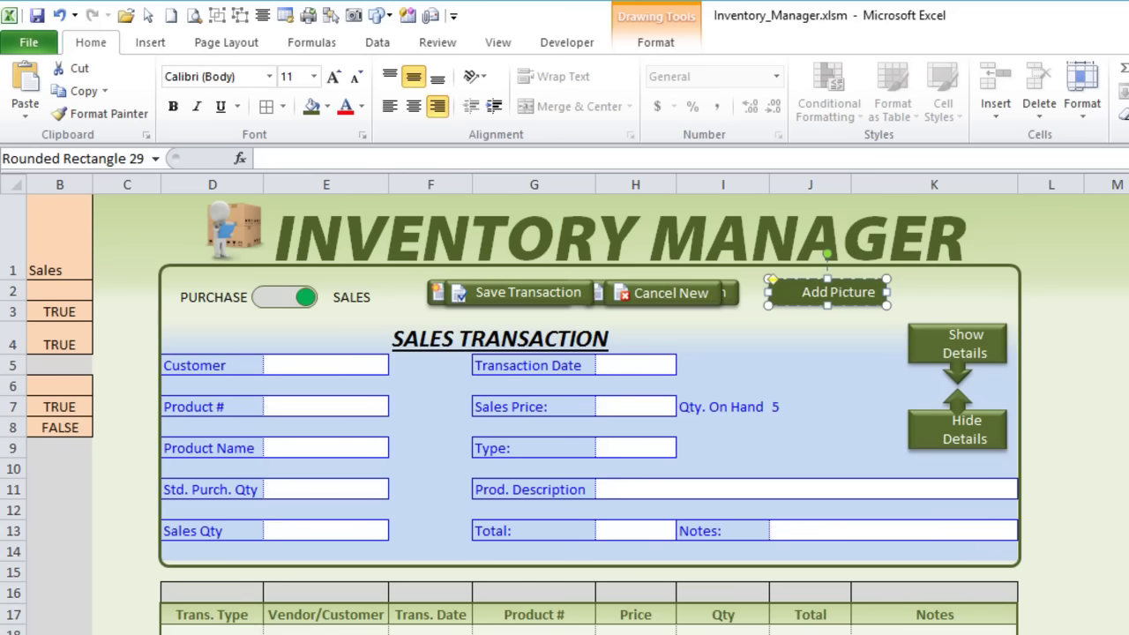
Place the picture icon at the left end of the Add Picture button and bring it to the front.
left_click_drag(853, 299, 786, 292)
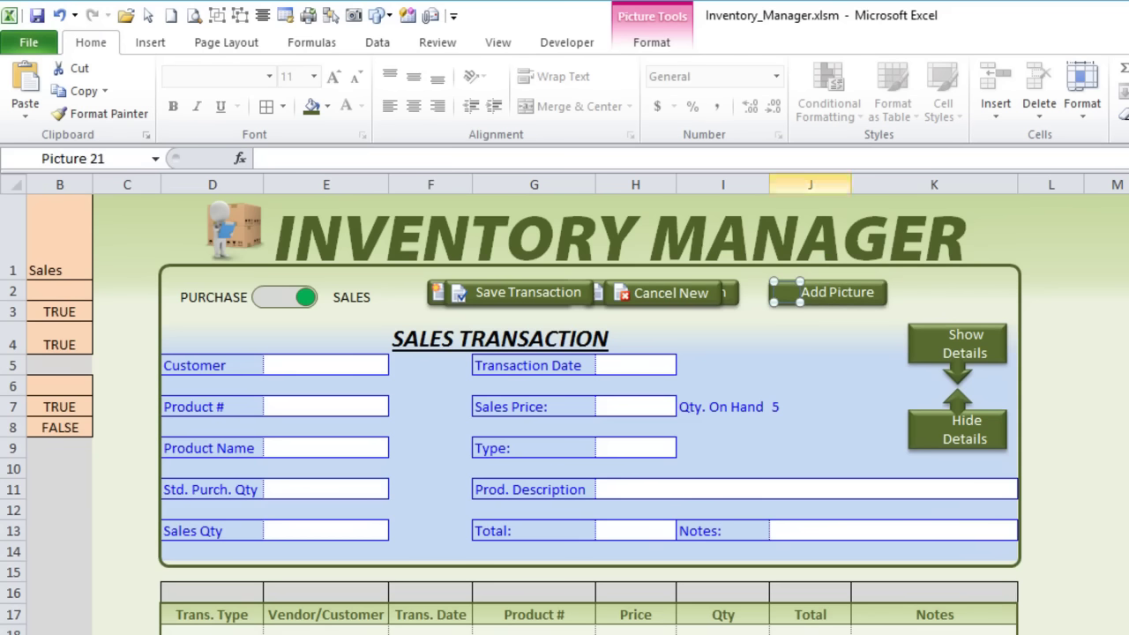
left_click(651, 43)
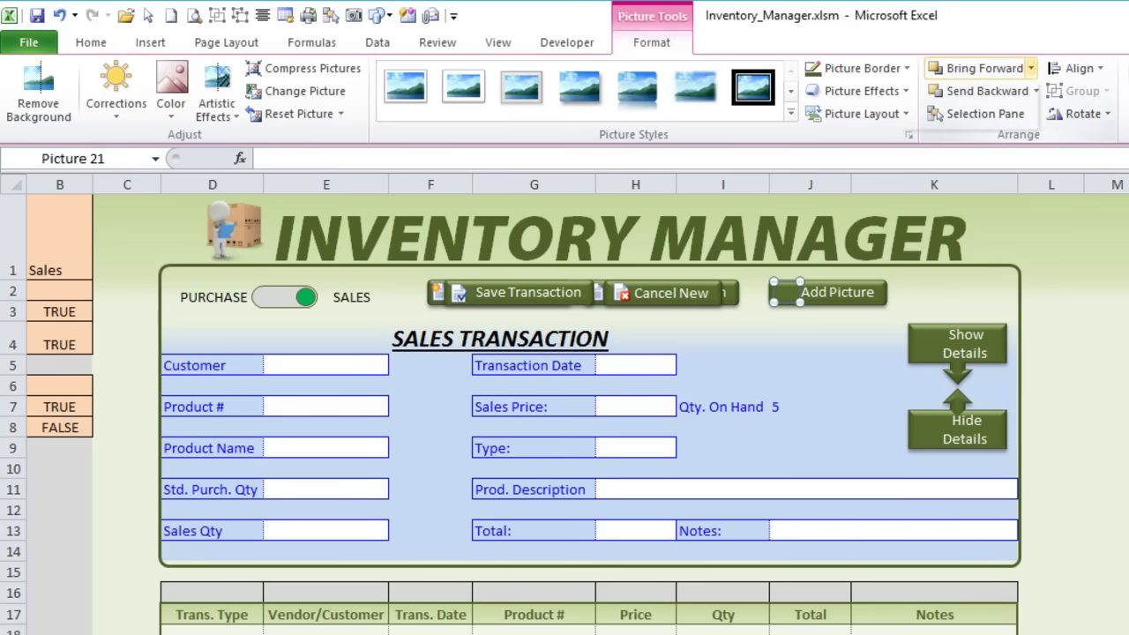
left_click(1031, 68)
left_click(979, 113)
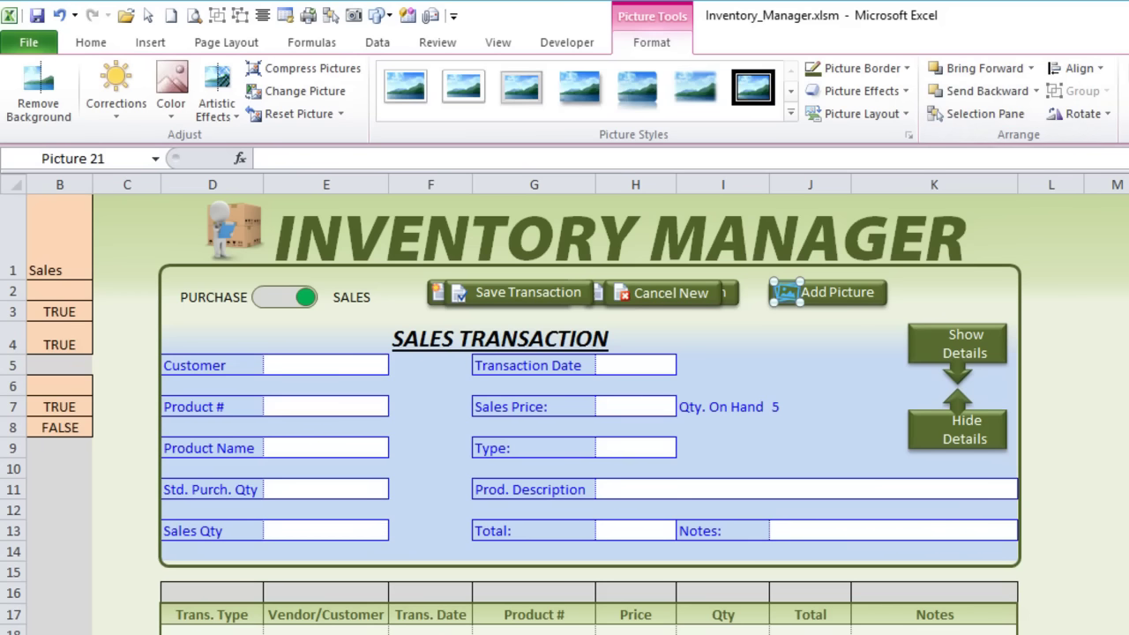
Middle-align the picture icon with the Add Picture button.
left_click(838, 292, "ctrl")
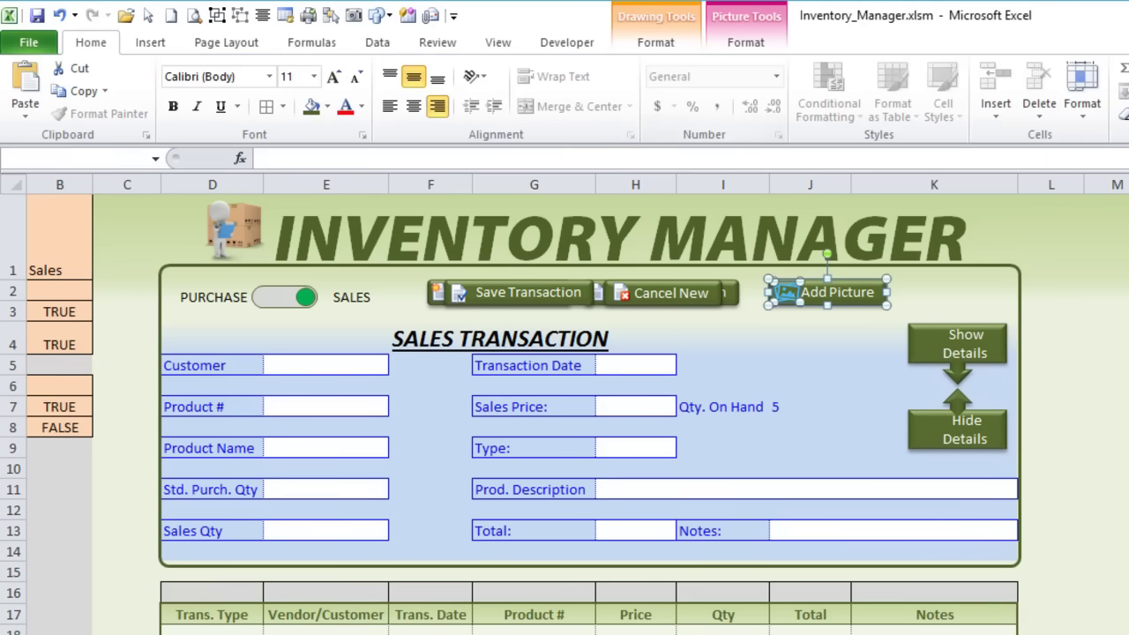
left_click(746, 43)
left_click(1075, 68)
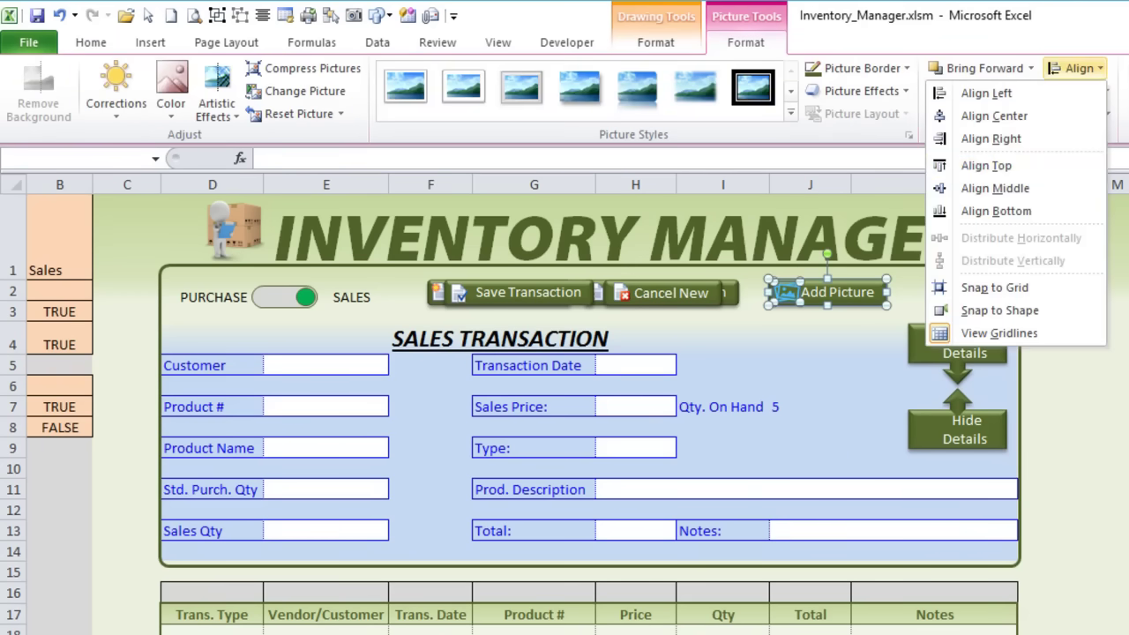
left_click(995, 188)
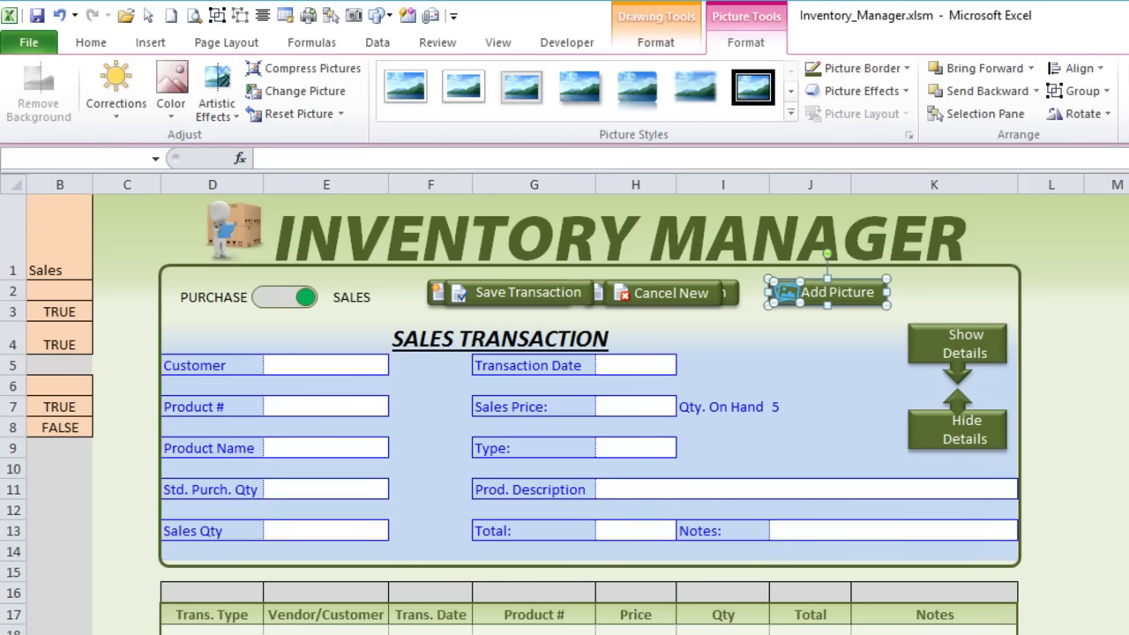
Group the Add Picture button with its icon and name the group AddPicBtn.
left_click(217, 15)
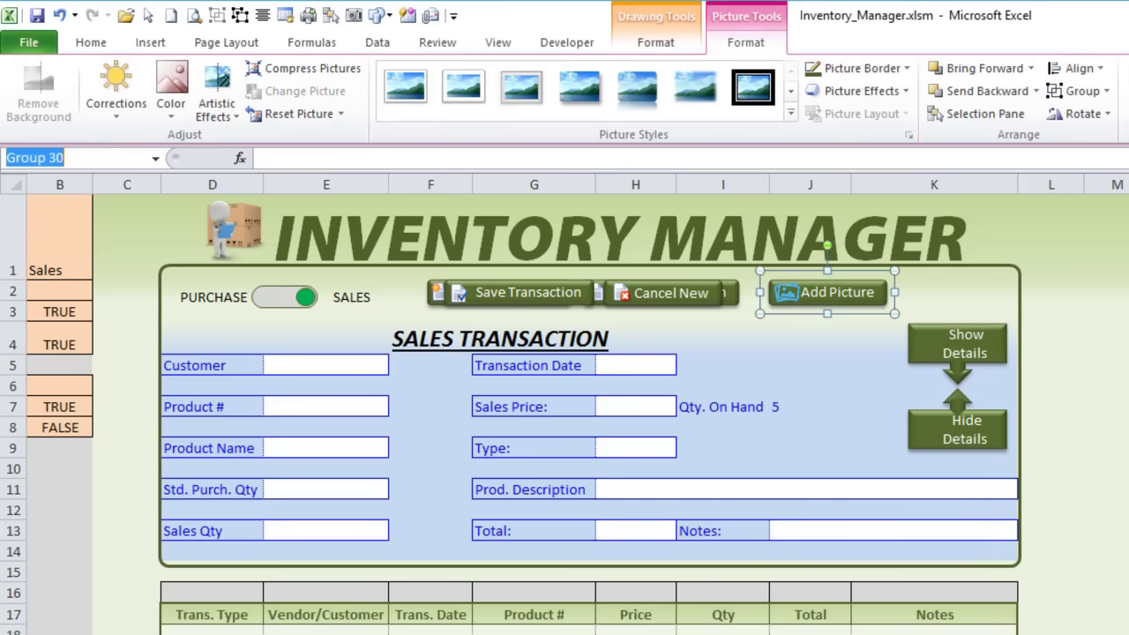
type("AddPic")
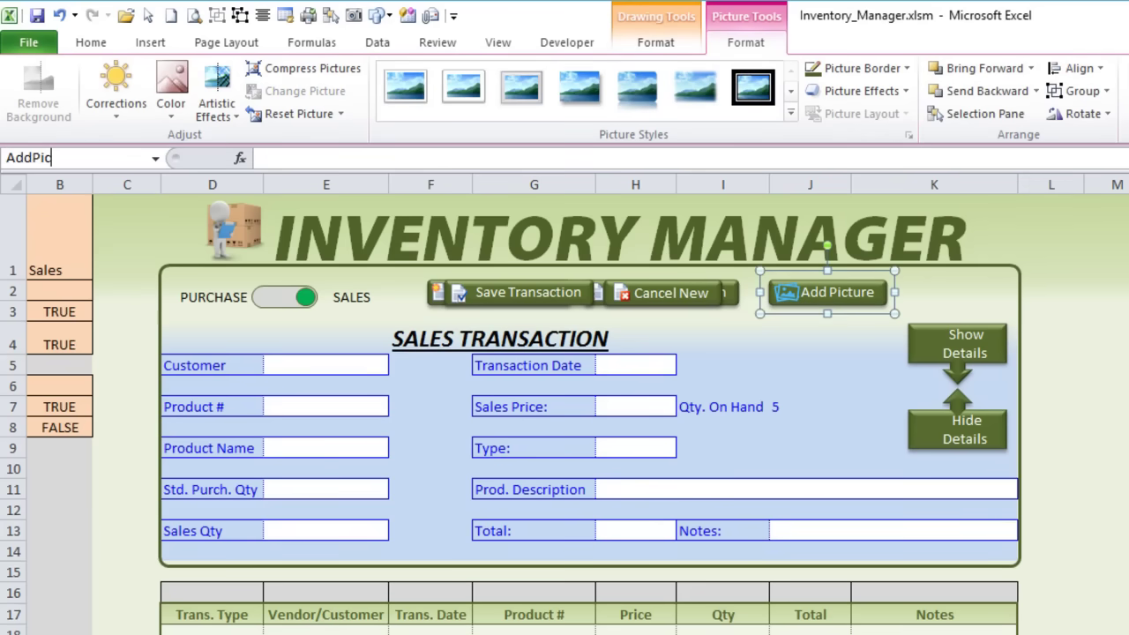
type("Btn")
key("Return")
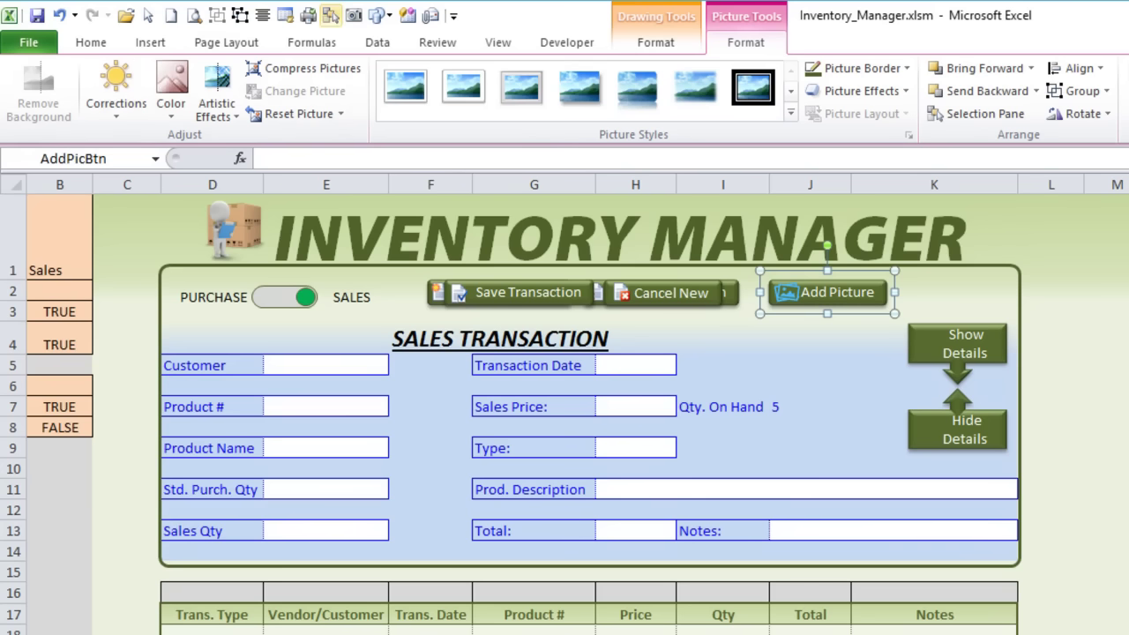
Examine the list of shapes on the sheet, collapsing the button groups and checking which object each remaining entry stands for.
left_click(331, 16)
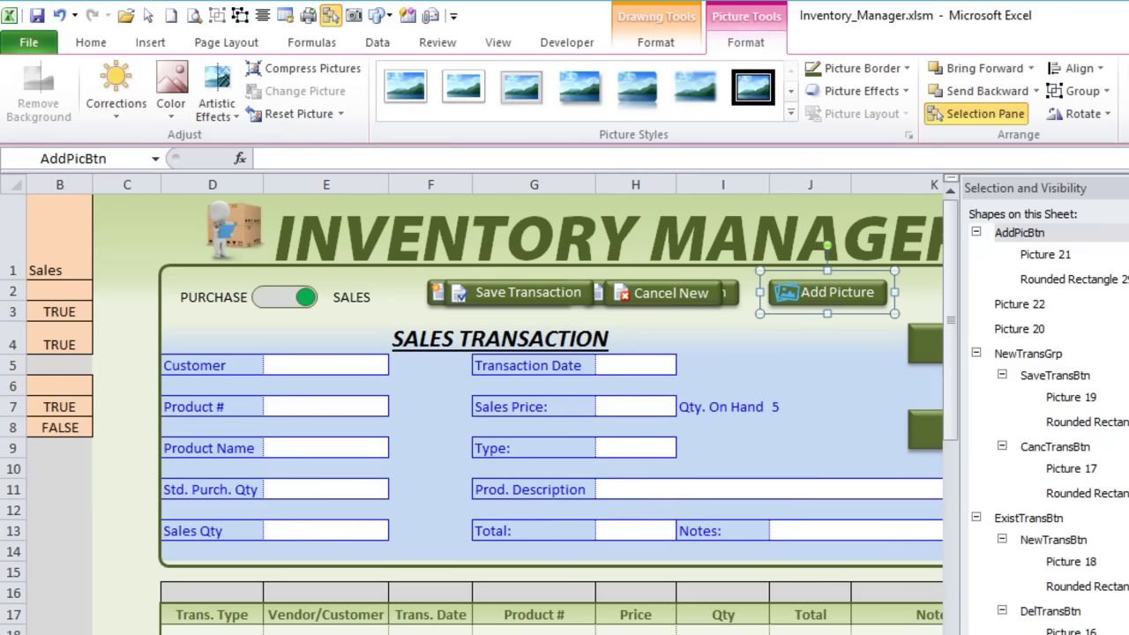
key("Left")
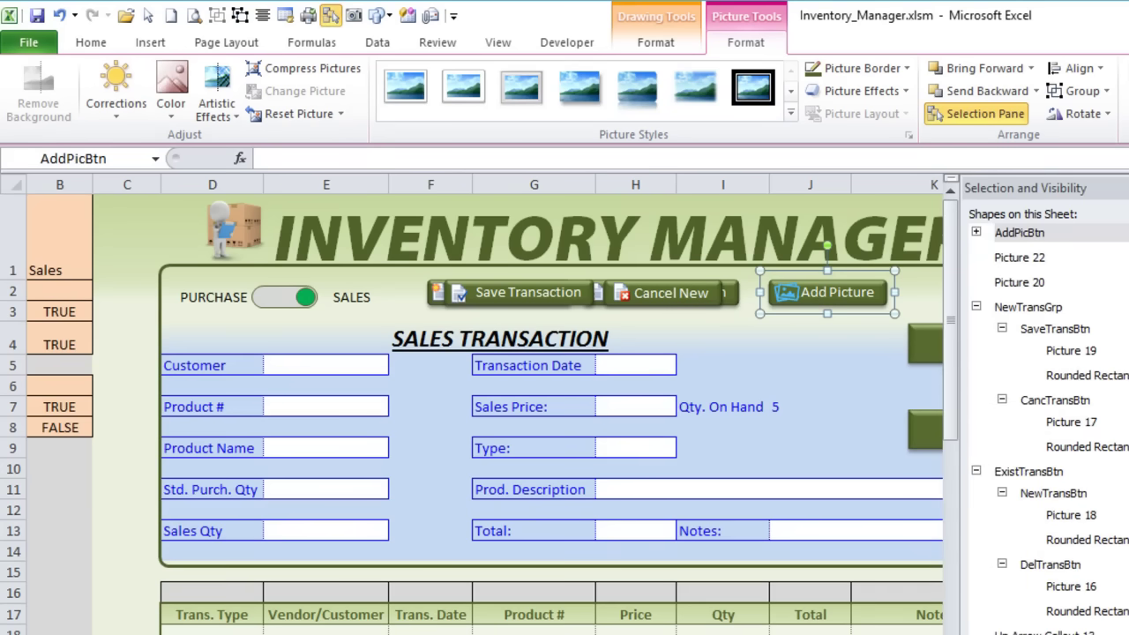
left_click(976, 306)
left_click(976, 331)
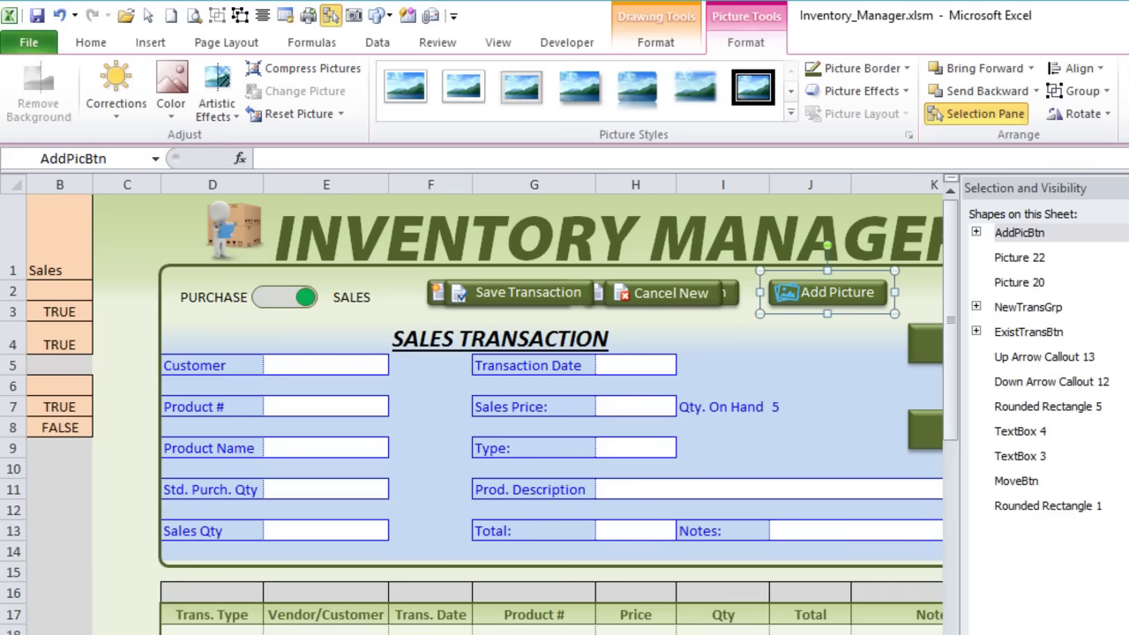
left_click(1020, 432)
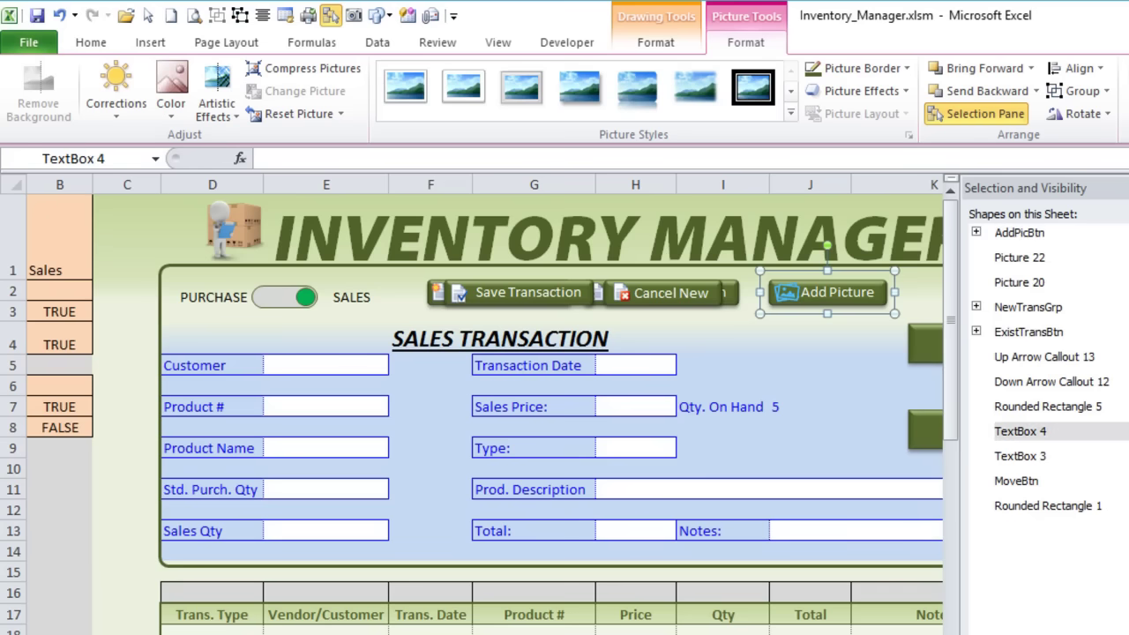
left_click(1021, 456)
left_click(1052, 381)
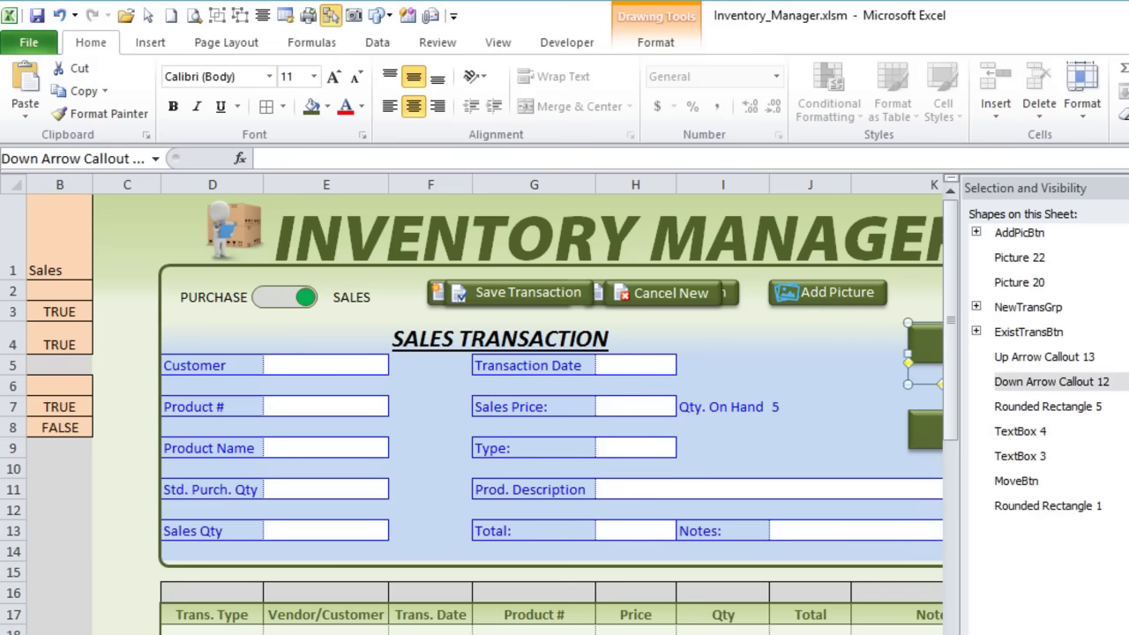
left_click(1044, 356)
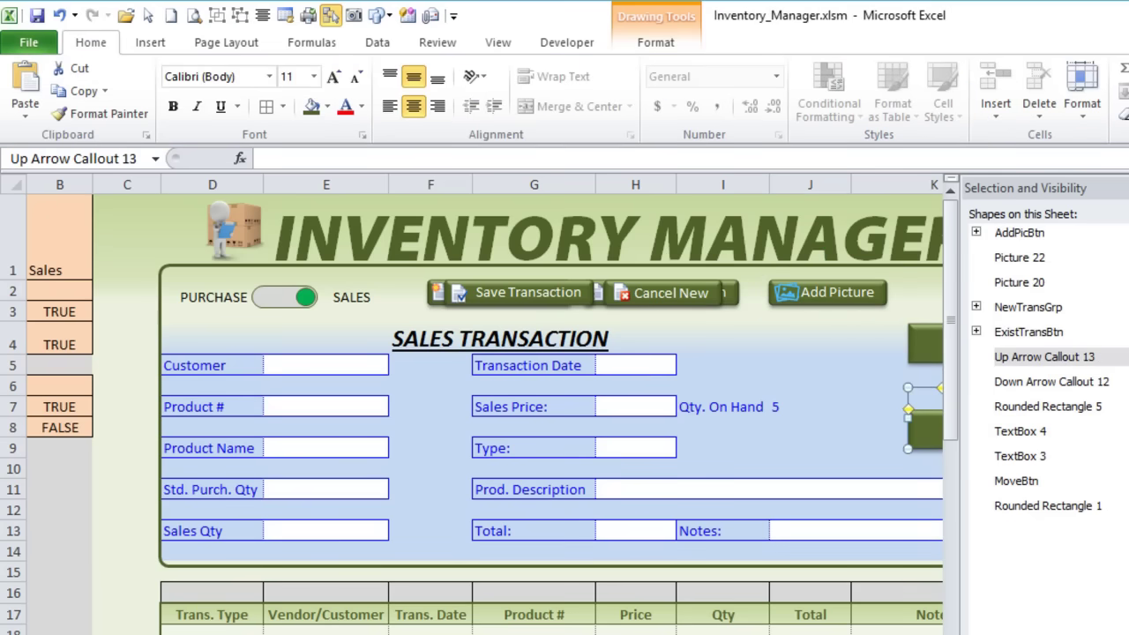
key("alt+F10")
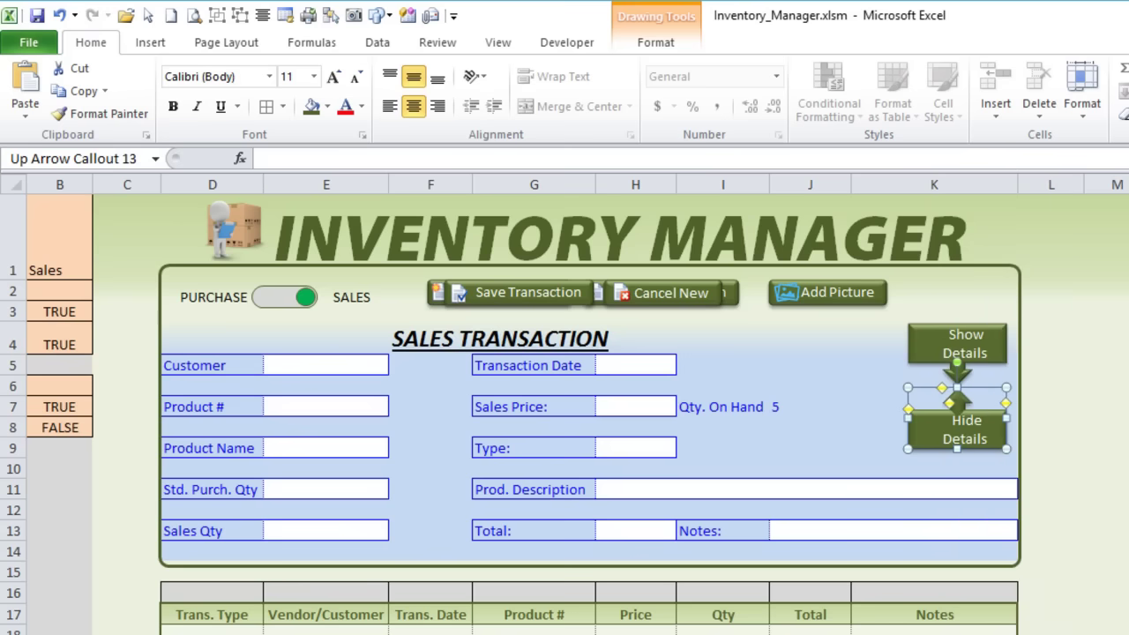
Place the package search icon at the left end of the Show Details button and set its height to 0.26".
left_click(832, 356)
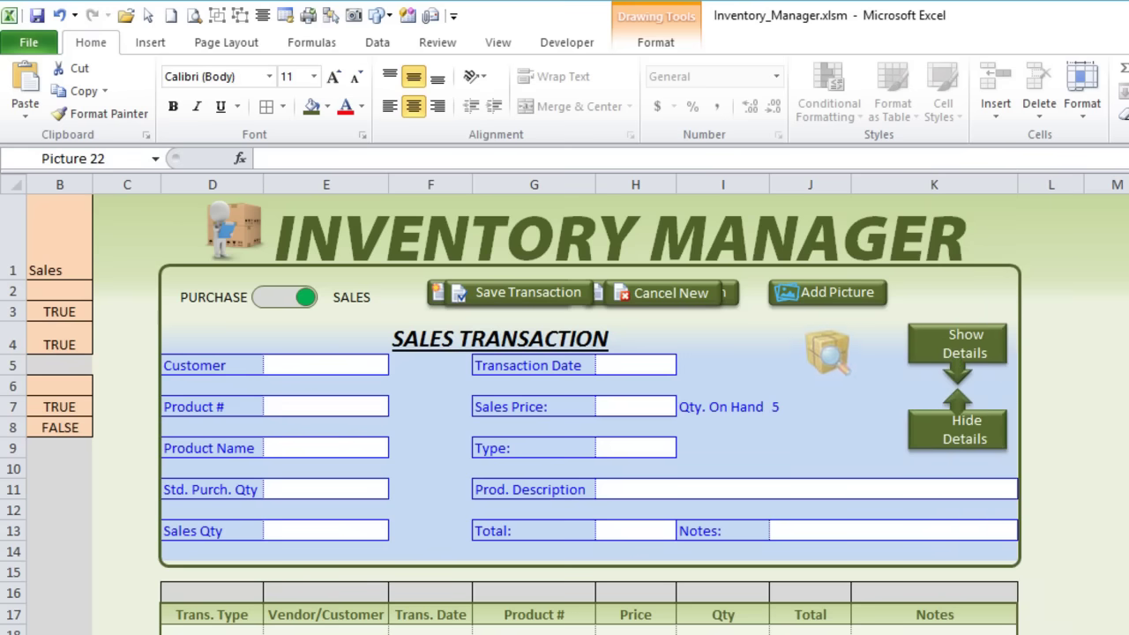
left_click_drag(832, 355, 929, 341)
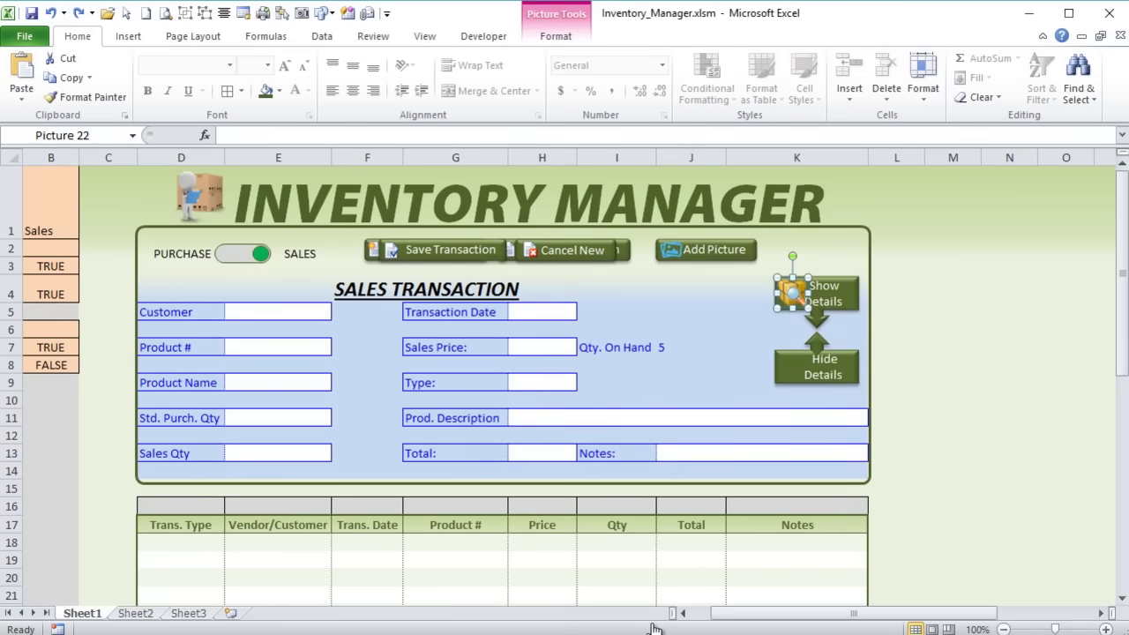
key("alt+j")
type("ph")
type(".26")
key("Return")
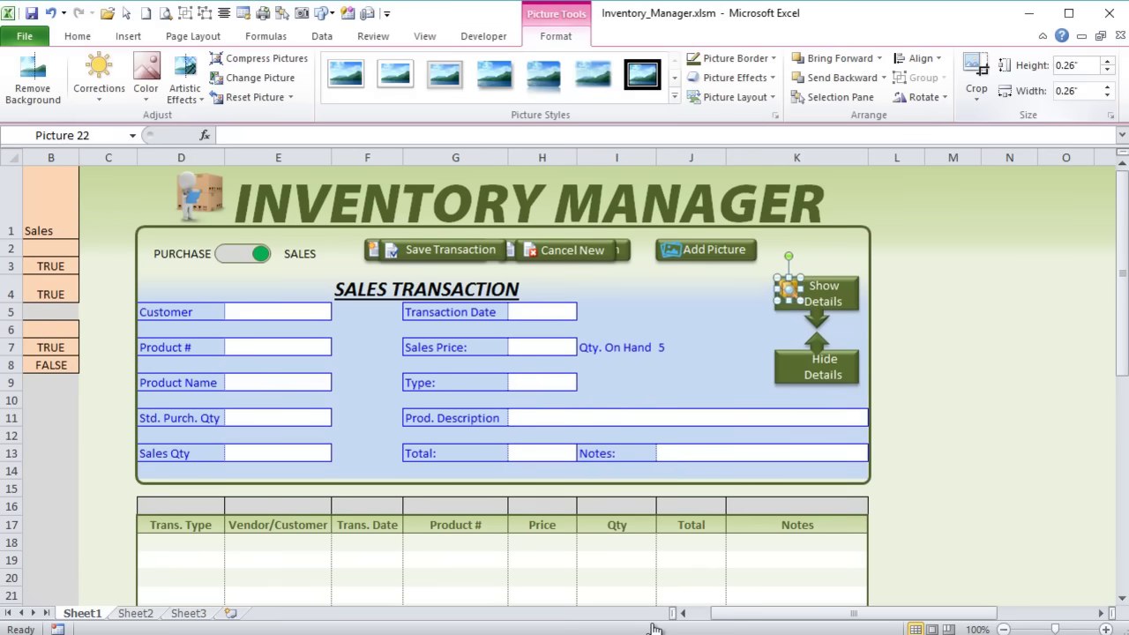
key("Down")
key("Down")
Duplicate the package search icon and position the copy at the left end of the Hide Details button.
key("ctrl+d")
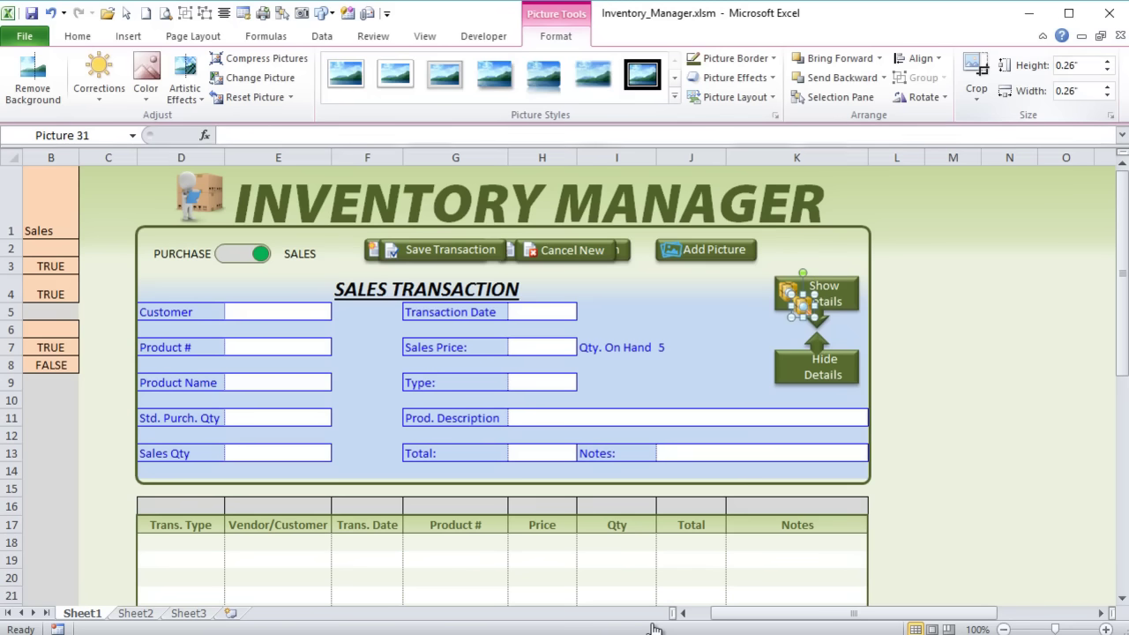
key("Down")
key("Down")
key("Down")
key("Down")
key("Down")
key("Down")
key("Down")
key("Down")
key("Left")
key("Left")
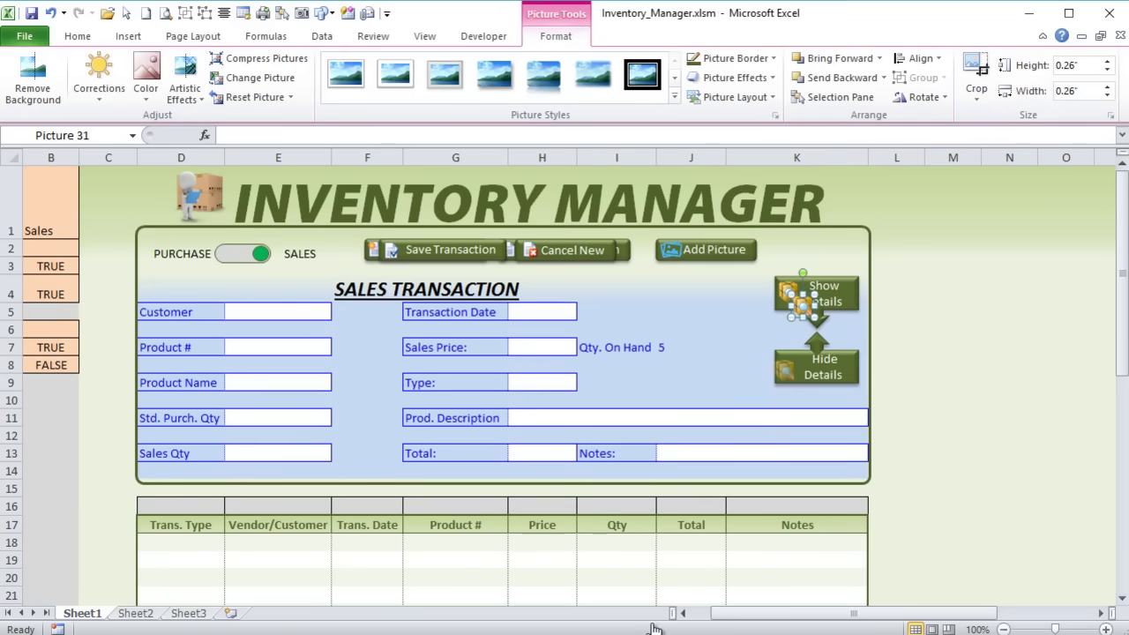
key("Escape")
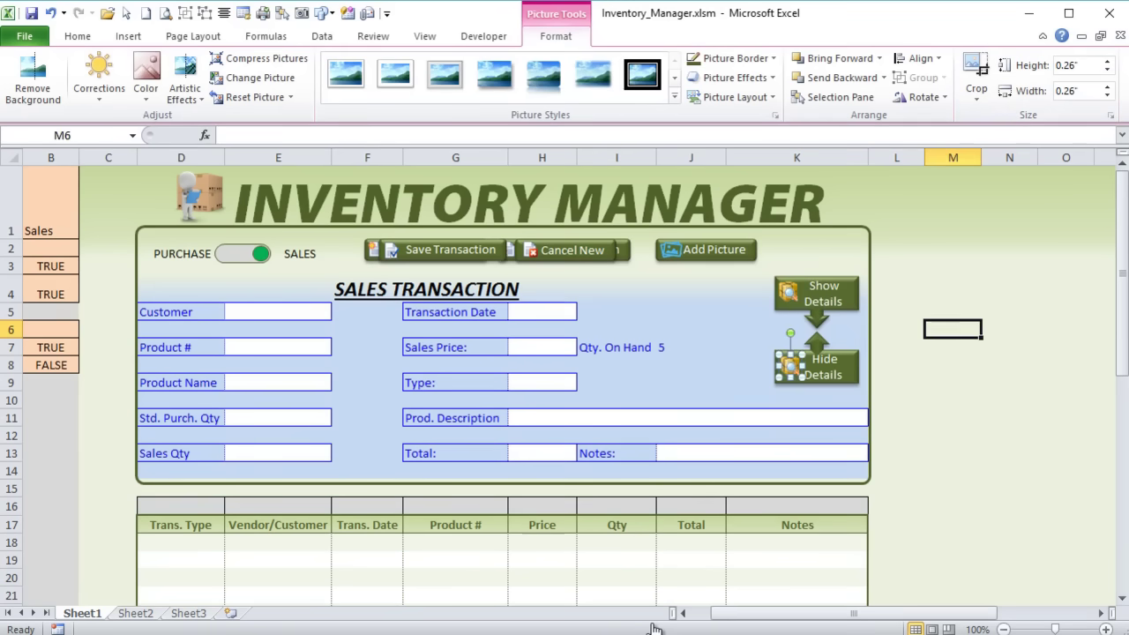
Group the Show Details button with its icon and name the group ShowDetBtn.
left_click(788, 291)
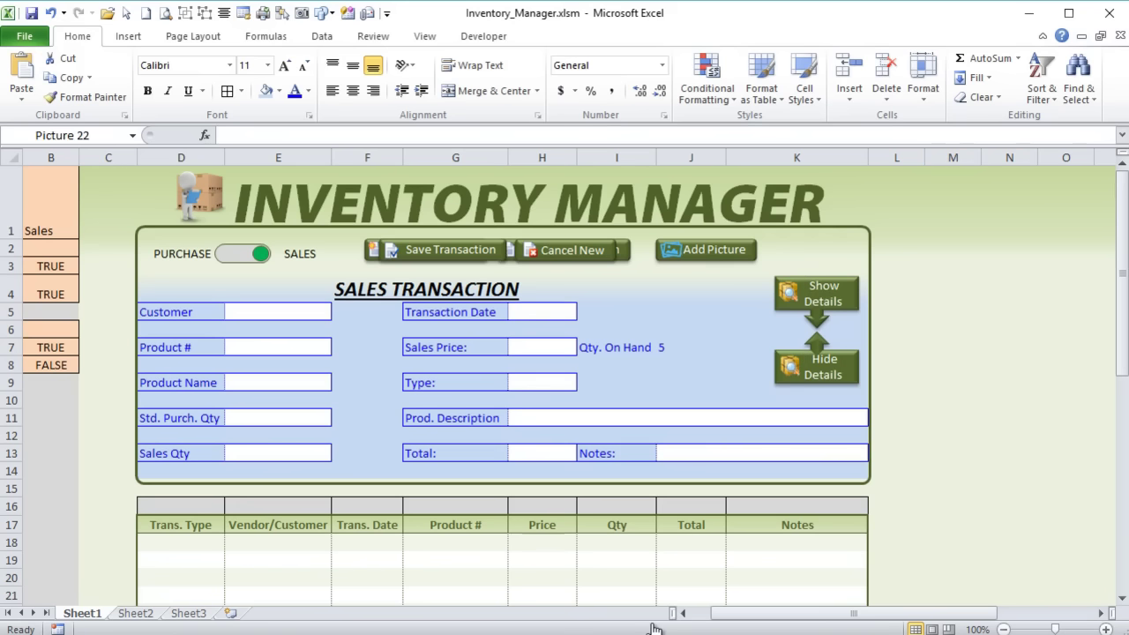
left_click(839, 296, "ctrl")
key("alt")
key("8")
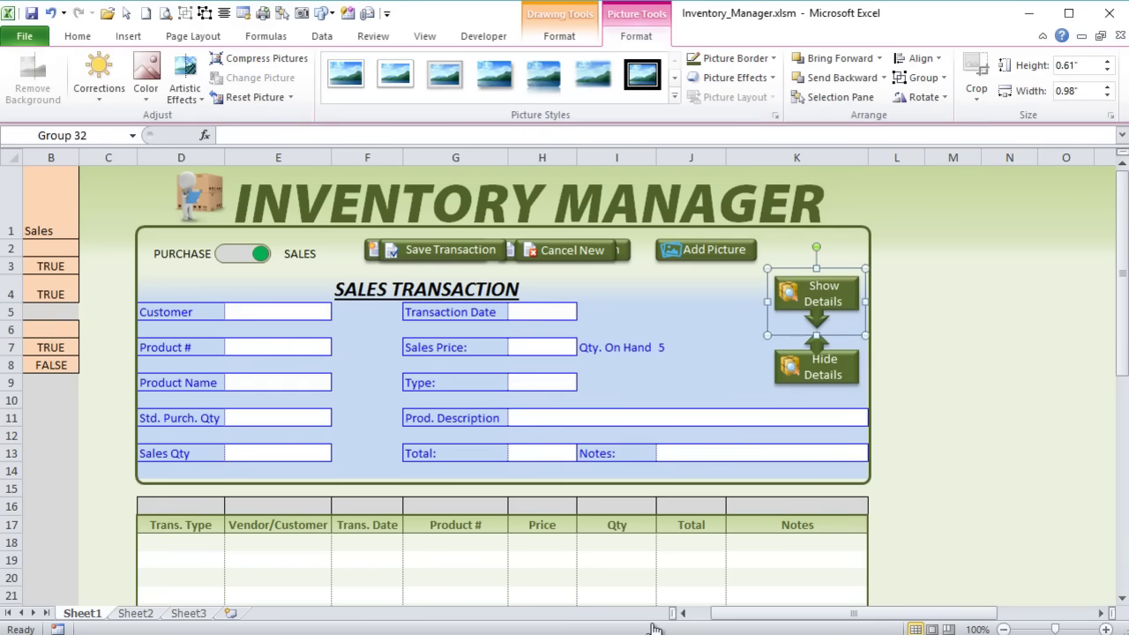
key("alt+F3")
type("ShowDetBtn")
key("Return")
Group the Hide Details button with its icon and name the group HideDetGrp.
key("Tab")
key("Tab")
key("Tab")
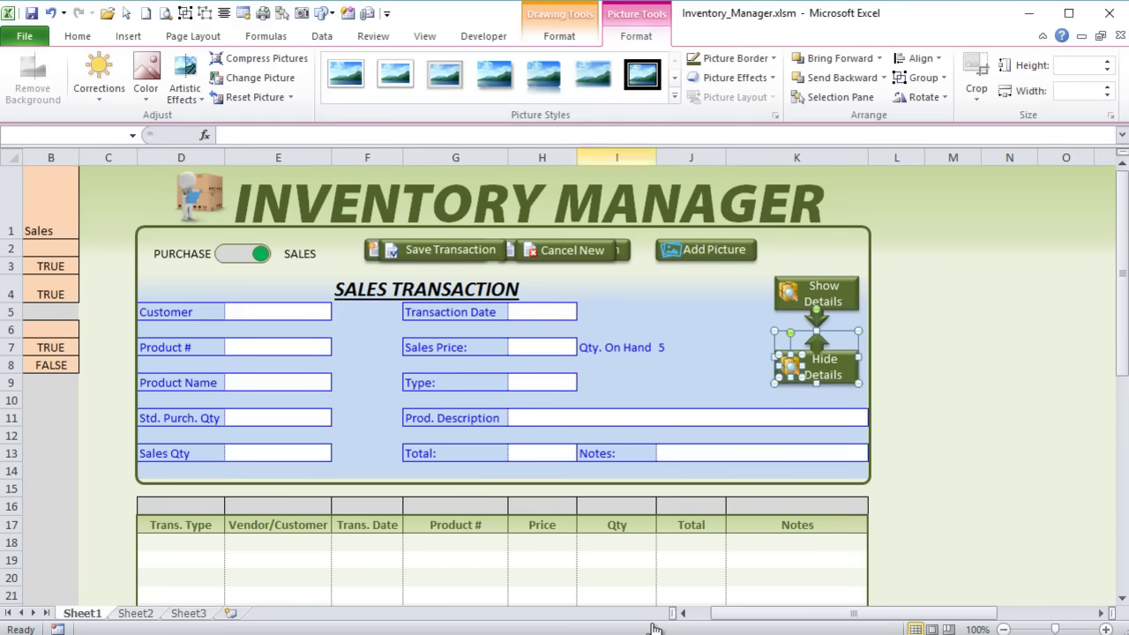
key("Tab")
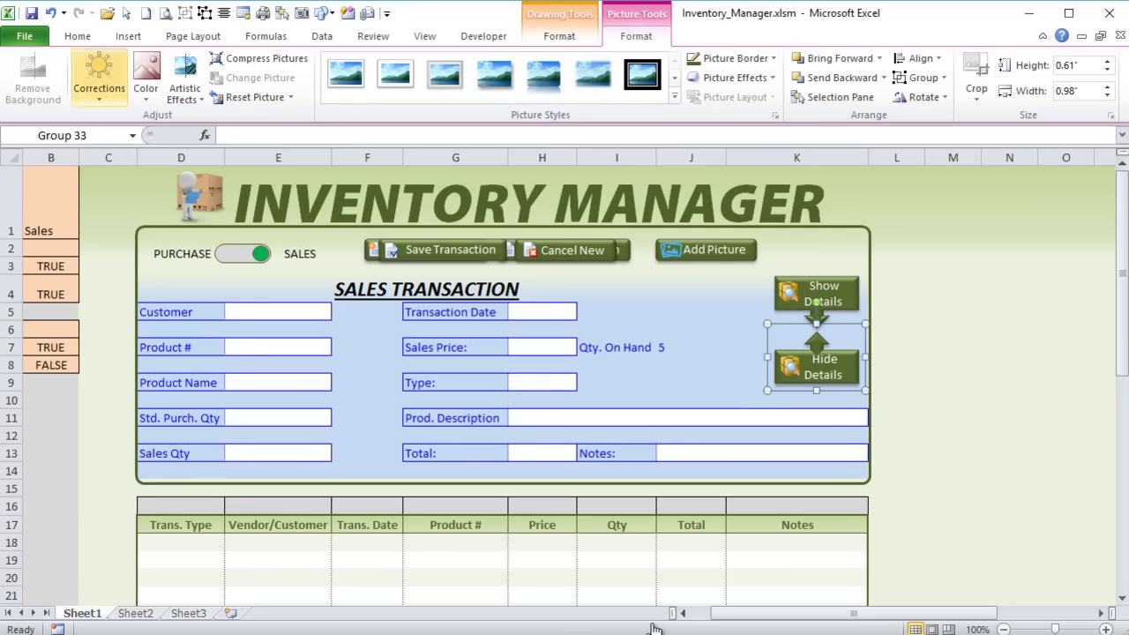
key("alt+F3")
type("Hiode")
key("BackSpace")
key("BackSpace")
key("BackSpace")
type("deDet")
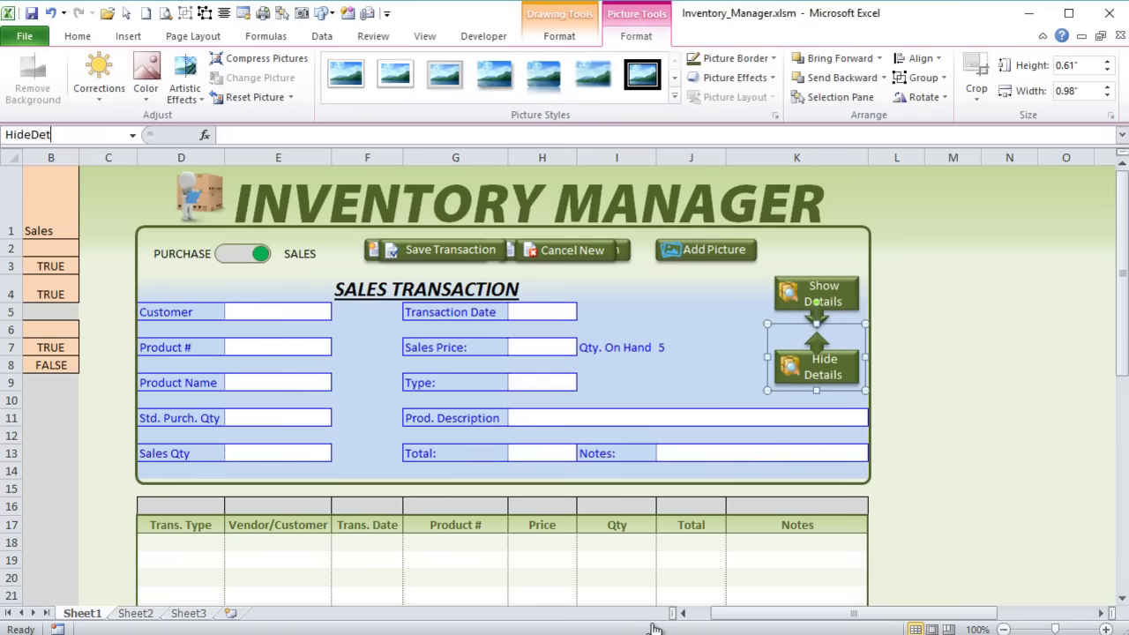
type("Grpo")
key("Return")
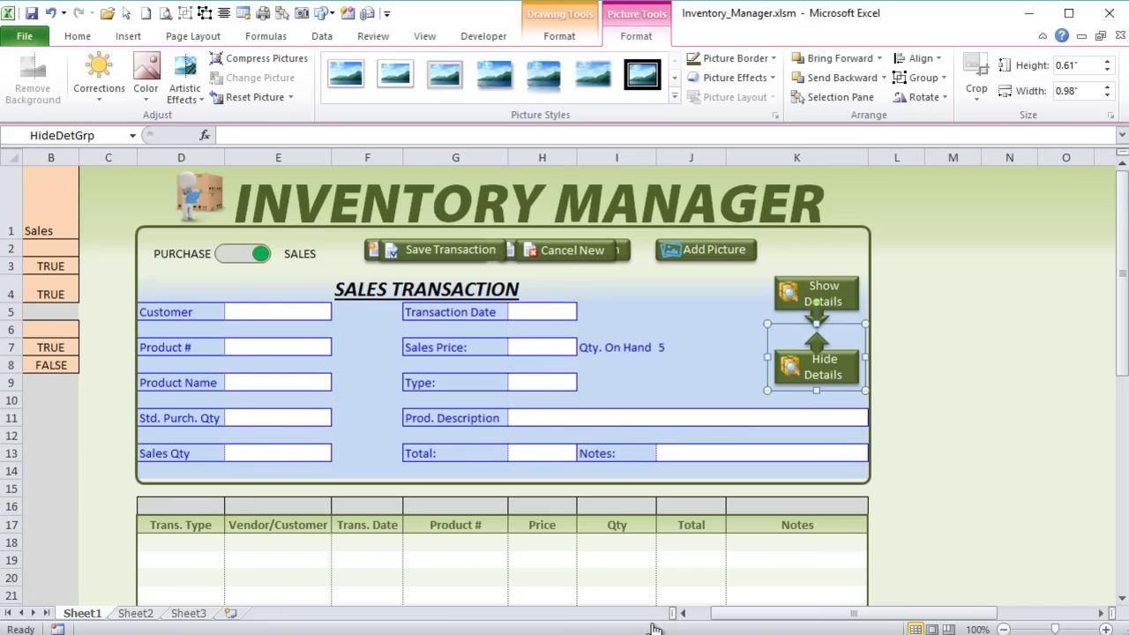
Check the names of both details groups and rename the Hide Details group HideDetBtn.
key("Tab")
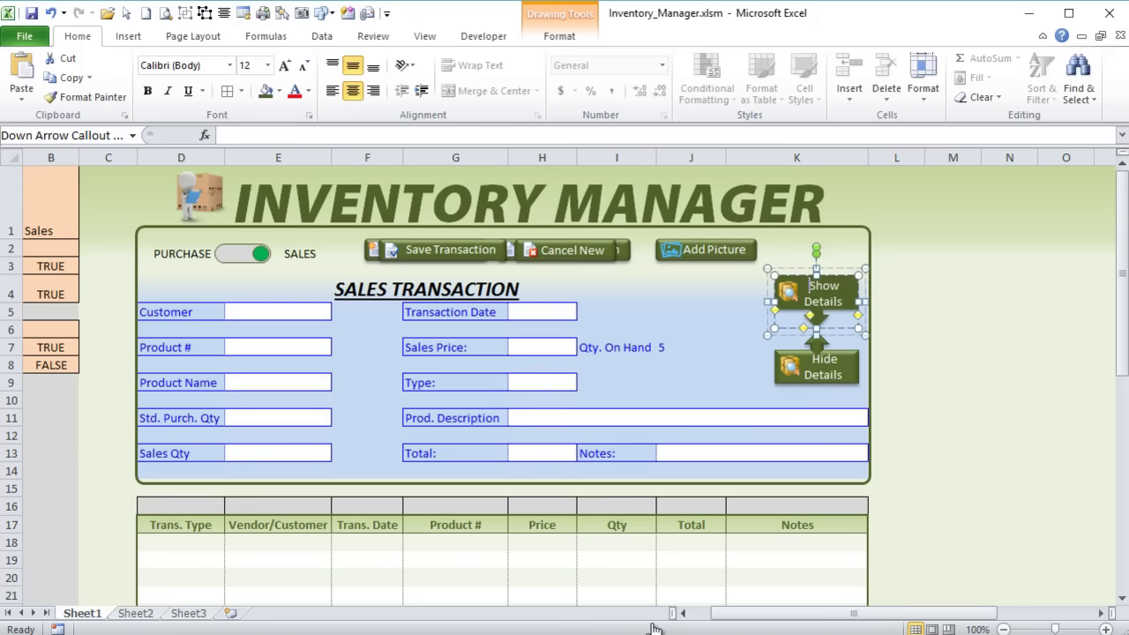
key("Tab")
key("Tab")
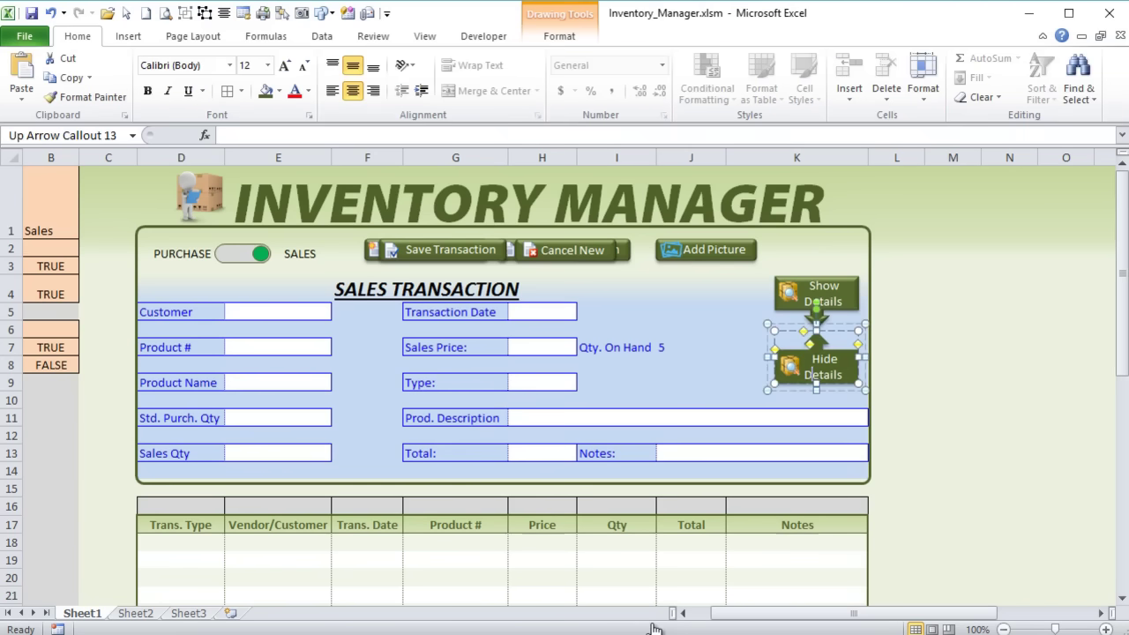
key("Tab")
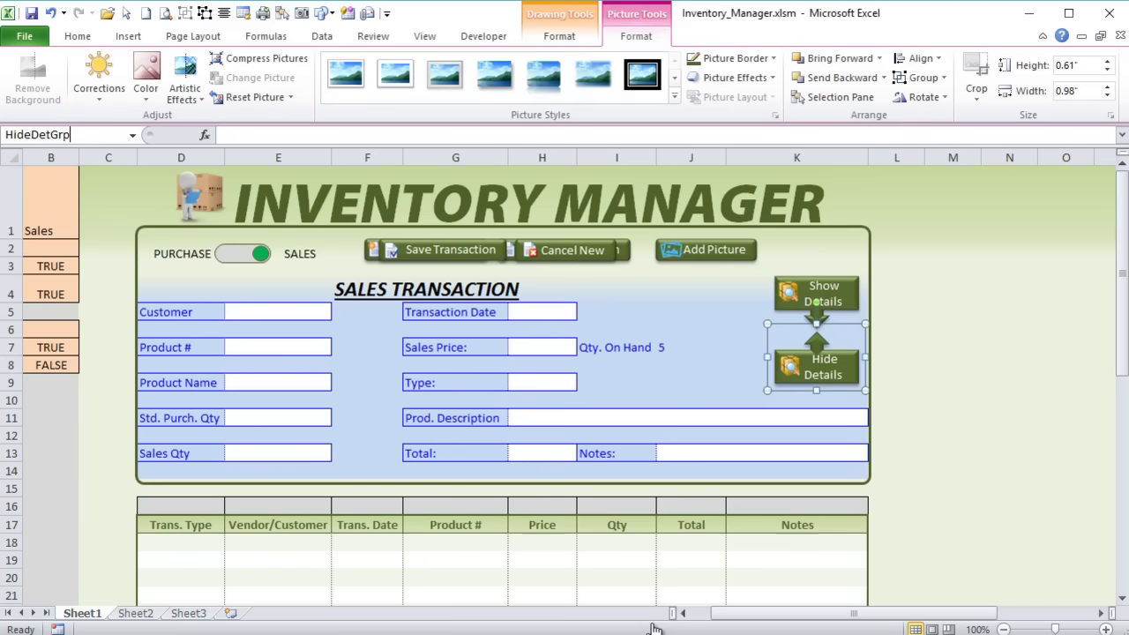
key("BackSpace")
type("BV")
type("n")
key("Return")
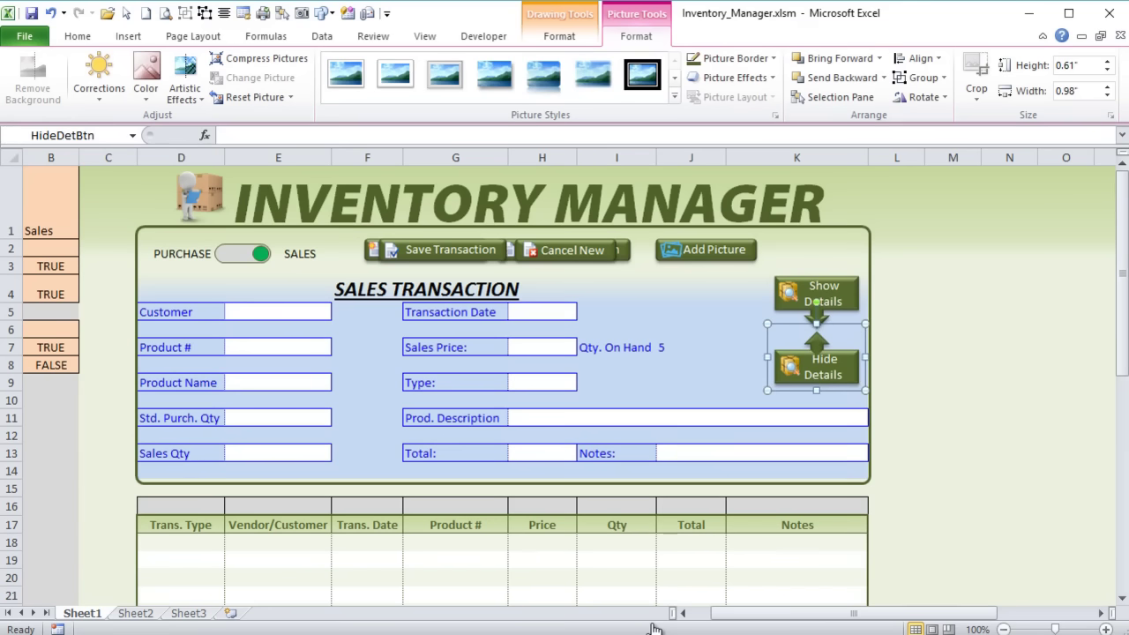
Middle-align the Show Details and Hide Details groups with each other and nudge the pair up slightly.
key("Tab")
key("Tab")
left_click(816, 291, "ctrl")
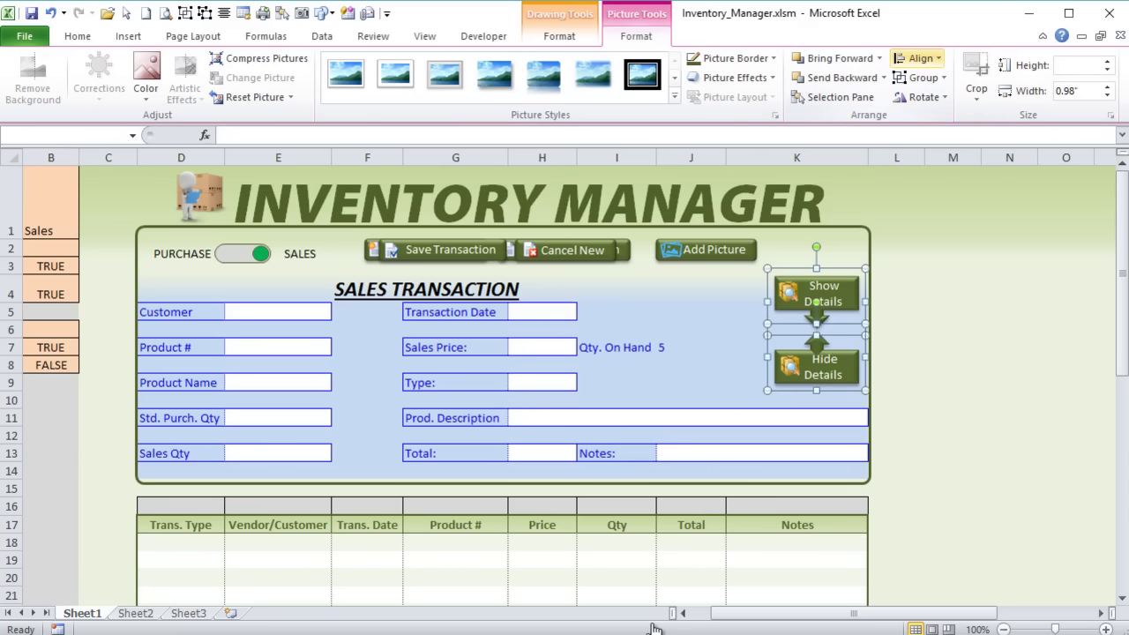
left_click(917, 59)
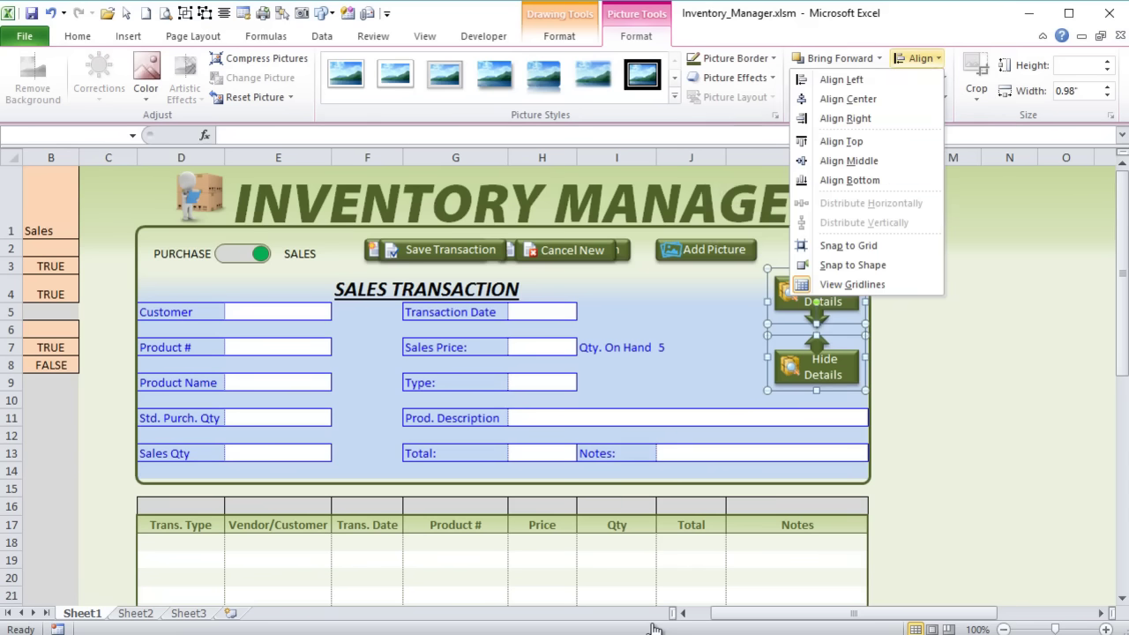
left_click(849, 161)
key("Up")
key("Up")
key("Up")
key("Up")
key("Up")
key("Up")
key("Up")
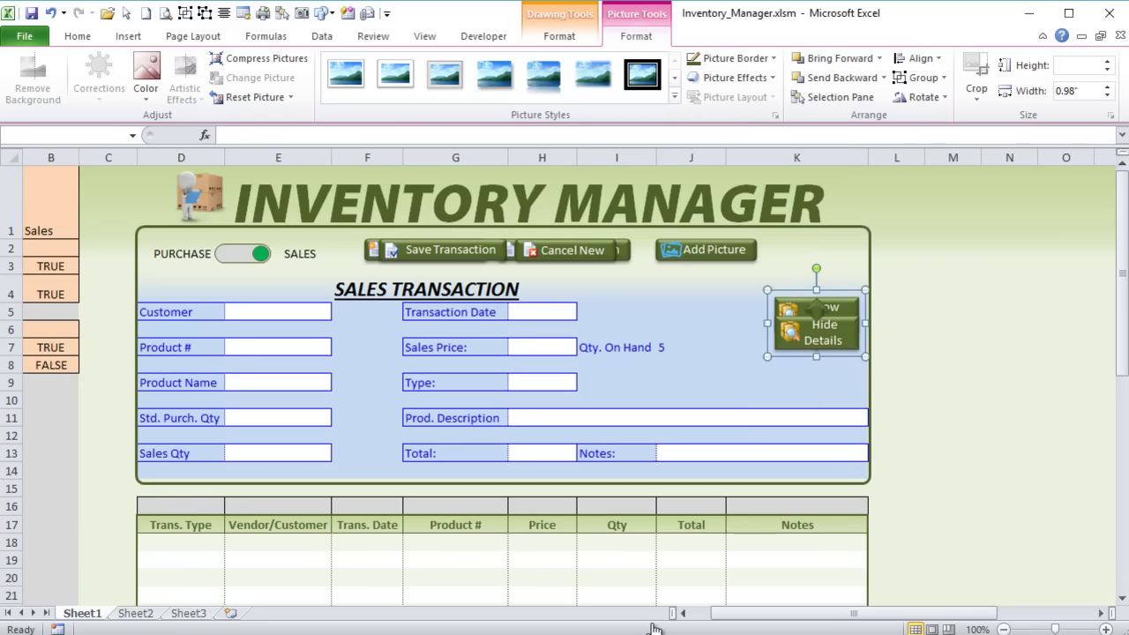
key("Escape")
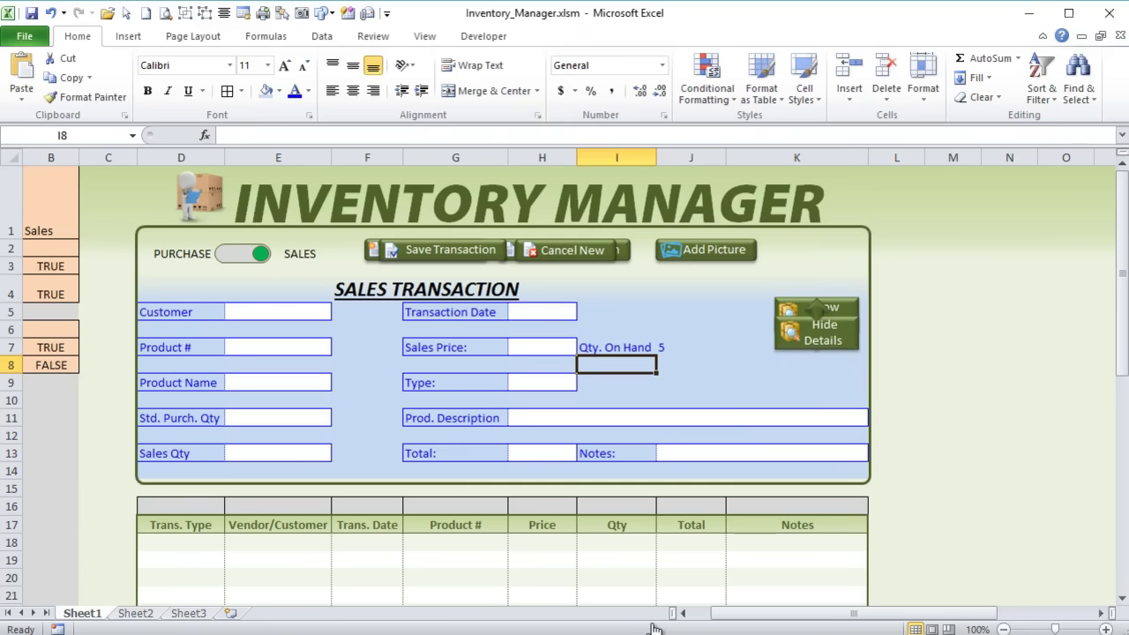
left_click(12, 381)
left_click_drag(11, 382, 12, 435)
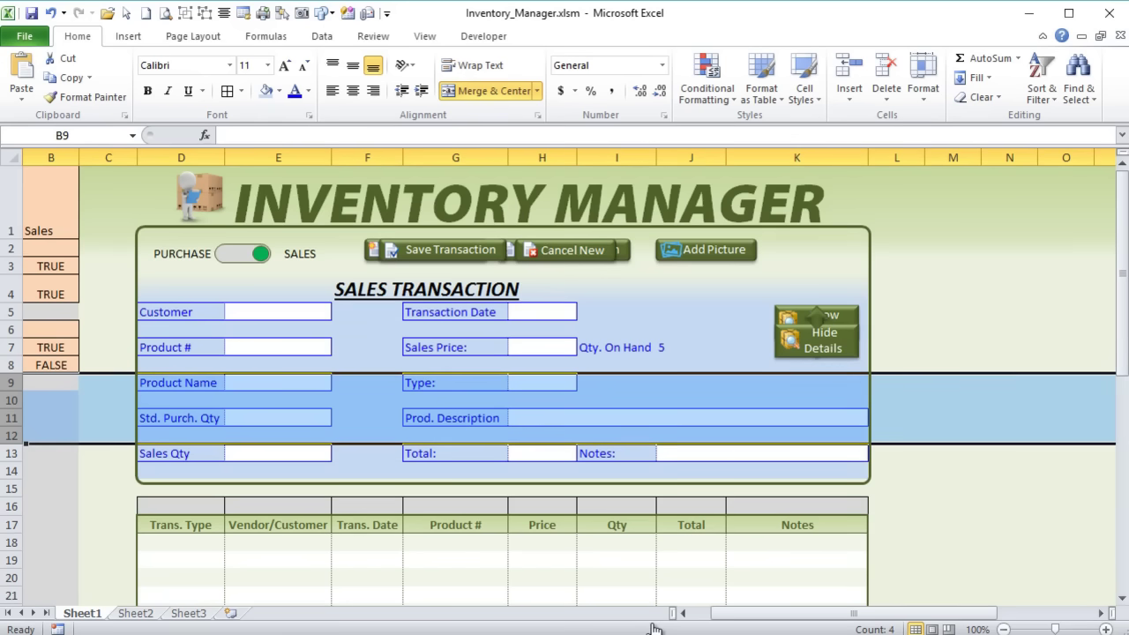
left_click(350, 347)
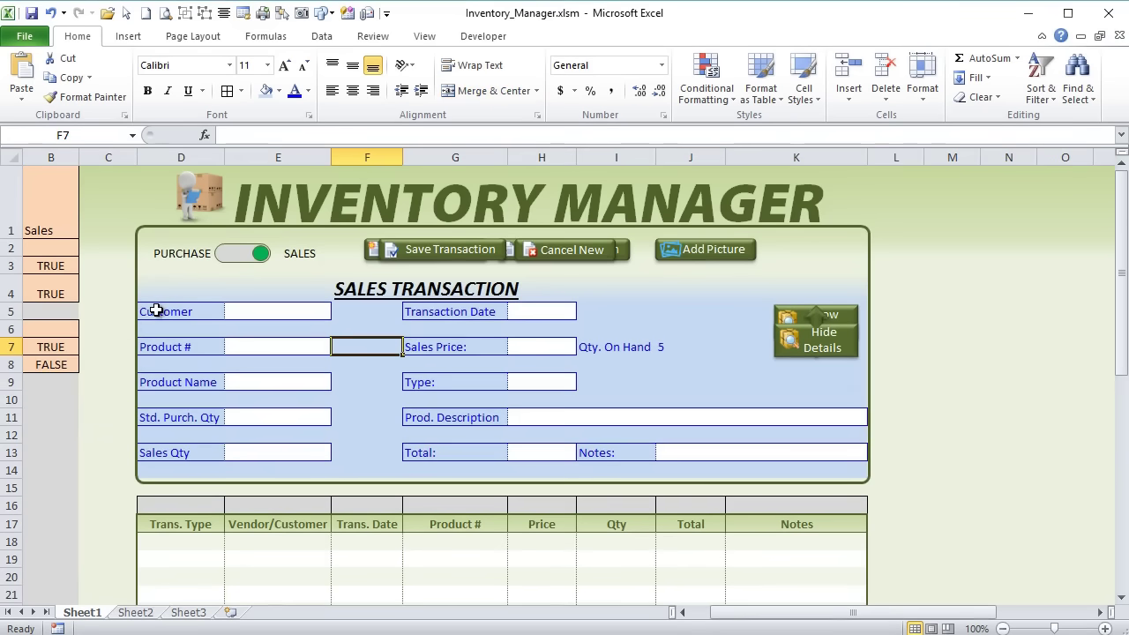
Select all the transaction form's label cells from Customer through Notes, plus Qty. On Hand and its value cell.
left_click_drag(157, 311, 192, 314)
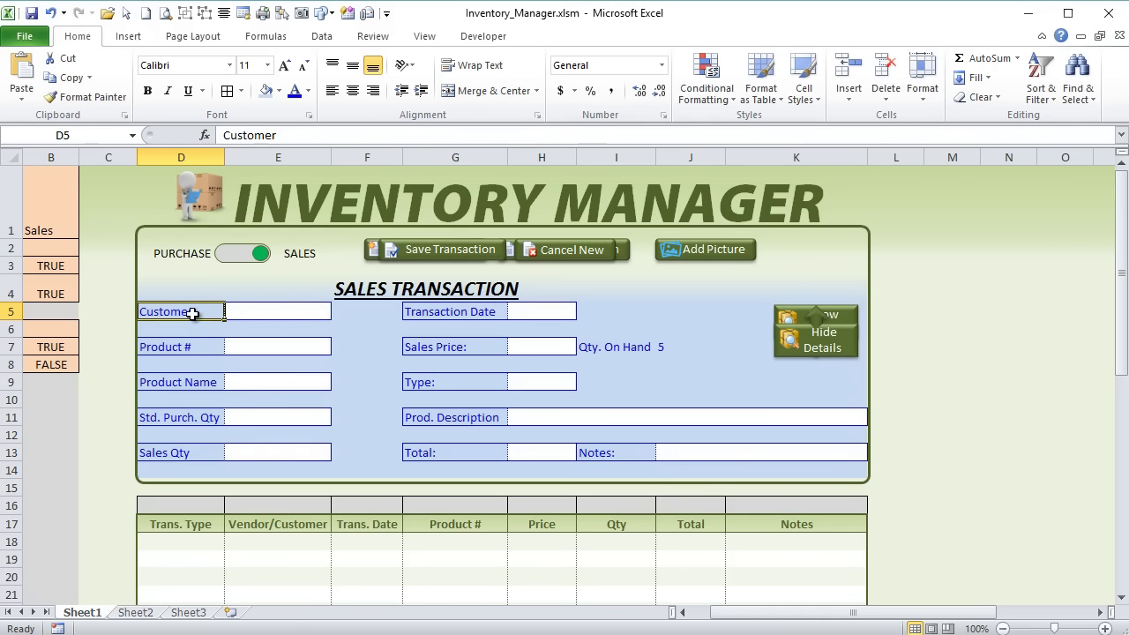
left_click(183, 351, "ctrl")
left_click(187, 386, "ctrl")
left_click(188, 422, "ctrl")
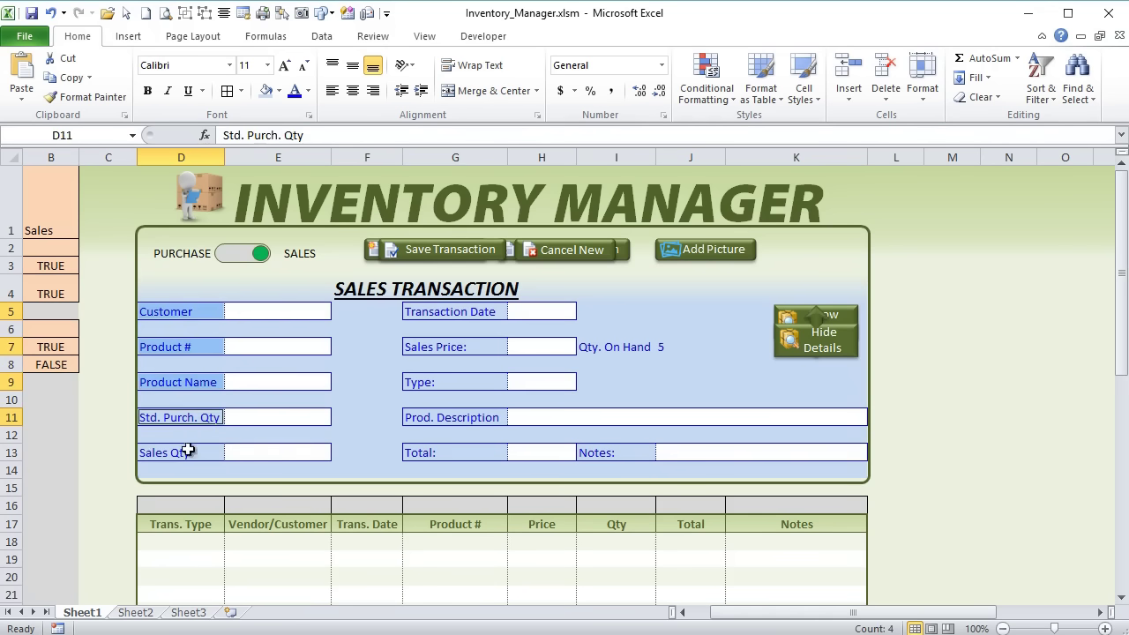
left_click(187, 450, "ctrl")
left_click(460, 312, "ctrl")
left_click(458, 343, "ctrl")
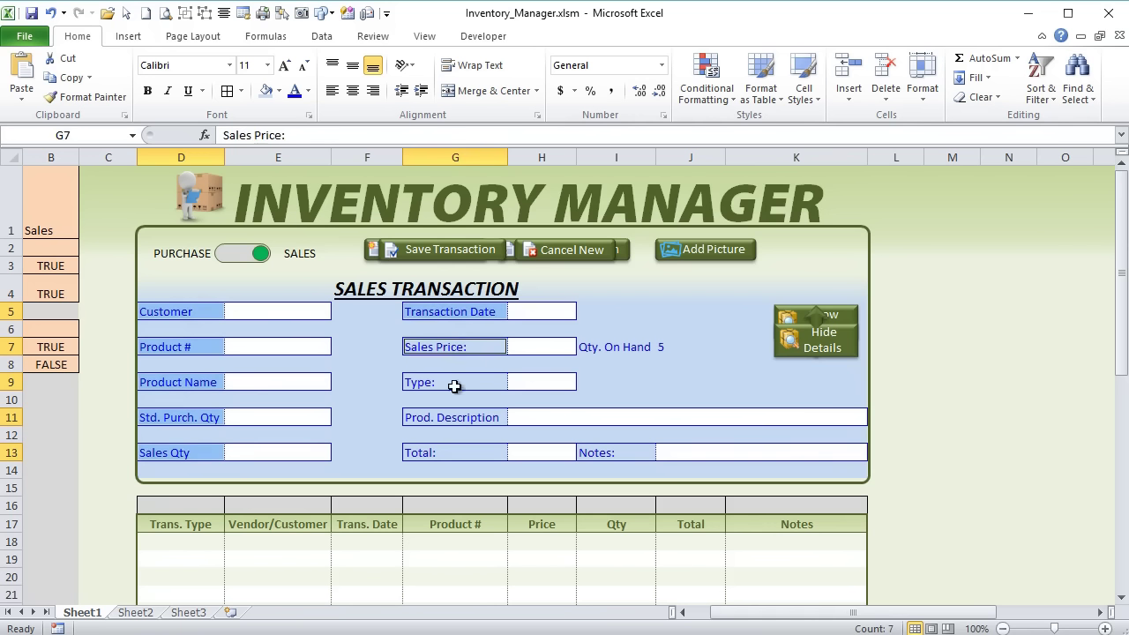
left_click(456, 385, "ctrl")
left_click(451, 417, "ctrl")
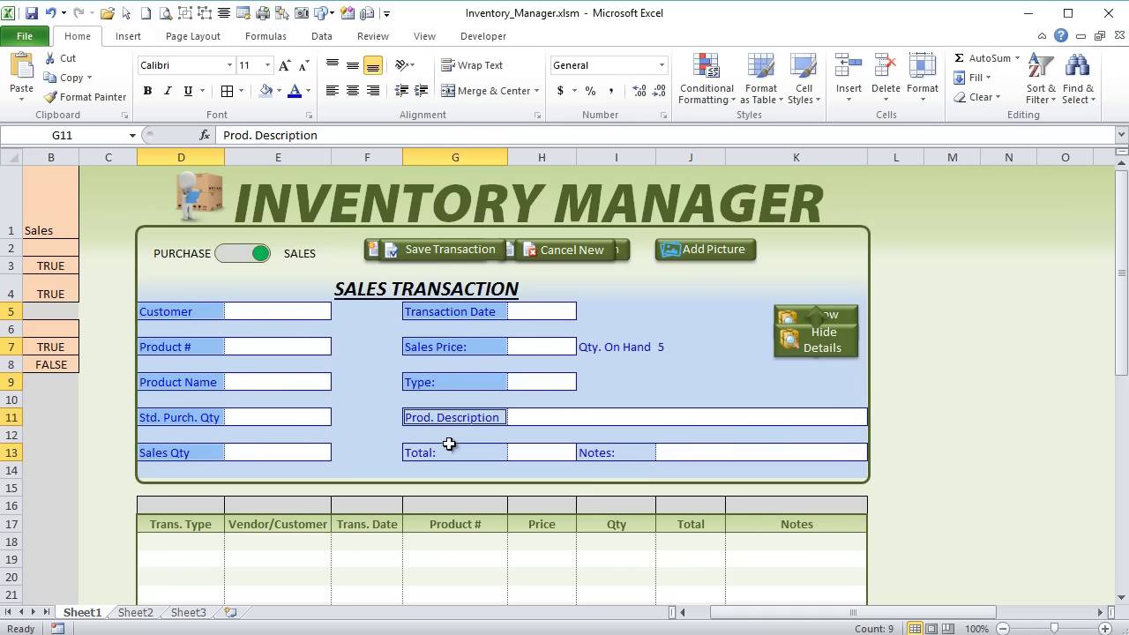
left_click(449, 446, "ctrl")
left_click(627, 453, "ctrl")
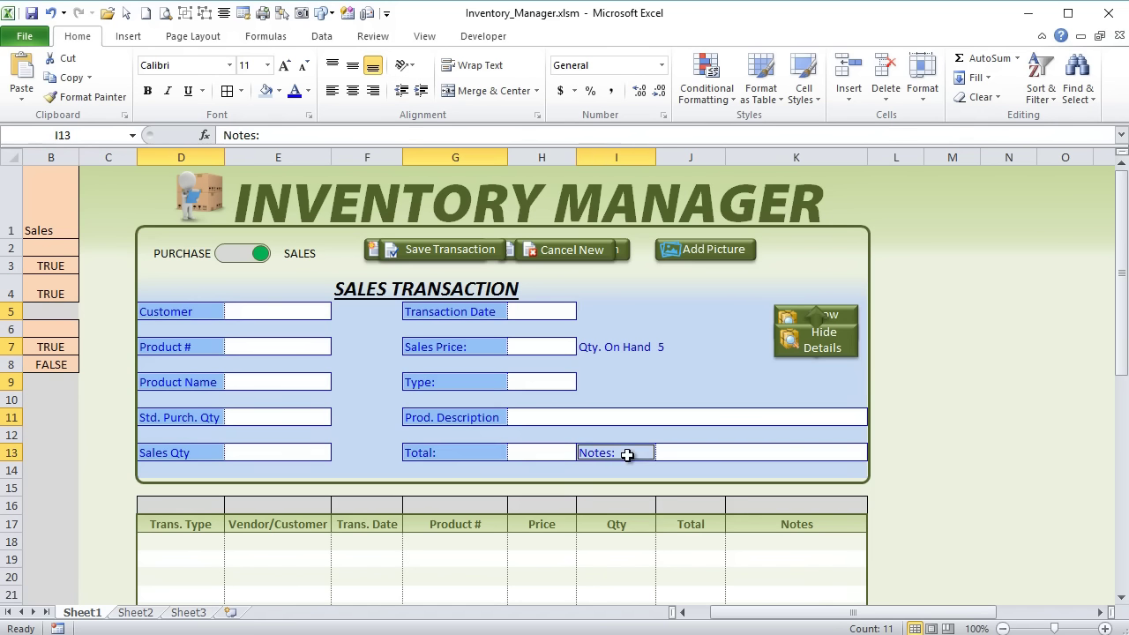
left_click(586, 349, "ctrl")
left_click(660, 348, "ctrl")
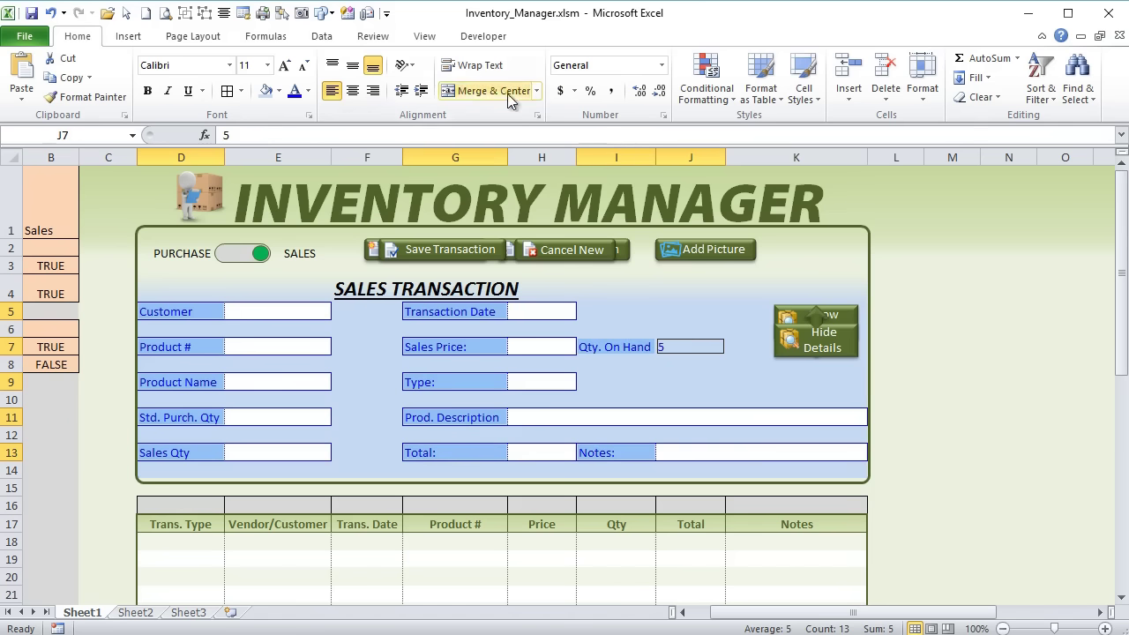
Create a conditional formatting rule for the selected labels that uses the formula =$B$1="Purchase".
left_click(699, 100)
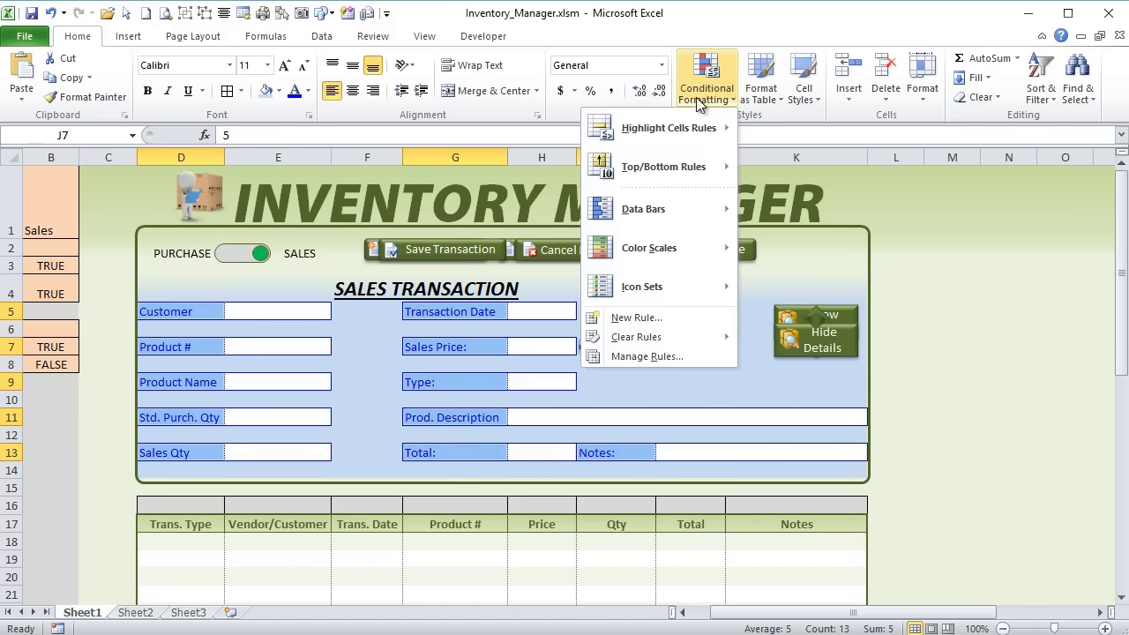
left_click(633, 323)
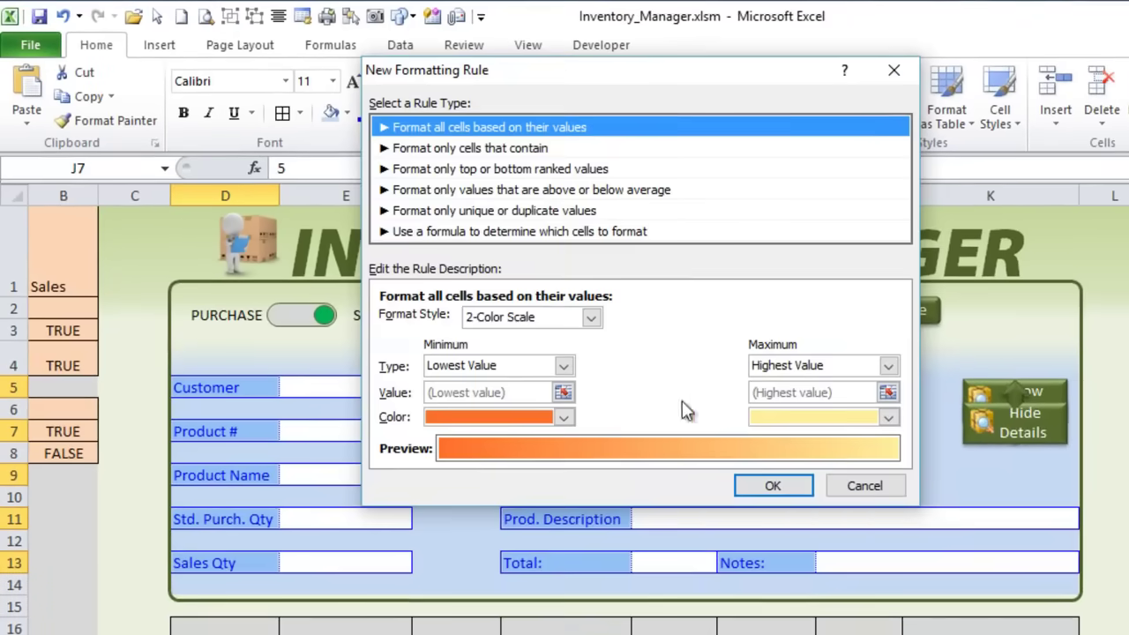
left_click(424, 231)
left_click(421, 320)
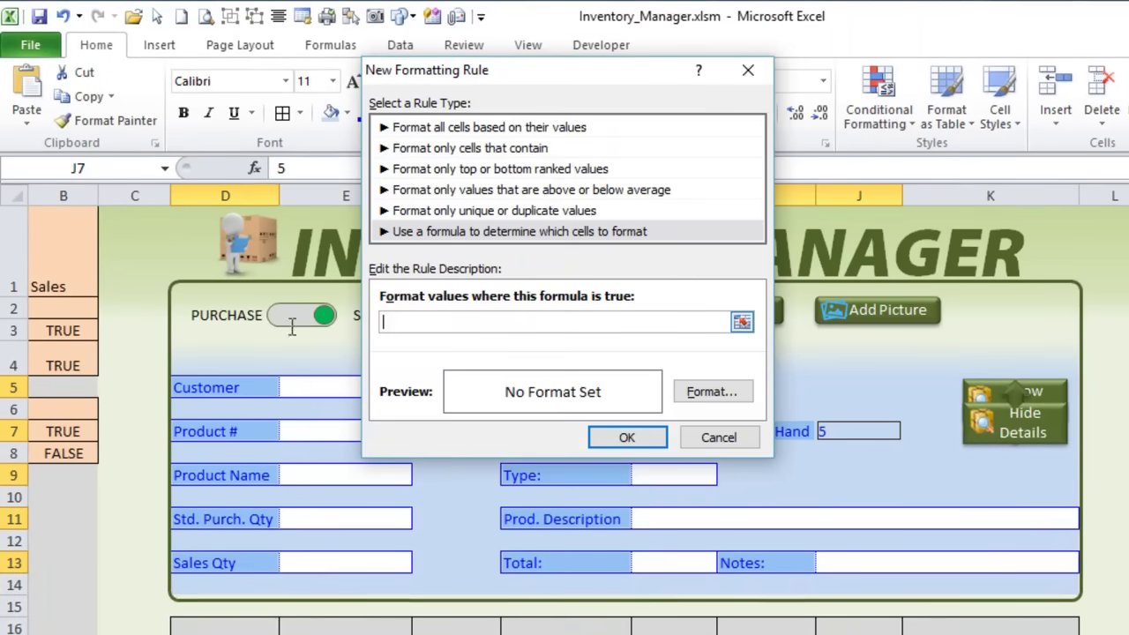
left_click(47, 272)
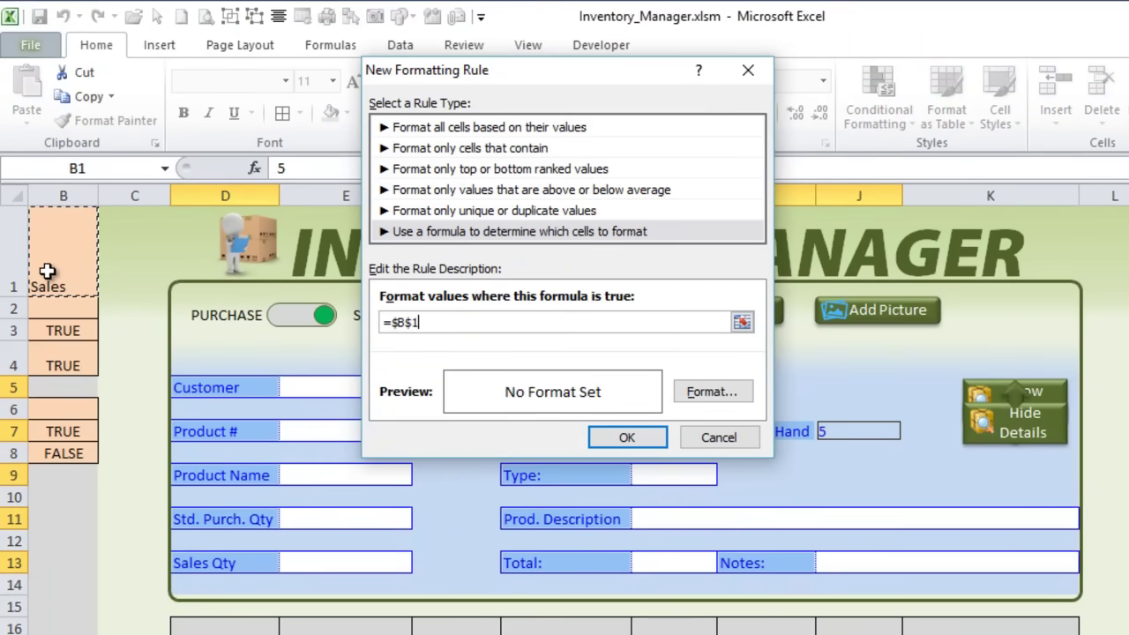
type("=\"Purchase")
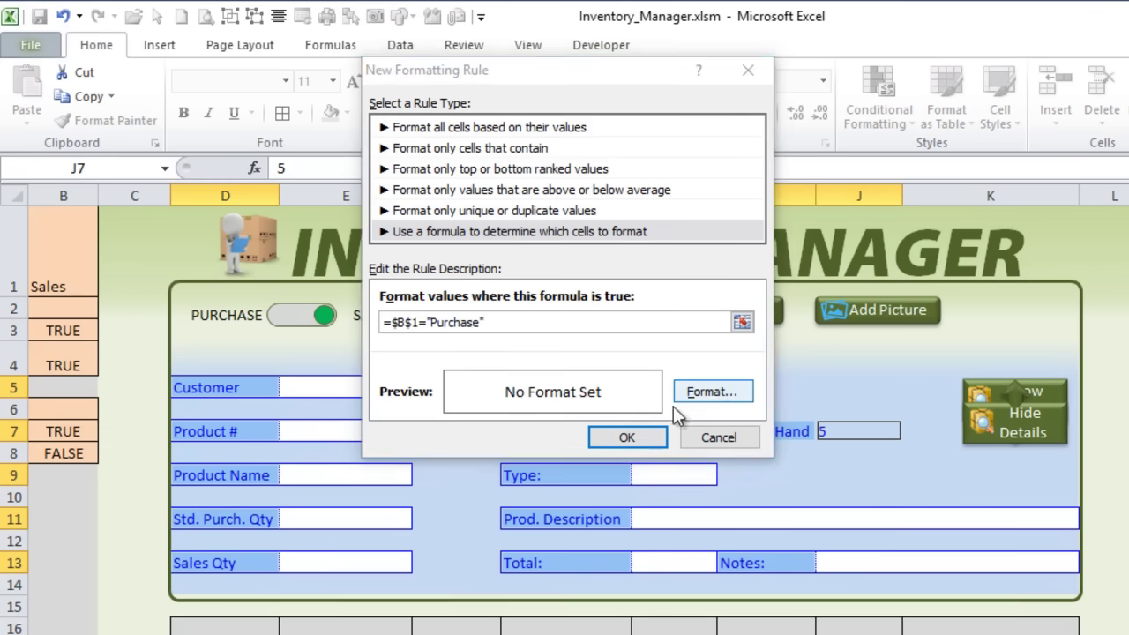
Give the rule a dark red font color and apply it to the label cells.
left_click(711, 392)
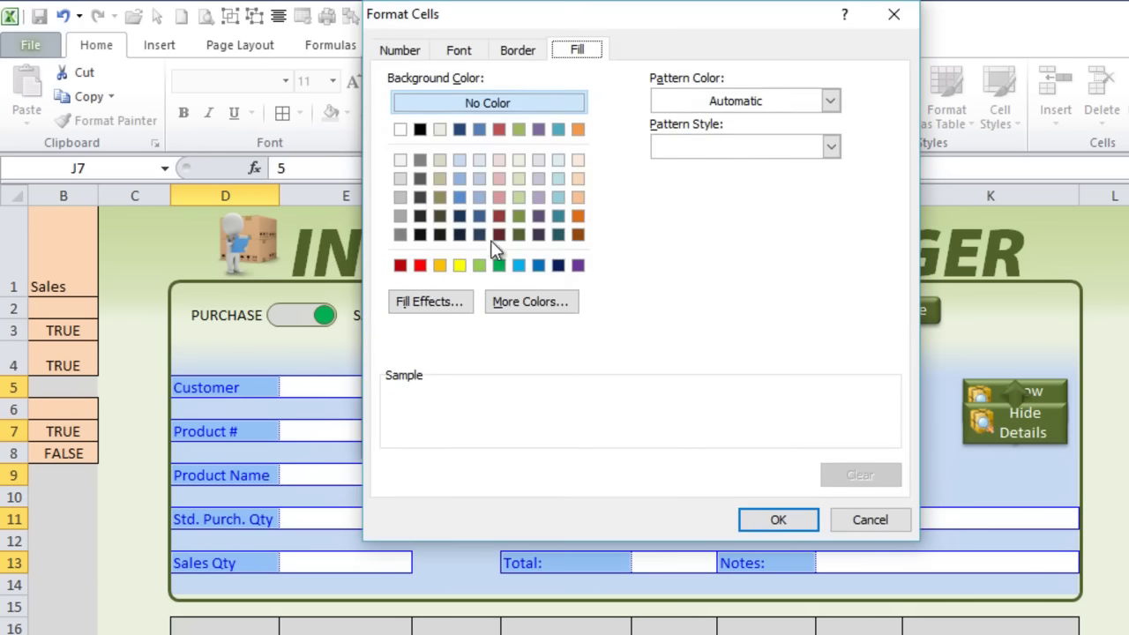
left_click(475, 51)
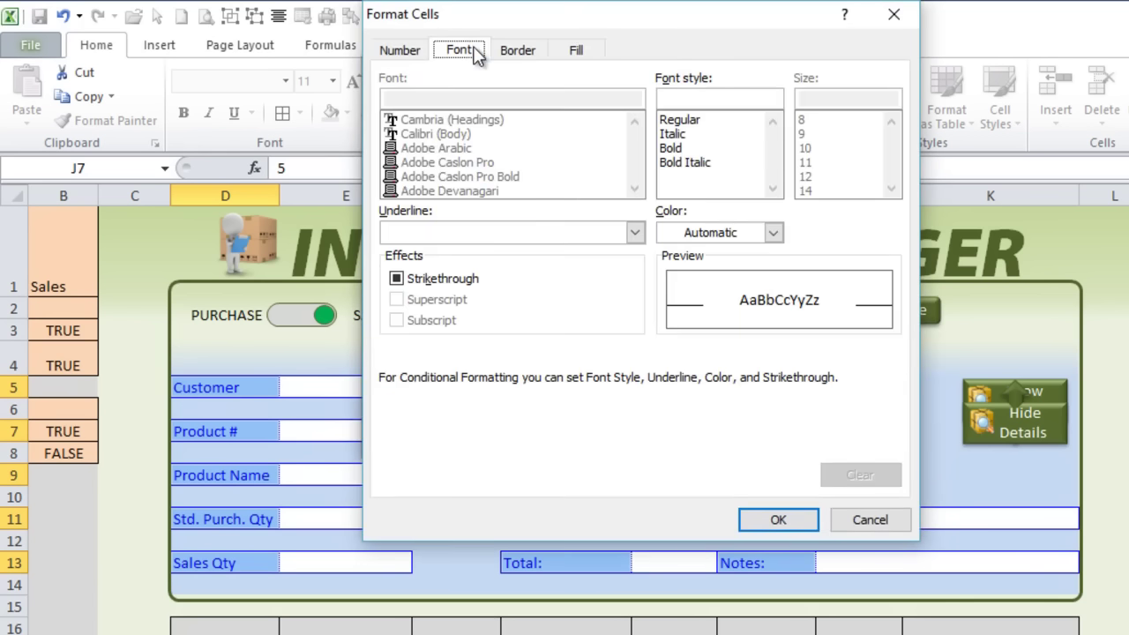
left_click(773, 233)
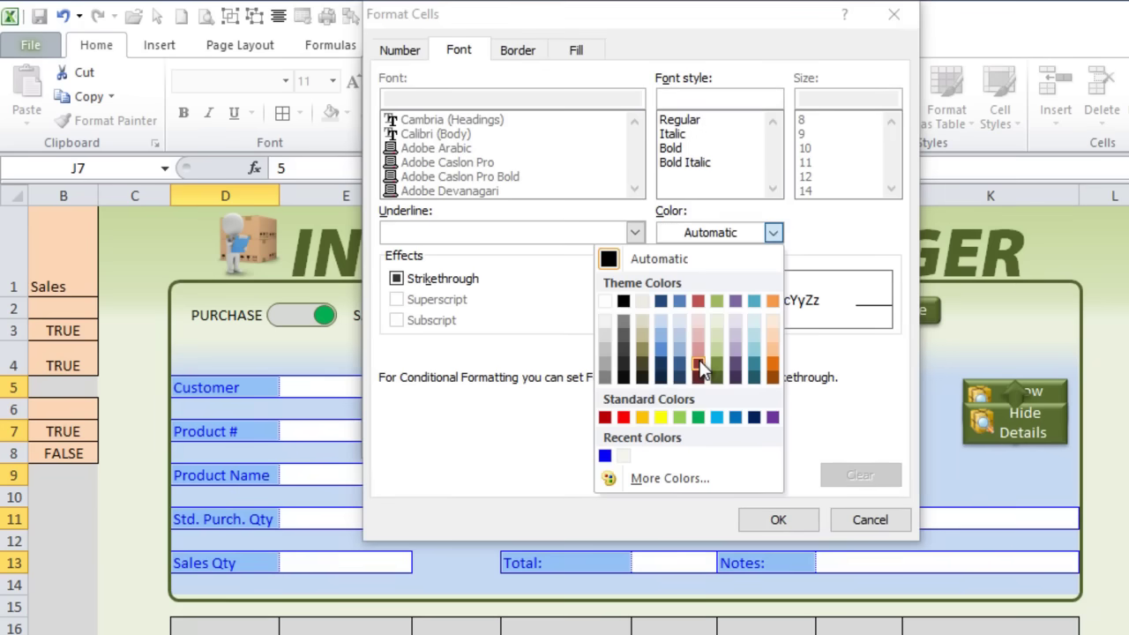
left_click(702, 369)
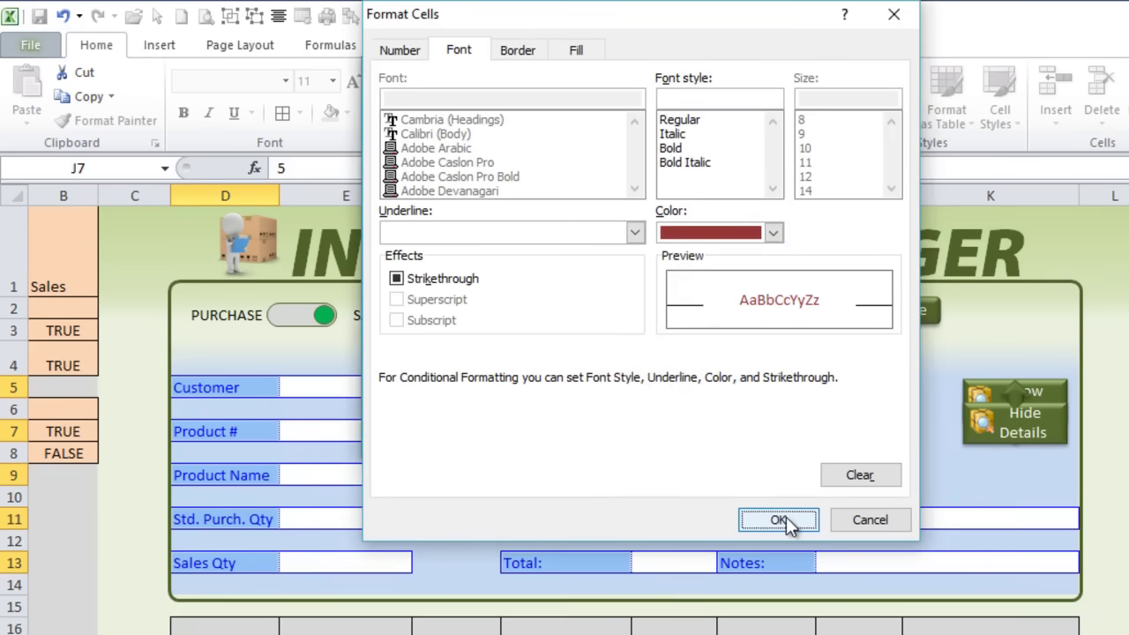
left_click(786, 518)
left_click(626, 438)
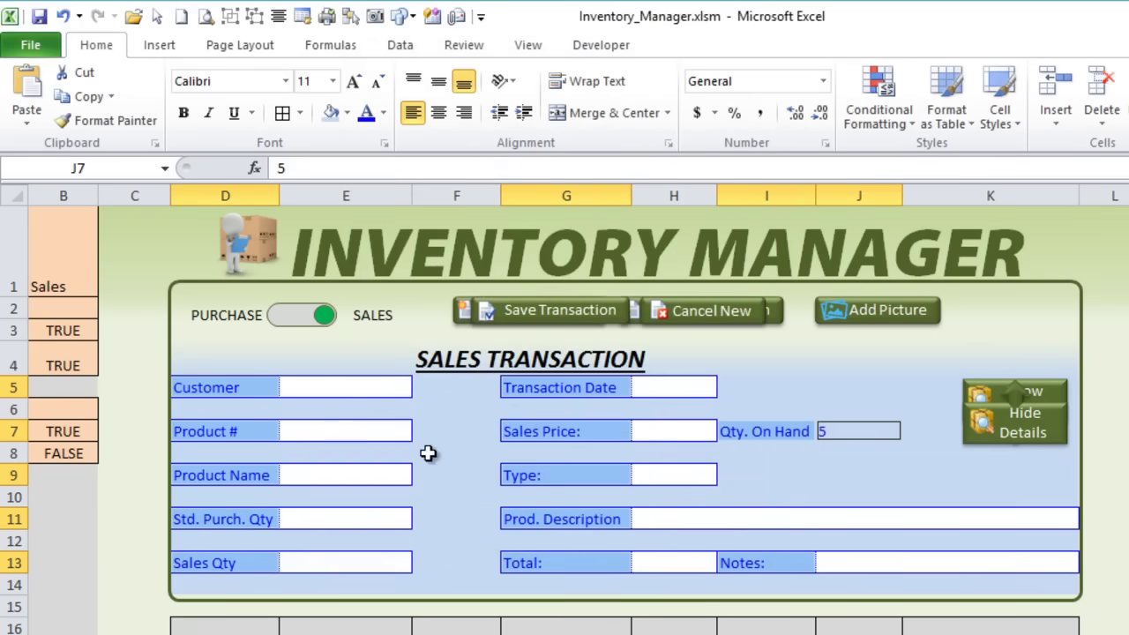
Test the label colors by switching the toggle between Purchase and Sales, ending on Purchase.
left_click(275, 318)
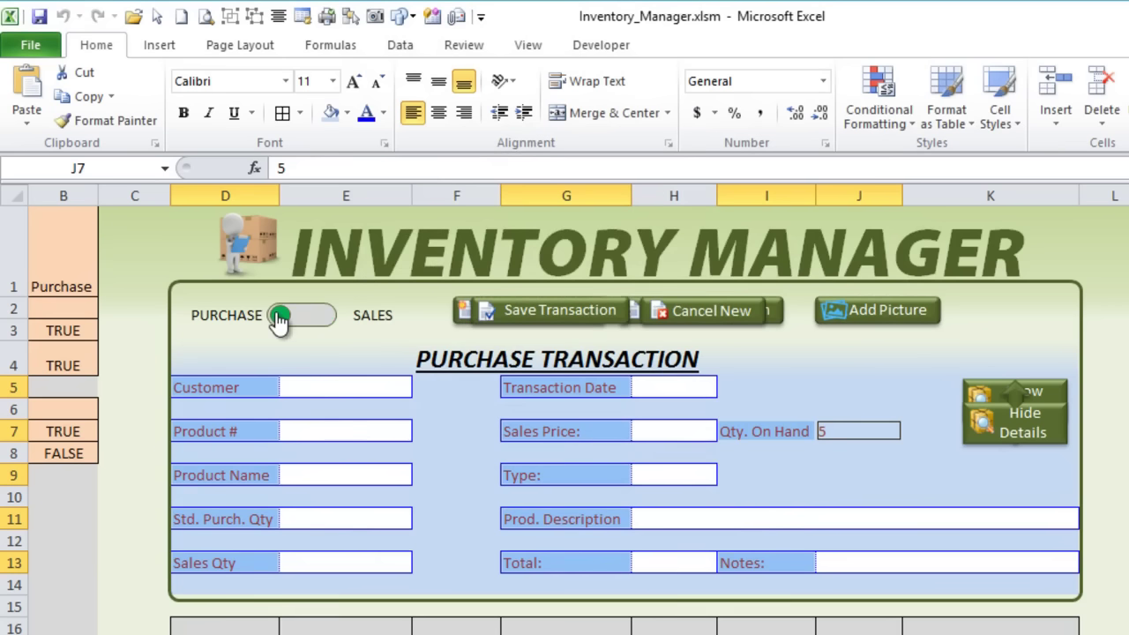
left_click(412, 404)
left_click(304, 319)
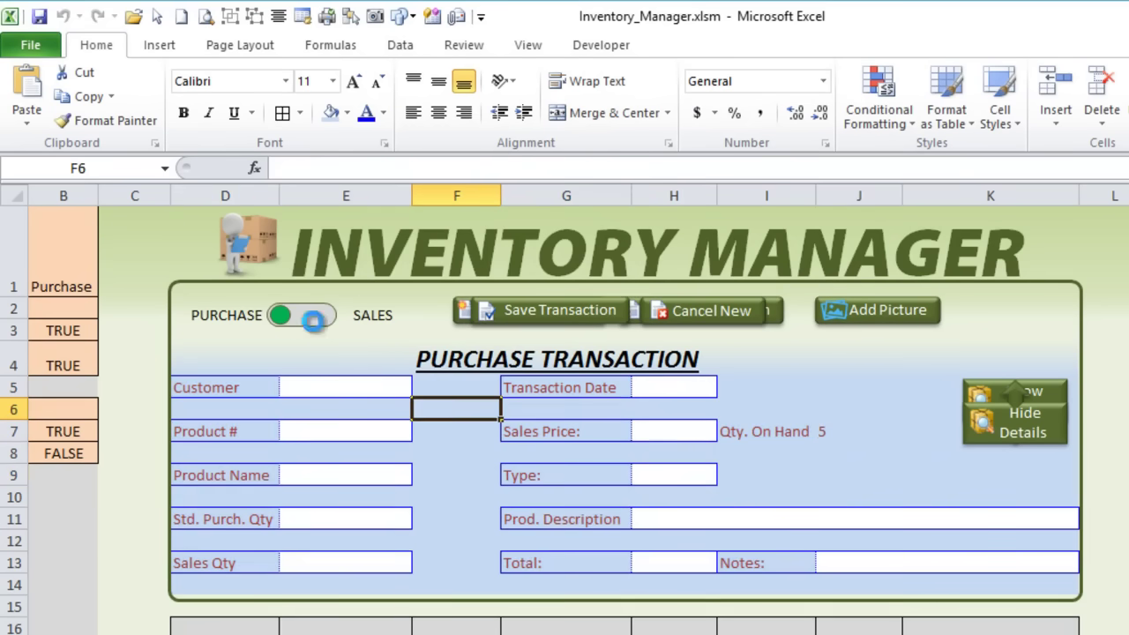
left_click(275, 325)
left_click(275, 325)
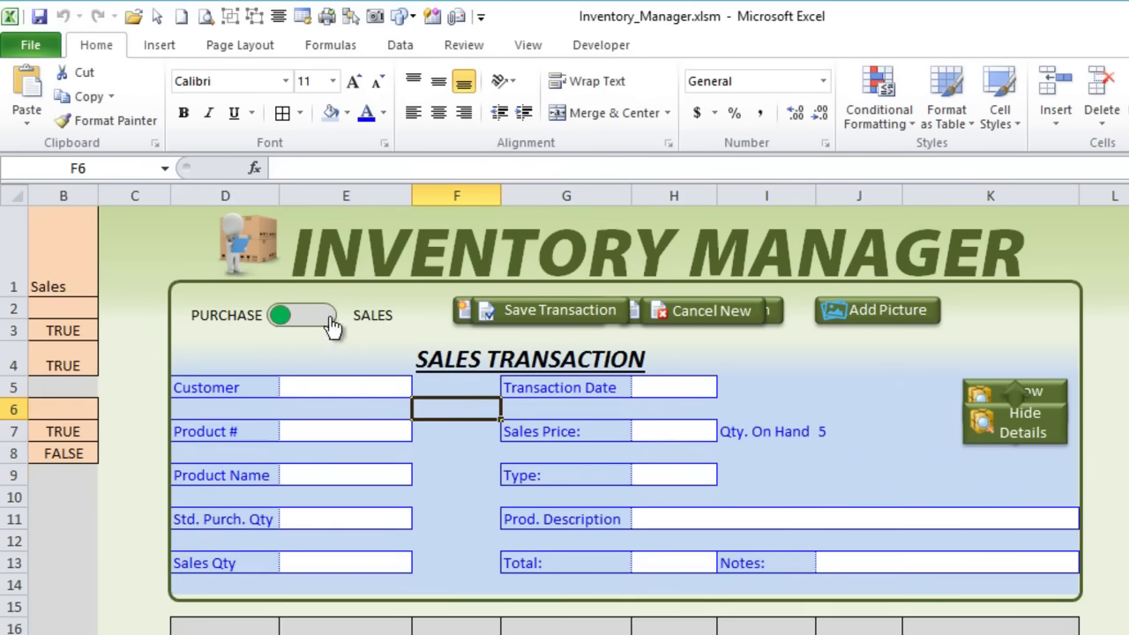
left_click(286, 322)
left_click(294, 322)
left_click(294, 322)
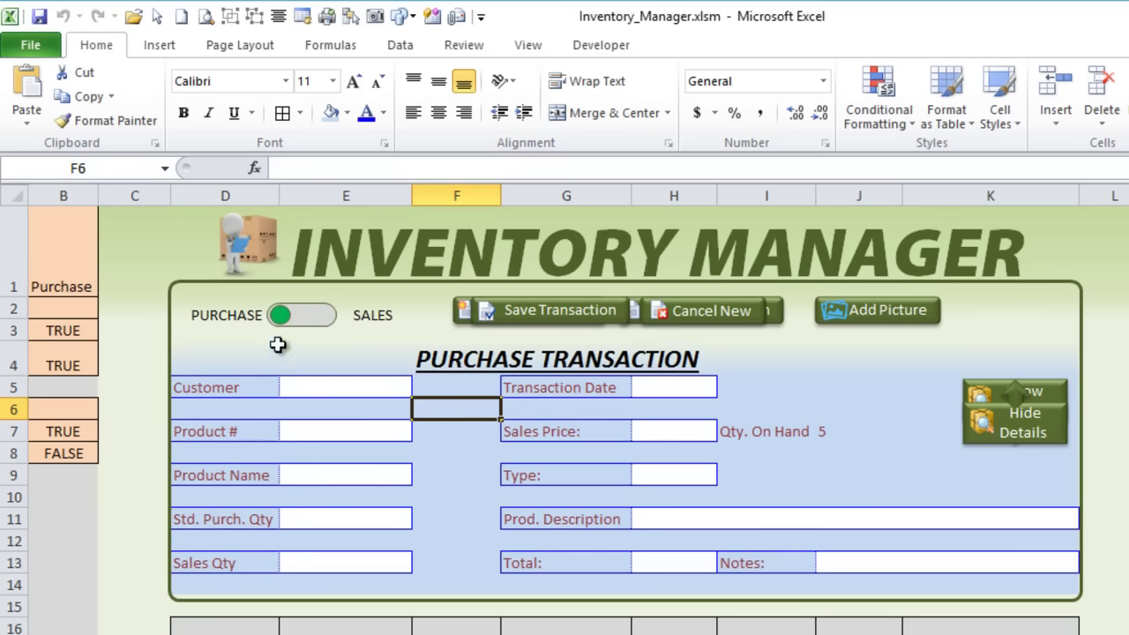
Select the form's outer background areas: D5:D14, column F beside the fields, I5:K10 and row 14.
left_click_drag(216, 358, 986, 371)
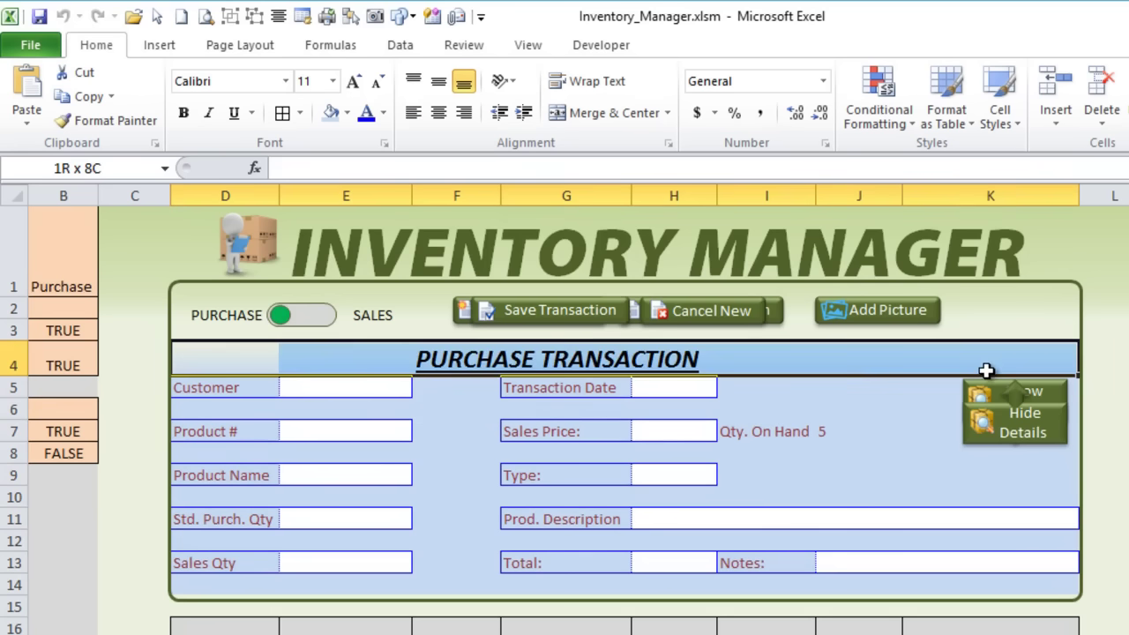
left_click_drag(257, 389, 240, 575)
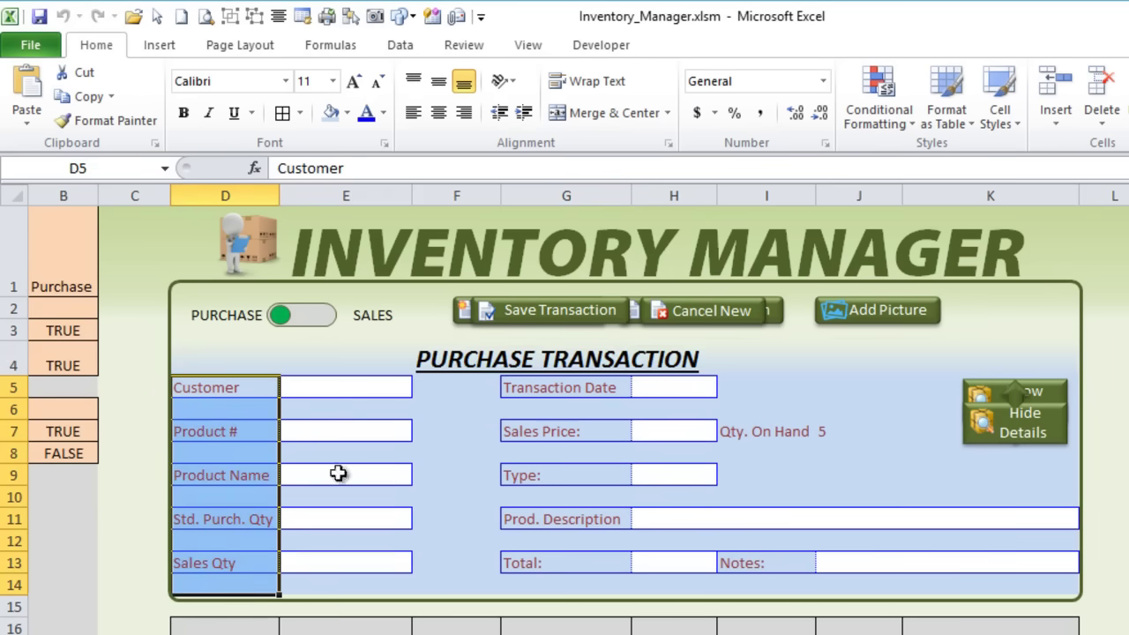
left_click_drag(433, 392, 418, 586)
left_click_drag(761, 385, 966, 494)
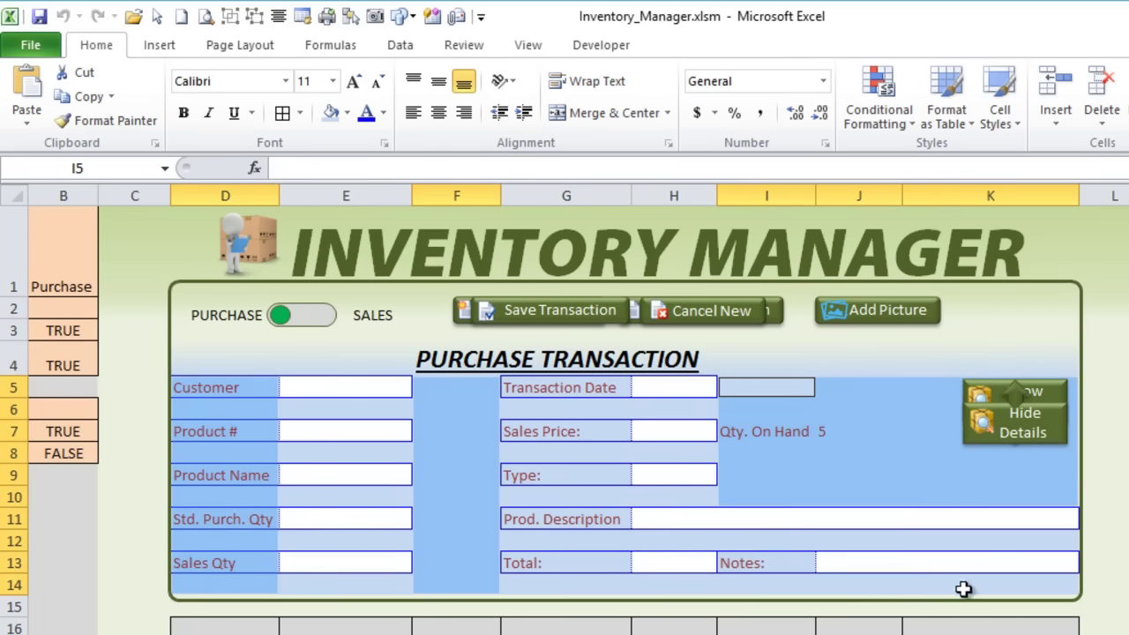
left_click(1000, 586)
left_click_drag(884, 586, 324, 577)
Add the spacer cells between the entry fields and the remaining label cells through Notes to the selection.
left_click(330, 538)
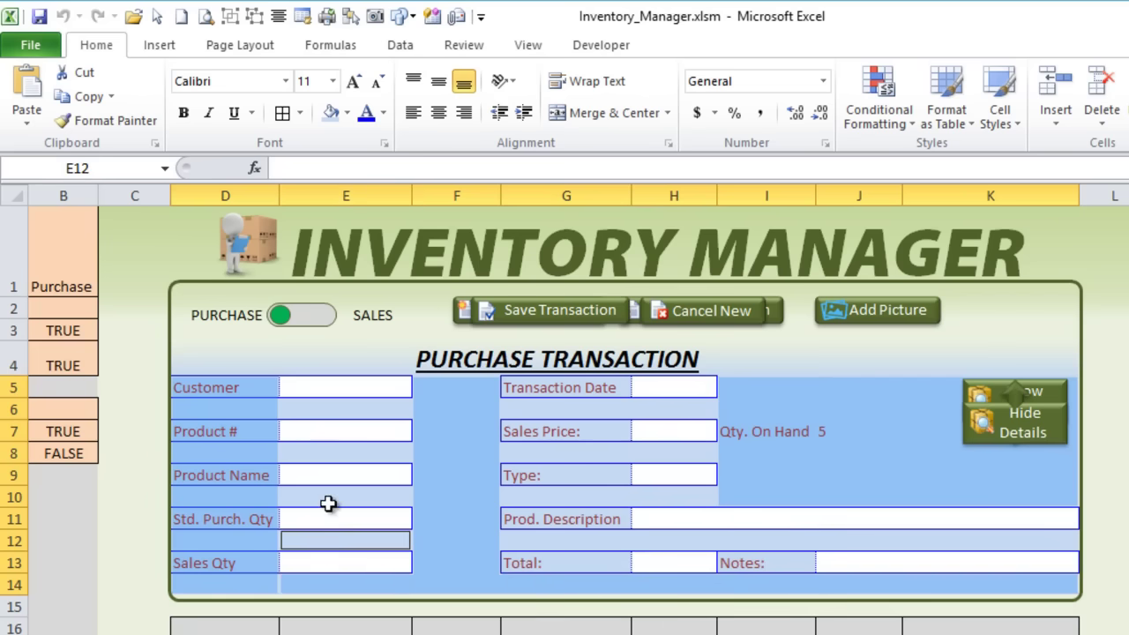
left_click(328, 496)
left_click(332, 453)
left_click(345, 408)
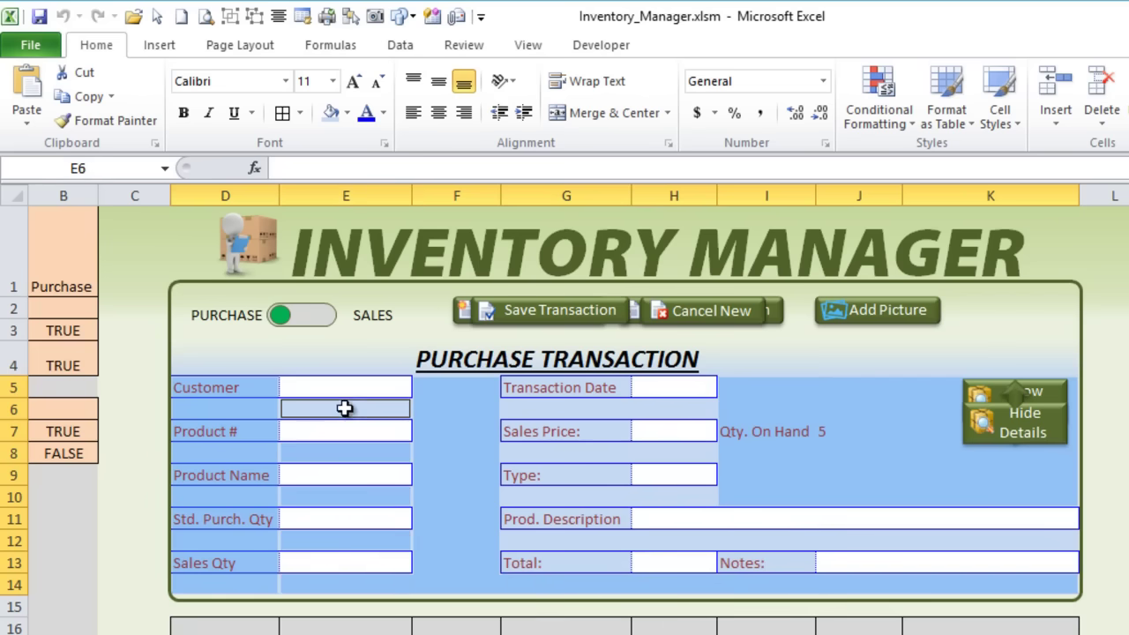
left_click_drag(585, 406, 618, 408)
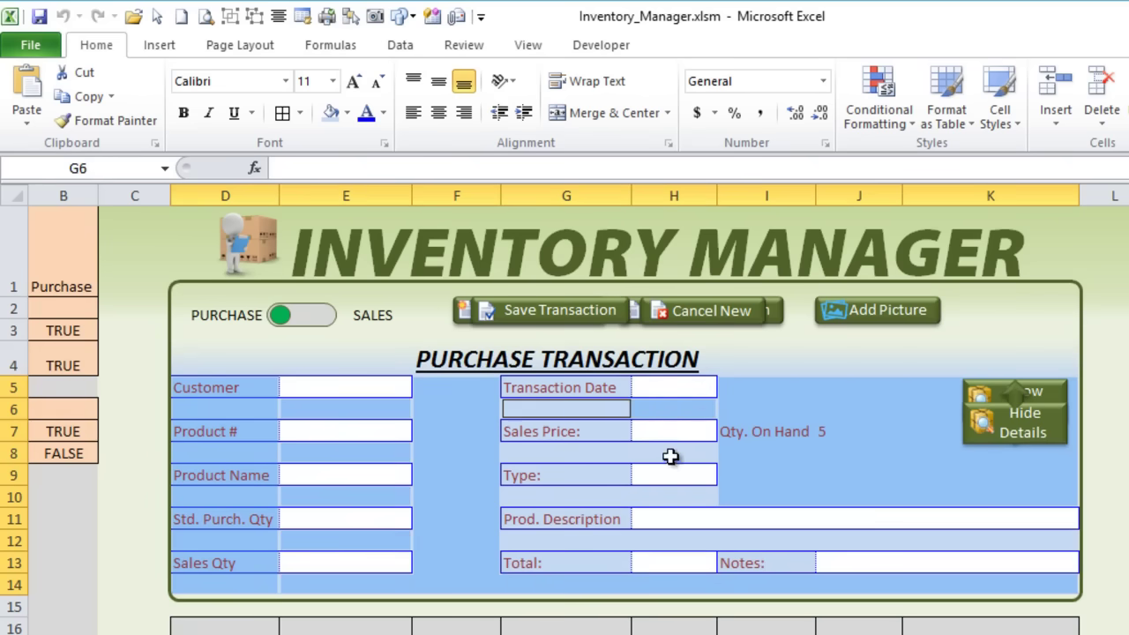
left_click_drag(682, 460, 657, 457)
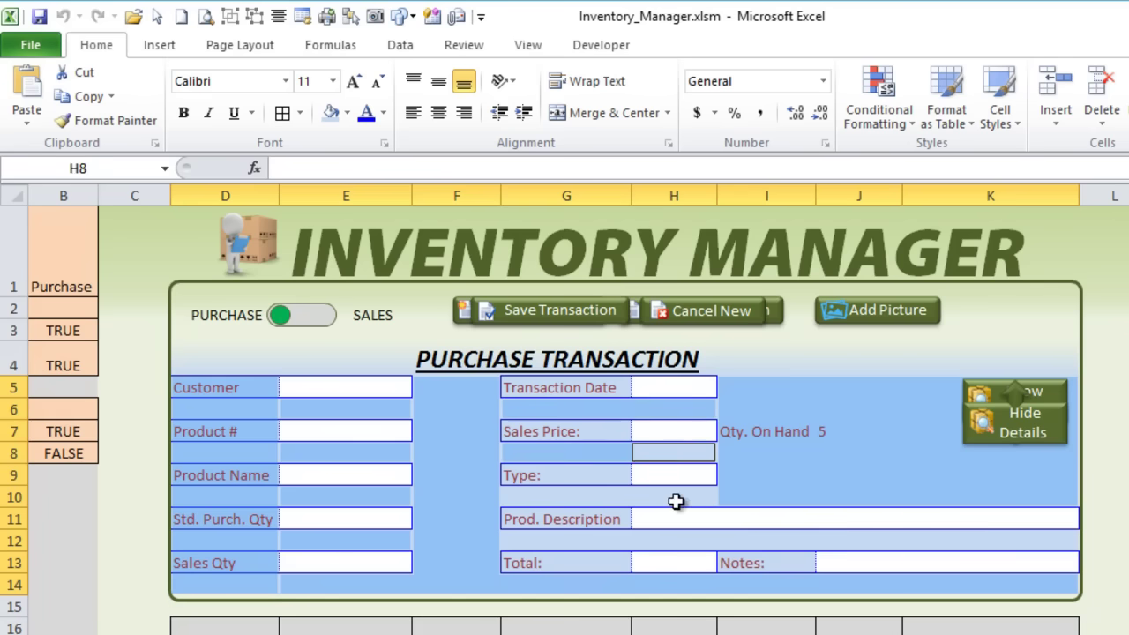
left_click_drag(676, 502, 585, 495)
left_click_drag(945, 542, 578, 561)
left_click(739, 566)
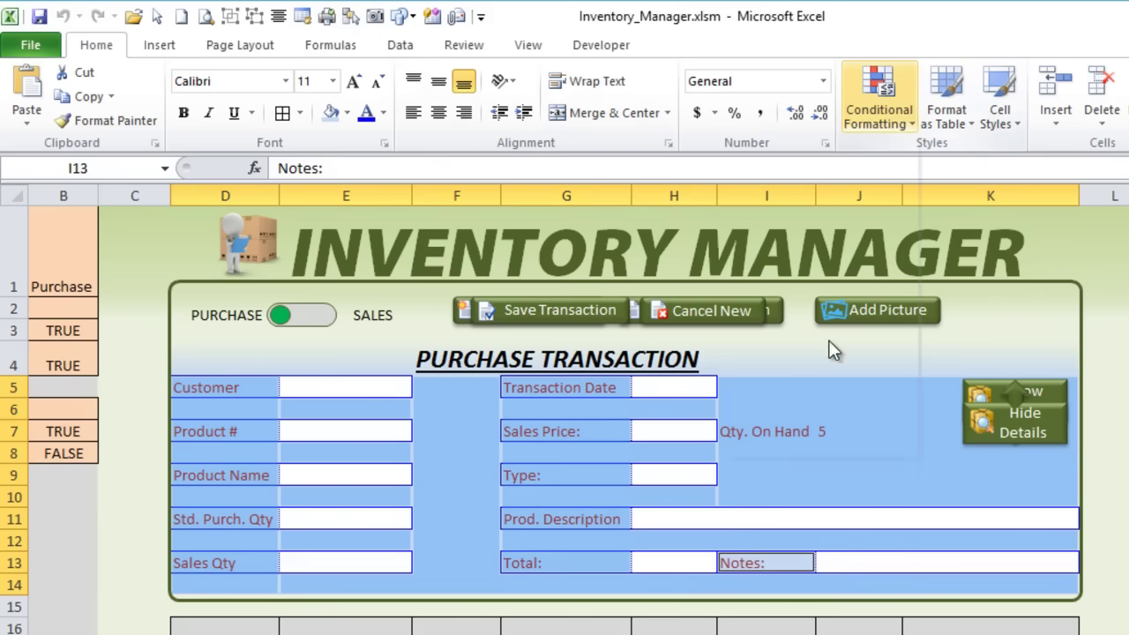
Start a formula-based conditional formatting rule for the selected background cells and give it a light red fill.
left_click(811, 397)
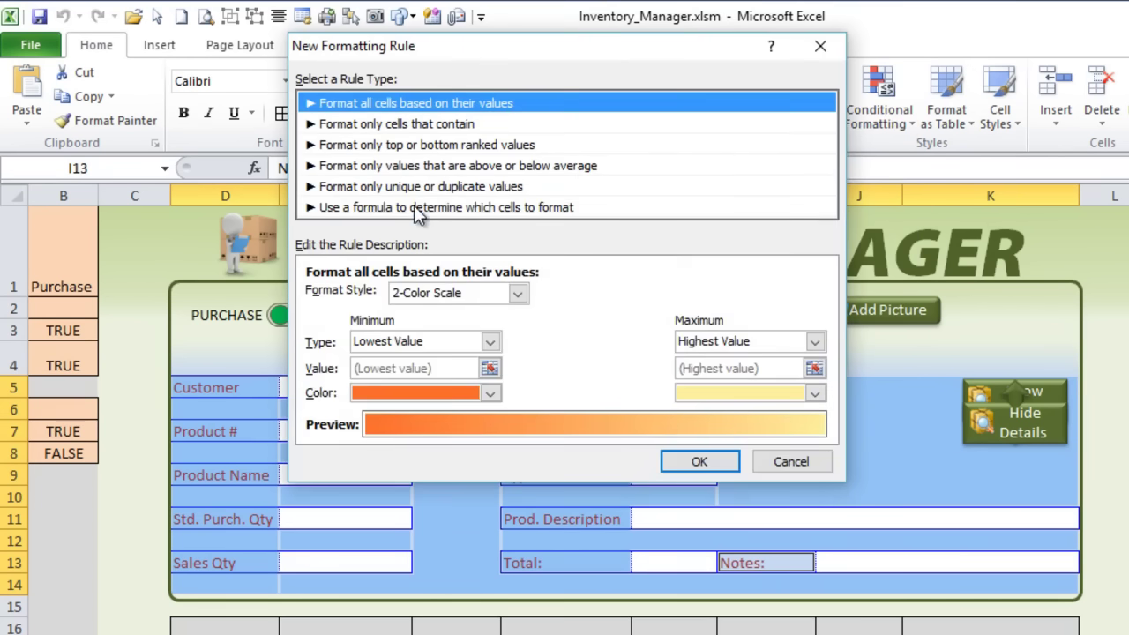
left_click(418, 212)
left_click(347, 300)
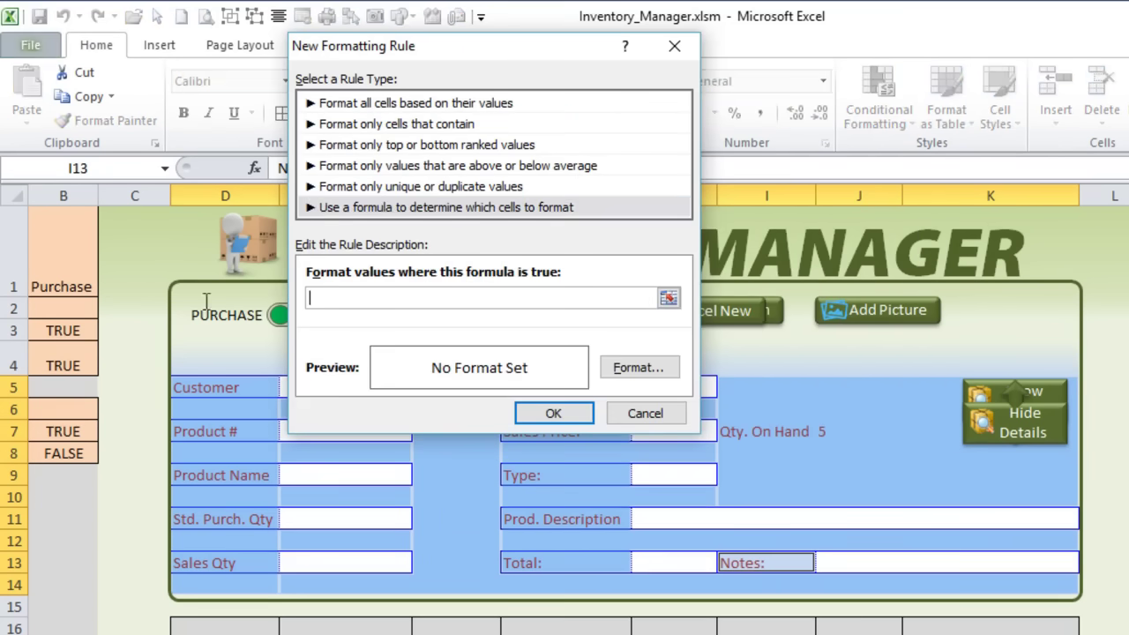
left_click(637, 368)
left_click(521, 50)
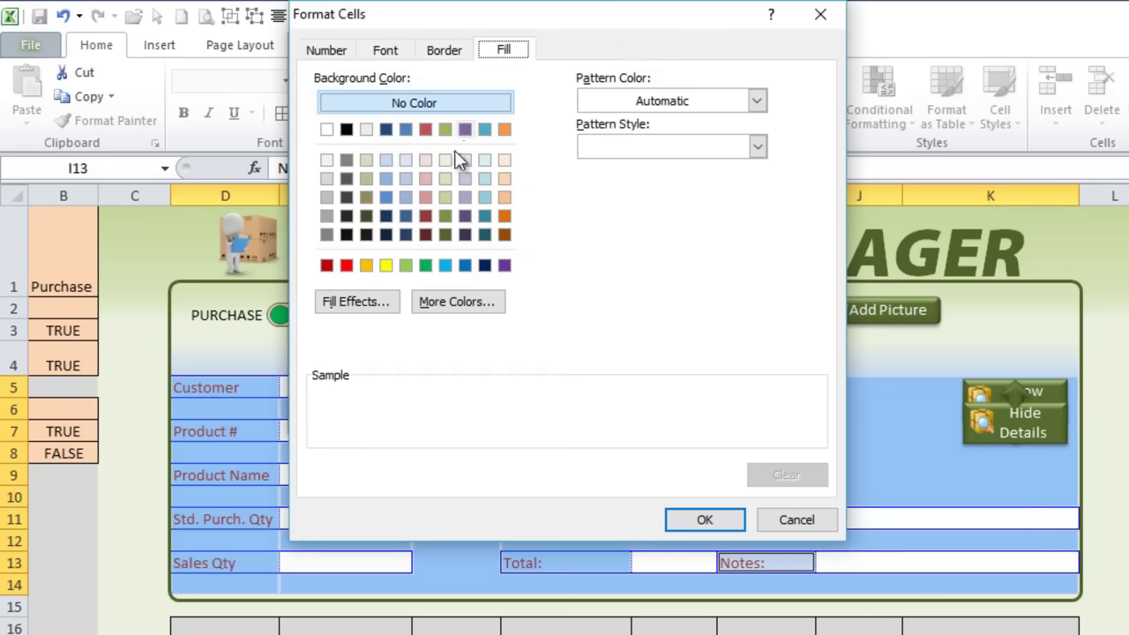
left_click(425, 160)
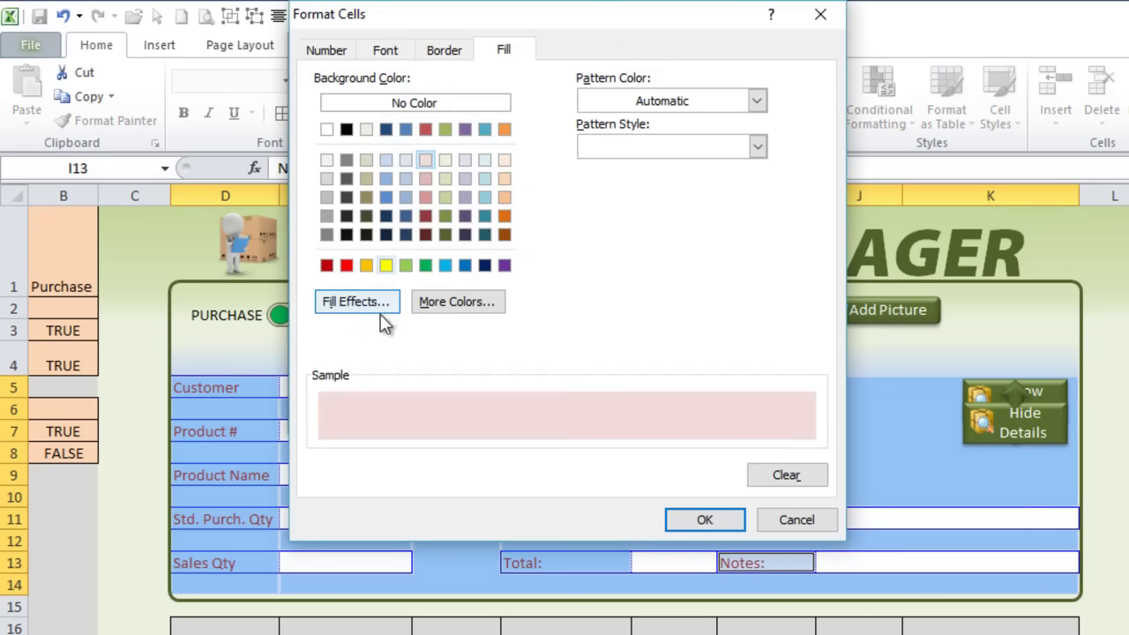
left_click(705, 520)
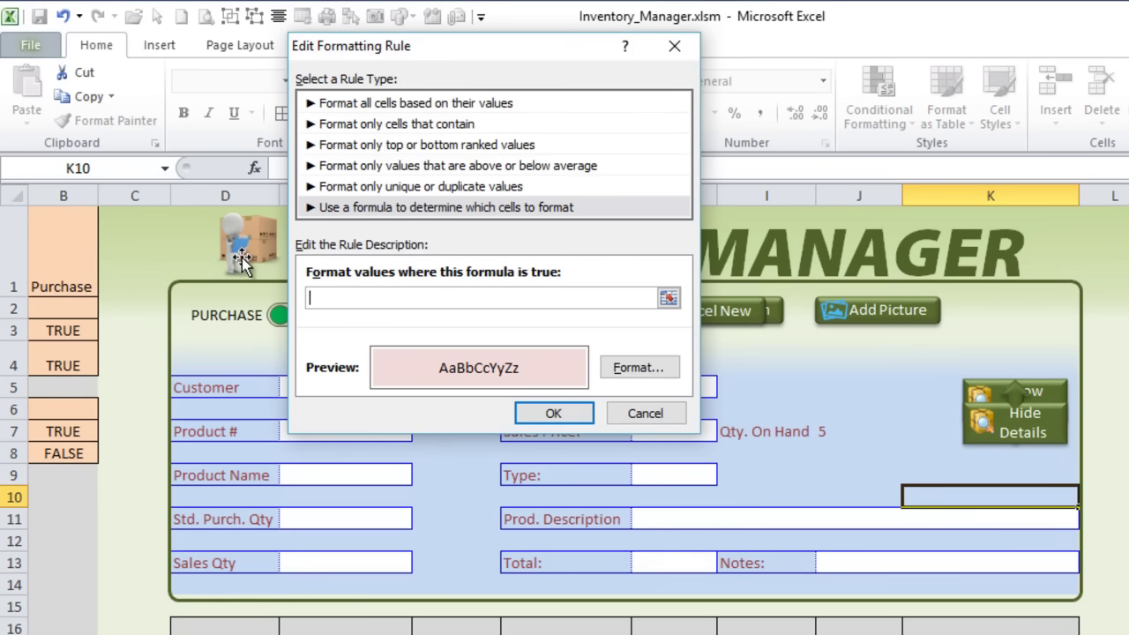
Complete the background rule with the formula =$B$1="Purchase" and apply it to the selected cells.
left_click(83, 260)
type("=")
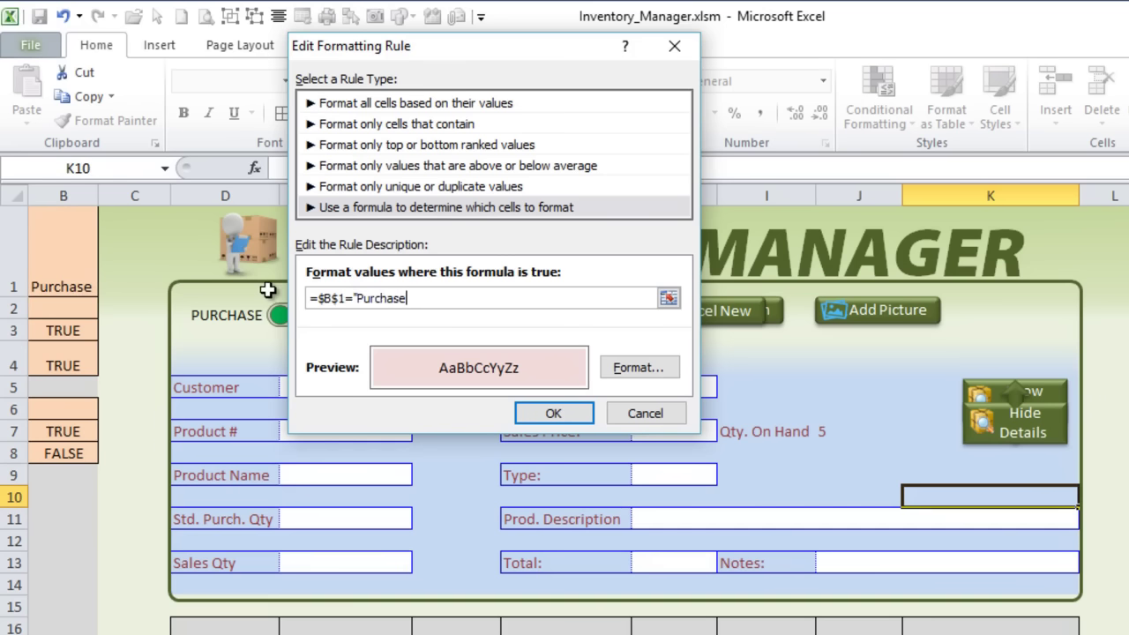
type("\"Purchase\"")
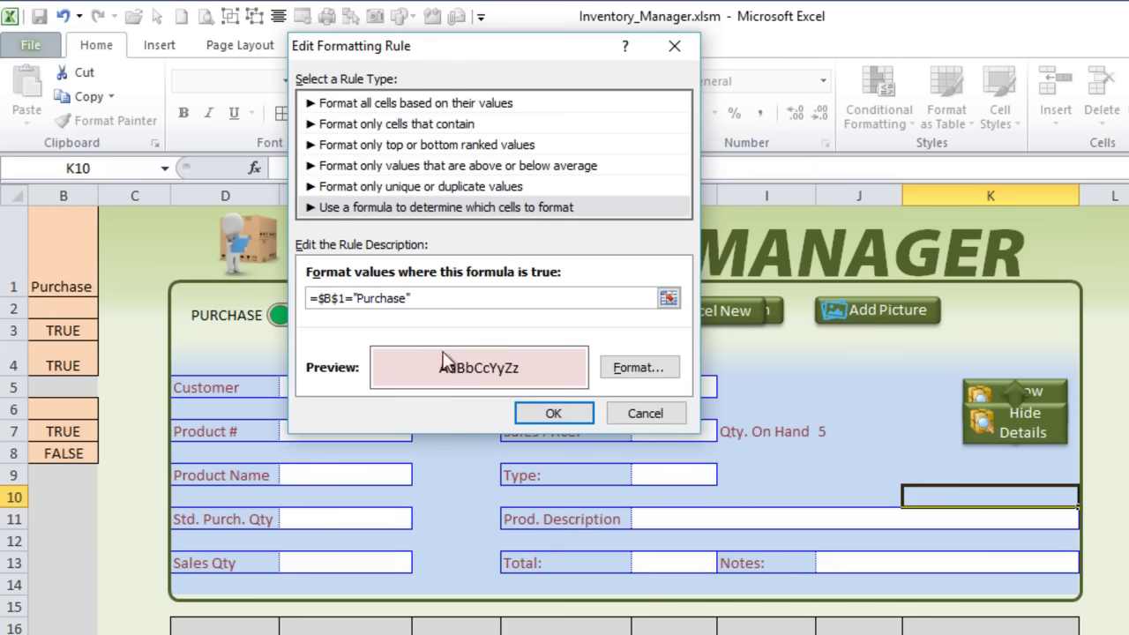
left_click(565, 415)
left_click(782, 378)
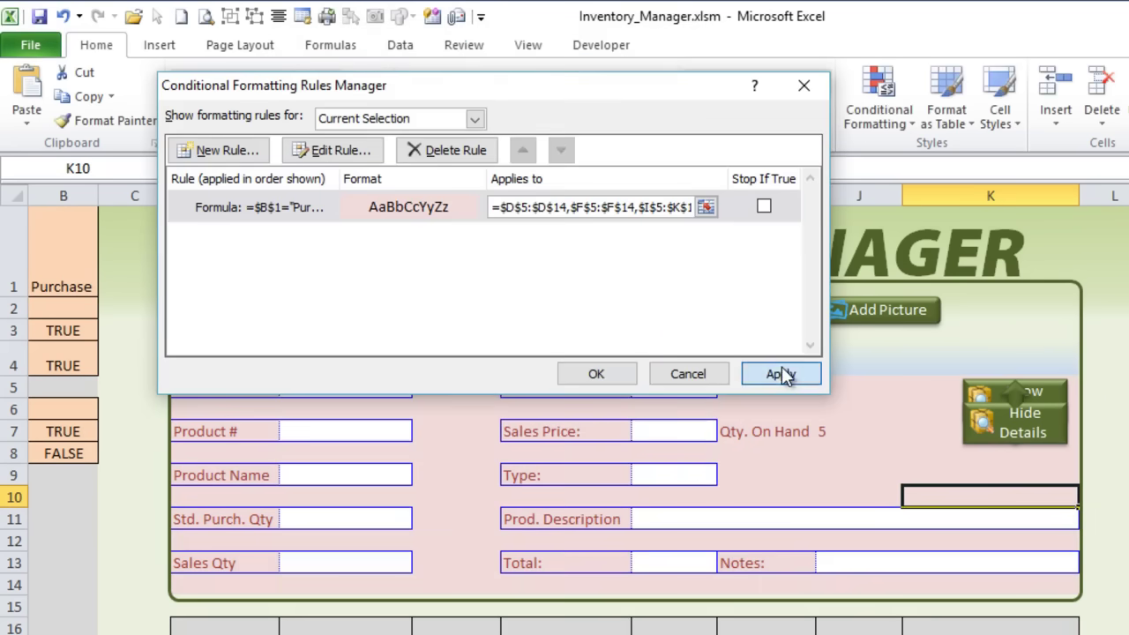
left_click(621, 374)
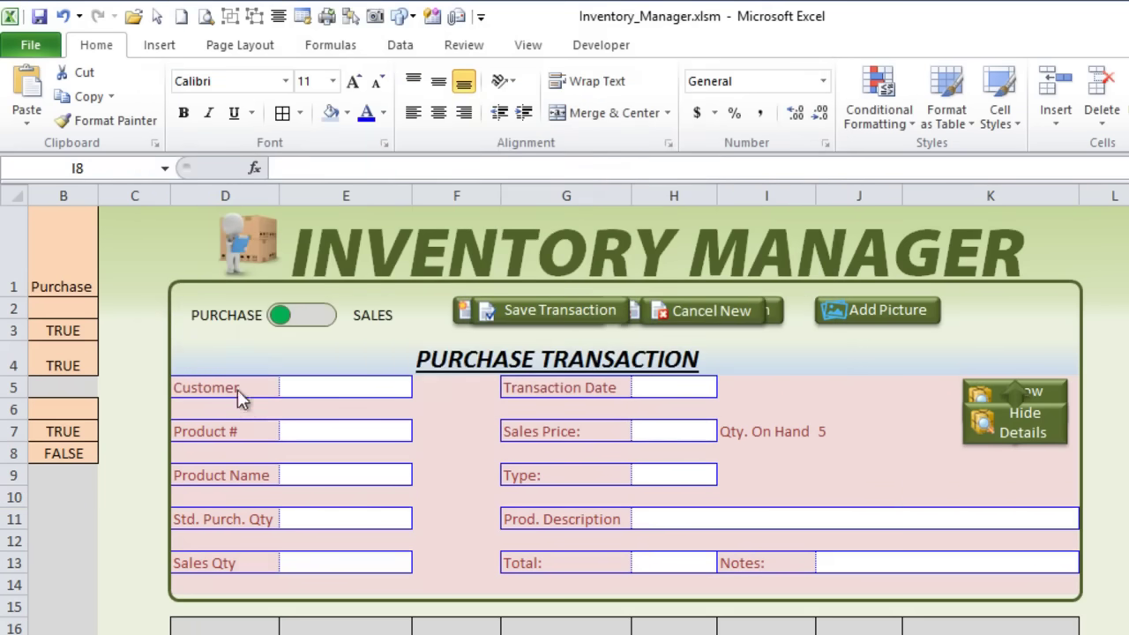
Start a formula-based conditional formatting rule for the title row cells D4:K4 using =$B$1="Purchase".
left_click_drag(201, 358, 986, 359)
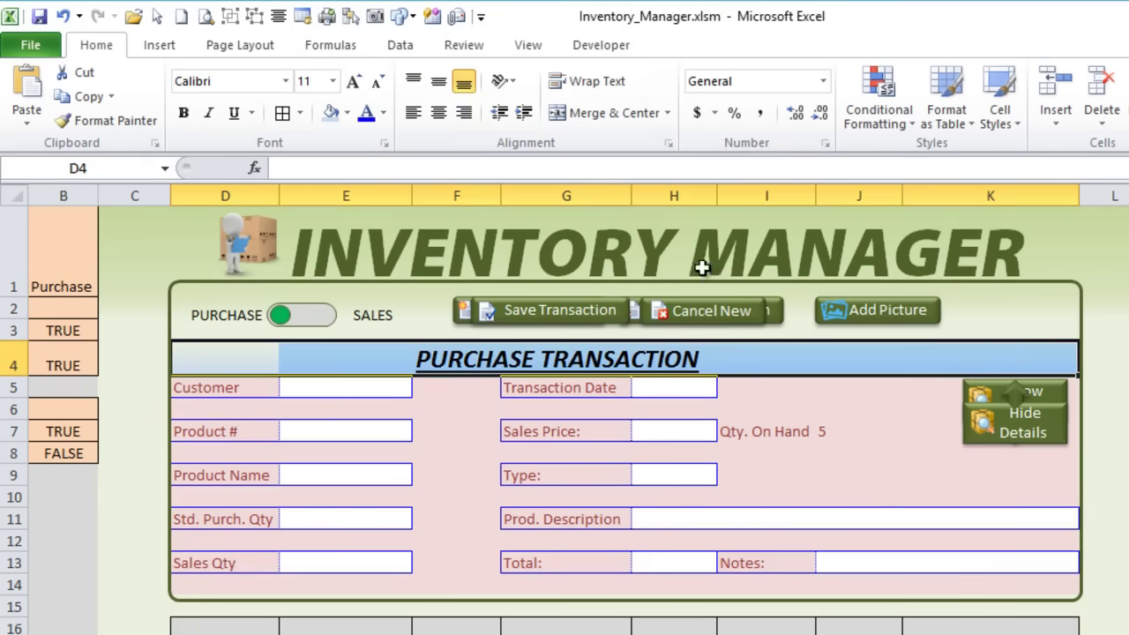
left_click(873, 115)
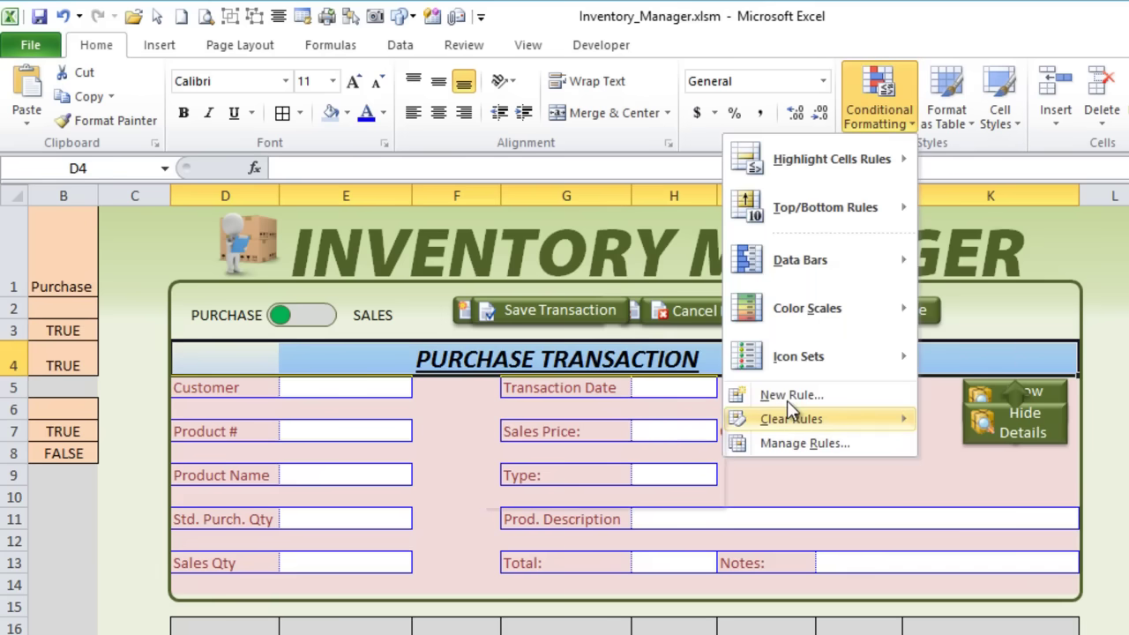
mouse_move(791, 404)
left_click(791, 395)
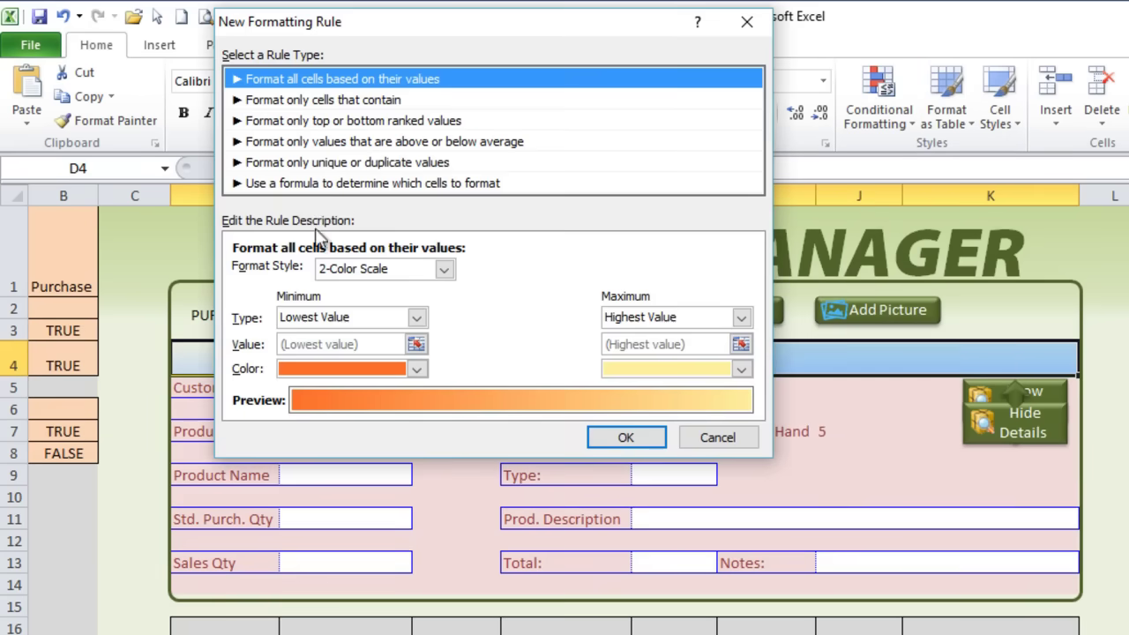
left_click(311, 183)
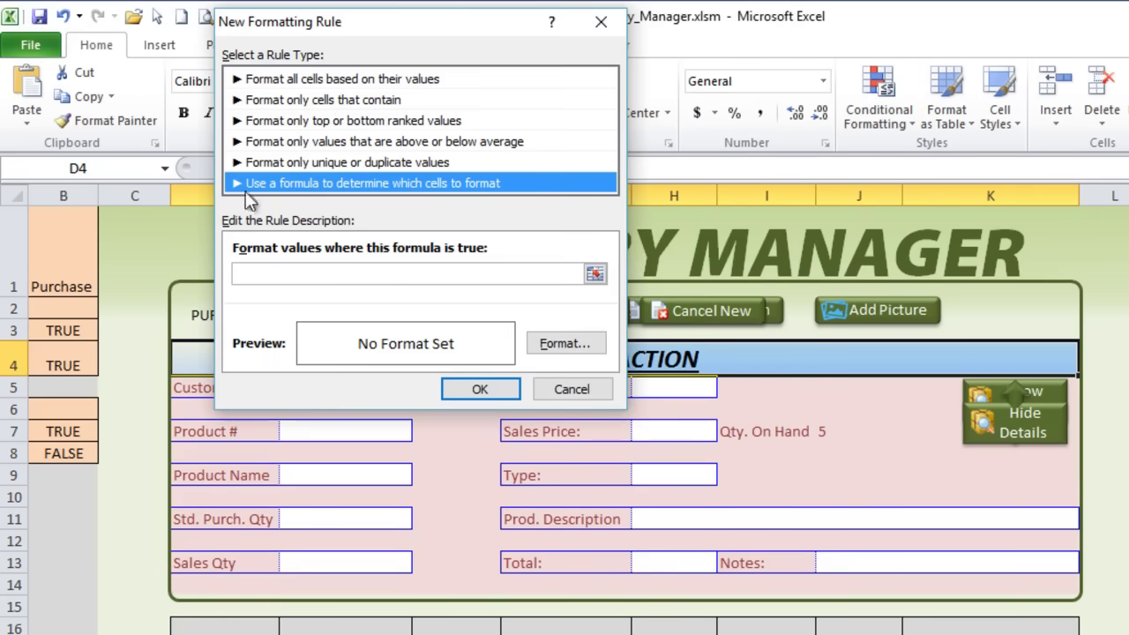
left_click(282, 275)
left_click(48, 265)
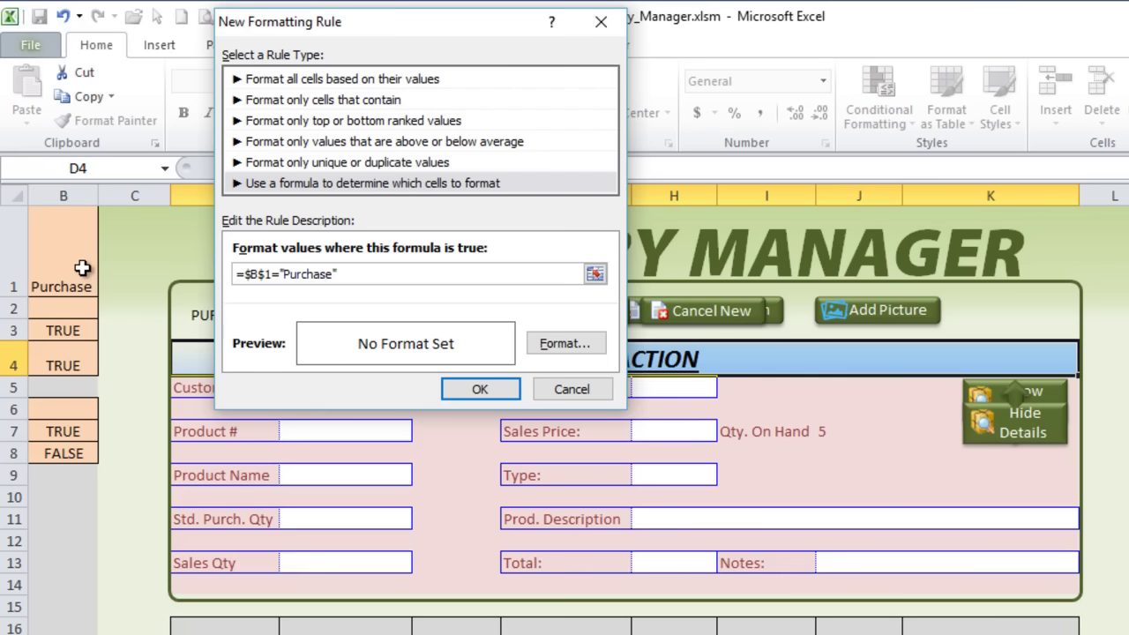
Give the title row rule a horizontal two-color gradient fill from light olive green to light red, and save the rule.
left_click(541, 344)
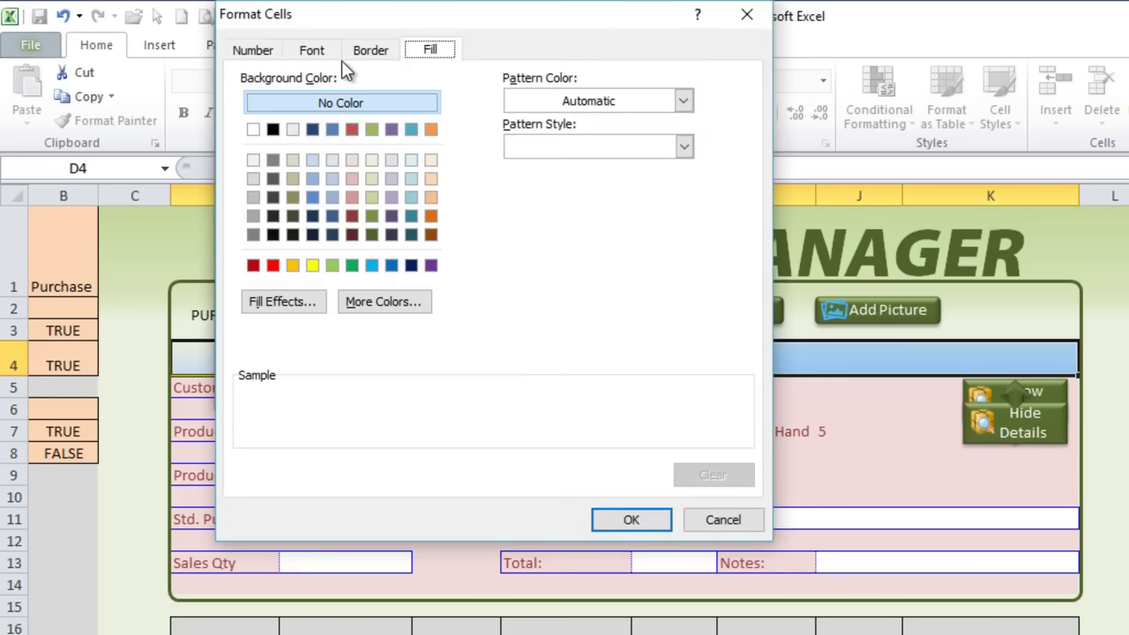
left_click(274, 314)
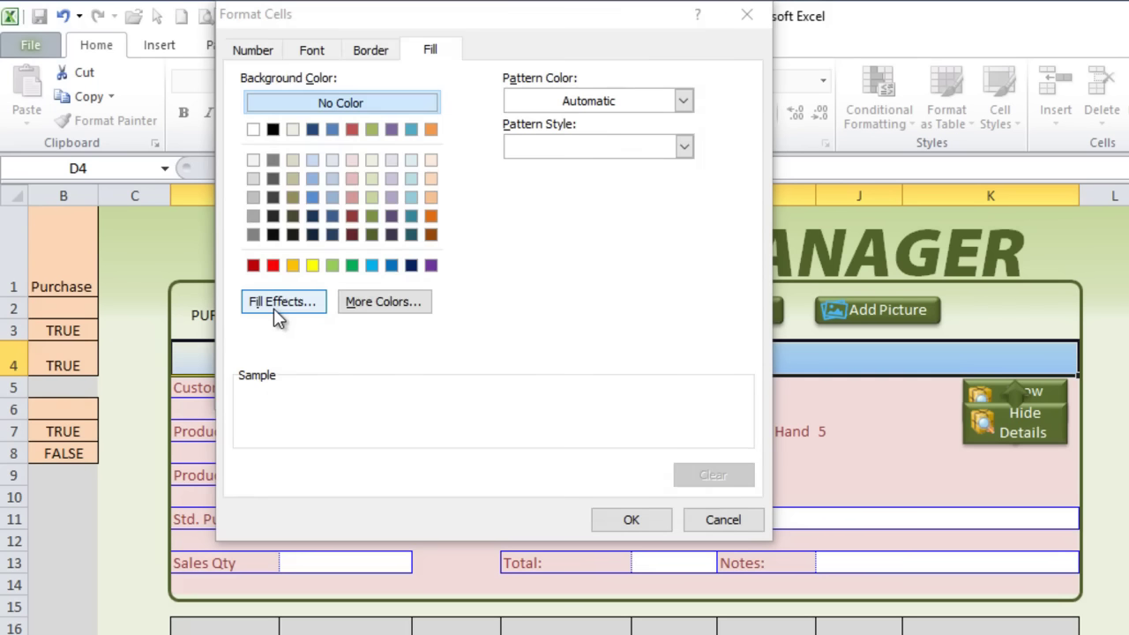
left_click(558, 121)
left_click(558, 122)
left_click(558, 122)
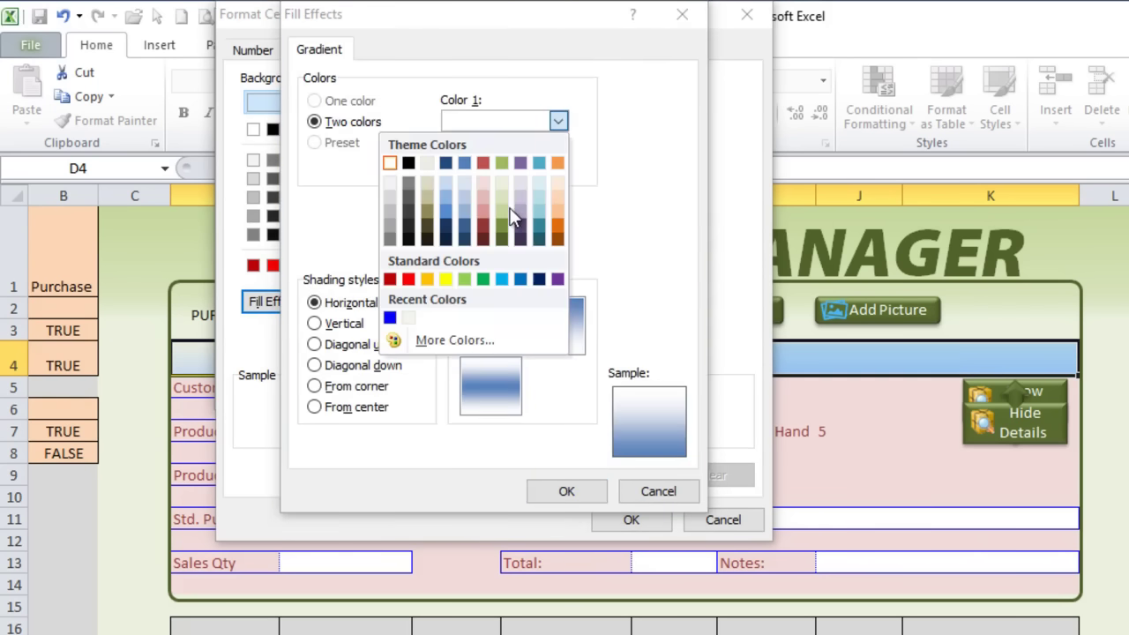
left_click(504, 182)
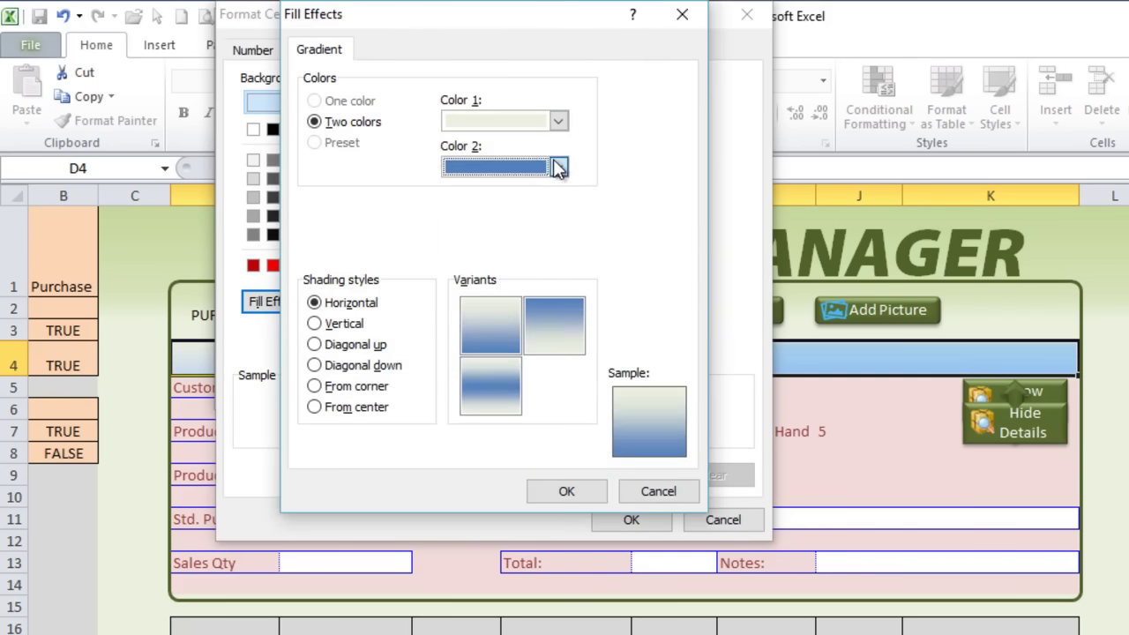
left_click(559, 168)
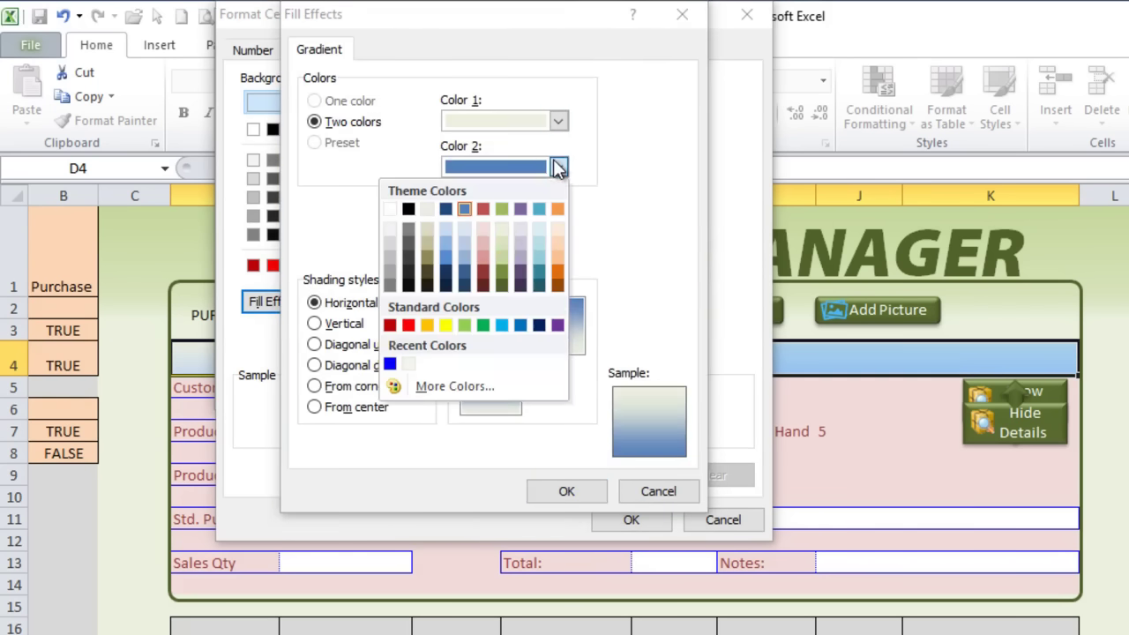
left_click(488, 225)
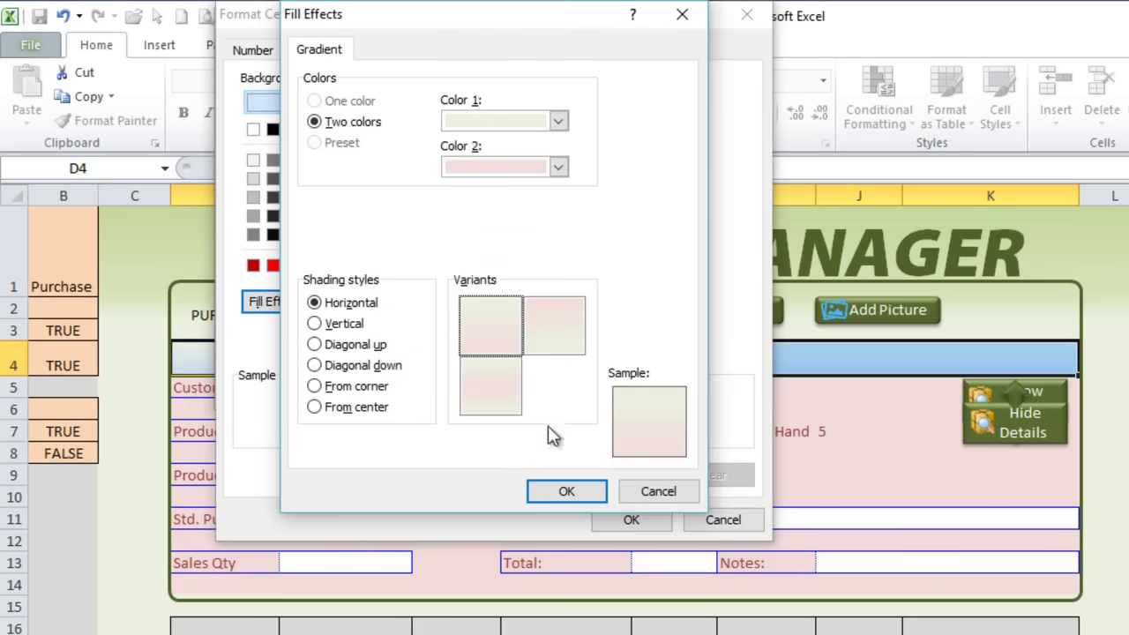
left_click(583, 501)
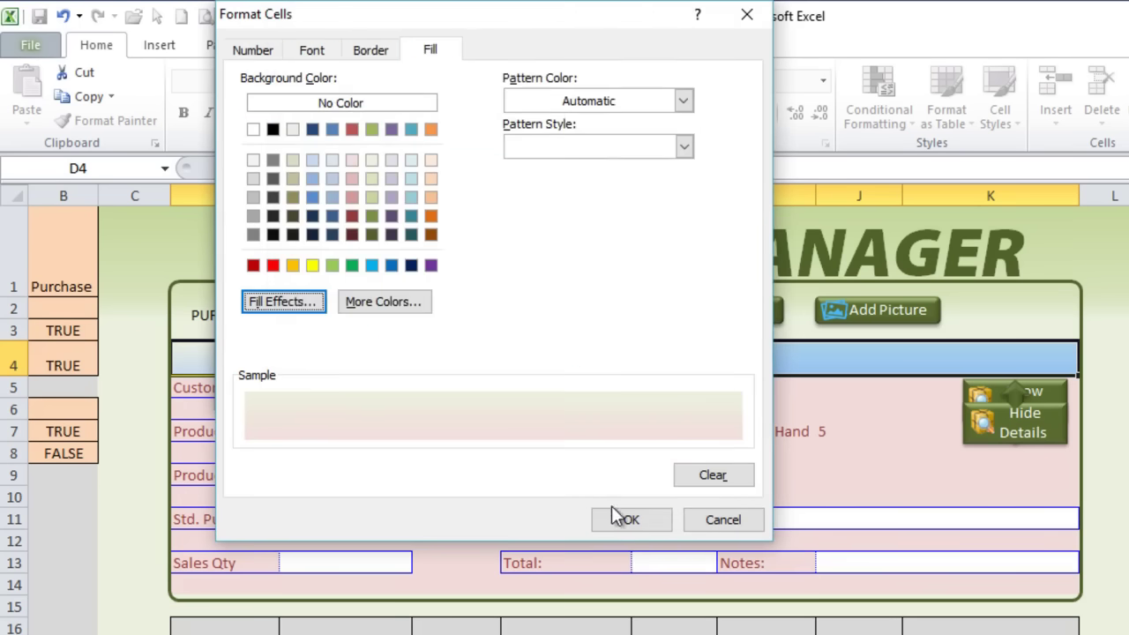
left_click(617, 523)
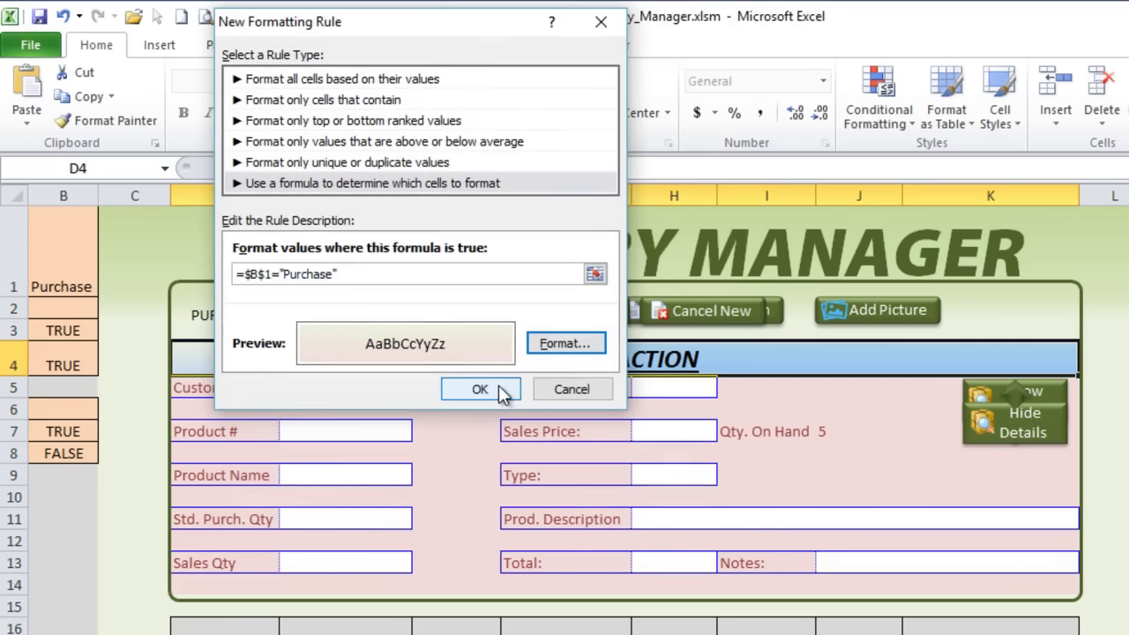
left_click(497, 390)
left_click(464, 426)
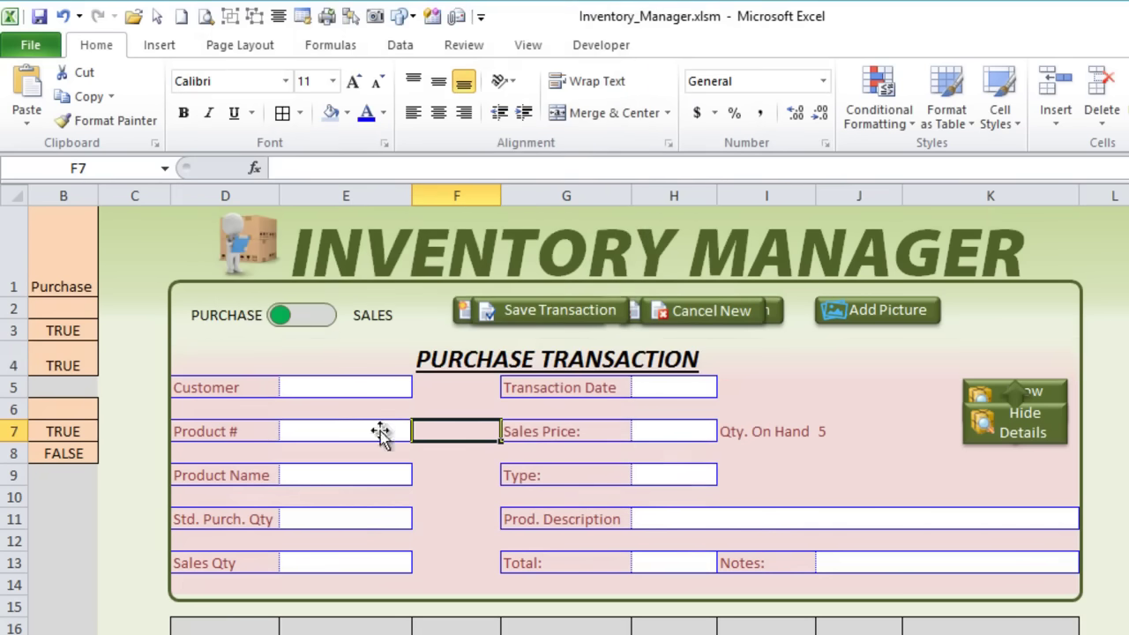
Test the form's background colors by switching the toggle between Purchase and Sales, ending on Sales.
left_click(329, 321)
left_click(328, 323)
left_click(325, 322)
left_click(314, 323)
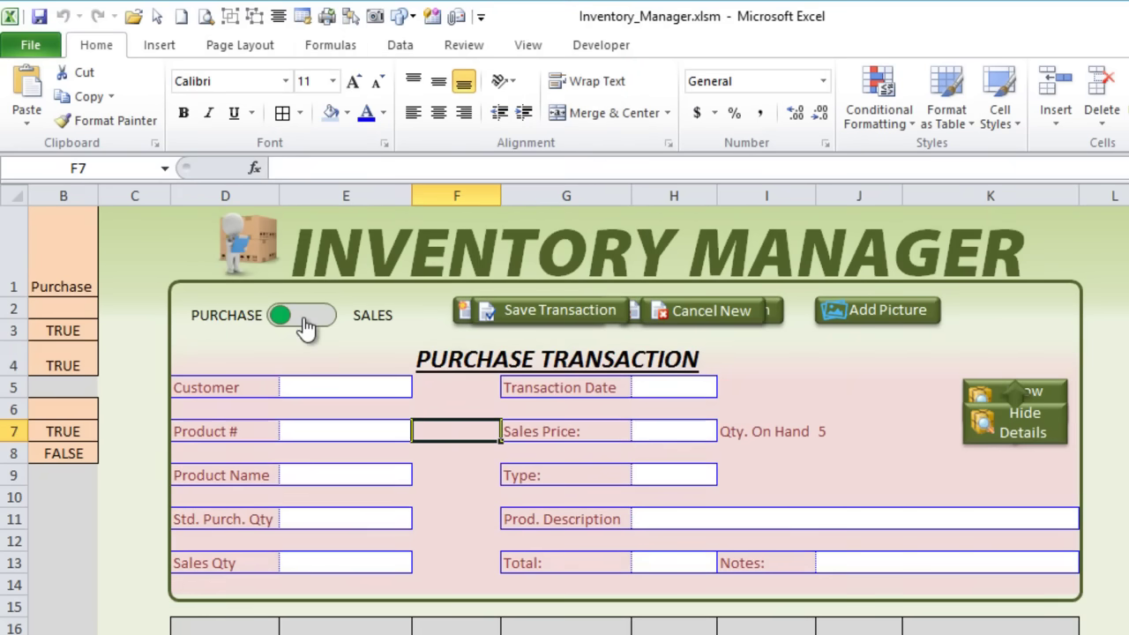
left_click(309, 324)
left_click(297, 321)
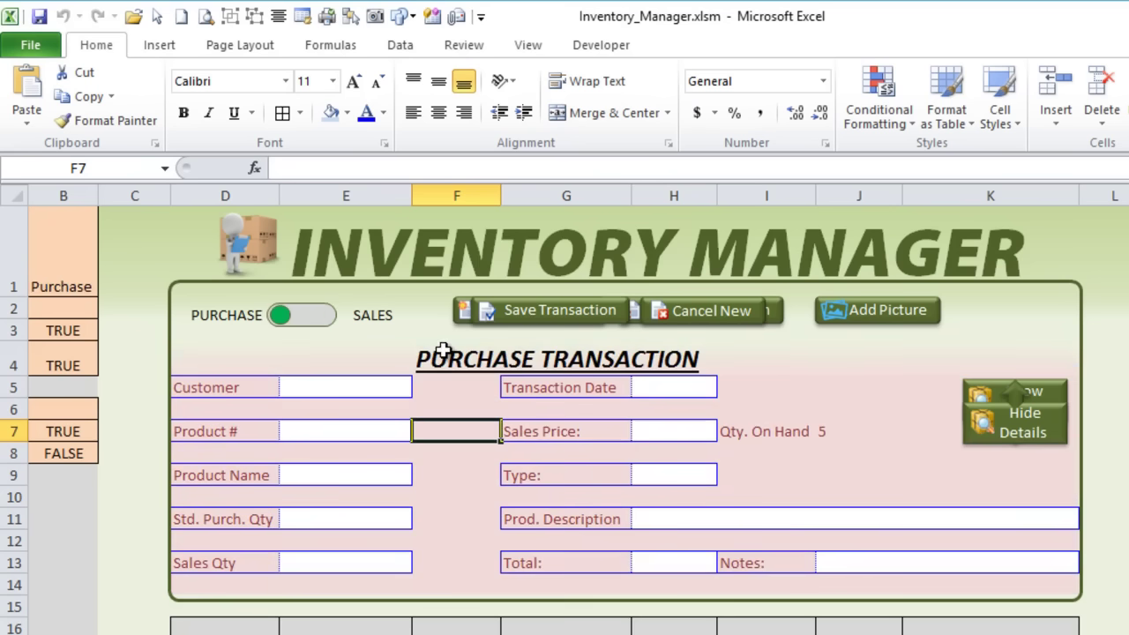
left_click(442, 350)
left_click(449, 433)
left_click(289, 316)
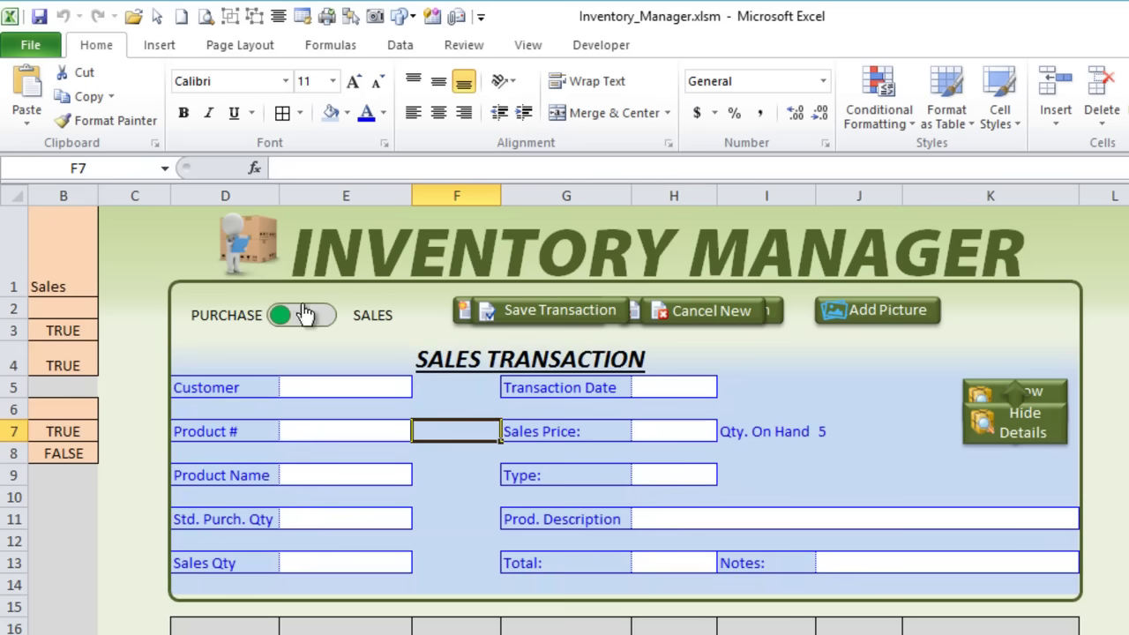
Set the font color of the transaction title in F4 to dark blue.
left_click(423, 351)
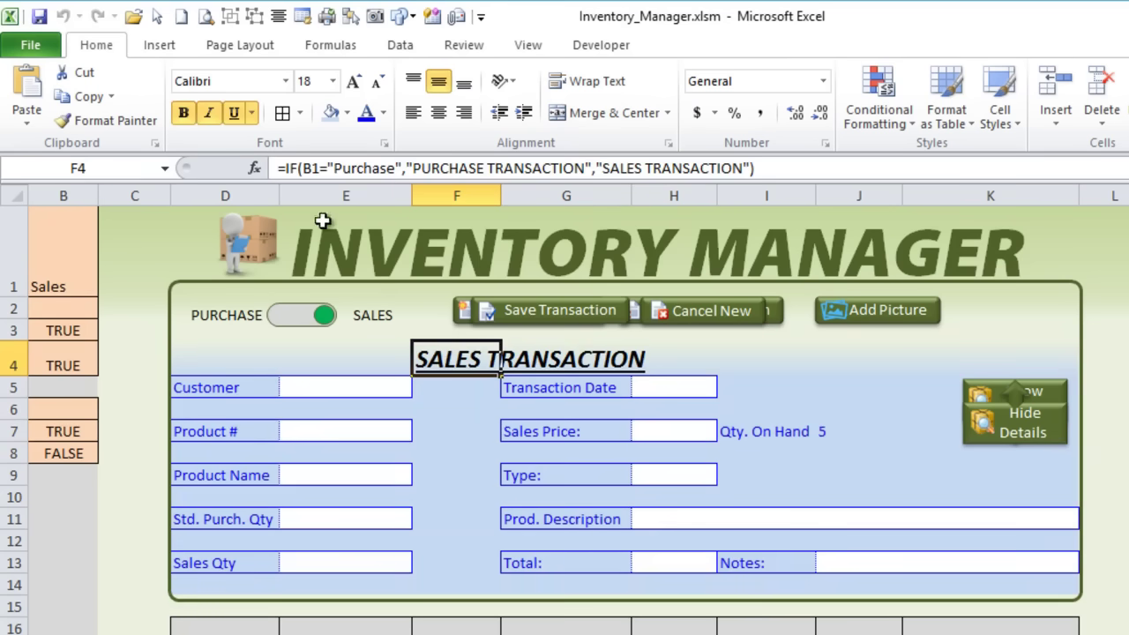
left_click(366, 112)
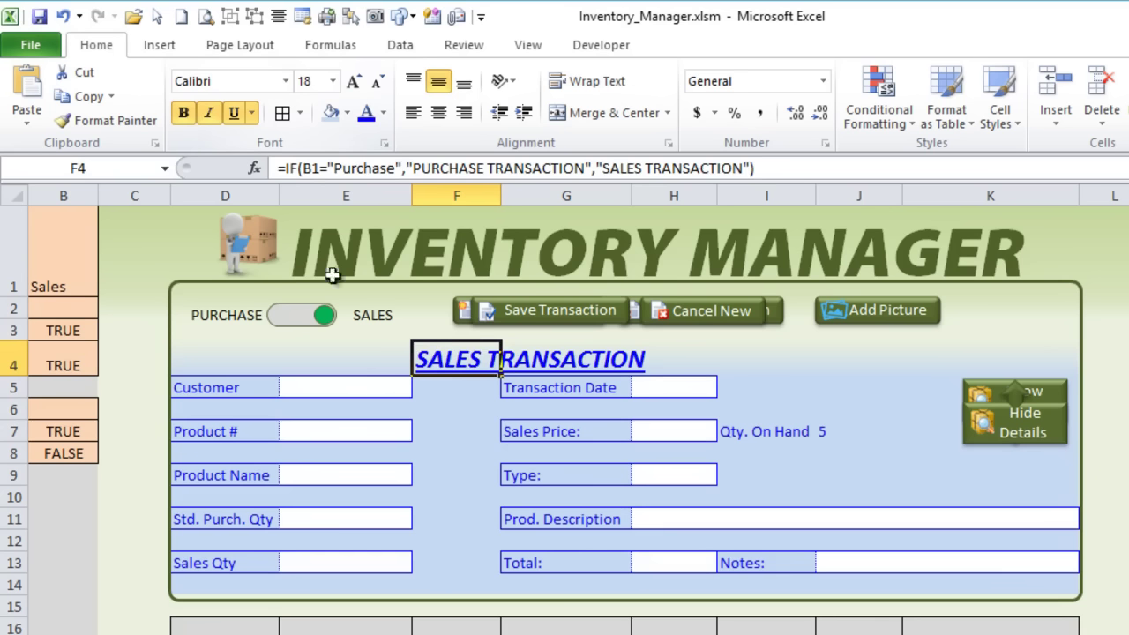
left_click(385, 113)
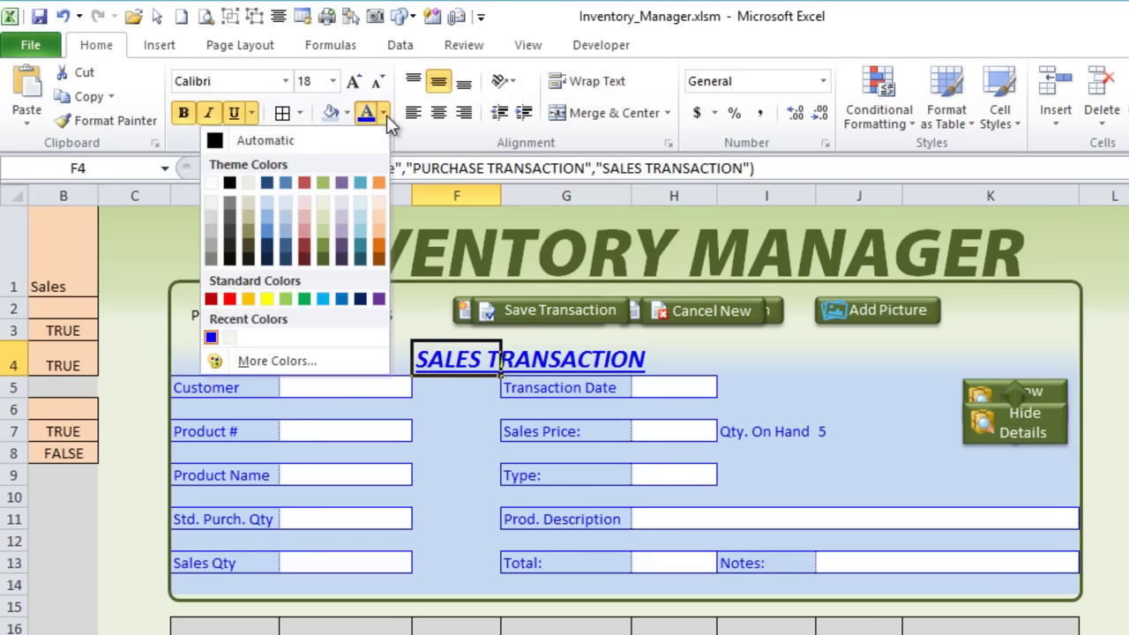
left_click(273, 248)
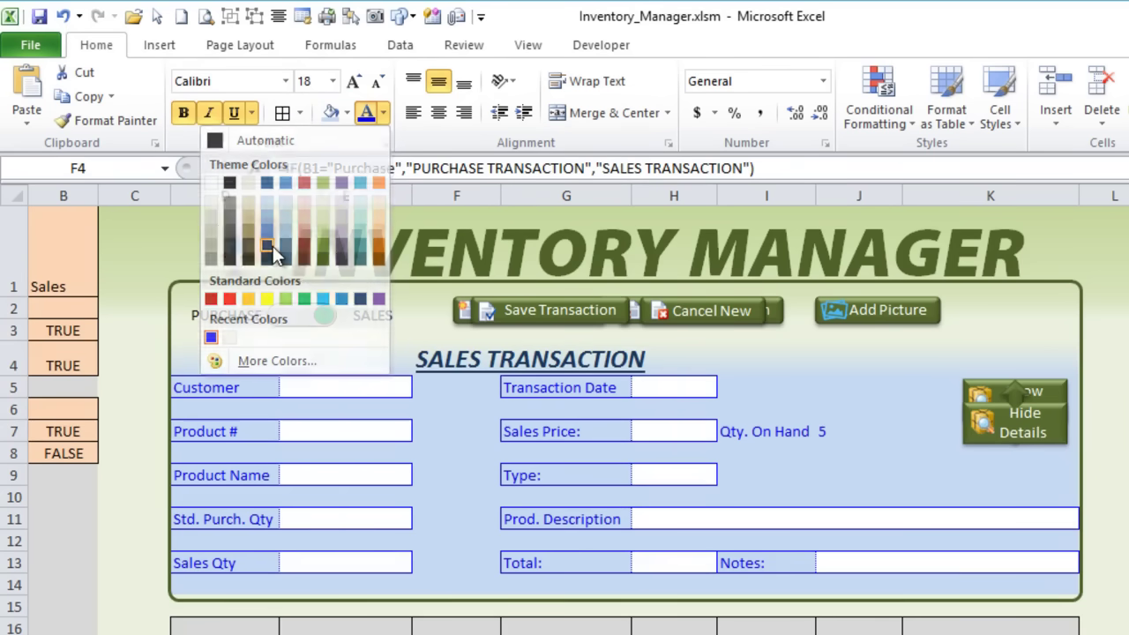
Start a formula-based conditional formatting rule for title cell F4 using =$B$1="Purchase".
left_click(849, 128)
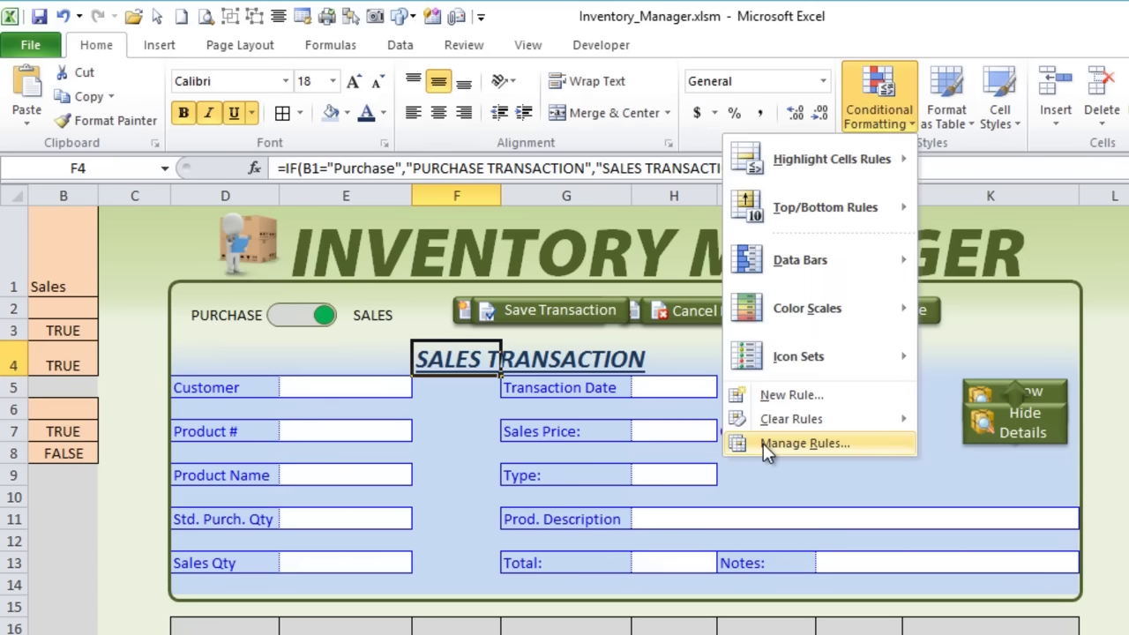
left_click(783, 397)
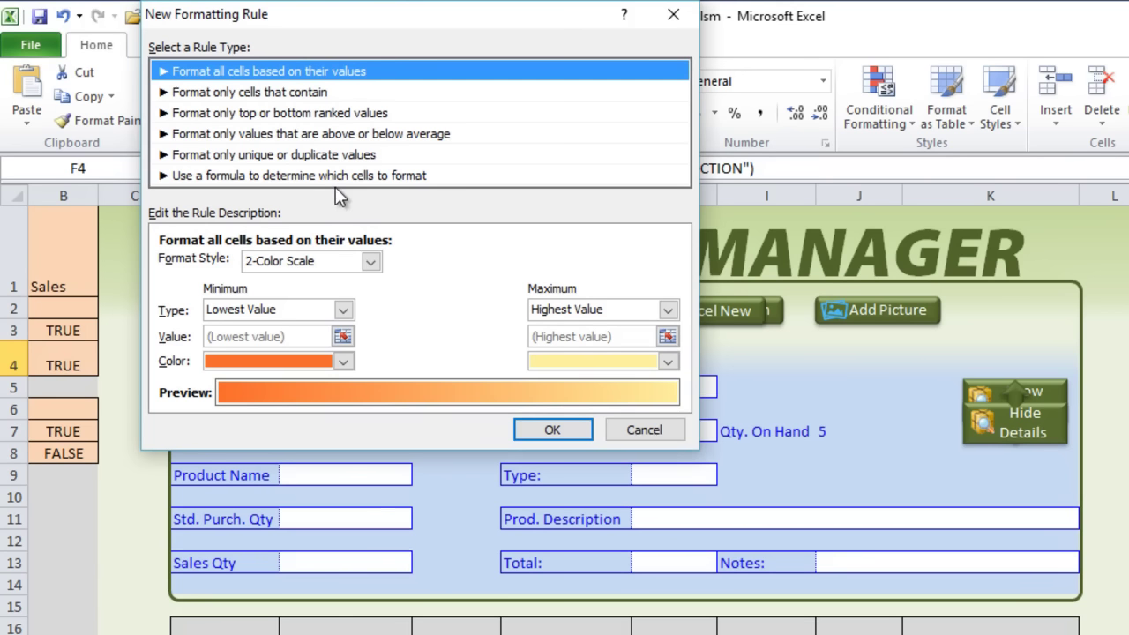
left_click(330, 177)
left_click(191, 262)
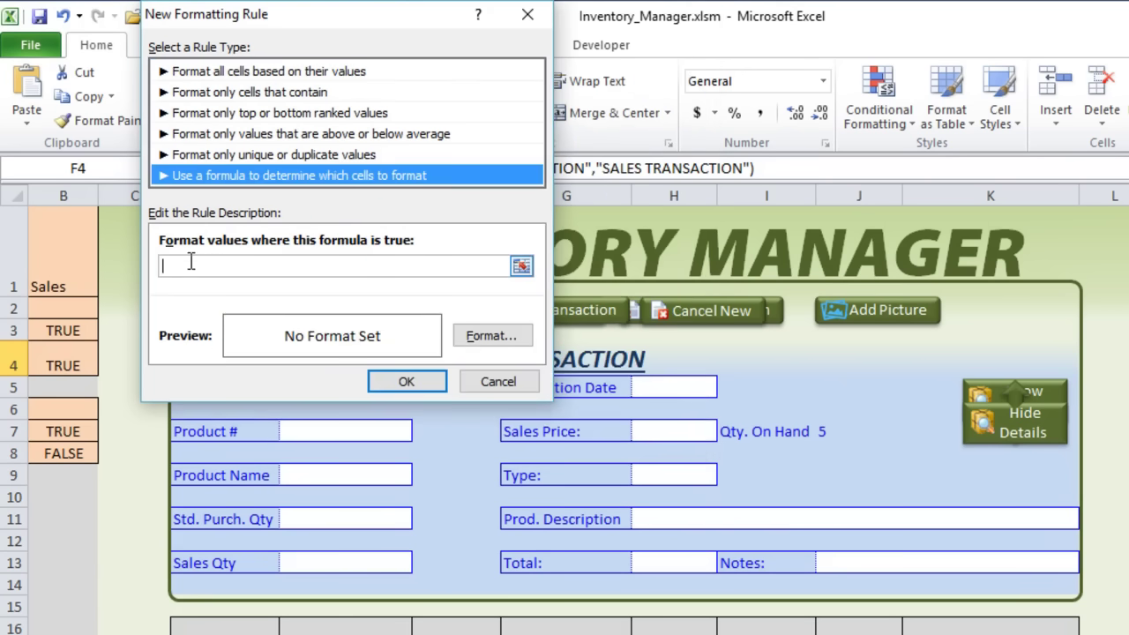
left_click(50, 270)
type("=")
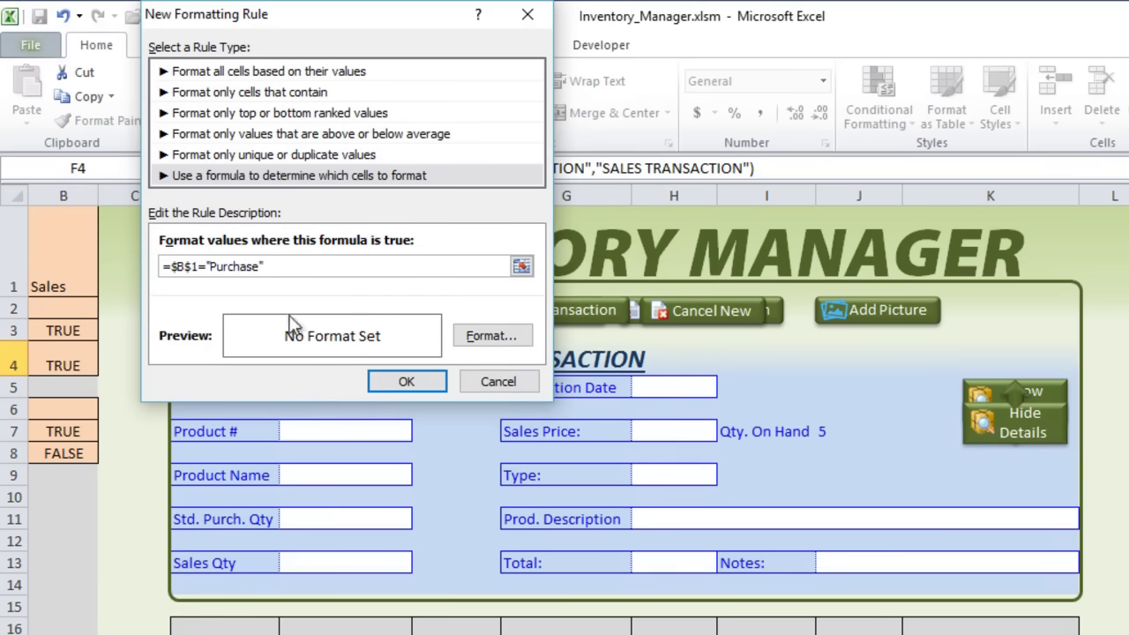
Give the title rule for F4 a dark red font in Regular style.
left_click(490, 337)
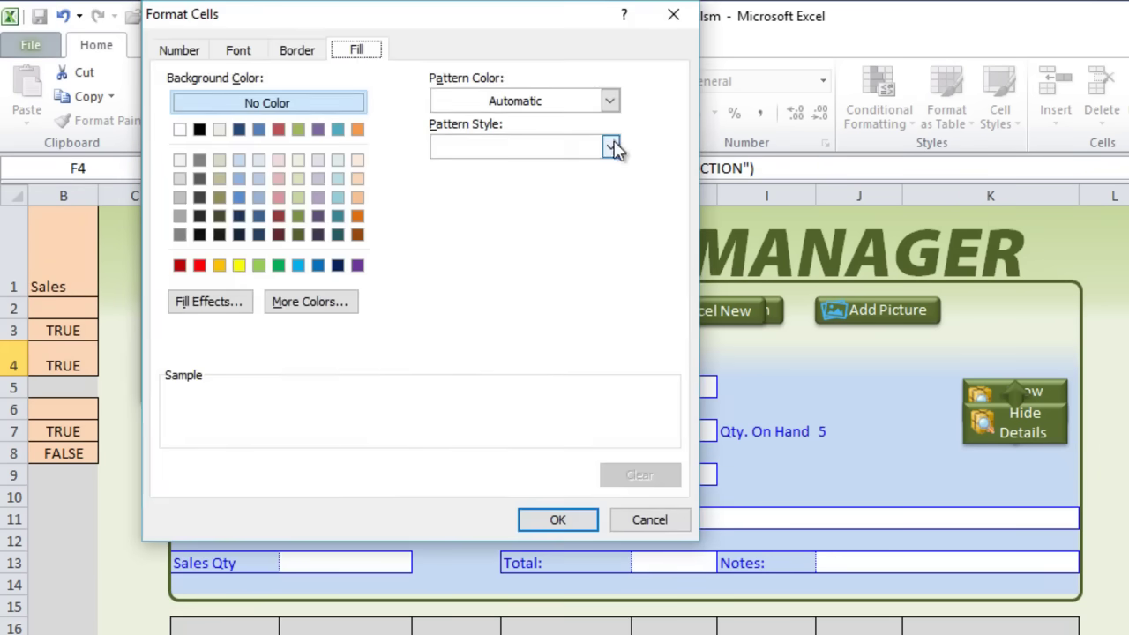
left_click(247, 50)
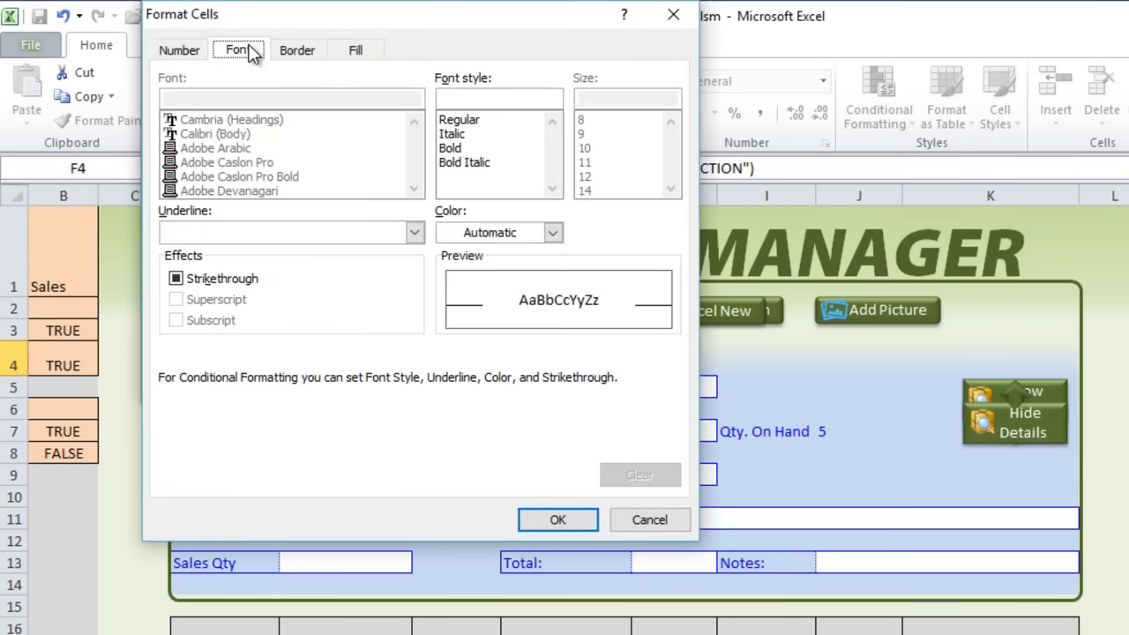
left_click(552, 233)
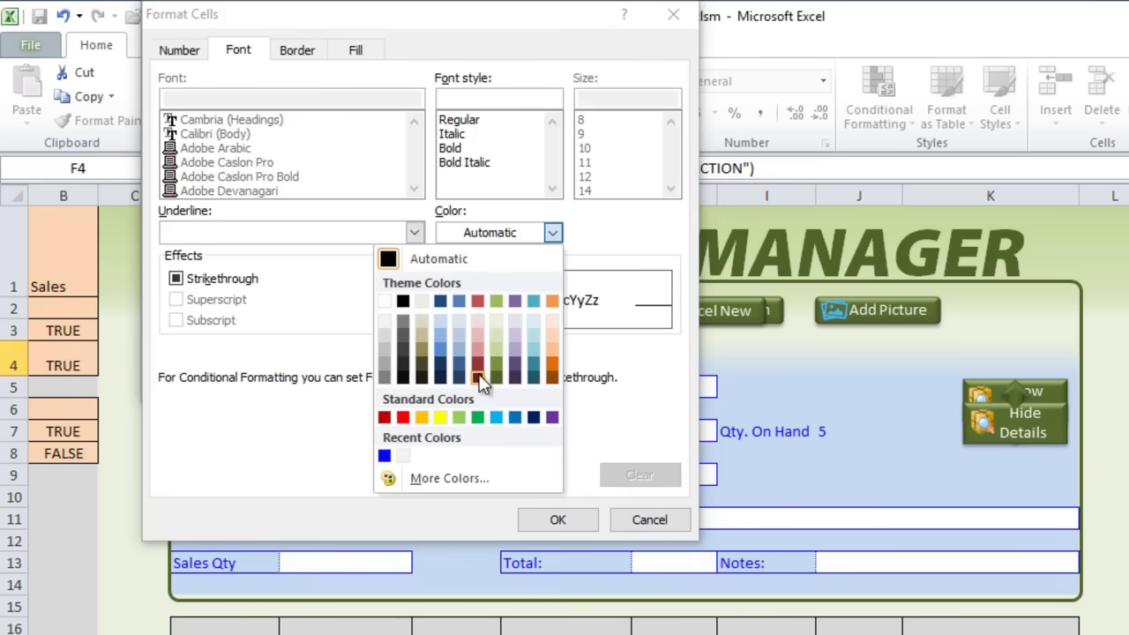
left_click(478, 365)
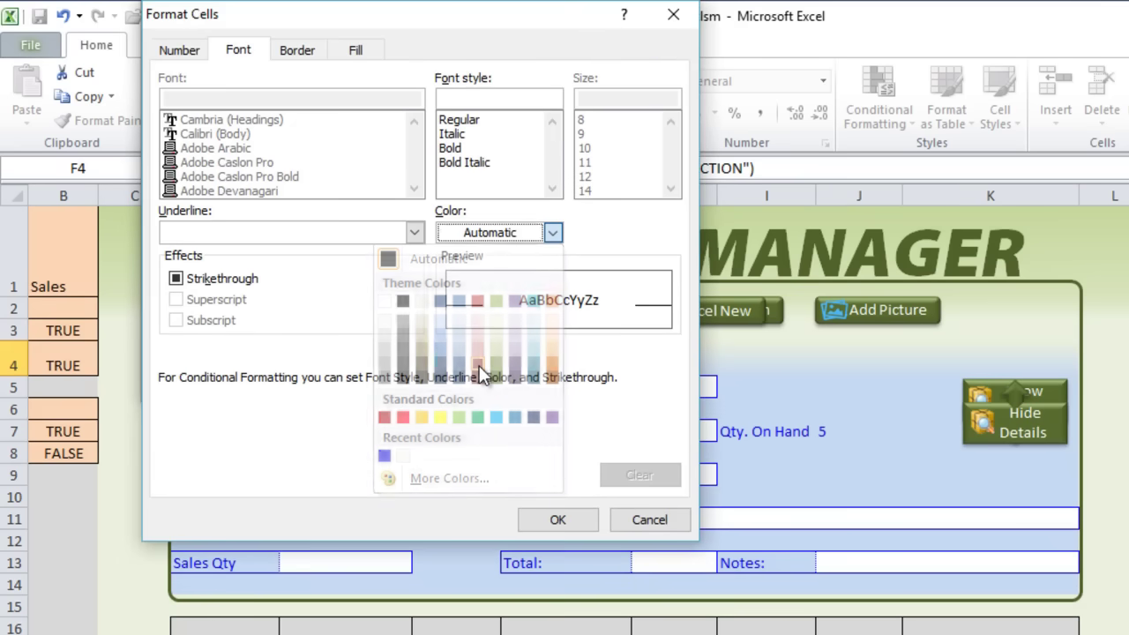
left_click(444, 148)
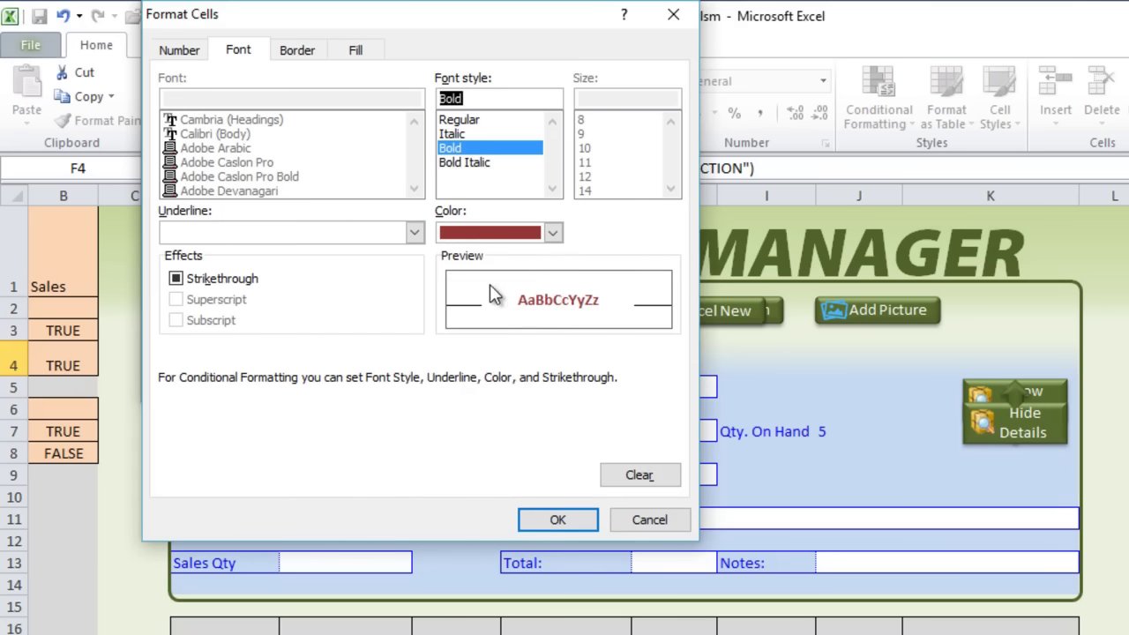
left_click(469, 121)
left_click(559, 518)
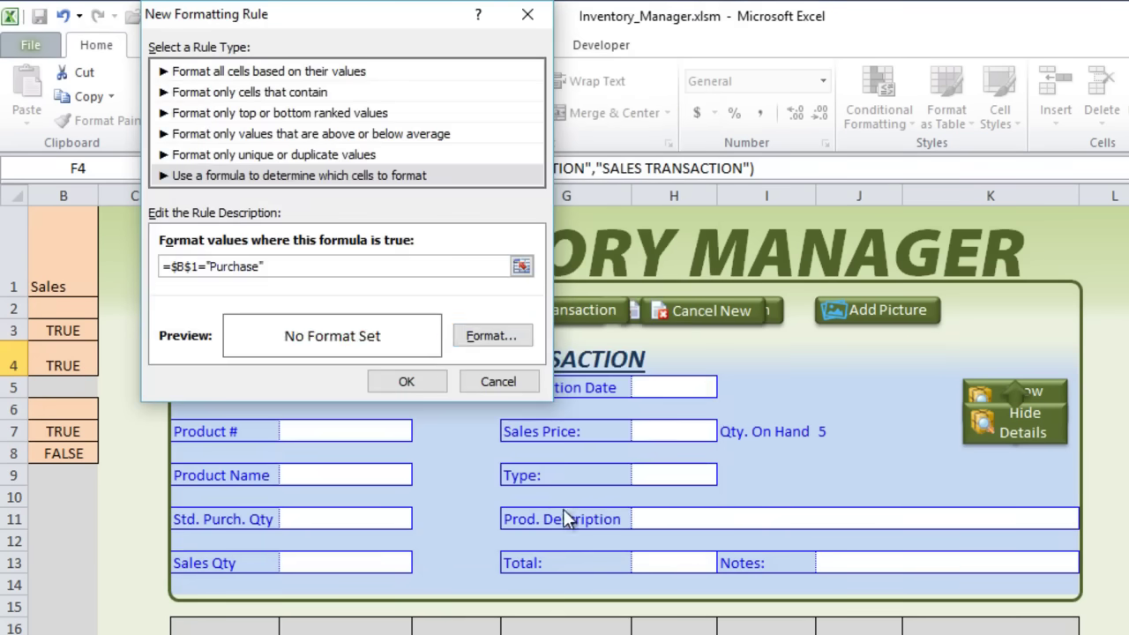
Apply the conditional formatting rule to title cell F4 and test it by switching the toggle to Purchase.
left_click(428, 388)
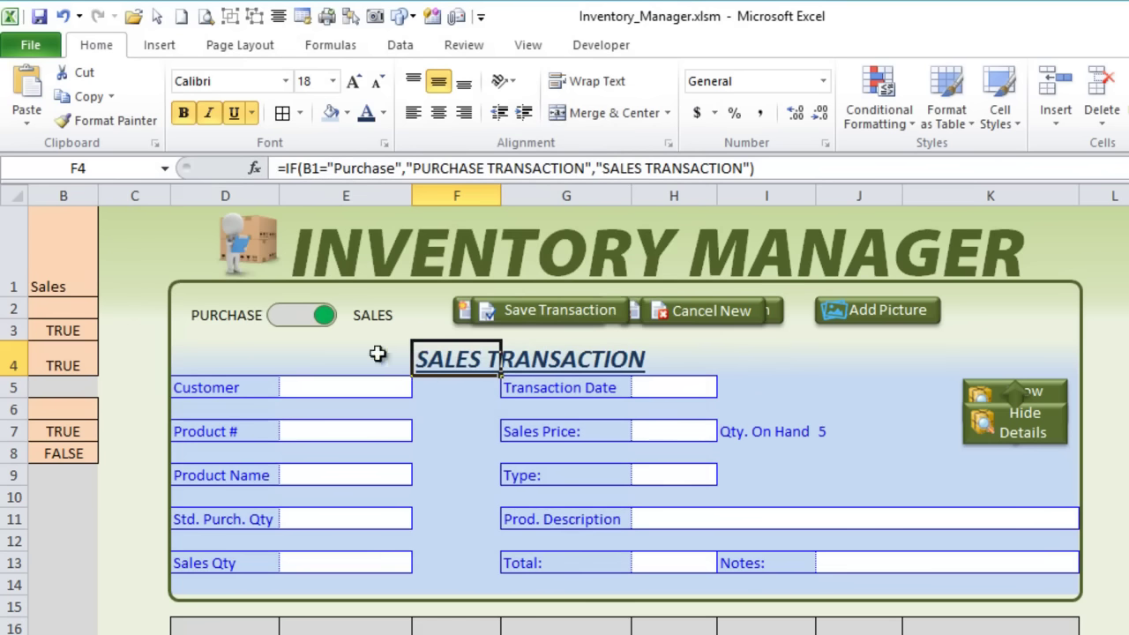
left_click(271, 316)
left_click(300, 322)
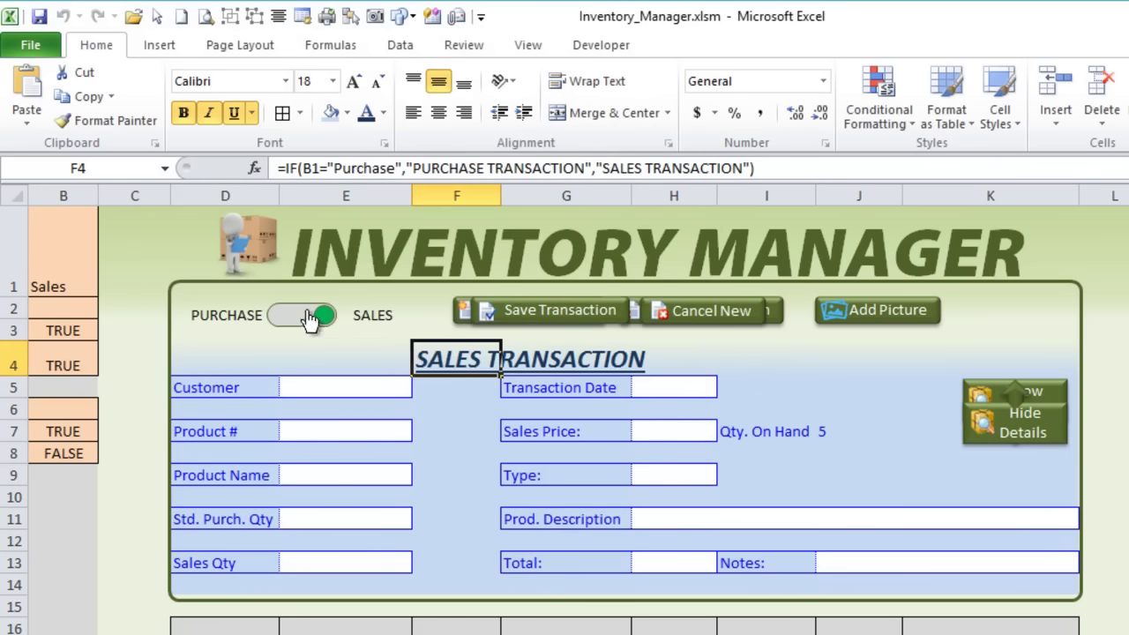
left_click(240, 391)
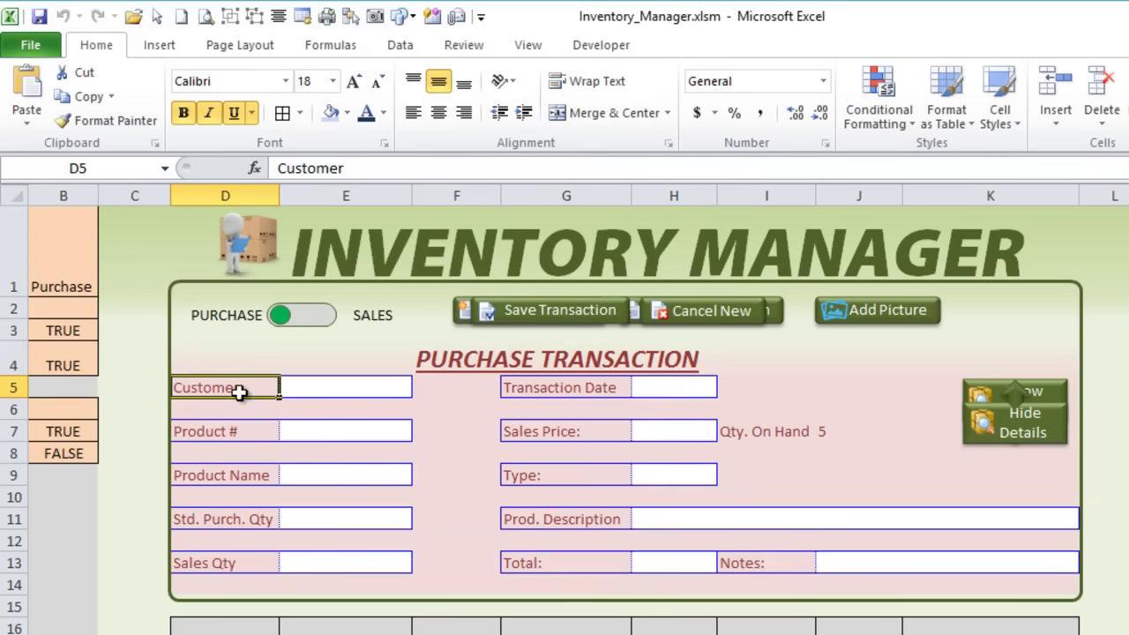
Copy the full IF formula text from title cell F4, leaving the formula there intact.
left_click(444, 357)
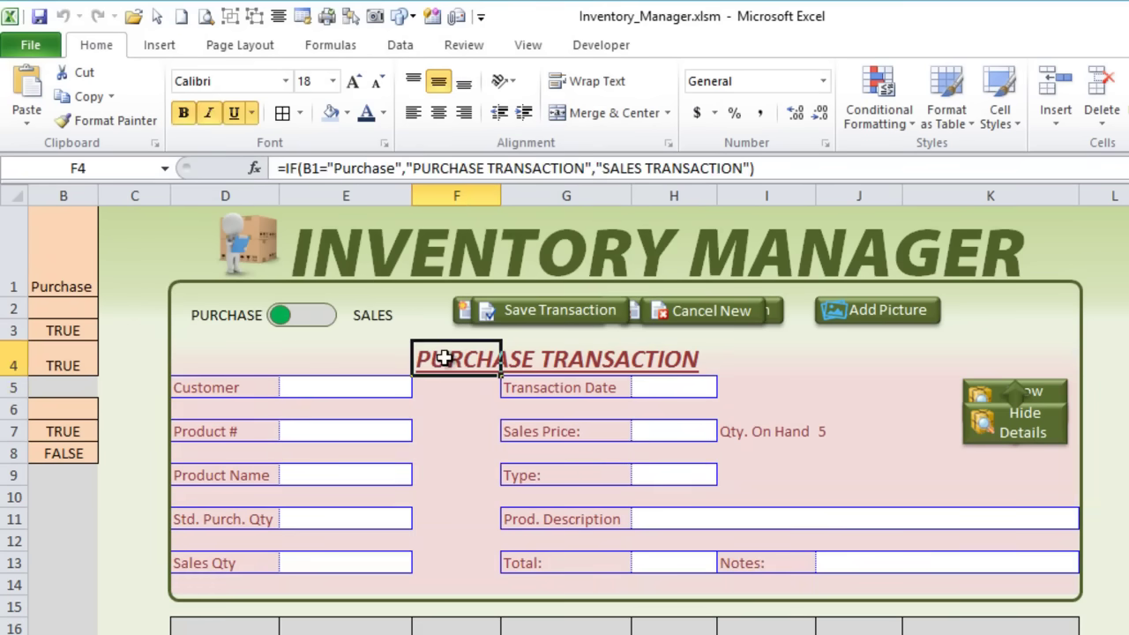
left_click_drag(778, 167, 124, 139)
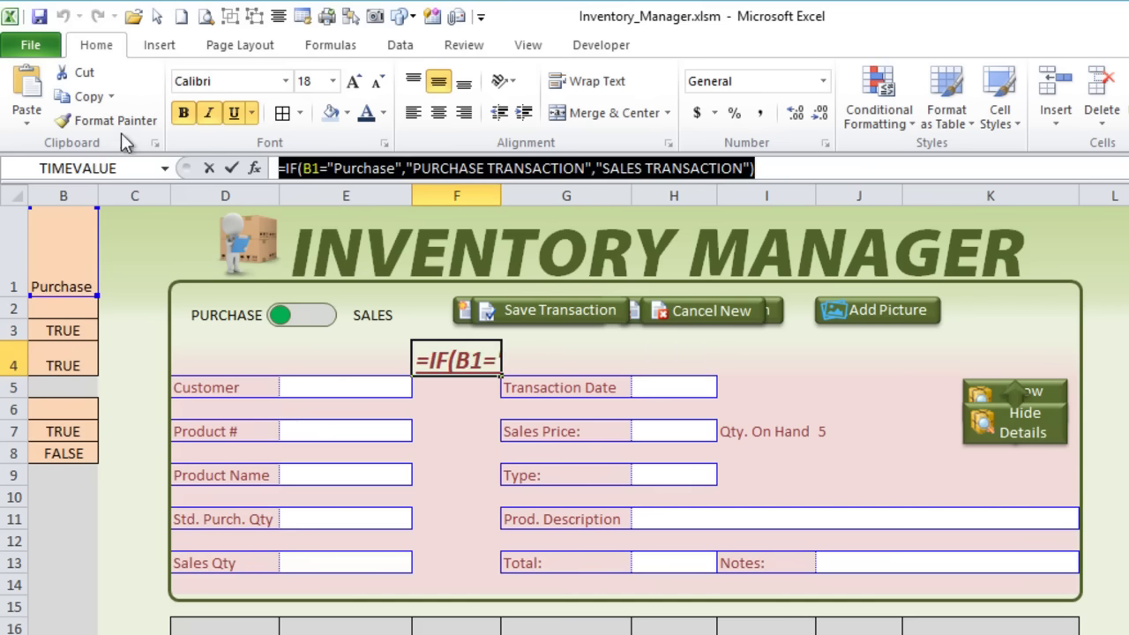
key("ctrl+c")
key("Return")
left_click(231, 370)
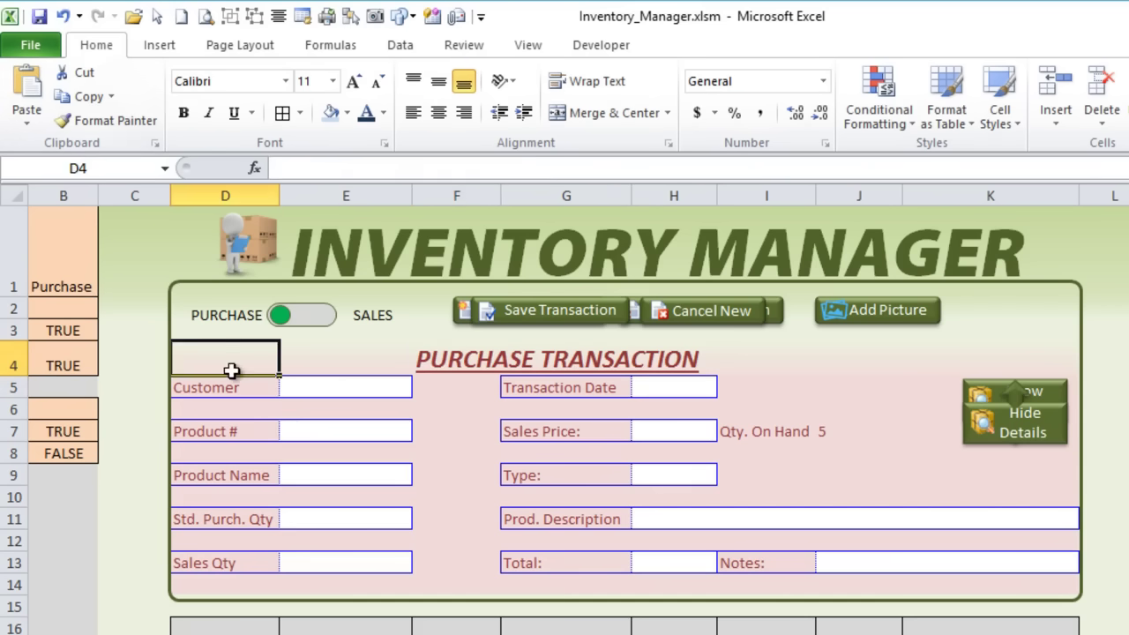
left_click(235, 384)
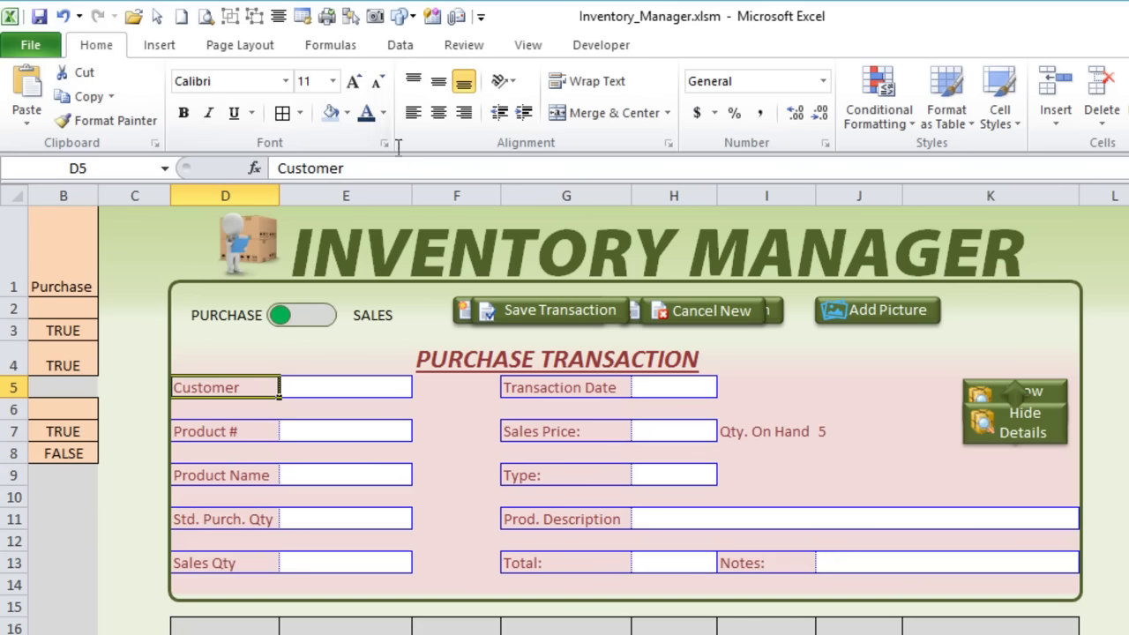
double_click(416, 170)
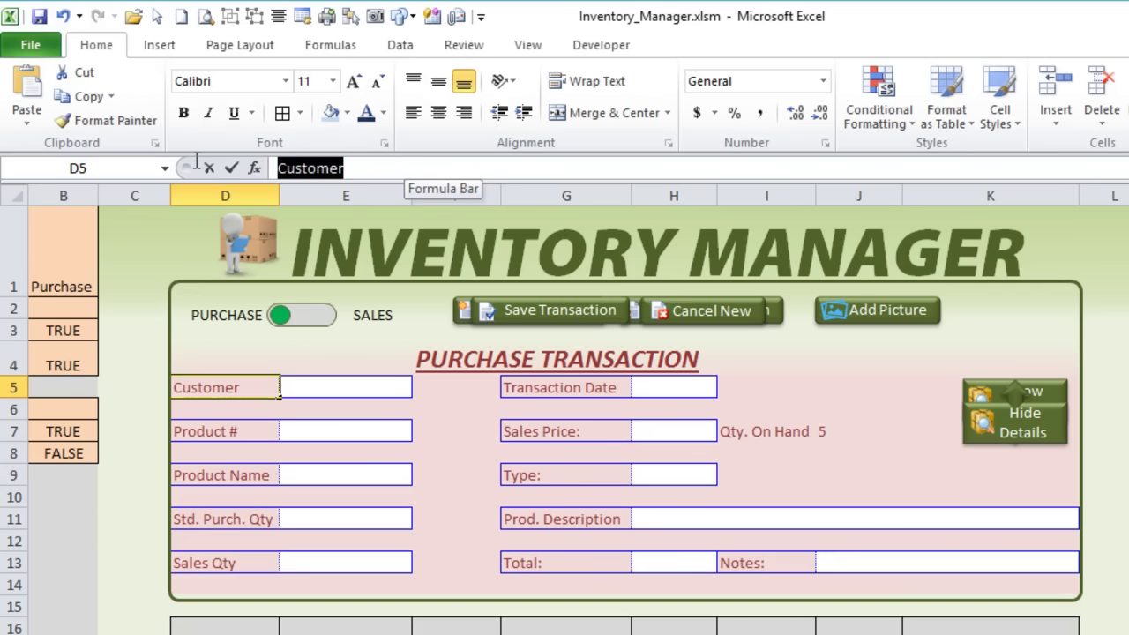
key("ctrl+v")
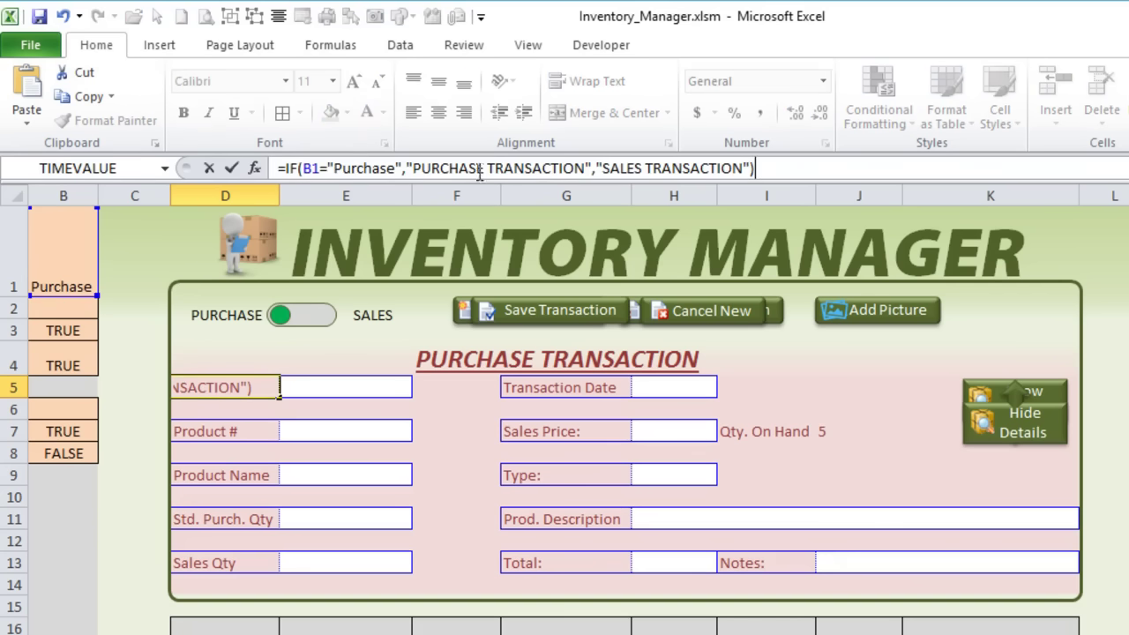
left_click_drag(579, 167, 416, 168)
type("Customer")
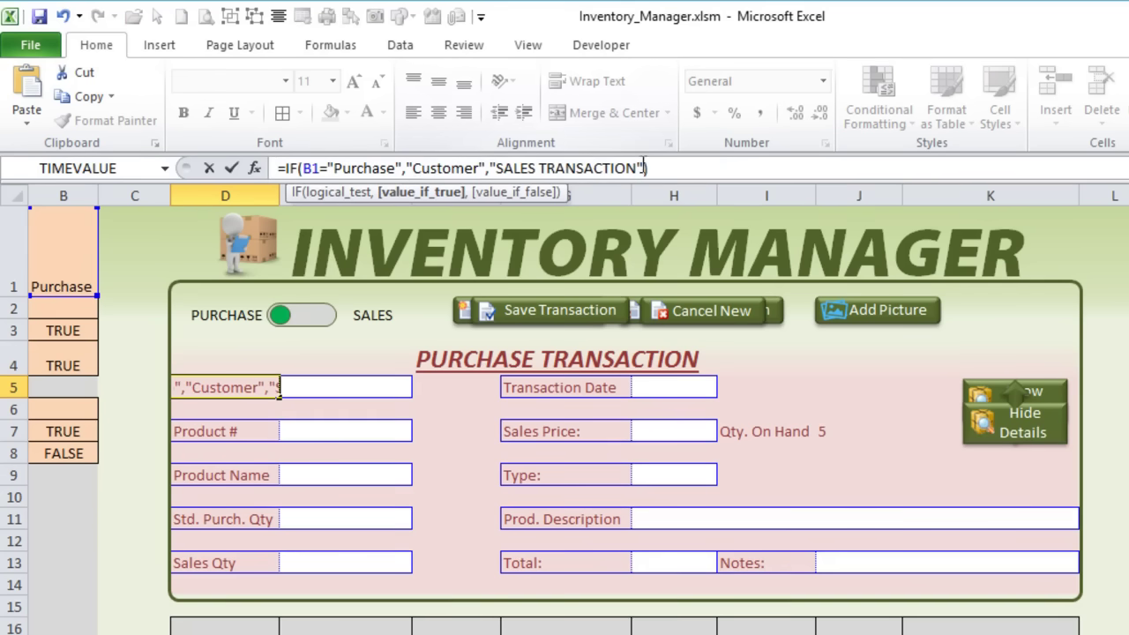
left_click_drag(637, 167, 530, 168)
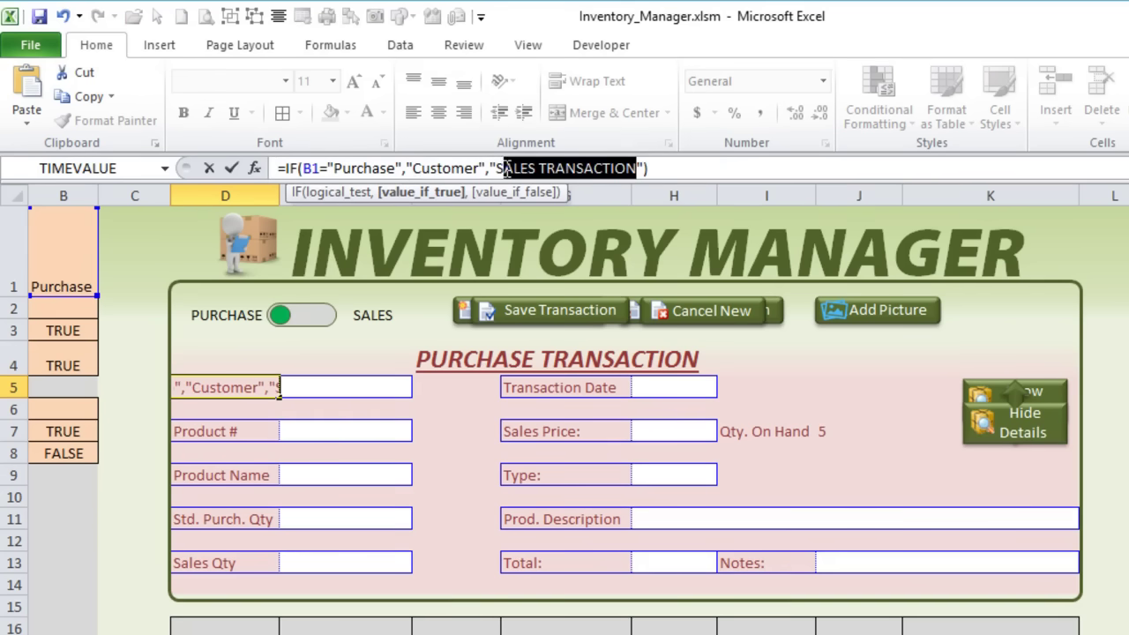
left_click_drag(499, 168, 496, 168)
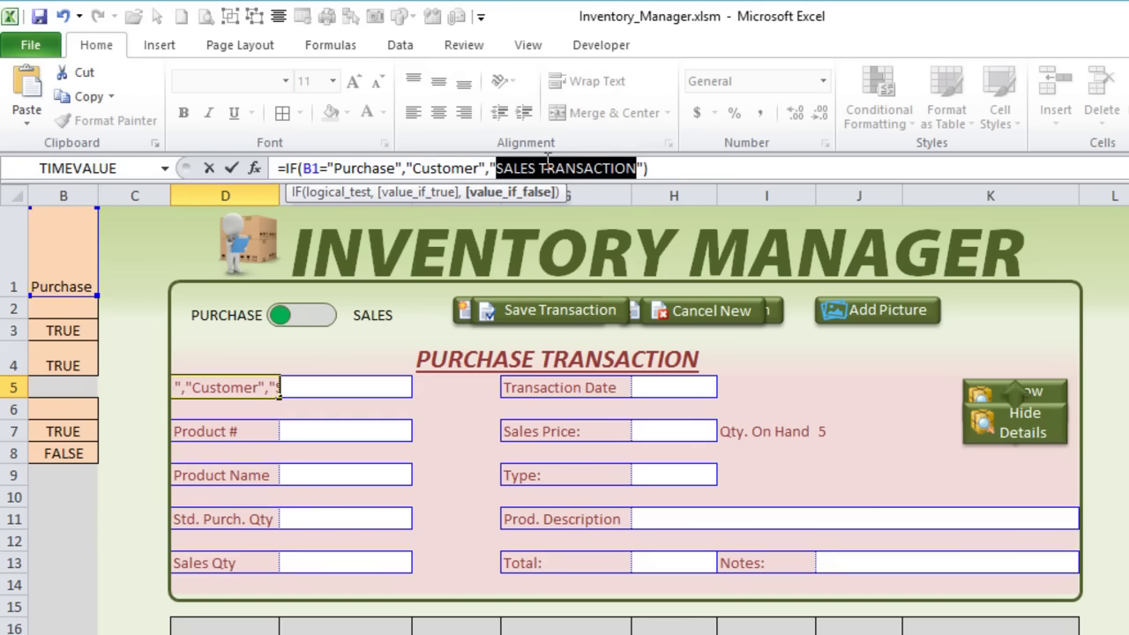
left_click(480, 168)
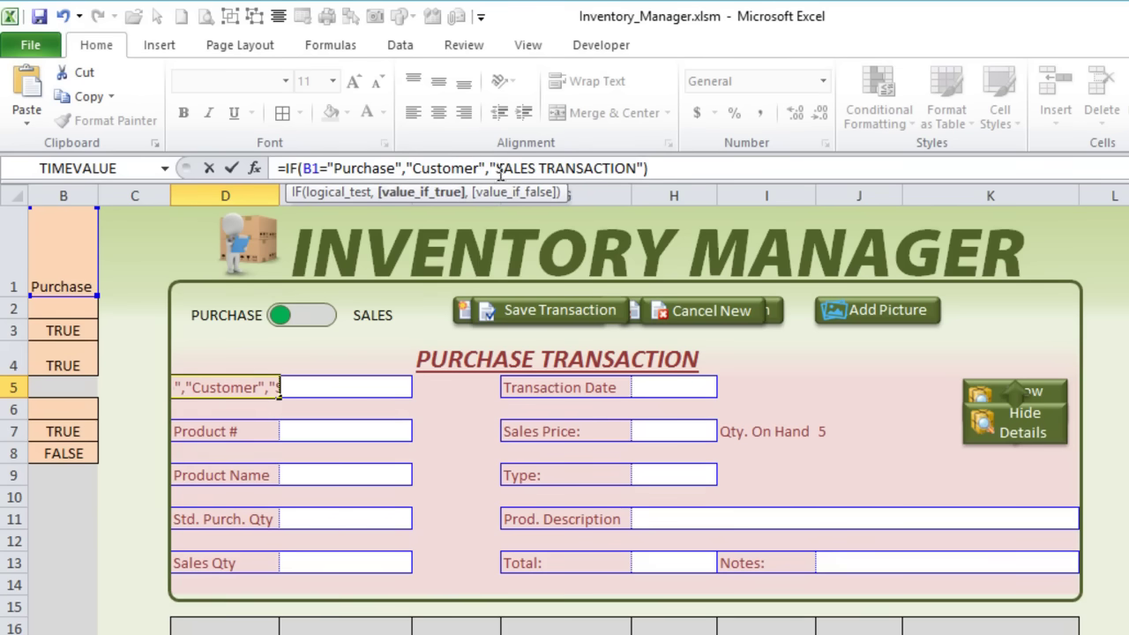
key("Return")
key("Up")
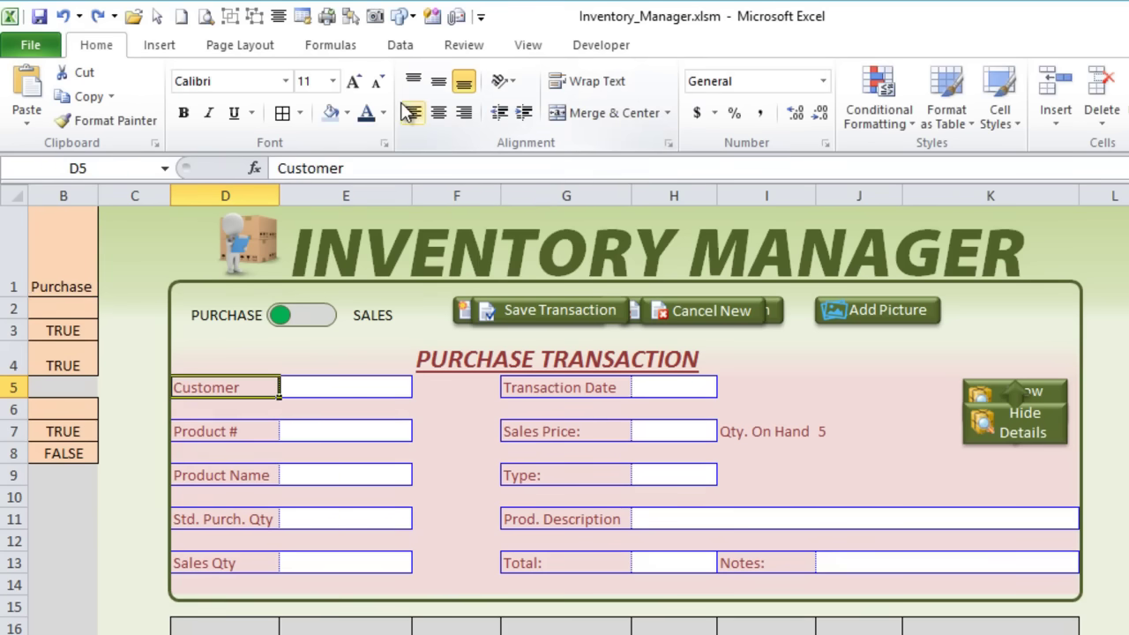
Replace the Customer label in D5 with the formula =IF(B1="Purchase","Vendor","Customer").
left_click(241, 431)
left_click(234, 390)
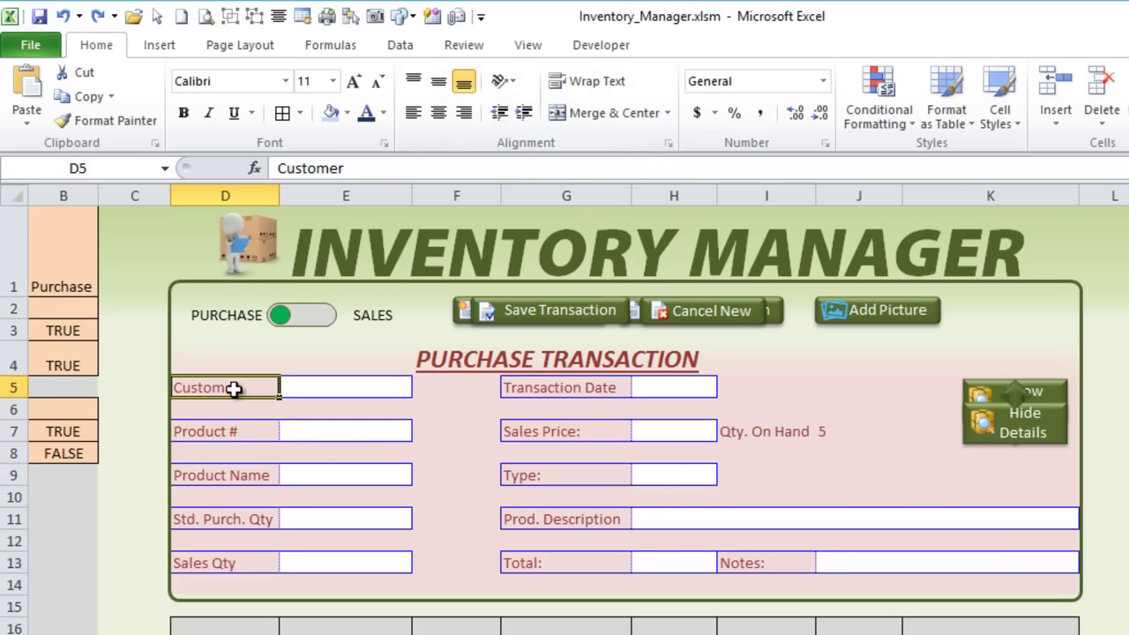
double_click(404, 173)
key("ctrl+v")
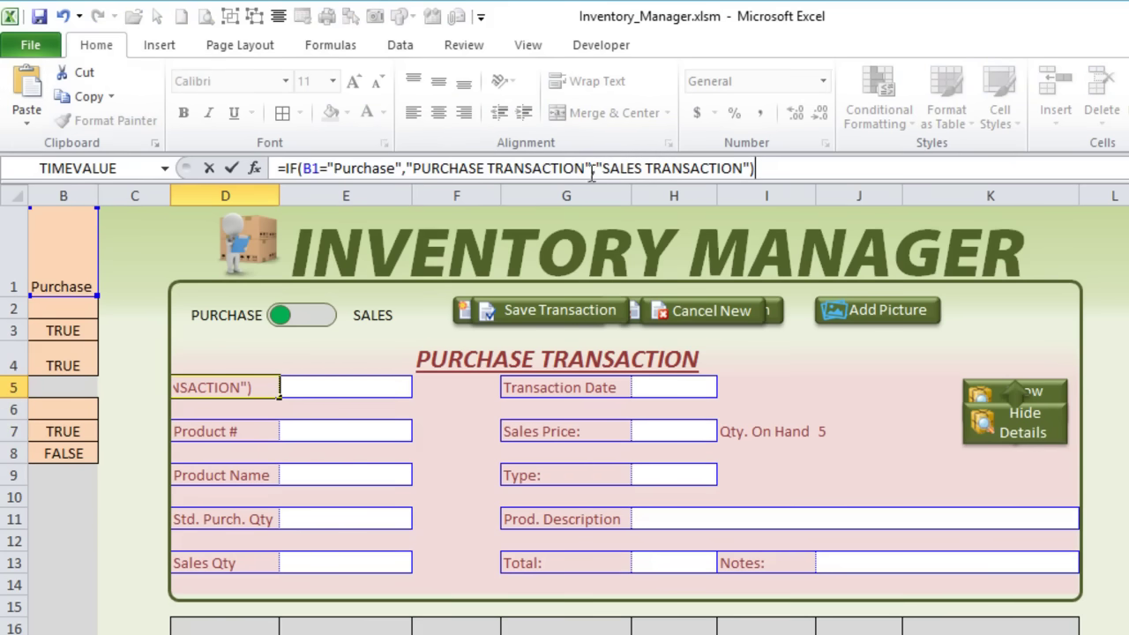
left_click_drag(583, 169, 421, 167)
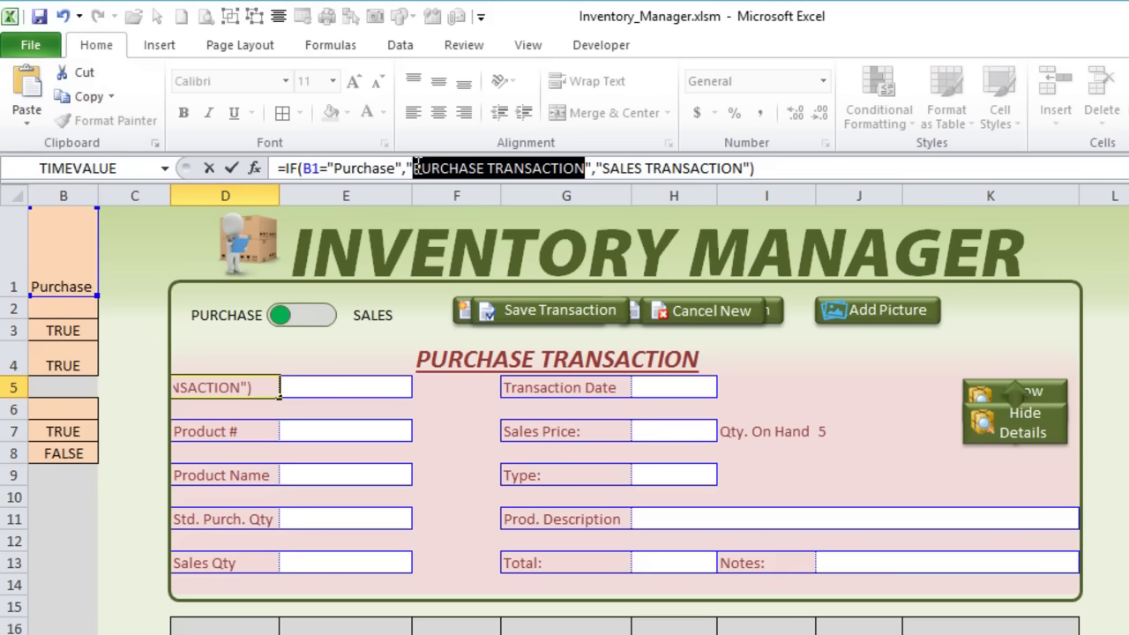
type("Vendor")
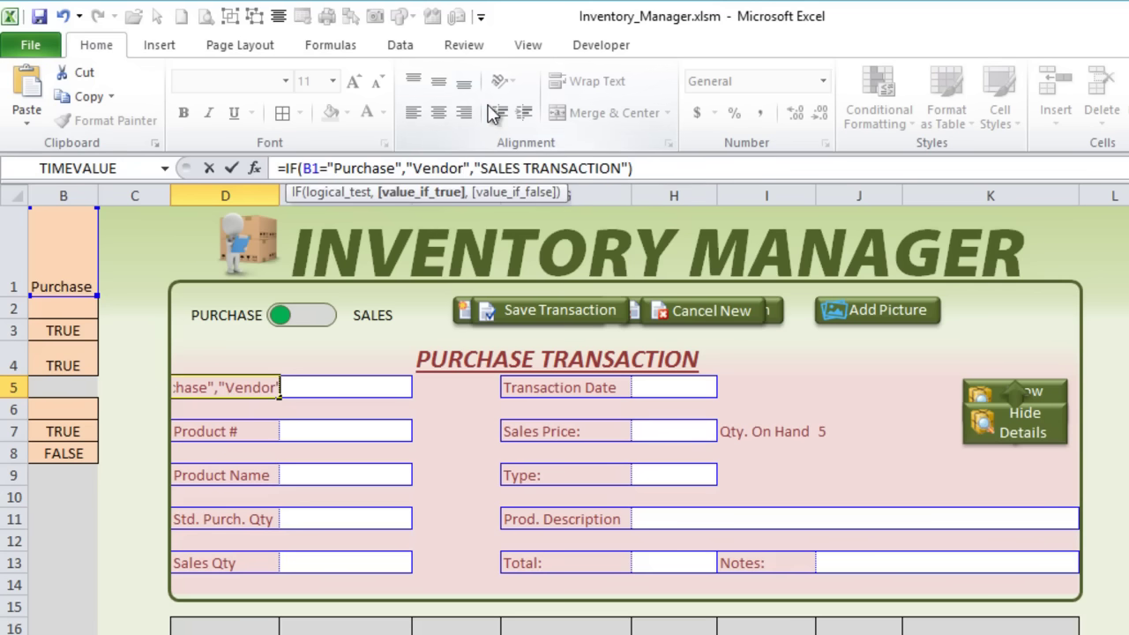
left_click_drag(628, 167, 481, 167)
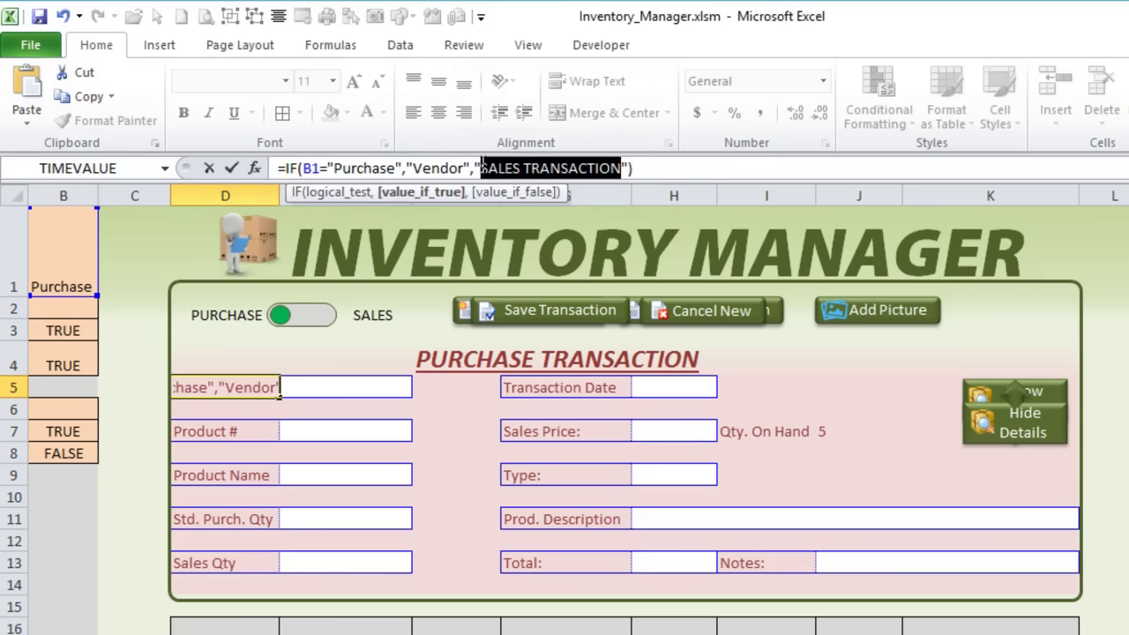
type("Customer")
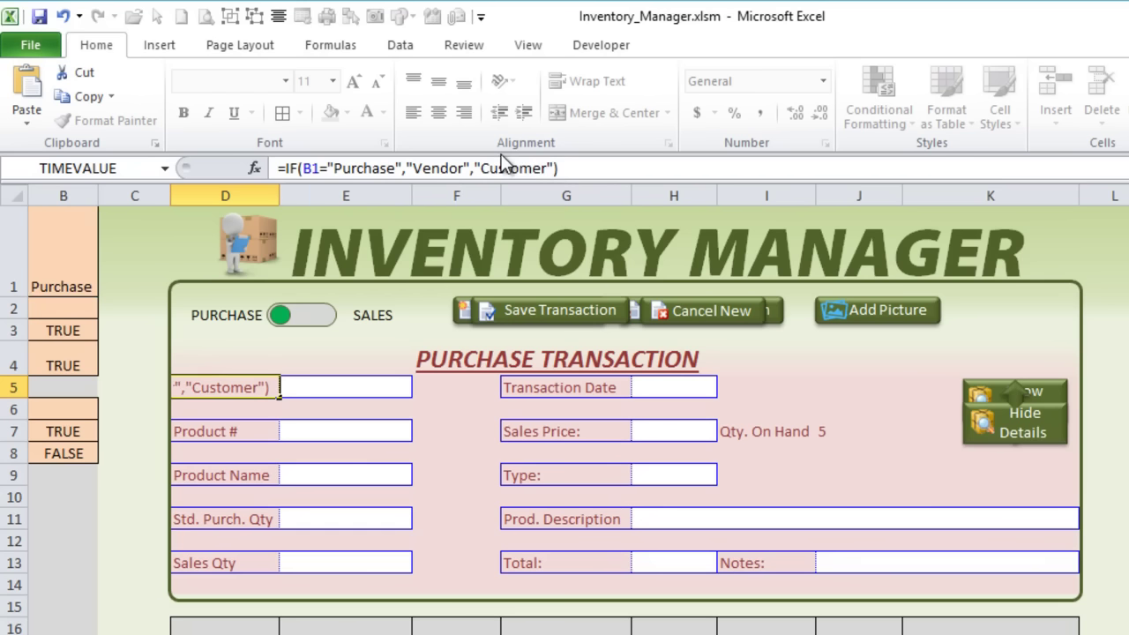
key("Return")
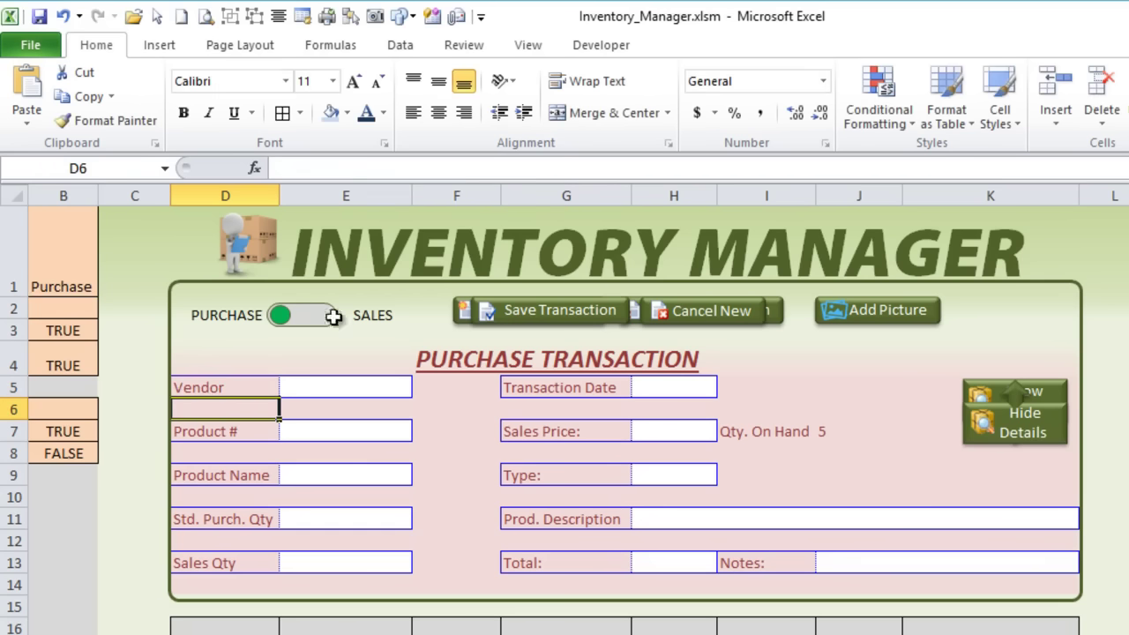
Add a colon after Purchase and after Customer inside the quoted texts of the D5 label formula.
left_click(214, 387)
left_click(401, 168)
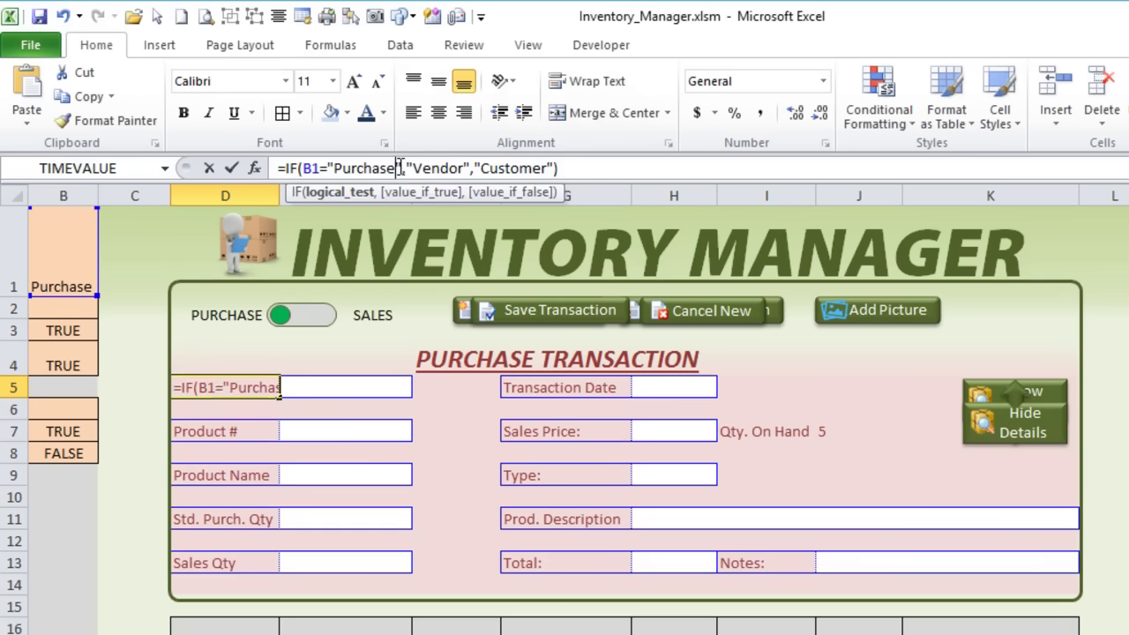
type(":")
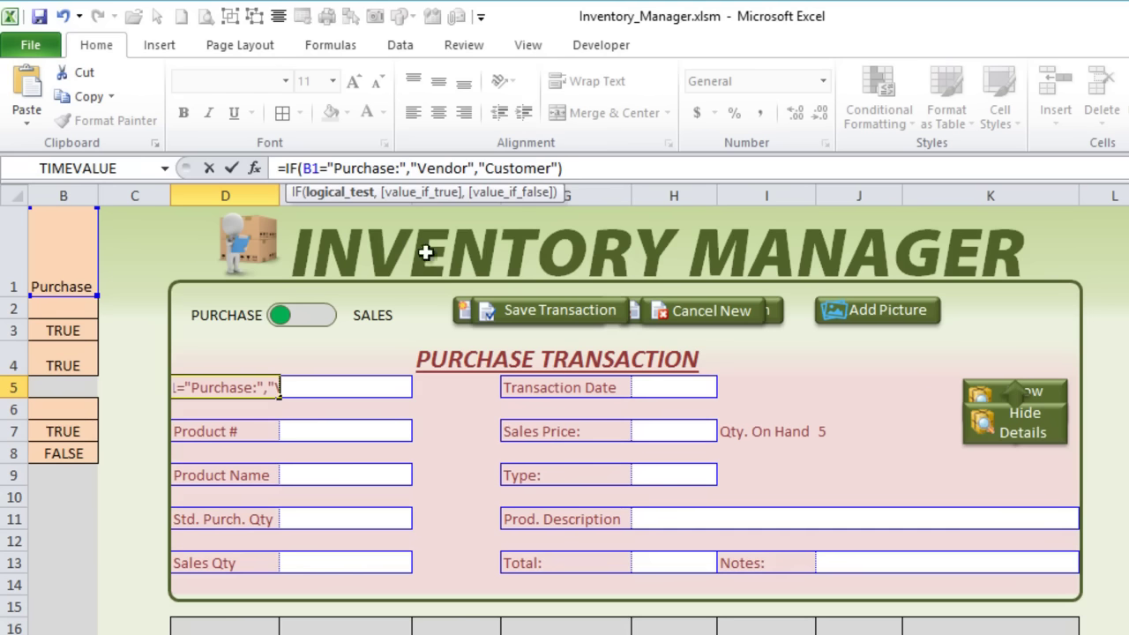
left_click(552, 168)
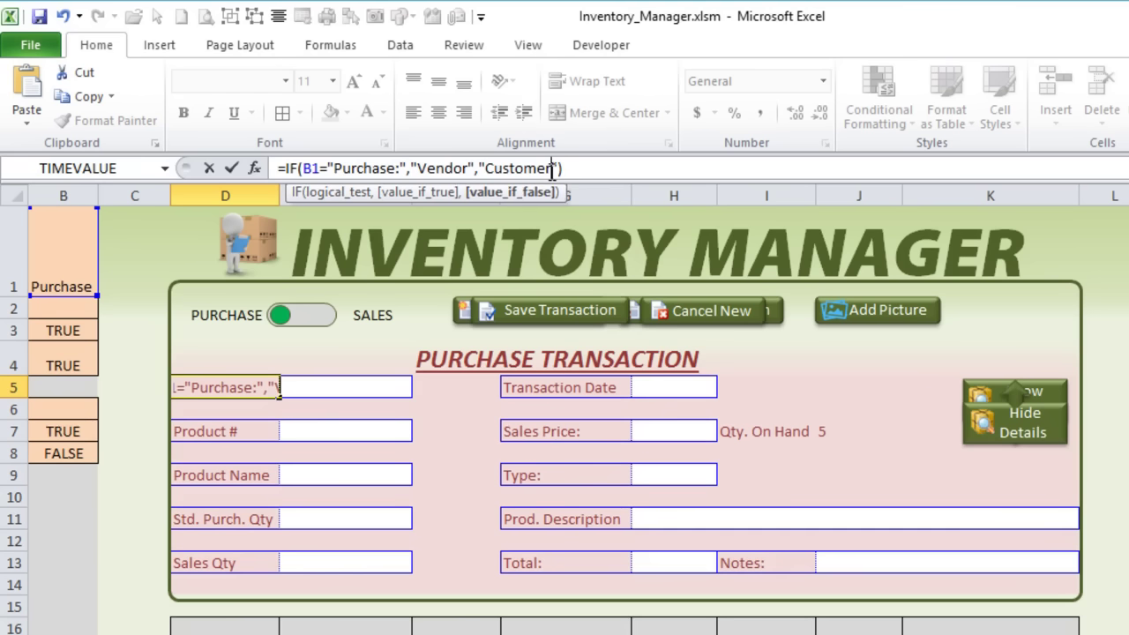
type(":")
key("Return")
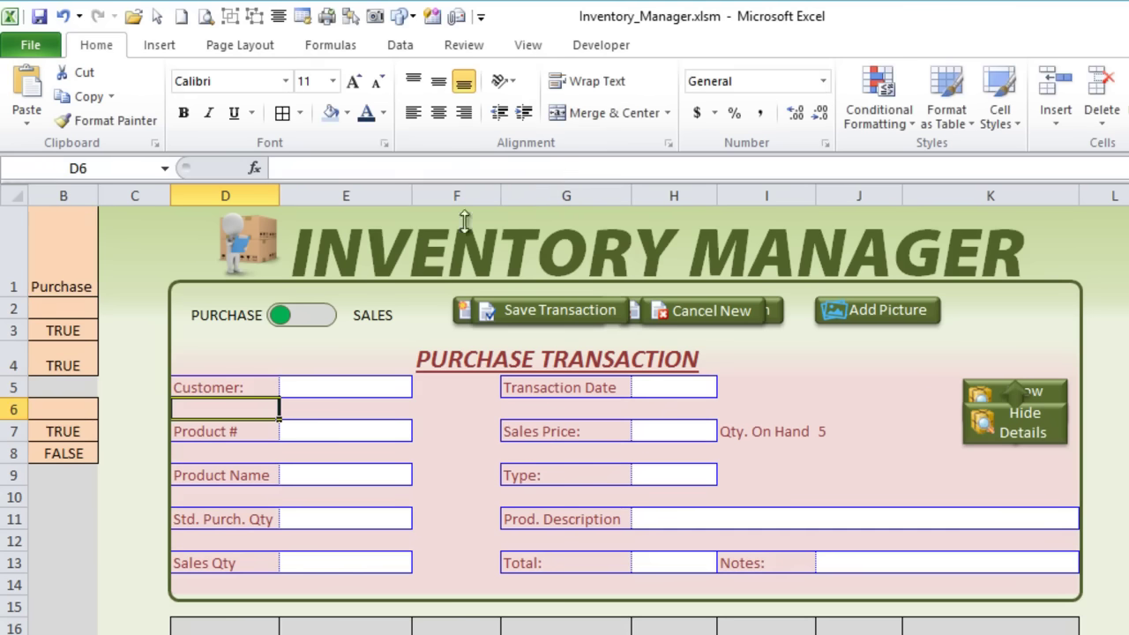
Add a colon to the end of the Product #, Product Name and Std. Purch. Qty labels.
left_click(234, 445)
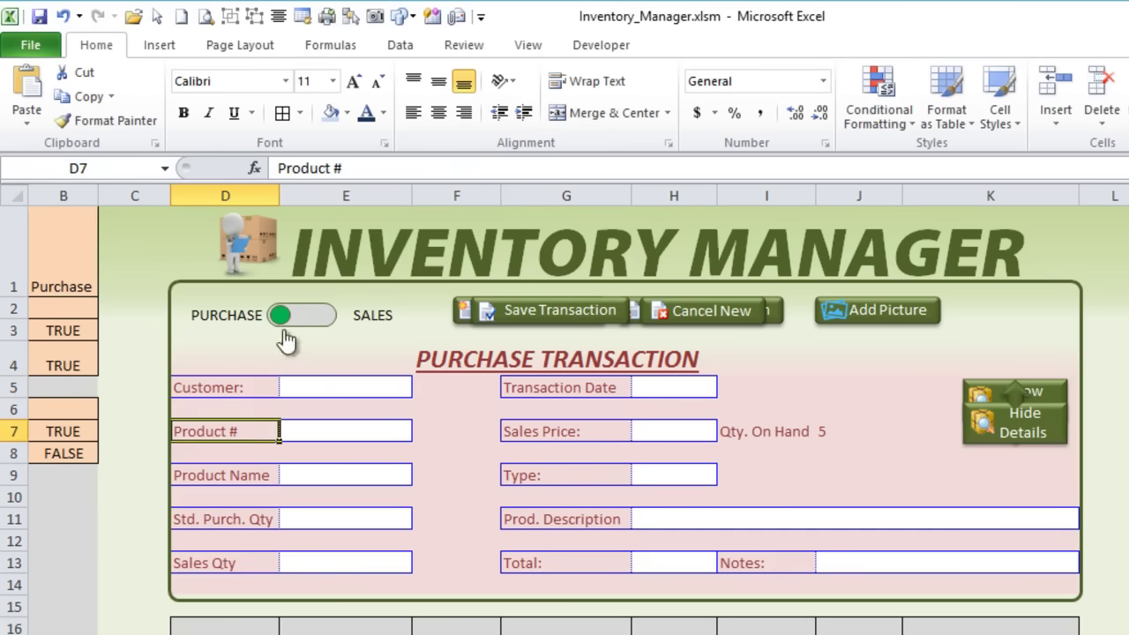
left_click(378, 173)
type(":")
key("Return")
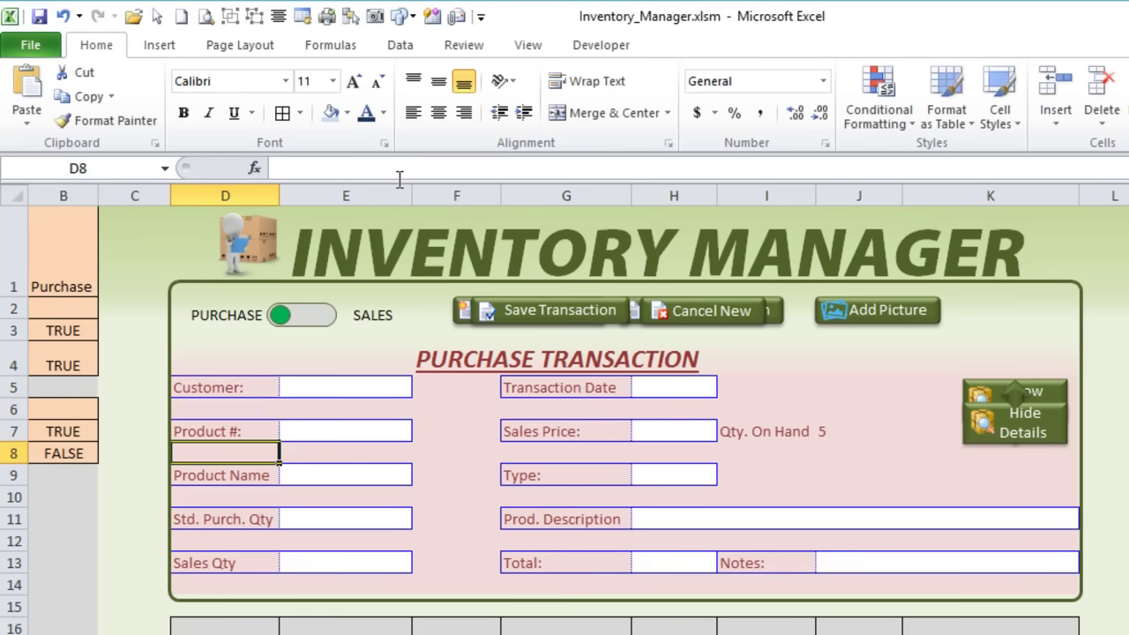
left_click(254, 479)
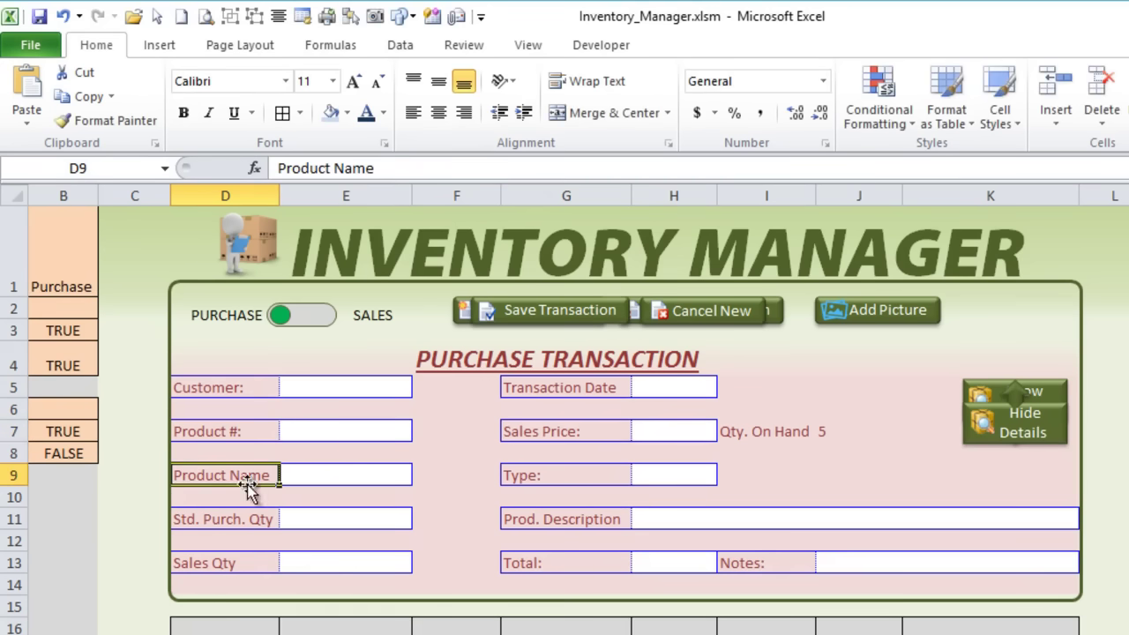
left_click(382, 171)
type(":")
key("Return")
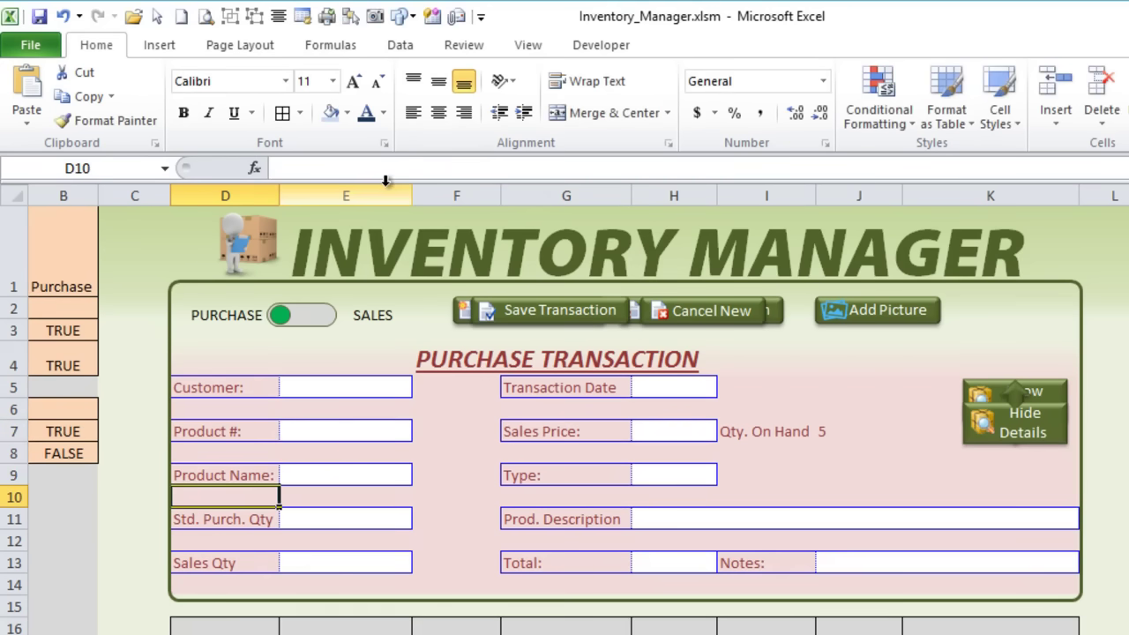
left_click(251, 517)
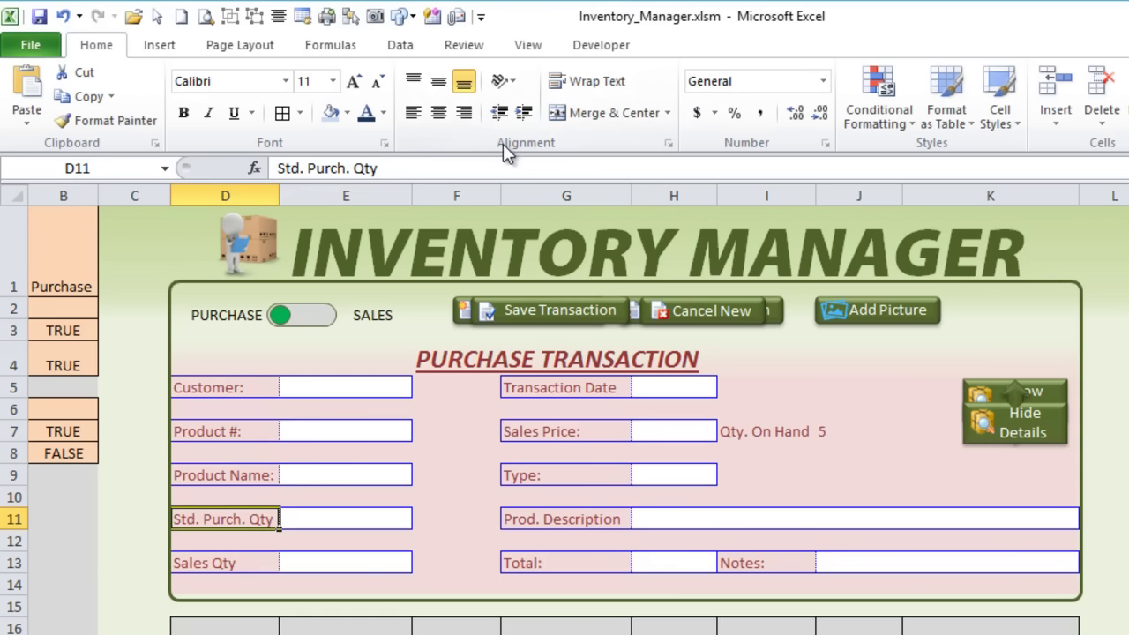
left_click(501, 172)
key("Return")
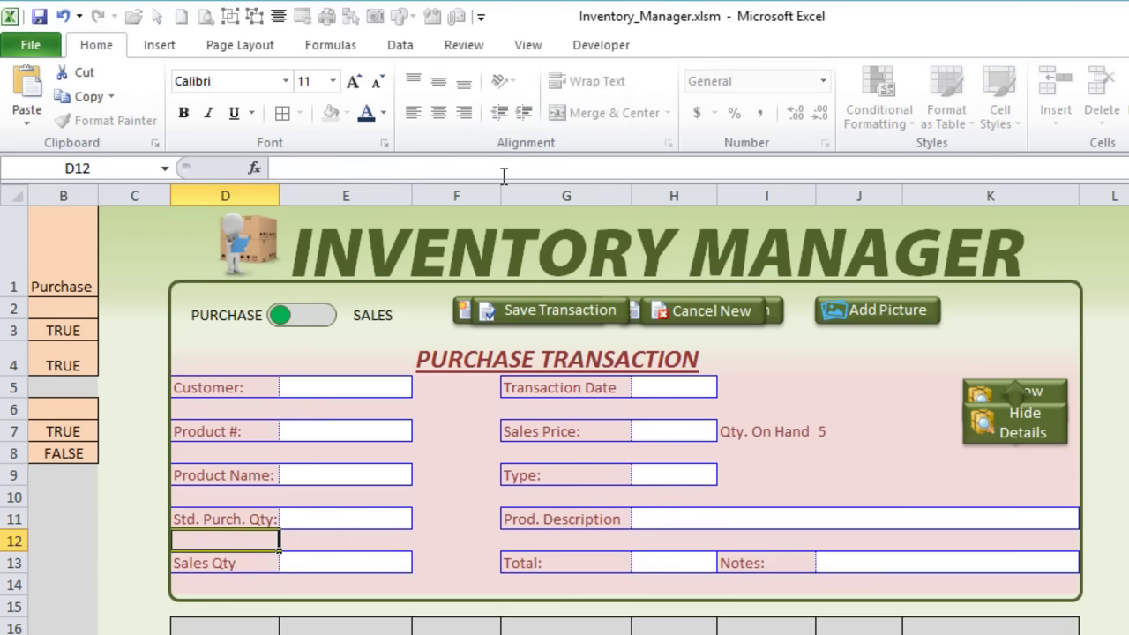
Right-align all the field labels of the transaction form in columns D and G, plus the Notes label.
left_click(241, 390)
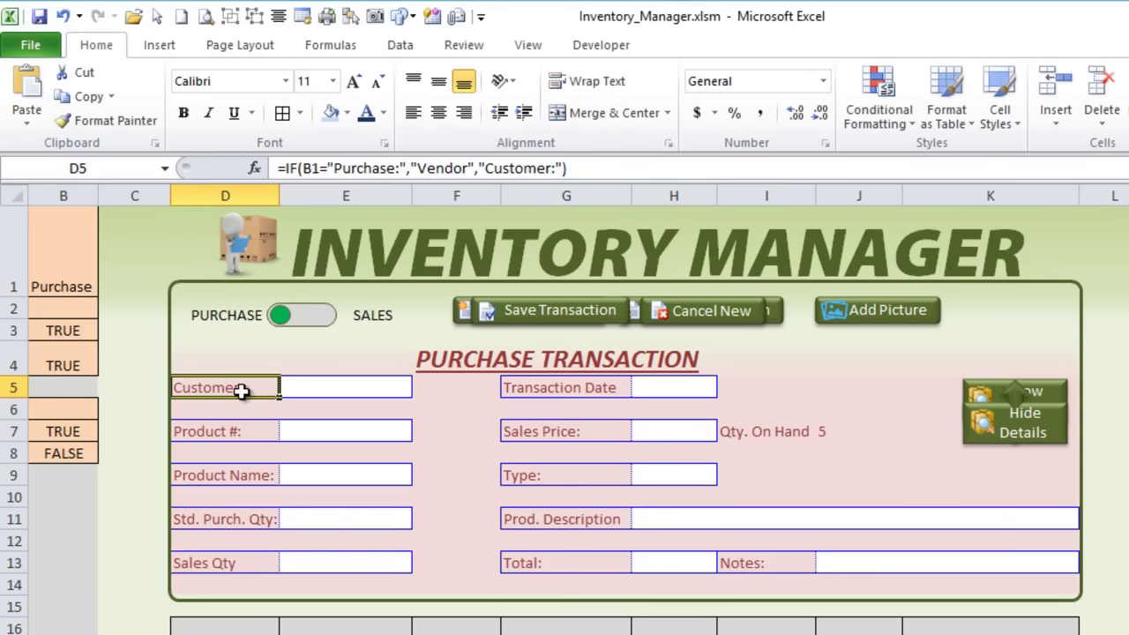
left_click(240, 430, "ctrl")
left_click(241, 519)
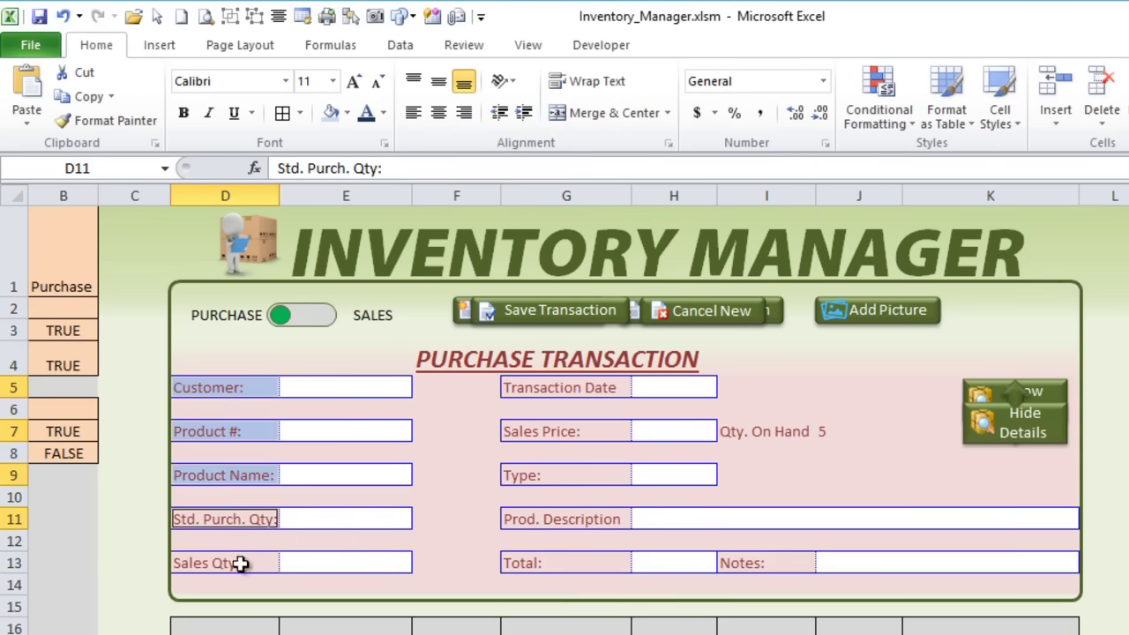
left_click(240, 562)
left_click(576, 399)
left_click(582, 432)
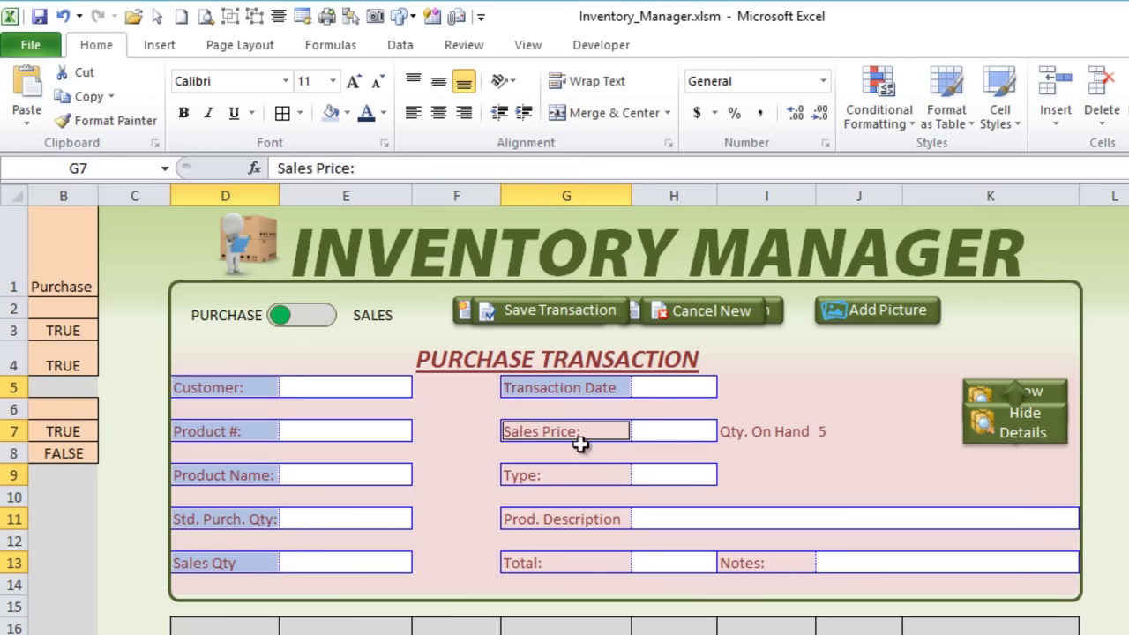
left_click(574, 477)
left_click(577, 515)
left_click(576, 556)
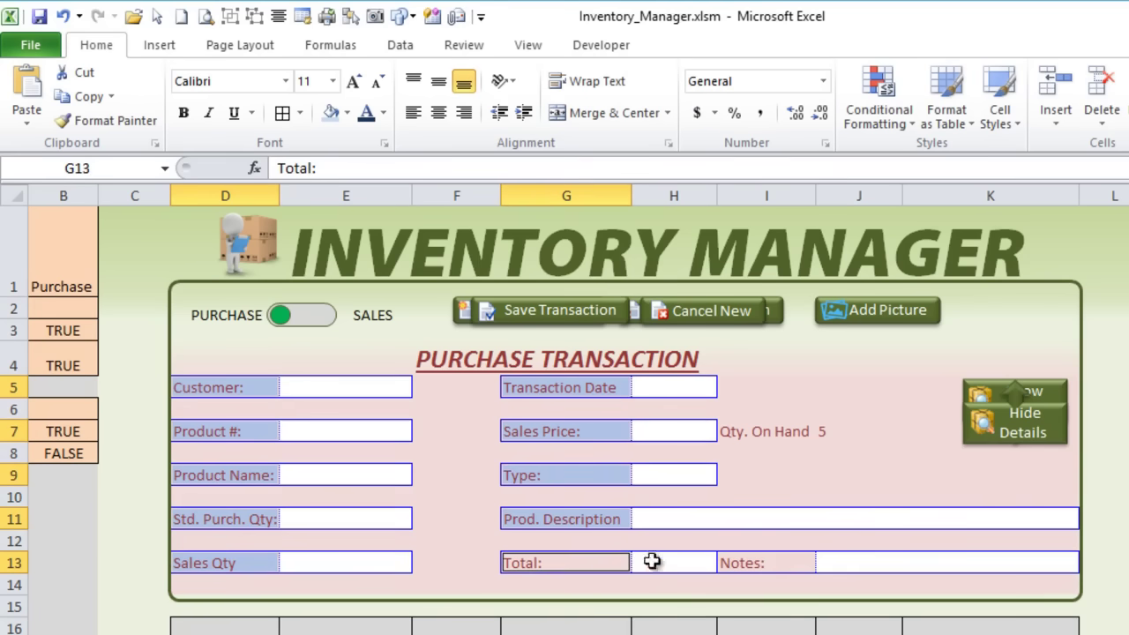
left_click(764, 564)
left_click(464, 113)
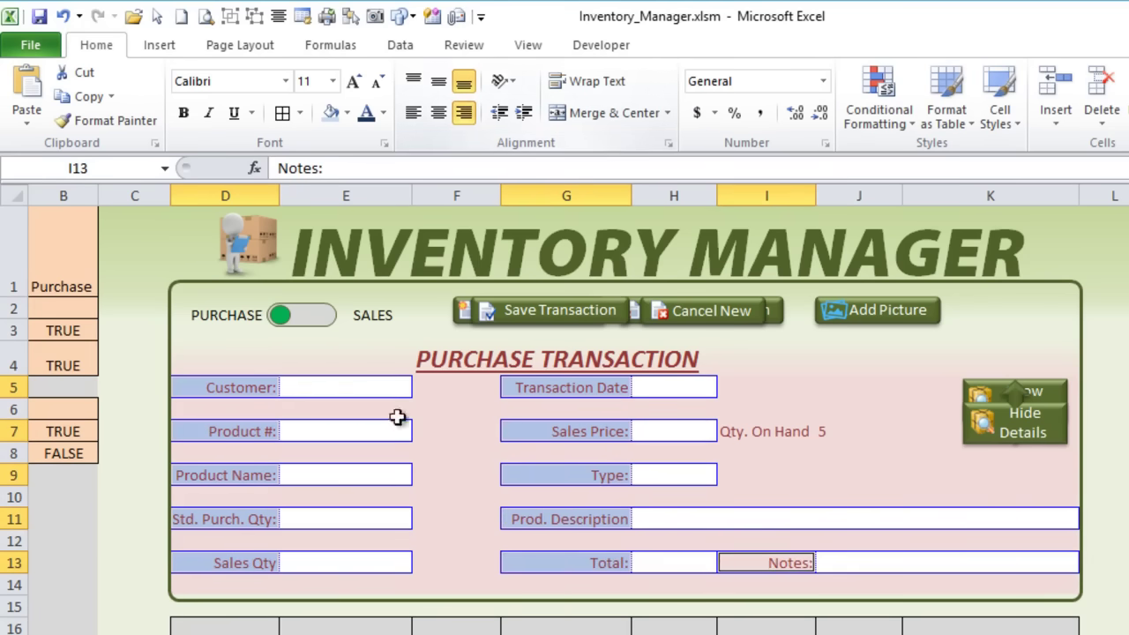
left_click(429, 607)
left_click_drag(192, 388, 358, 391)
left_click_drag(262, 433, 344, 433)
left_click_drag(226, 474, 322, 481)
left_click(476, 450)
Start a formula-based conditional formatting rule, =$B$1="Purchase", for all label and entry cells of the transaction form, including Notes.
left_click_drag(225, 383, 330, 388)
left_click_drag(251, 431, 328, 436)
left_click_drag(239, 473, 328, 479)
left_click_drag(276, 518, 317, 516)
left_click_drag(253, 565, 323, 562)
left_click_drag(574, 561, 930, 565)
left_click(722, 566, "ctrl")
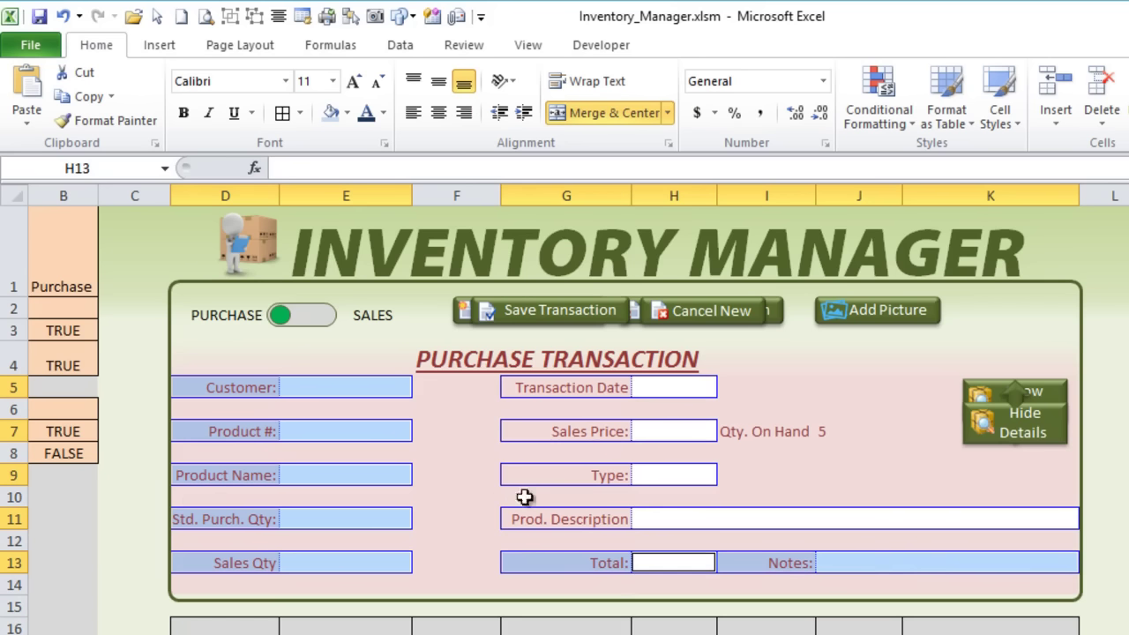
left_click_drag(537, 514, 668, 520)
left_click_drag(606, 474, 667, 475)
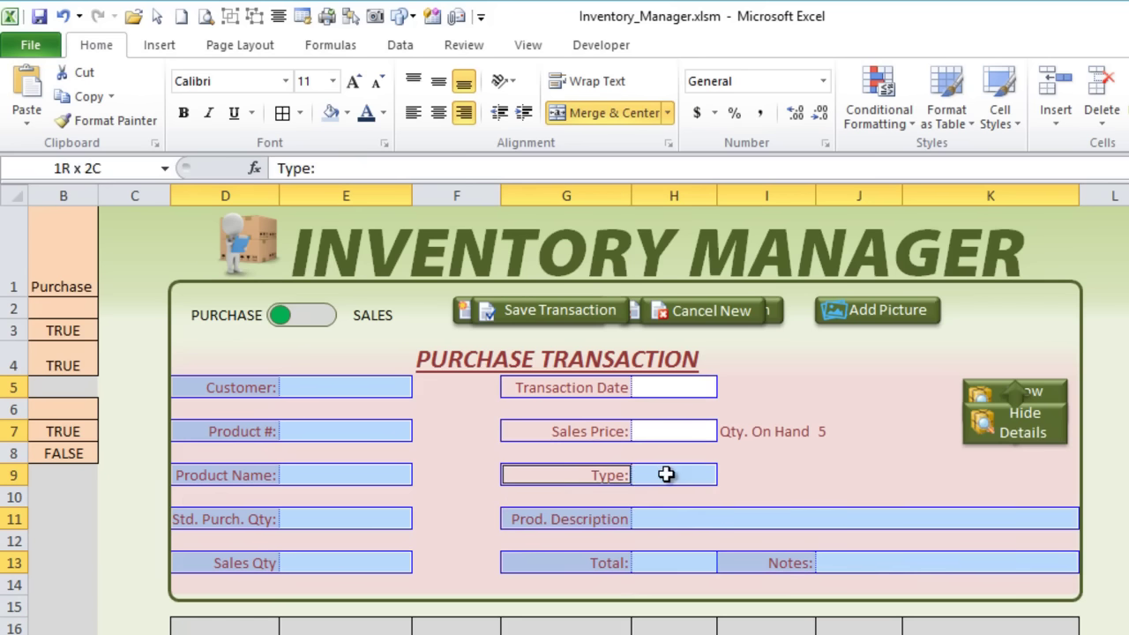
left_click_drag(584, 433, 650, 424)
left_click_drag(578, 385, 645, 388)
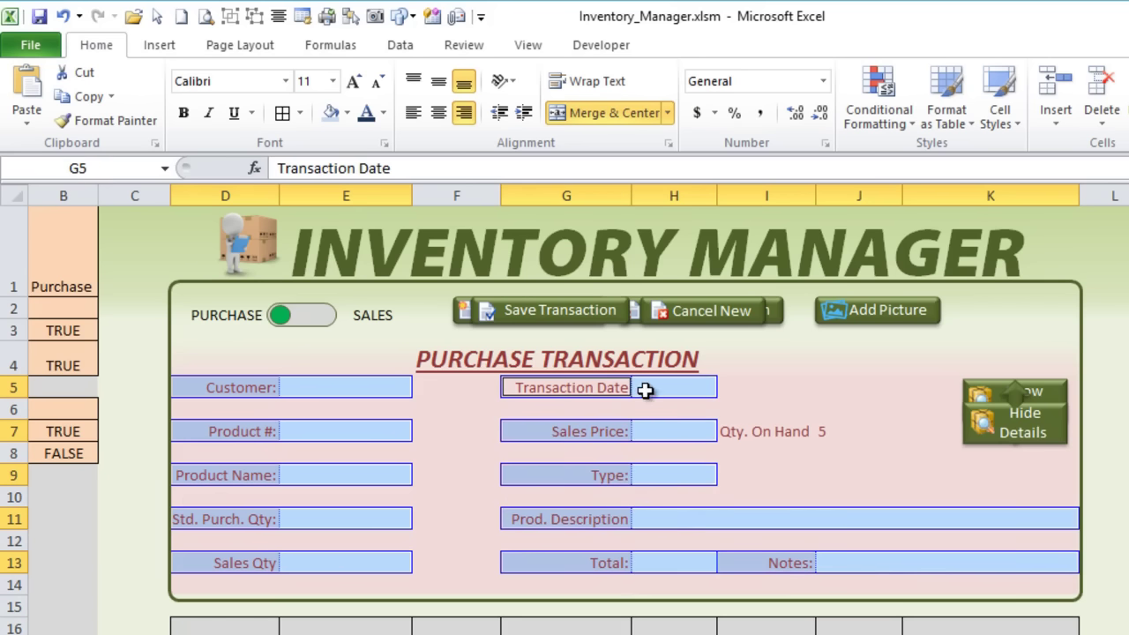
left_click(866, 122)
left_click(790, 395)
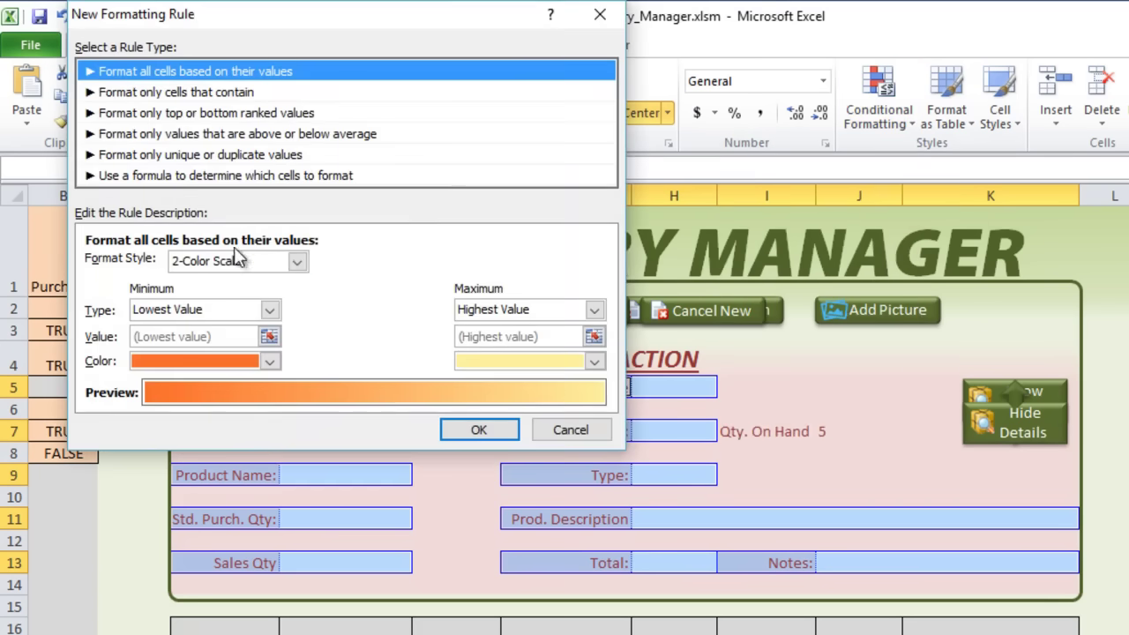
left_click(182, 176)
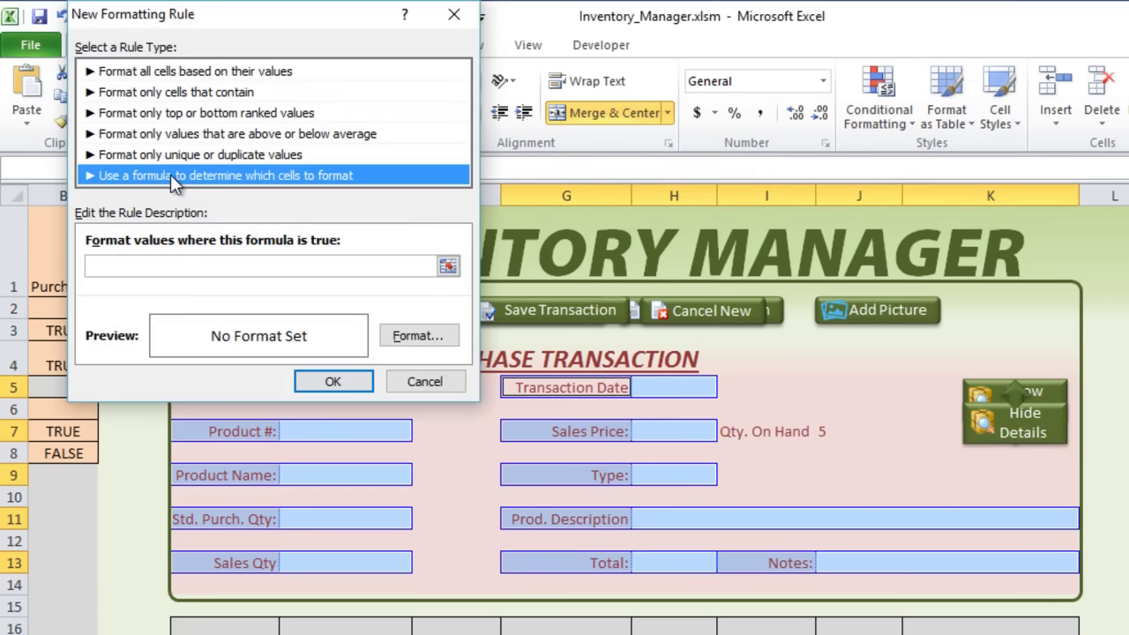
left_click(174, 266)
left_click_drag(234, 25, 488, 141)
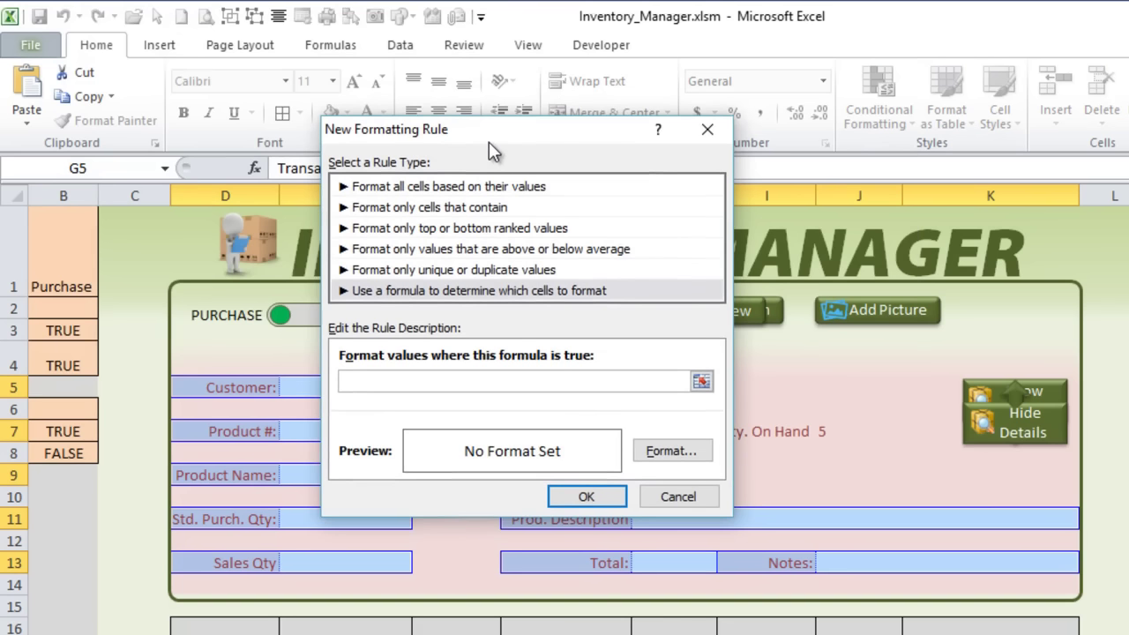
left_click(80, 267)
type("=")
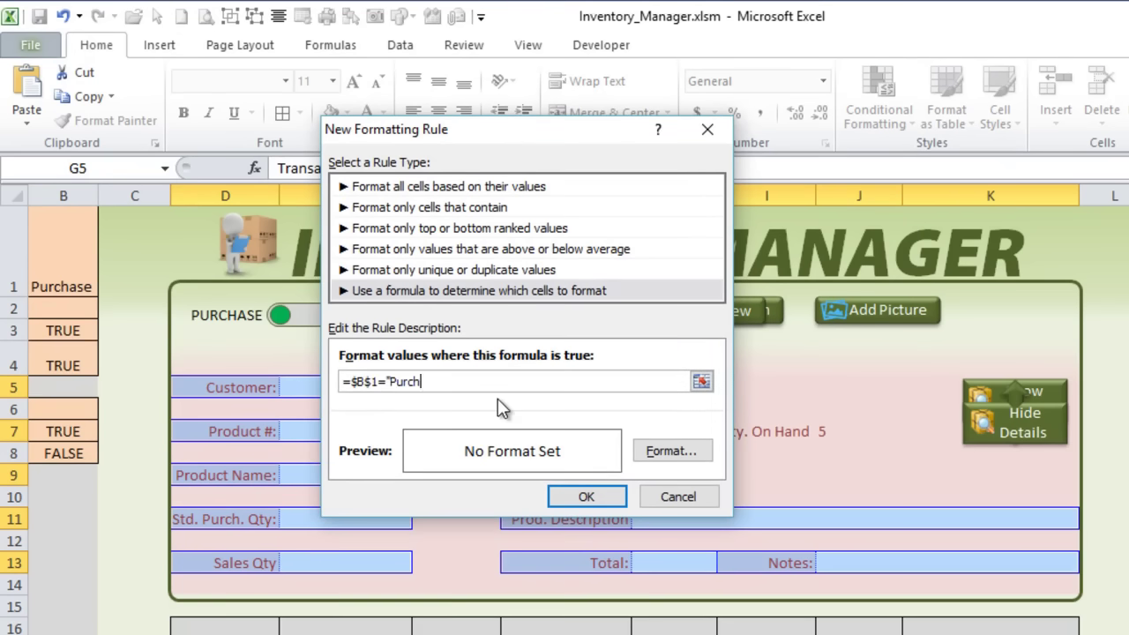
Give the Purchase rule a dark red outline border and apply it to the selected form cells.
left_click(671, 451)
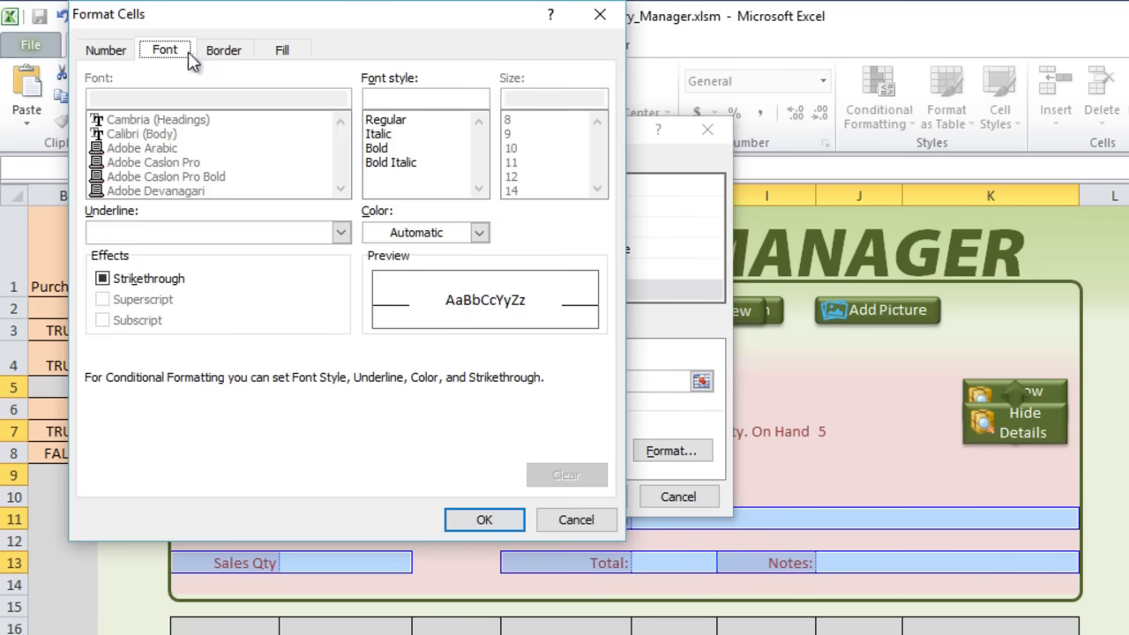
left_click(240, 58)
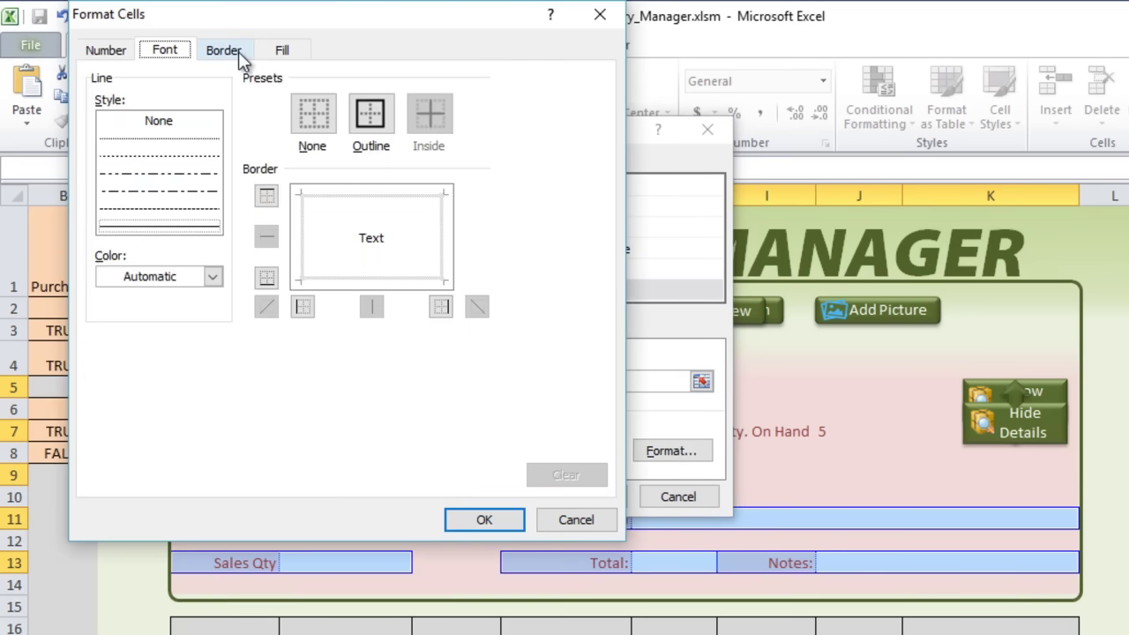
left_click(212, 278)
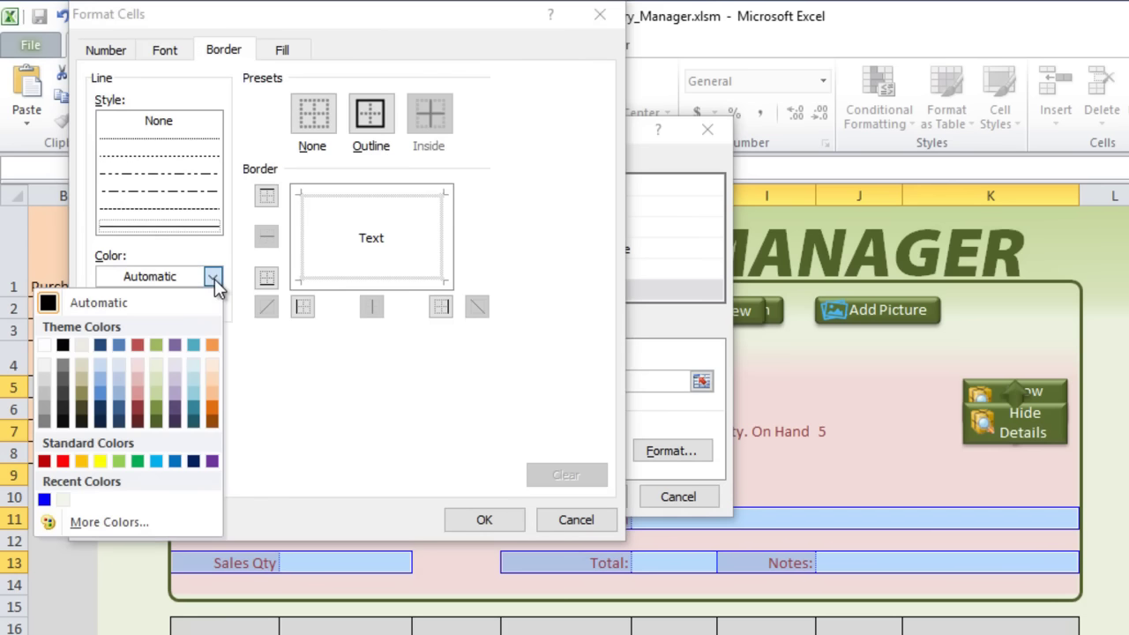
left_click(139, 409)
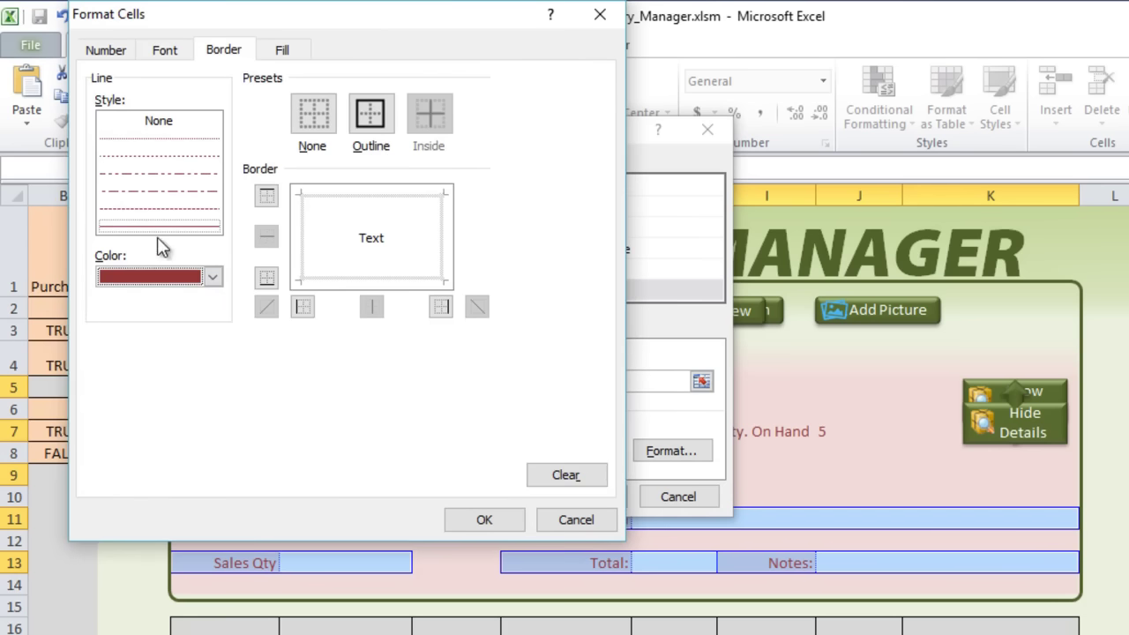
left_click(371, 113)
left_click(486, 518)
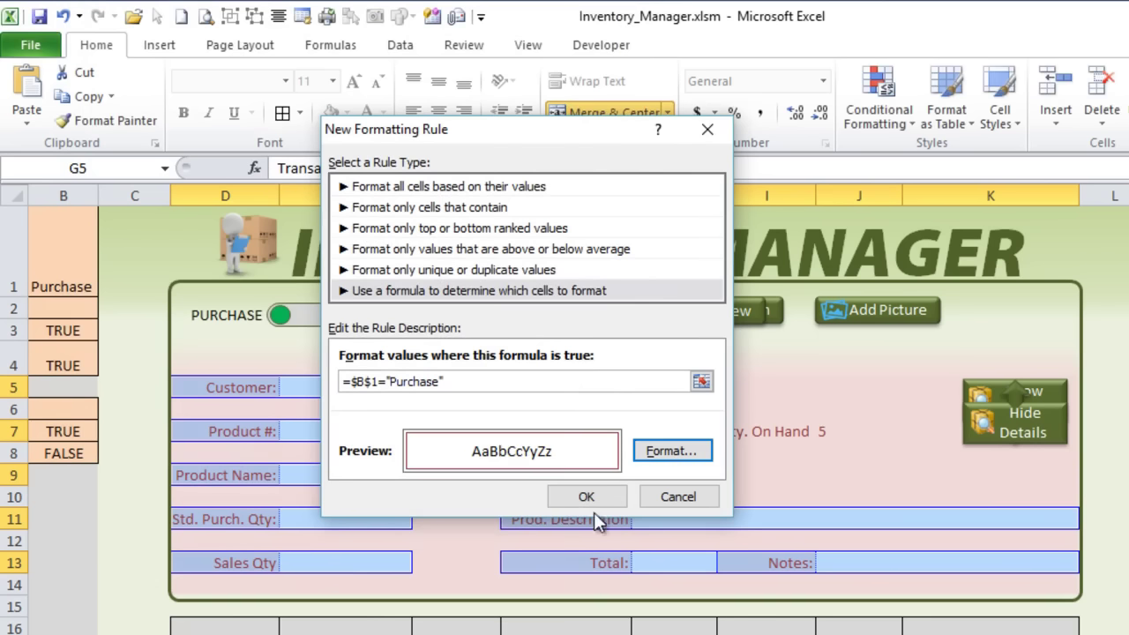
left_click(586, 496)
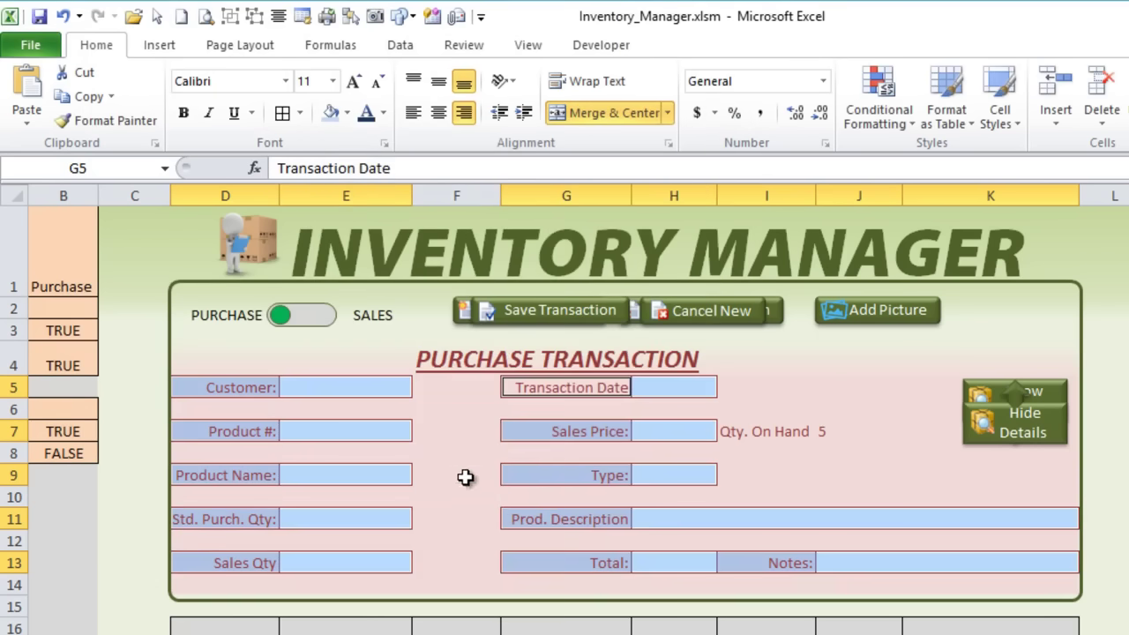
Test the border formatting by switching the form repeatedly between Purchase and Sales, ending on Sales.
left_click(465, 476)
left_click(314, 319)
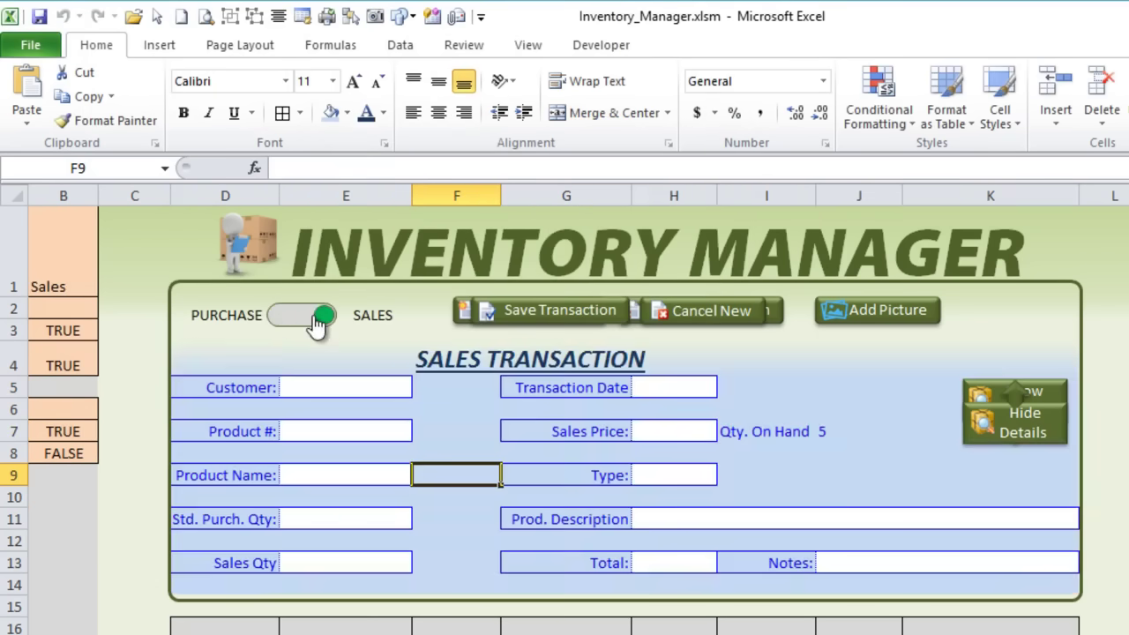
left_click(282, 318)
left_click(282, 317)
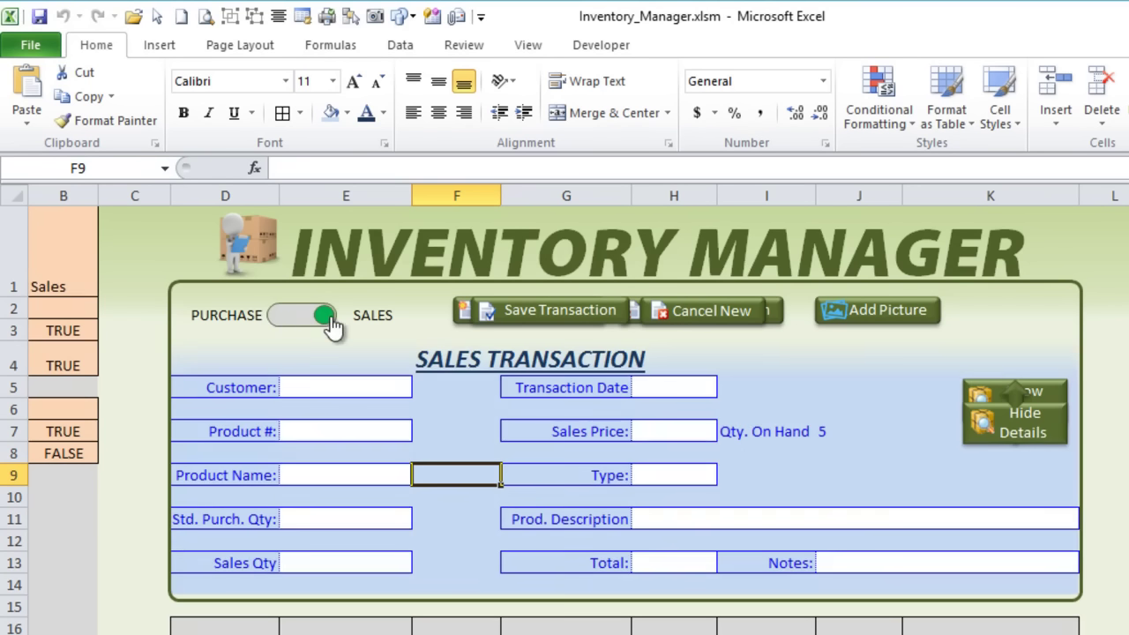
left_click(284, 321)
left_click(289, 322)
left_click(282, 323)
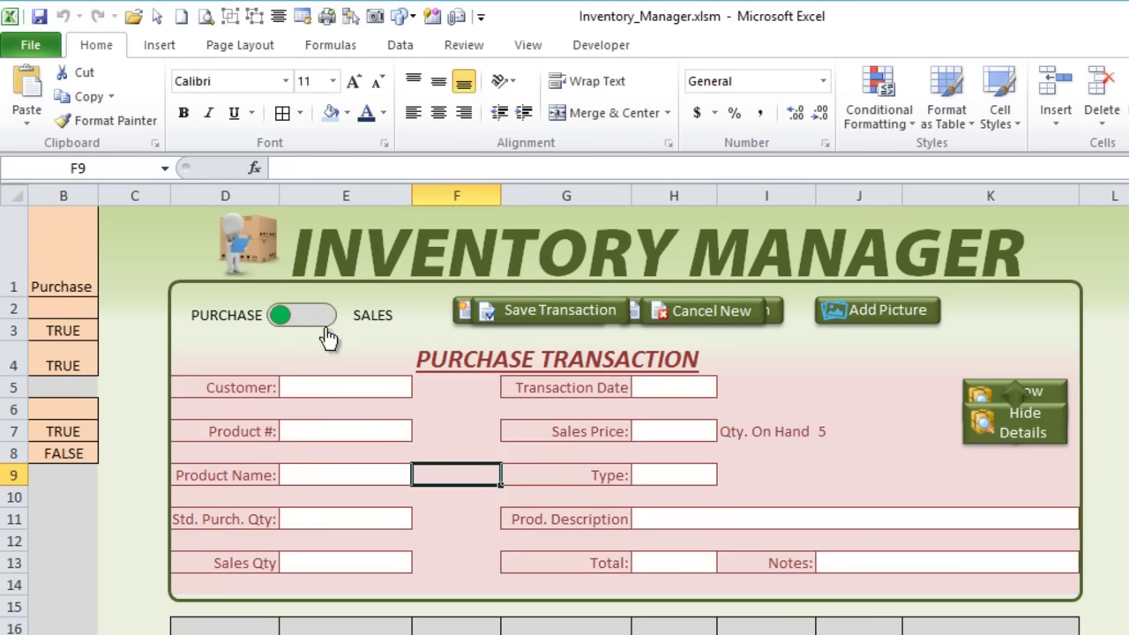
left_click(339, 322)
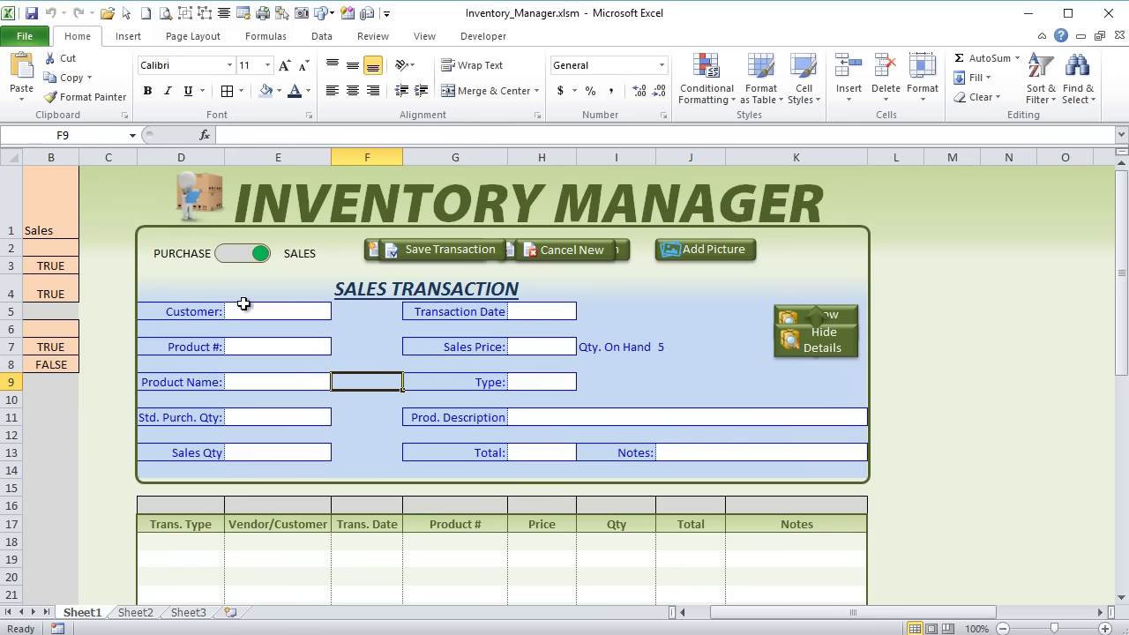
left_click_drag(243, 304, 551, 352)
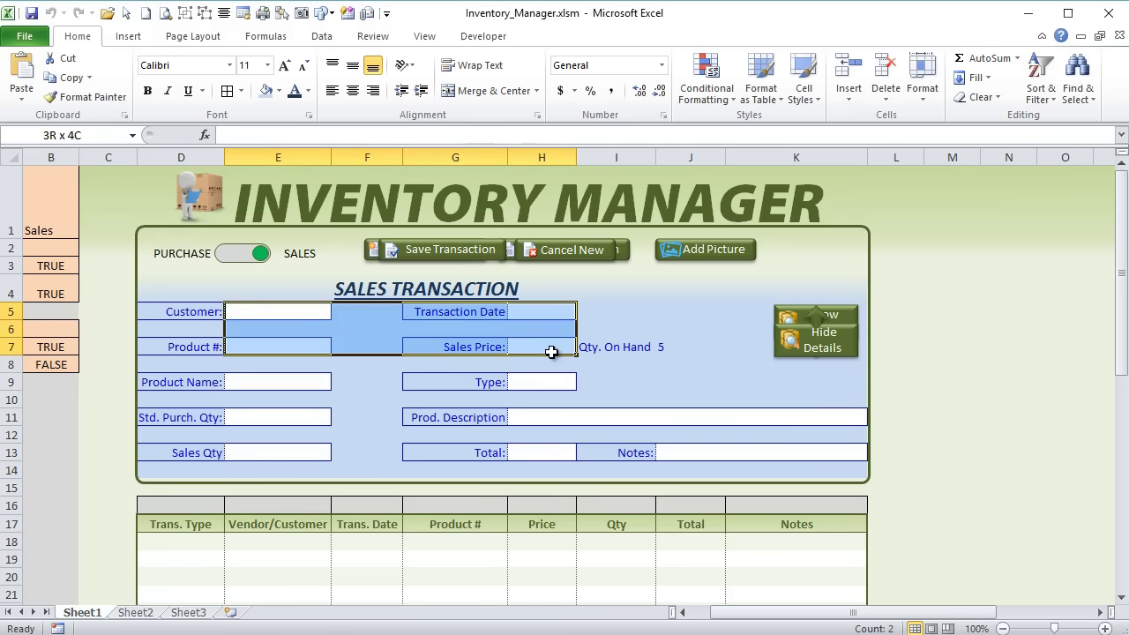
left_click_drag(256, 431, 740, 459)
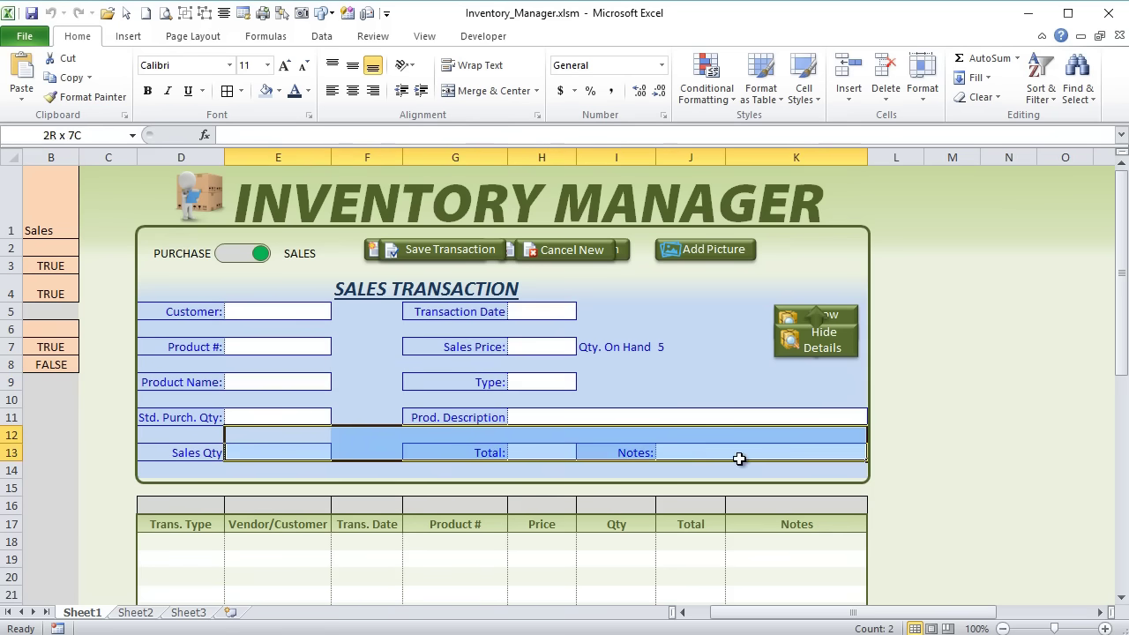
left_click(212, 540)
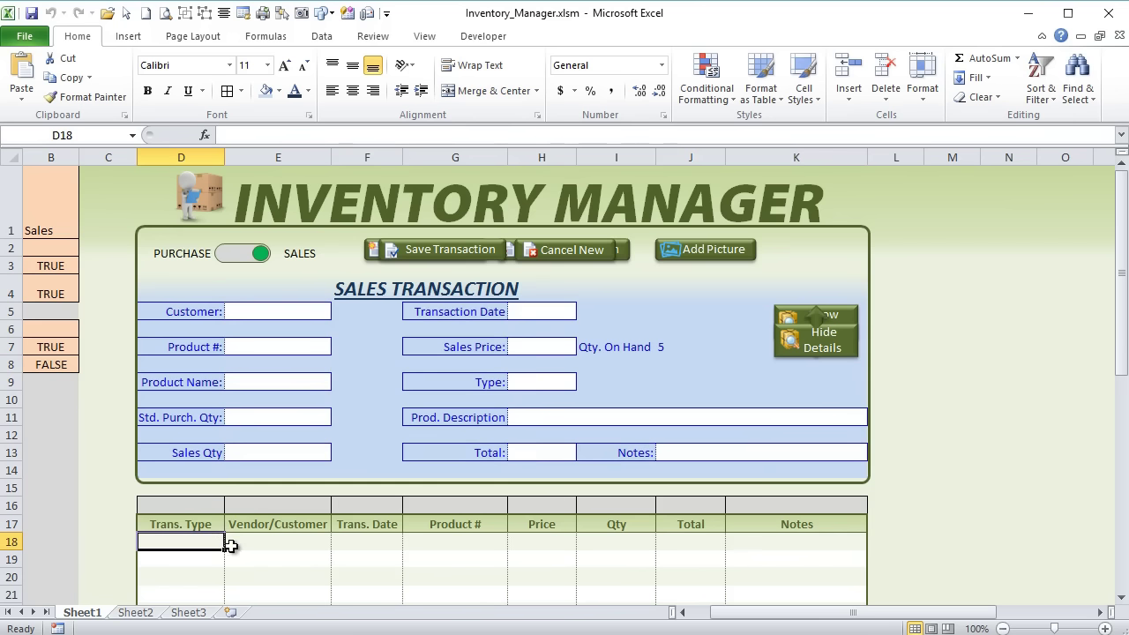
Enter the source cell references B1, E5, H5 and E7 in row 16 above Trans. Type, Vendor/Customer, Trans. Date and Product #.
left_click(195, 509)
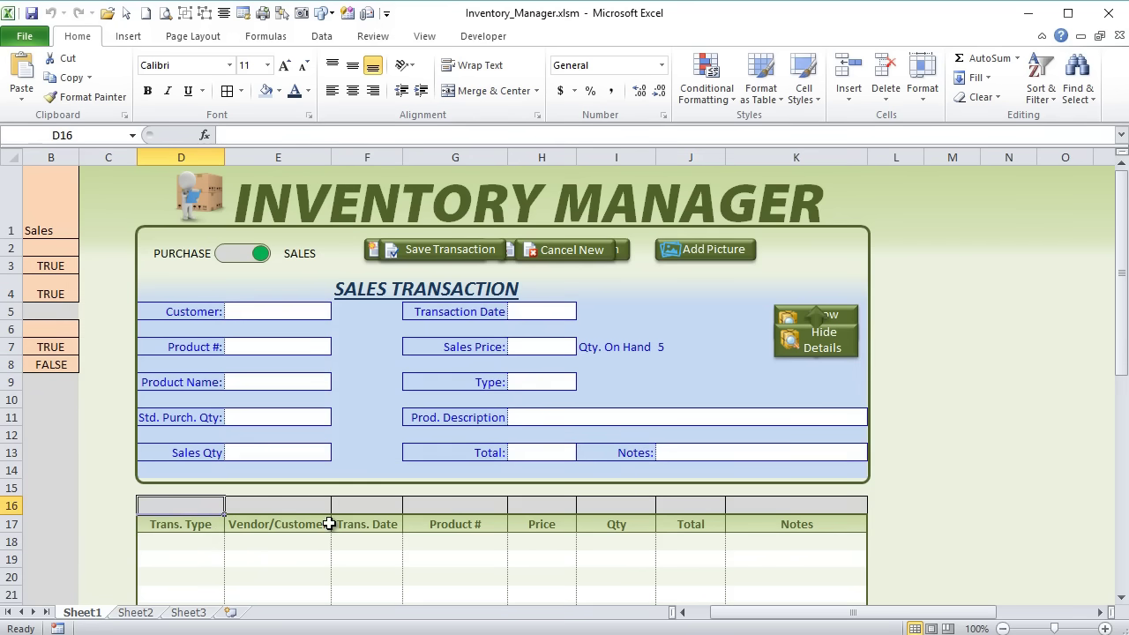
type("B1")
left_click(299, 511)
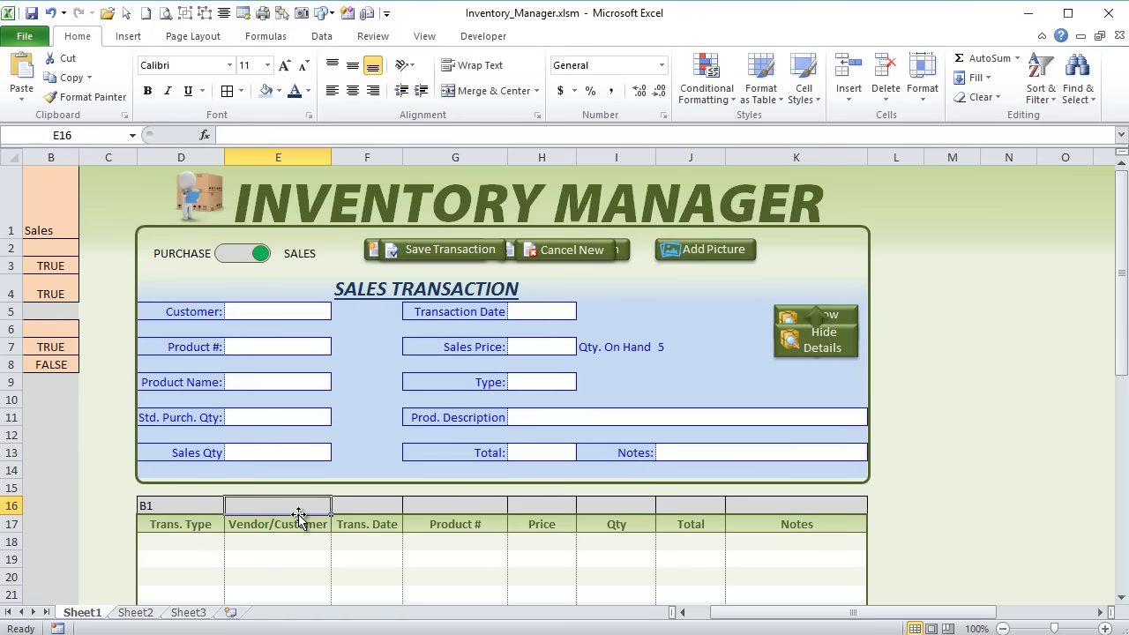
type("E5")
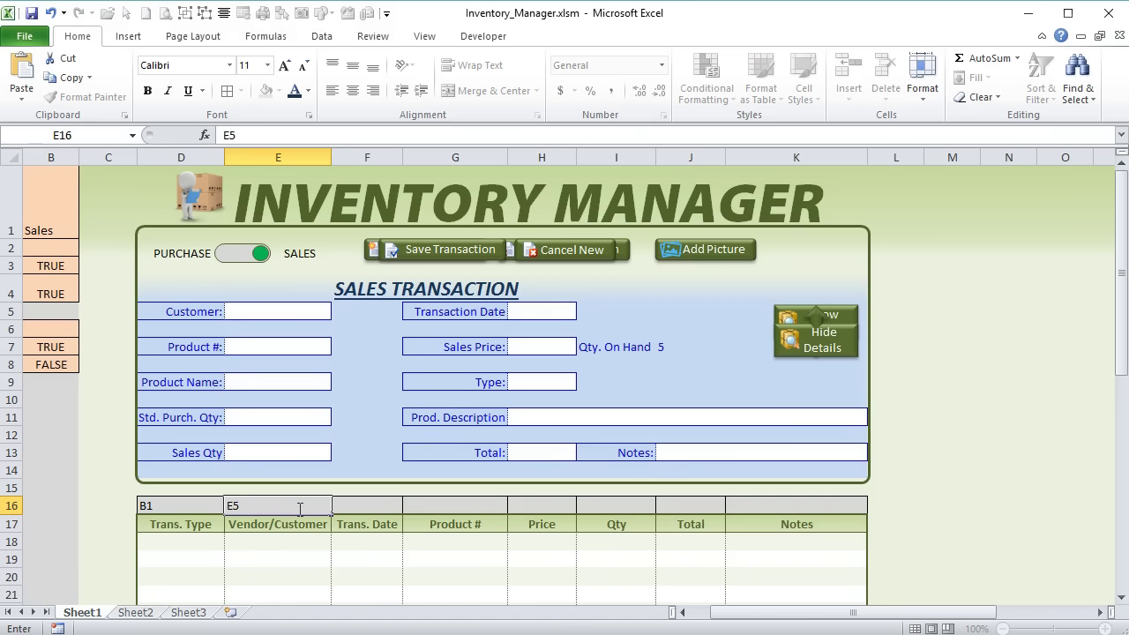
key("Tab")
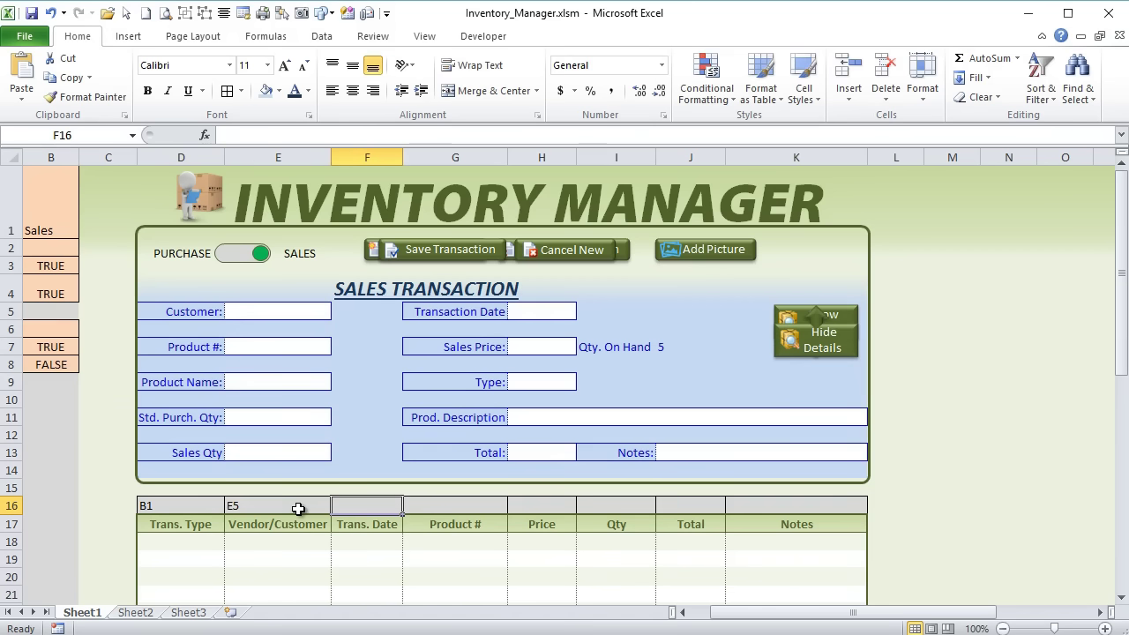
type("H5")
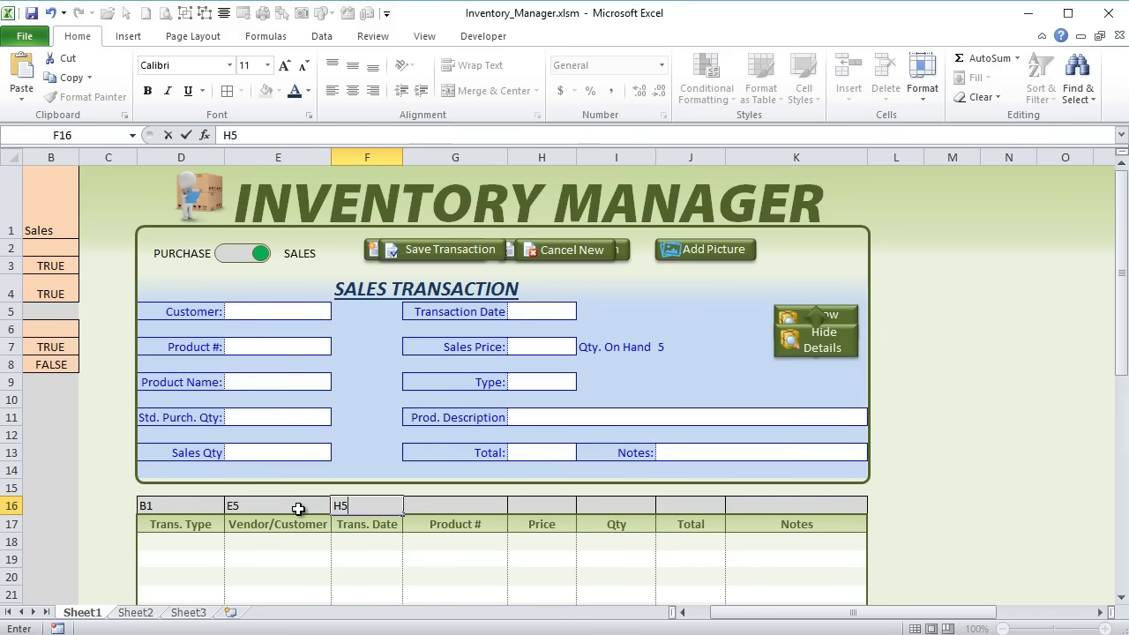
key("Tab")
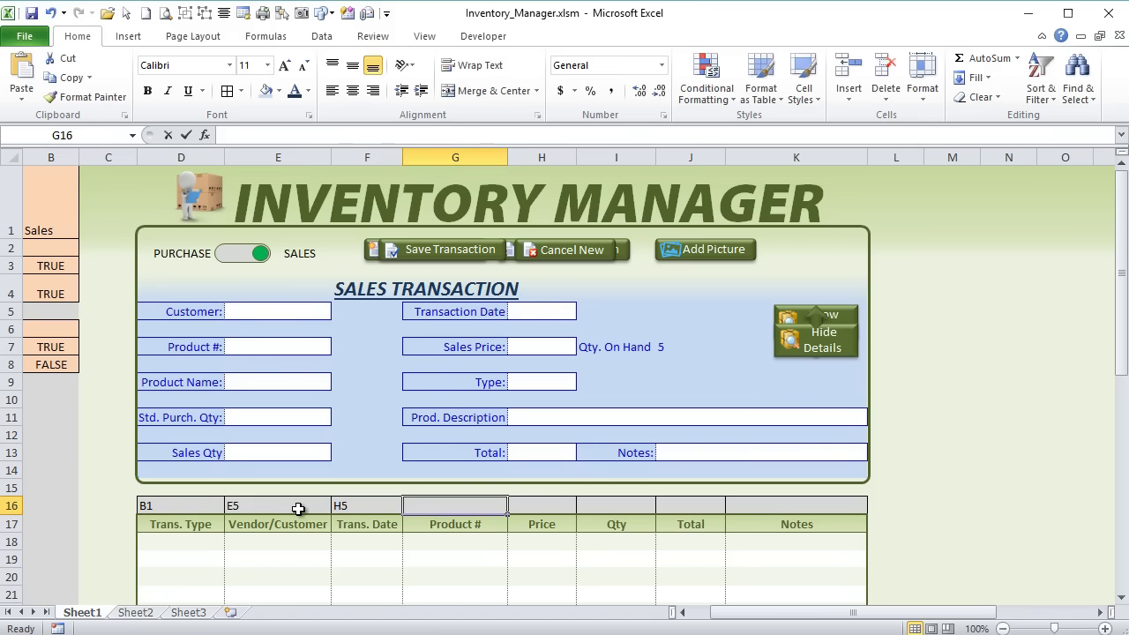
type("E7")
key("Tab")
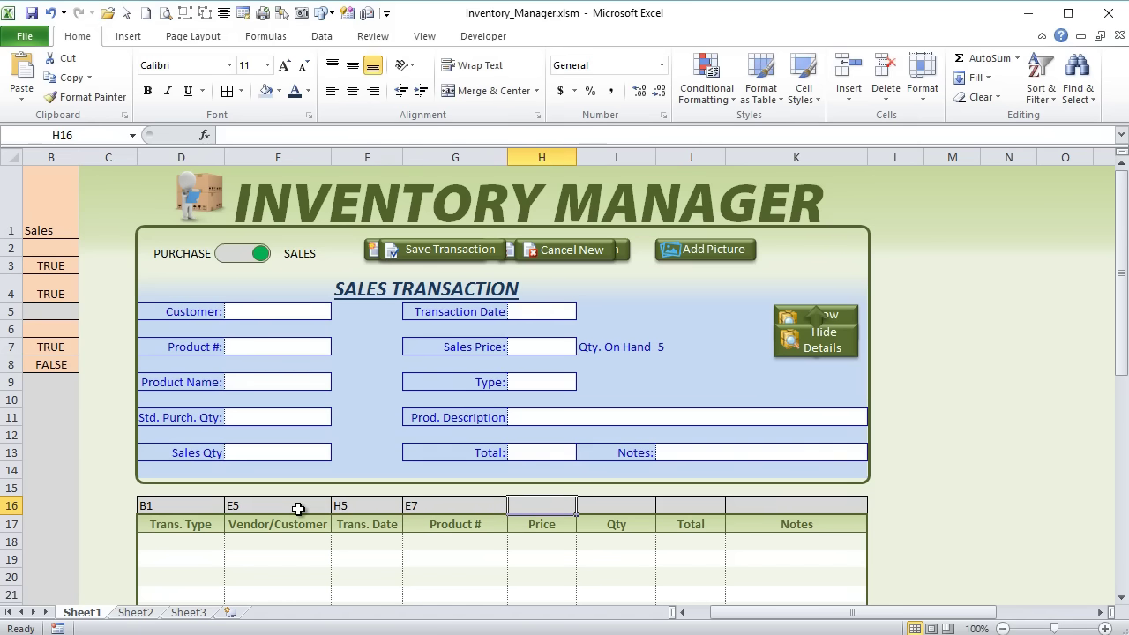
Enter H7, E13 and J13 in row 16 above Price, Qty and Notes, leaving Total blank, and center D16:K16.
type("H7")
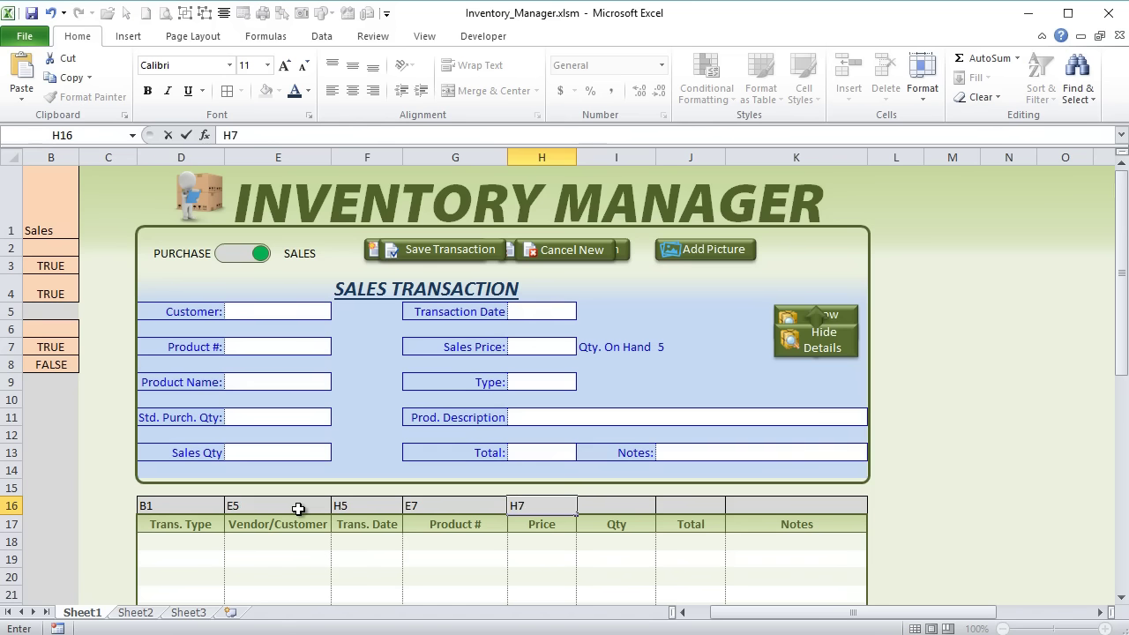
key("Tab")
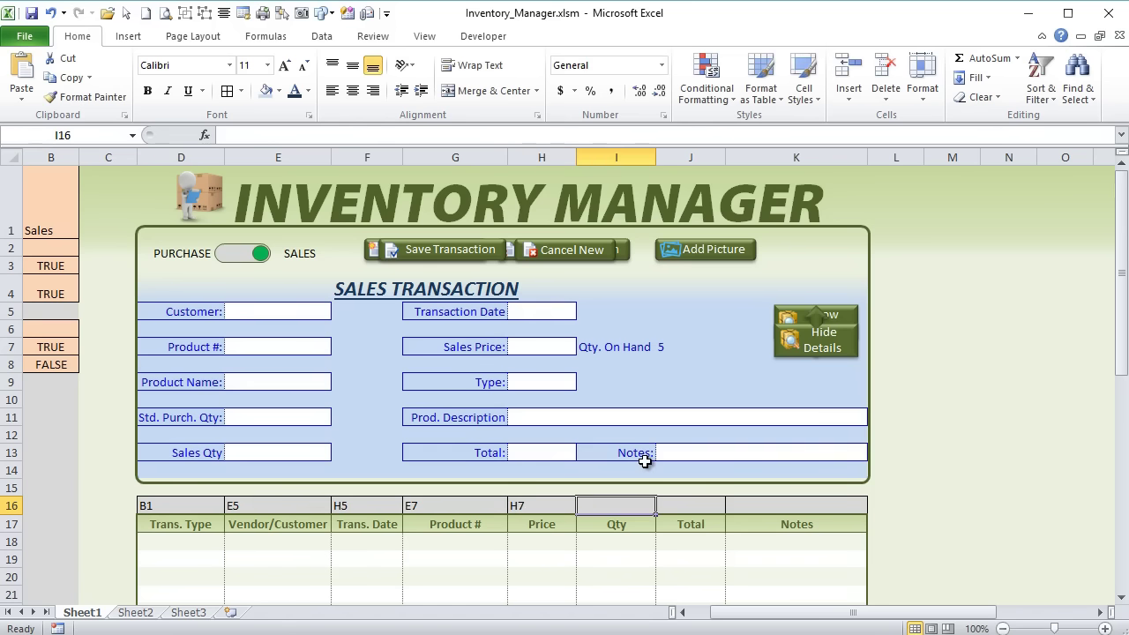
type("E13")
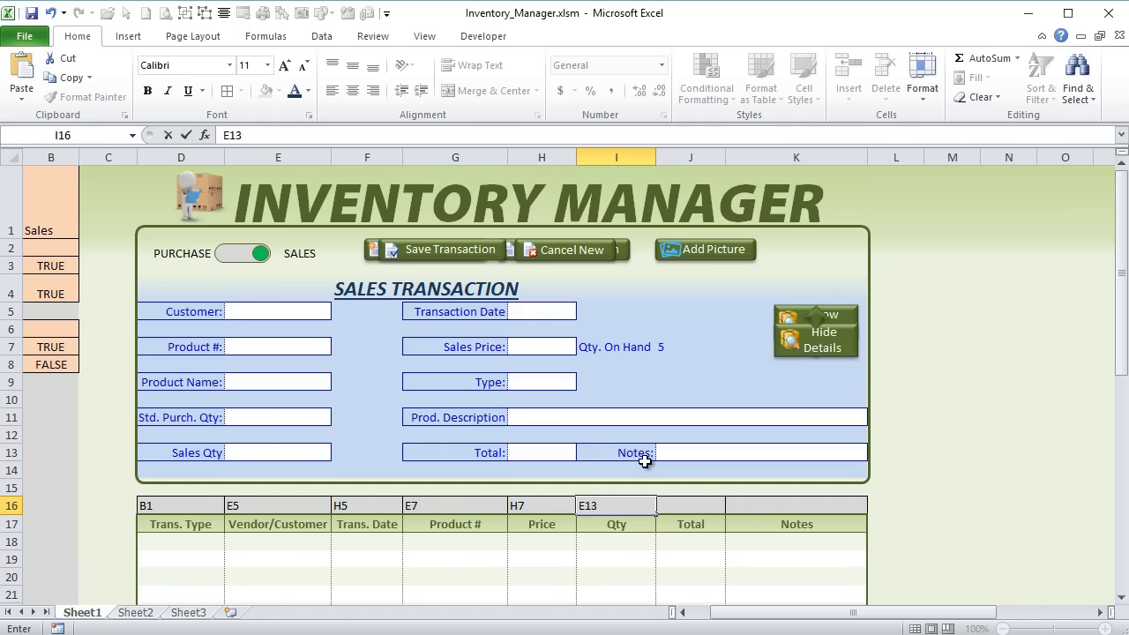
key("Tab")
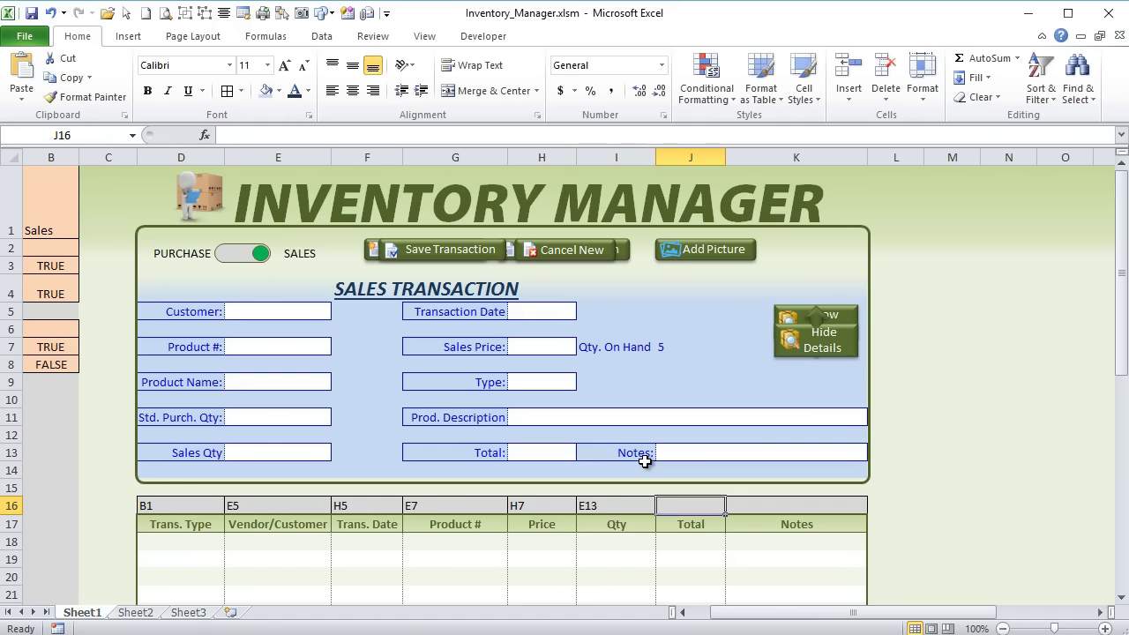
key("Tab")
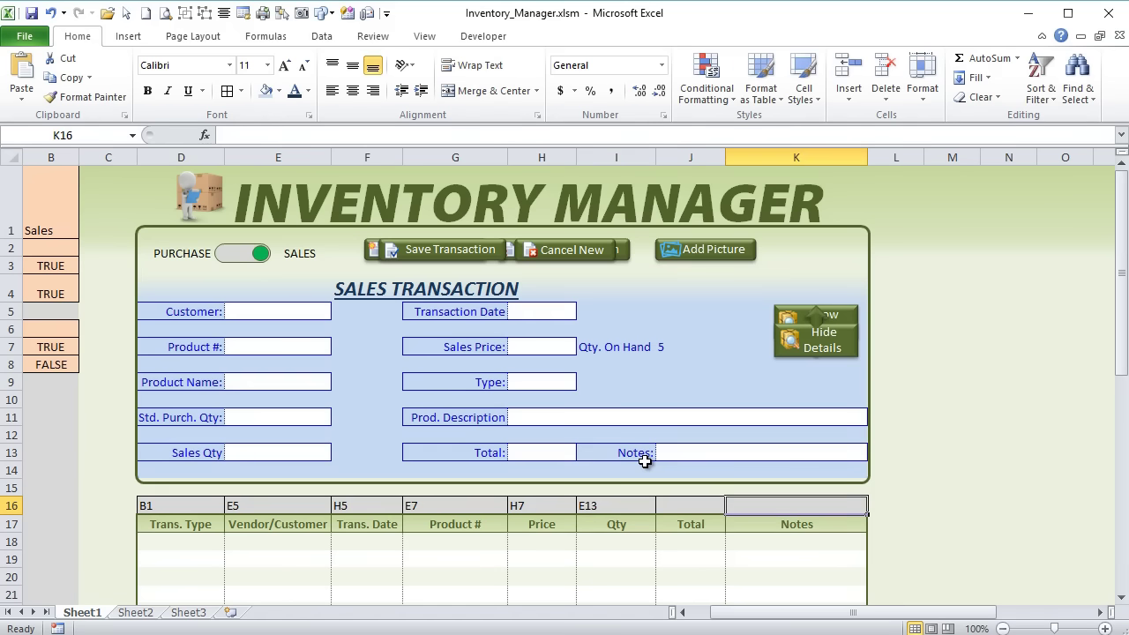
type("J13")
key("Tab")
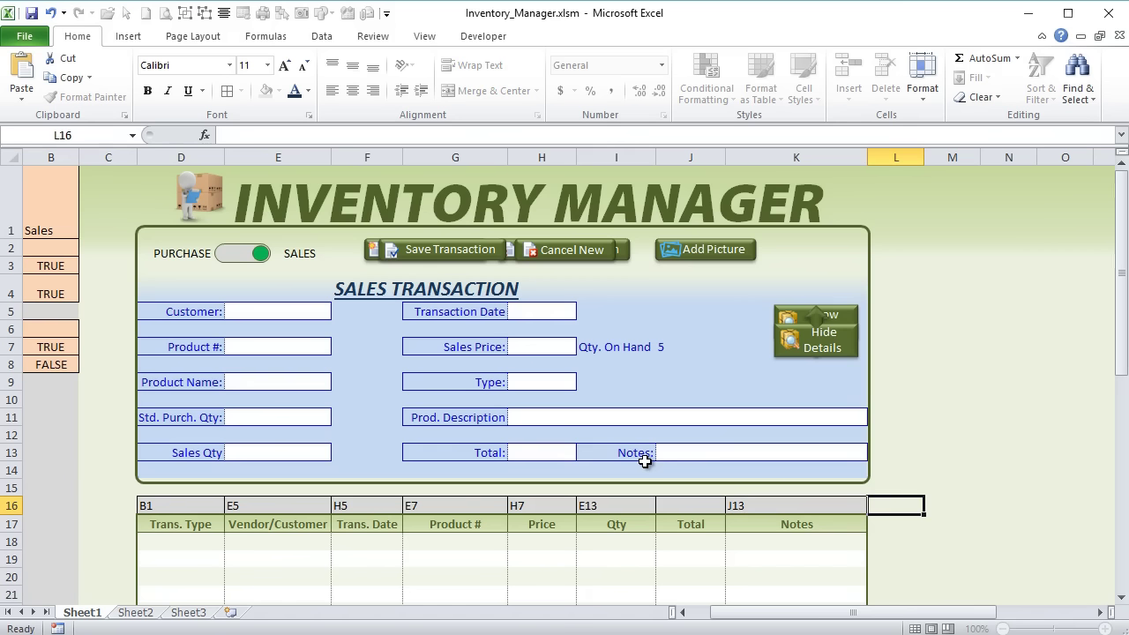
left_click_drag(183, 503, 780, 507)
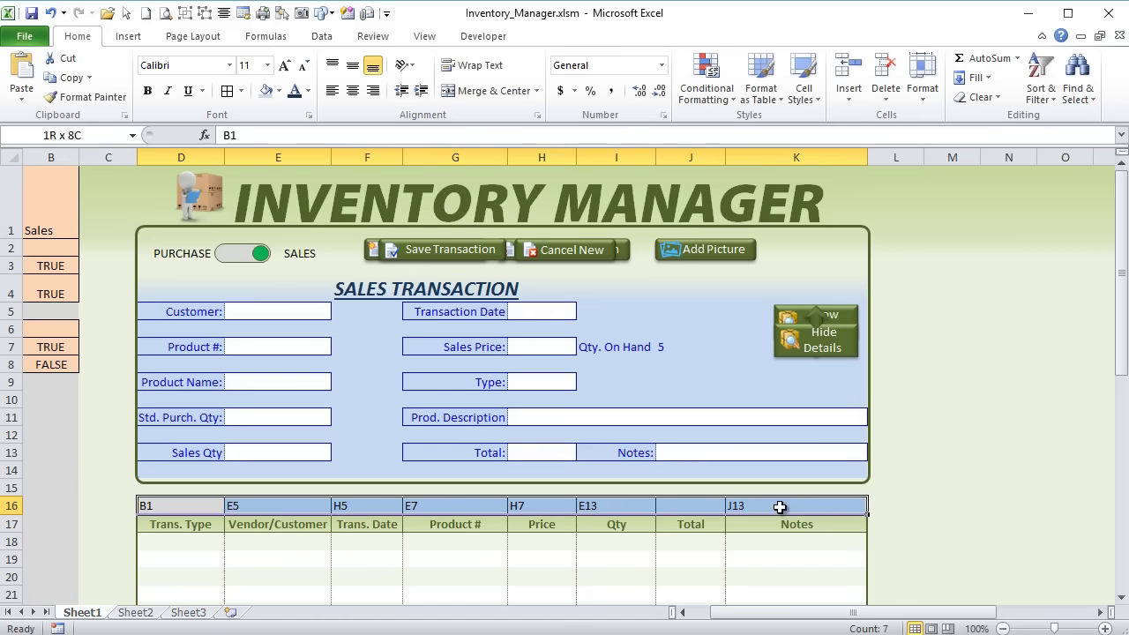
left_click(352, 91)
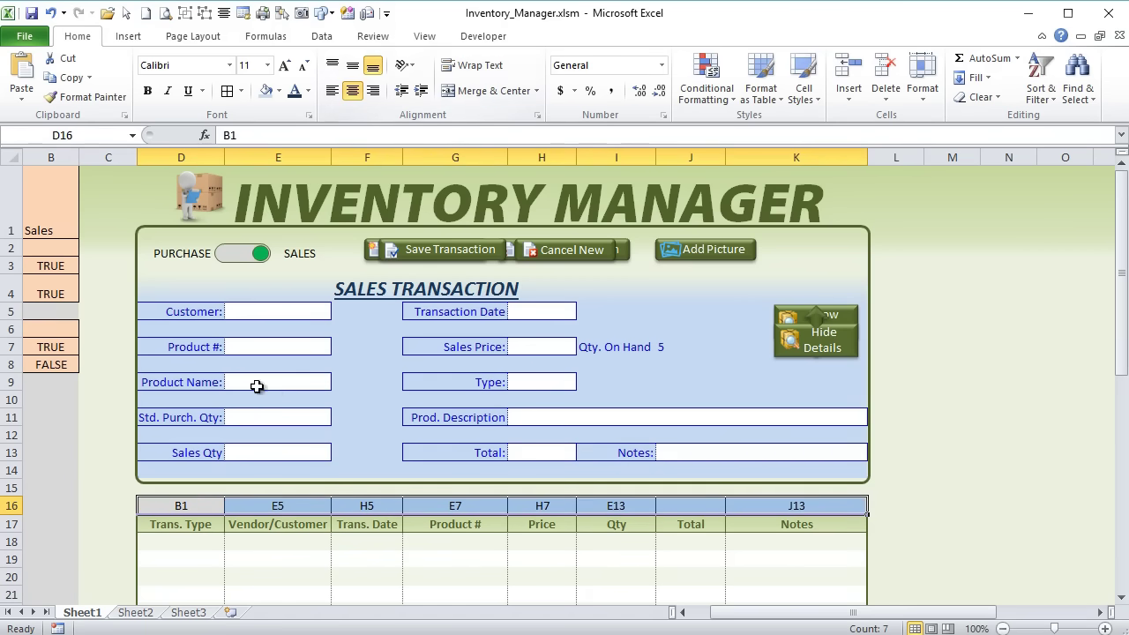
Copy the transaction form range D5:K13 and paste it with its formatting at N5, beside the original form.
left_click_drag(189, 545, 671, 559)
scroll(671, 564, "up", 2)
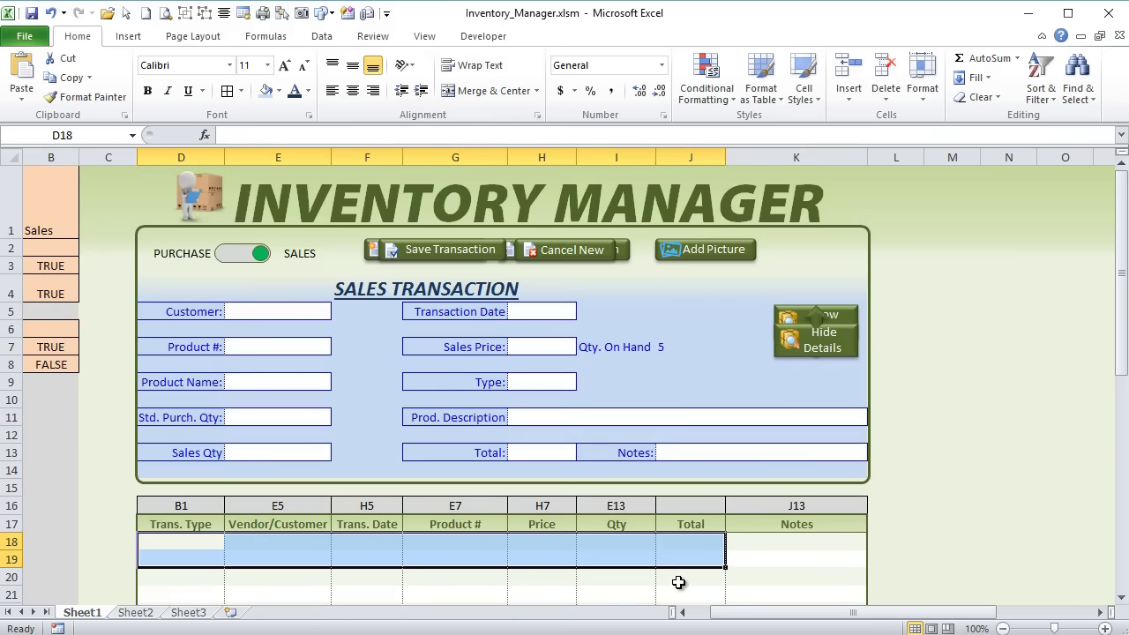
mouse_move(887, 615)
left_mouse_down()
mouse_move(917, 615)
mouse_move(877, 615)
left_mouse_up()
left_click_drag(176, 312, 714, 456)
key("ctrl+c")
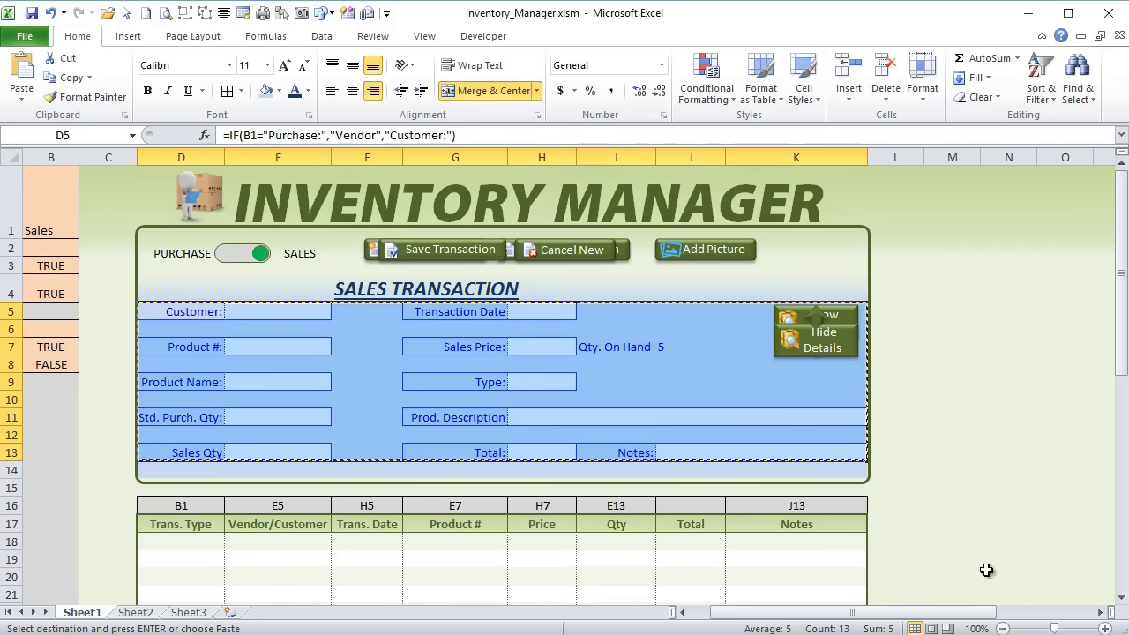
left_click_drag(965, 612, 1005, 612)
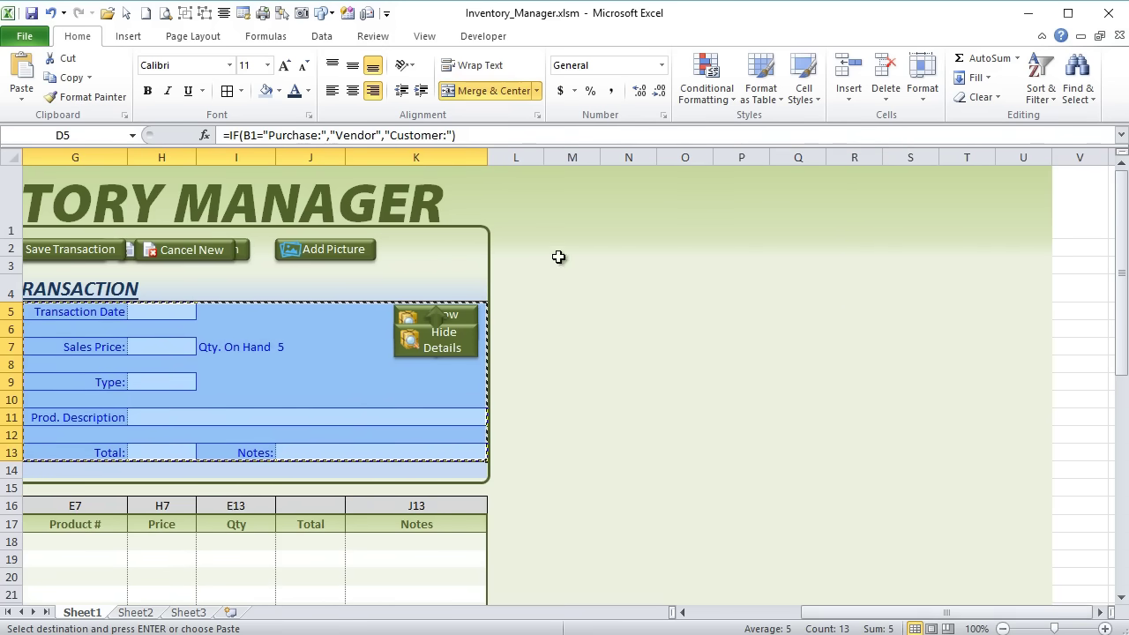
left_click(628, 305)
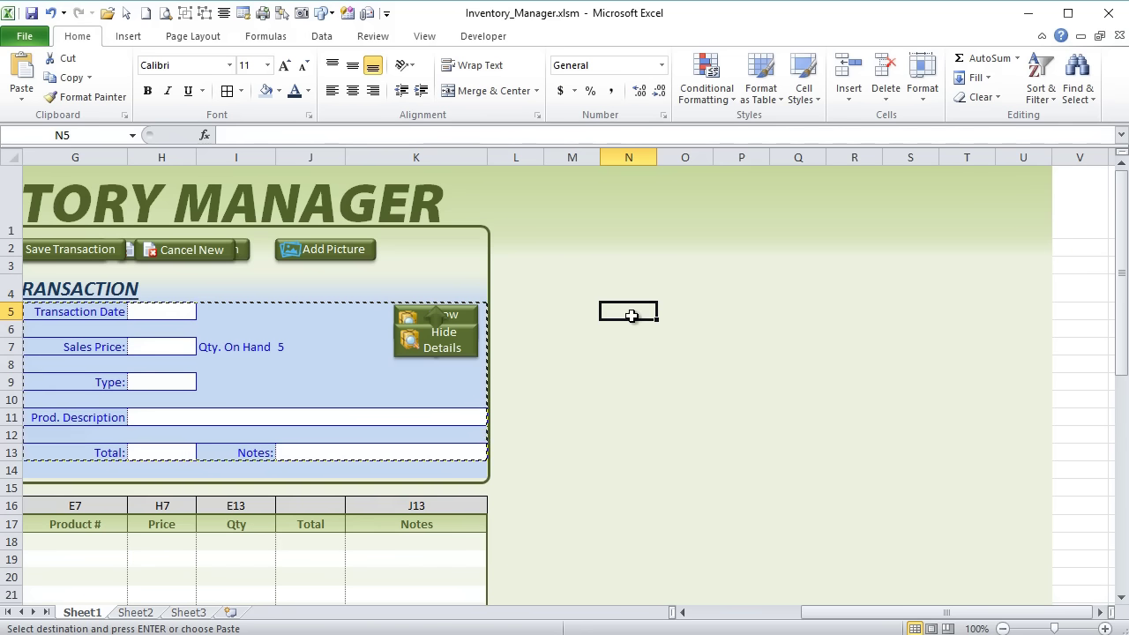
right_click(595, 331)
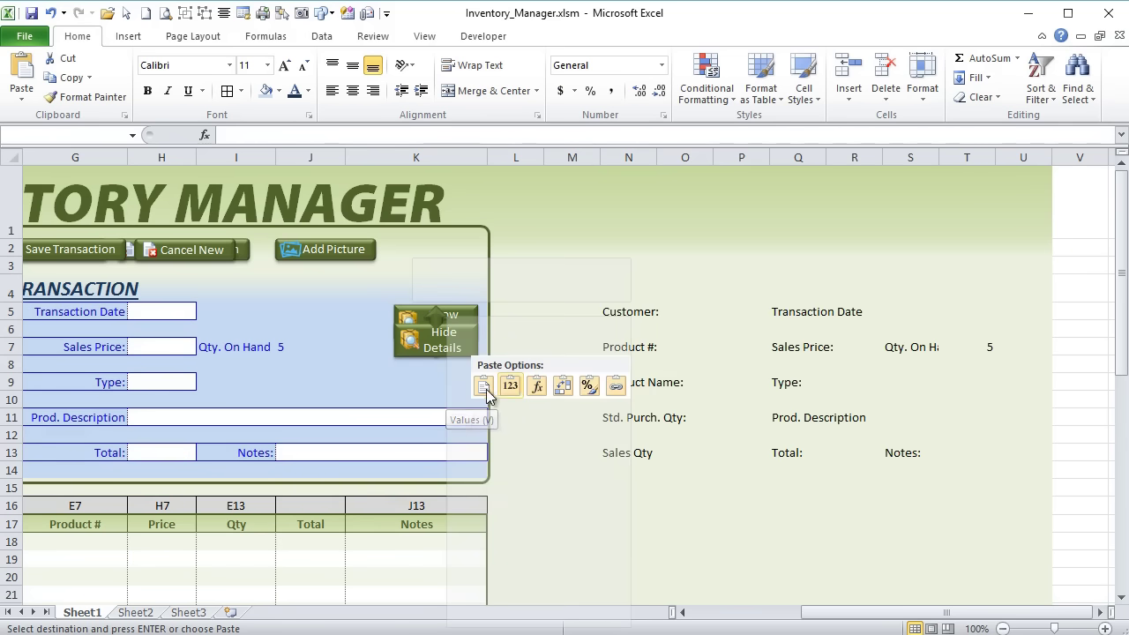
left_click(486, 387)
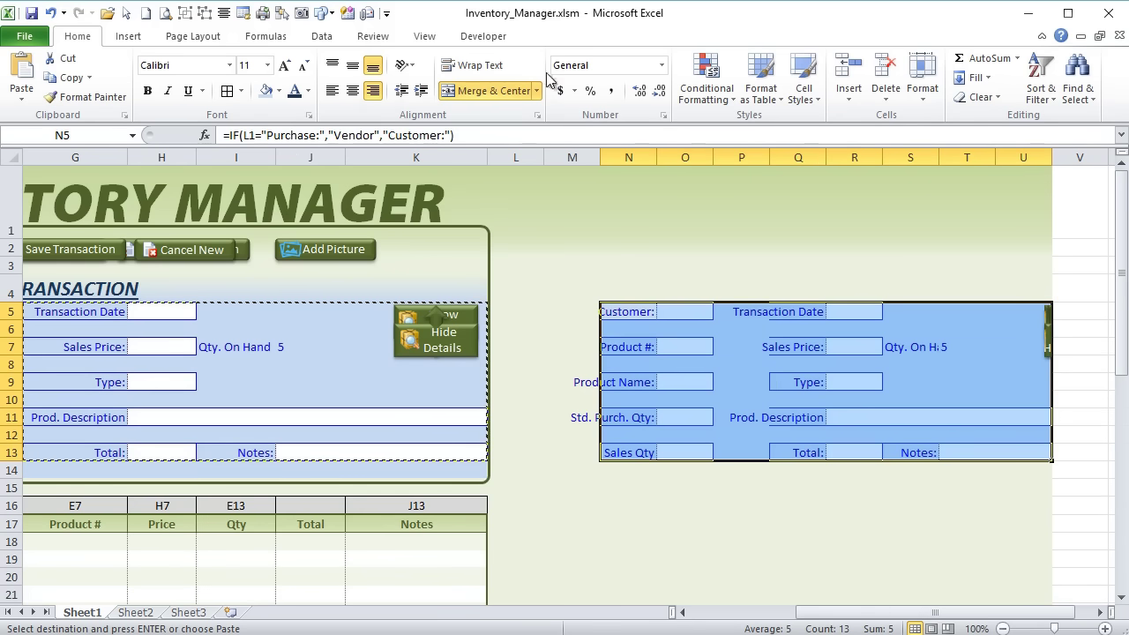
Try to clear the conditional formatting rules from the pasted form cells.
left_click(688, 99)
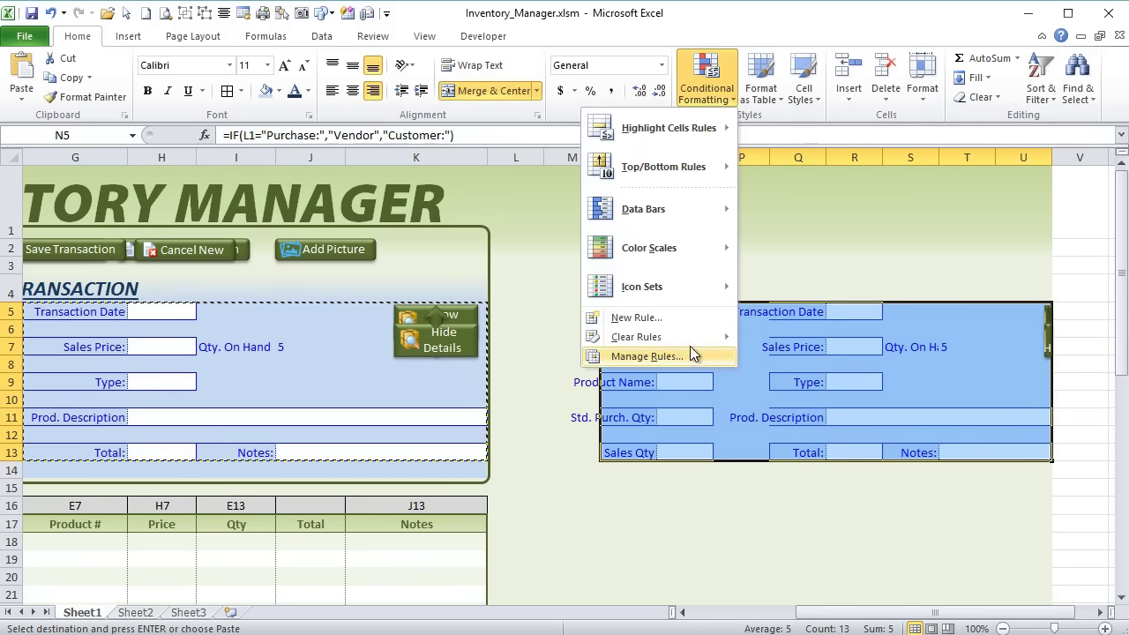
mouse_move(700, 341)
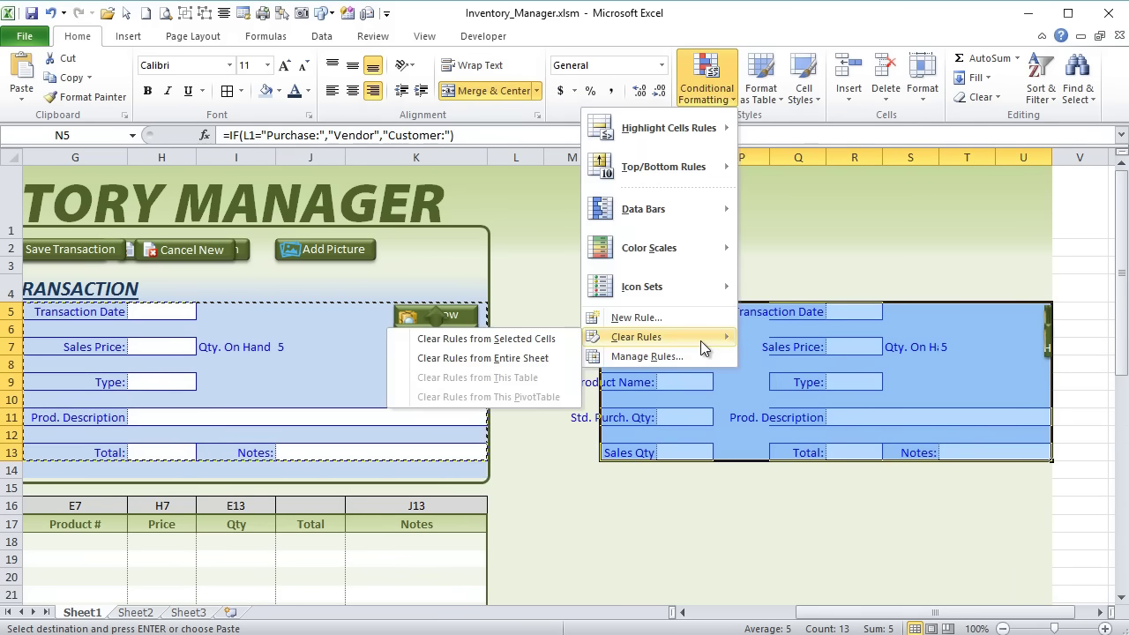
left_click(559, 337)
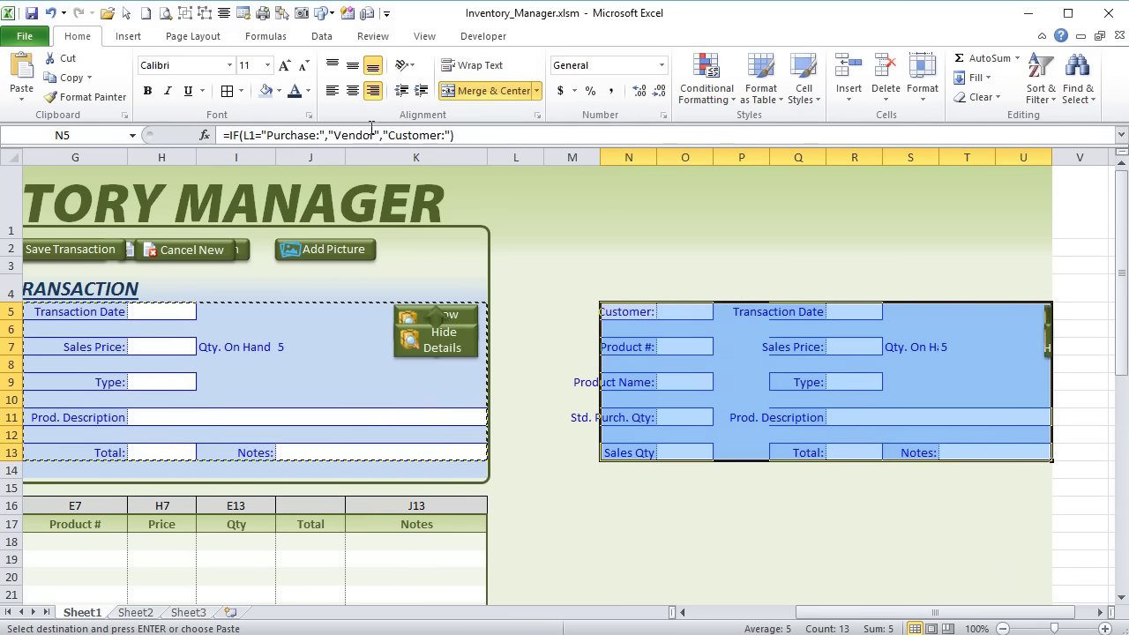
Delete the duplicate button shapes that were pasted near U5, leaving the copied form cells in place.
left_click(128, 13)
left_click_drag(911, 242, 970, 301)
left_click(970, 302)
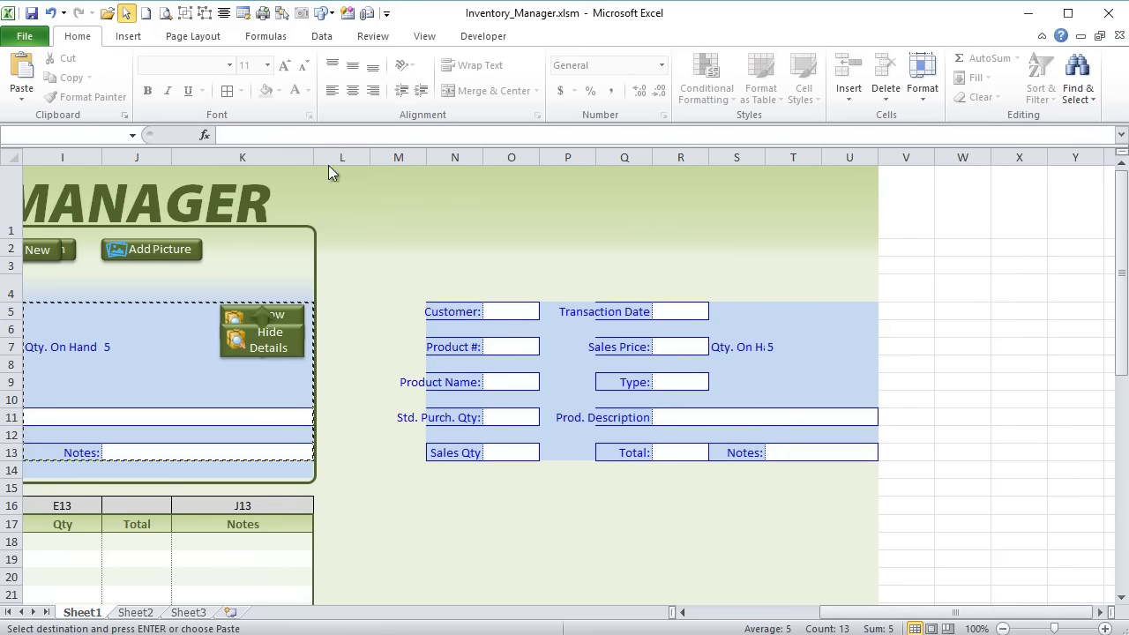
left_click(126, 12)
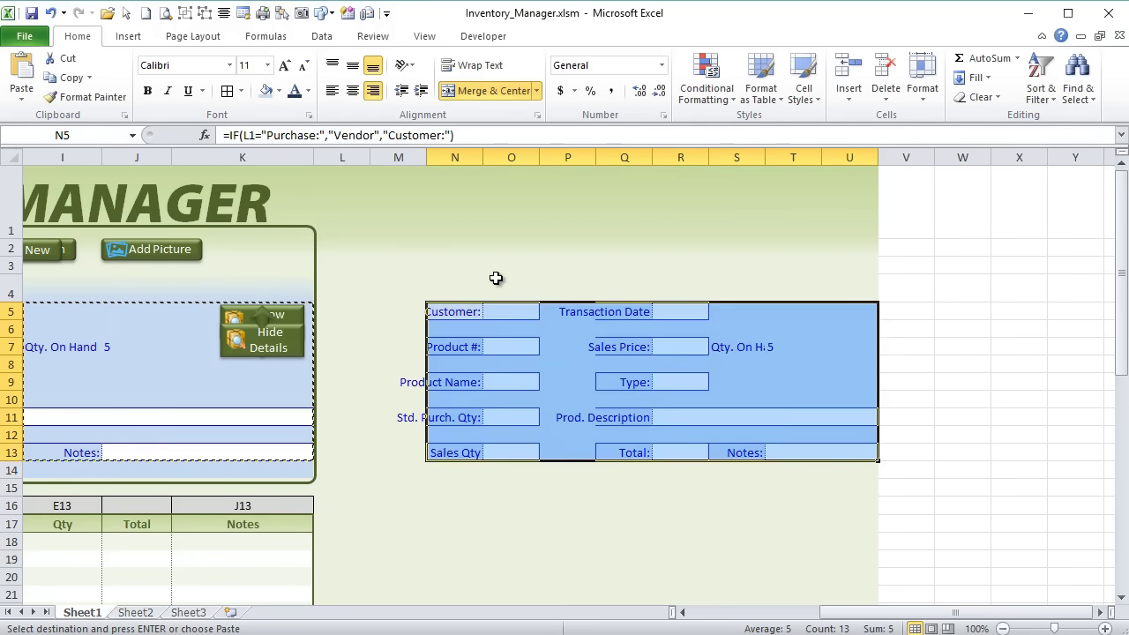
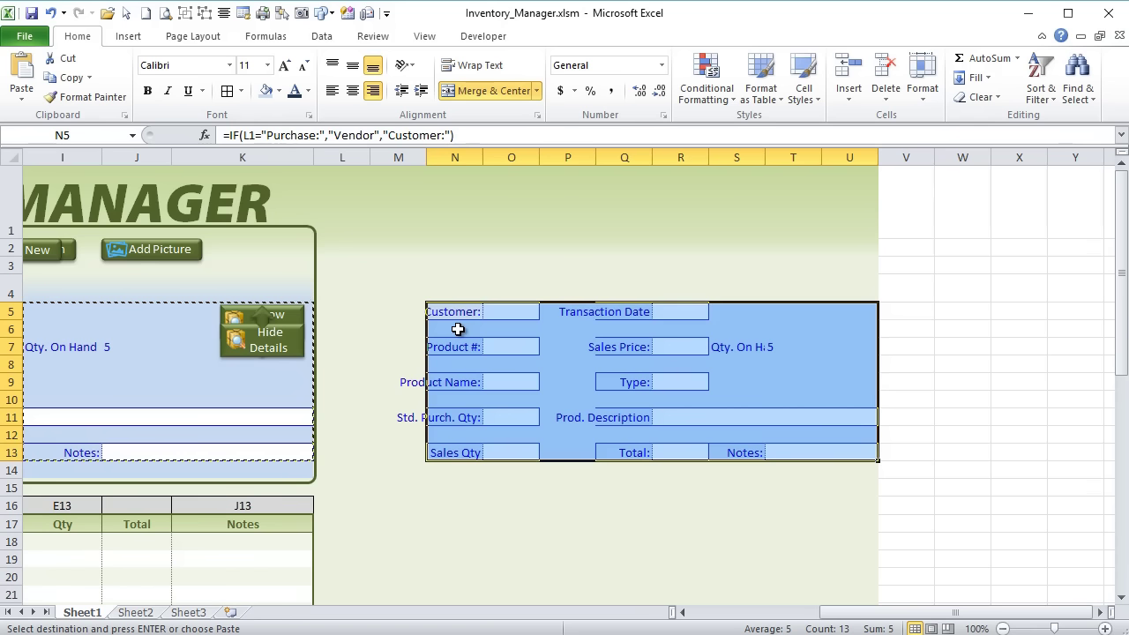
In the copied form, enter 5 for Customer in O5 and 7 for Product # in O7.
left_click(505, 315)
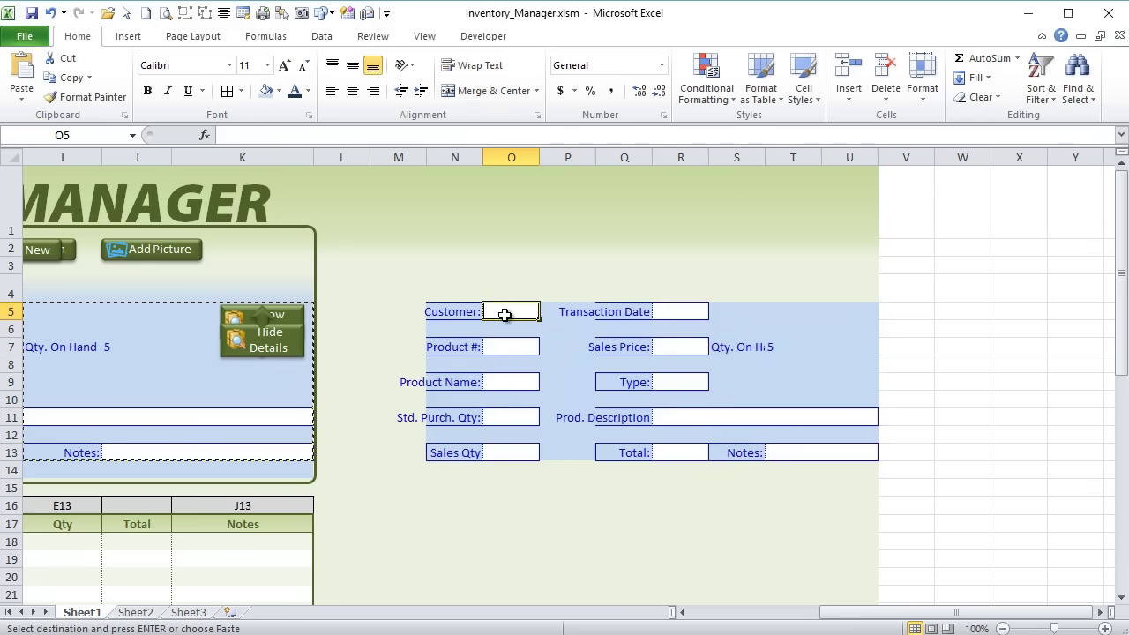
type("5")
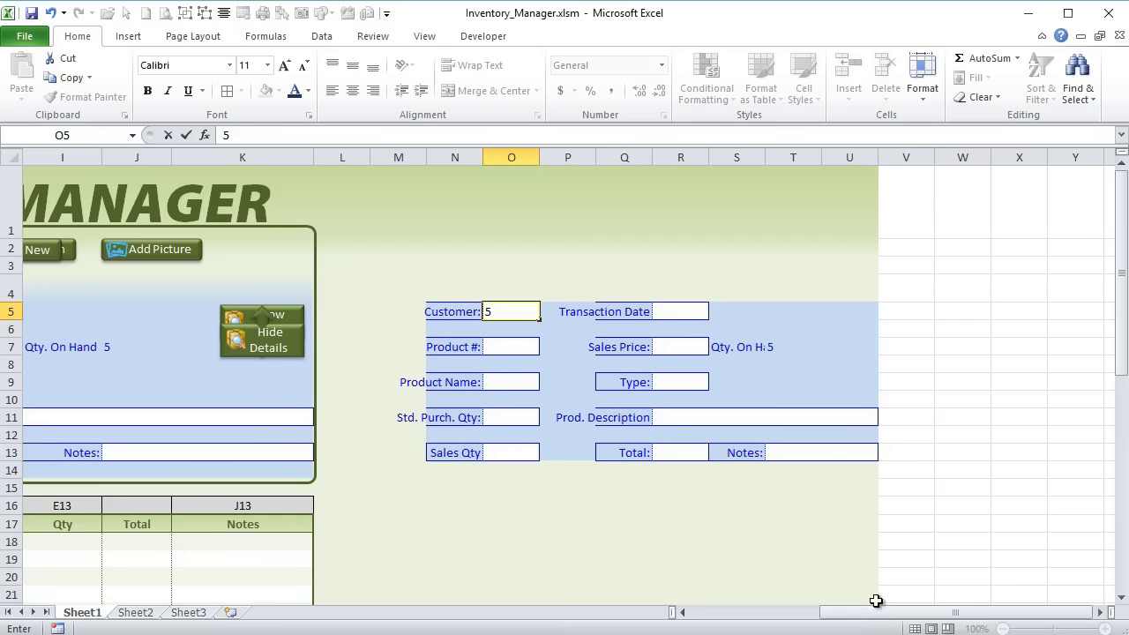
left_click_drag(852, 612, 750, 613)
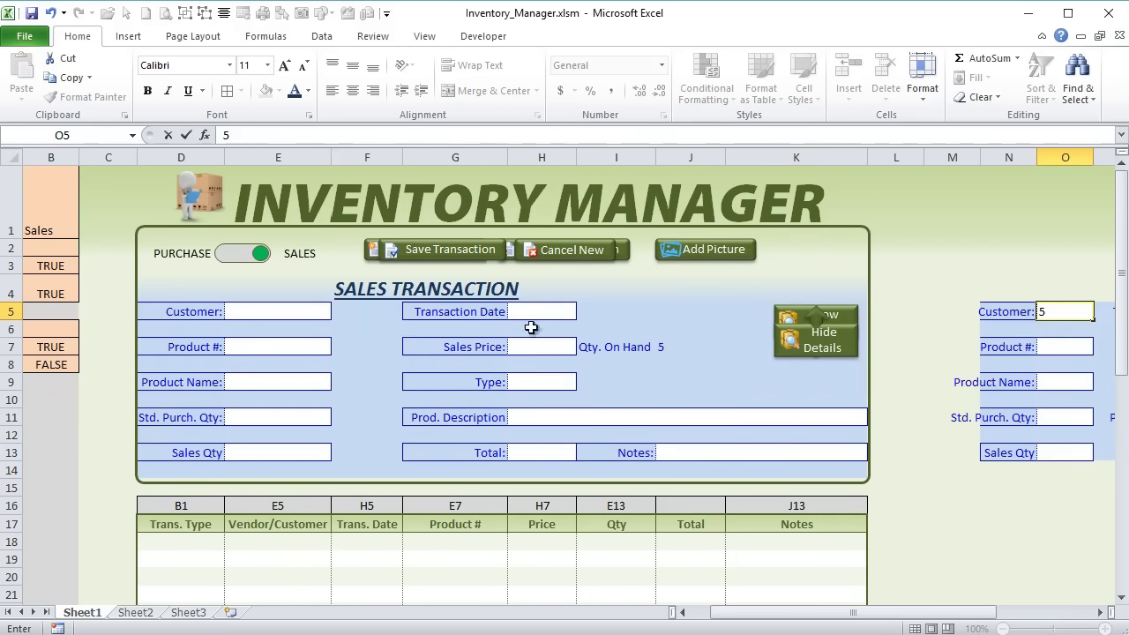
left_click_drag(801, 612, 871, 621)
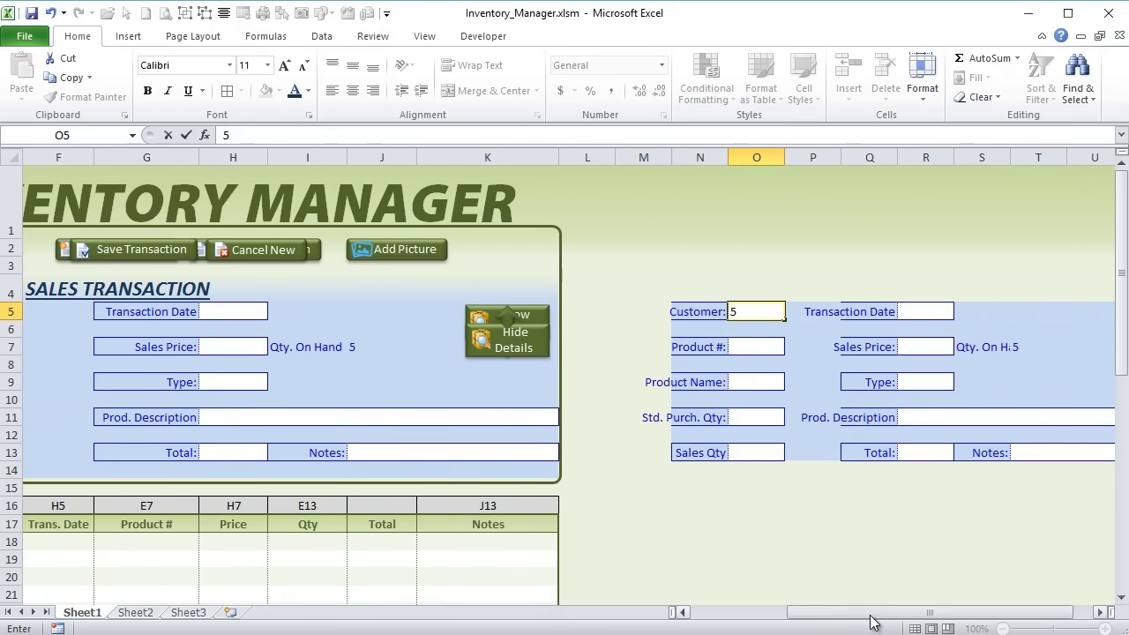
left_click(766, 346)
type("7")
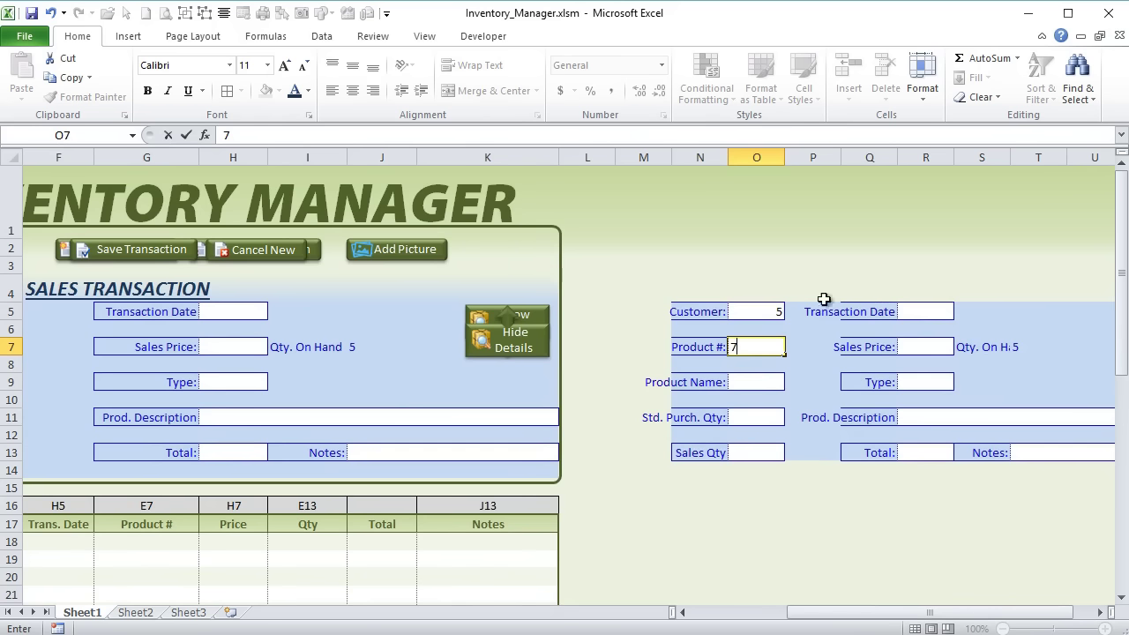
In the copied form, enter 6 for Transaction Date in R5 and 8 for Sales Price in R7.
left_click(917, 310)
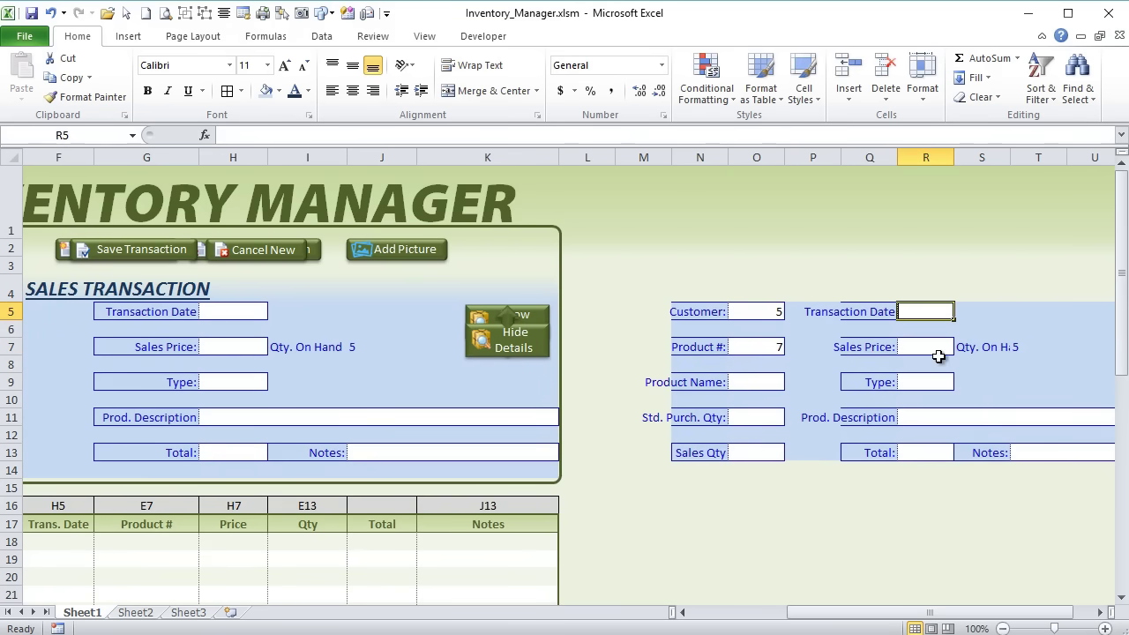
type("6")
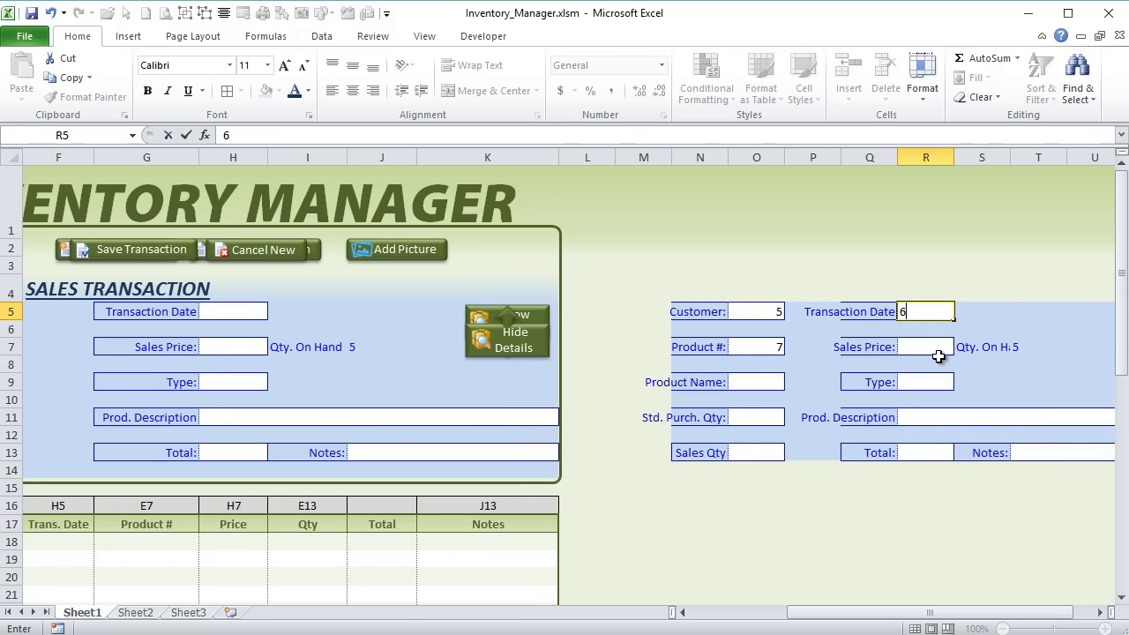
left_click(938, 355)
type("8")
key("Return")
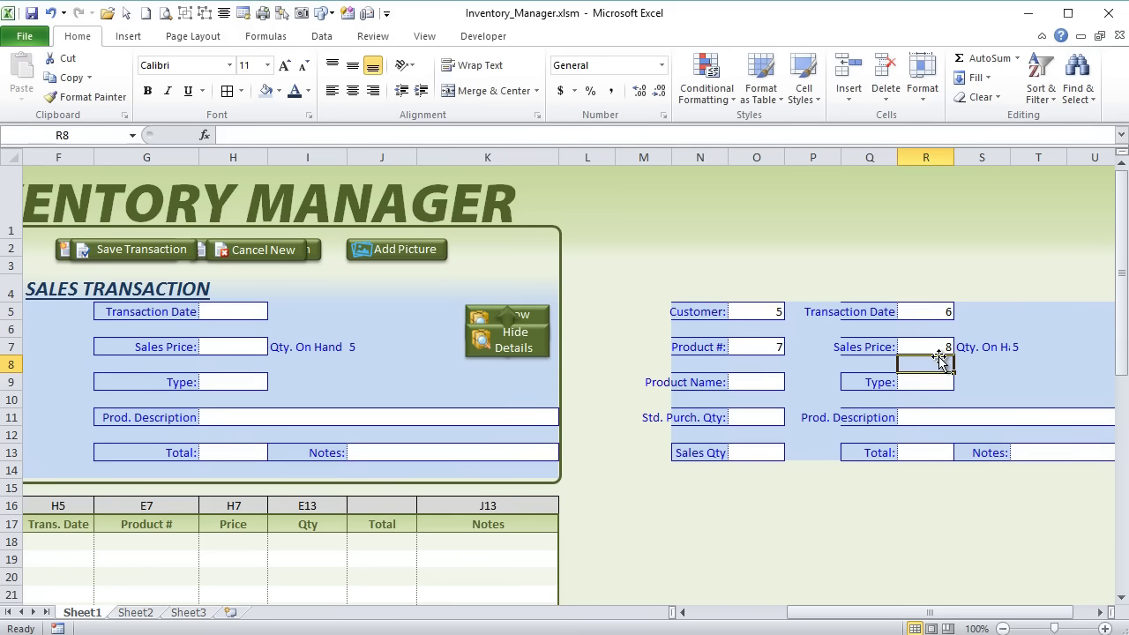
In the copied form, enter 9 for Sales Qty in O13 and 10 for Total in R13.
left_click_drag(735, 388, 897, 419)
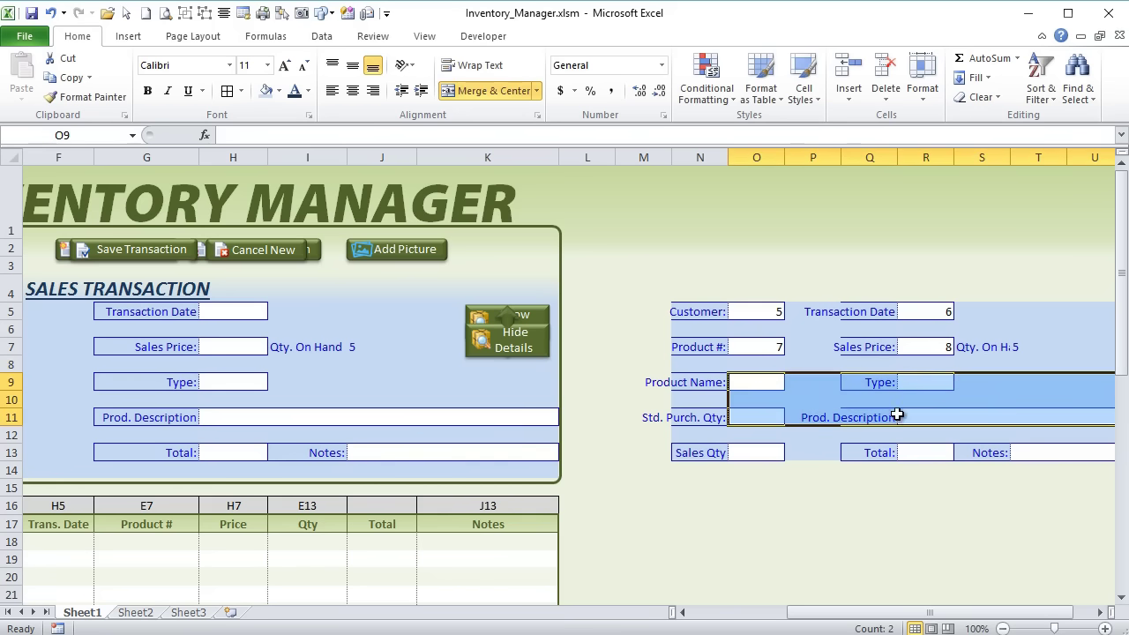
left_click(758, 452)
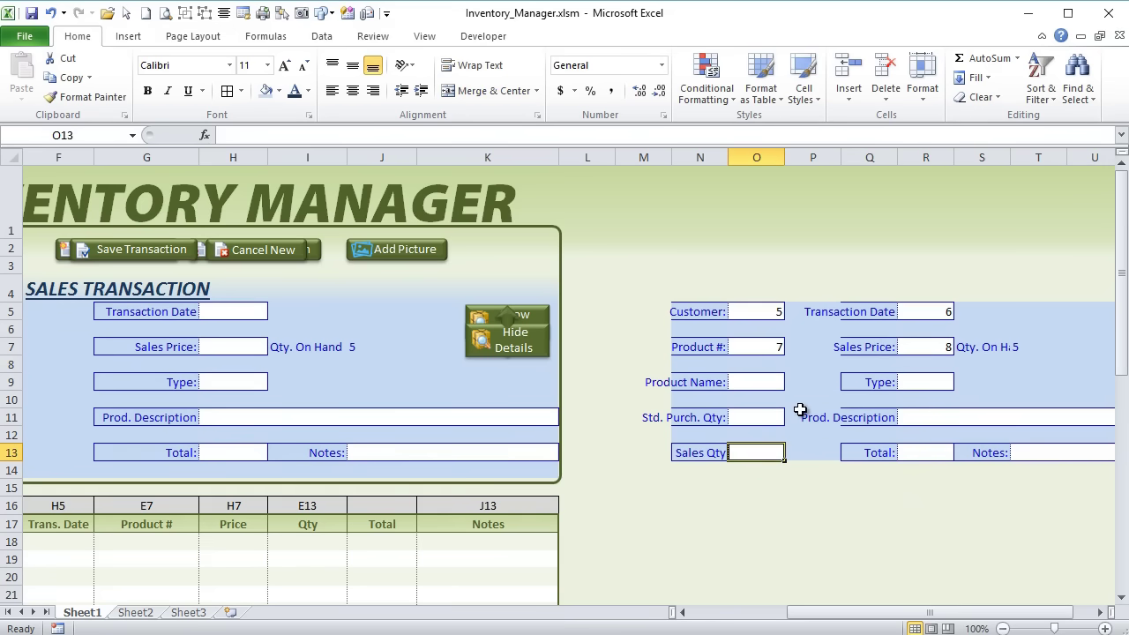
type("9")
key("Tab")
key("Tab")
key("Tab")
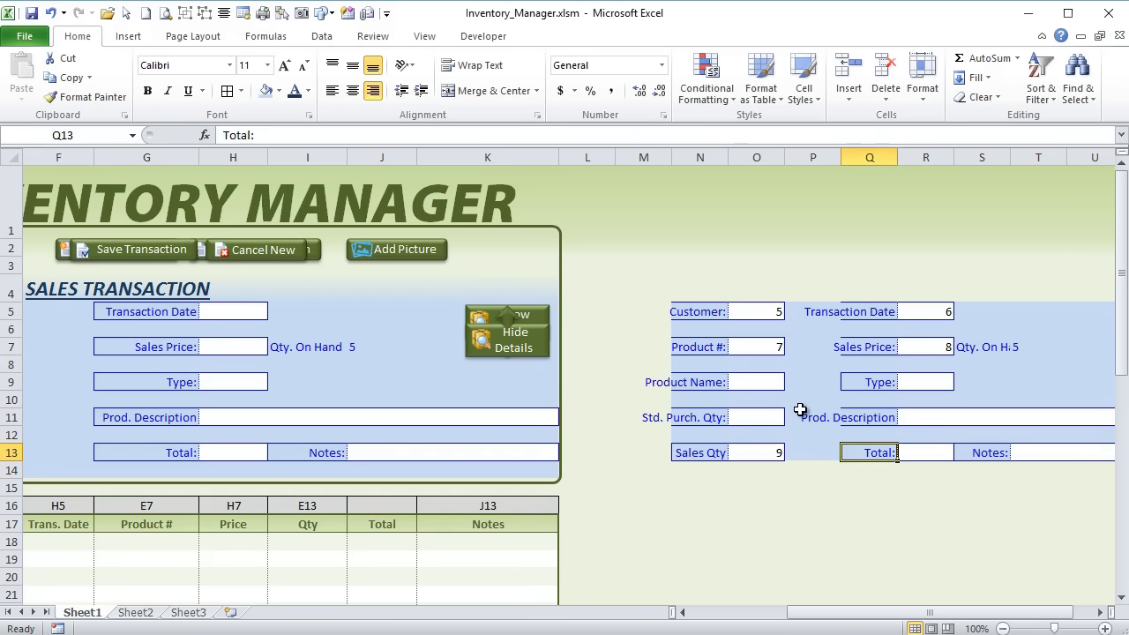
type("10")
key("Return")
Add the label Picture Link in N14 and fill the adjacent cells O14:T14 with white.
key("Left")
type("Picture Lin")
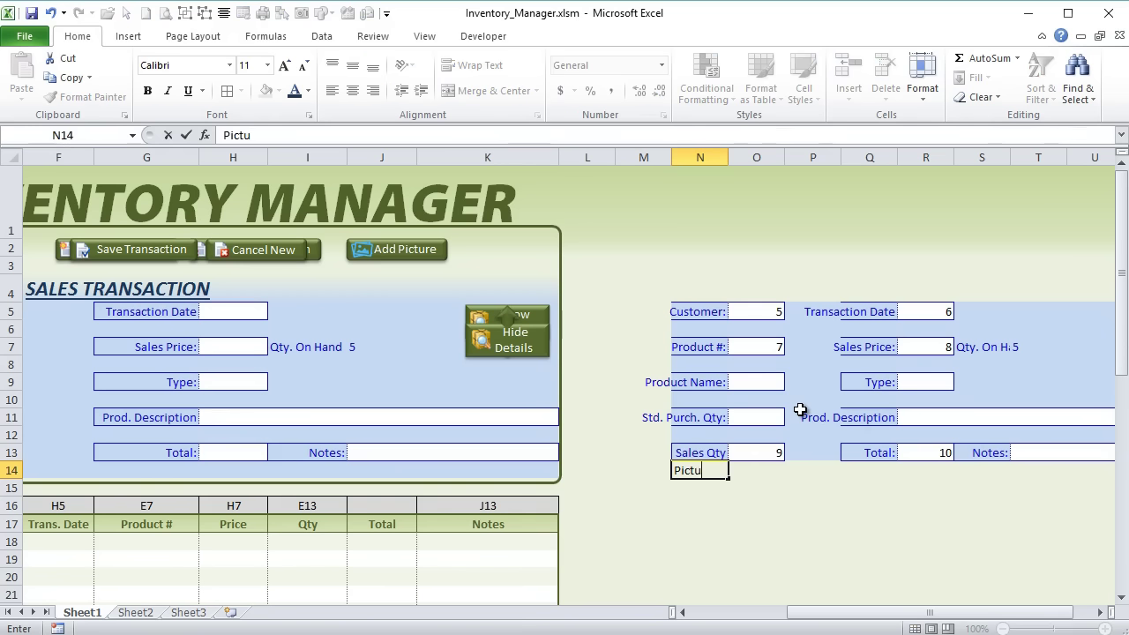
key("Tab")
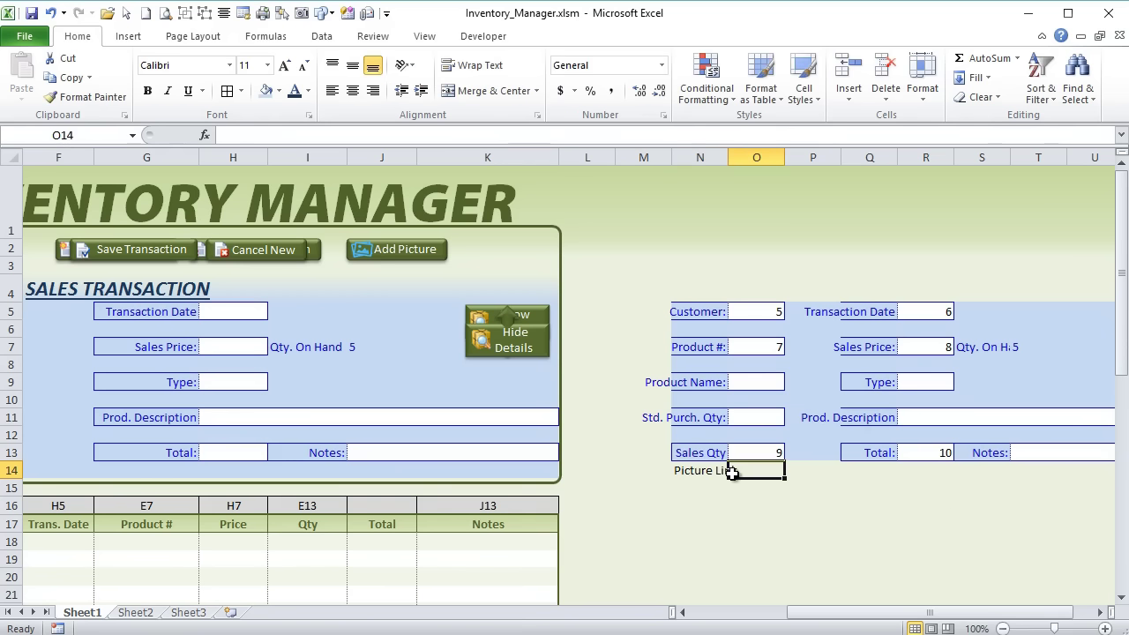
left_click_drag(731, 471, 1058, 464)
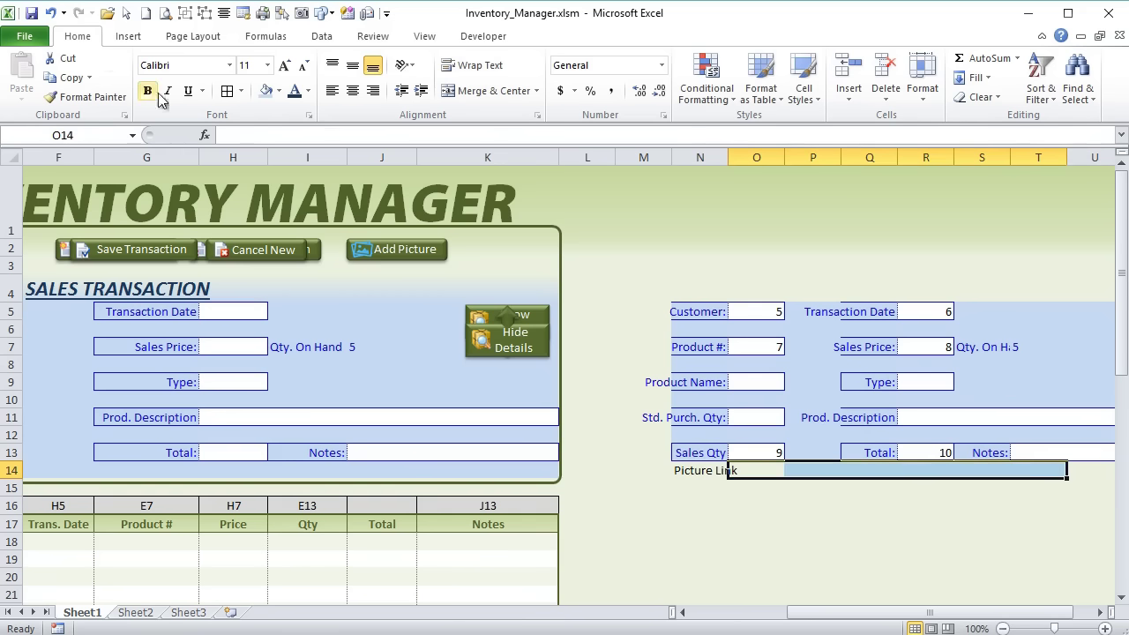
left_click(279, 91)
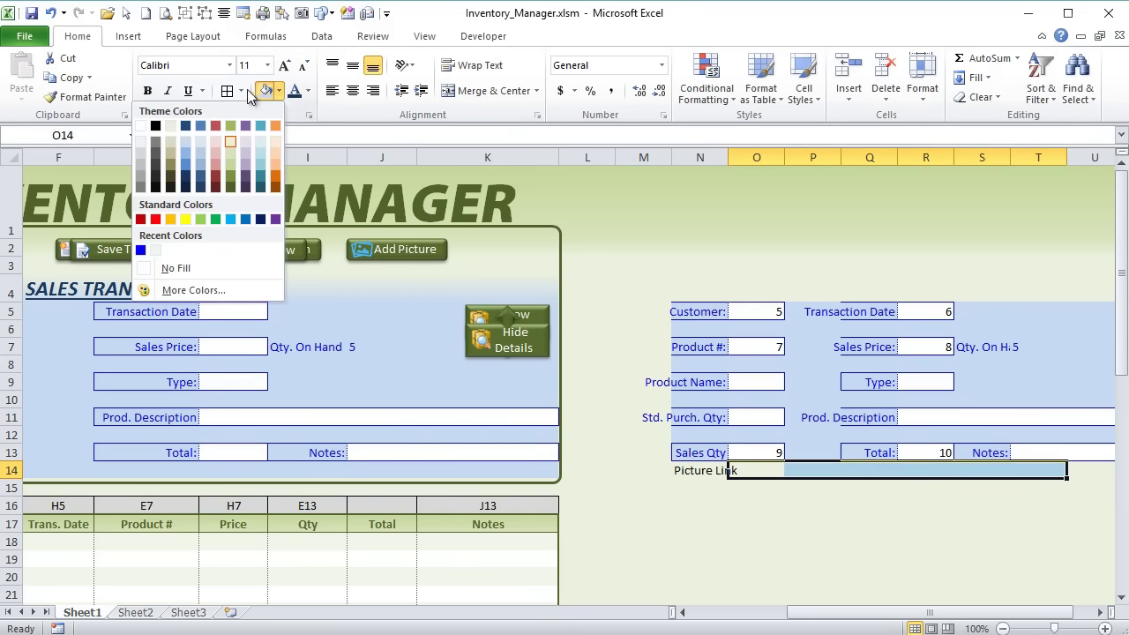
left_click(141, 126)
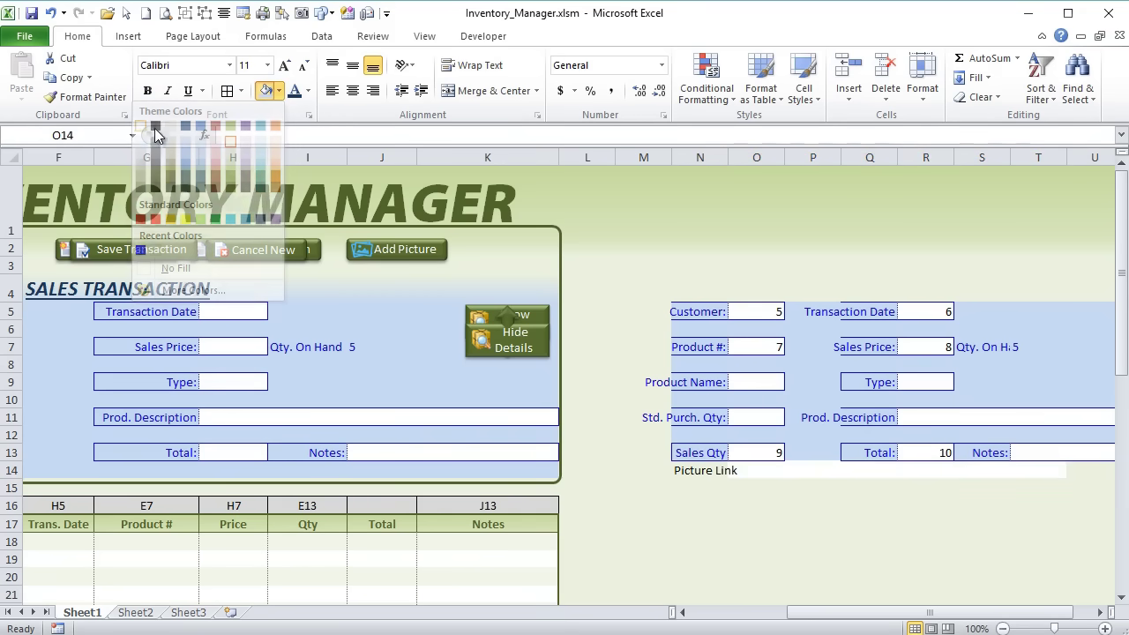
Widen column N to fit the copied form's labels and narrow columns P, O and R.
left_click(684, 472)
left_click(699, 502)
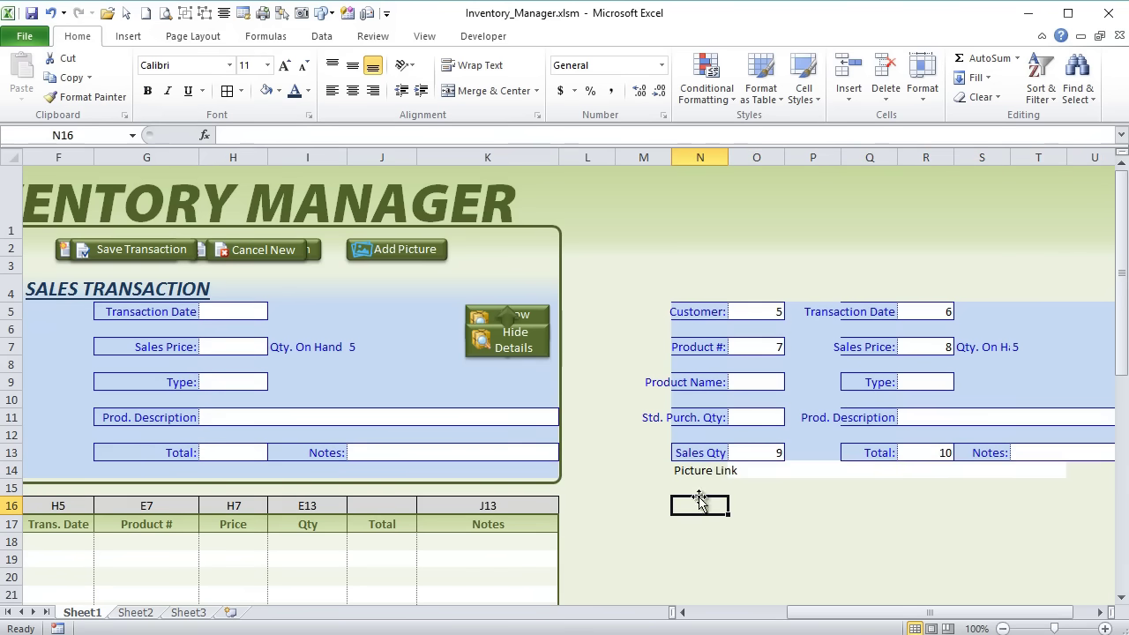
left_click(729, 470)
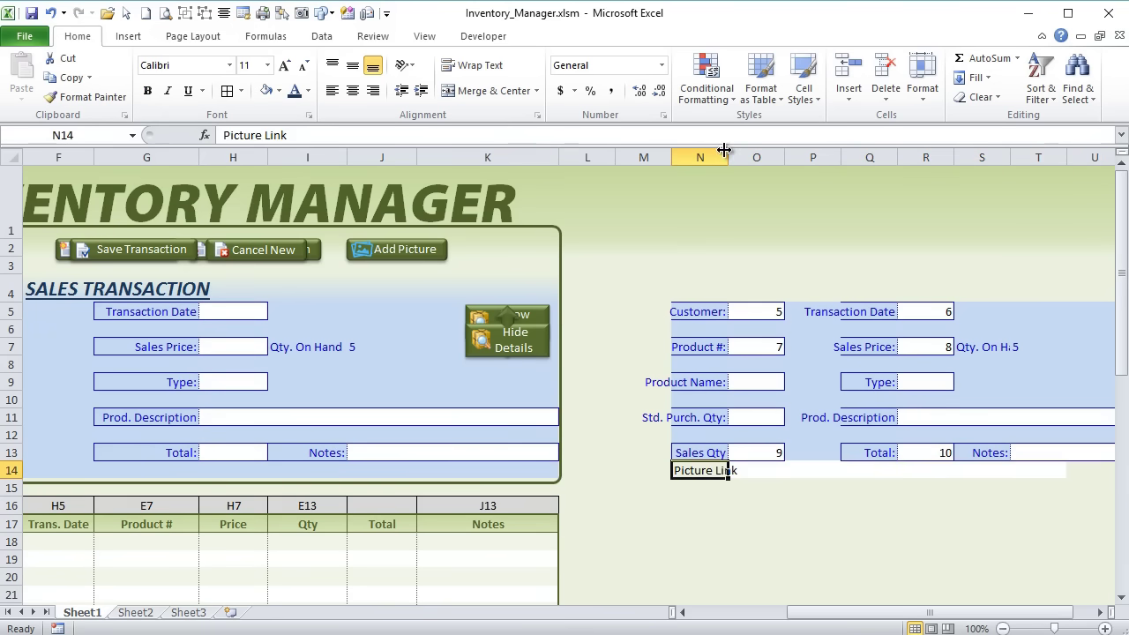
left_click_drag(729, 157, 761, 152)
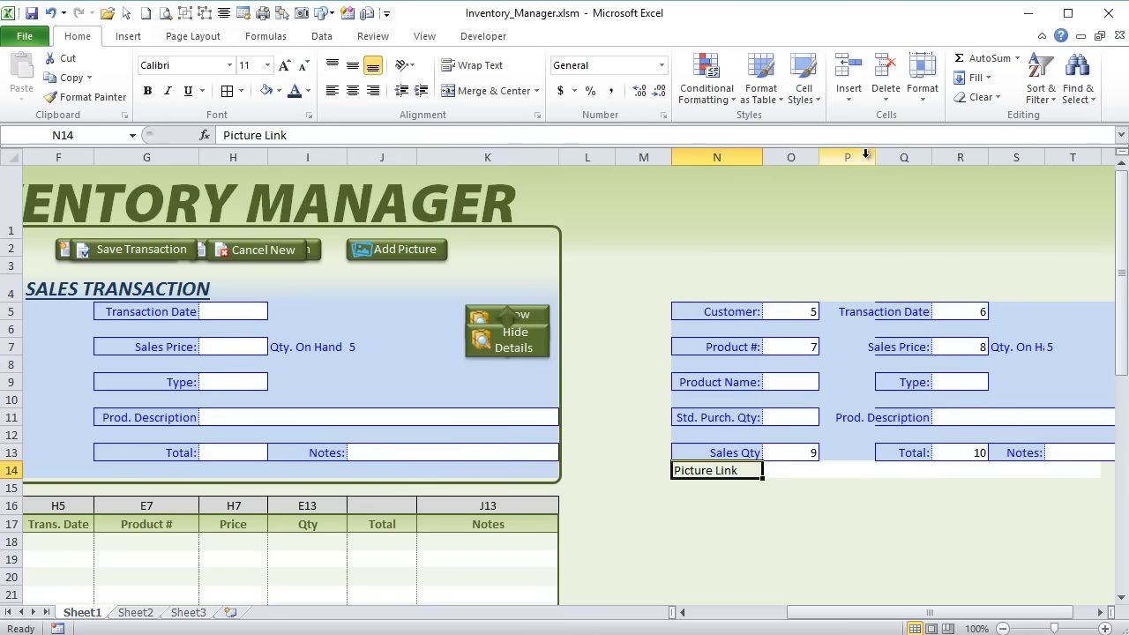
left_click_drag(871, 157, 857, 159)
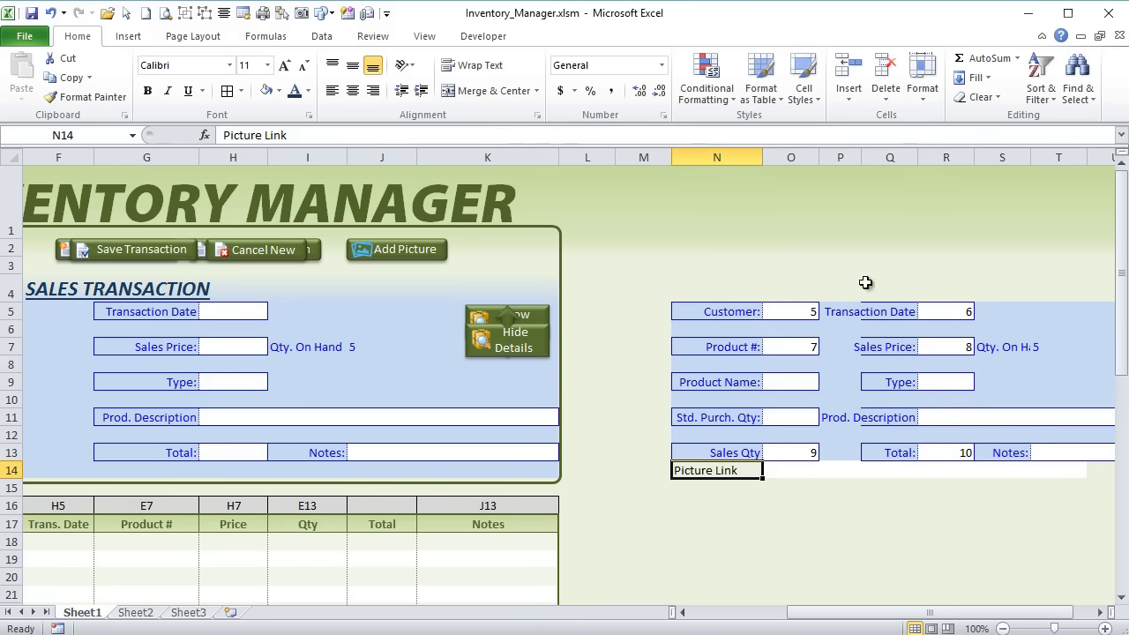
left_click_drag(820, 157, 792, 158)
left_click_drag(946, 157, 926, 159)
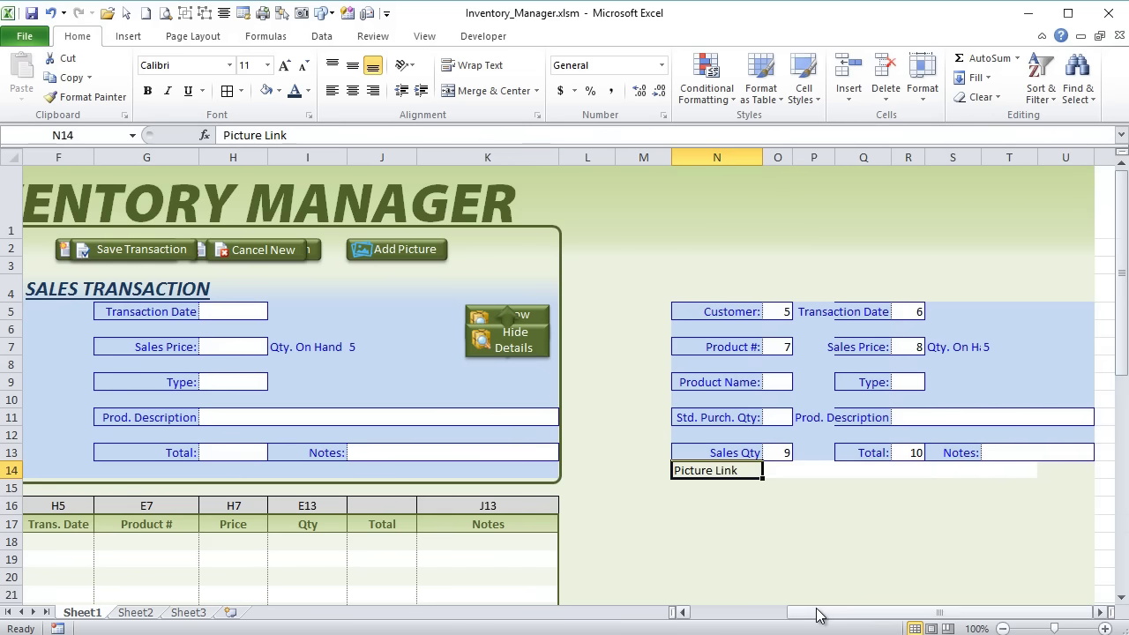
Rename Sheet1 as Transaction.
left_click_drag(817, 615, 764, 616)
double_click(77, 613)
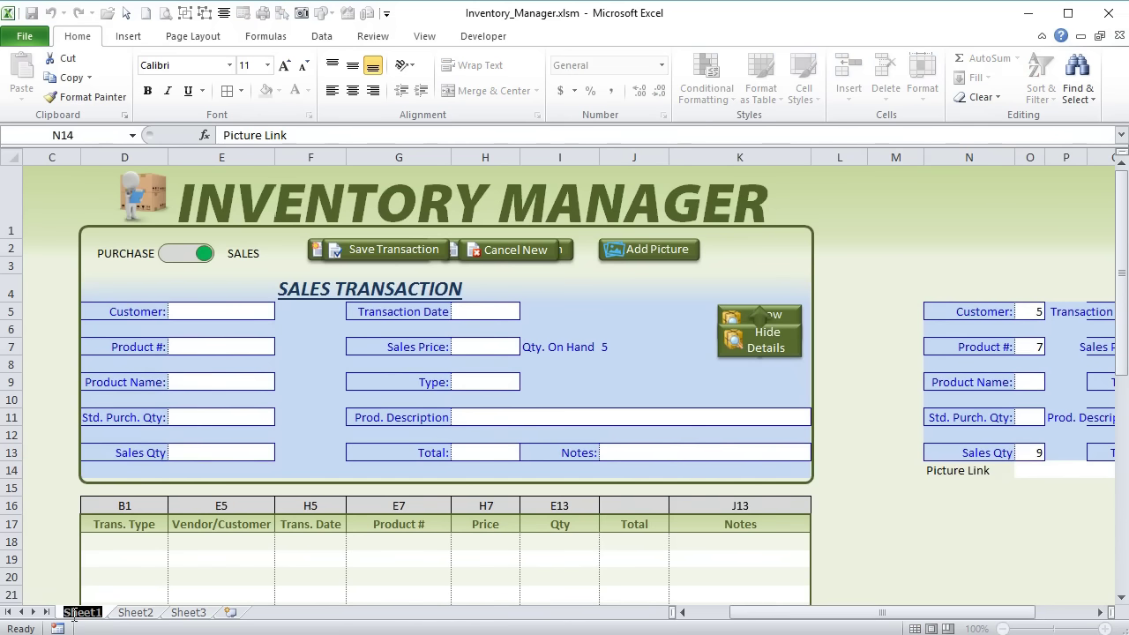
type("Transaction")
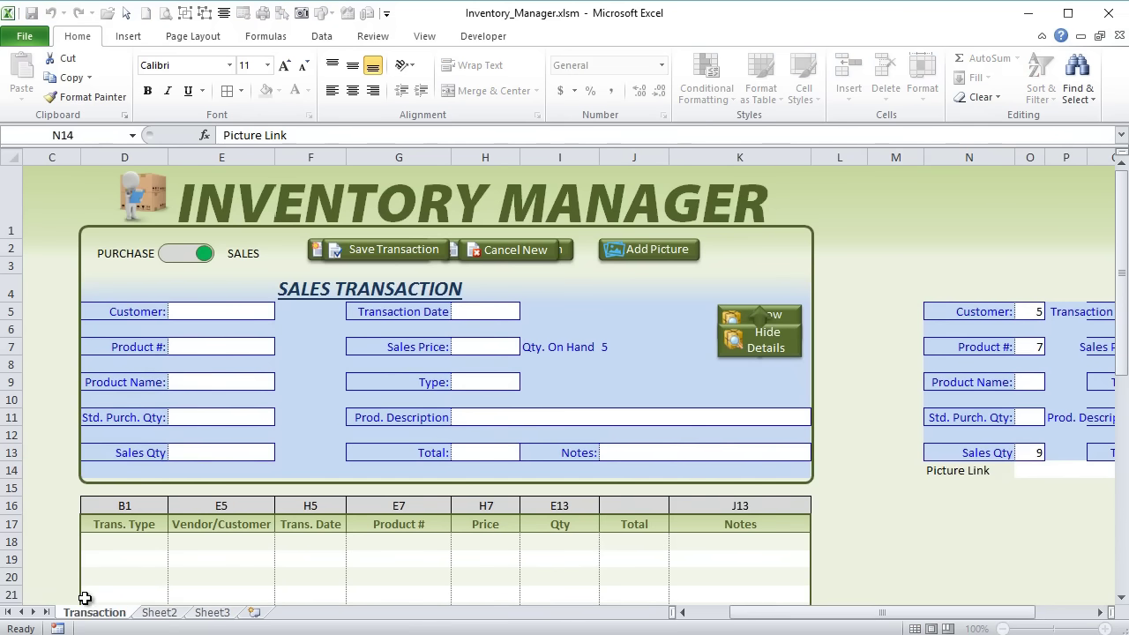
Complete the first sheet's name as Transactions and rename Sheet2 as Products.
type("s")
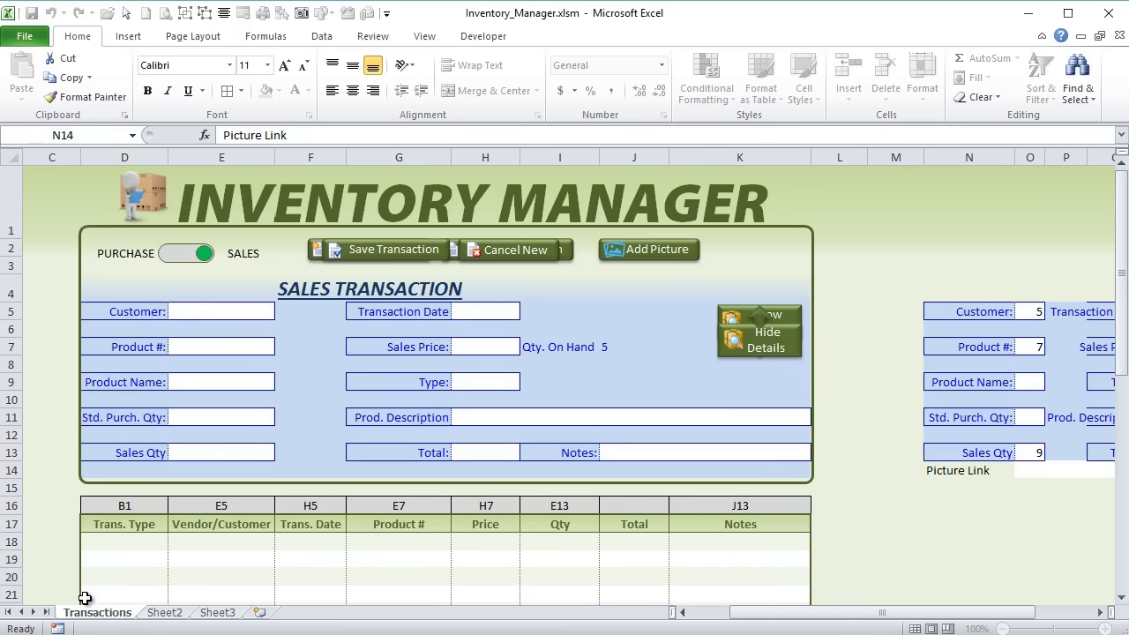
left_click(171, 616)
double_click(172, 615)
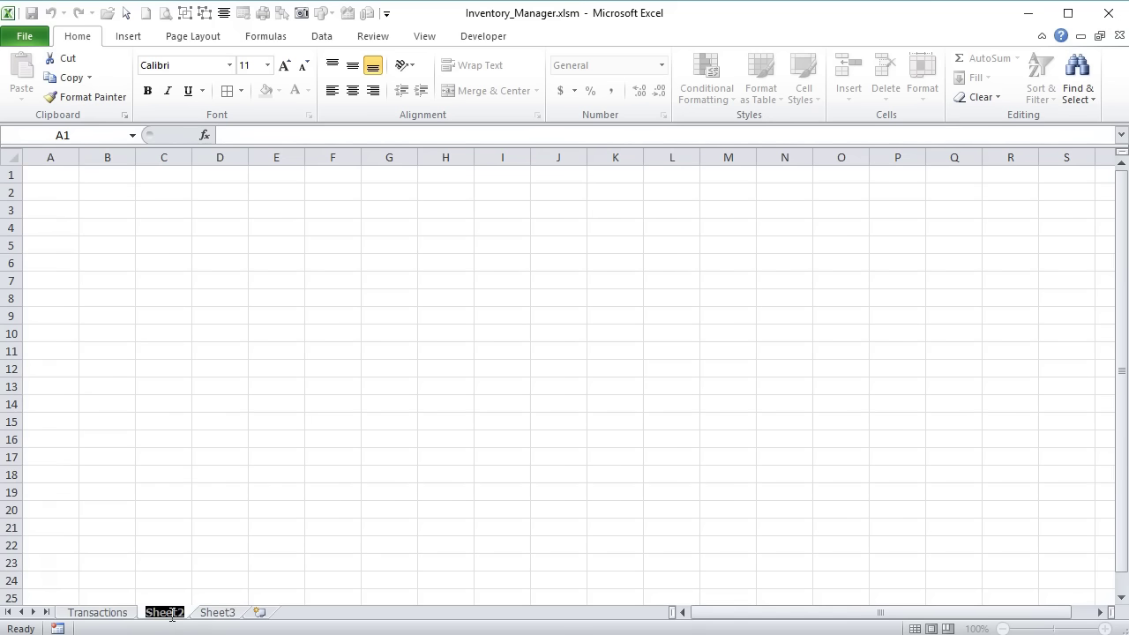
type("Products")
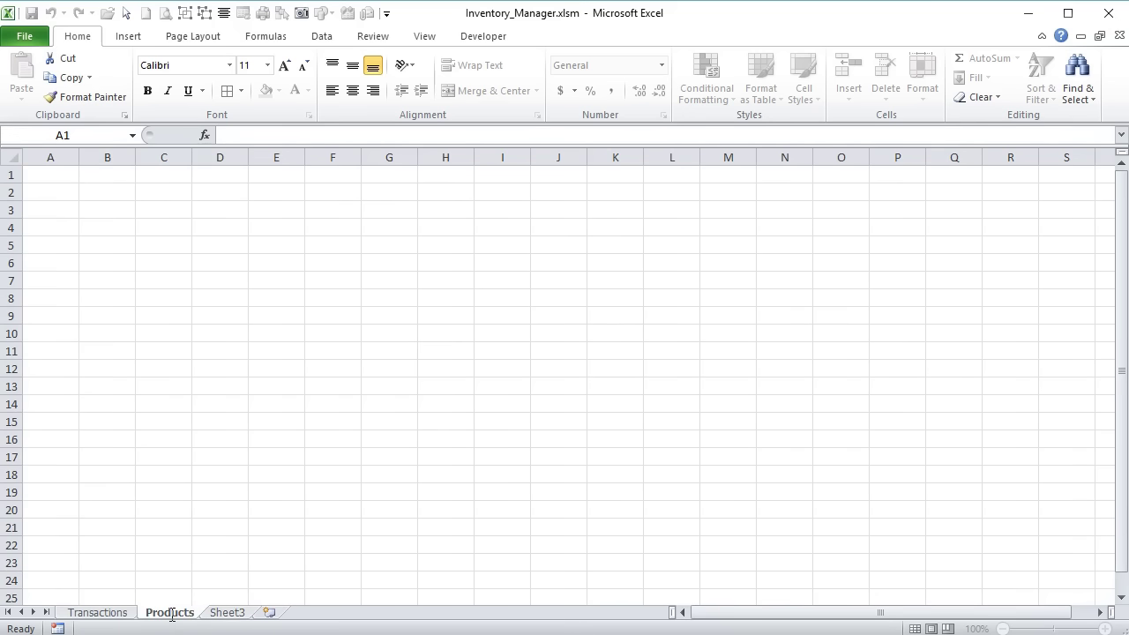
key("Return")
Rename Sheet3 as Setup.
double_click(239, 615)
type("Setup")
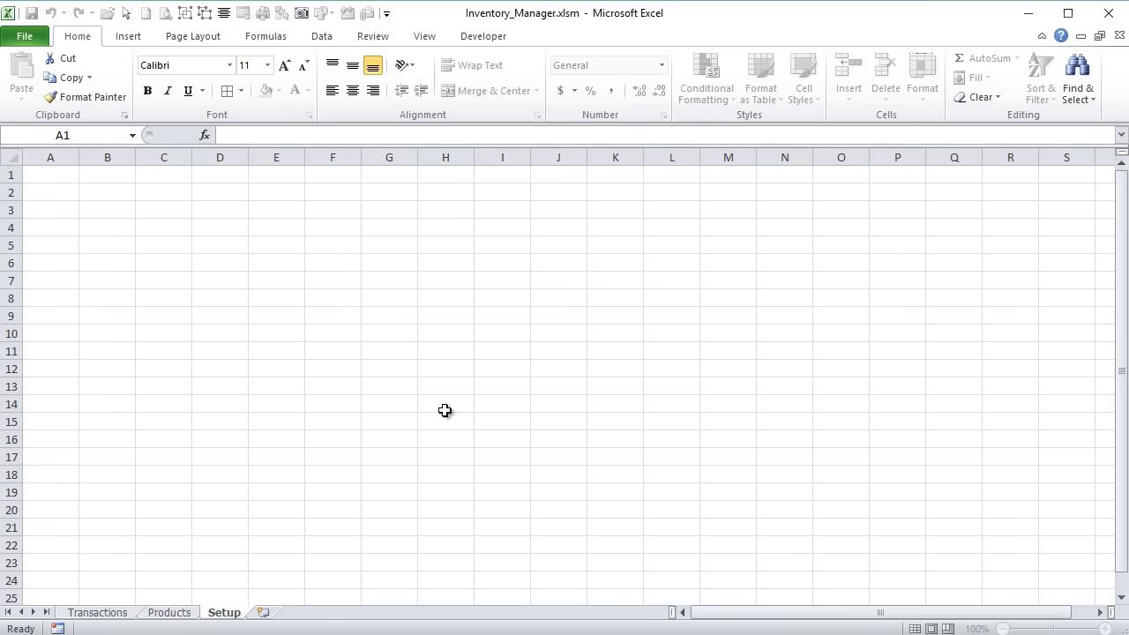
left_click(421, 337)
left_click(441, 335)
On the Setup sheet, enter the headings Customers in C3 and Vendors in E3, and widen both columns slightly.
left_click(161, 210)
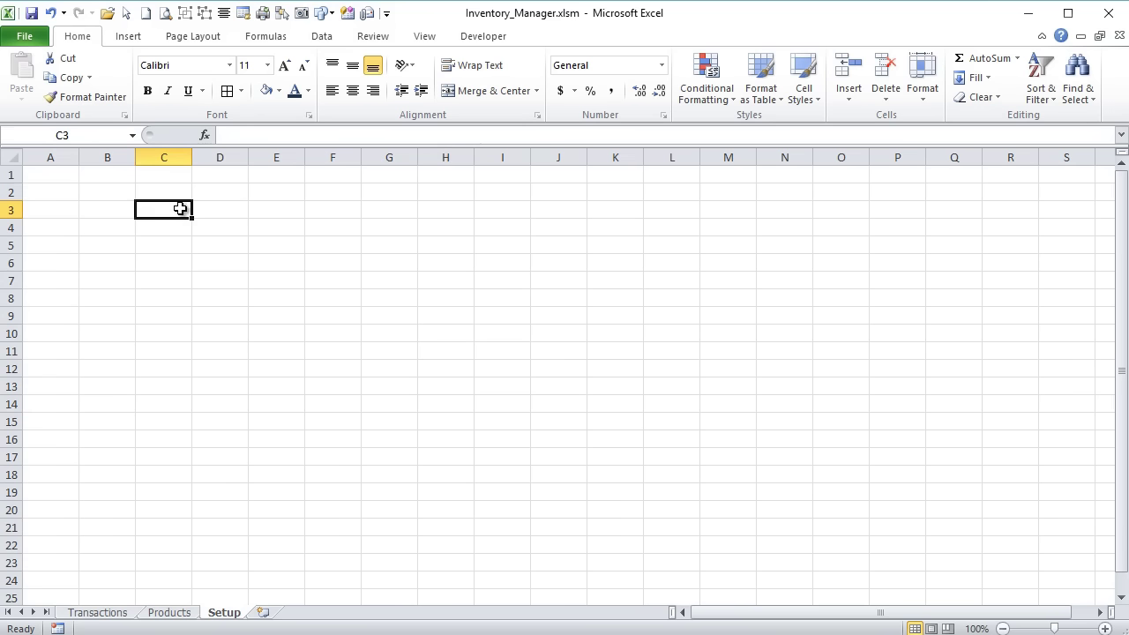
type("Customers")
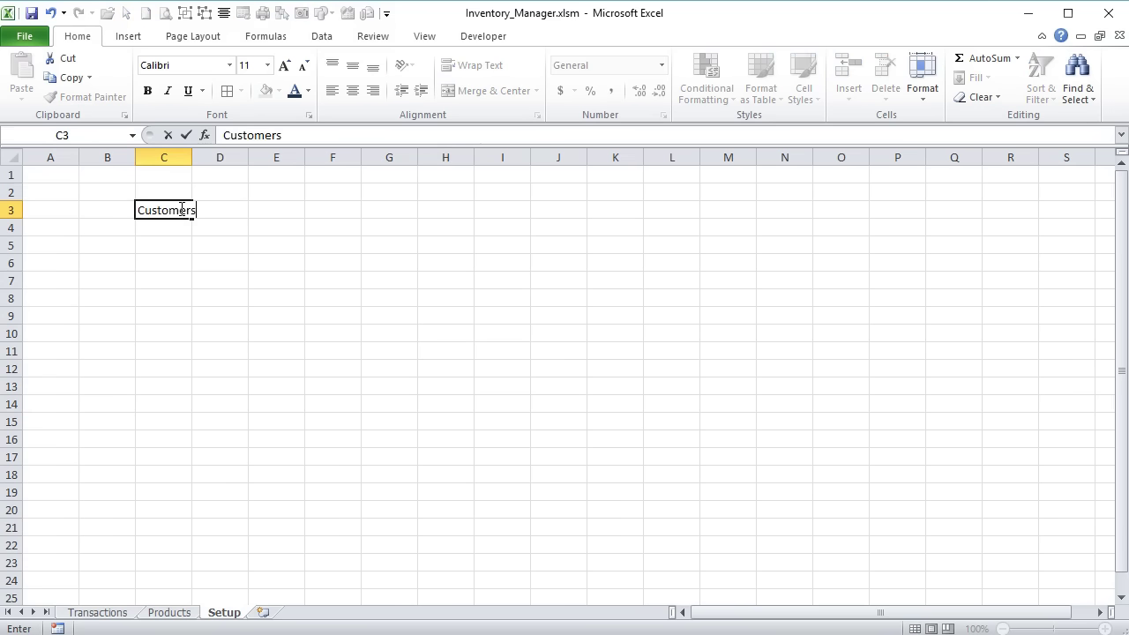
key("Tab")
key("Tab")
key("Tab")
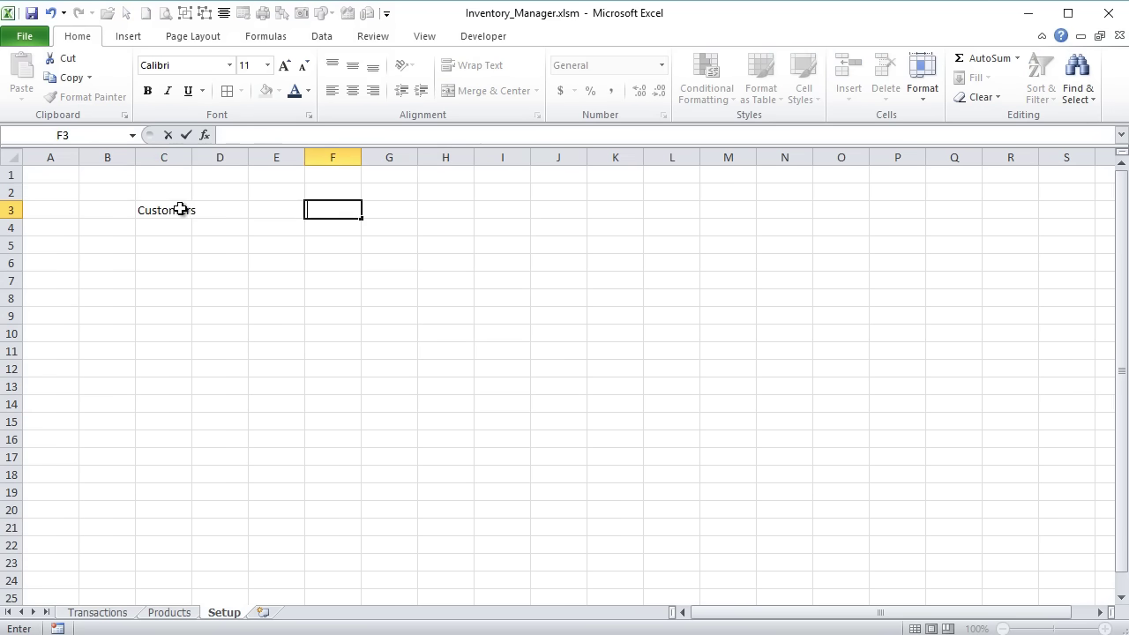
key("Left")
type("Vendors")
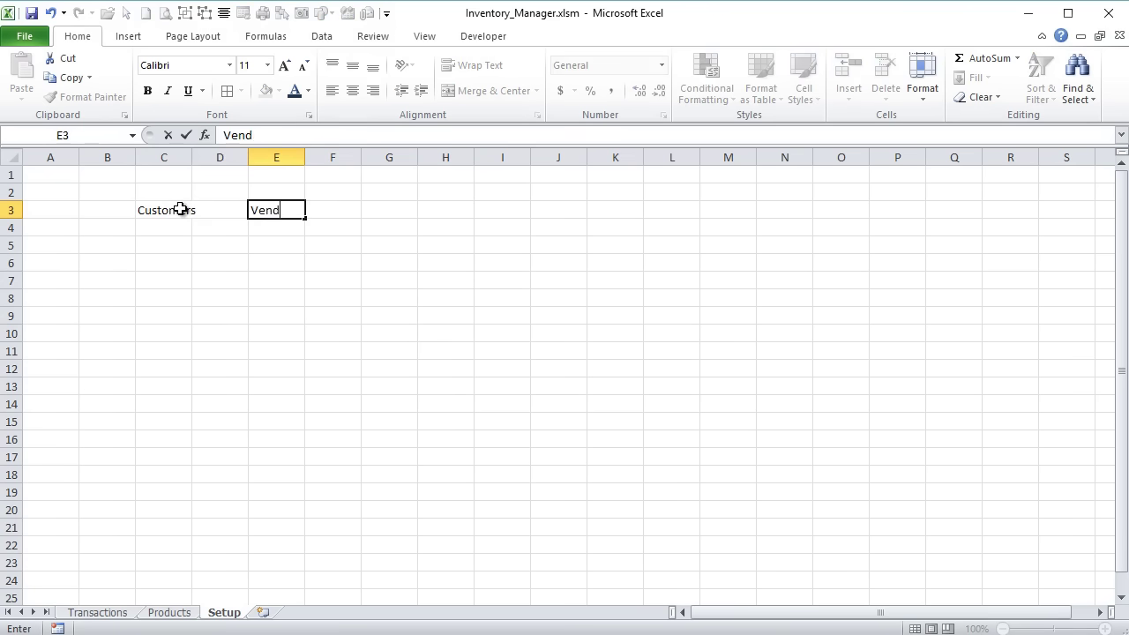
key("Return")
left_click_drag(192, 157, 201, 157)
left_click_drag(313, 157, 324, 157)
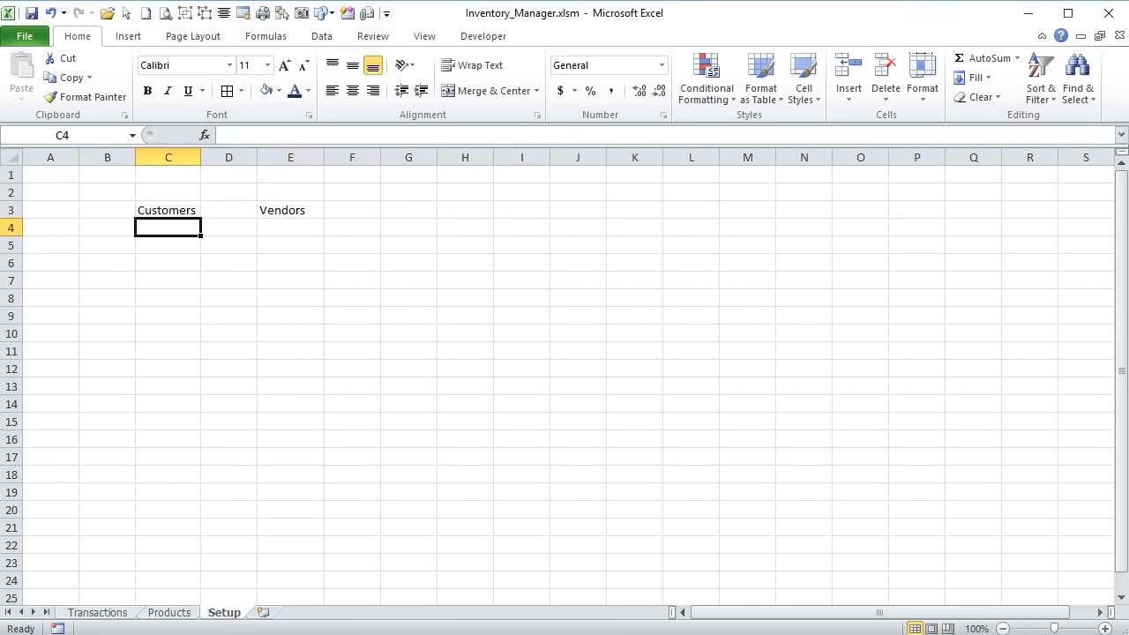
On the Products sheet, enter the title Products in D2.
left_click(167, 612)
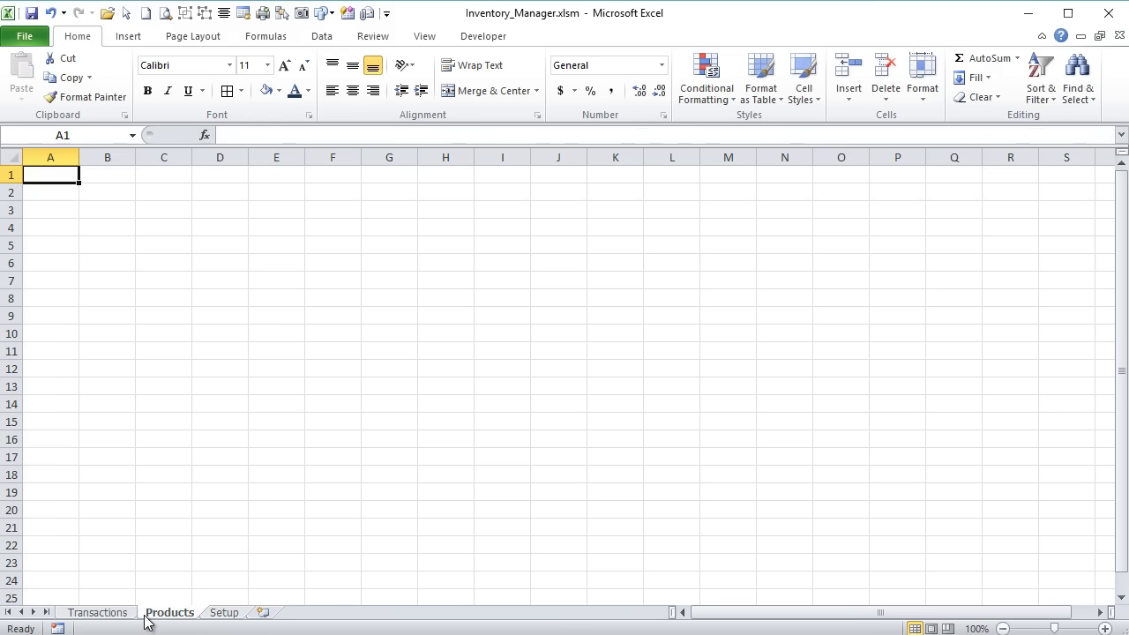
left_click(221, 205)
left_click(220, 190)
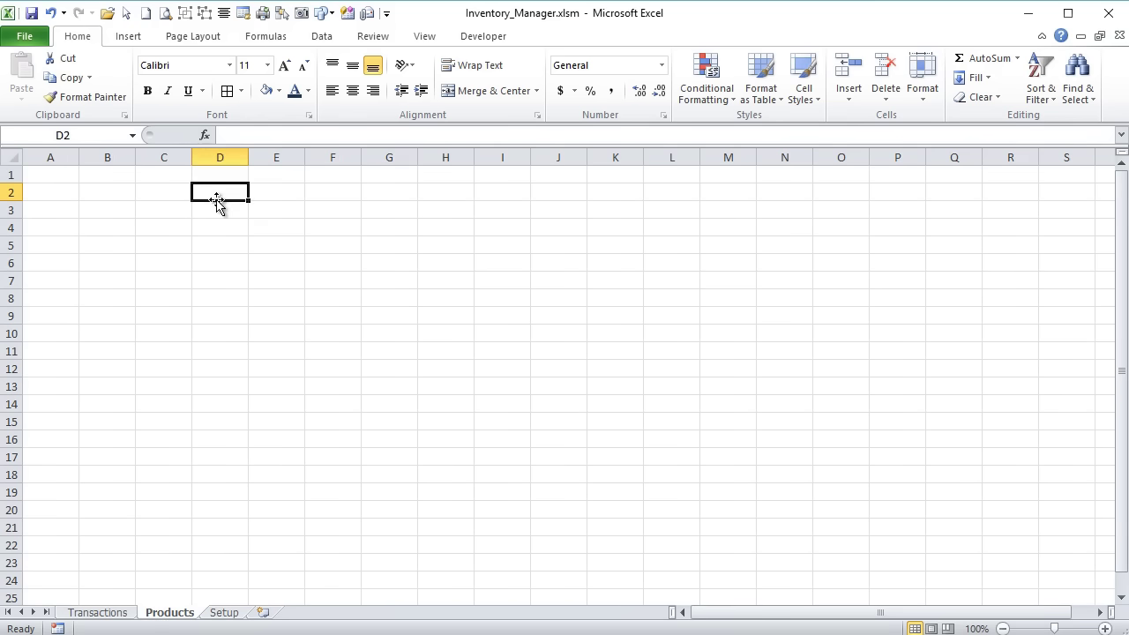
type("Products")
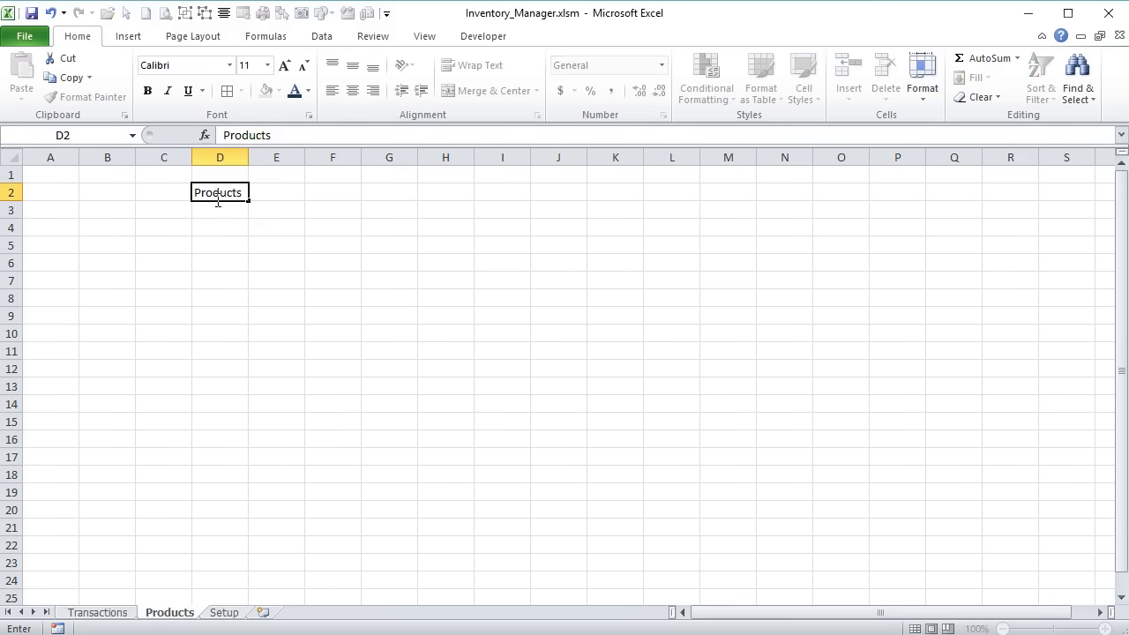
key("Return")
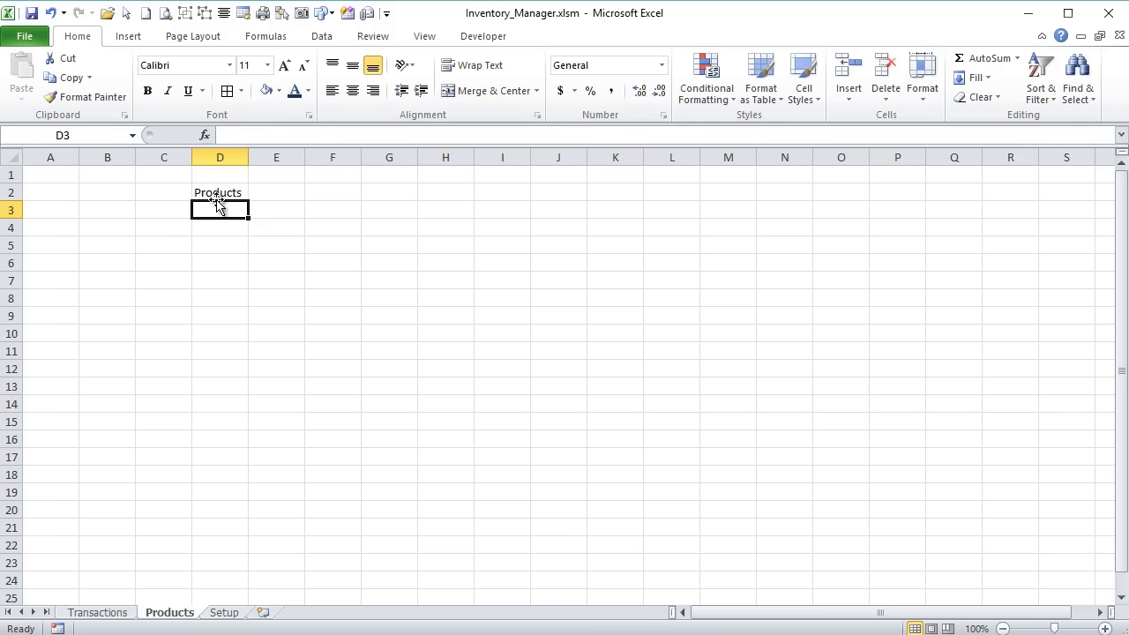
Enter the column headers Product # in D3 and Product Name in E3.
type("Product #")
key("Tab")
type("Proct")
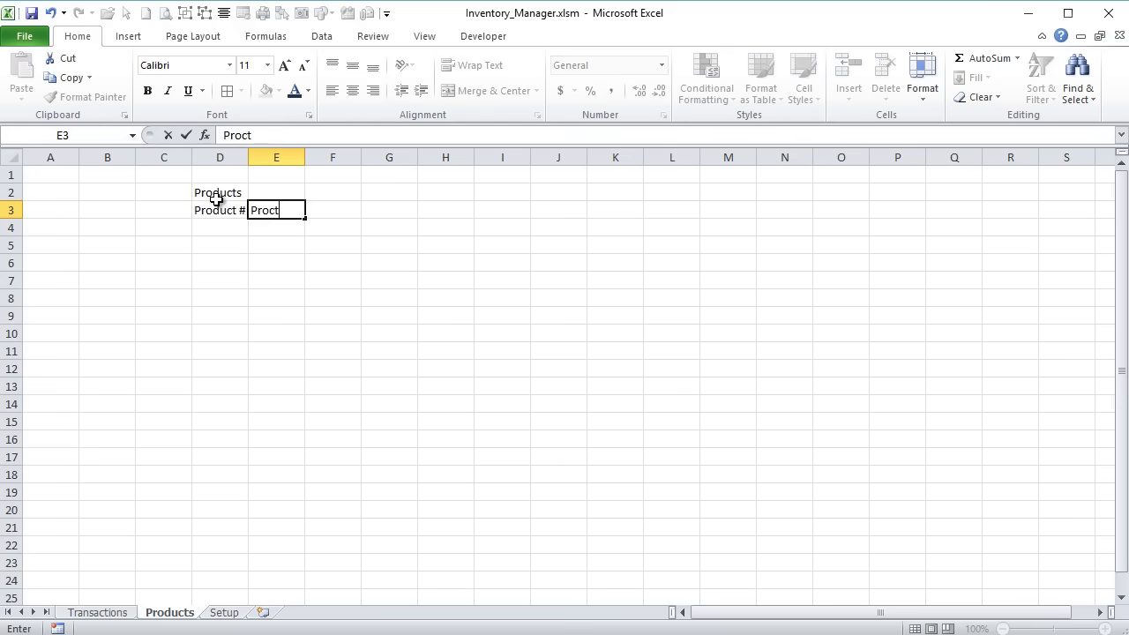
key("BackSpace")
key("BackSpace")
type("duct Name")
key("Tab")
Continue the header row with Sales Price in F3, Type in G3 and Qty On Hand in H3.
type("Sales")
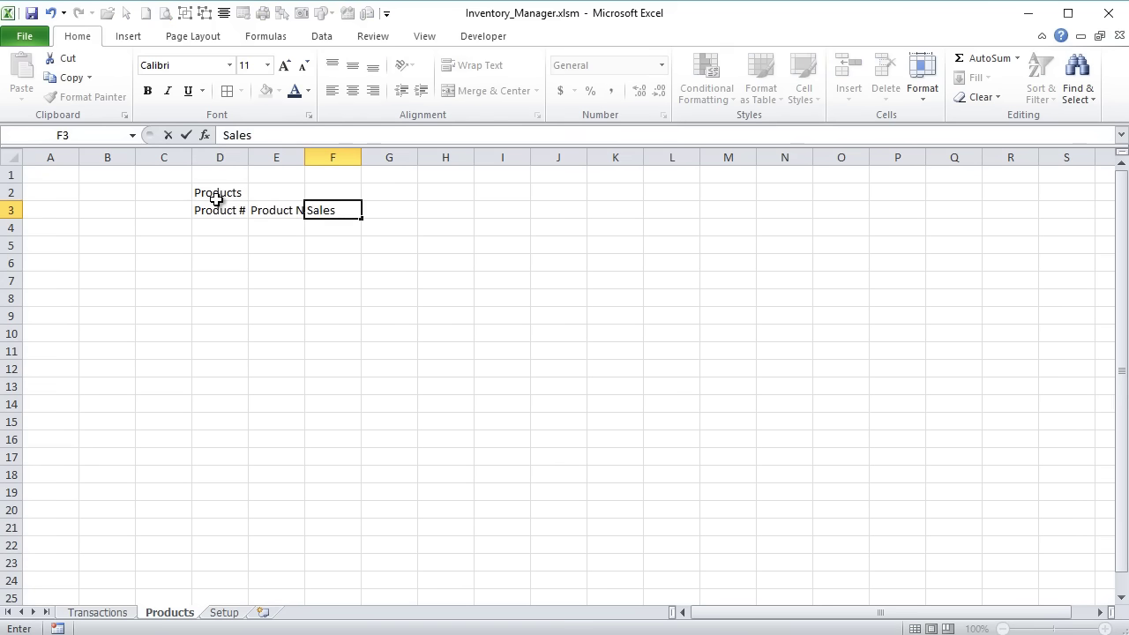
type(" Price")
key("Tab")
type("Type")
key("Tab")
type("Qt")
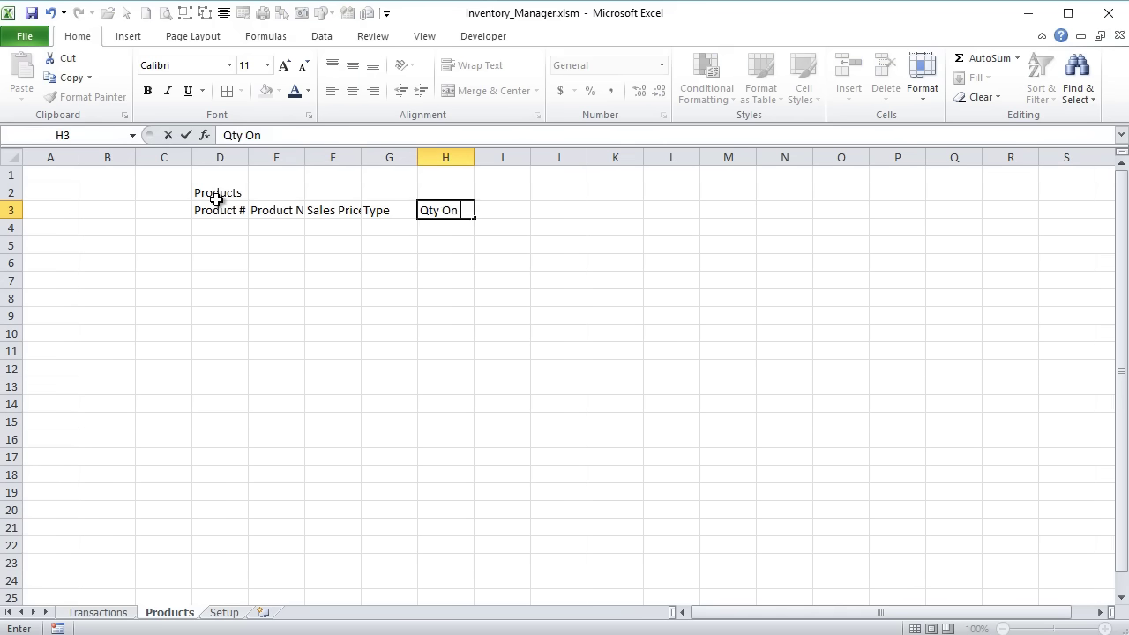
type("y On Hande")
key("Tab")
key("shift+Tab")
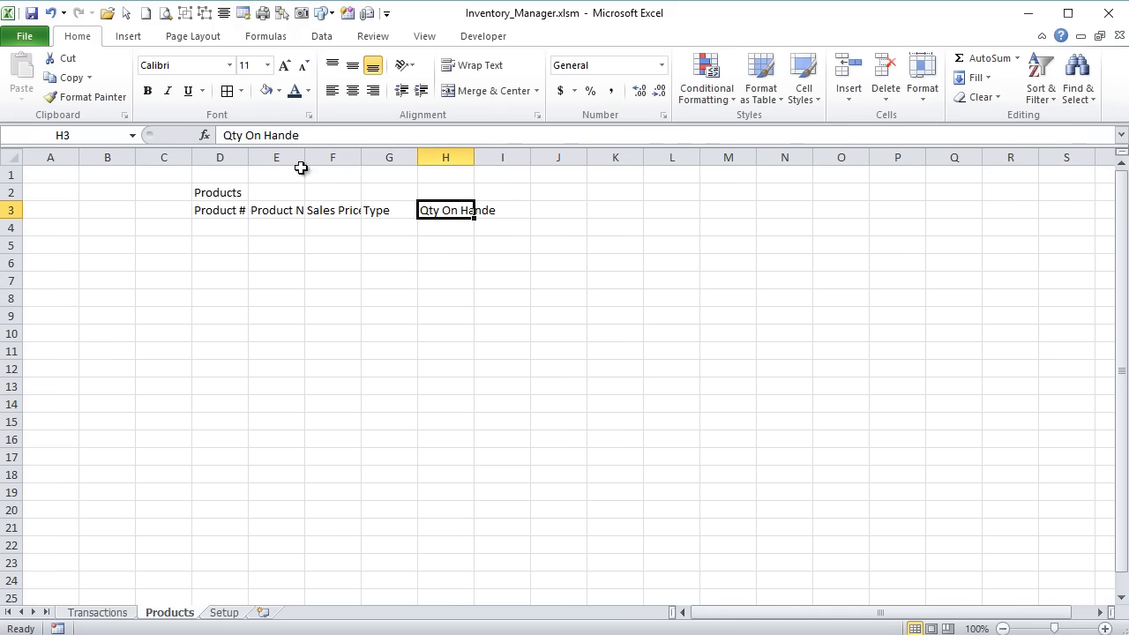
left_click(317, 136)
key("BackSpace")
key("Tab")
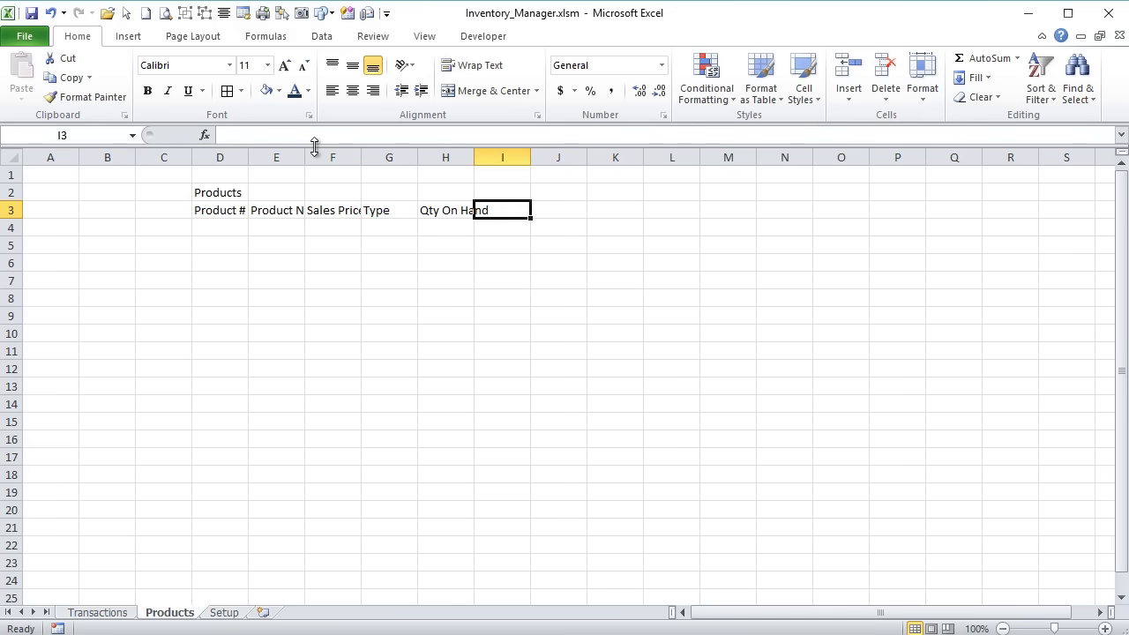
Complete the header row with Purch. Qty in I3, Product Description in J3 and Picture Link in K3.
type("Purch. Qty")
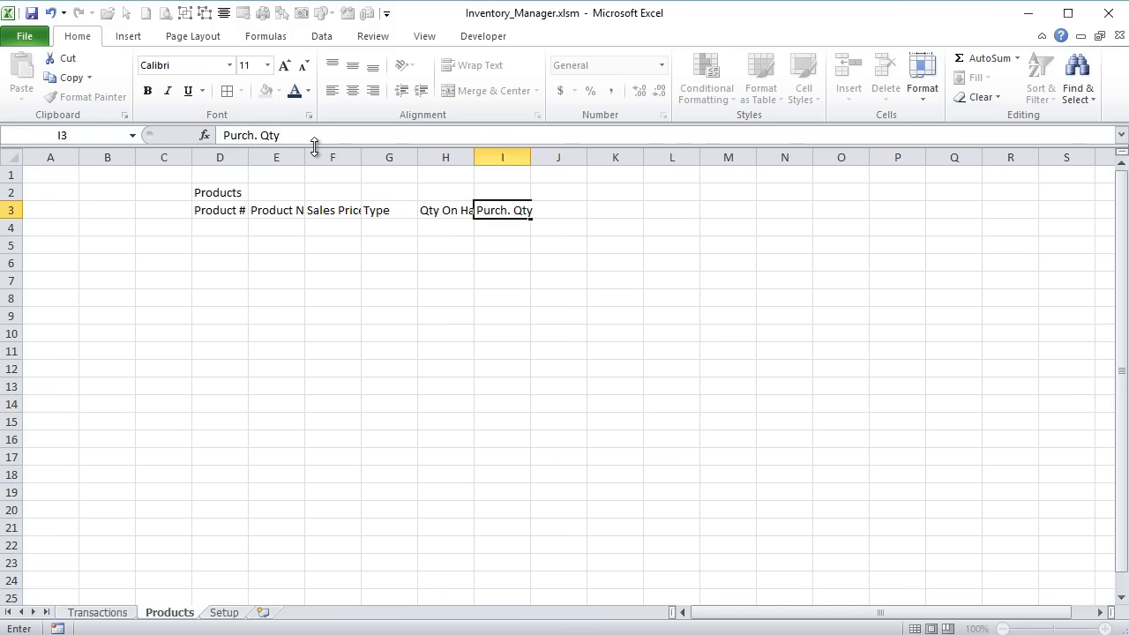
key("Tab")
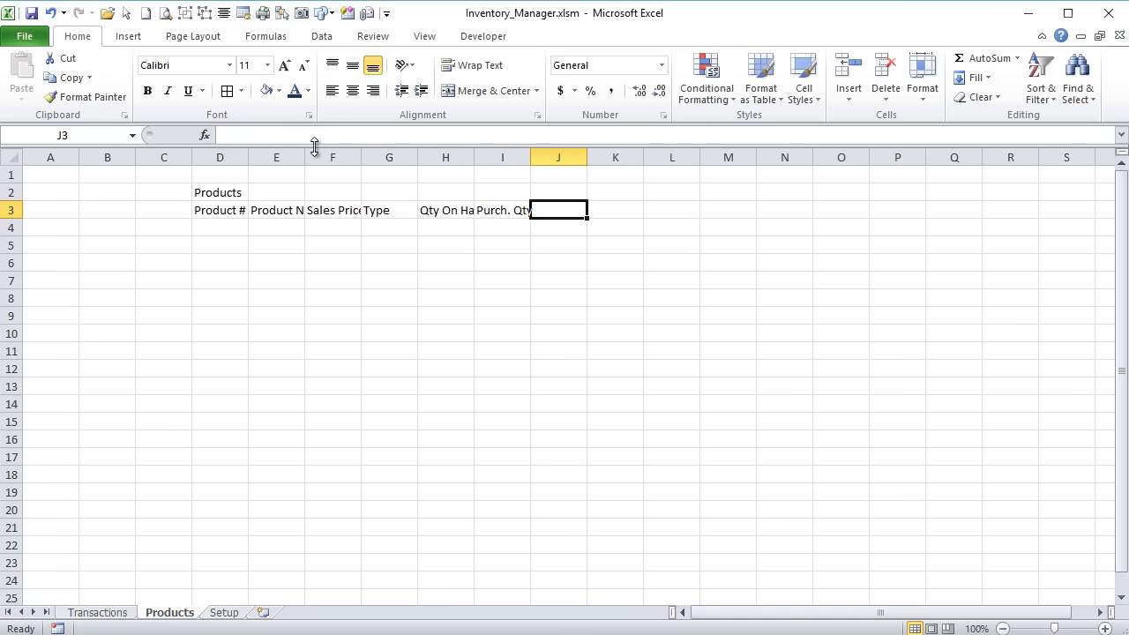
type("Prodc")
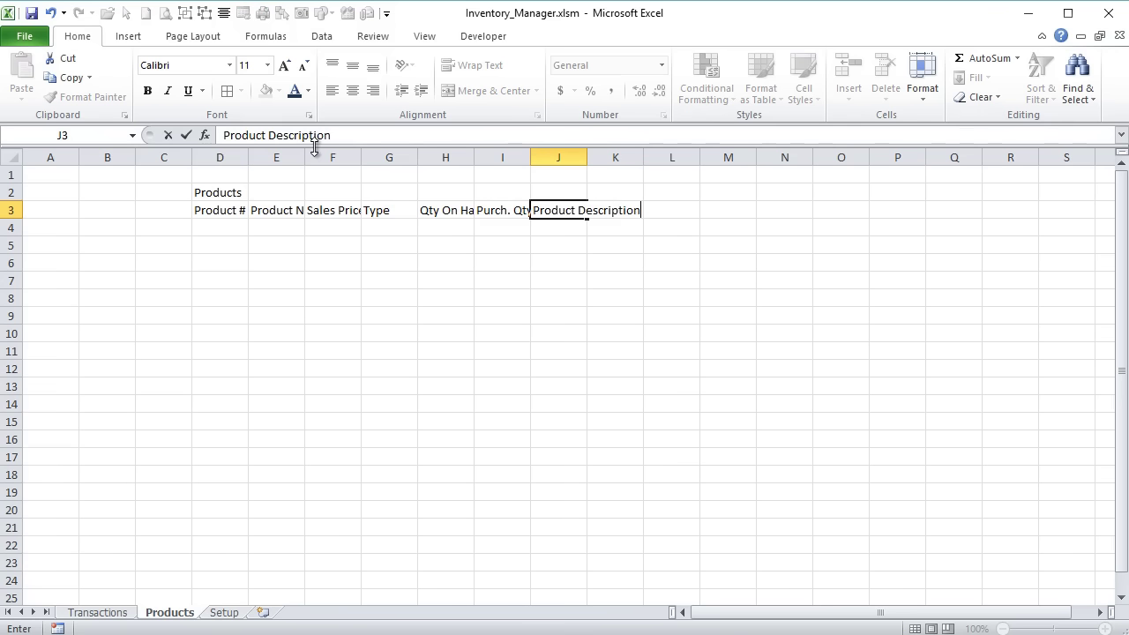
key("Tab")
type("Pi")
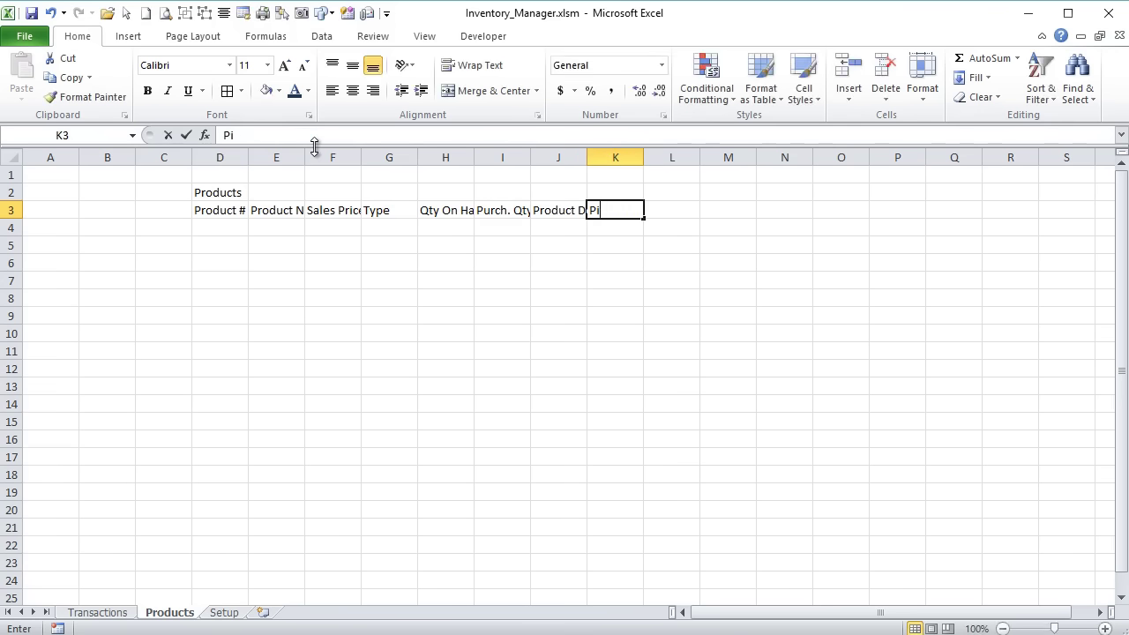
type("cture Link")
key("Return")
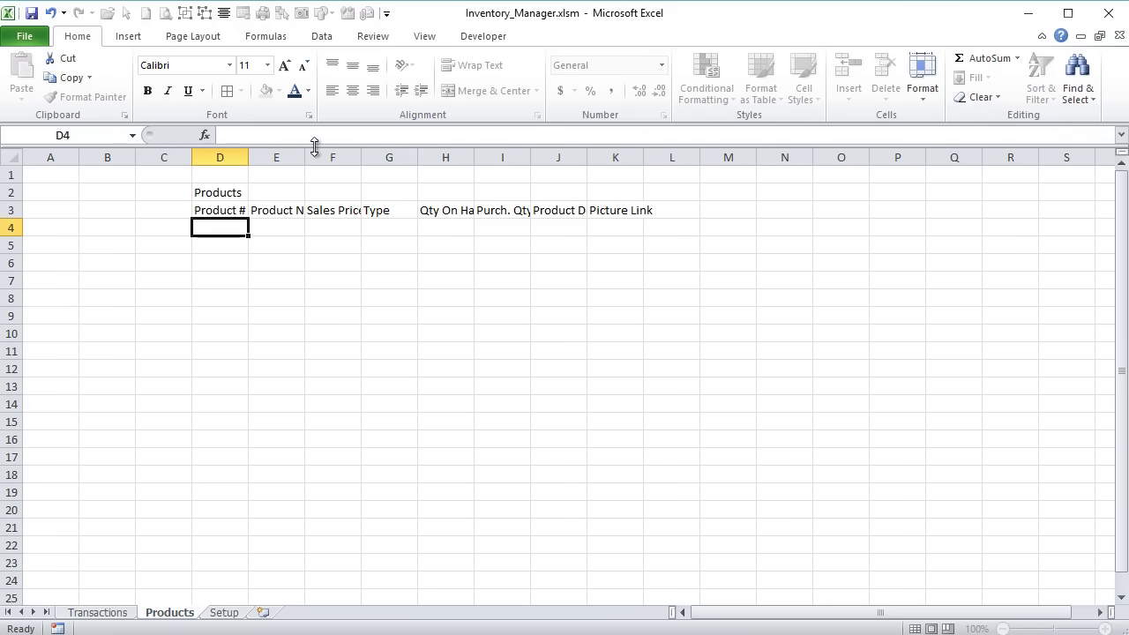
Autofit the widths of columns D through K to their headers.
left_click_drag(194, 150, 617, 183)
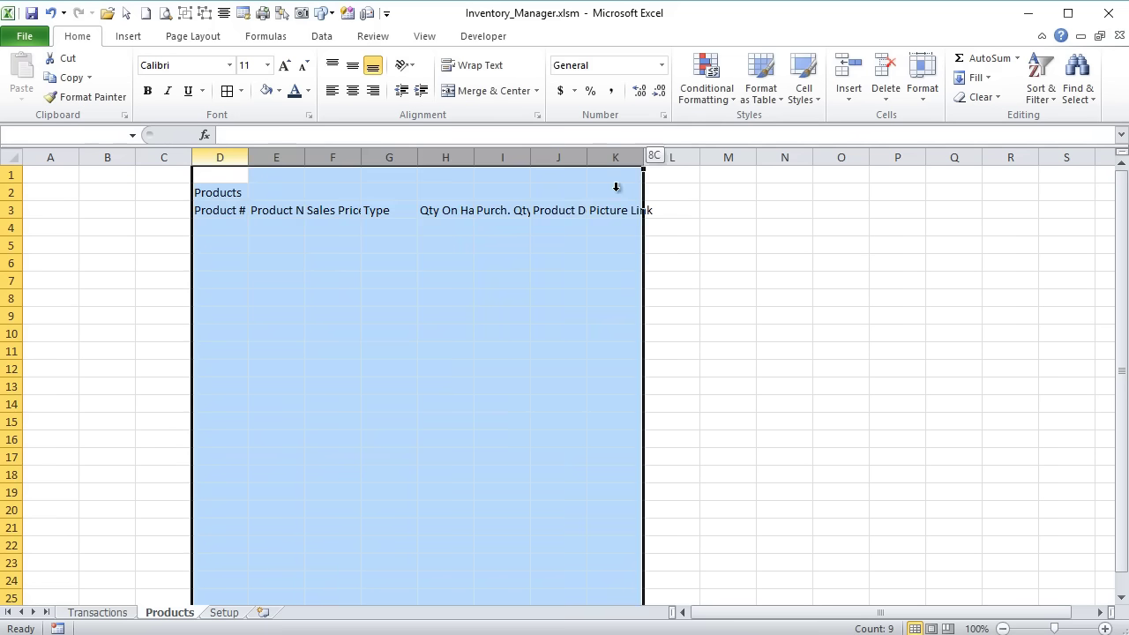
left_click(589, 172)
left_click_drag(216, 157, 632, 156)
double_click(586, 157)
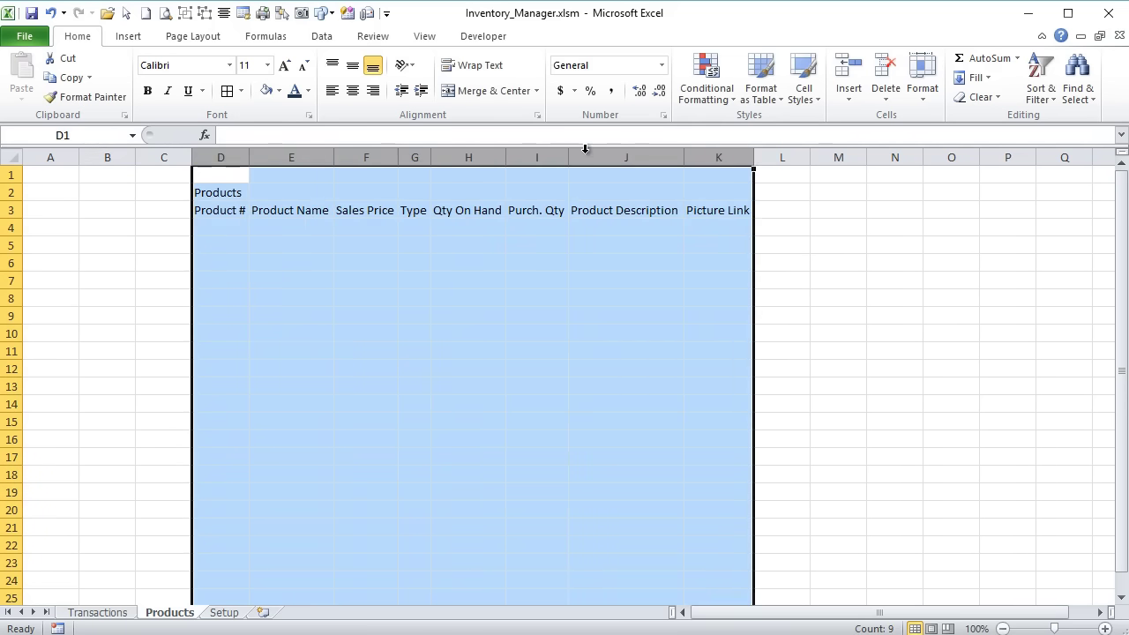
left_click(441, 277)
Merge and center the title across D2:K2 and change its text to PRODUCTS.
left_click_drag(221, 193, 714, 192)
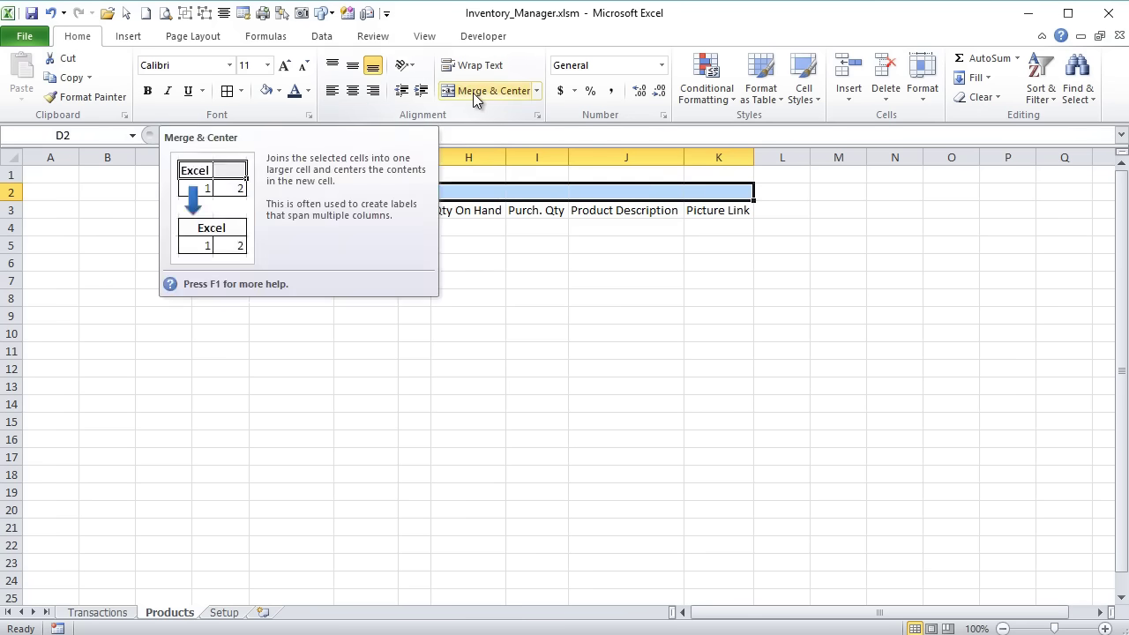
left_click(473, 93)
type("PR")
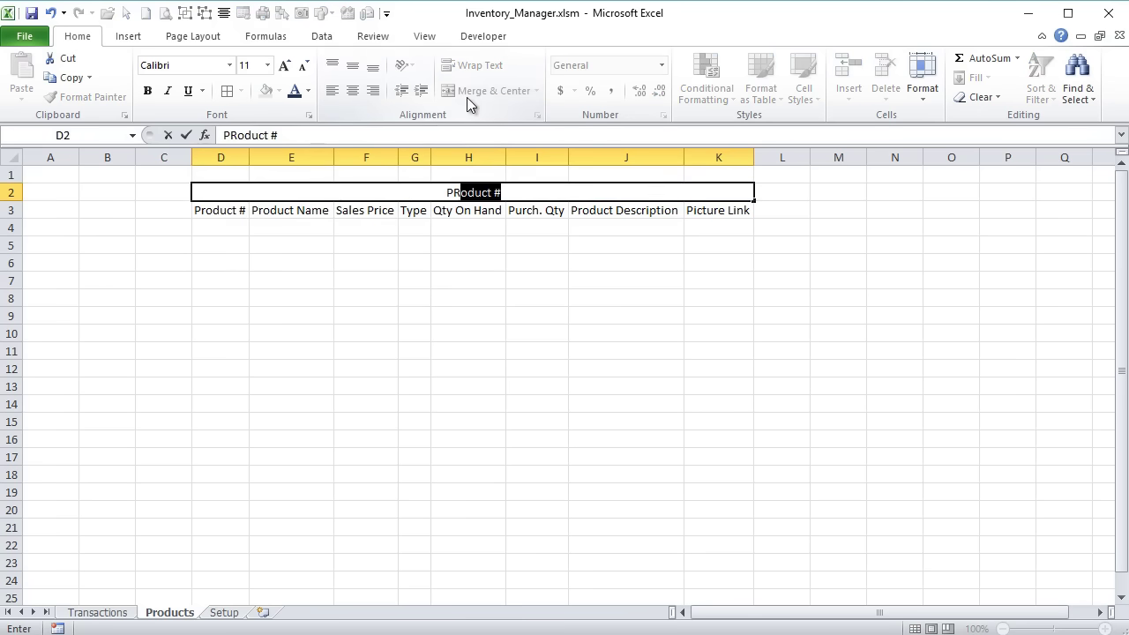
type("ODUCTS")
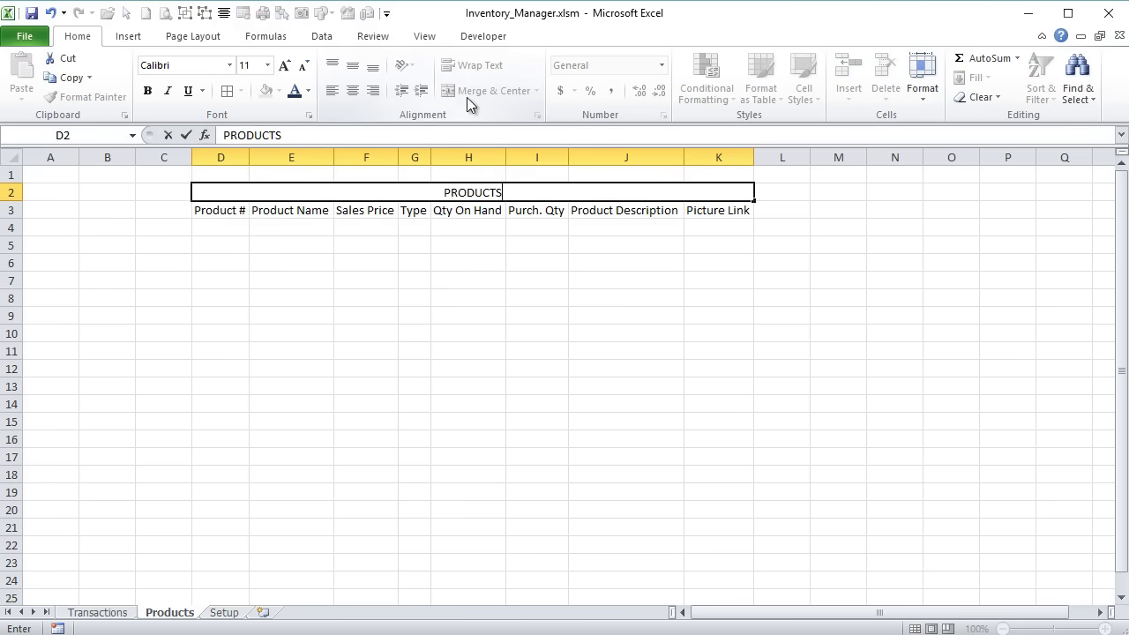
key("Return")
Format the PRODUCTS title in bold Cambria at size 20.
left_click(453, 191)
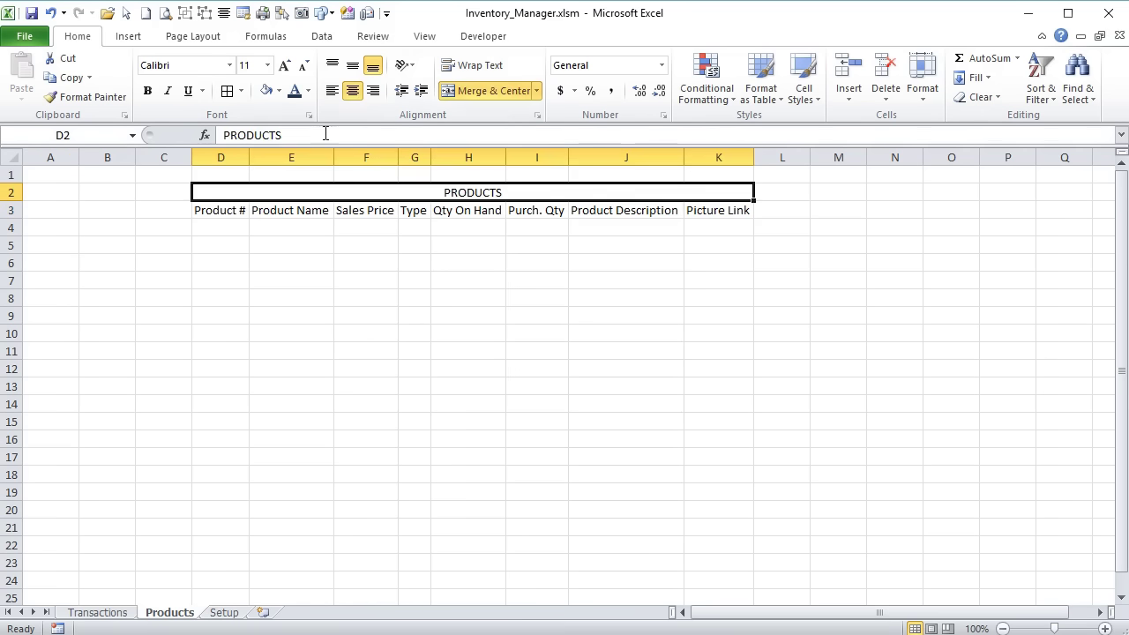
left_click(284, 65)
left_click(284, 65)
left_click(284, 65)
left_click(284, 65)
left_click(284, 66)
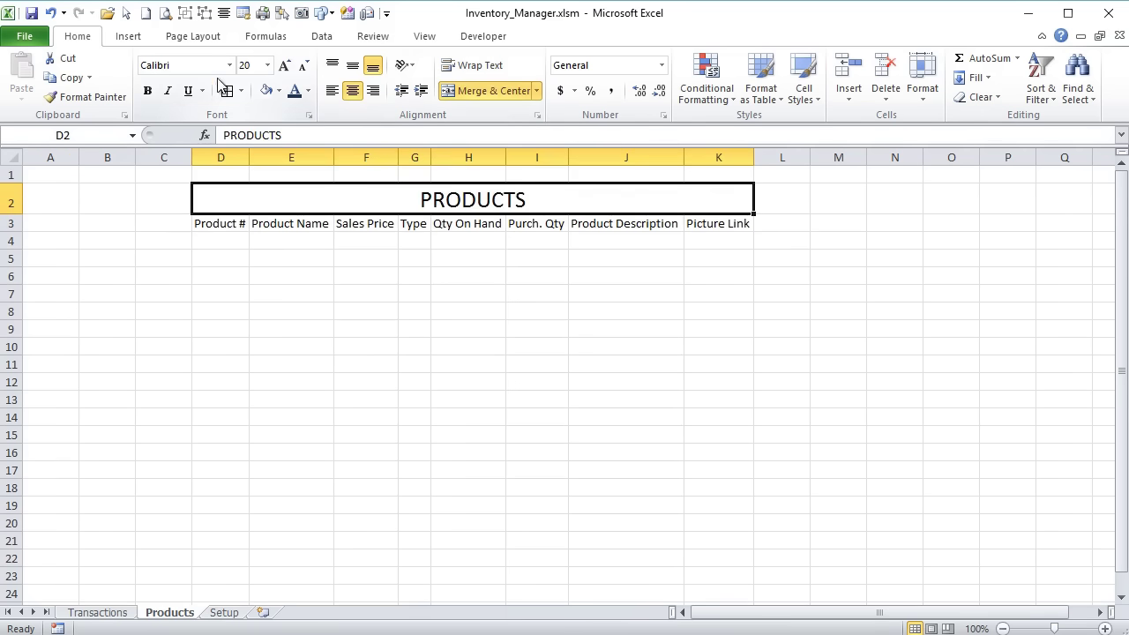
left_click(147, 90)
left_click(230, 66)
left_click(135, 104)
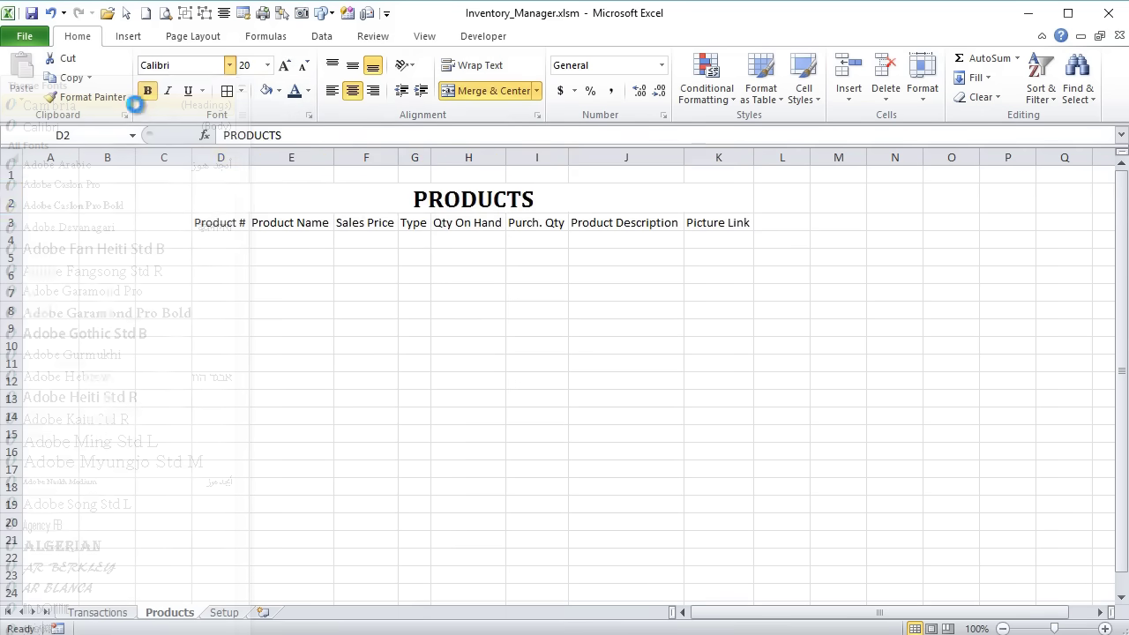
Fill the PRODUCTS title cell with a horizontal two-color gradient from medium blue to a lighter blue.
right_click(284, 195)
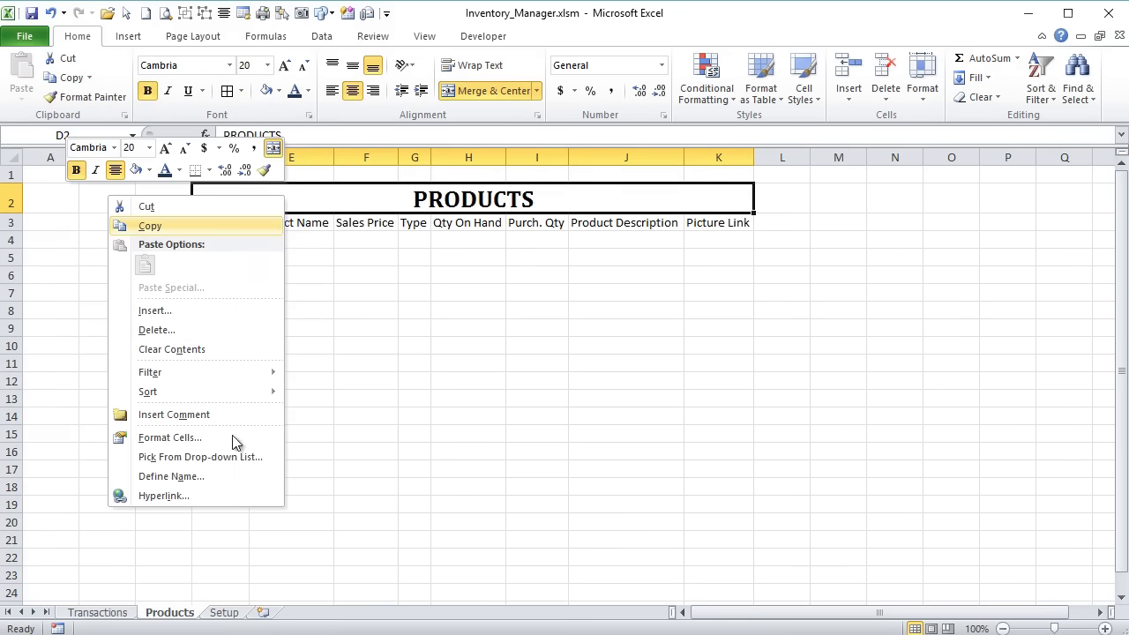
left_click(168, 436)
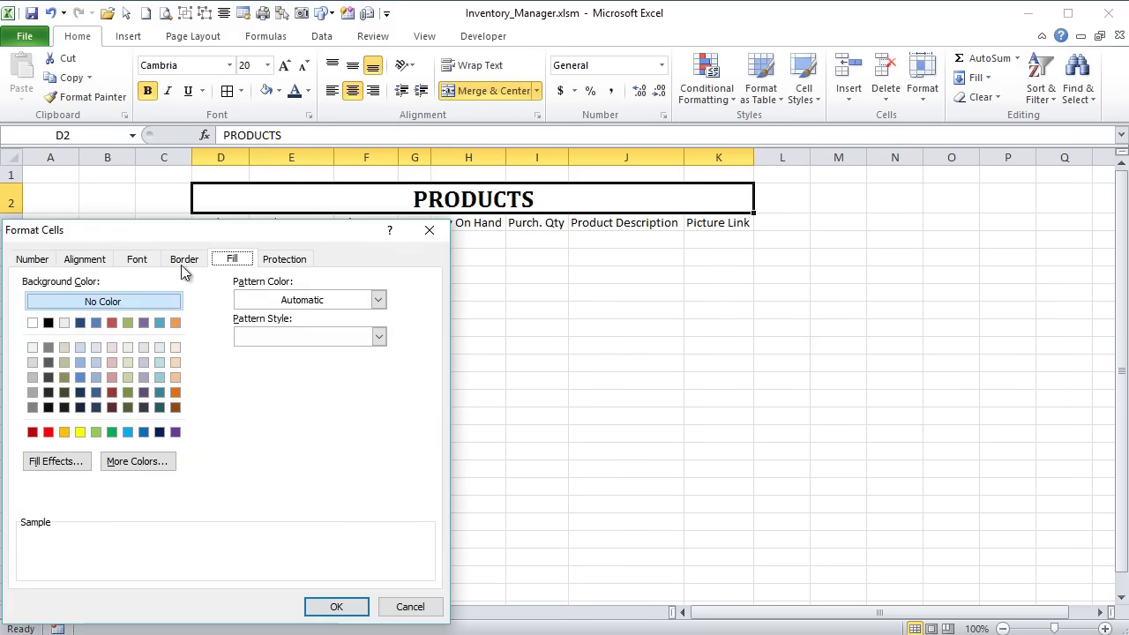
left_click_drag(213, 233, 409, 221)
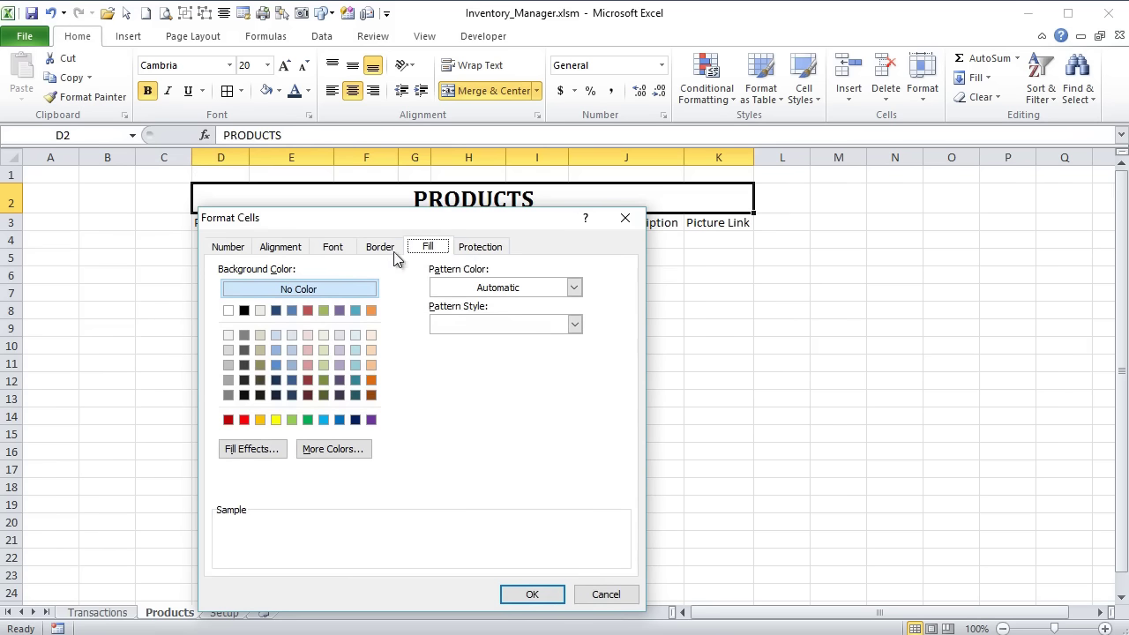
left_click(259, 453)
left_click_drag(263, 219, 634, 202)
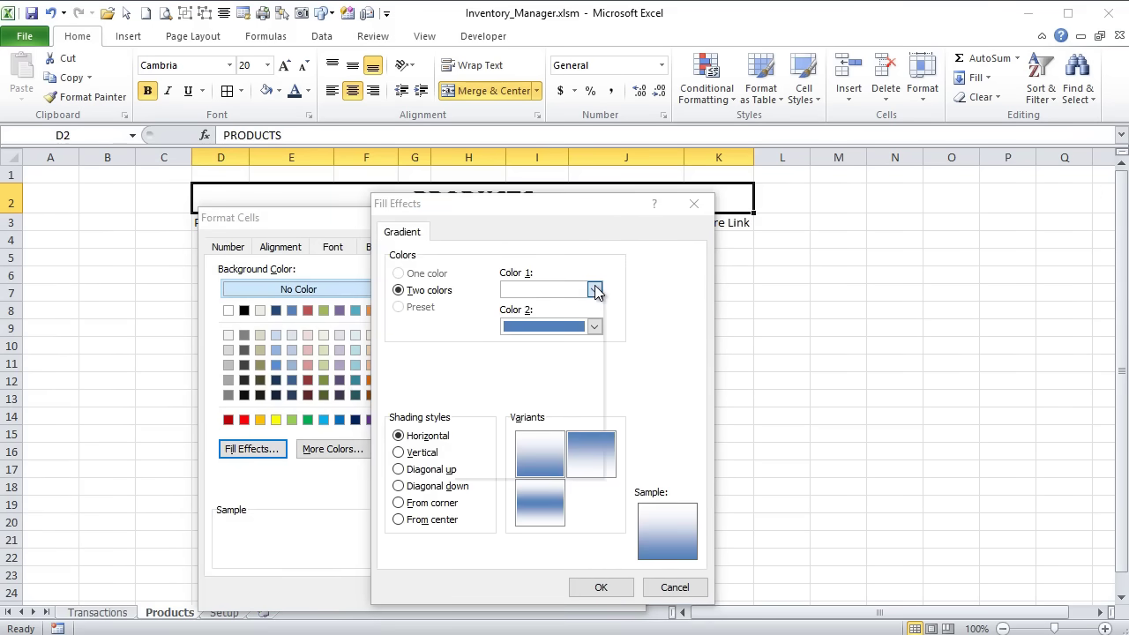
left_click(595, 289)
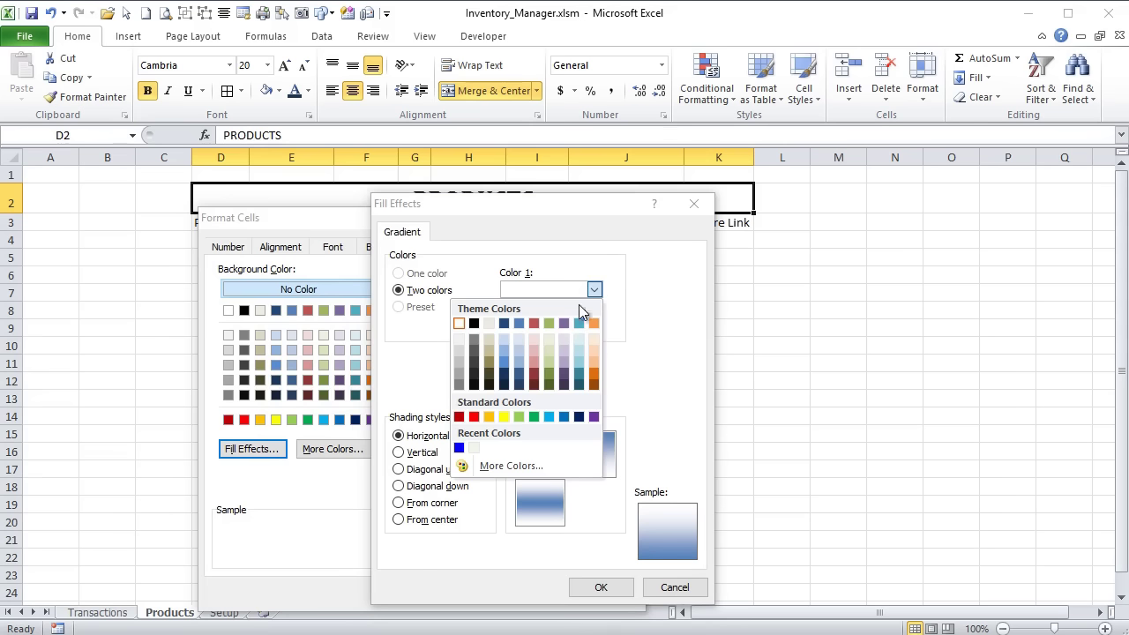
left_click(507, 362)
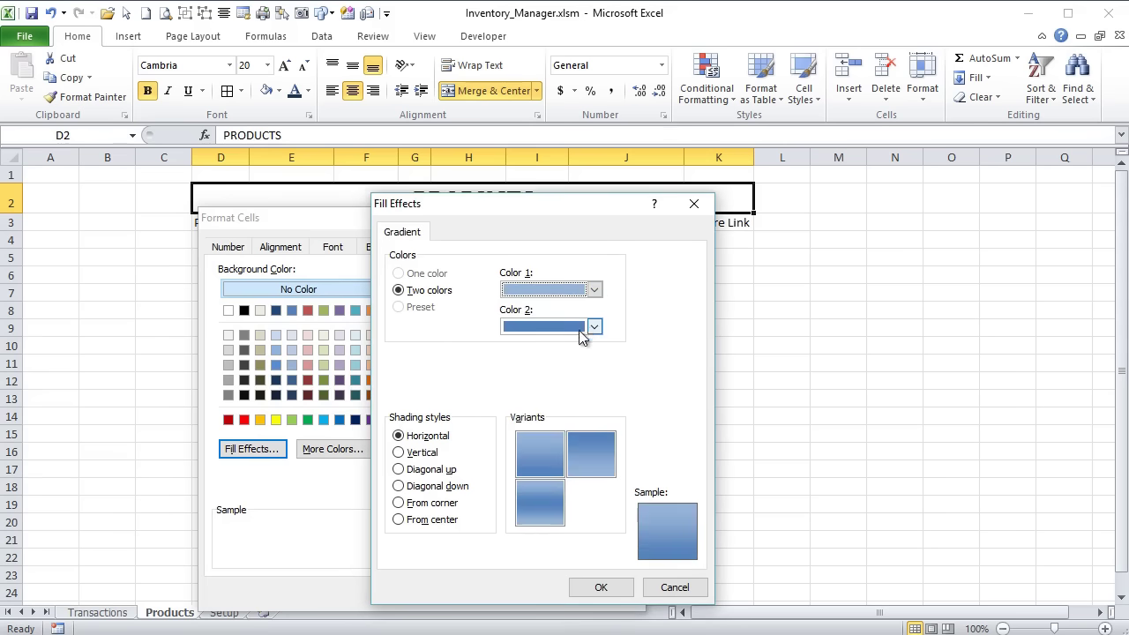
left_click(593, 328)
left_click(538, 372)
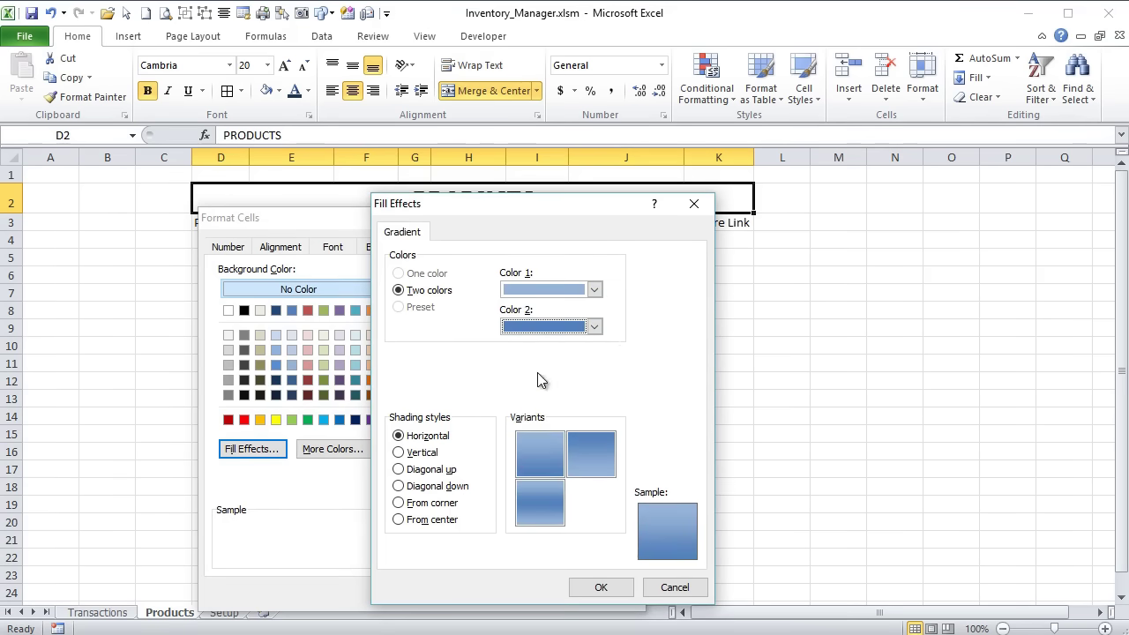
left_click(595, 328)
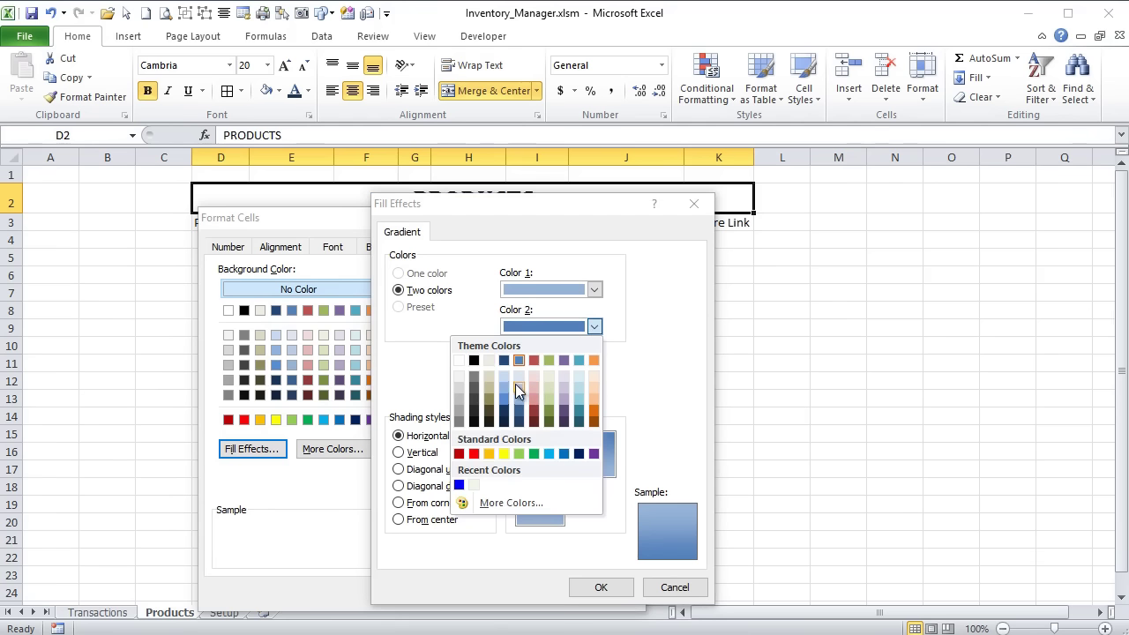
left_click(517, 386)
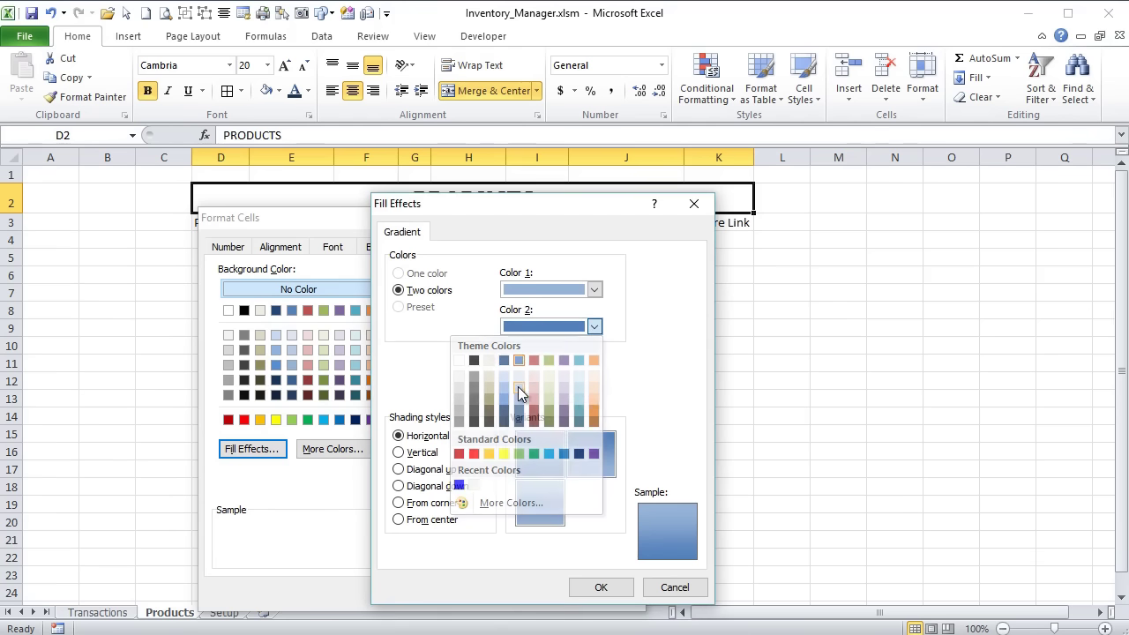
left_click(622, 587)
left_click(549, 589)
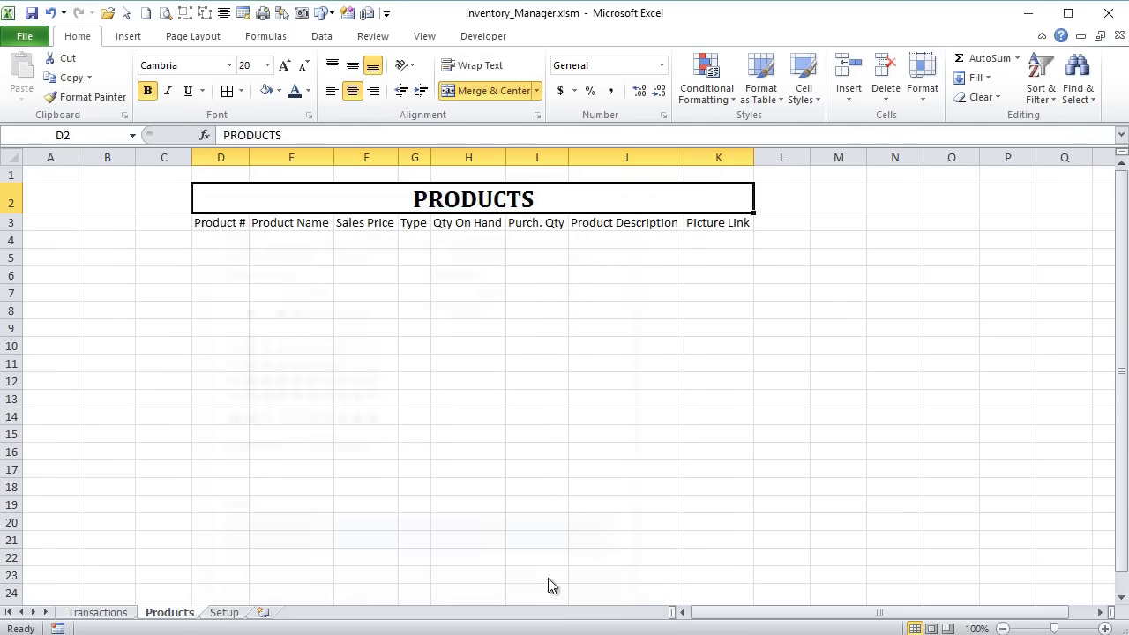
Fill the header row D3:K3 with a horizontal two-color gradient from light blue to very pale blue.
left_click_drag(743, 220, 237, 222)
right_click(238, 225)
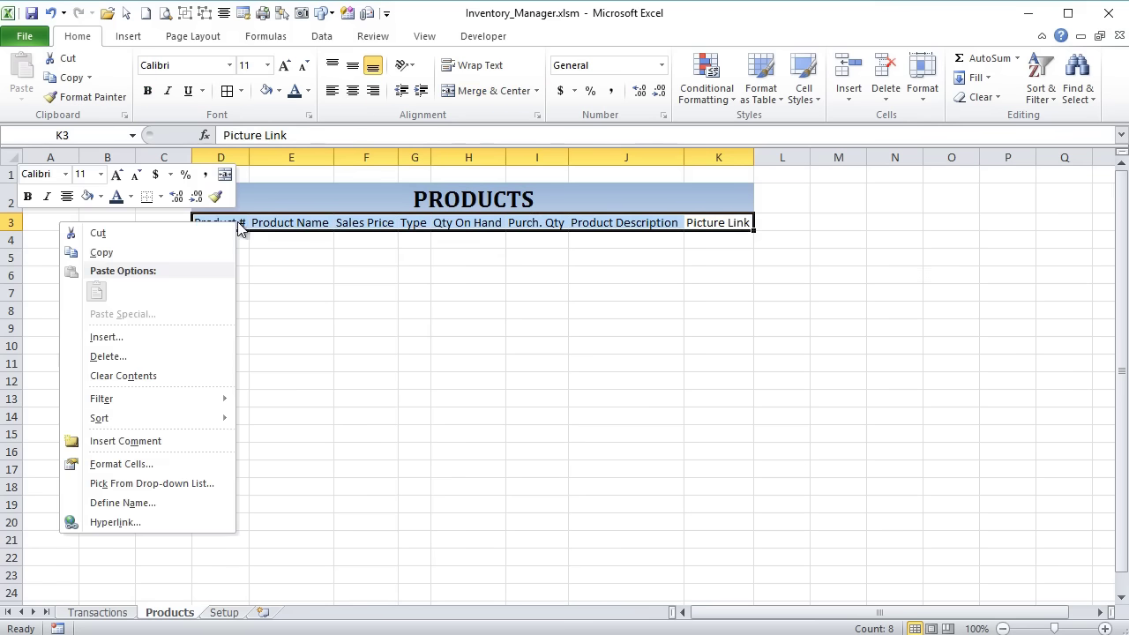
left_click(164, 463)
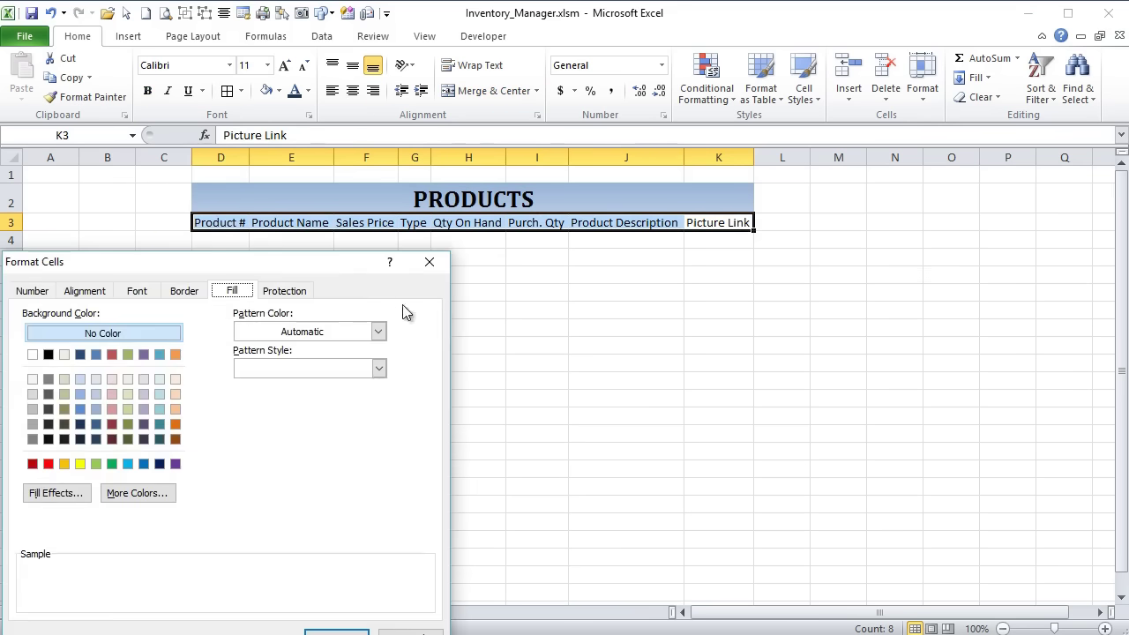
left_click_drag(352, 268, 762, 194)
left_click(477, 420)
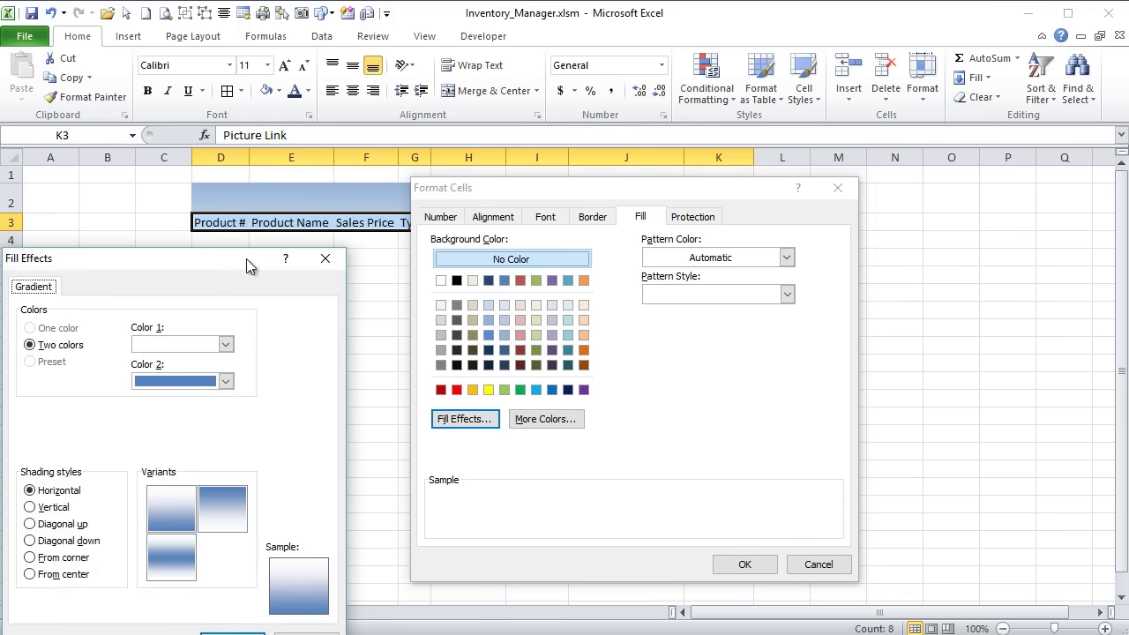
left_click_drag(238, 258, 517, 241)
left_click(501, 319)
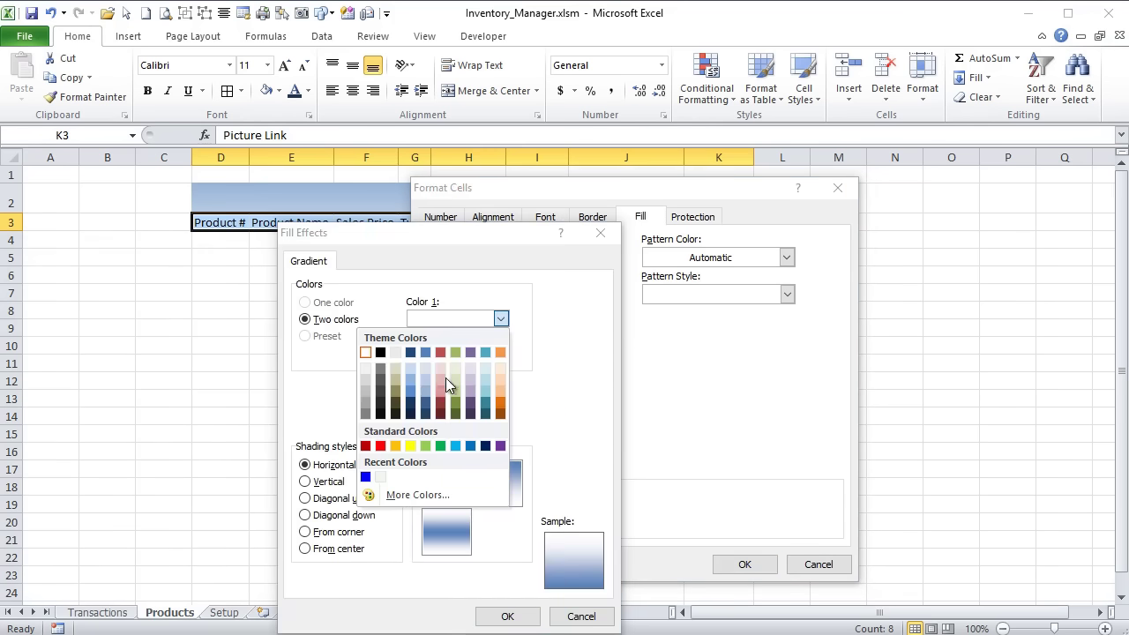
left_click(429, 380)
left_click(500, 356)
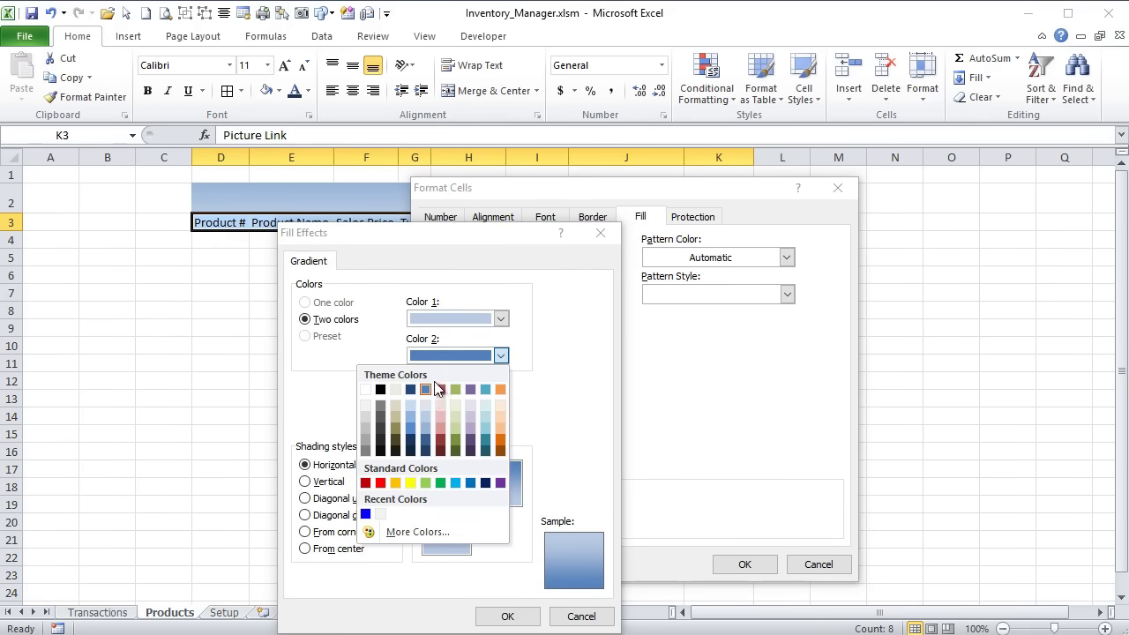
left_click(427, 404)
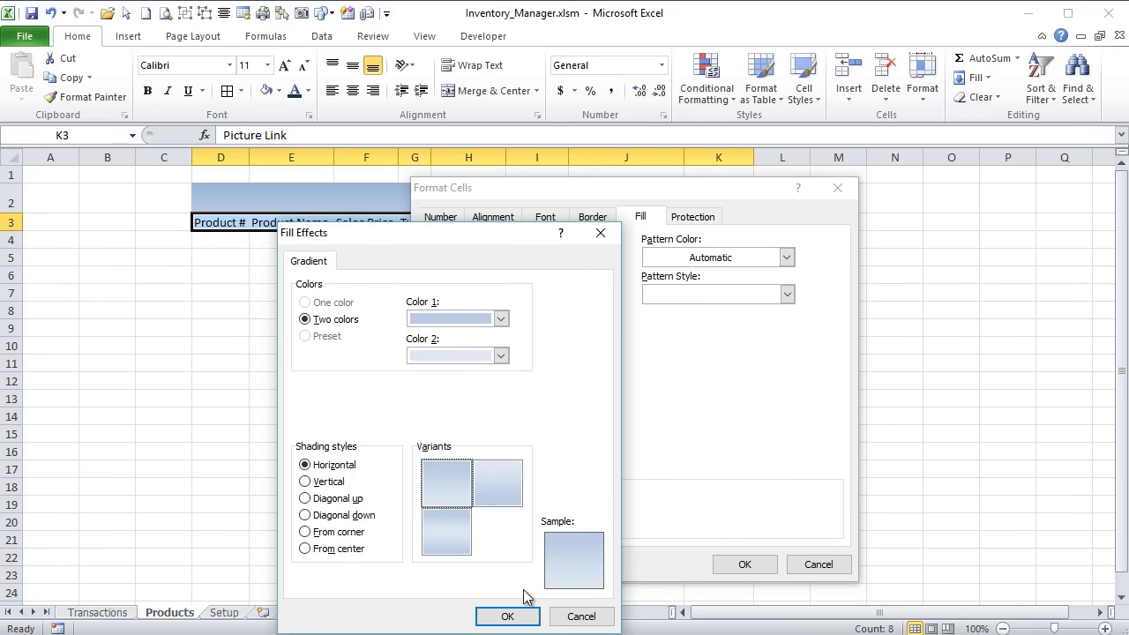
left_click(522, 618)
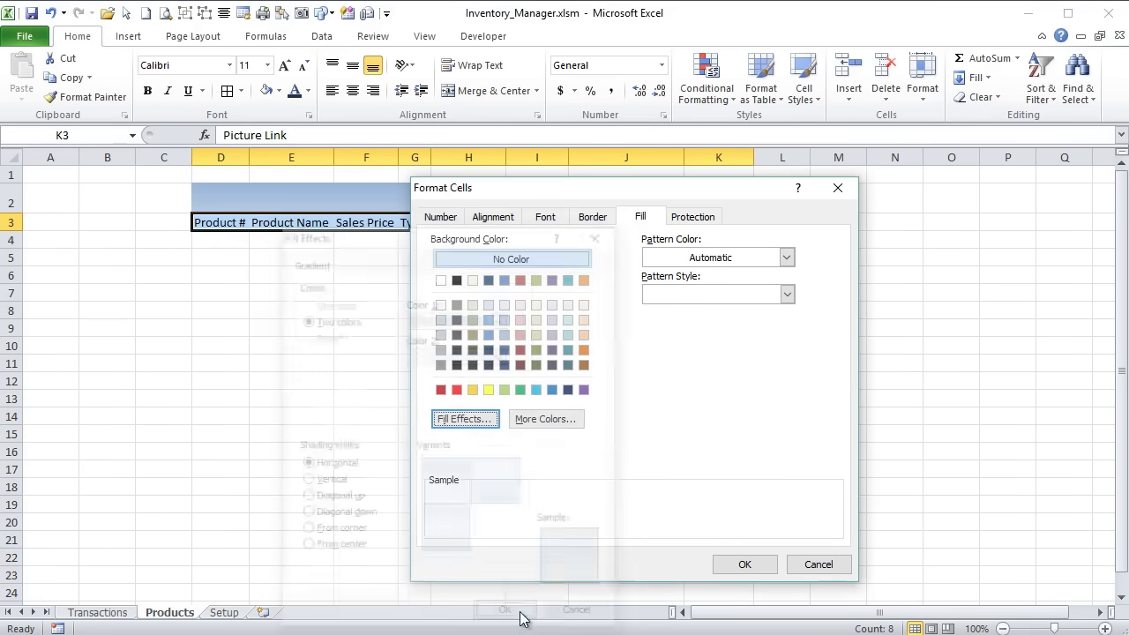
left_click(744, 565)
left_click(746, 559)
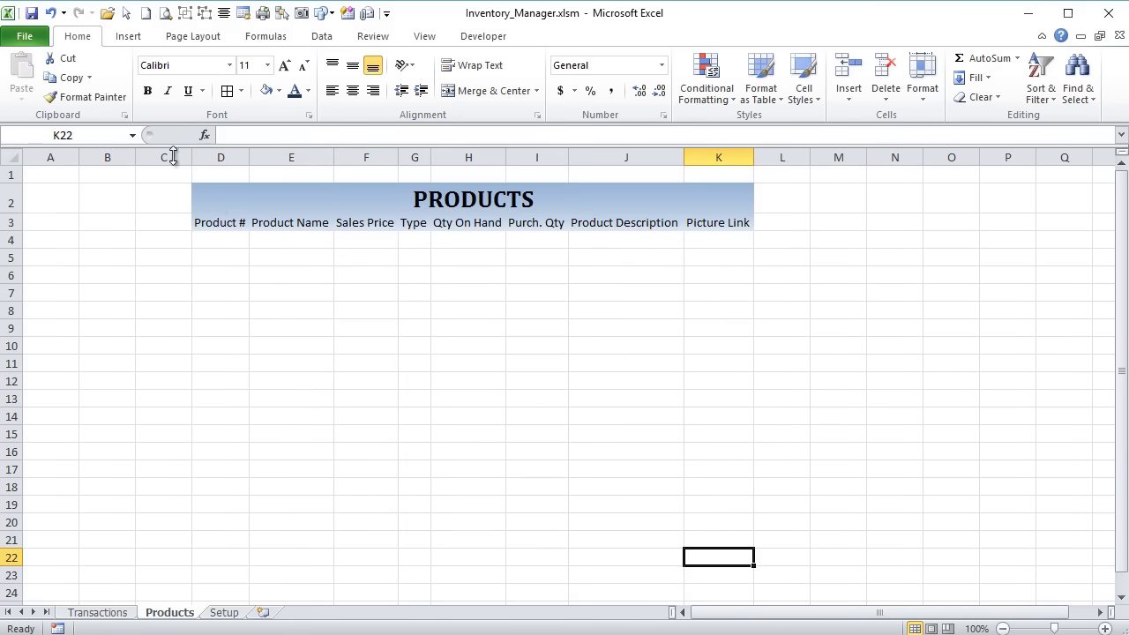
Add a medium-thick dark blue outline border around the product list range D2:K24.
left_click_drag(229, 199, 416, 593)
right_click(332, 510)
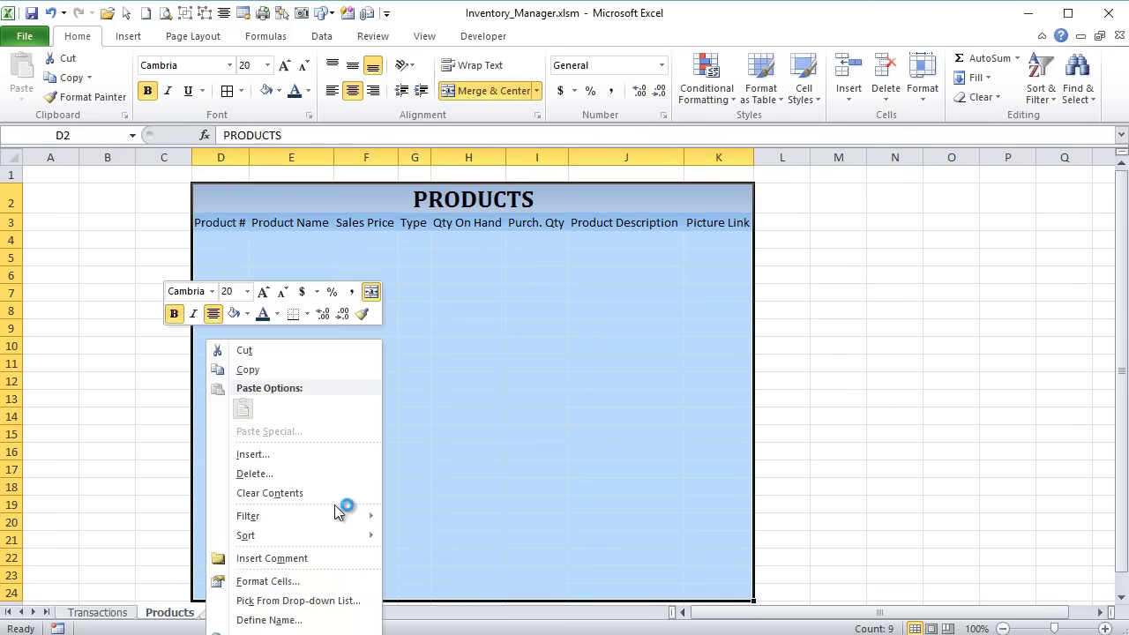
left_click(291, 584)
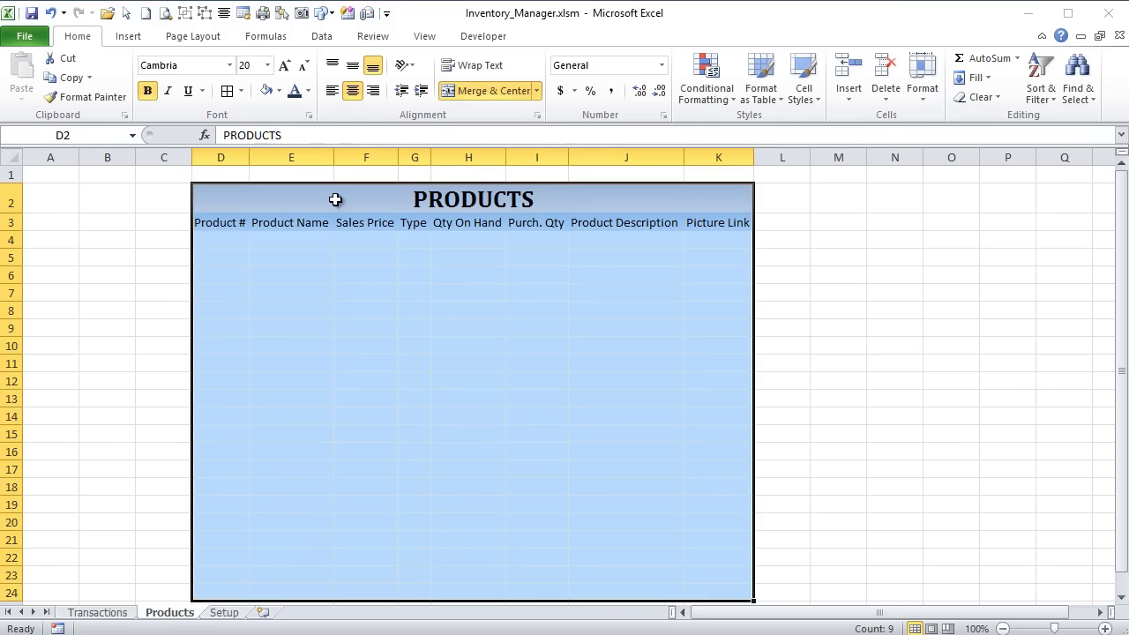
left_click(346, 121)
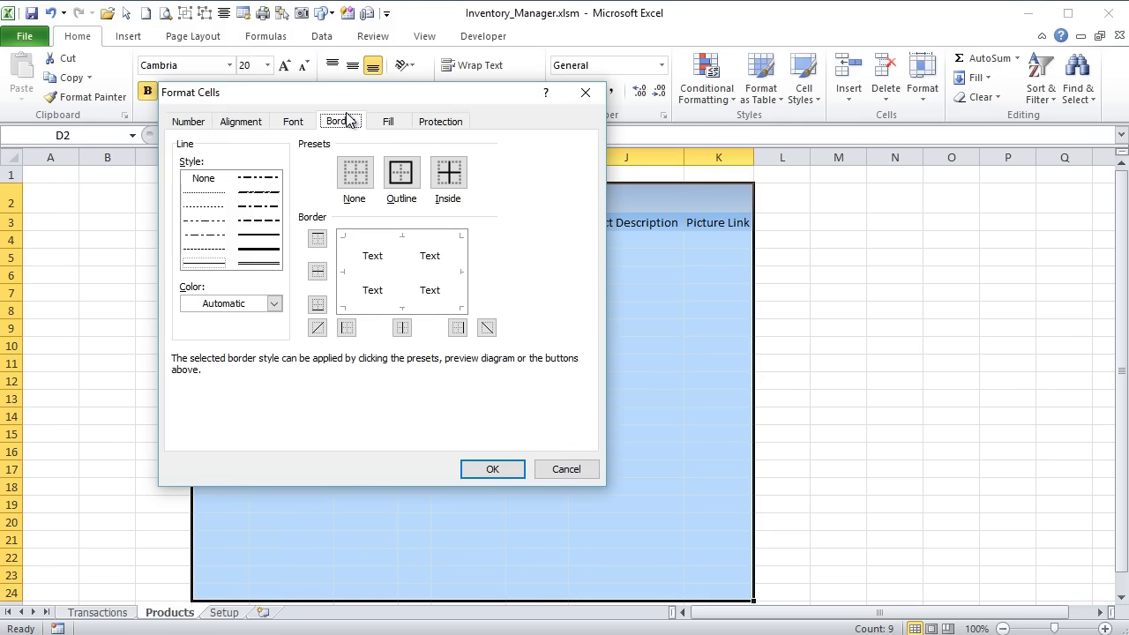
left_click(274, 303)
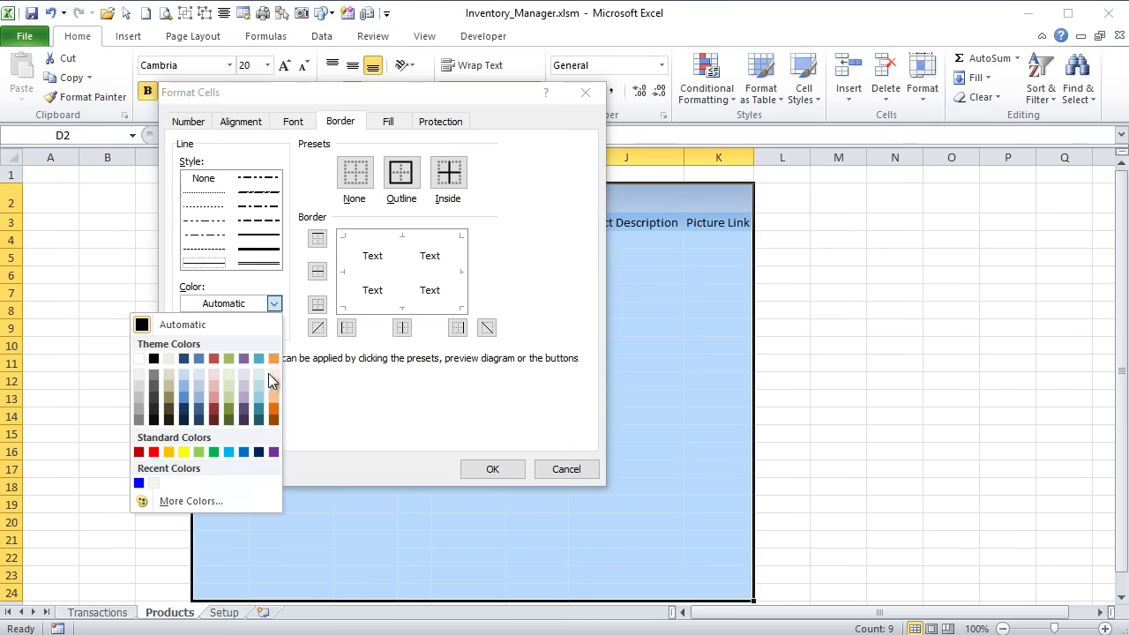
left_click(199, 412)
left_click(268, 236)
left_click(401, 174)
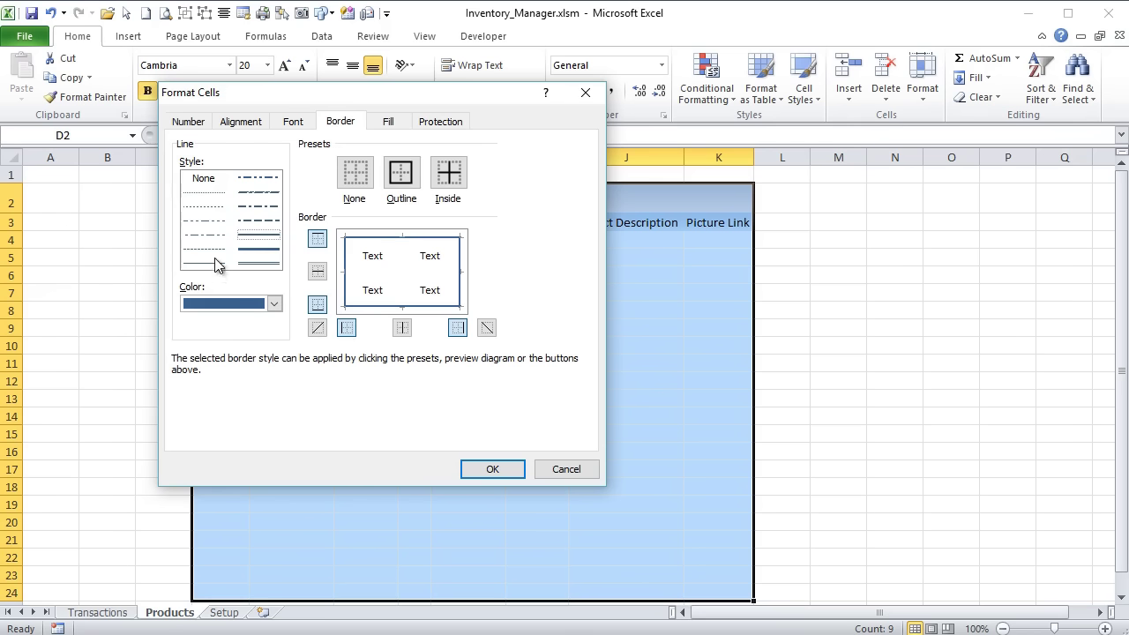
left_click_drag(492, 476, 256, 216)
left_click(214, 196)
left_click(493, 469)
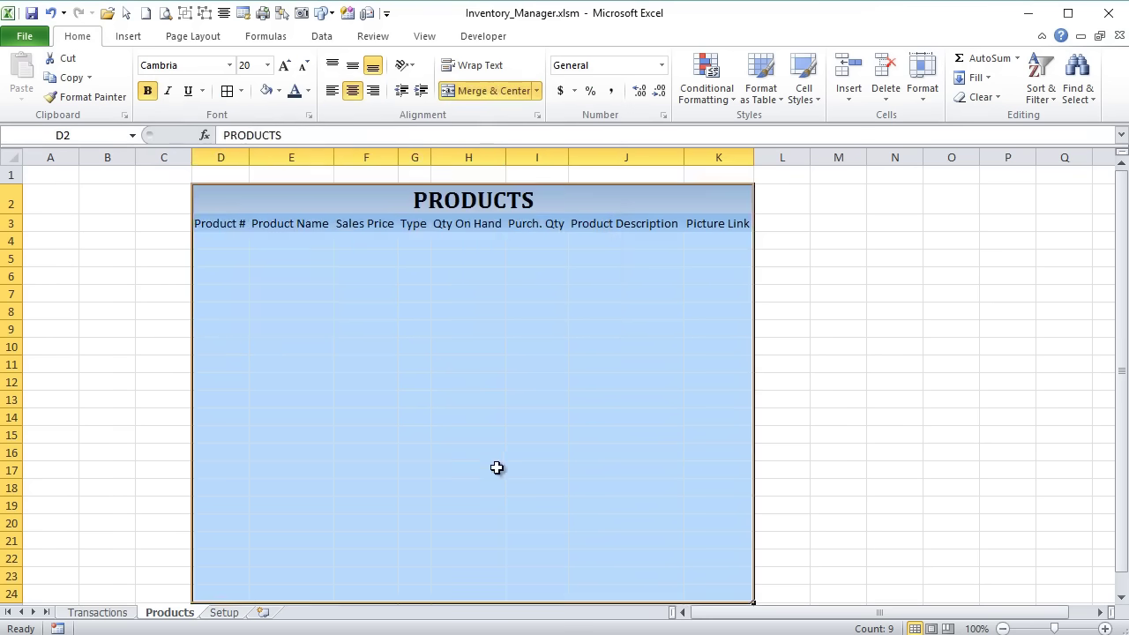
left_click(489, 435)
Apply thin dark blue outline and inside borders to the header cells D3:K3.
left_click_drag(220, 230, 708, 225)
right_click(534, 227)
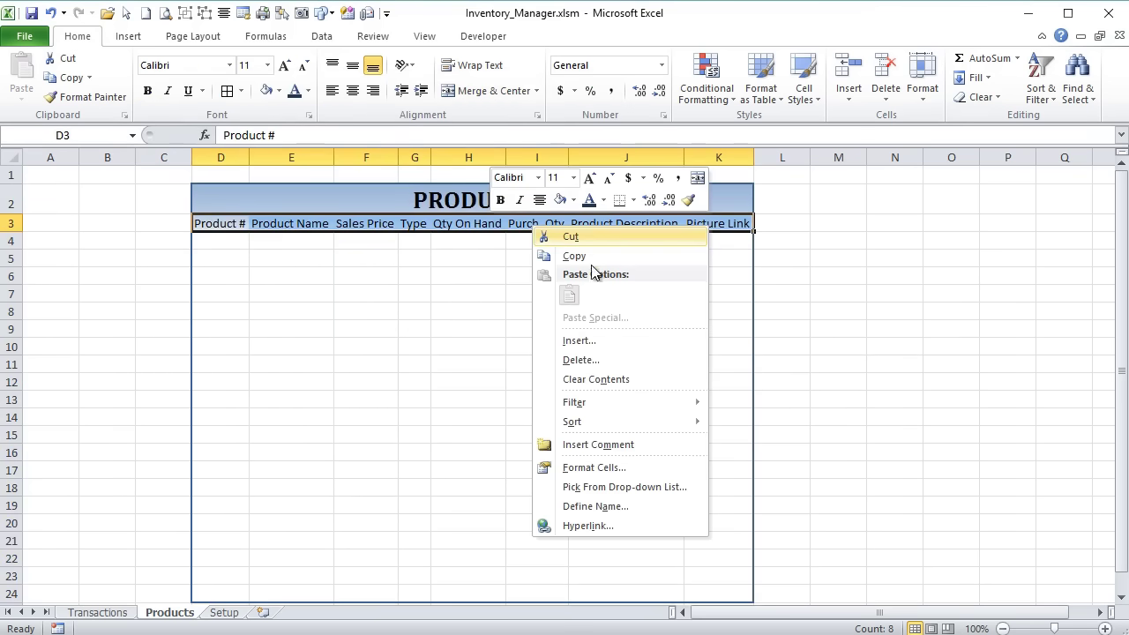
left_click(624, 472)
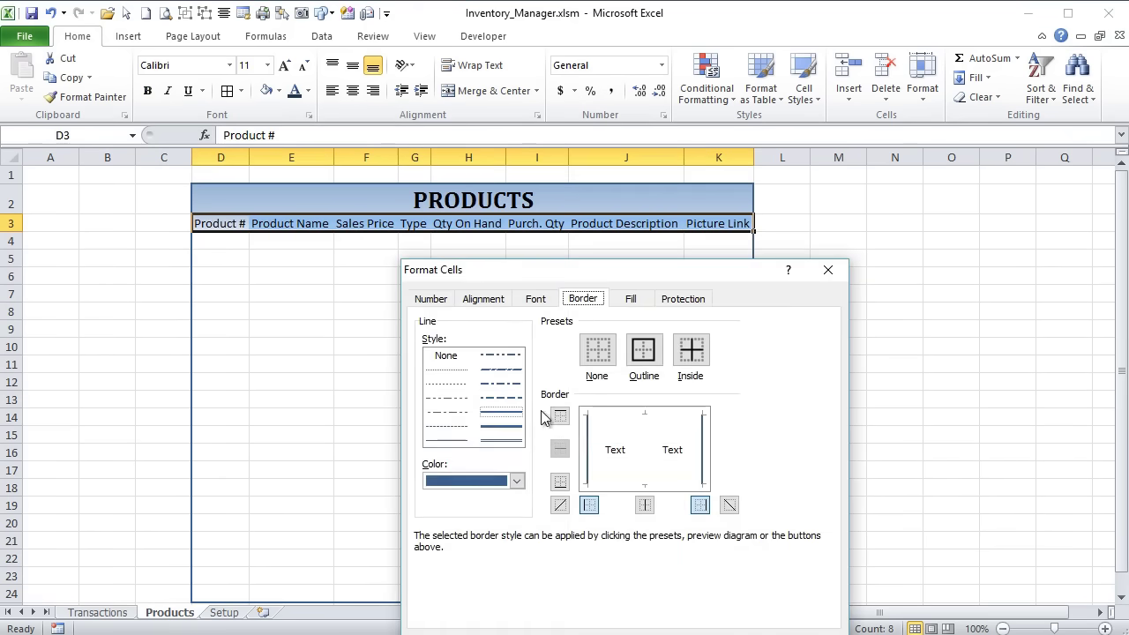
left_click(626, 441)
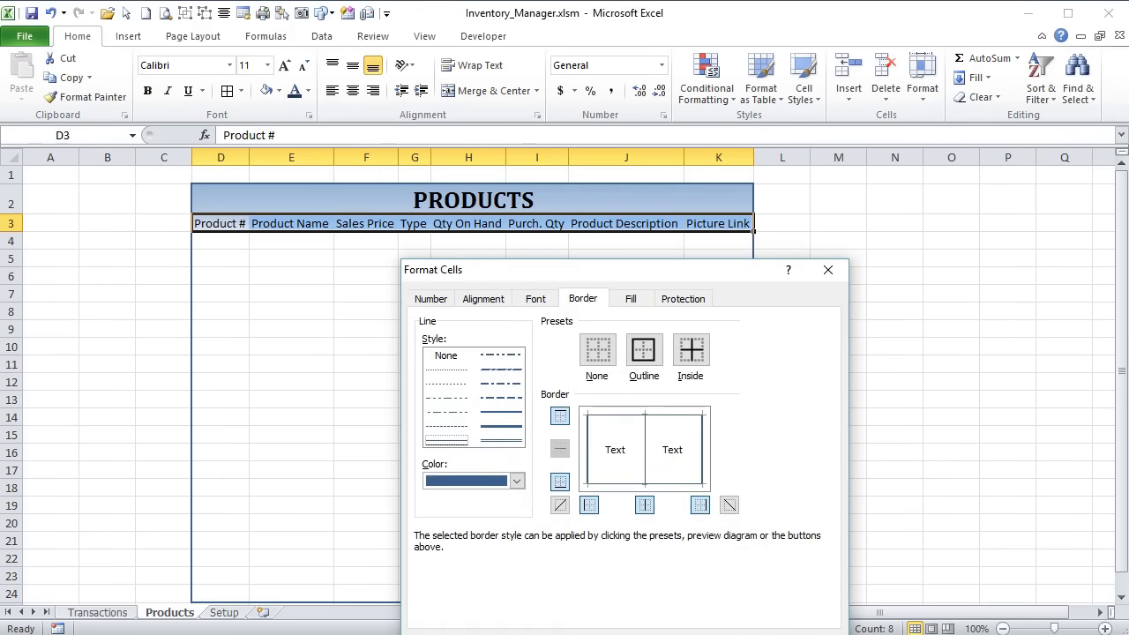
key("Return")
left_click(650, 491)
Start a formula-based conditional formatting rule for D4:K24 using =MOD(ROW(),2)=0.
left_click(204, 241)
left_click_drag(203, 241, 713, 594)
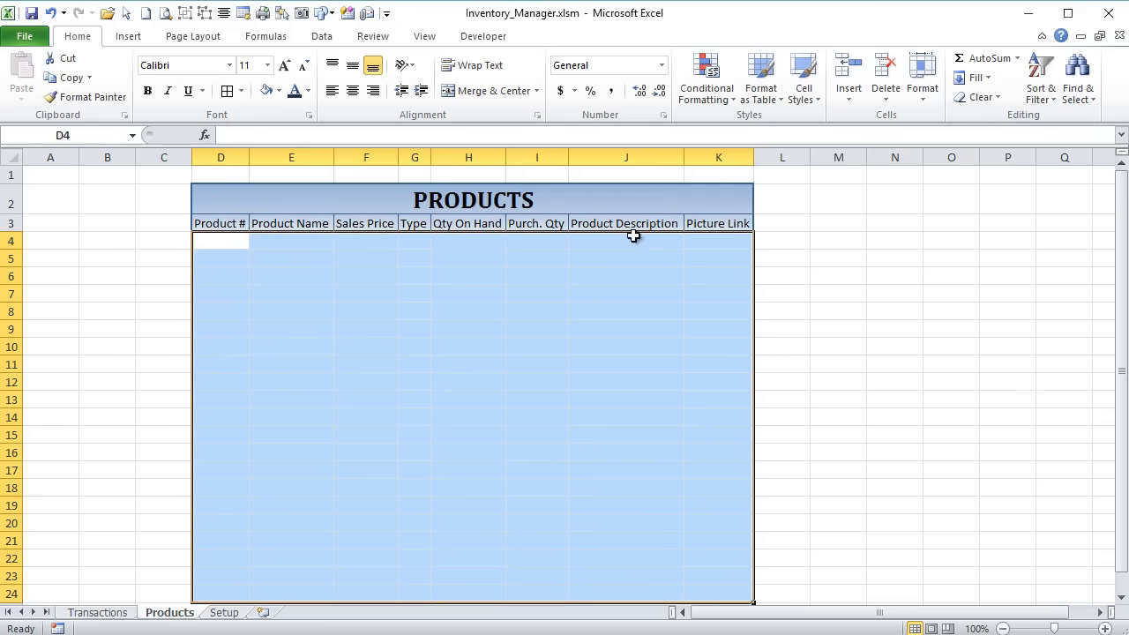
left_click(703, 98)
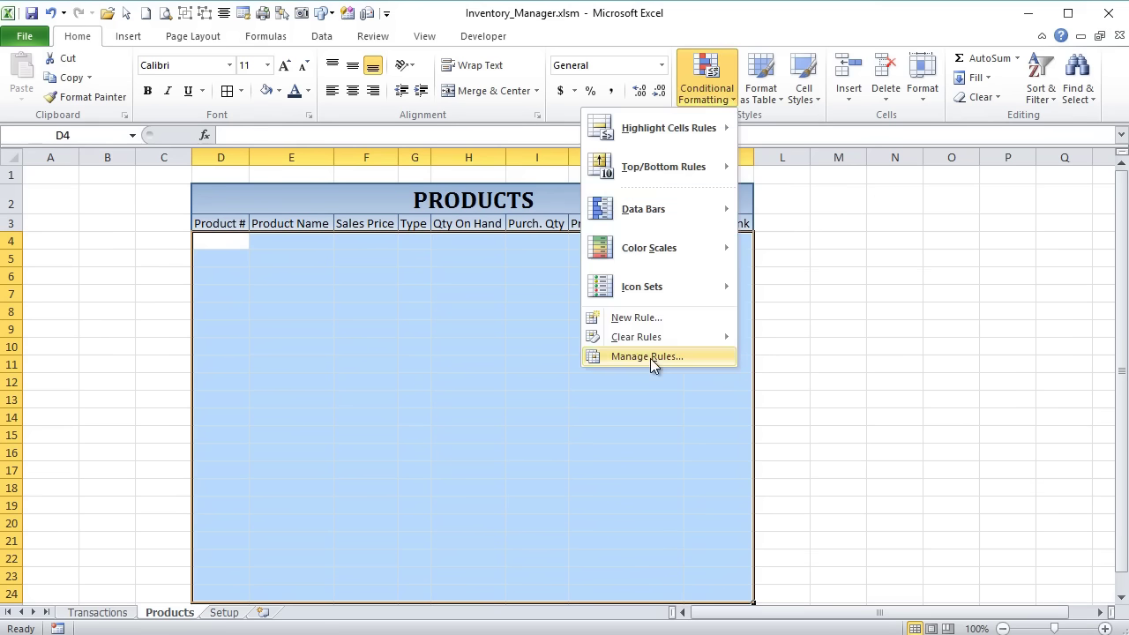
left_click(650, 357)
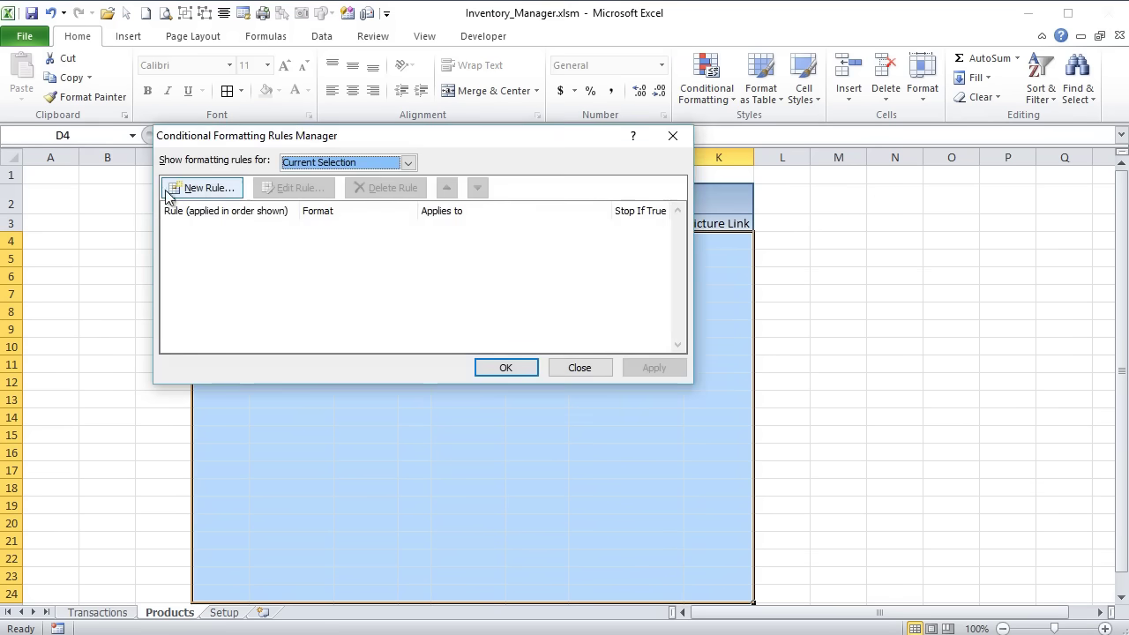
left_click(215, 191)
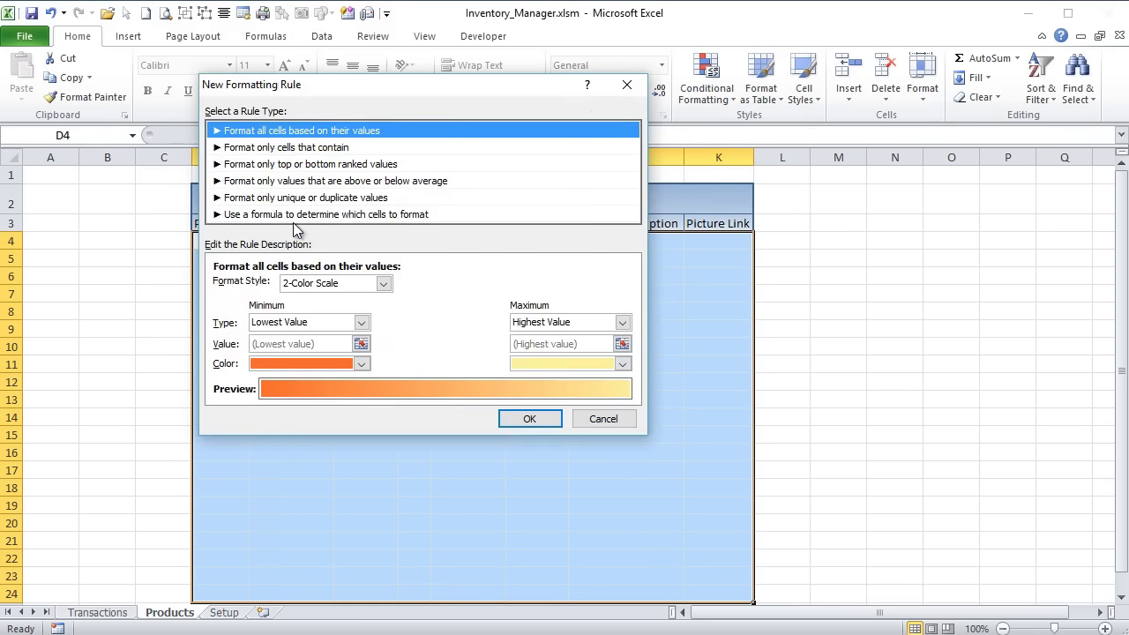
left_click(300, 215)
left_click(313, 285)
type("=MOD(ROW(),2)=0")
key("Tab")
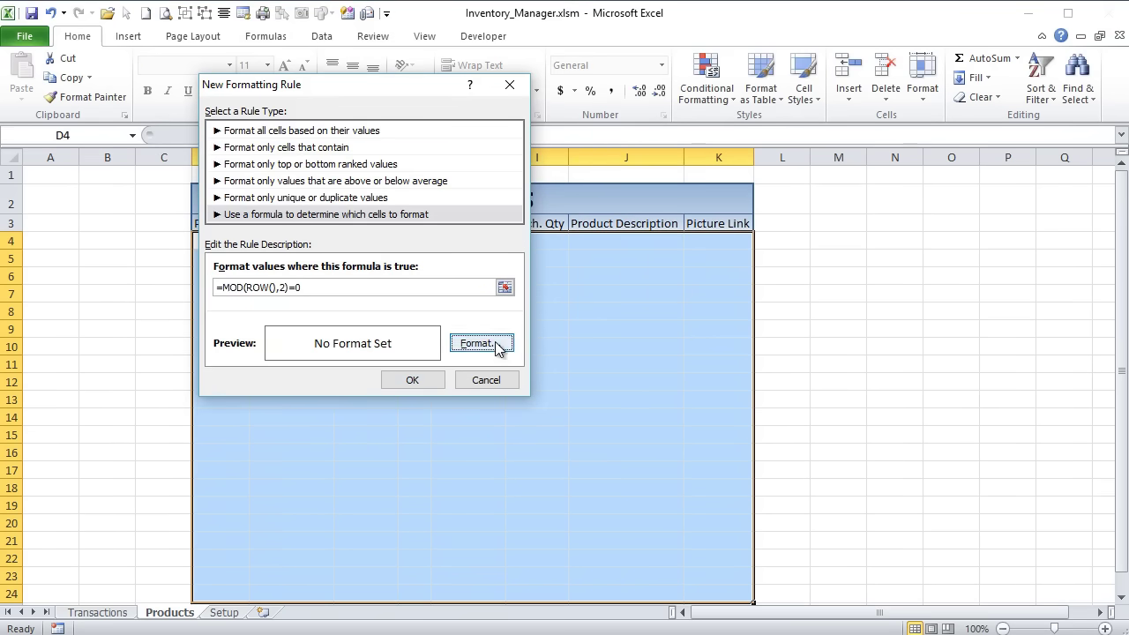
Give the banding rule a very pale blue custom fill, RGB 234, 240, 246, and apply it to D4:K24.
left_click(496, 346)
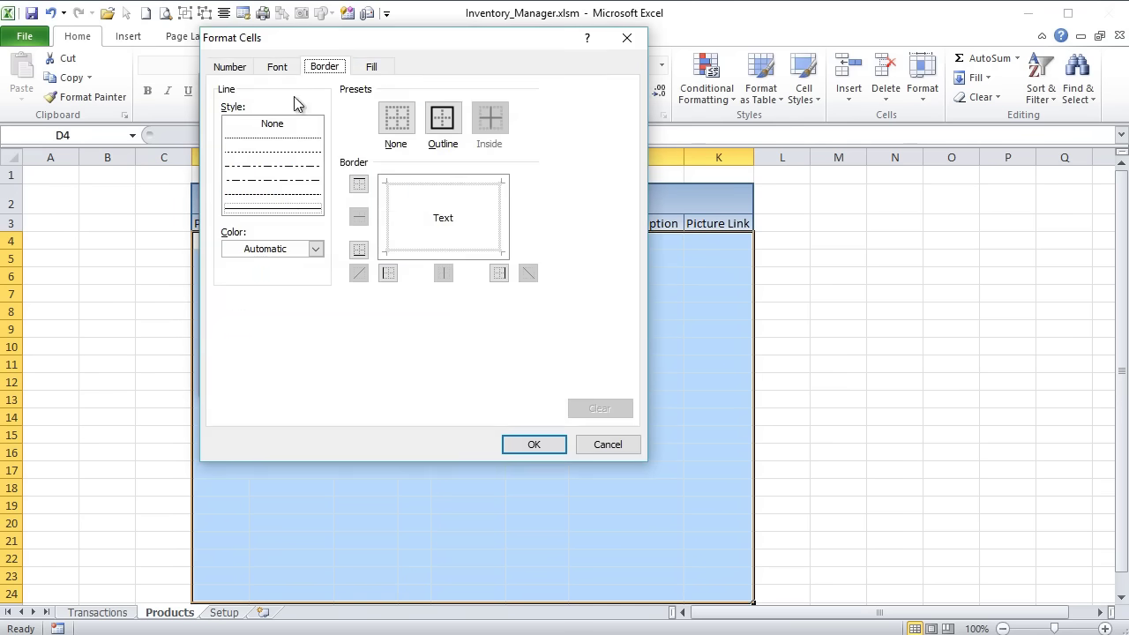
left_click(372, 68)
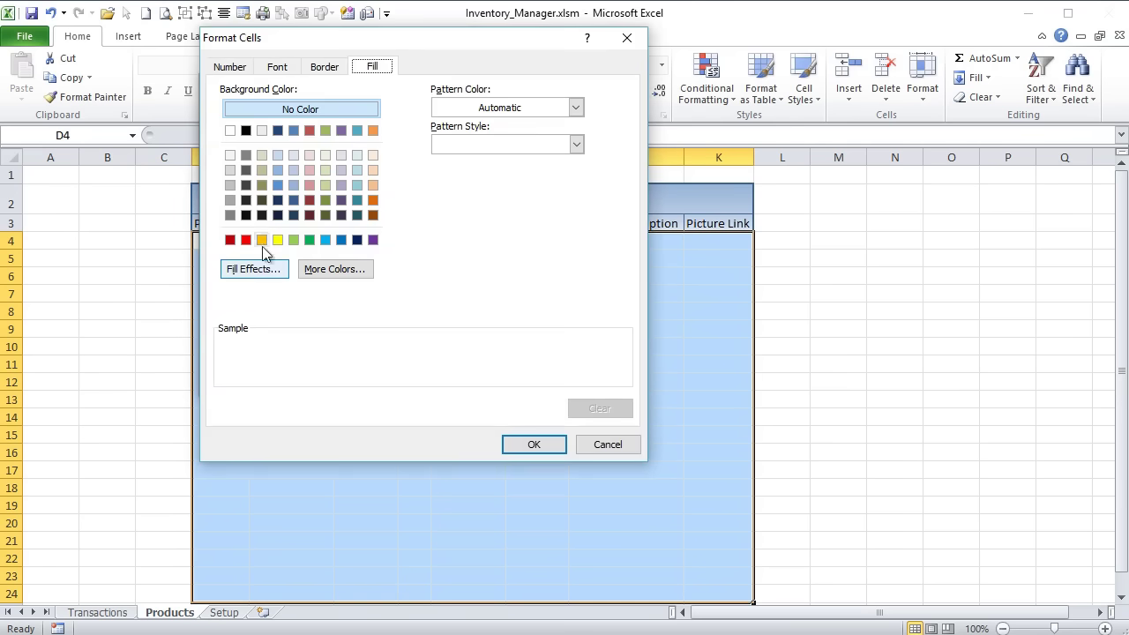
left_click(294, 170)
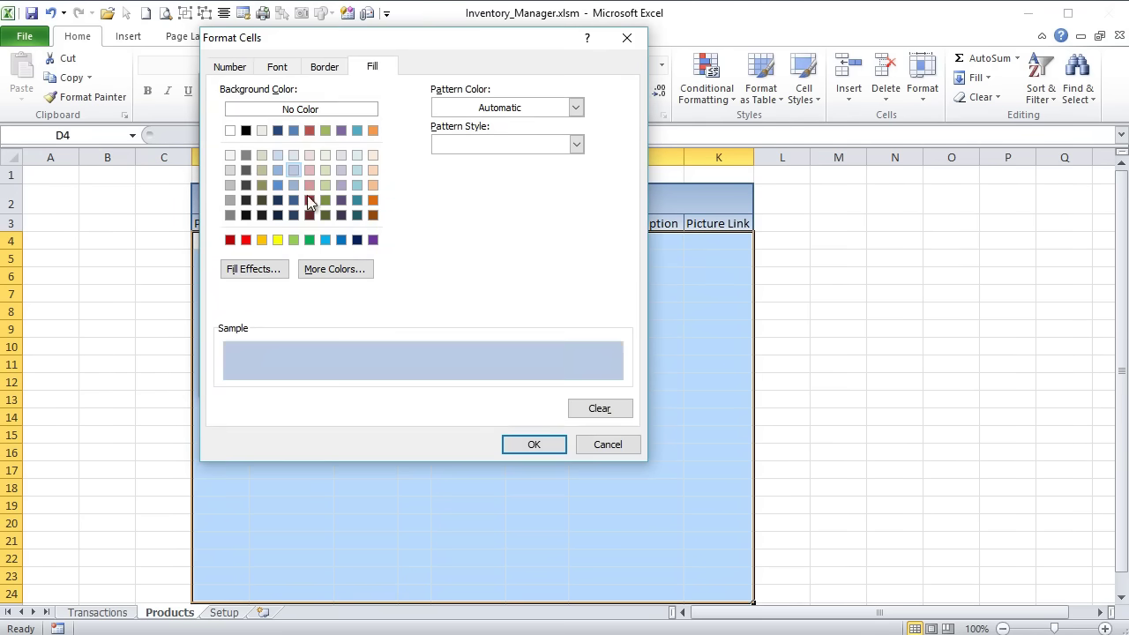
left_click(292, 156)
left_click(260, 269)
left_click(549, 433)
left_click(346, 269)
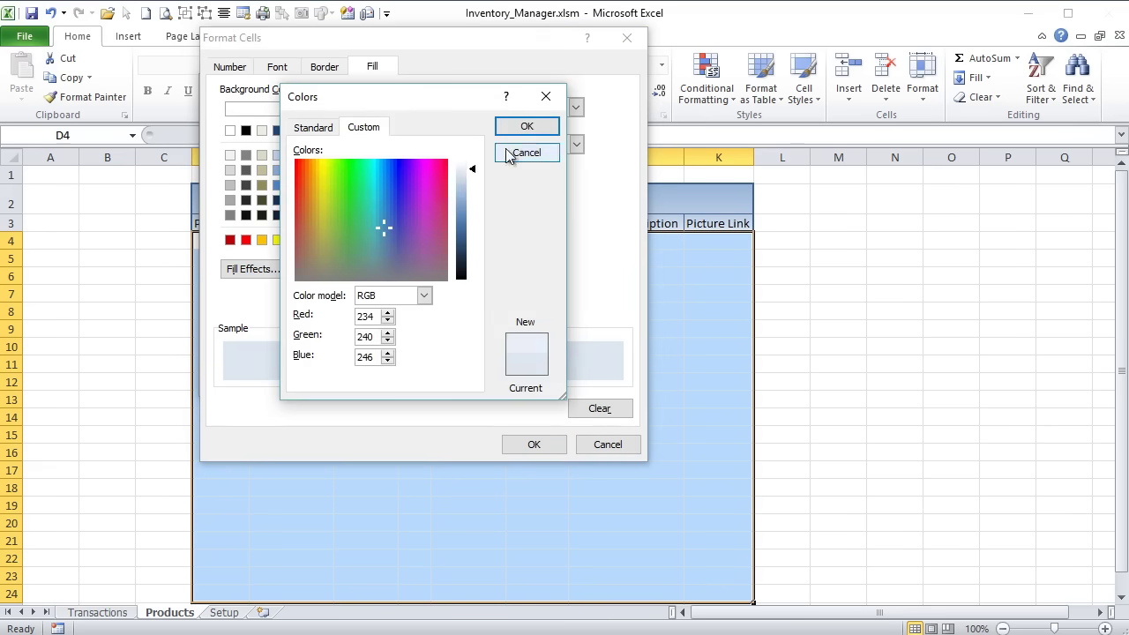
left_click(528, 128)
left_click(533, 441)
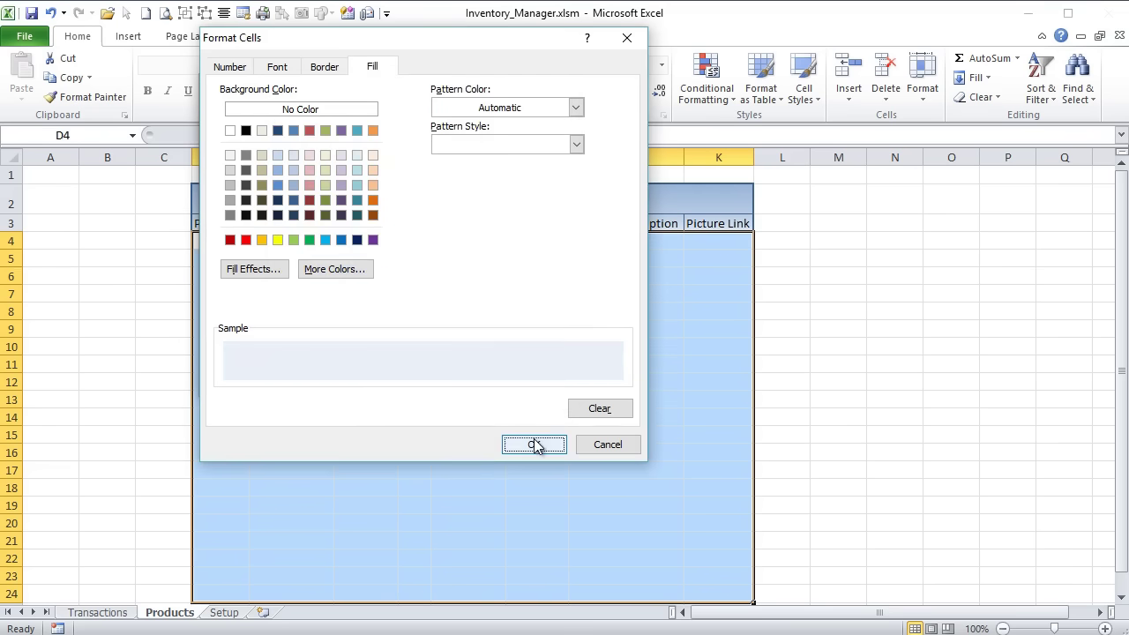
left_click(416, 383)
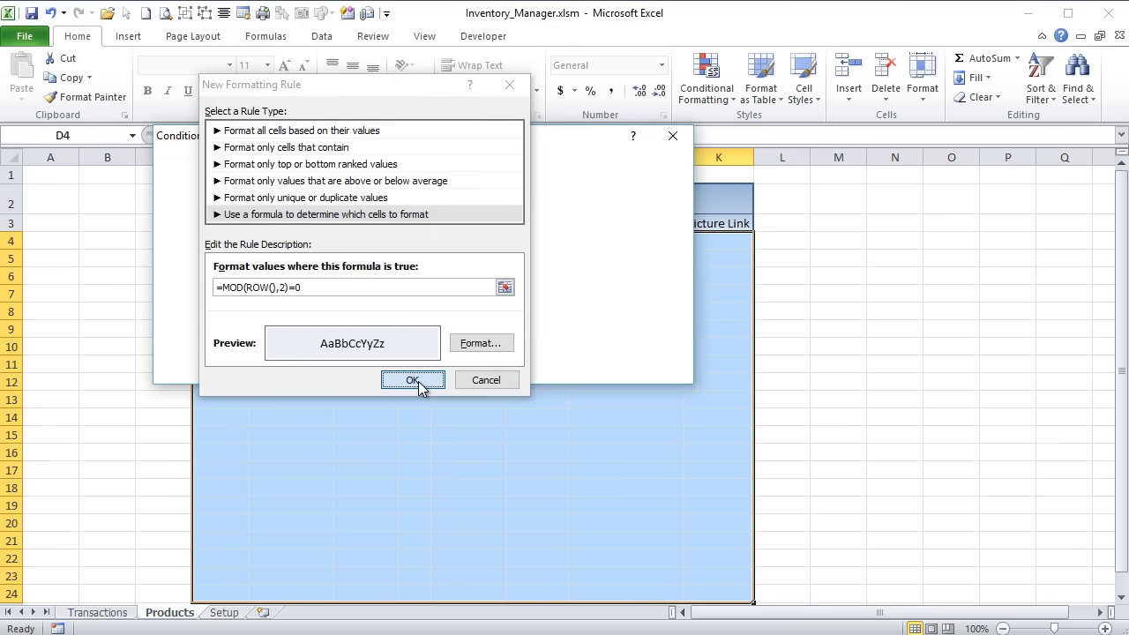
left_click(524, 368)
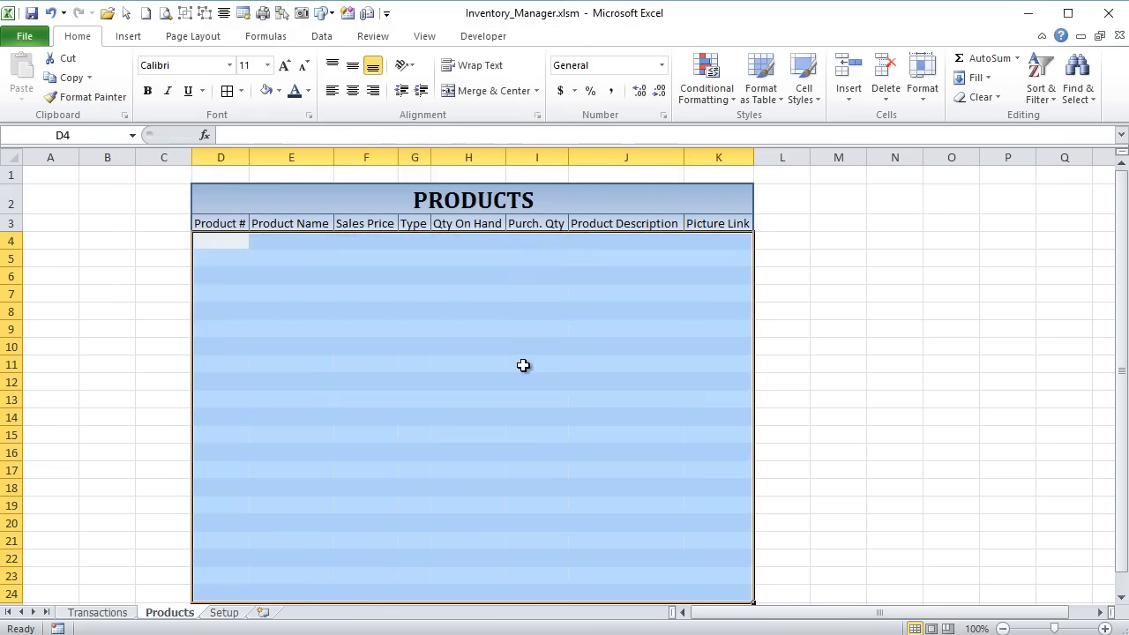
left_click(523, 365)
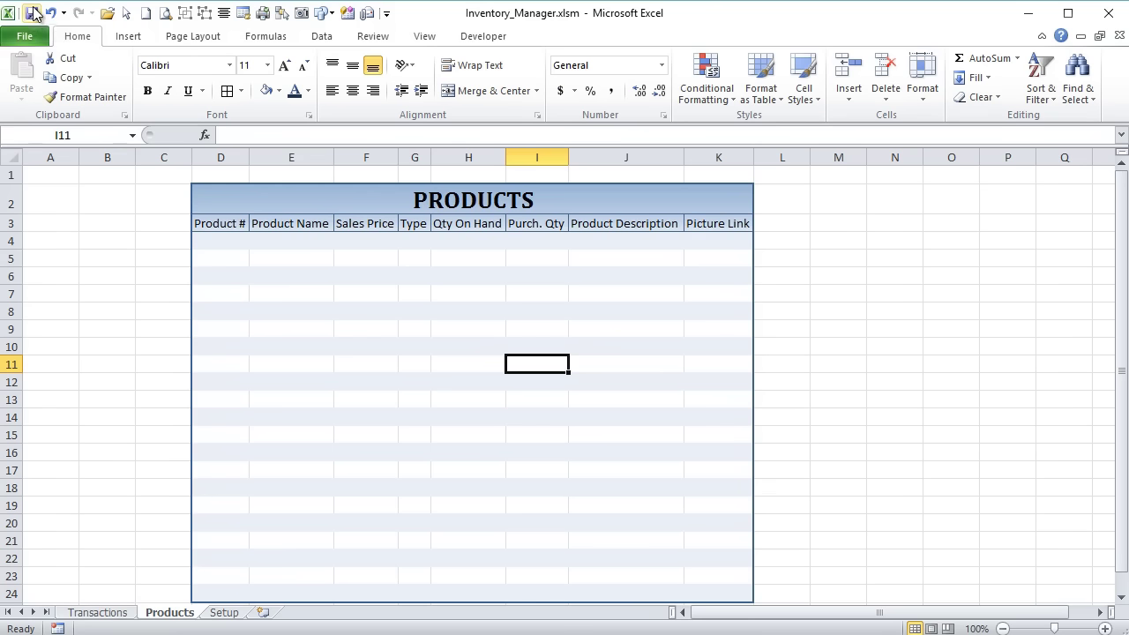
Open the recent workbook Inventory_Sample_Data.xlsx.
left_click(29, 36)
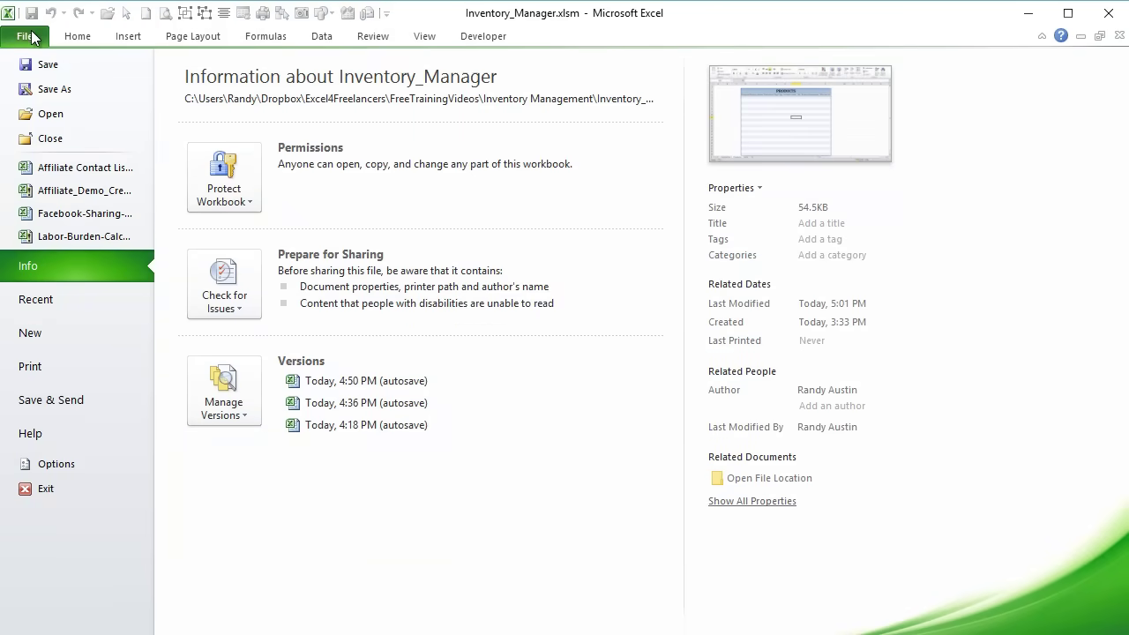
left_click(107, 298)
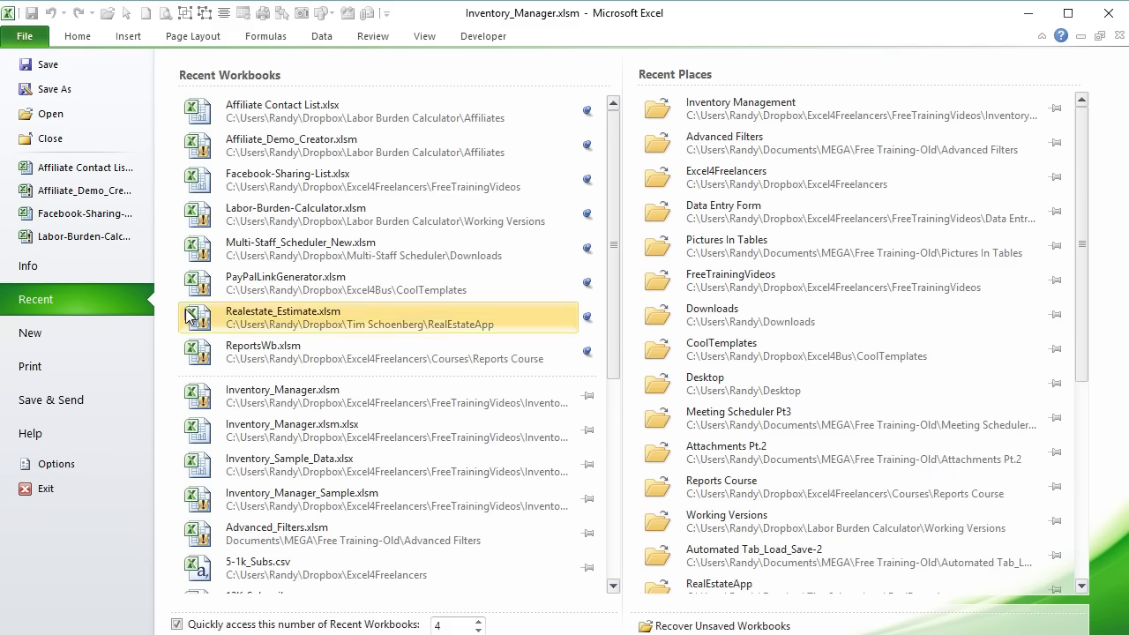
left_click(389, 458)
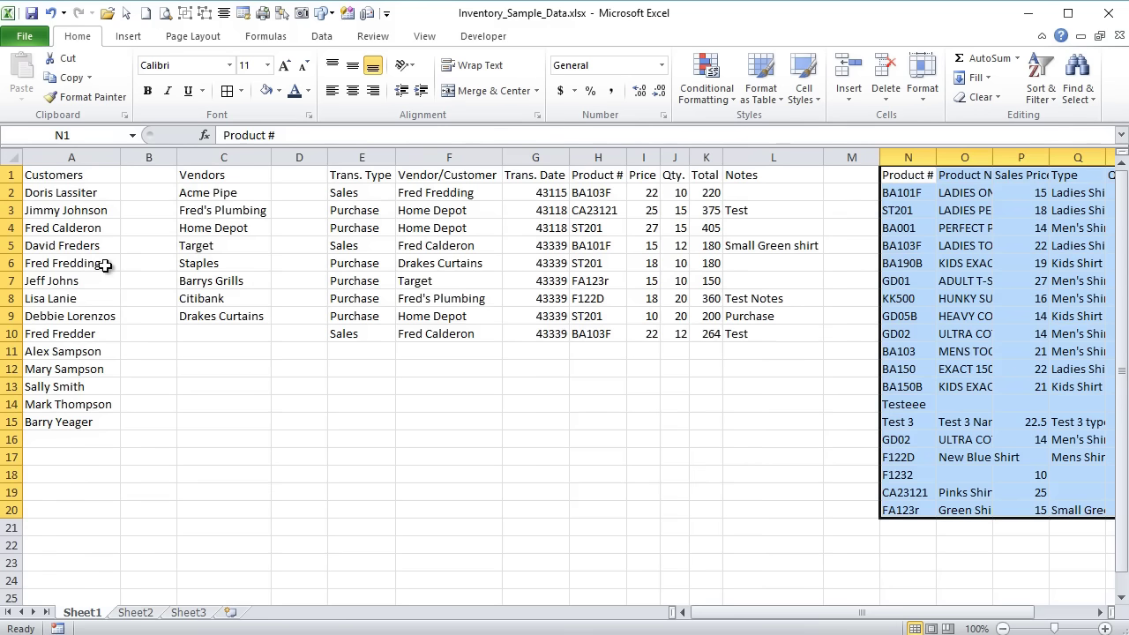
Copy the customer names from A2:A15 into Inventory_Manager's Setup sheet at C4, moving that sheet ahead of Transactions.
left_click_drag(48, 192, 39, 415)
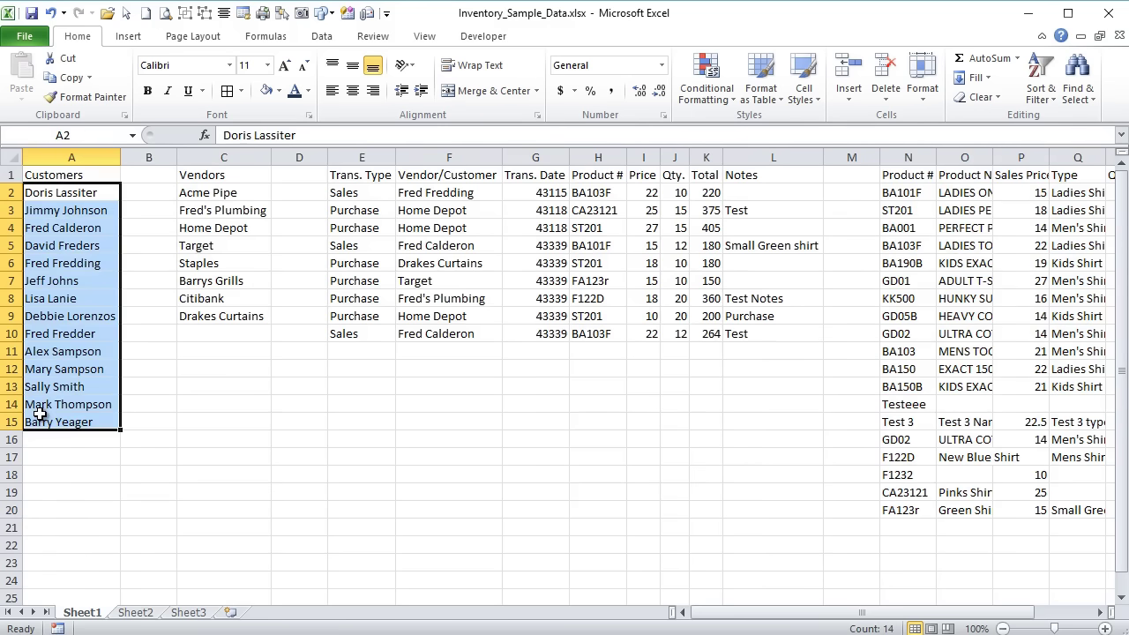
key("ctrl+c")
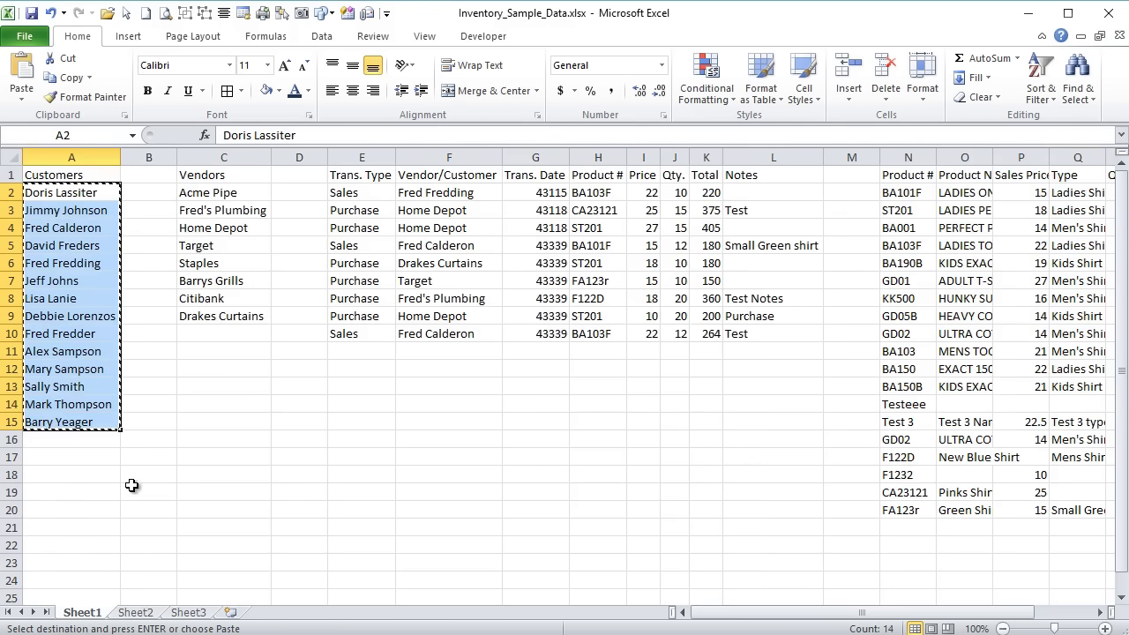
key("ctrl+Tab")
left_click_drag(215, 618, 70, 609)
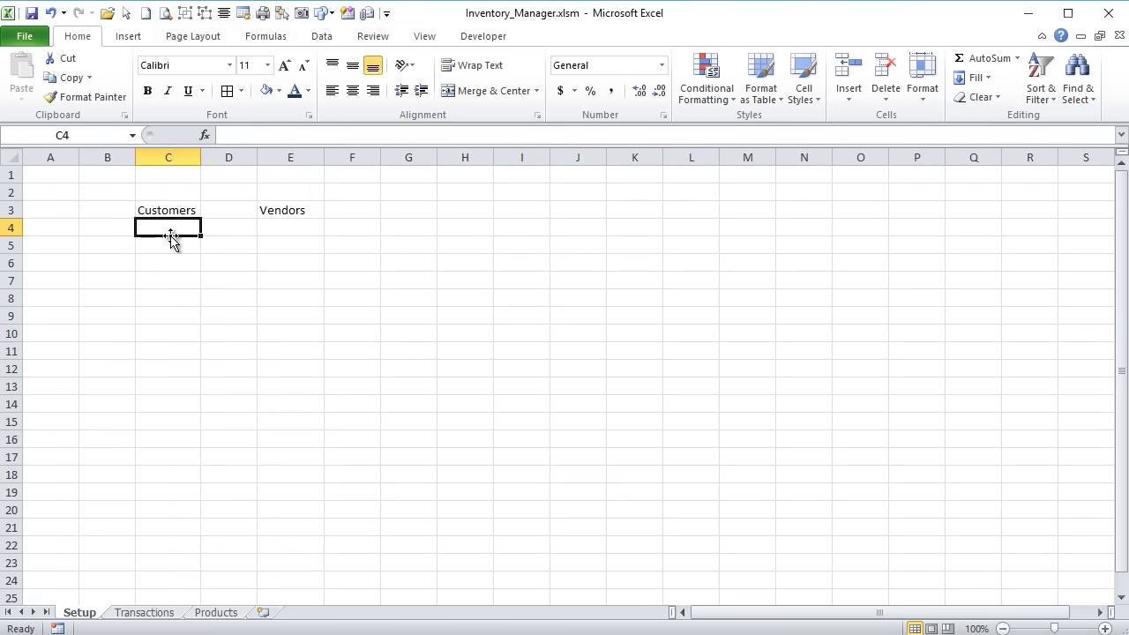
key("ctrl+v")
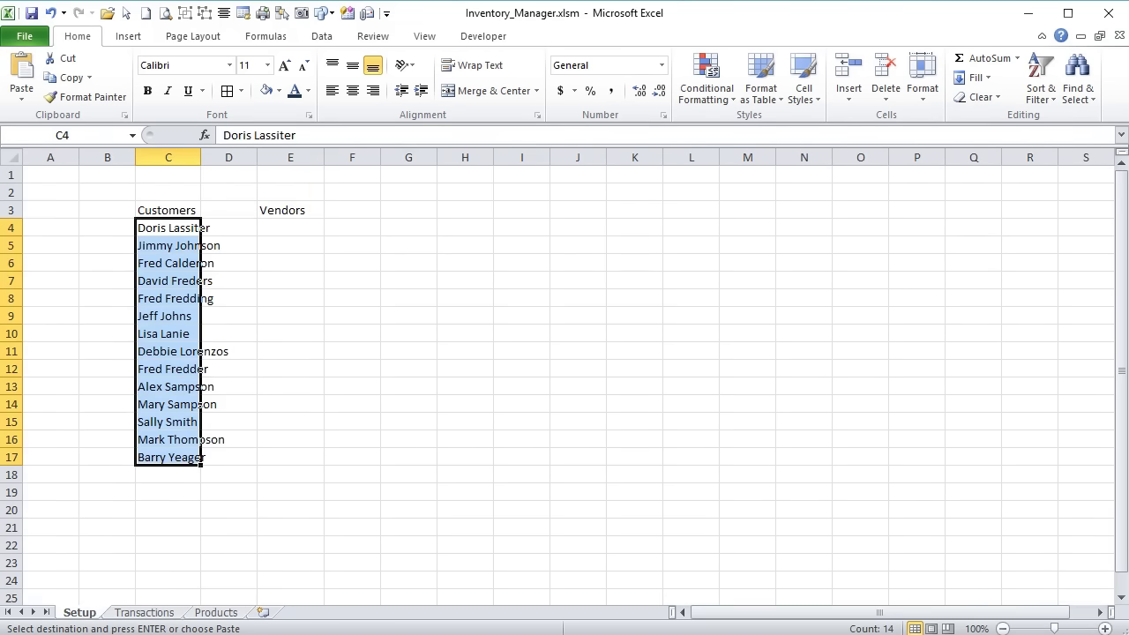
Copy the vendor names from C2:C9 of the sample data to cell E4 of the Setup sheet.
key("ctrl+Tab")
left_click_drag(204, 192, 199, 324)
key("ctrl+c")
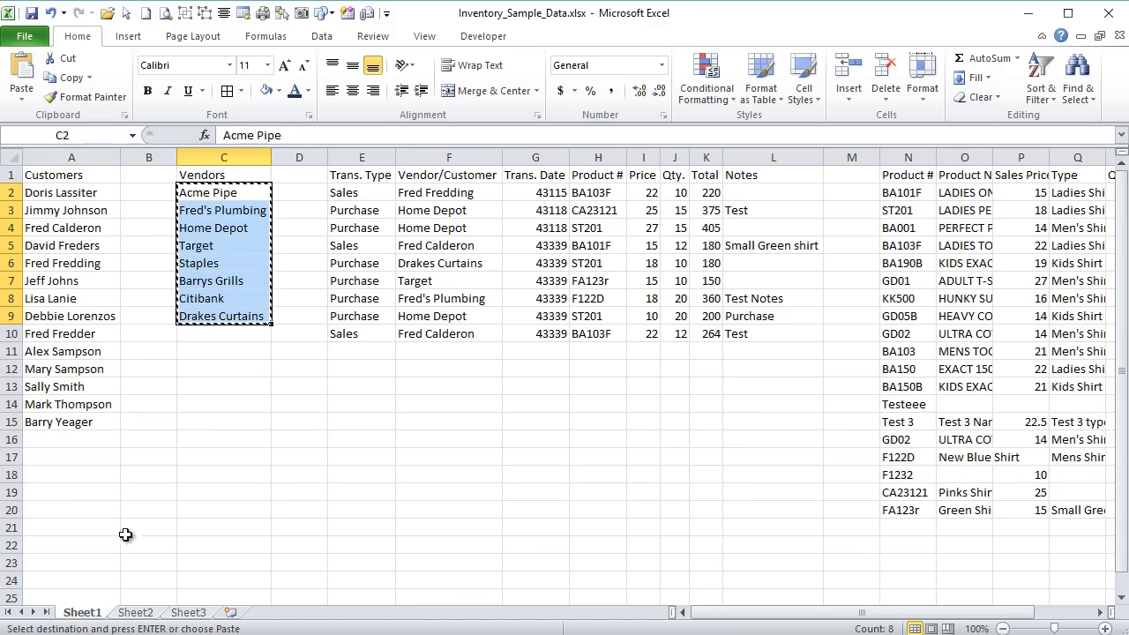
key("ctrl+Tab")
left_click(290, 229)
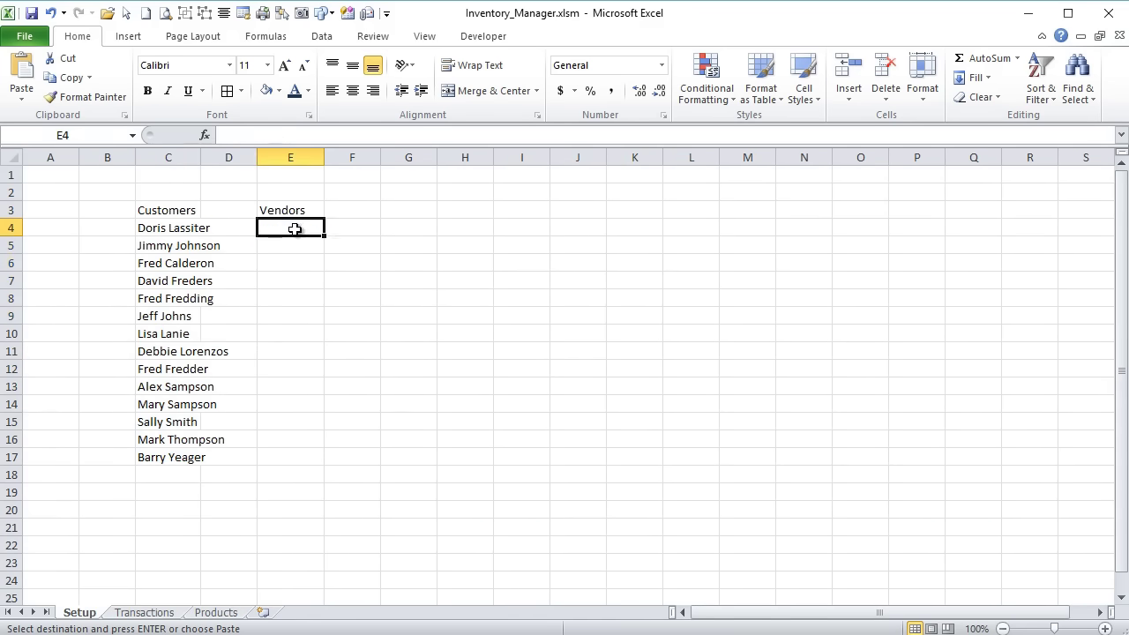
key("ctrl+v")
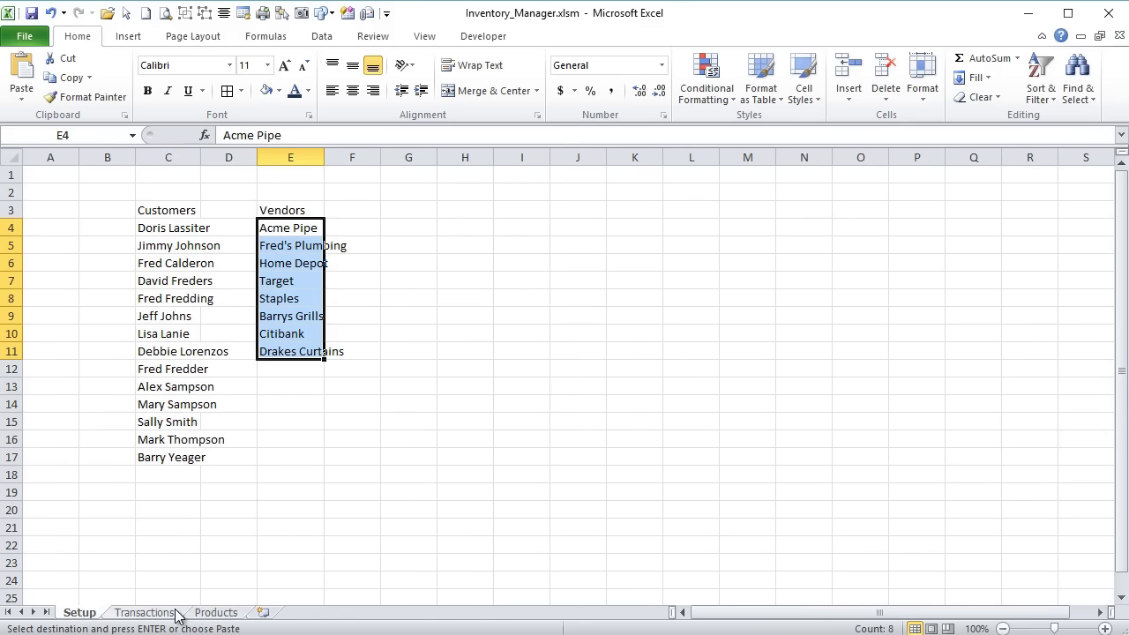
Copy the sample transactions E2:L10 and paste them as values at D18 of the Transactions sheet.
key("ctrl+Tab")
left_click_drag(353, 210, 706, 334)
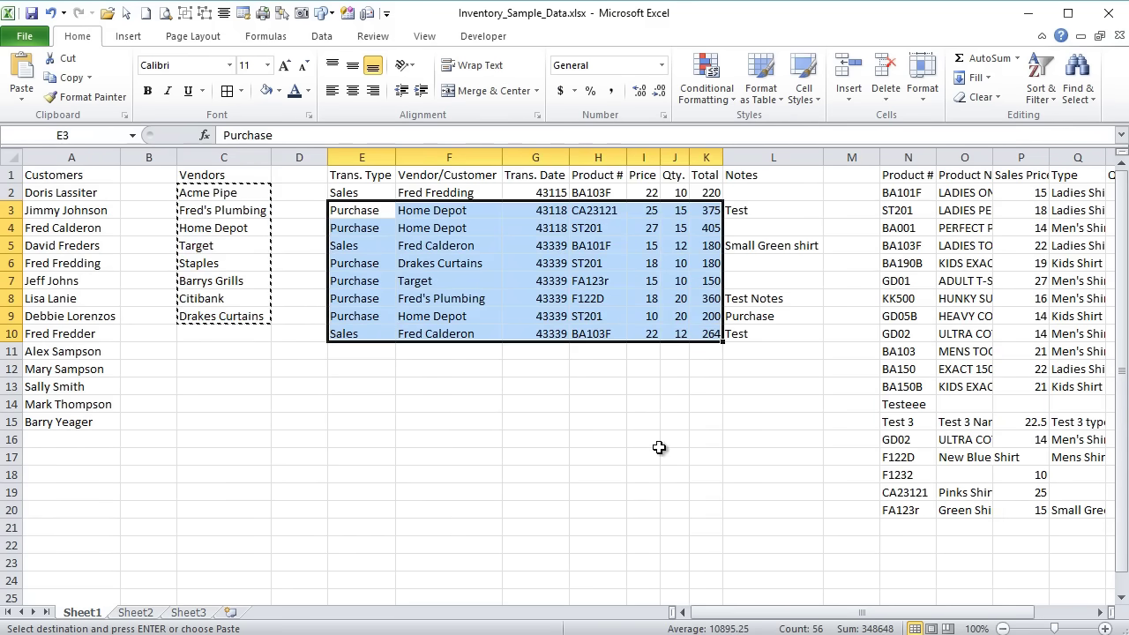
left_click_drag(373, 194, 757, 332)
key("ctrl+c")
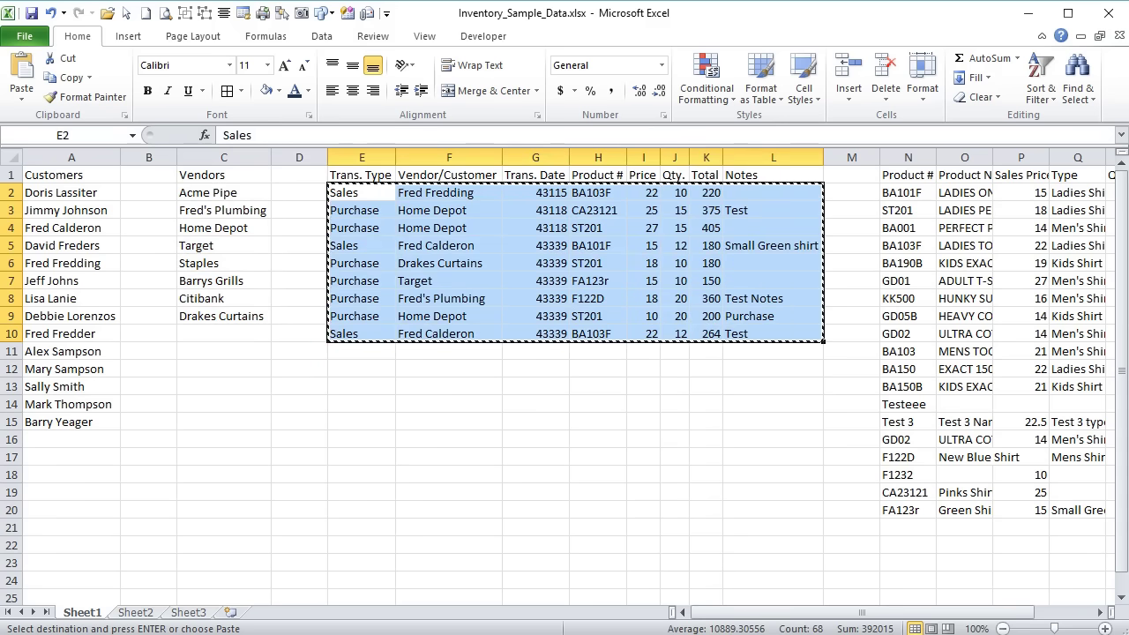
key("ctrl+Tab")
left_click(144, 612)
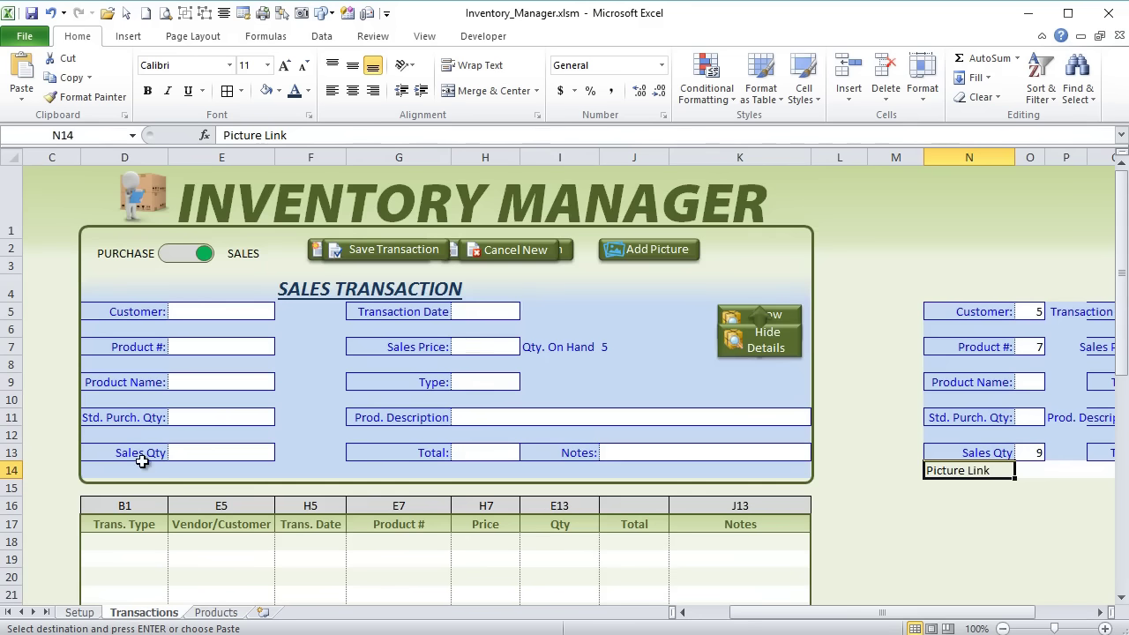
scroll(149, 456, "down", 2)
left_click(125, 377)
right_click(124, 377)
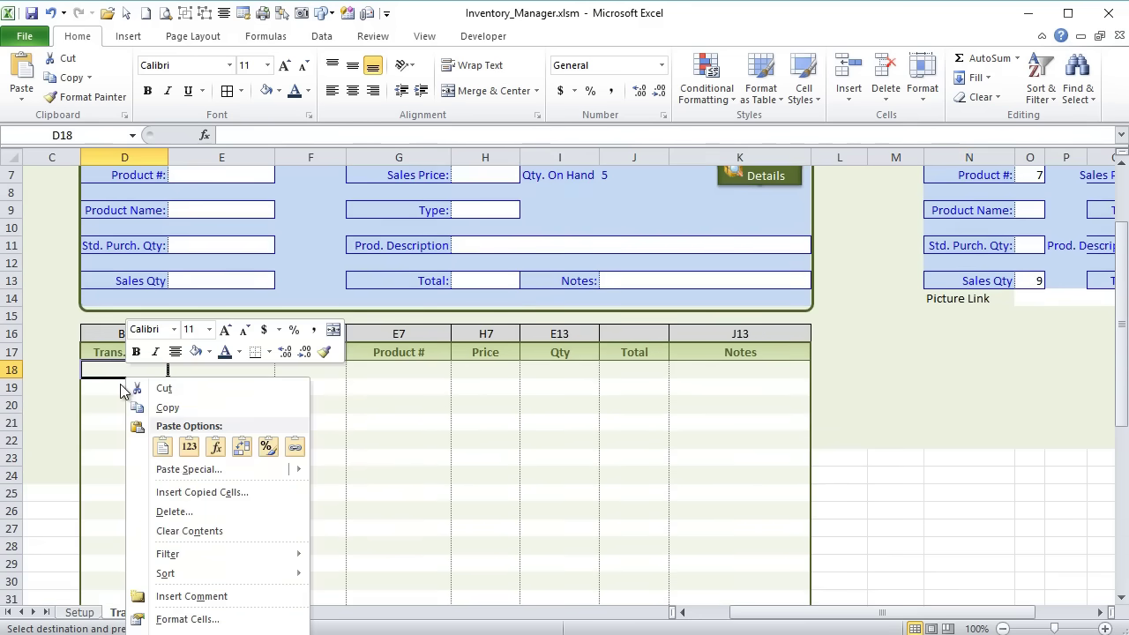
left_click(189, 448)
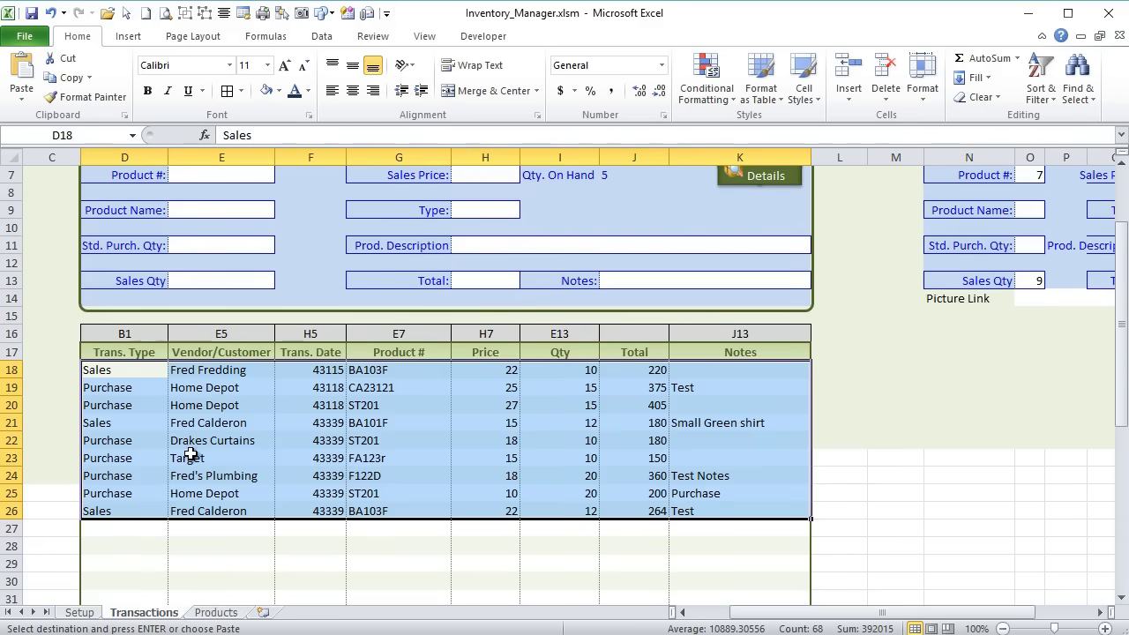
Copy the sample products N2:U20 and paste them as values at D4 of the Products sheet.
left_click(215, 612)
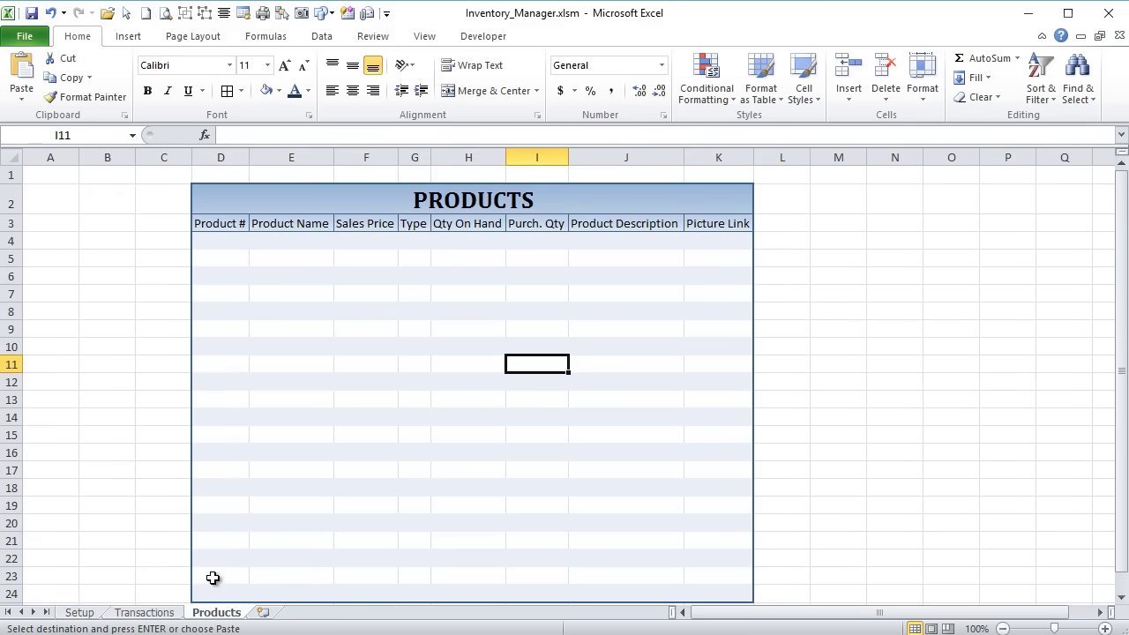
left_click(94, 612)
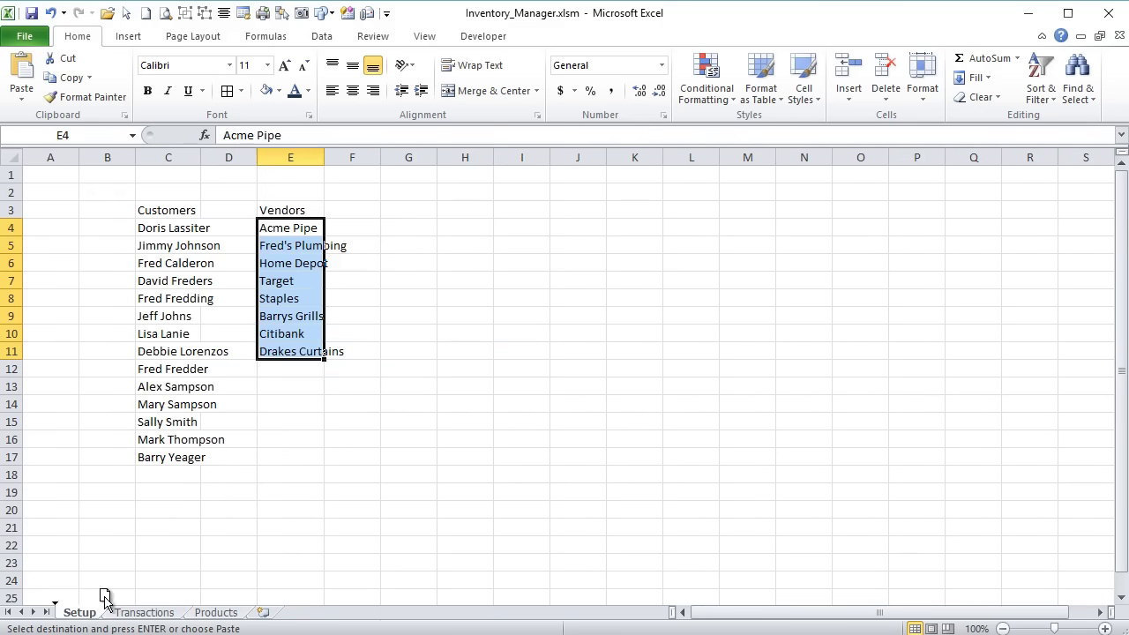
left_click(204, 615)
key("ctrl+Tab")
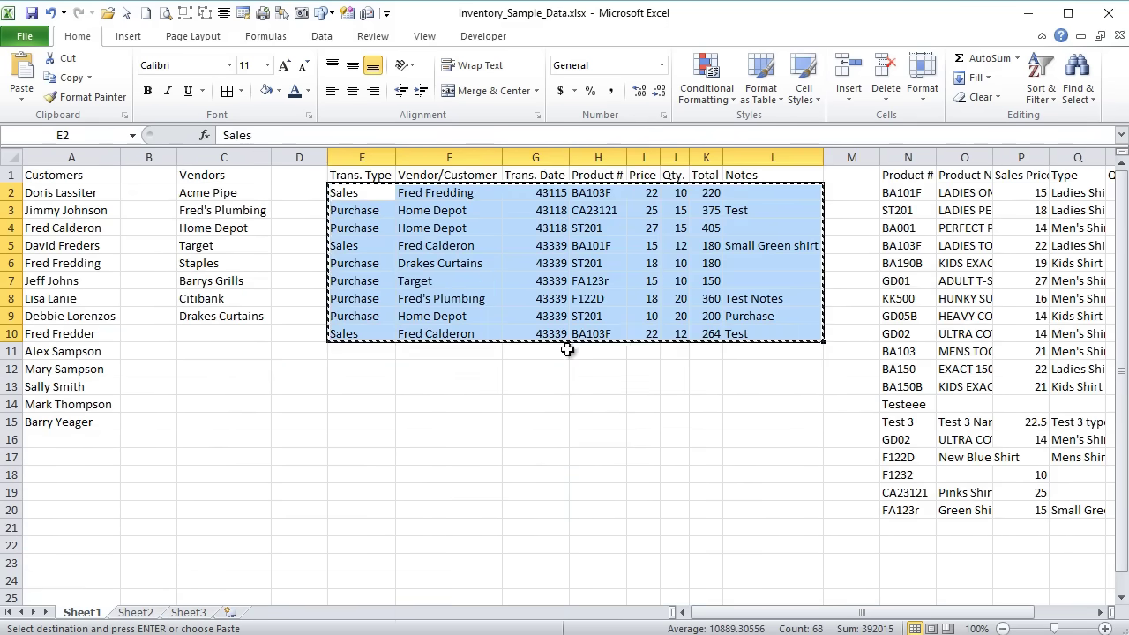
left_click_drag(901, 196, 716, 516)
key("ctrl+c")
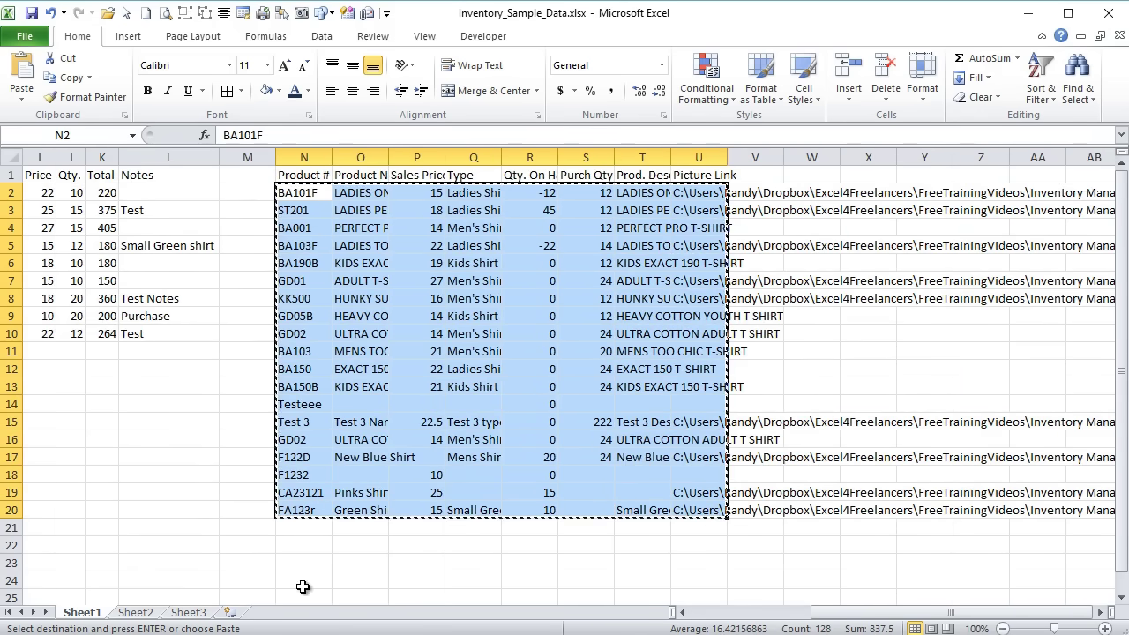
key("ctrl+Tab")
left_click(232, 243)
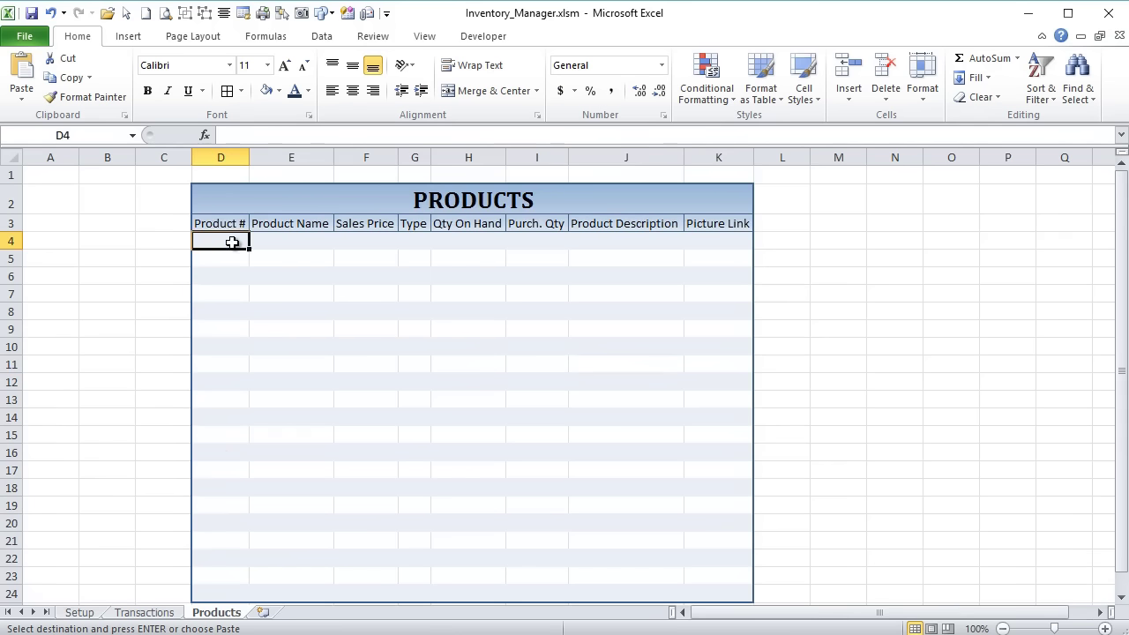
right_click(230, 244)
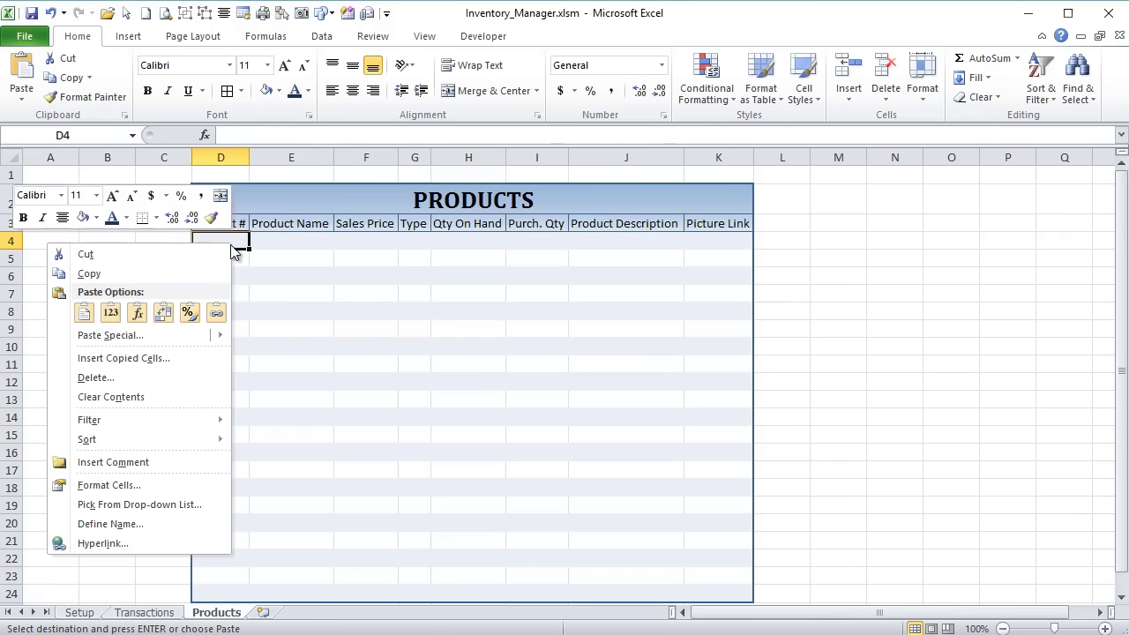
left_click(110, 312)
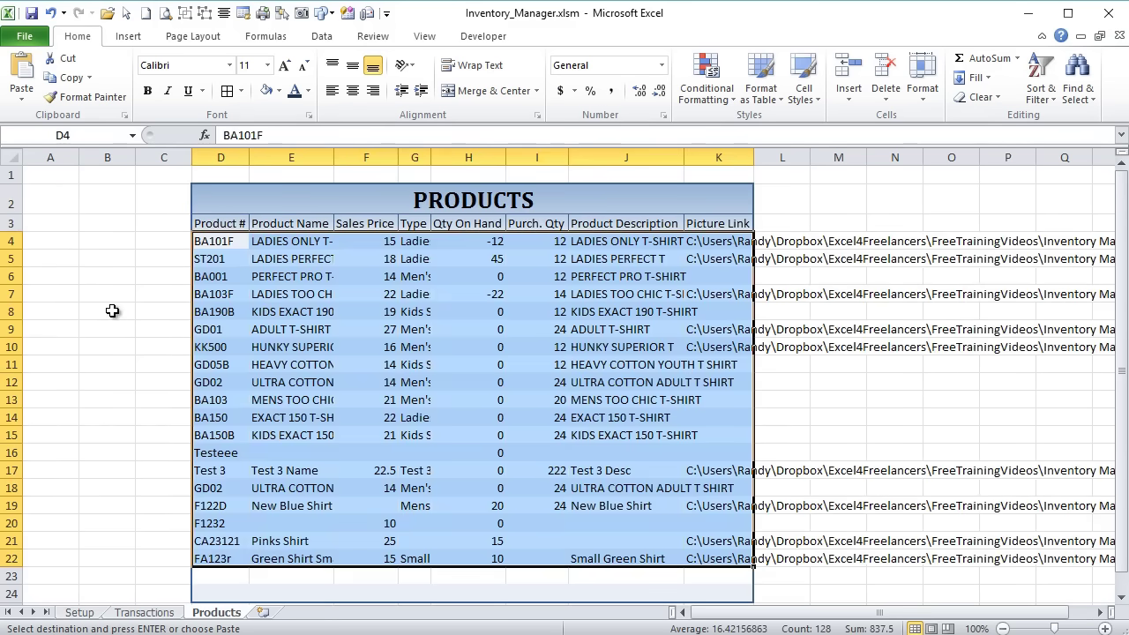
left_click(112, 311)
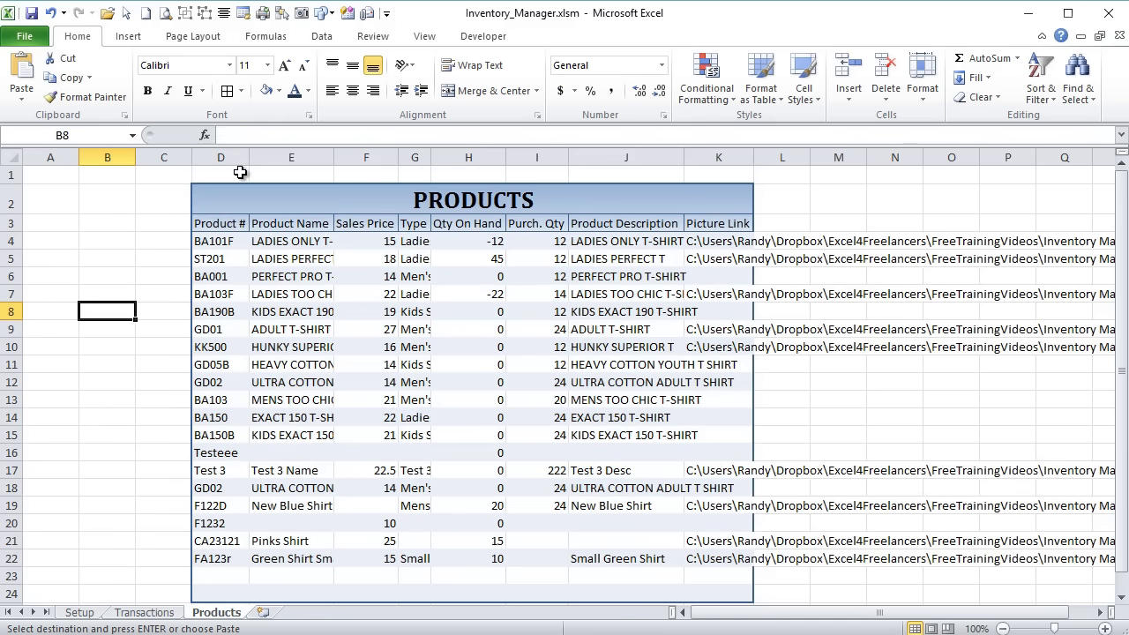
On the Products sheet, enter the form references E7 in D1 above Product # and E5 in E1 above Product Name.
left_click(212, 180)
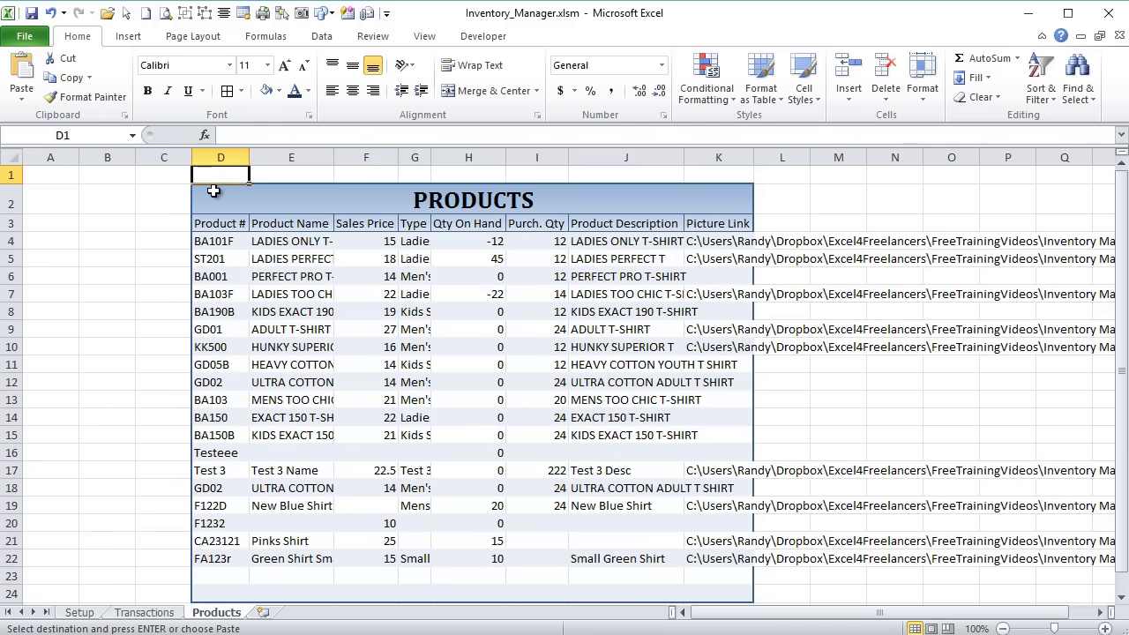
left_click(150, 613)
scroll(247, 331, "up", 2)
left_click_drag(192, 377, 521, 422)
left_click(230, 614)
type("e")
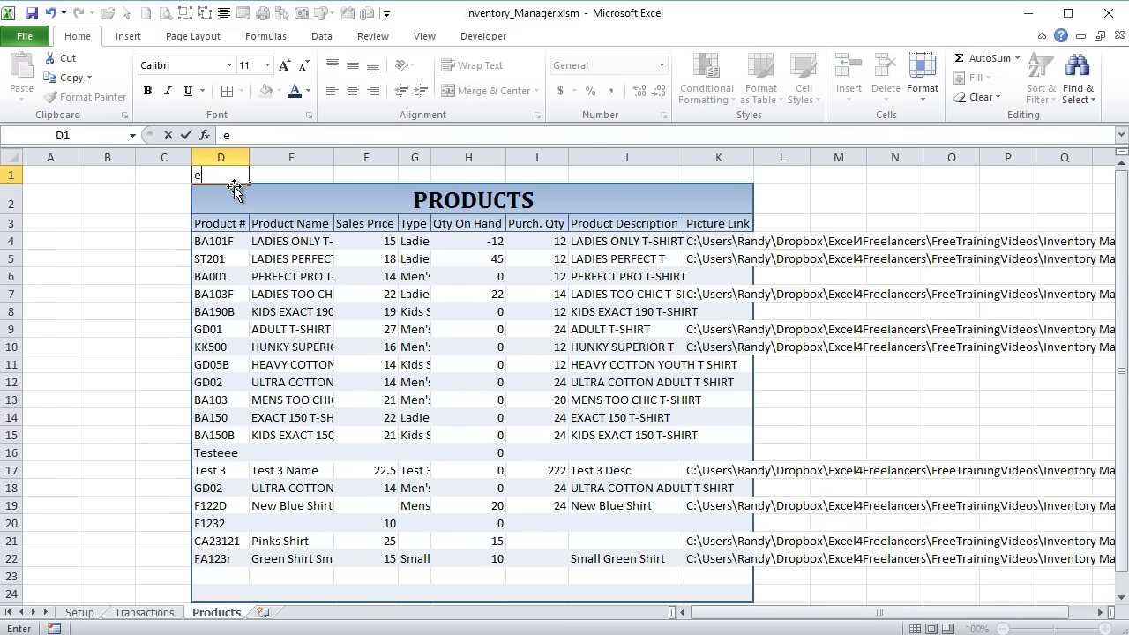
type("7")
key("Tab")
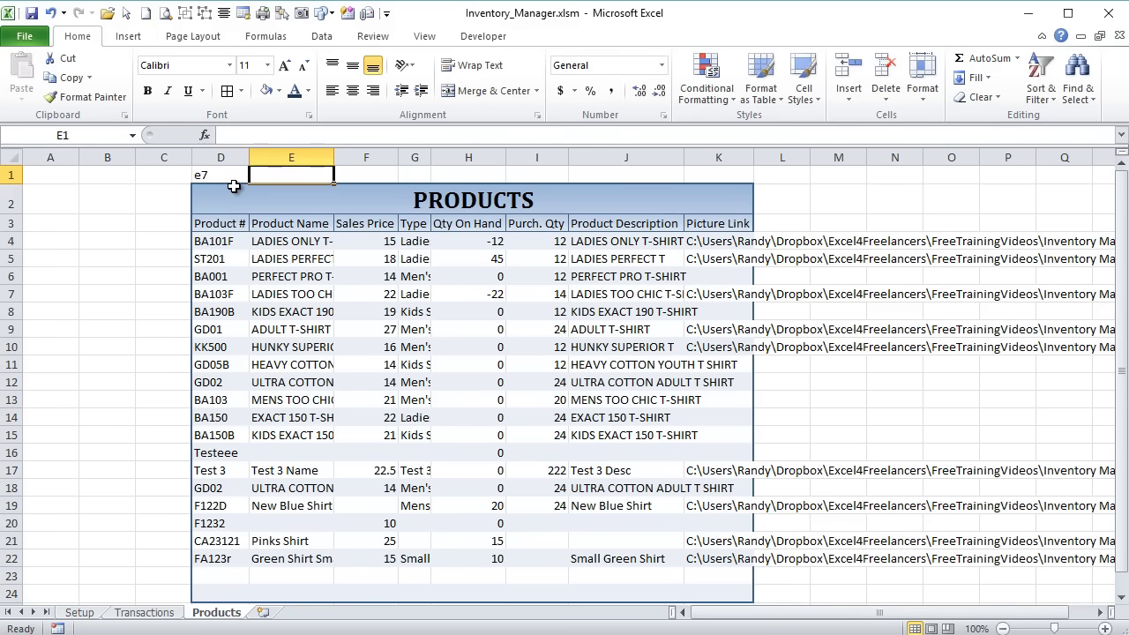
type("e")
key("shift+Tab")
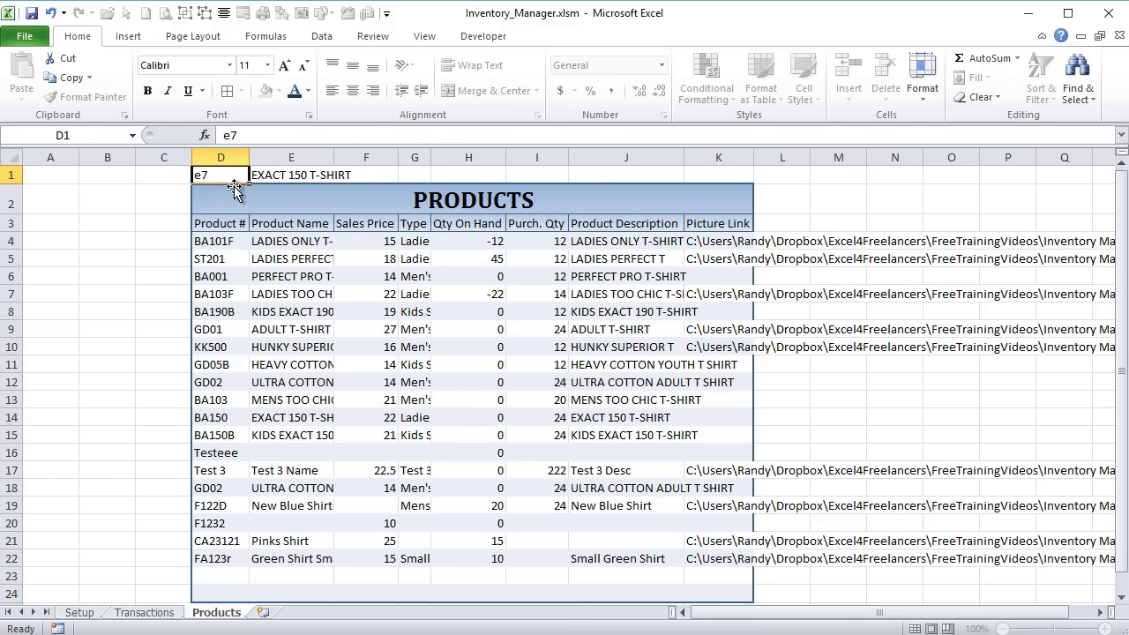
key("BackSpace")
type("E7")
key("Tab")
type("E")
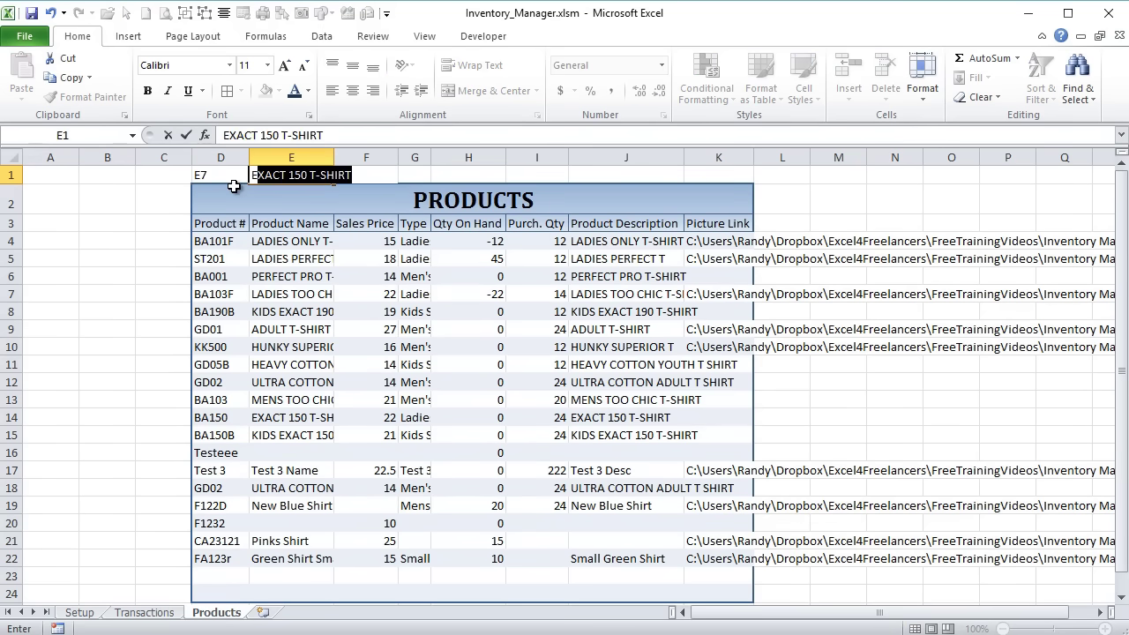
type("5")
key("Tab")
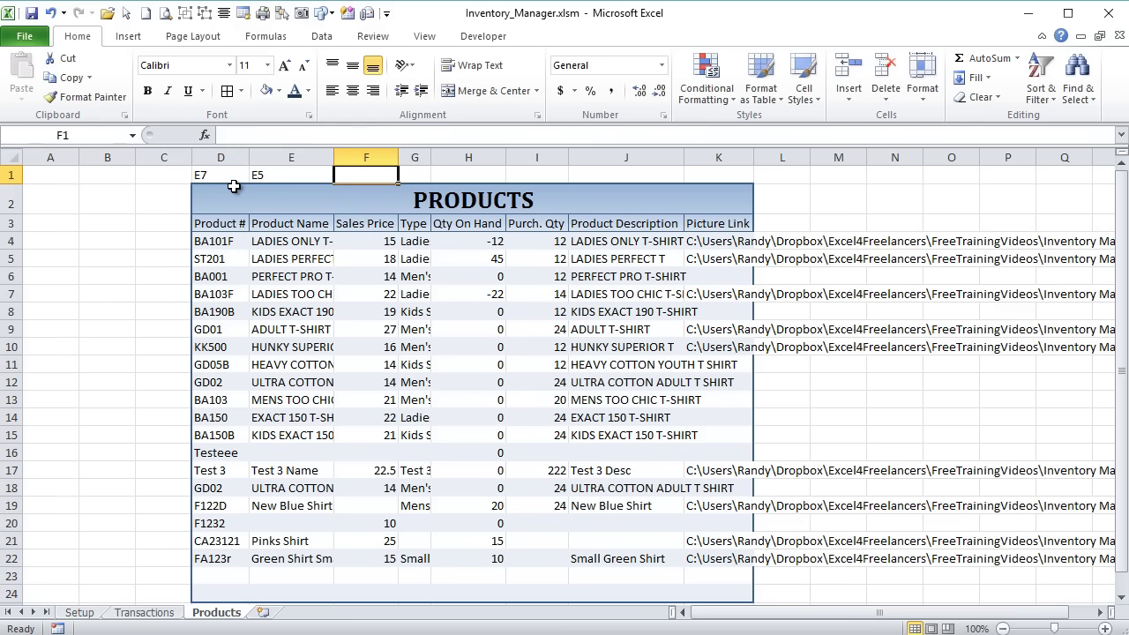
Enter the form references H7 in F1 above Sales Price and H9 in G1 above Type.
type("H7")
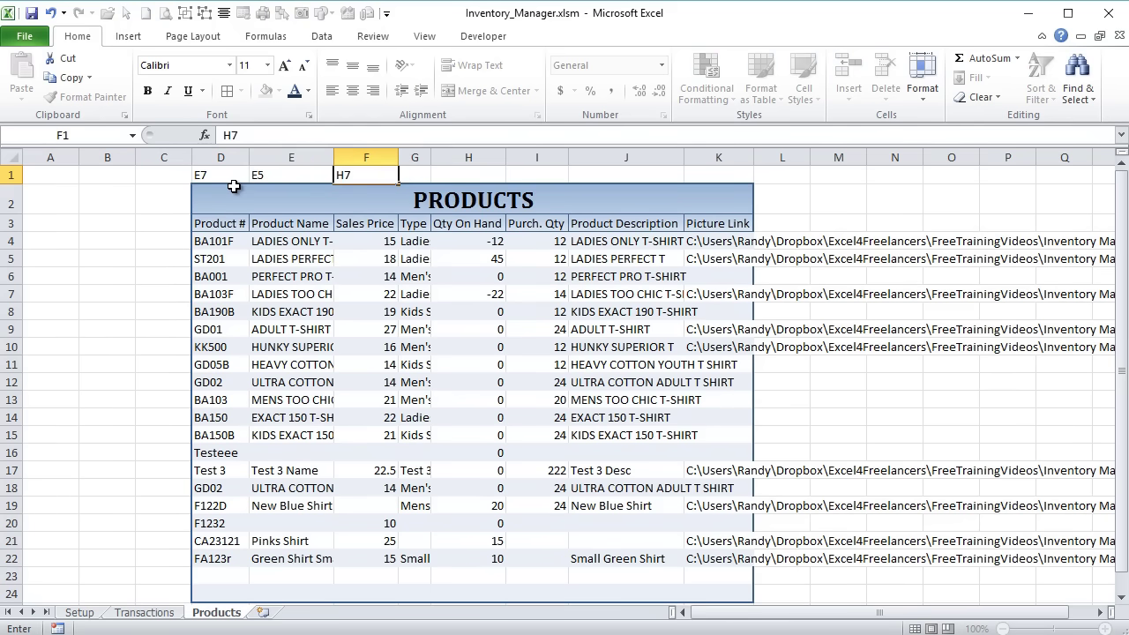
key("Tab")
type("H9")
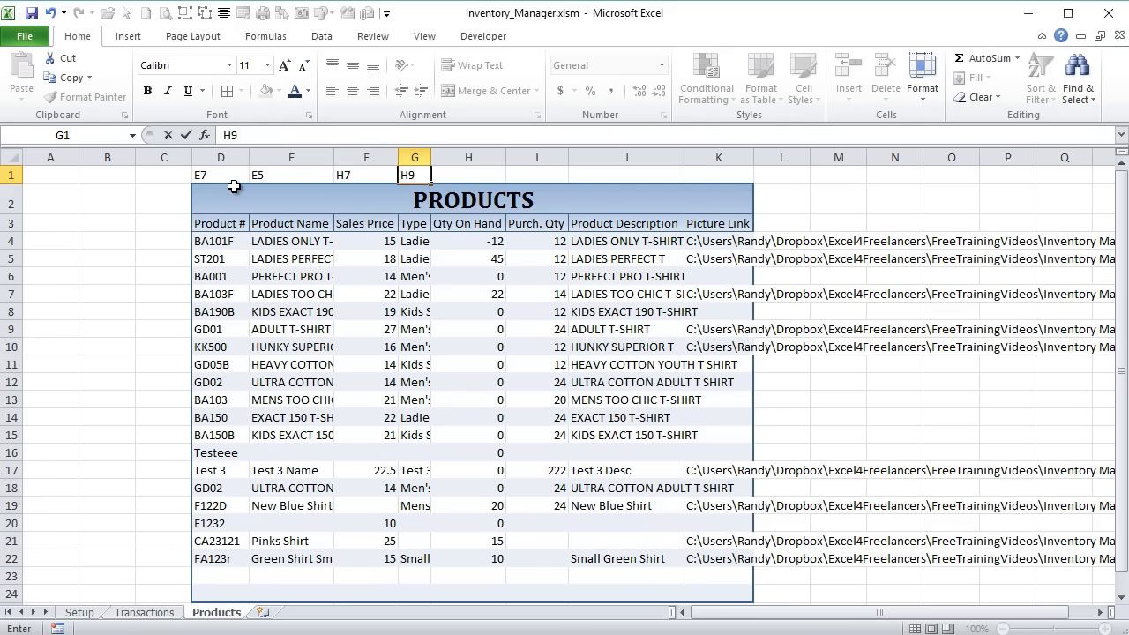
key("Tab")
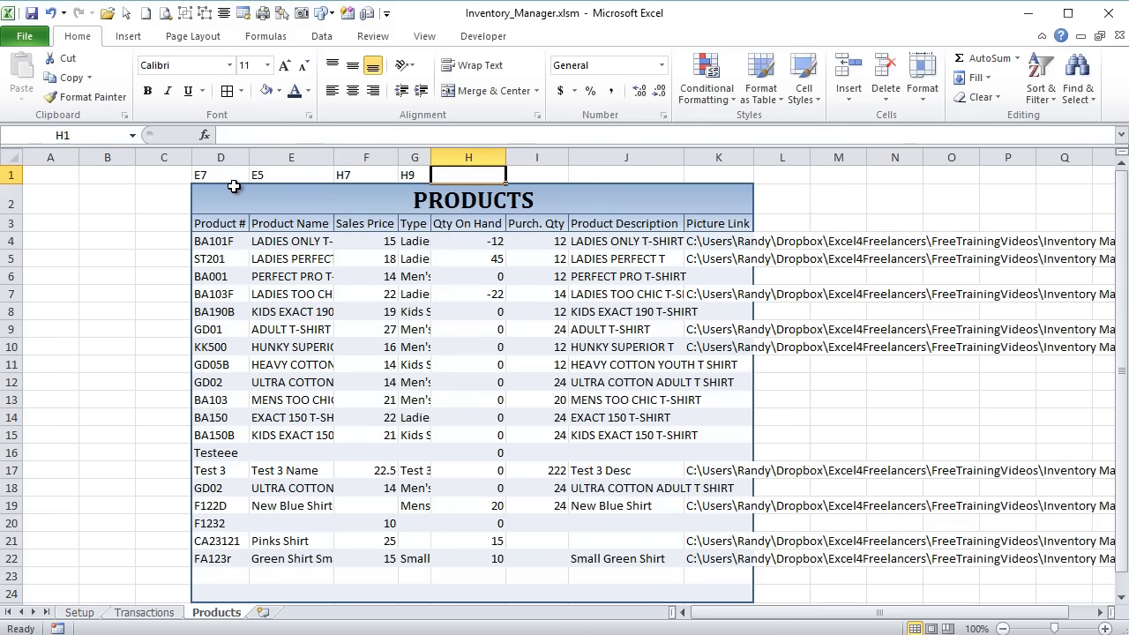
Leaving H1 blank, enter E11 in I1, H11 in J1 and O14 in K1, and check the Picture Link cell on the Transactions sheet.
key("Right")
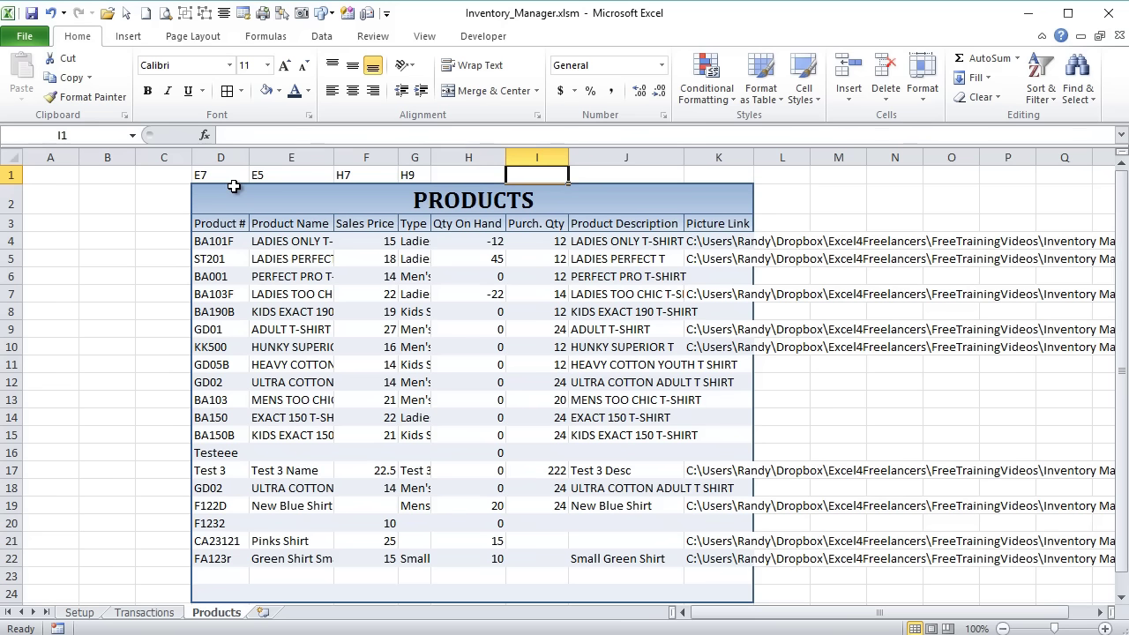
type("E11")
key("Right")
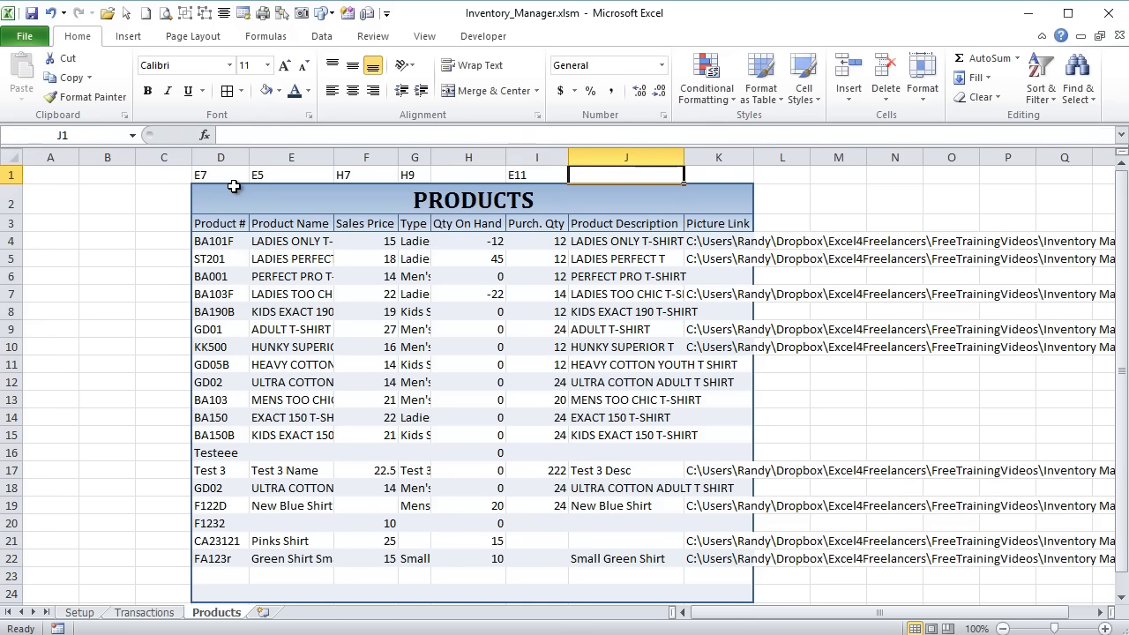
type("H11")
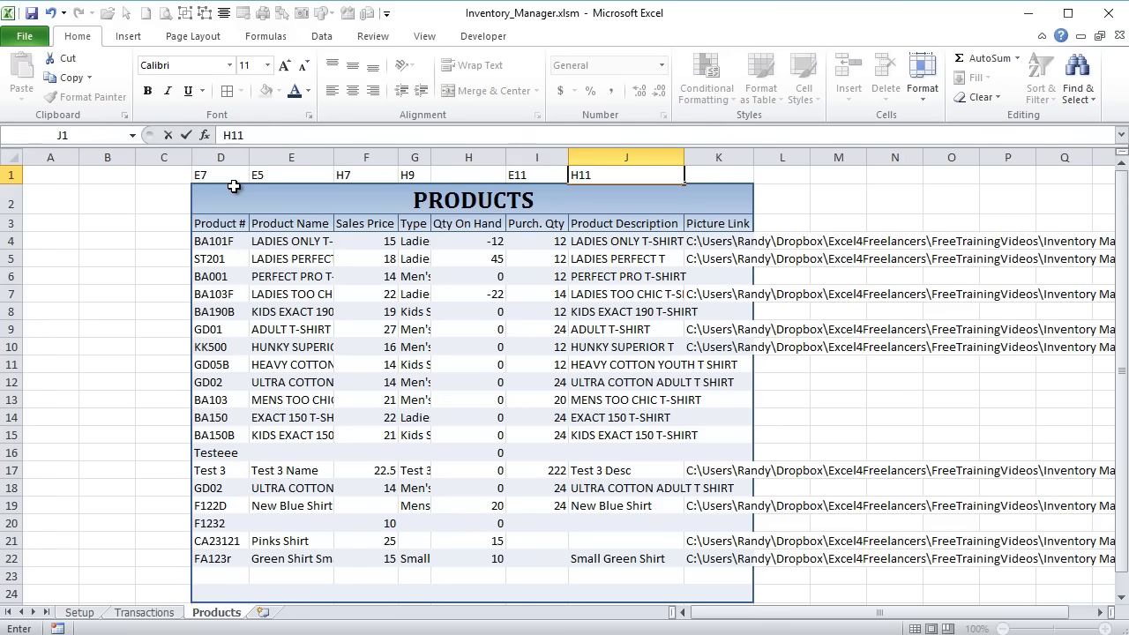
key("Right")
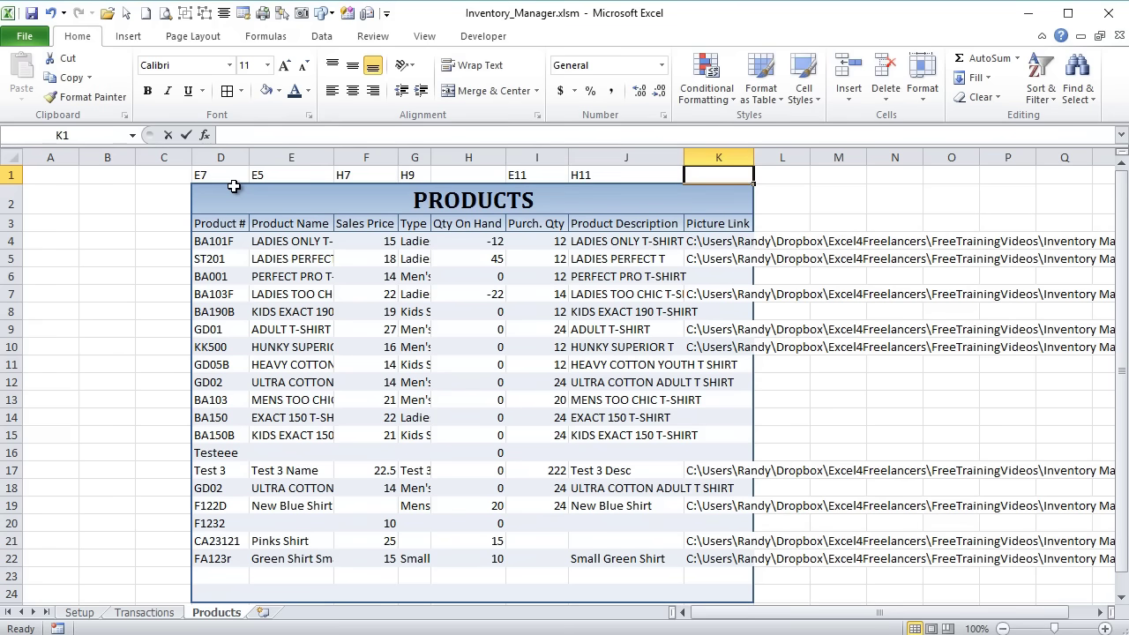
type("O14")
left_click(233, 187)
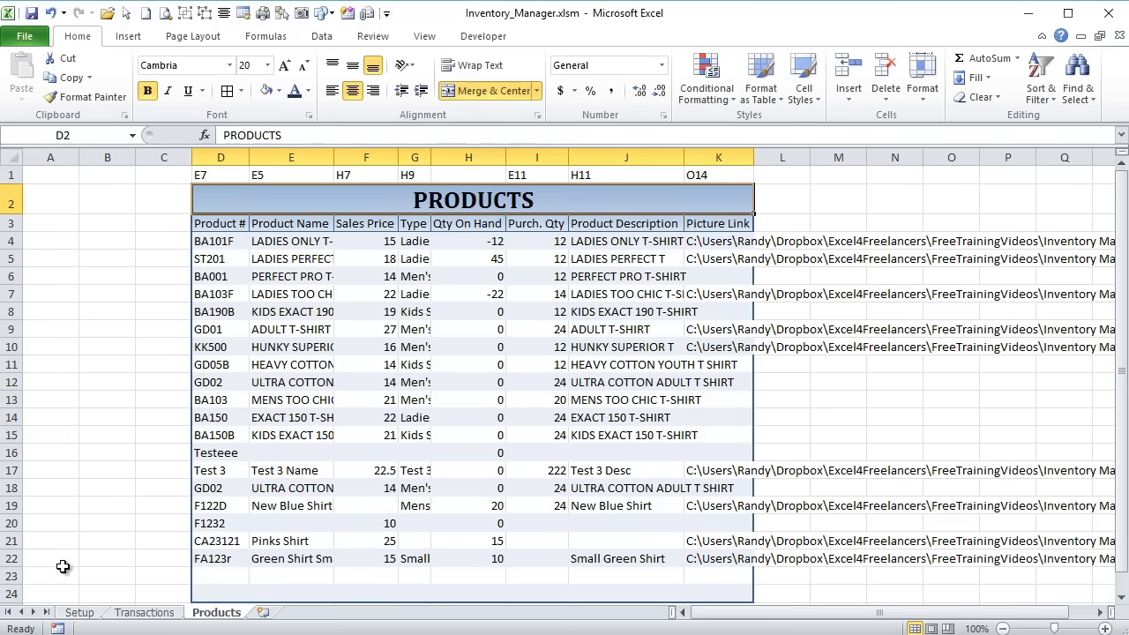
left_click(115, 615)
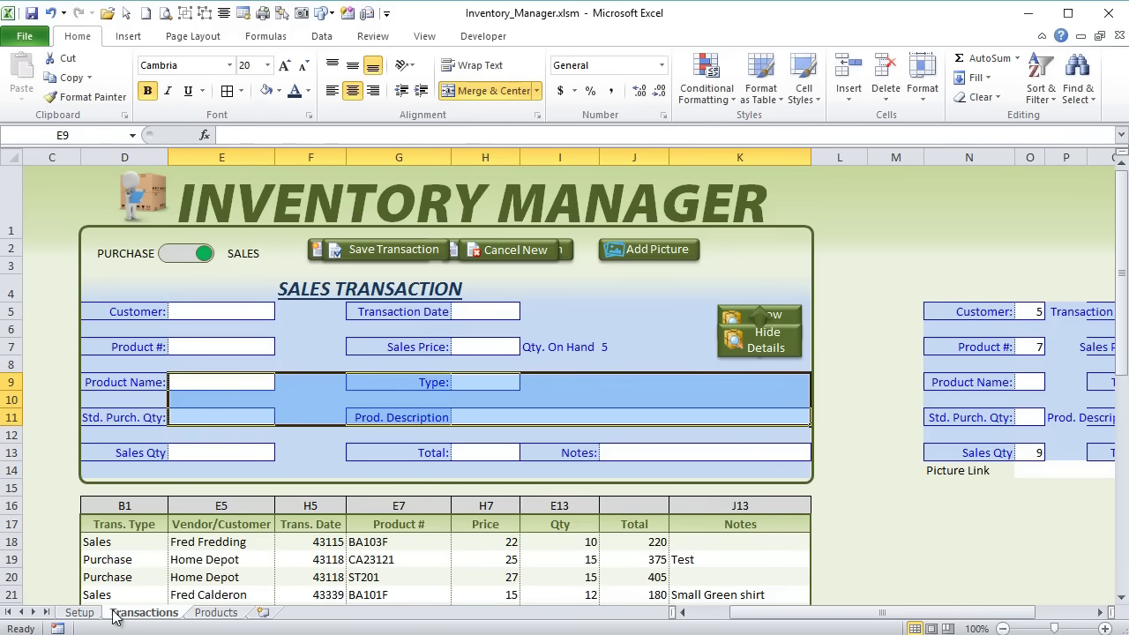
left_click(1061, 472)
left_click(1032, 476)
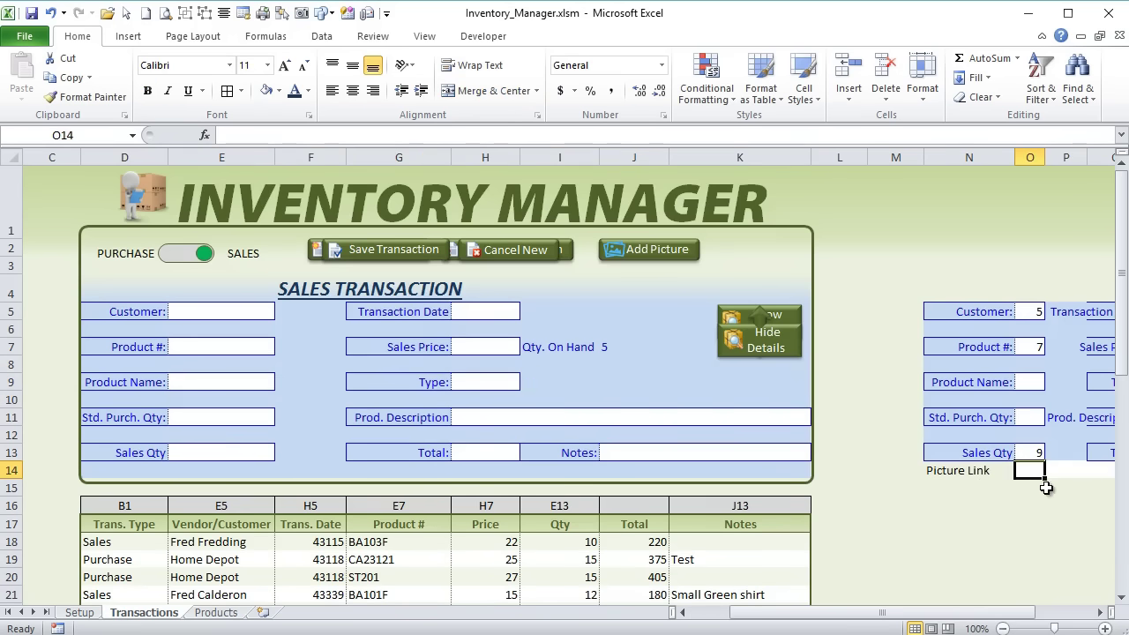
left_click(216, 613)
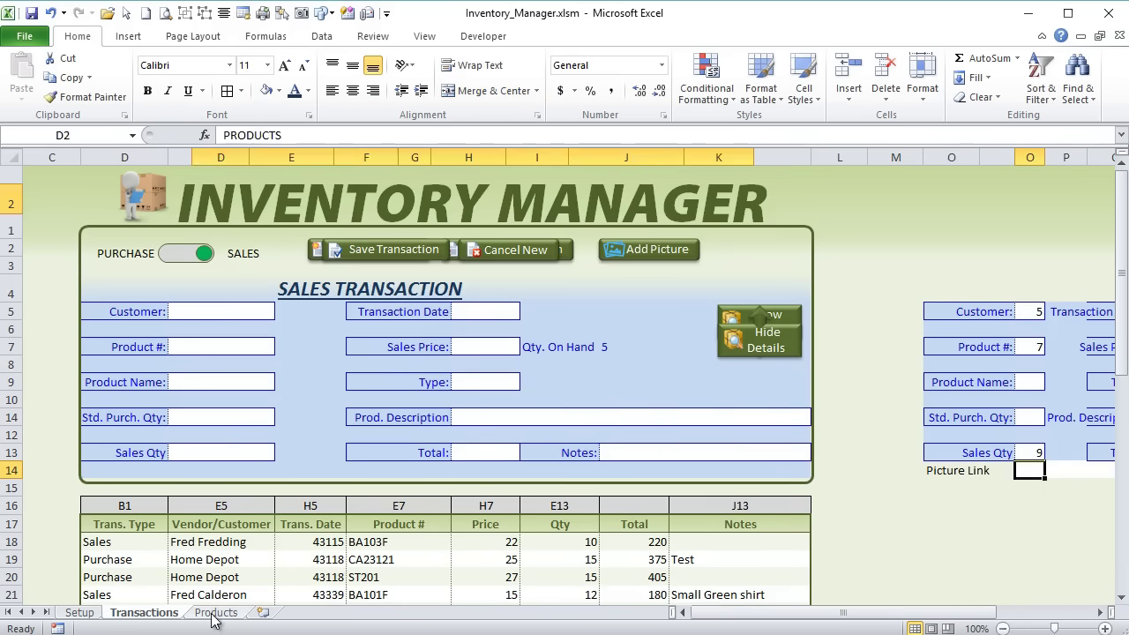
Center the form references in D1:K1 of the Products sheet horizontally.
left_click_drag(241, 175, 694, 172)
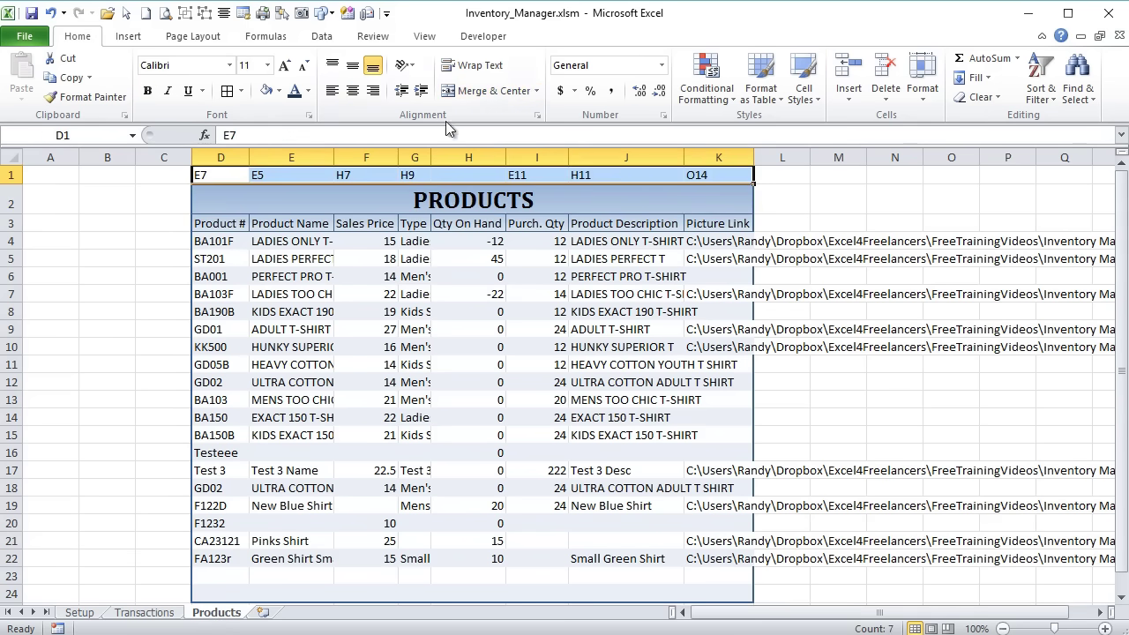
left_click(351, 95)
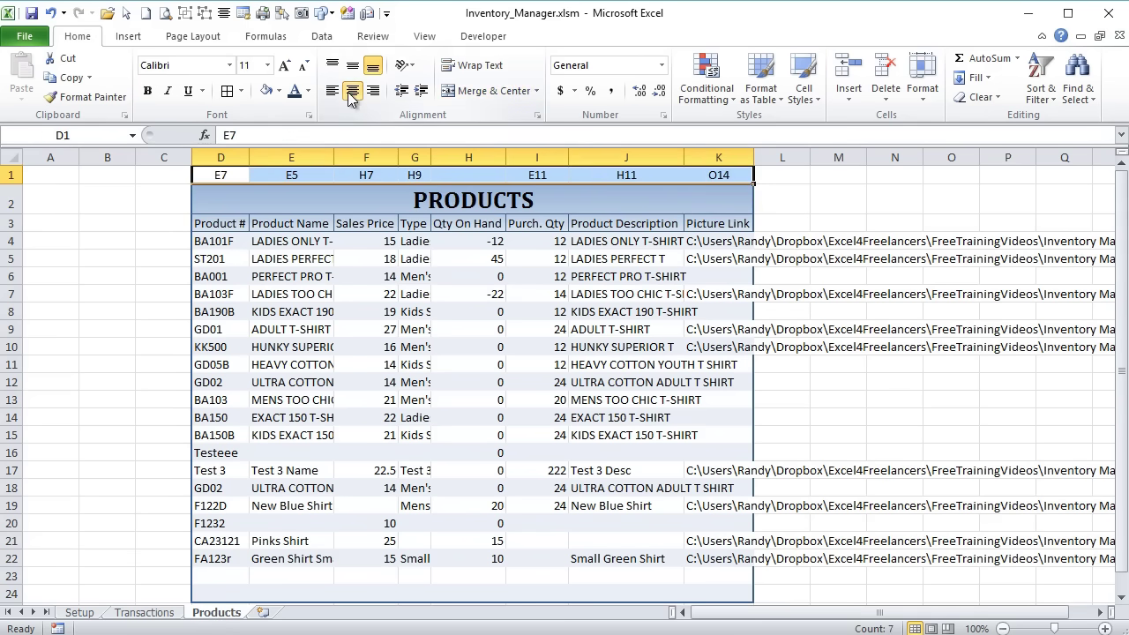
left_click(475, 178)
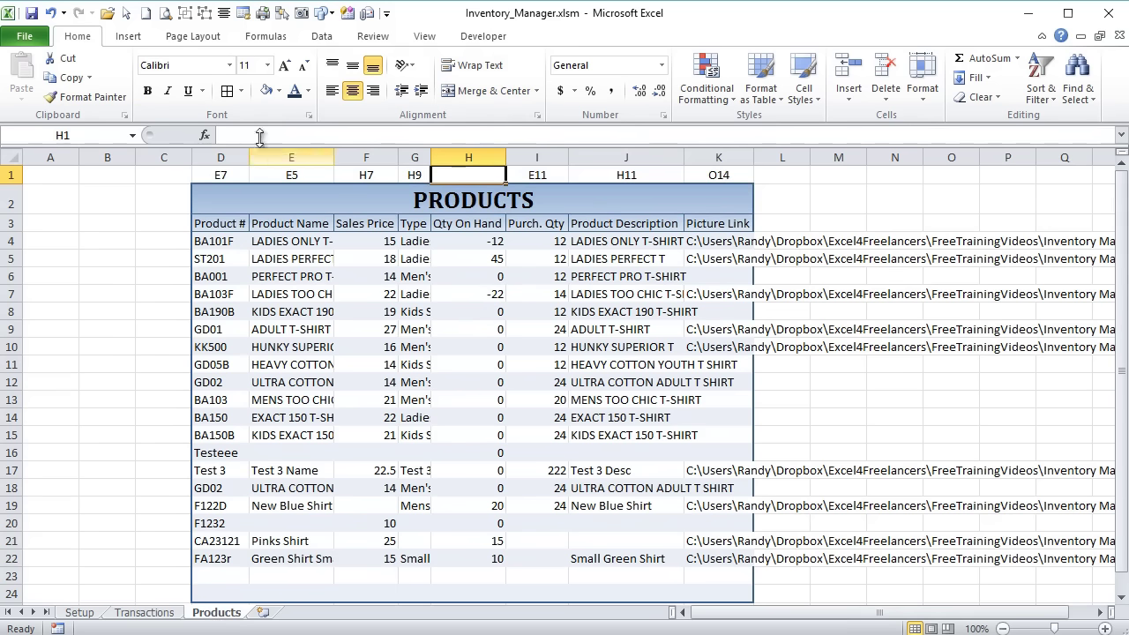
Autofit product columns D to J to their contents and widen the Picture Link column K.
mouse_move(234, 157)
left_mouse_down()
mouse_move(690, 157)
mouse_move(220, 156)
left_mouse_up()
double_click(333, 156)
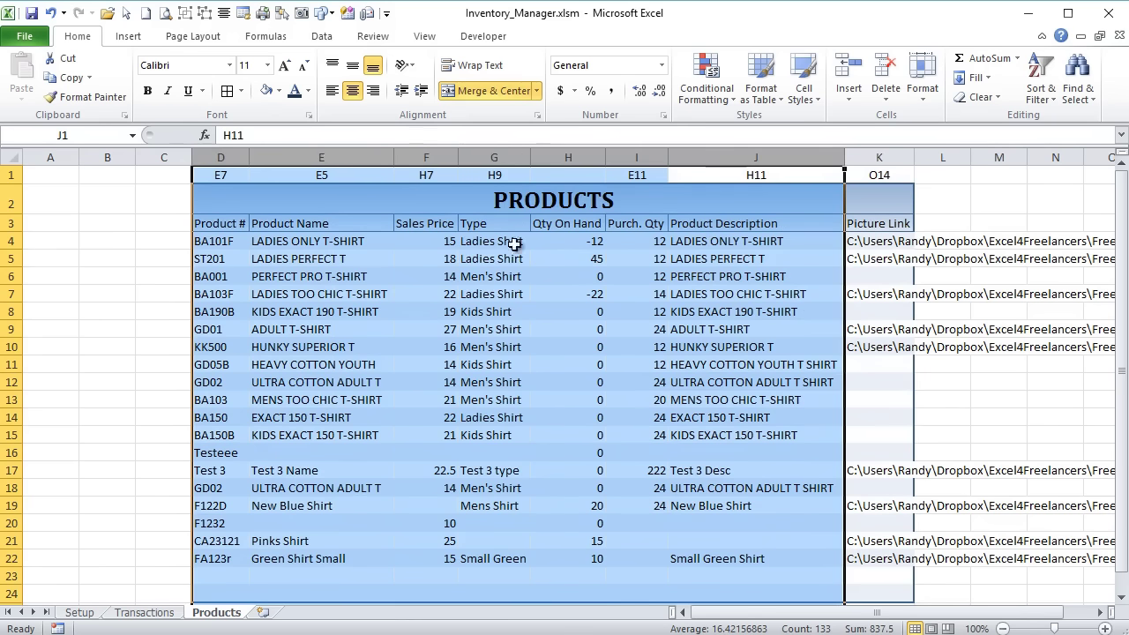
left_click(546, 293)
left_click_drag(914, 156, 1027, 157)
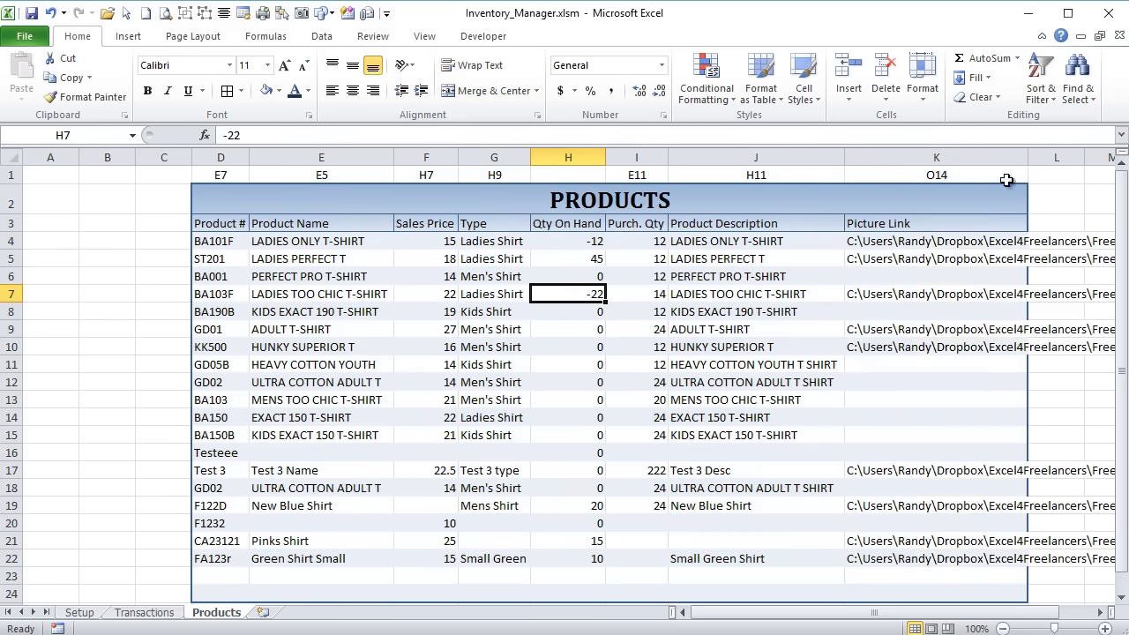
left_click(887, 470)
scroll(853, 453, "down", 8)
scroll(806, 441, "up", 8)
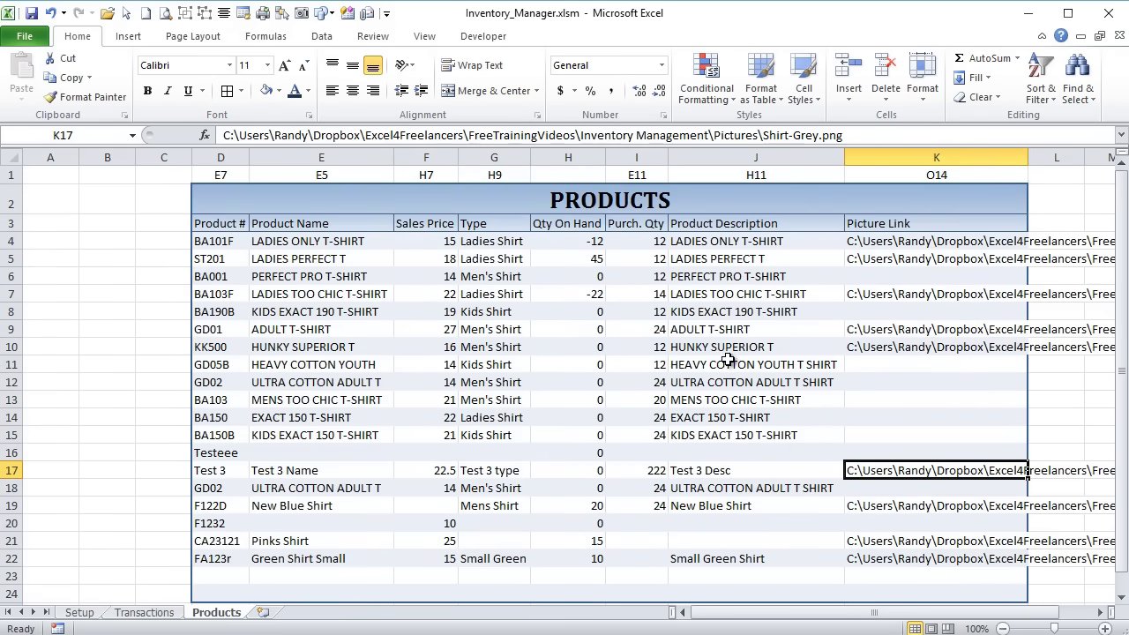
left_click(136, 616)
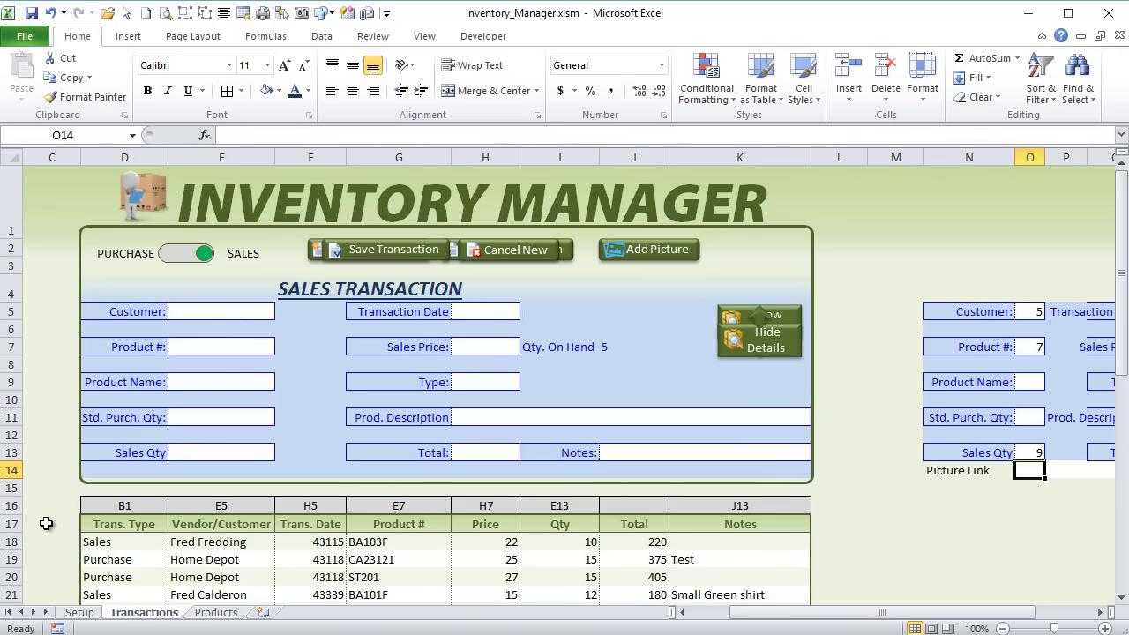
scroll(46, 524, "down", 3)
scroll(45, 524, "up", 3)
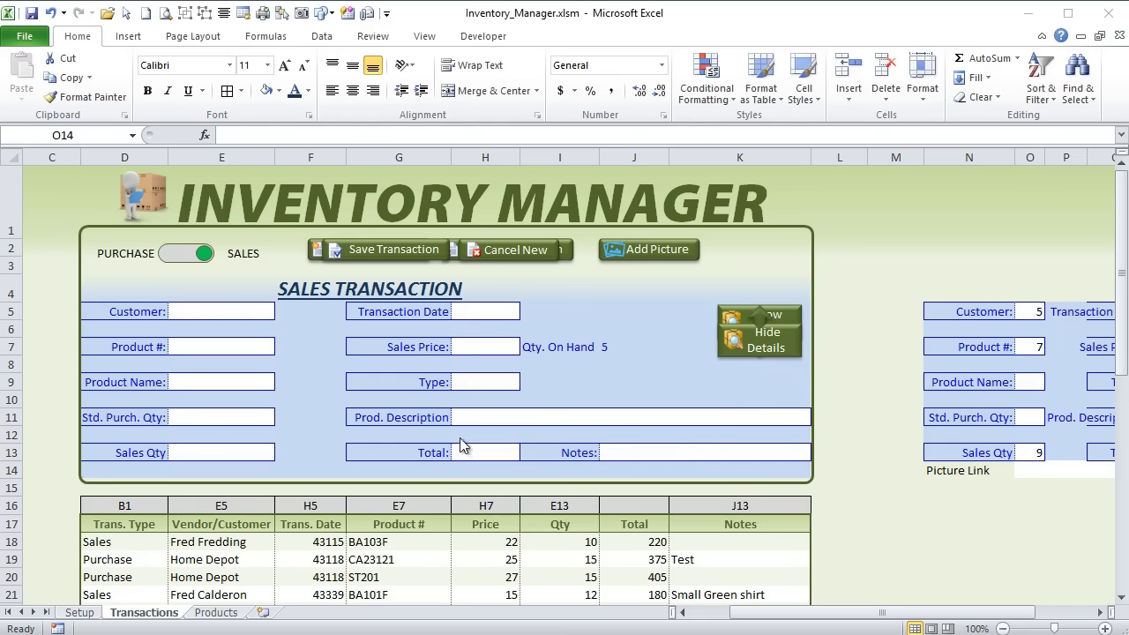
Start a new workbook-scope name, Customers, for the customer list in C4:C20 of the Setup sheet.
left_click(79, 612)
left_click(170, 230)
left_click_drag(170, 229, 167, 512)
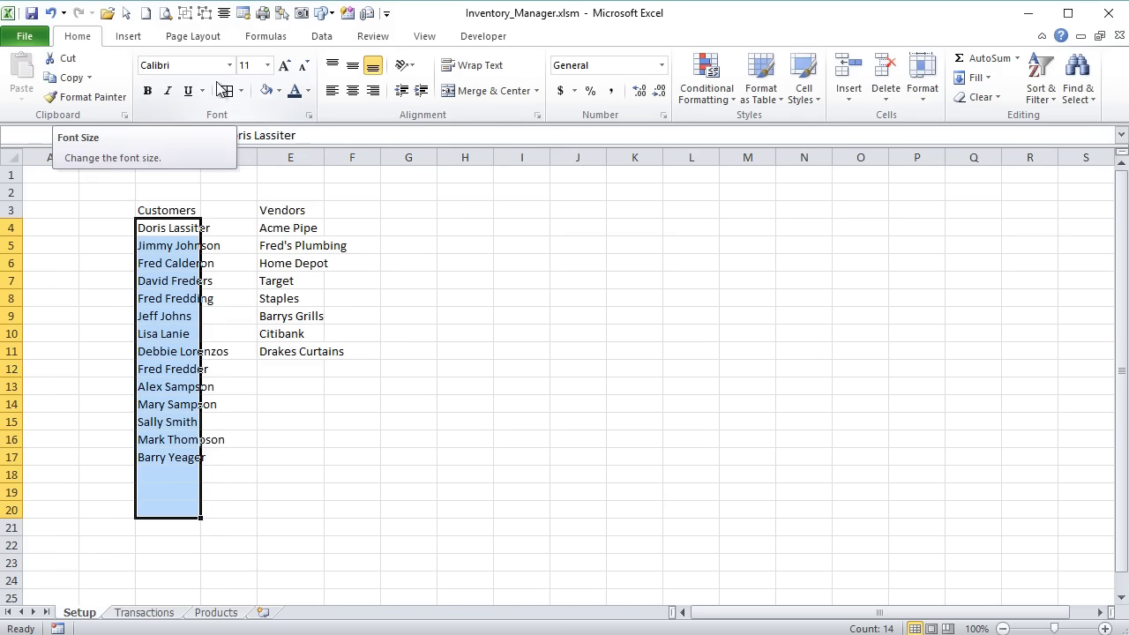
left_click(265, 36)
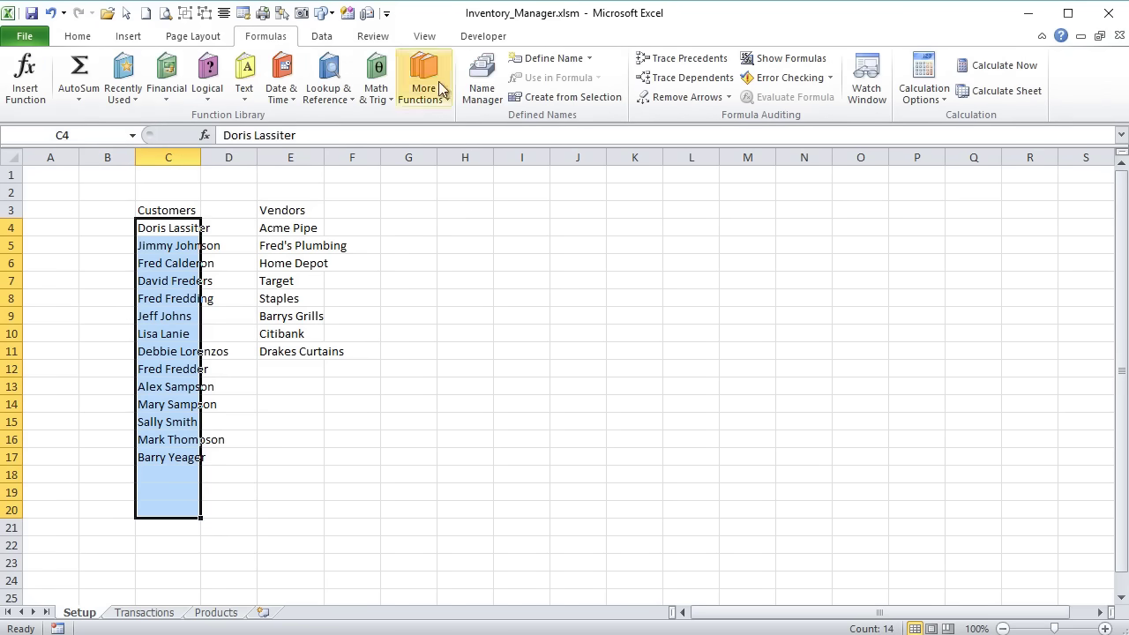
left_click(477, 91)
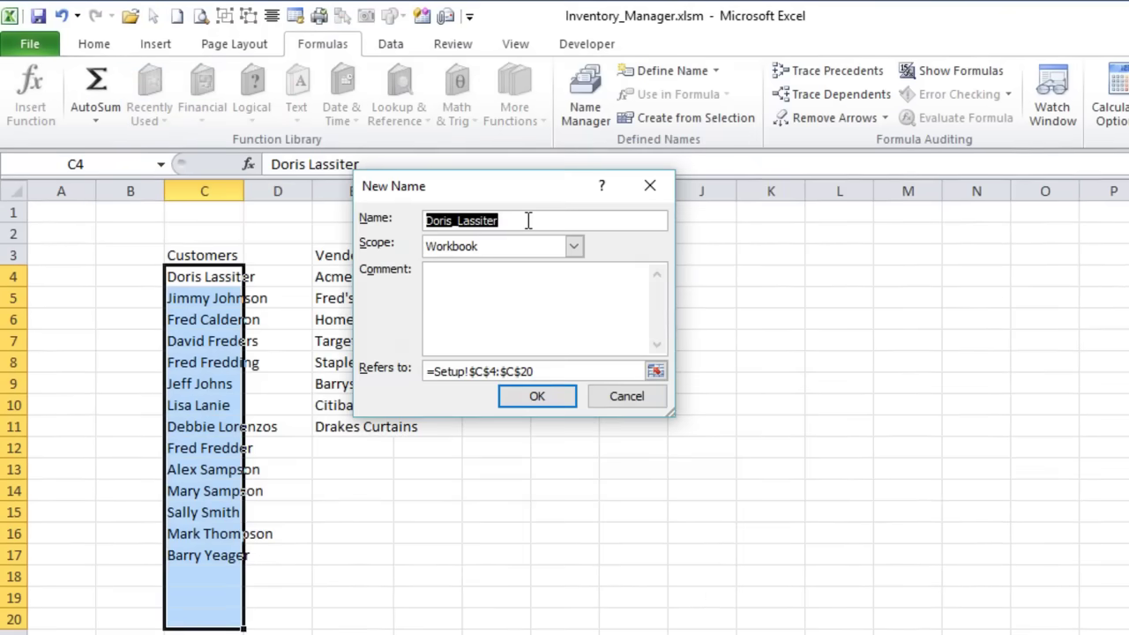
type("Customer")
key("Tab")
key("Tab")
key("Tab")
key("Tab")
key("shift+Tab")
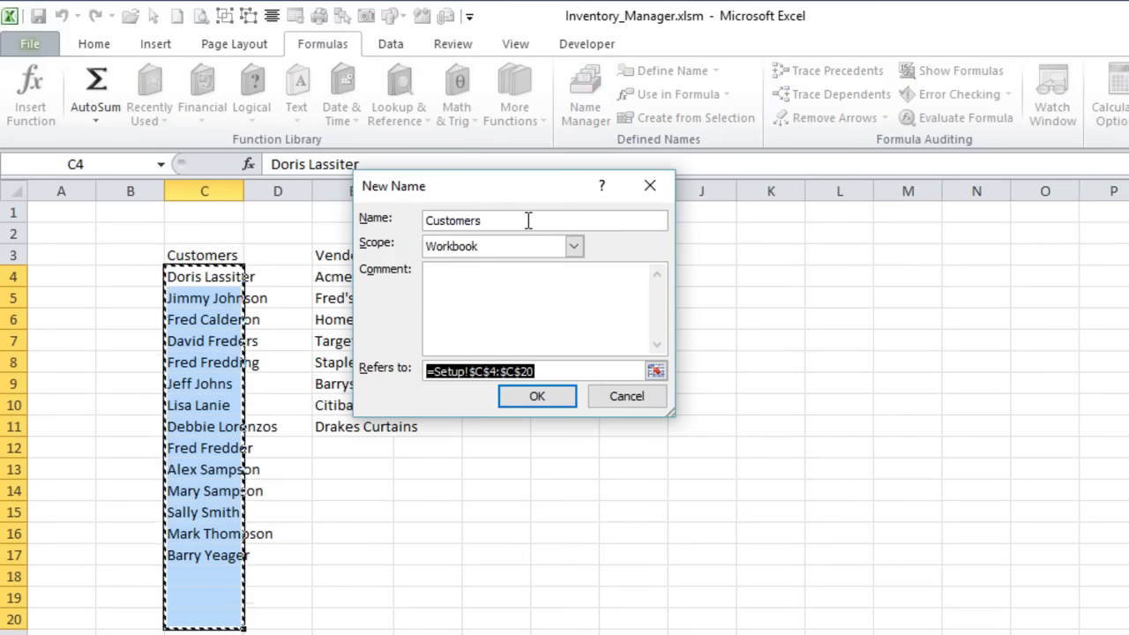
Copy the Customers reference for reuse and rewrite it as an OFFSET starting at Setup!$C$4 with empty row and column offsets.
left_click_drag(554, 370, 436, 375)
key("ctrl+c")
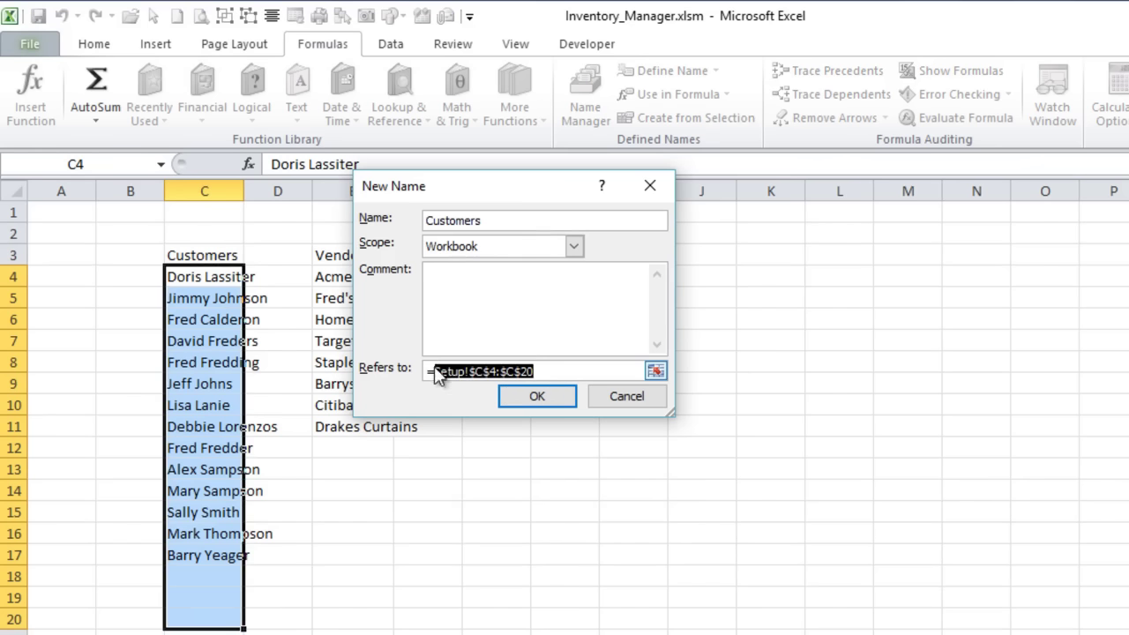
left_click(435, 372)
type("offset(")
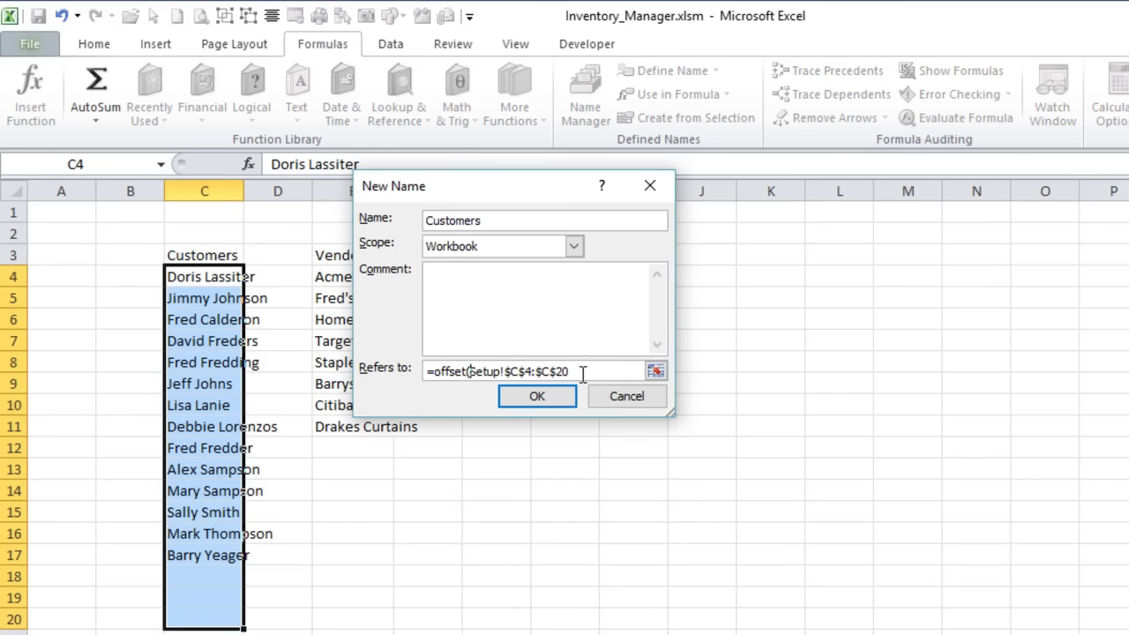
left_click_drag(578, 372, 533, 375)
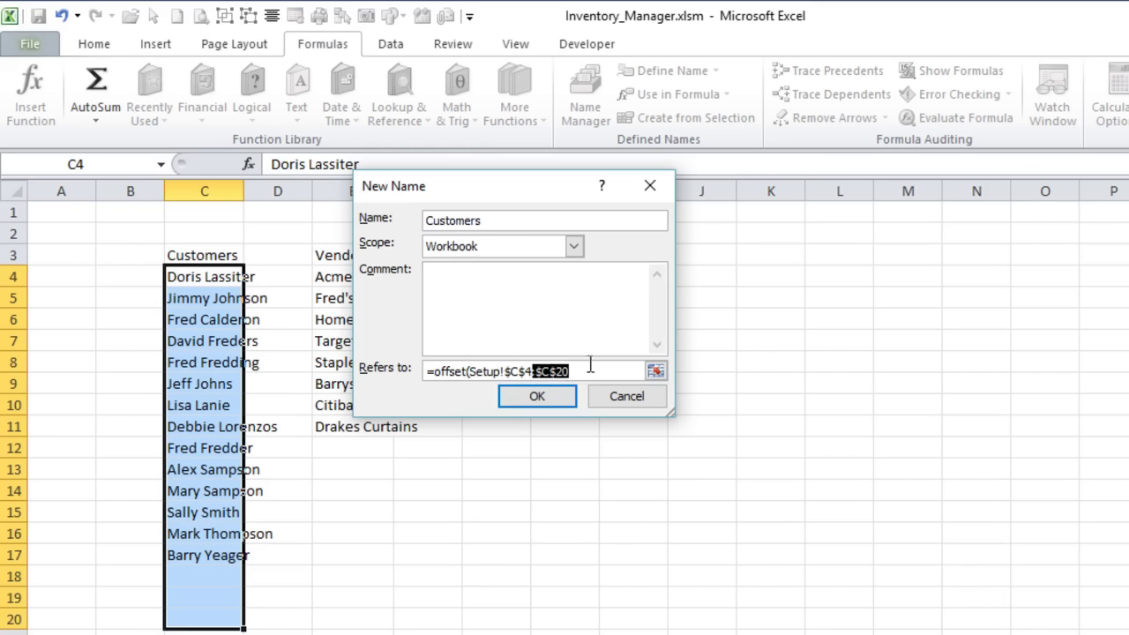
type(",,,")
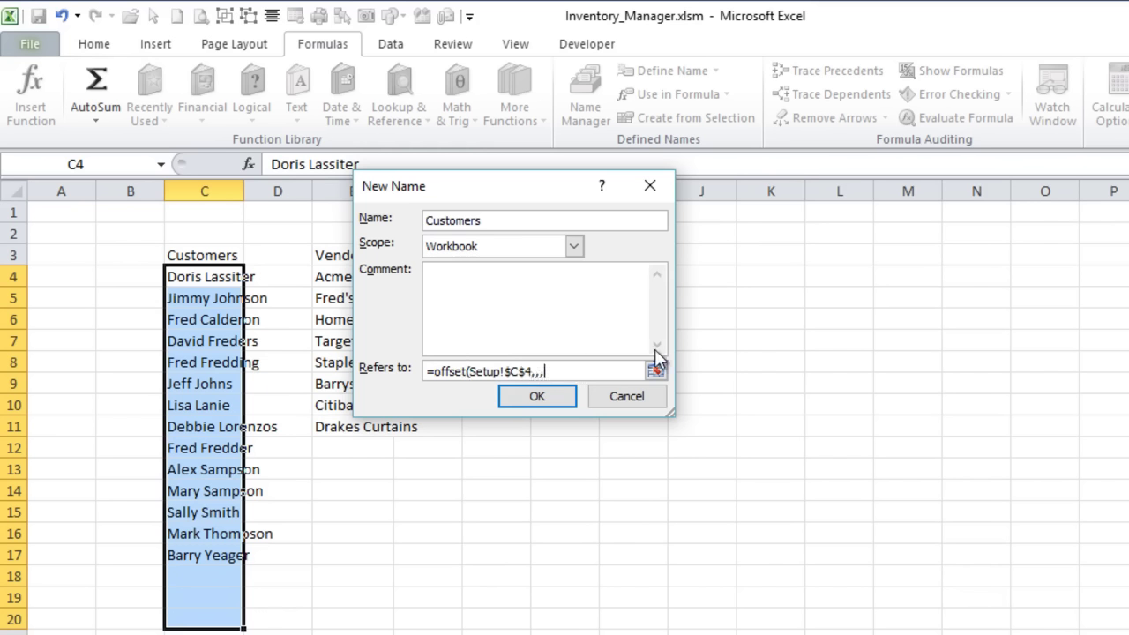
Complete the OFFSET with COUNTA(Setup!$C$4:$C$999) as height and 1 as width, save the Customers name and return to the list of defined names.
type("counta(")
key("ctrl+v")
key("BackSpace")
key("BackSpace")
type("9")
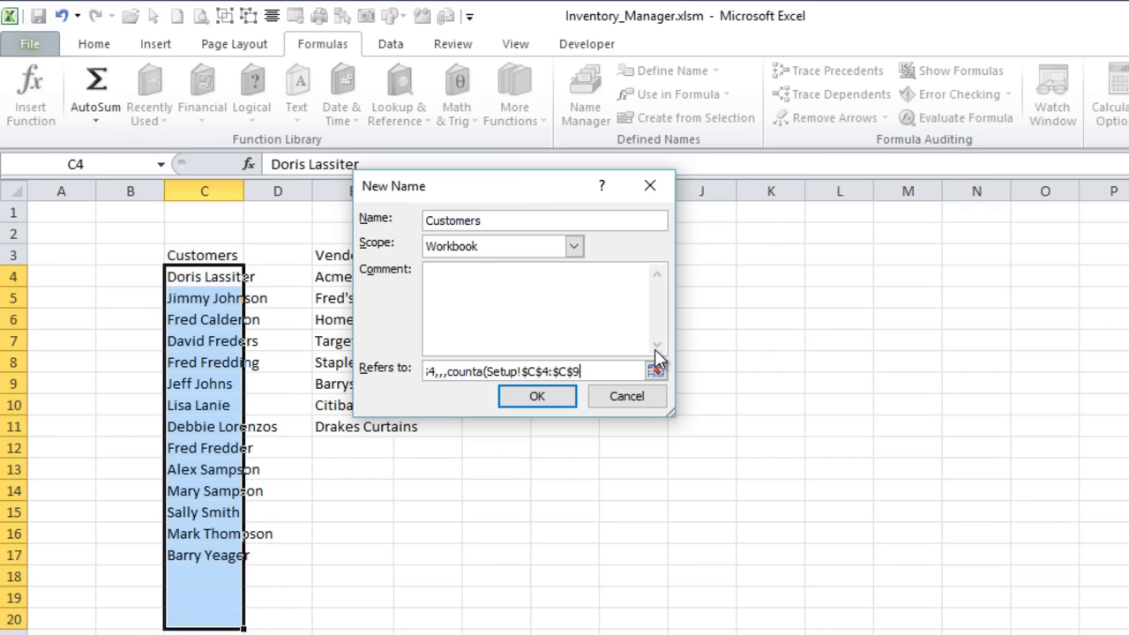
type("99),1)")
left_click(529, 399)
key("ctrl+F3")
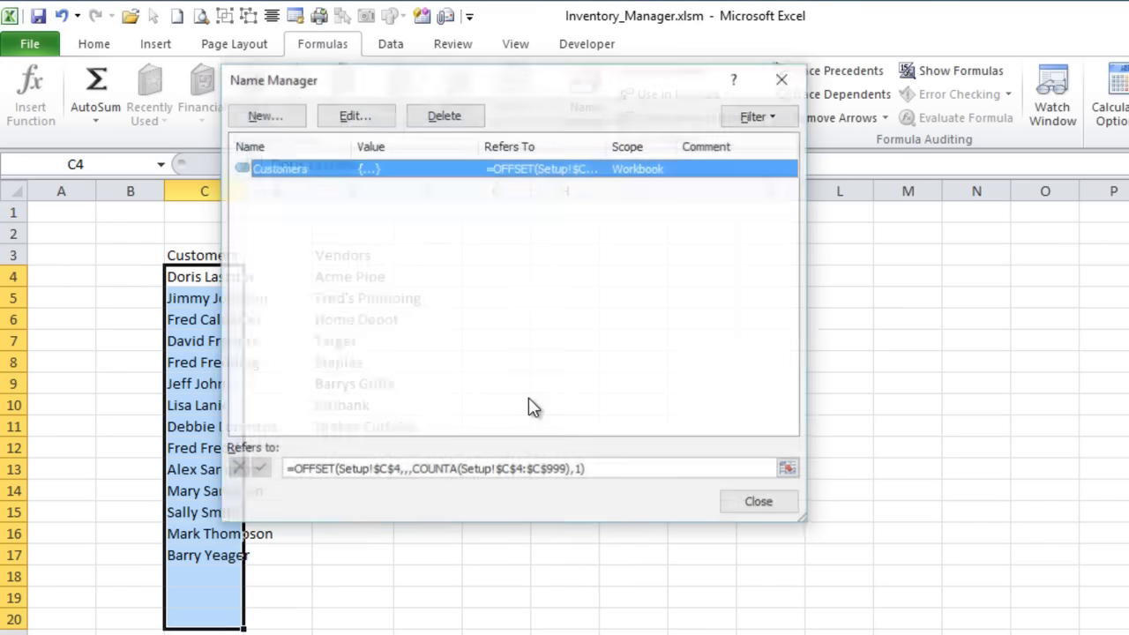
Check which cells on the Setup sheet the Customers name covers.
key("Tab")
key("Tab")
key("shift+Tab")
left_click_drag(572, 96, 663, 159)
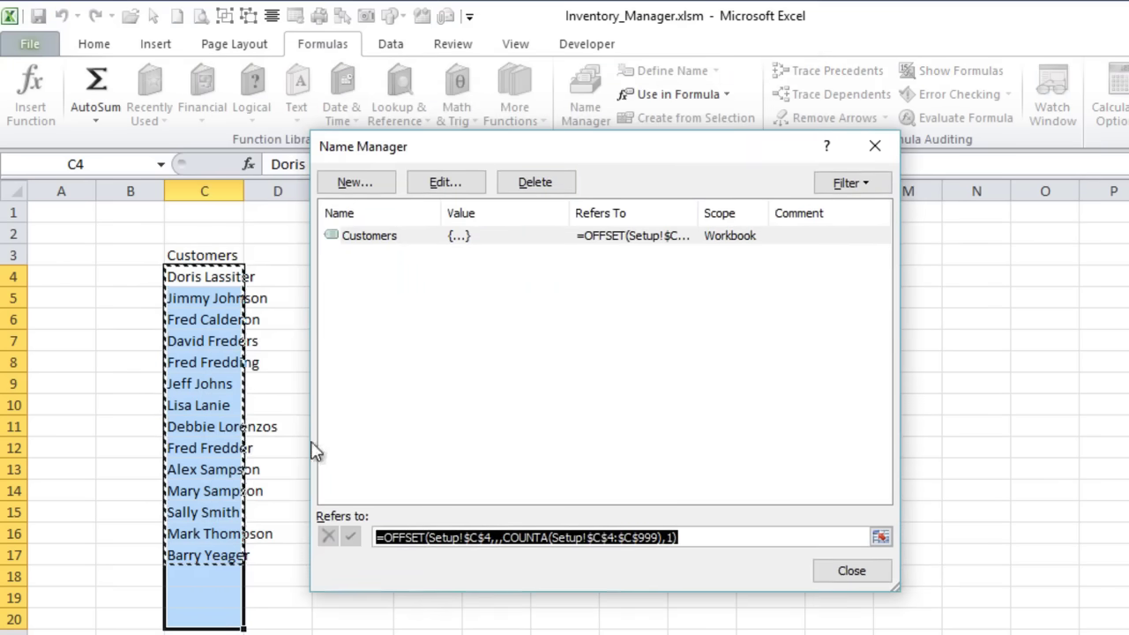
Start a new workbook-scope name, Vendors, and change its reference to column E of the Setup sheet, starting at $E$4.
left_click(380, 180)
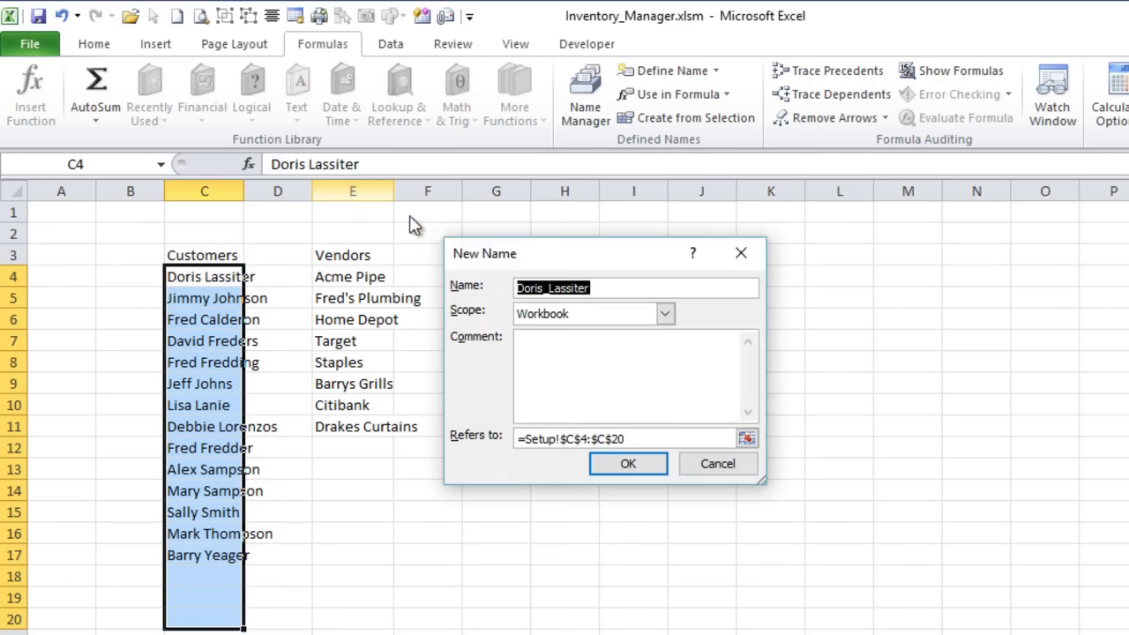
type("Vendors")
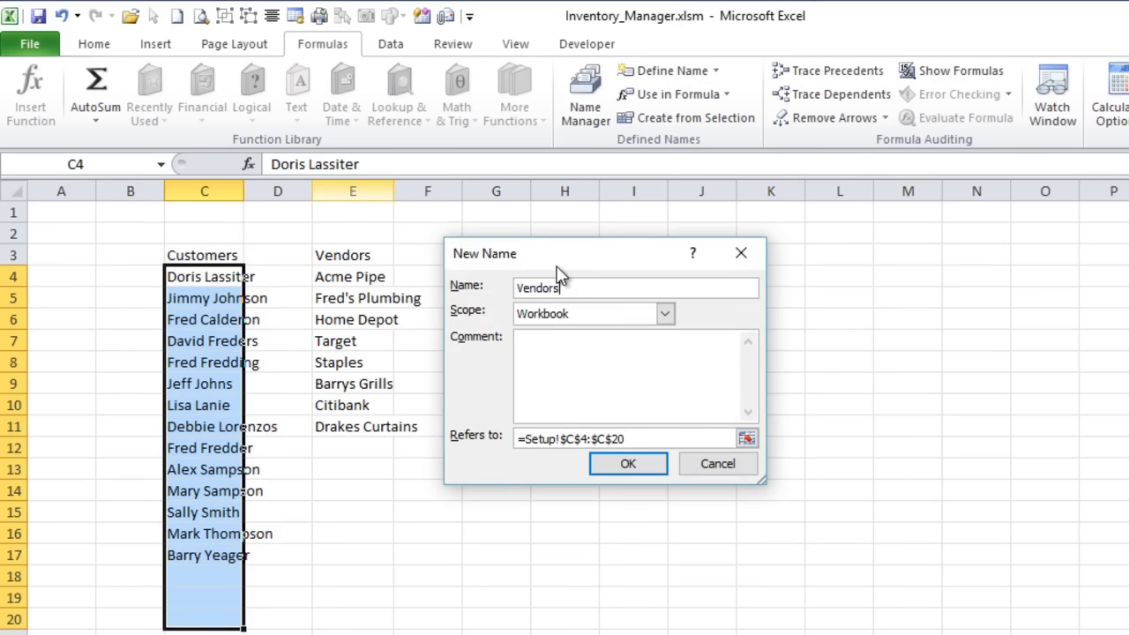
key("Tab")
key("Tab")
key("Tab")
left_click(578, 438)
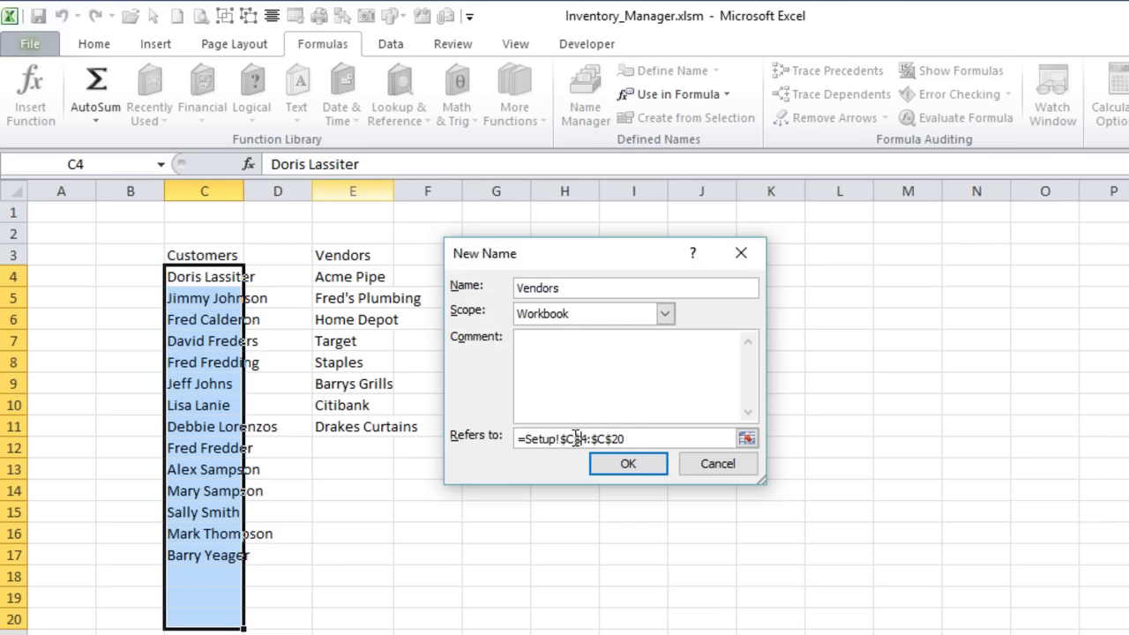
key("BackSpace")
type("E")
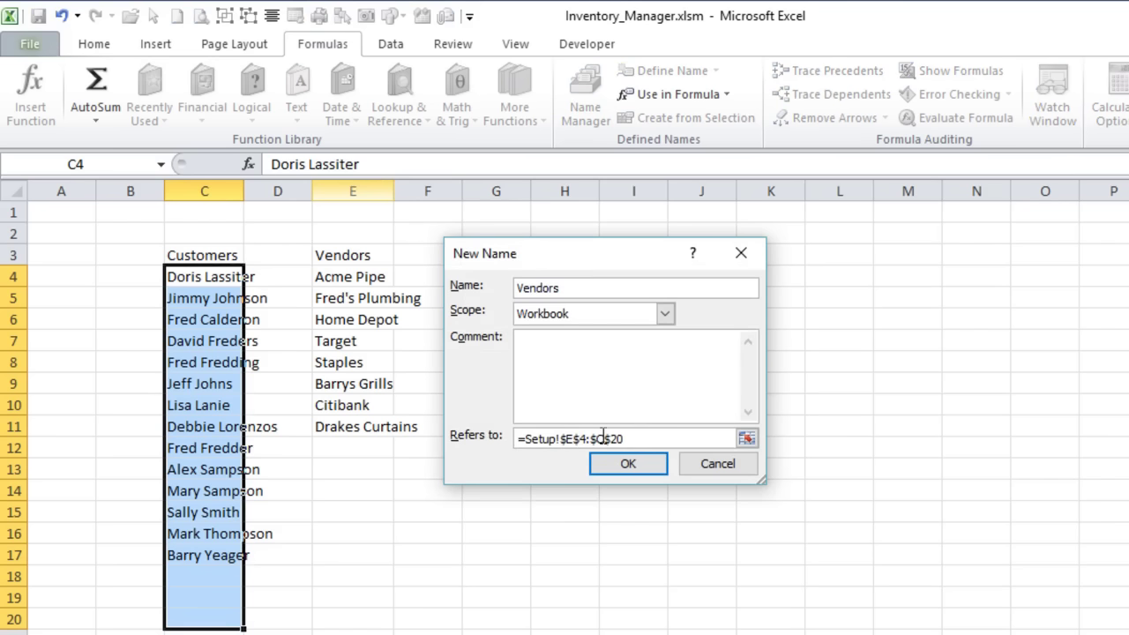
Copy the Vendors reference Setup!$E$4:$E$20 for reuse and rewrite it as an OFFSET starting at Setup!$E$4 with empty row and column offsets.
left_click_drag(623, 438, 527, 438)
left_click(525, 438)
type("Offset")
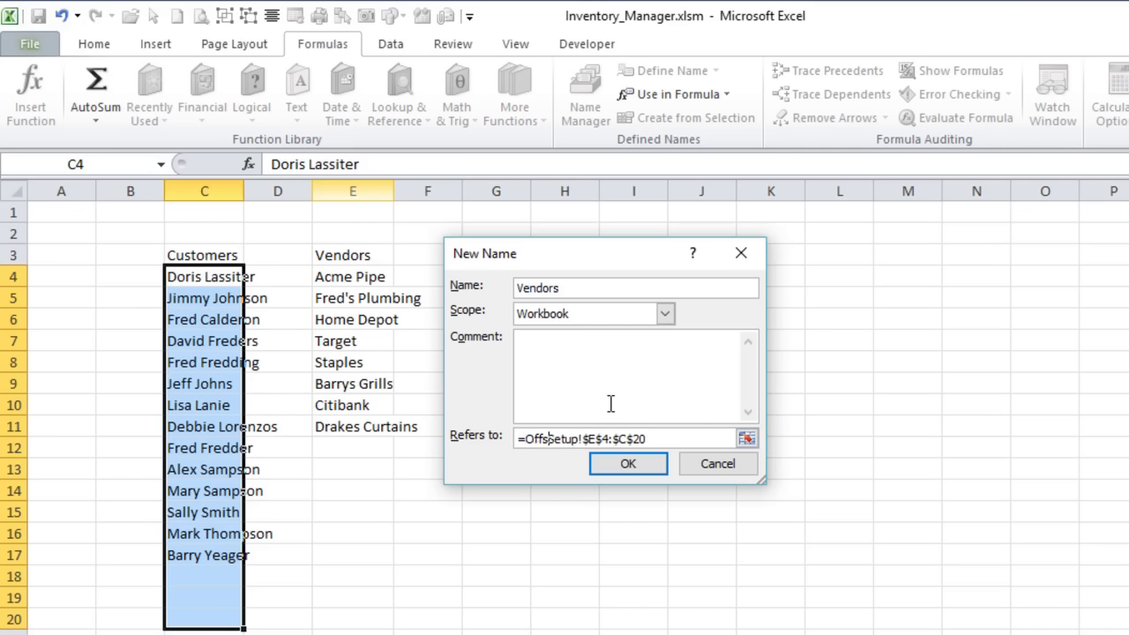
type("(")
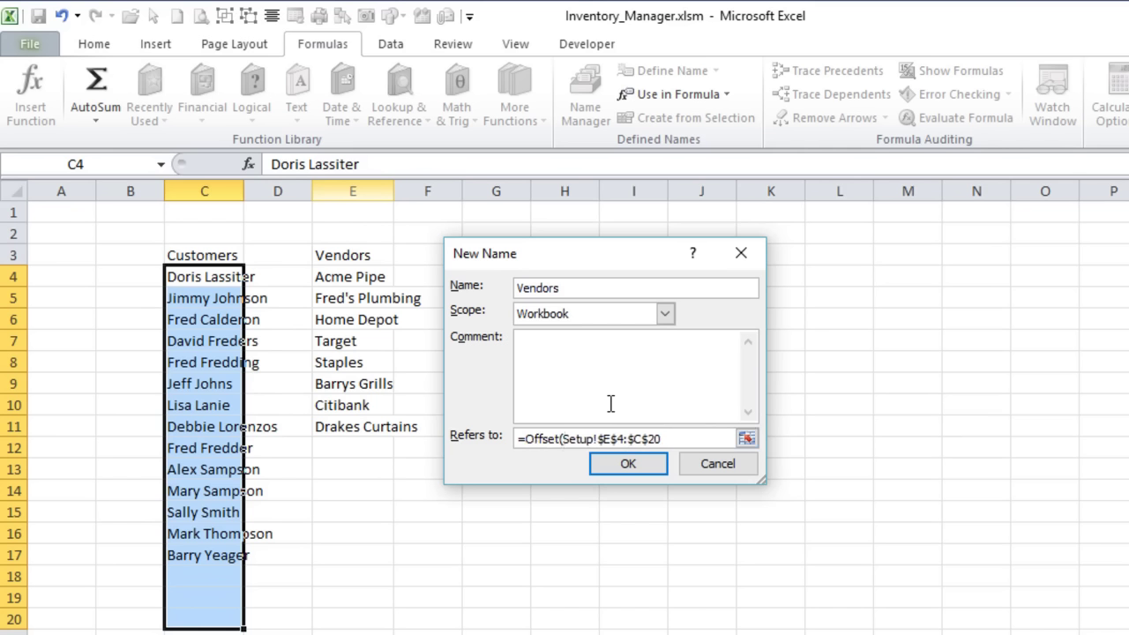
left_click_drag(642, 439, 564, 434)
key("ctrl+c")
type("E")
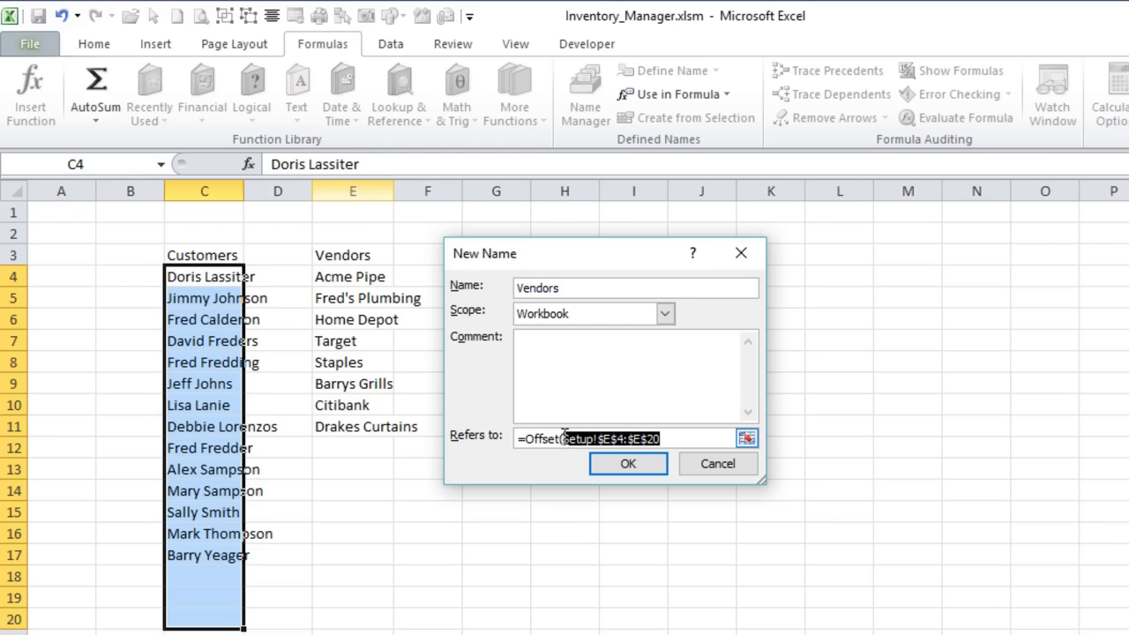
left_click_drag(671, 439, 628, 441)
type(",,")
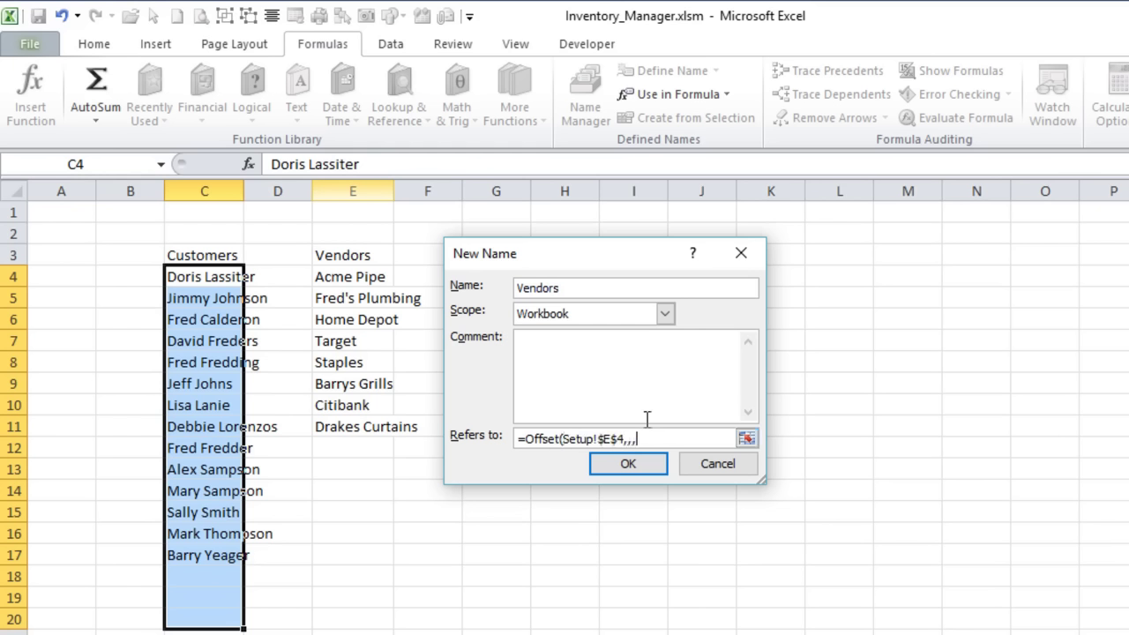
Complete the Vendors OFFSET with COUNTA(Setup!$E$4:$E$999) as height and 1 as width.
type(",coujnta")
key("BackSpace")
key("BackSpace")
key("BackSpace")
key("BackSpace")
type("nta(")
key("ctrl+v")
key("BackSpace")
key("BackSpace")
type("99")
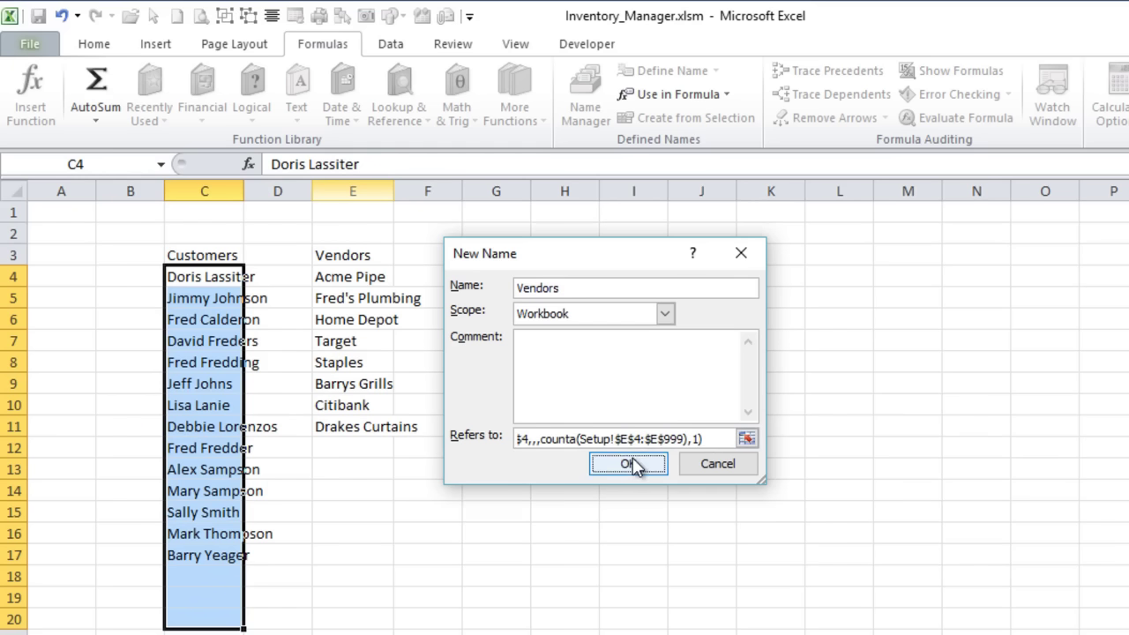
Save the Vendors name, check which cells it covers and close the list of defined names.
left_click(630, 464)
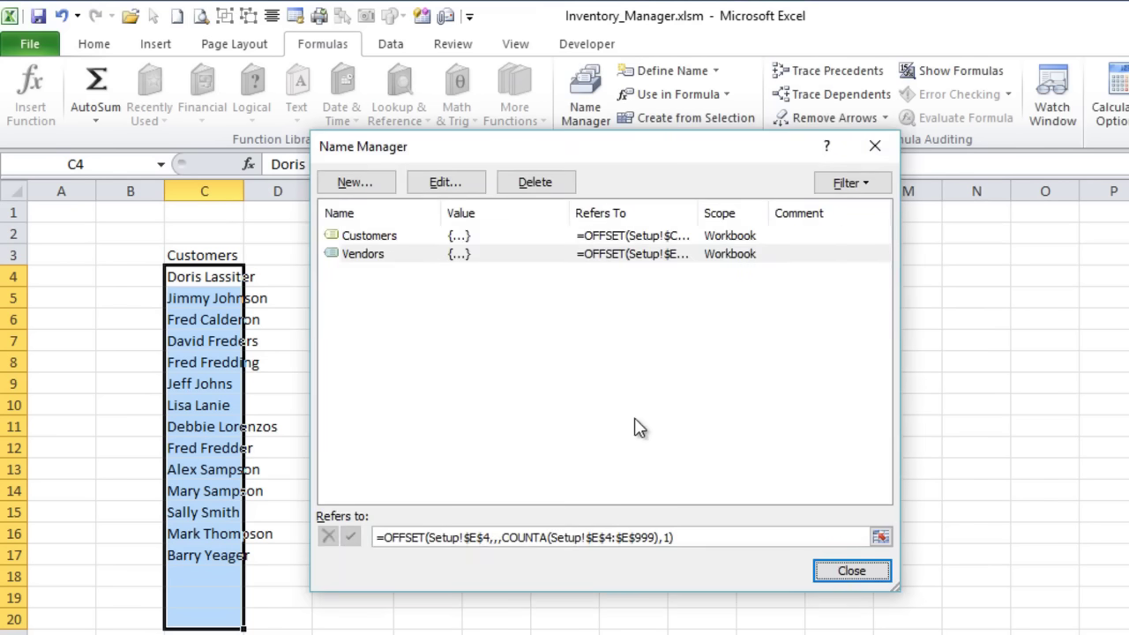
left_click_drag(593, 152, 748, 159)
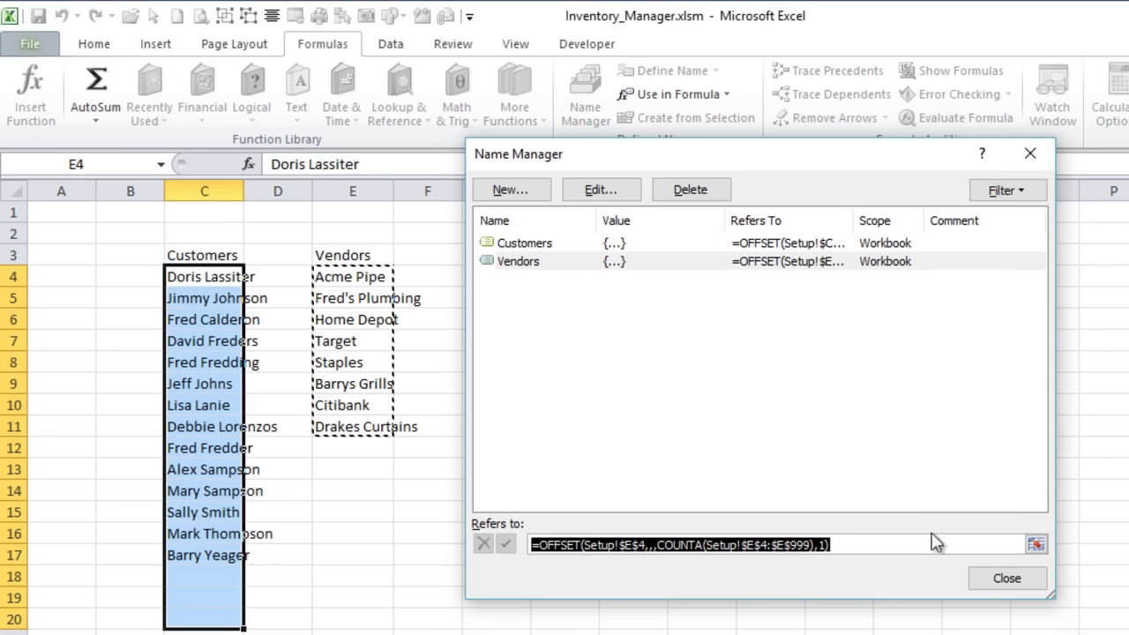
left_click(1010, 578)
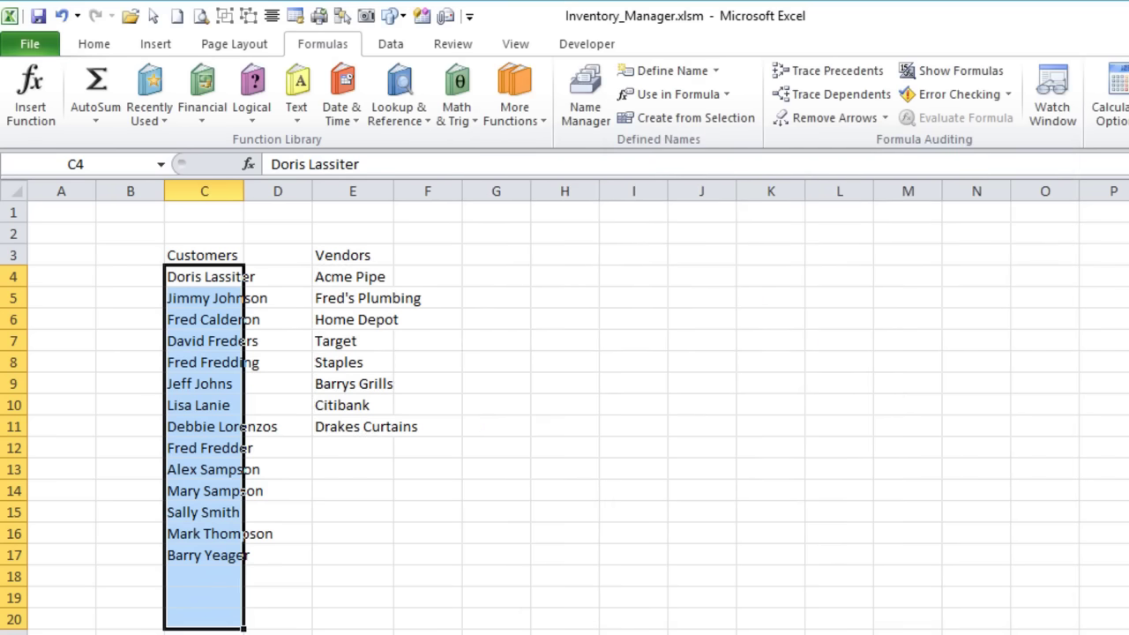
On the Products sheet, start a new workbook-scope name, ProductNumb, for the product numbers in D4:D22.
key("ctrl+Page_Down")
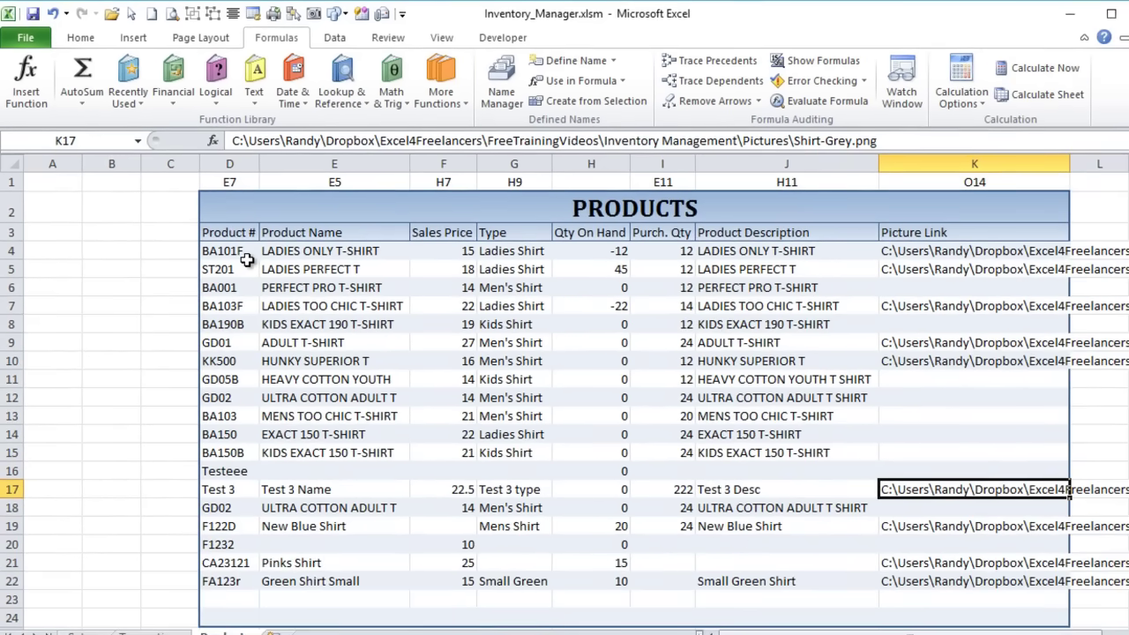
left_click_drag(238, 251, 227, 581)
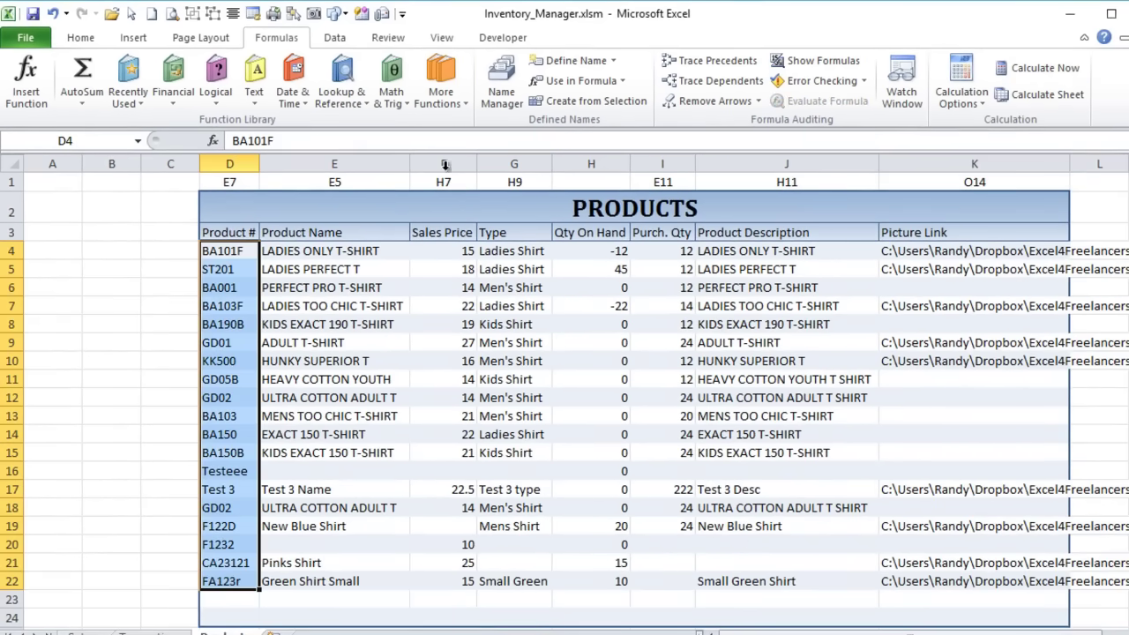
left_click(501, 89)
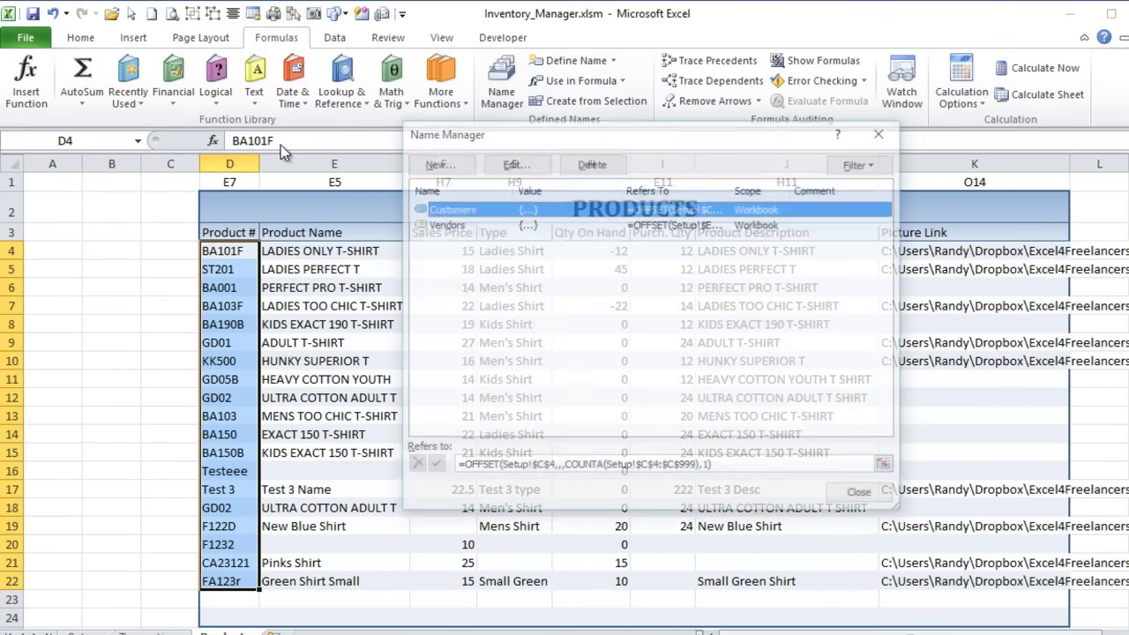
key("Escape")
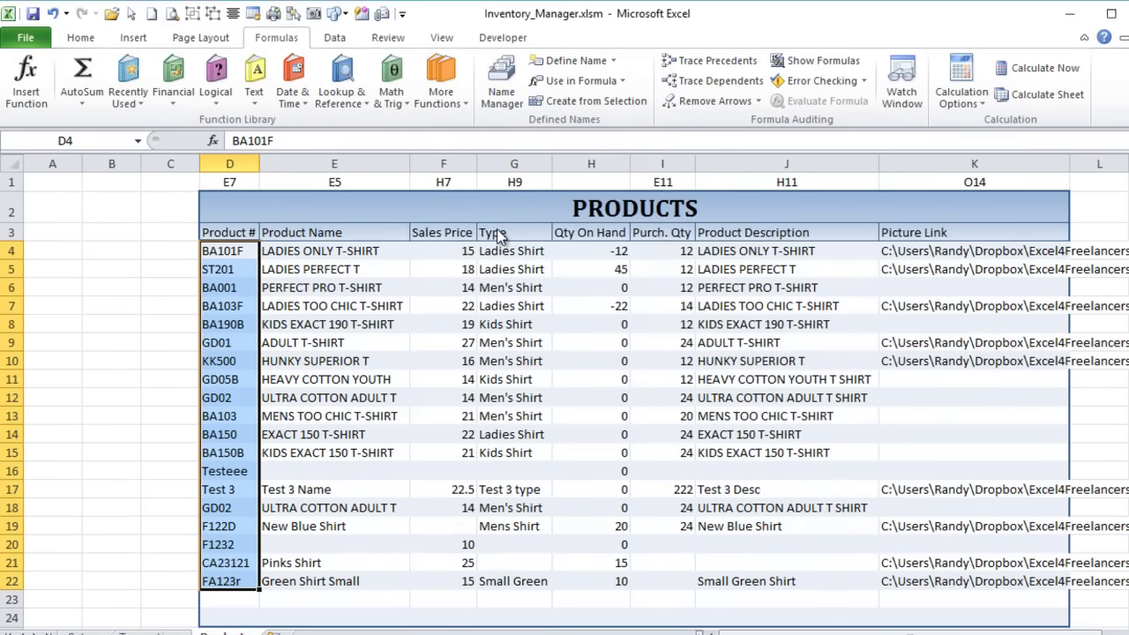
type("Pro")
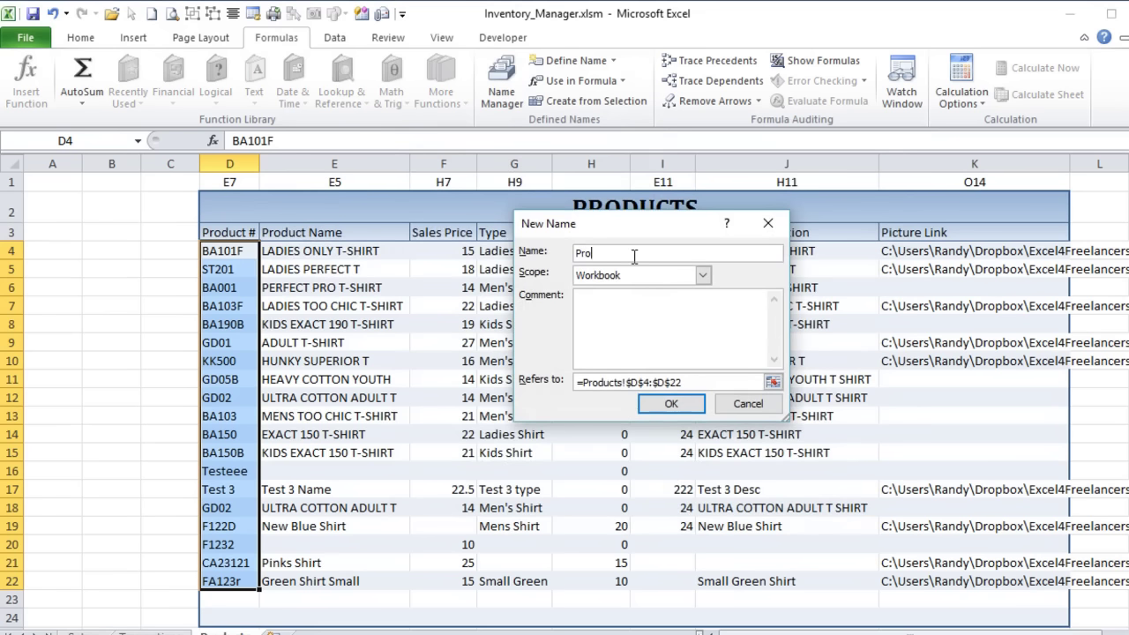
type("ductNumb")
key("Tab")
key("Tab")
key("Tab")
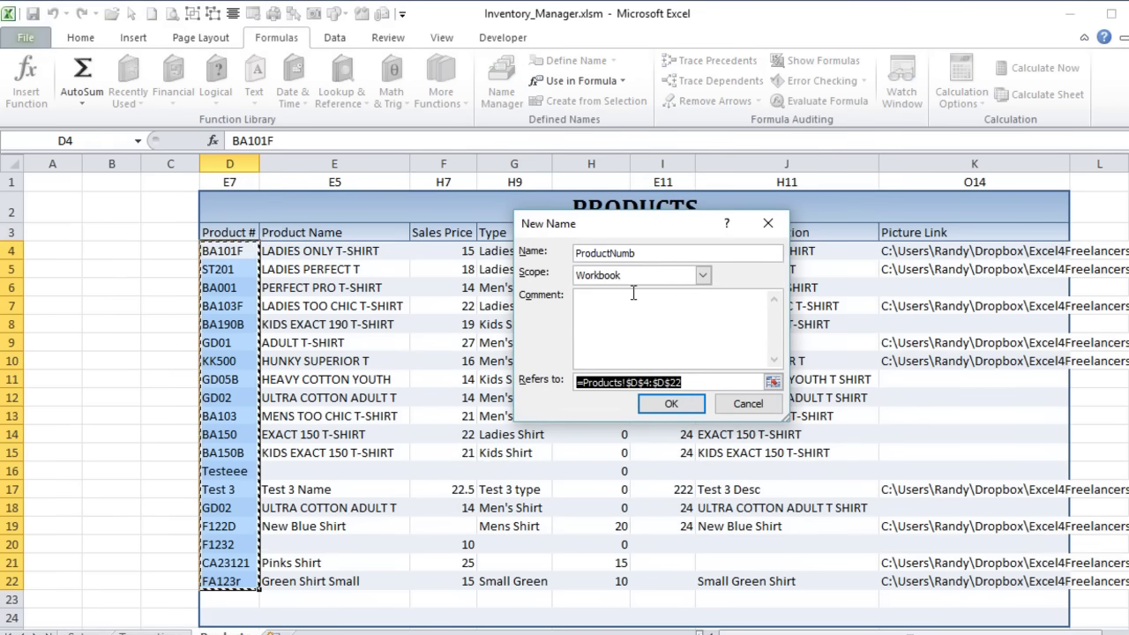
Rewrite the ProductNumb reference as an OFFSET starting at the single cell Products!$D$4.
left_click_drag(684, 382, 584, 382)
left_click(586, 382)
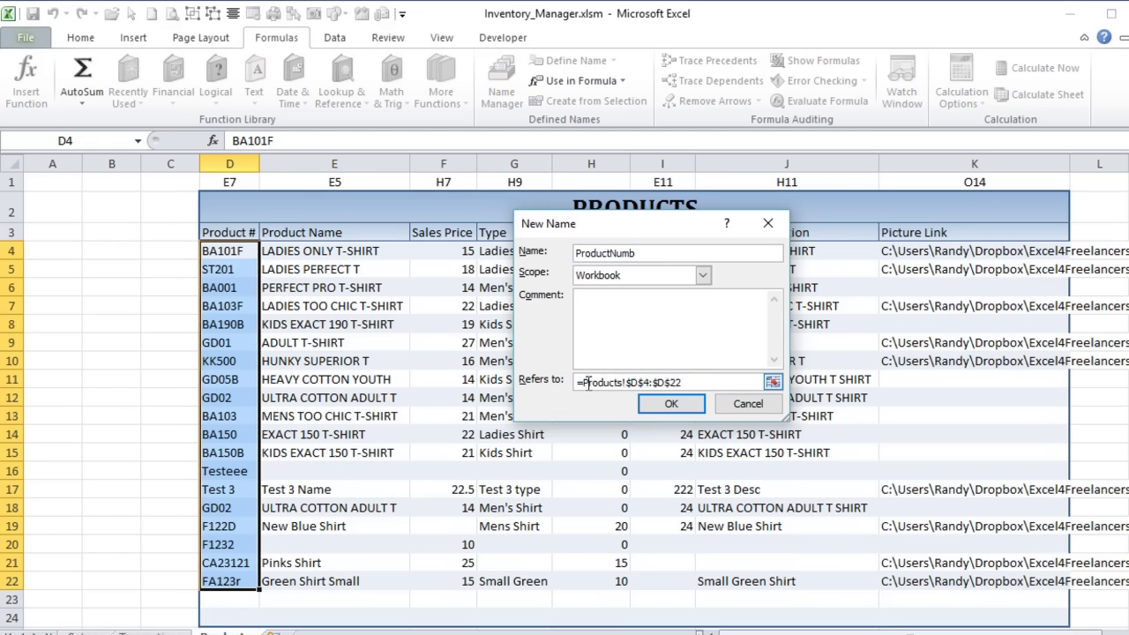
type("offfs")
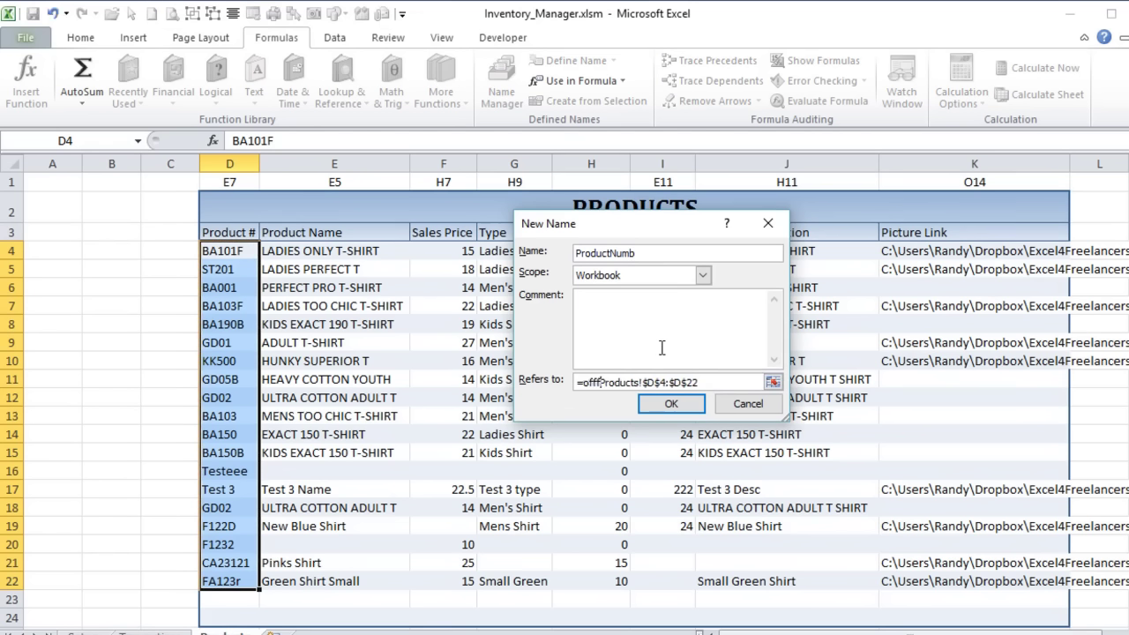
key("BackSpace")
key("BackSpace")
type("set(")
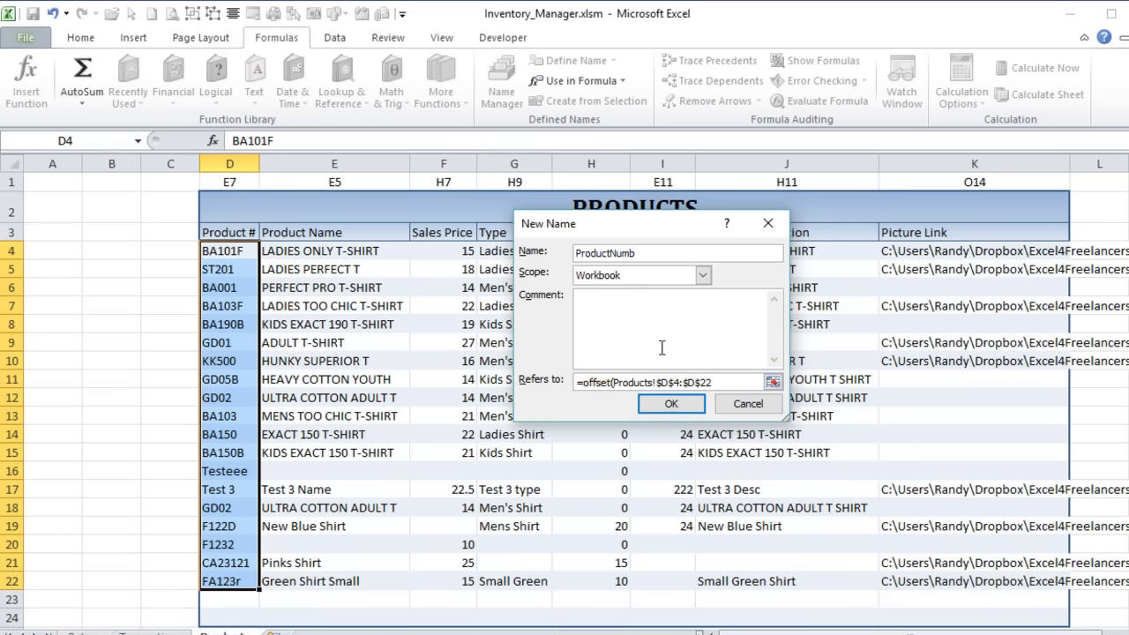
left_click_drag(729, 382, 685, 378)
Complete the OFFSET with empty offsets, COUNTA(Products!$D$4:$D$999) as height and 1 as width, then save ProductNumb and close the names list.
type(",,,counta(")
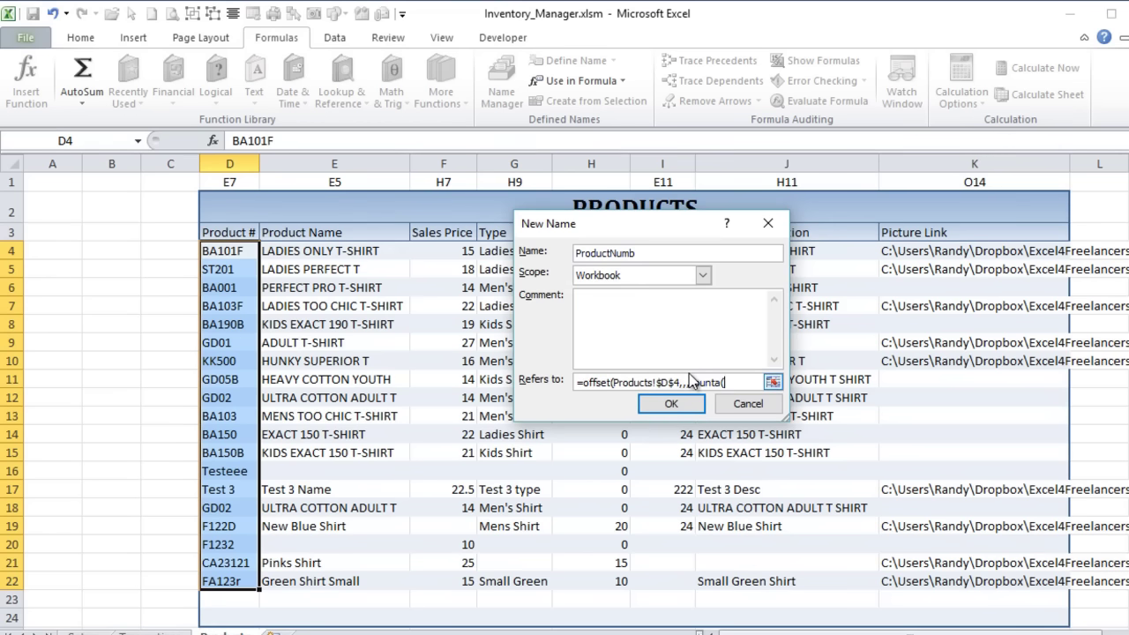
type("(Products!$D$4:$D$22")
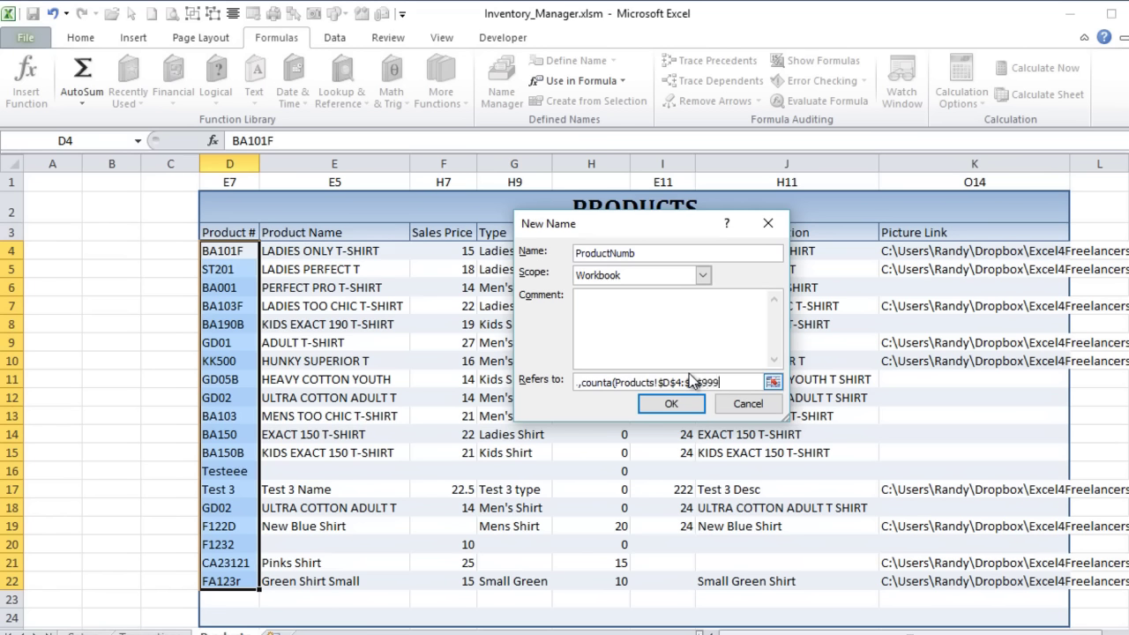
type(",1)")
key("BackSpace")
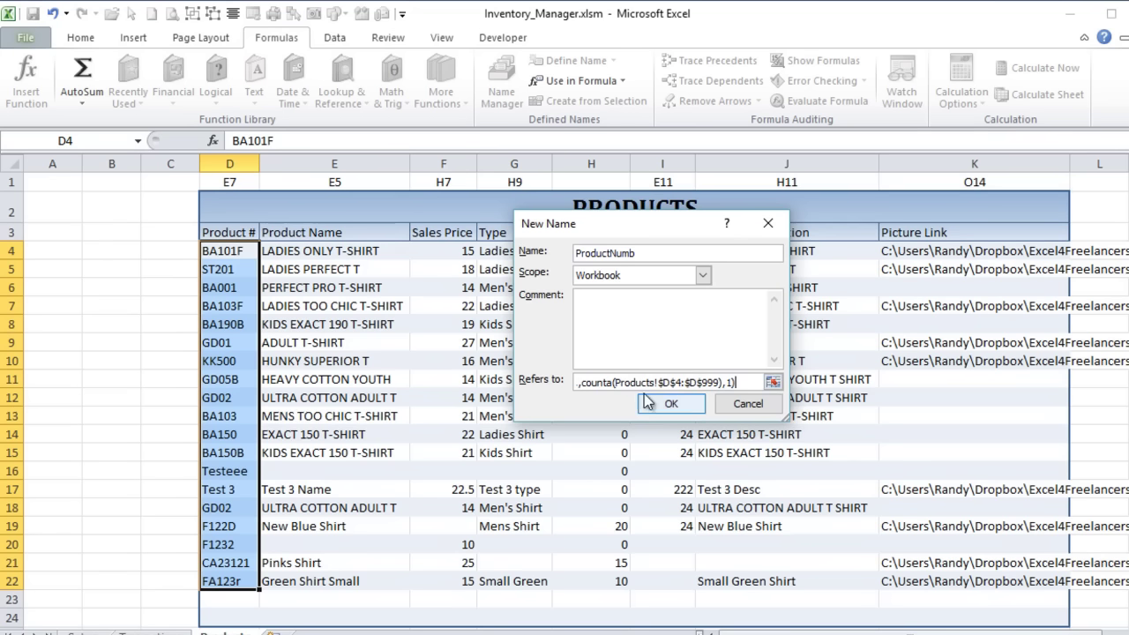
left_click(671, 404)
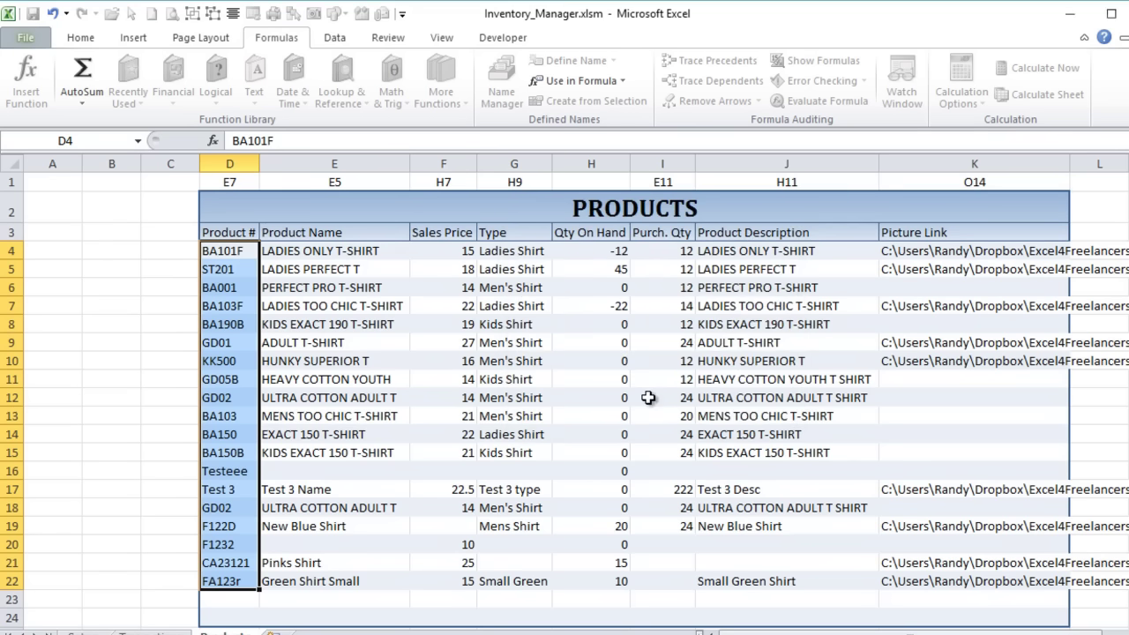
key("ctrl+F3")
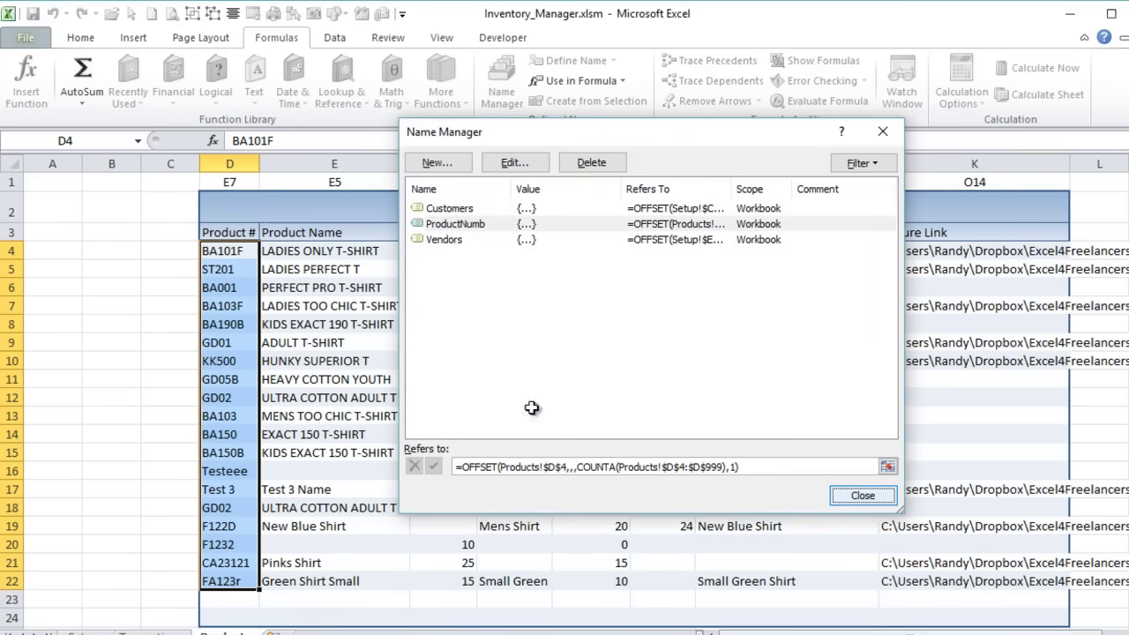
left_click(873, 503)
On the transactions sheet, examine the Trans. Type, Product # and Qty columns of the transaction table as candidates for named ranges.
left_click(150, 633)
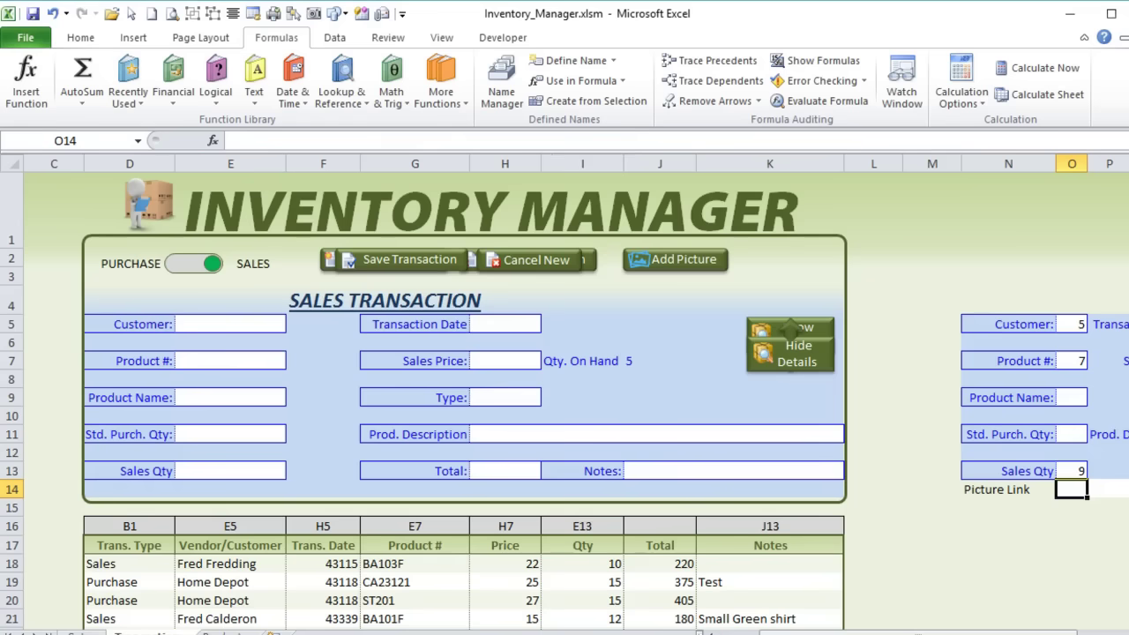
scroll(228, 615, "down", 2)
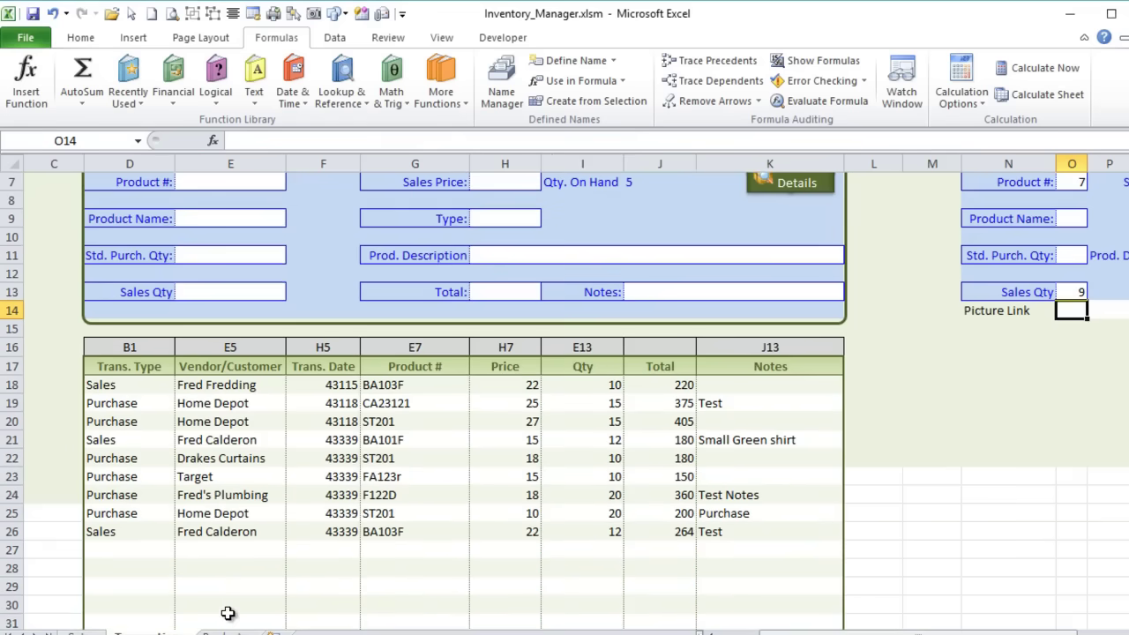
left_click_drag(154, 393, 112, 542)
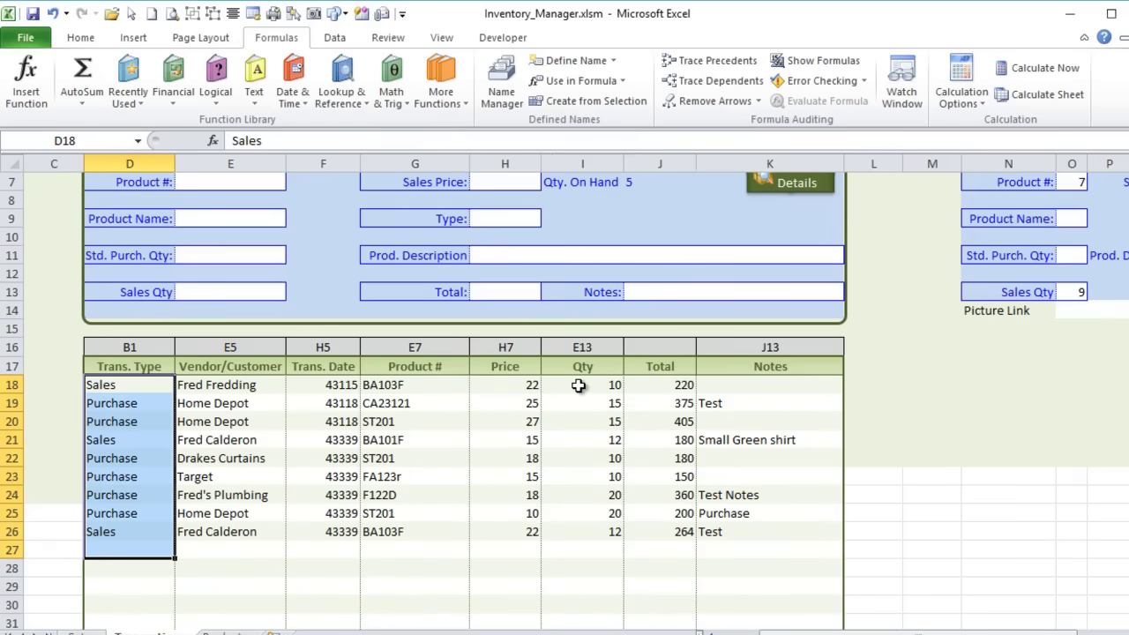
left_click_drag(454, 385, 426, 517)
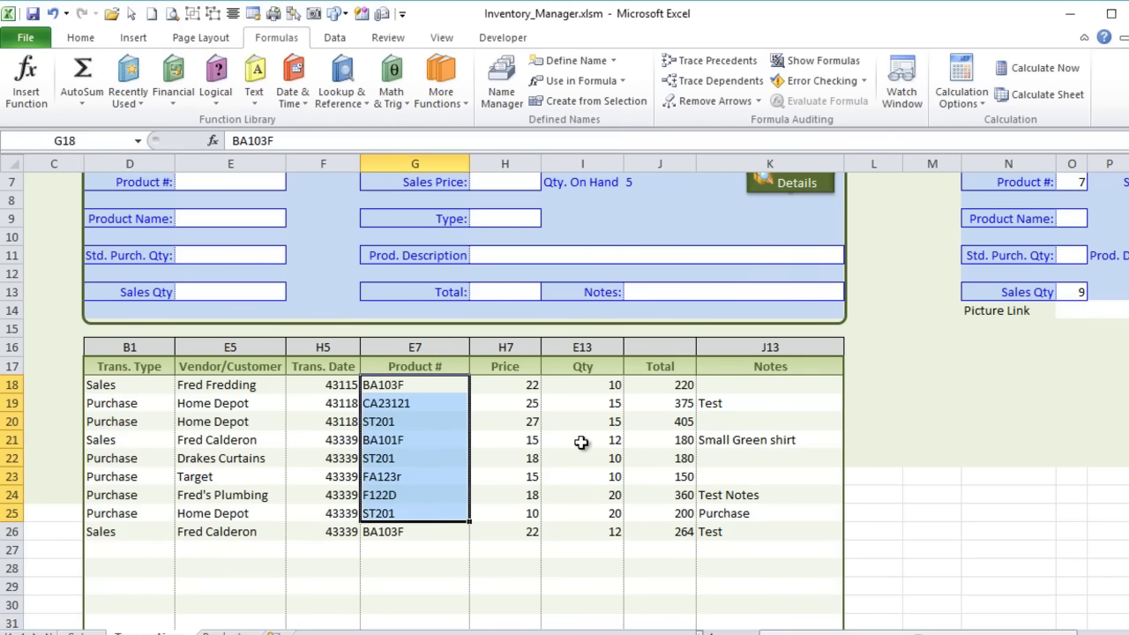
left_click_drag(572, 384, 586, 531)
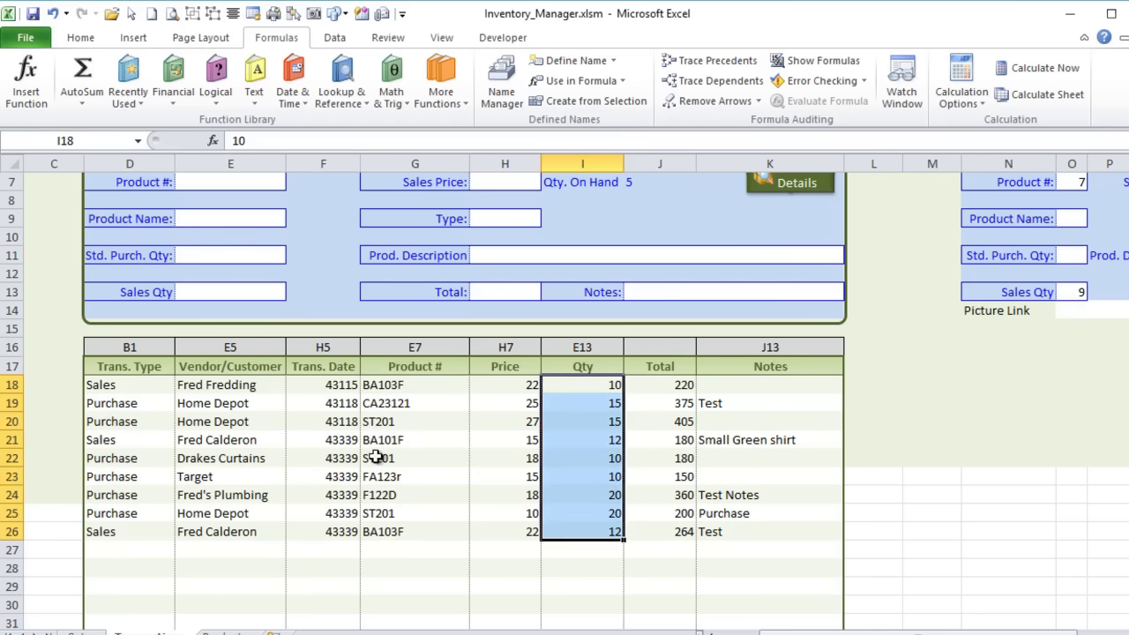
left_click_drag(124, 386, 112, 528)
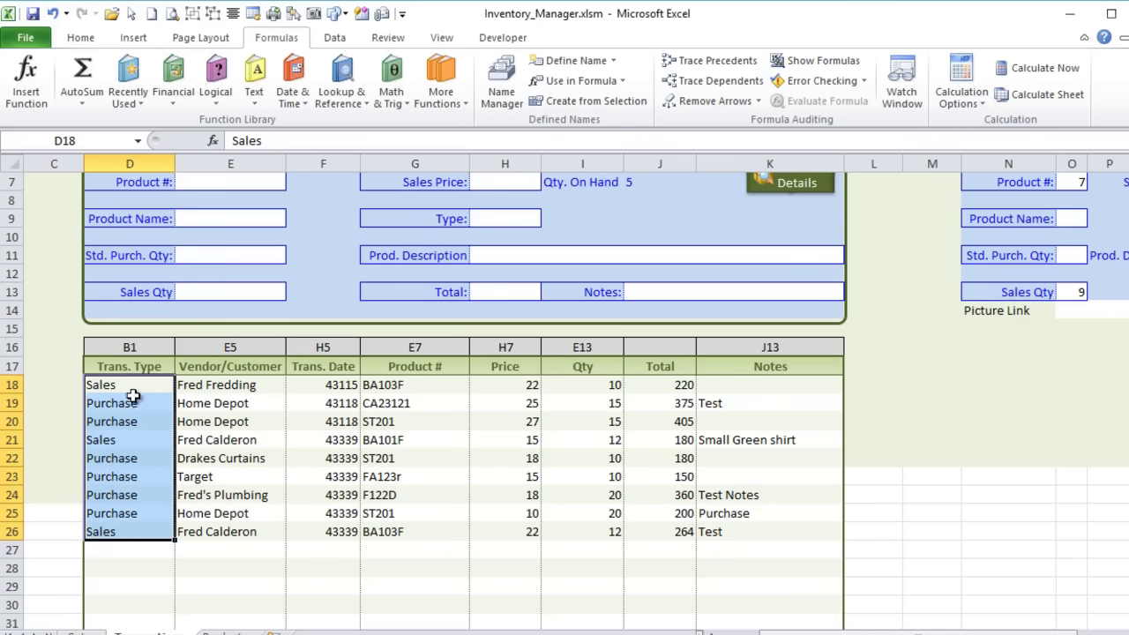
left_click_drag(128, 385, 126, 514)
left_click_drag(494, 388, 599, 429)
left_click(582, 403)
On the transactions sheet, start a new workbook-scope name, Trans_Type, for the transaction types in D18:D26.
left_click_drag(141, 385, 135, 532)
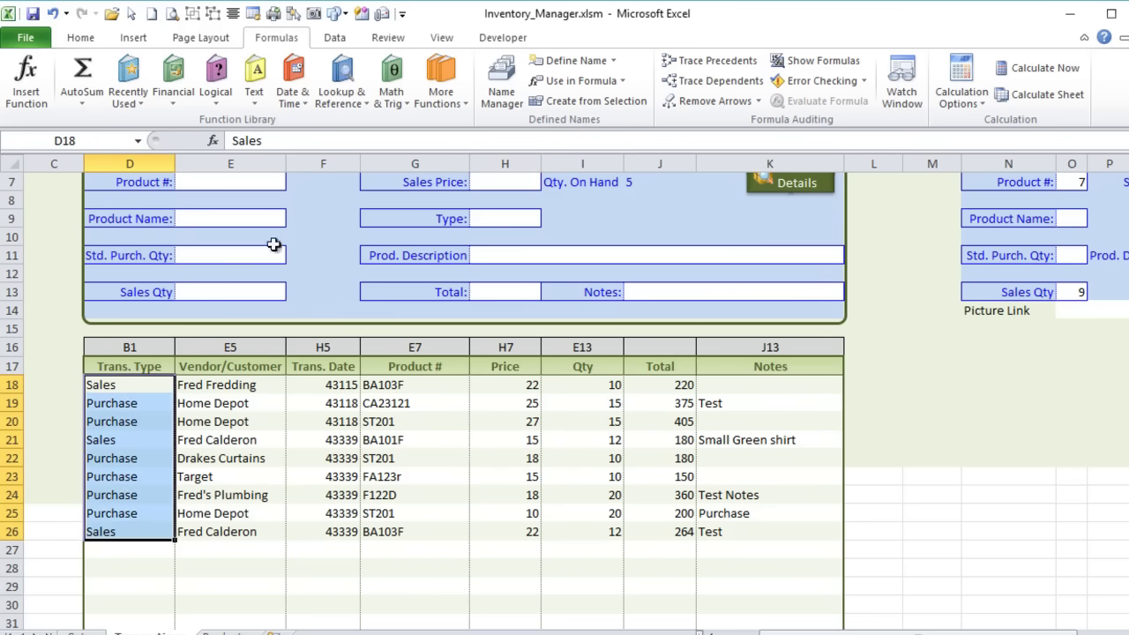
left_click(497, 102)
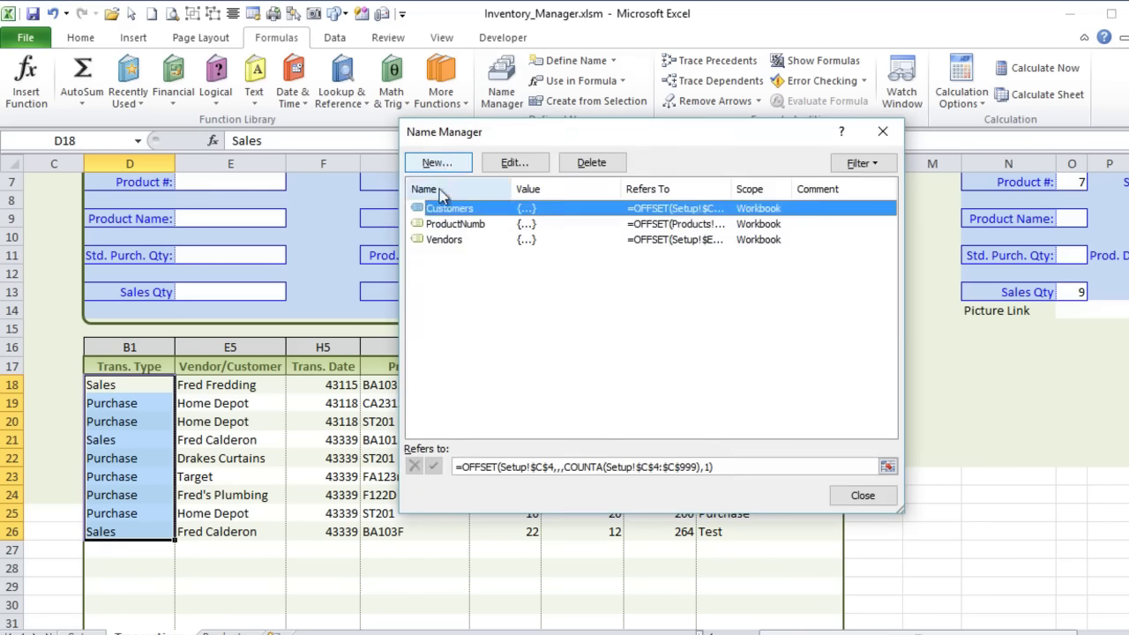
left_click(438, 163)
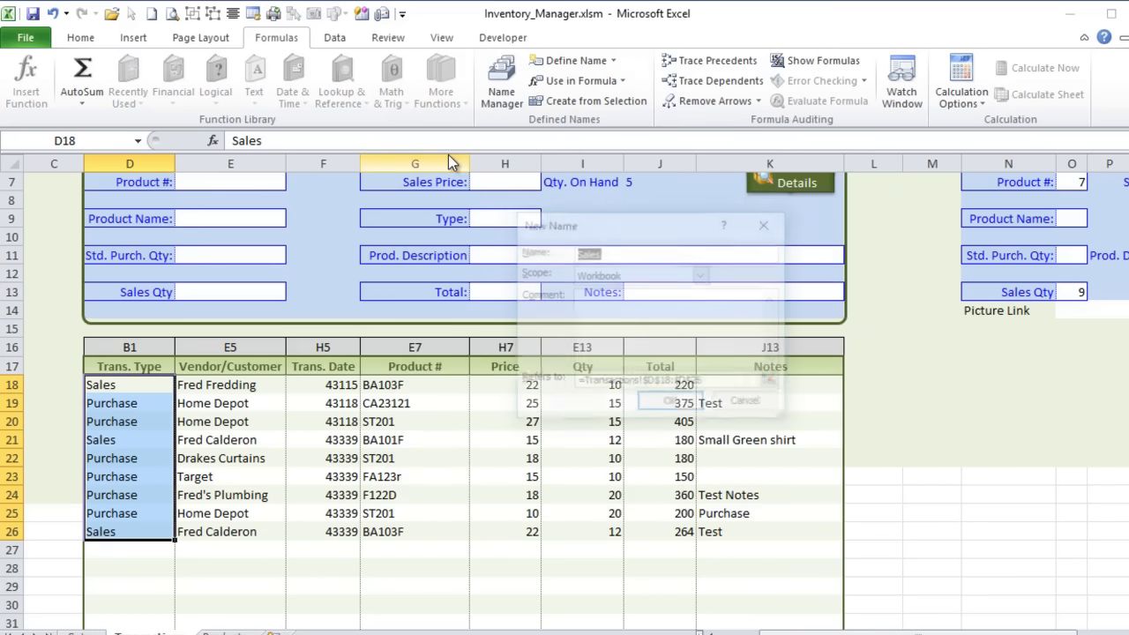
type("Trans_")
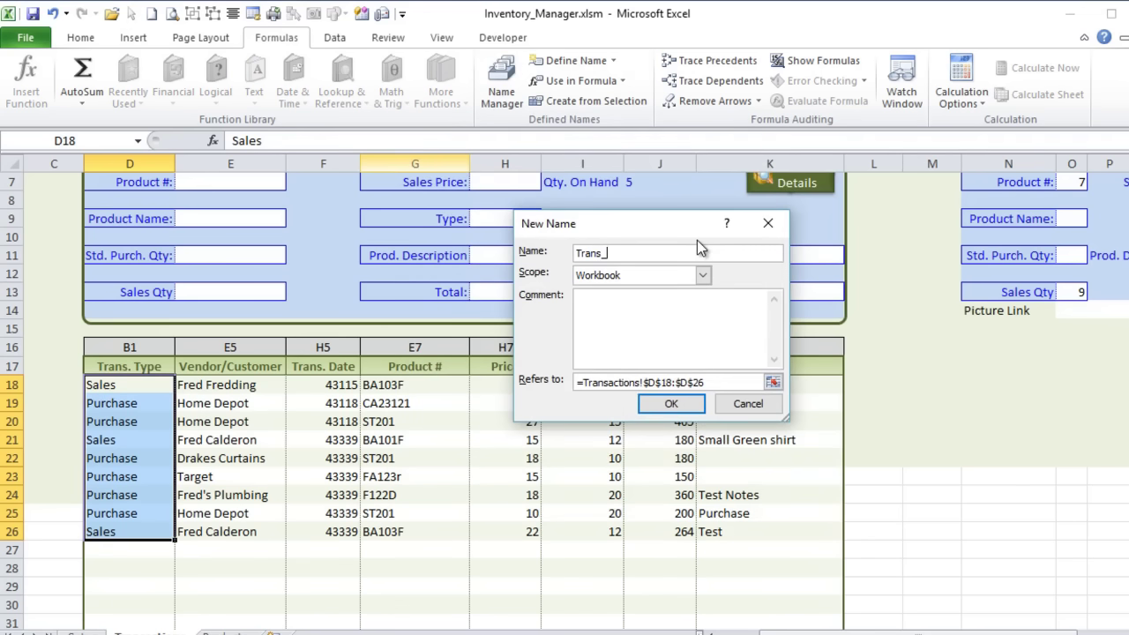
type("Type")
key("Tab")
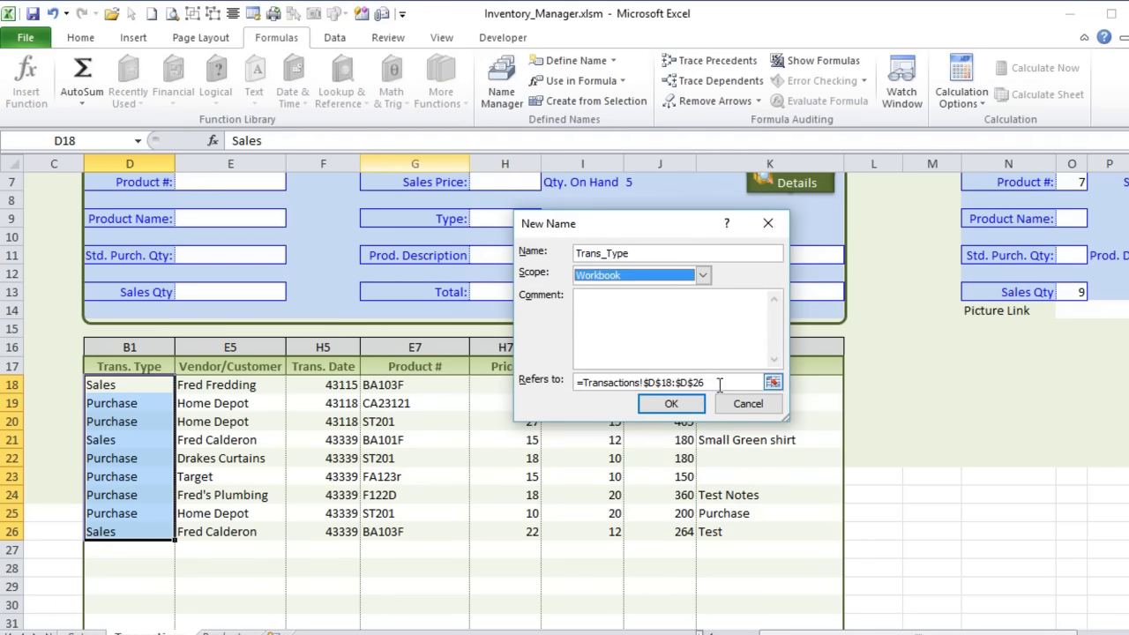
Rewrite the Trans_Type reference as an OFFSET starting at the single cell Transactions!$D$18, keeping a copy of the original range.
left_click(655, 376)
key("ctrl+c")
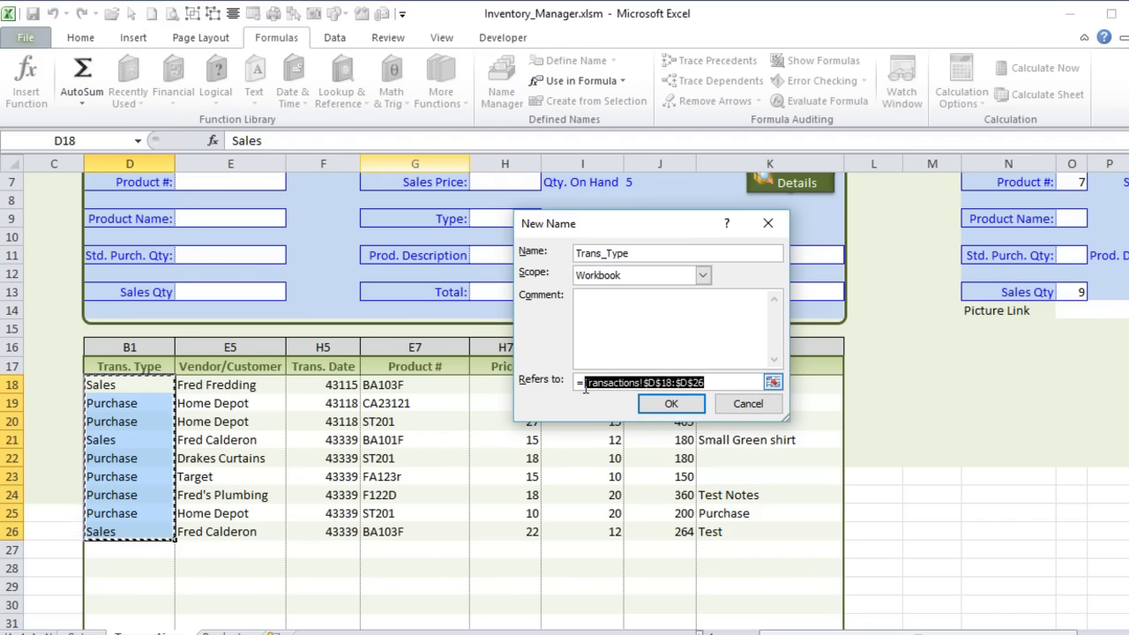
left_click(589, 385)
type("counta")
key("BackSpace")
key("BackSpace")
key("BackSpace")
key("BackSpace")
key("BackSpace")
key("BackSpace")
type("offset(")
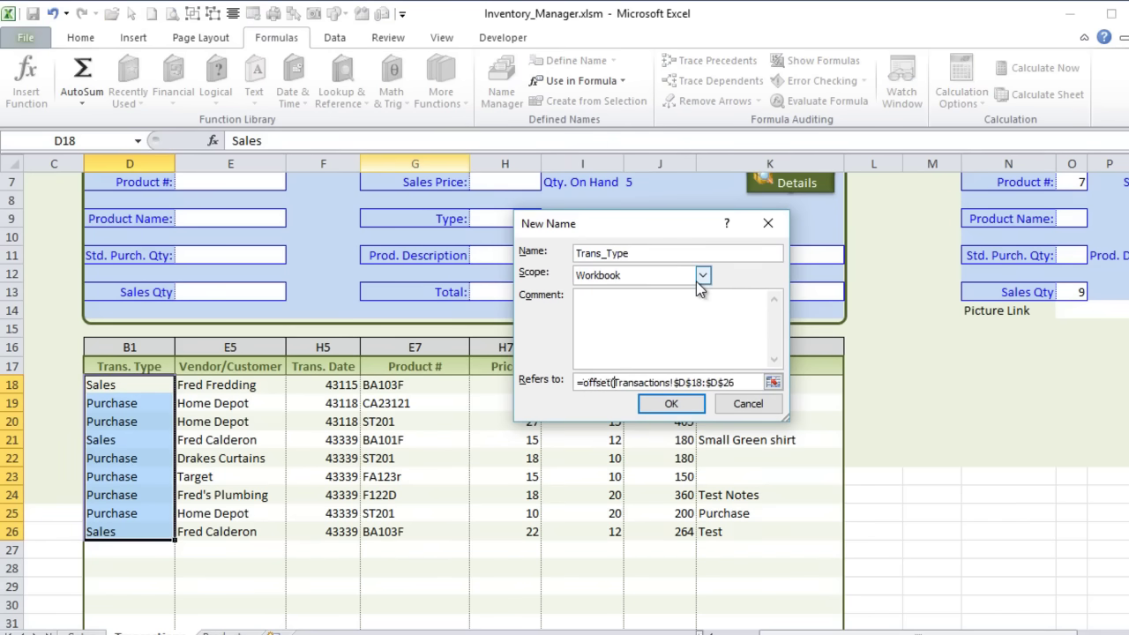
left_click_drag(735, 383, 698, 383)
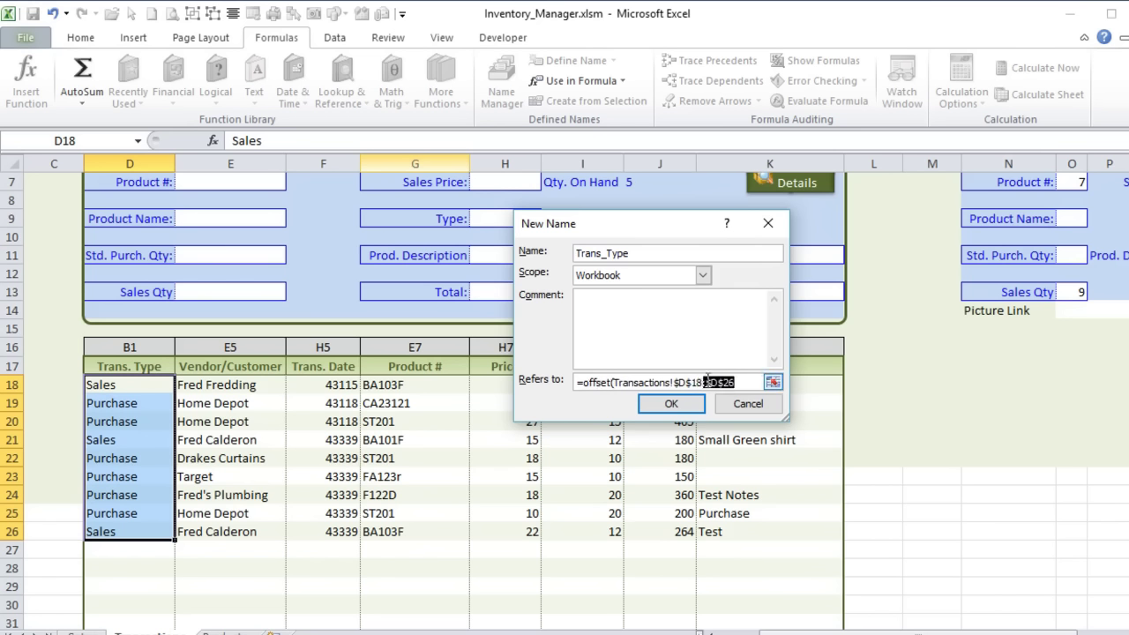
Complete the OFFSET with empty offsets, COUNTA(Transactions!$D$18:$D$9999) as height and 1 as width, copy the whole formula and save Trans_Type.
type(",,counta(")
key("ctrl+v")
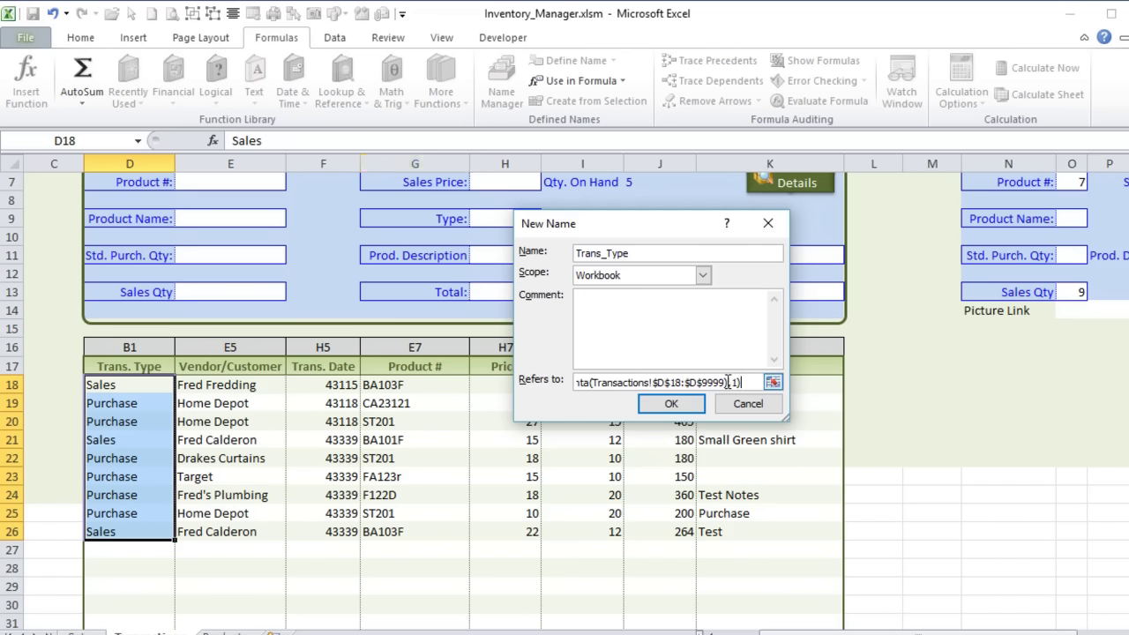
left_click_drag(722, 382, 596, 379)
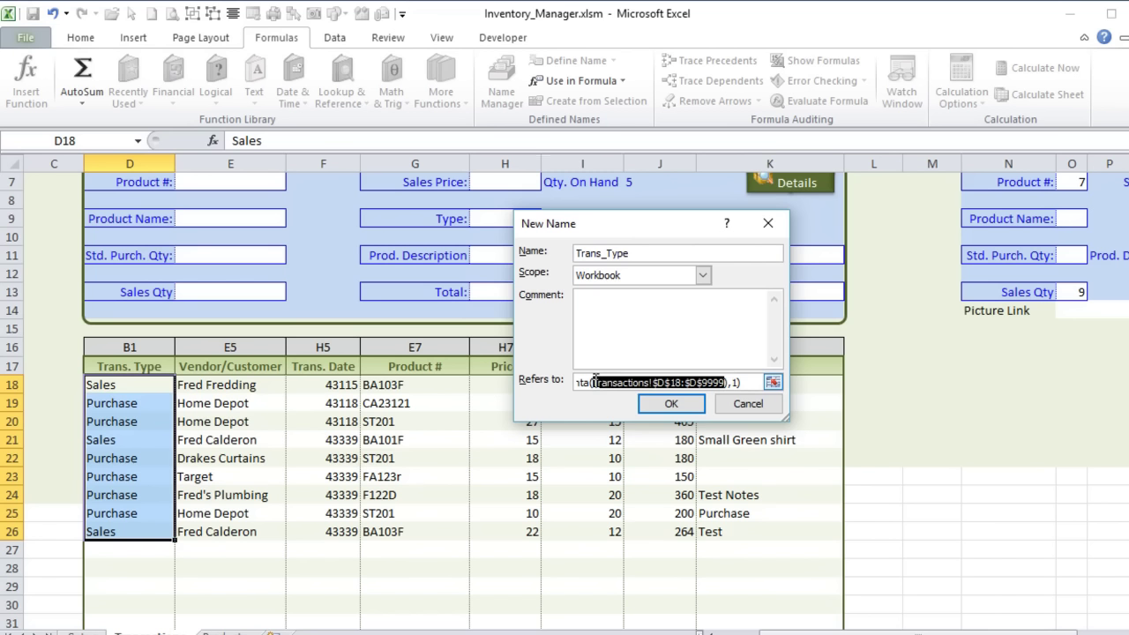
key("ctrl+a")
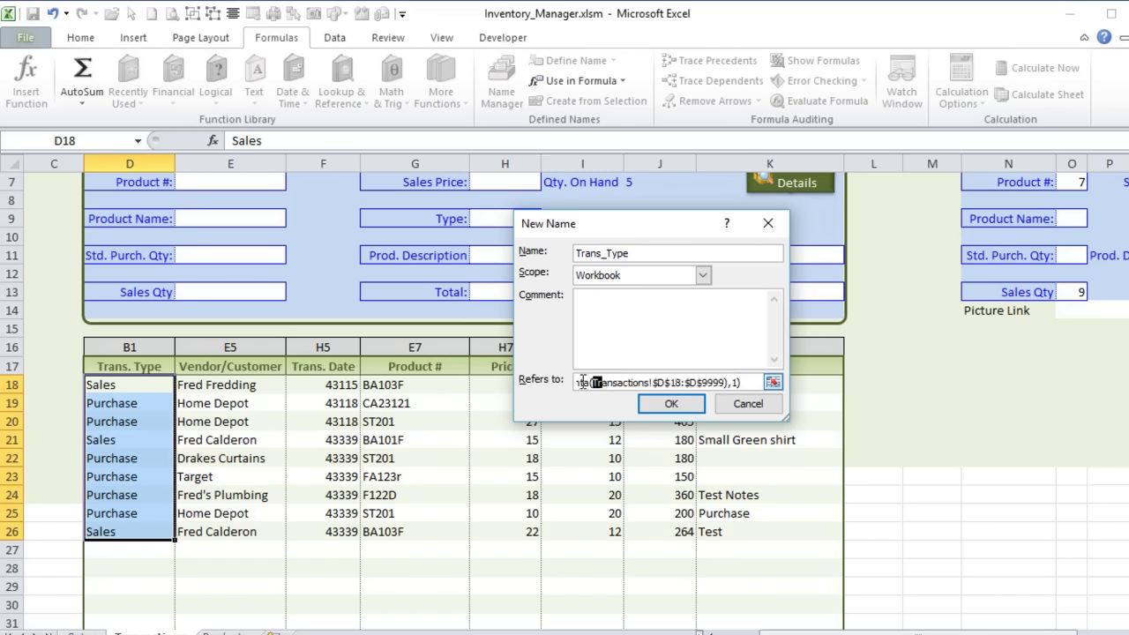
left_click_drag(703, 382, 679, 382)
left_click(720, 382)
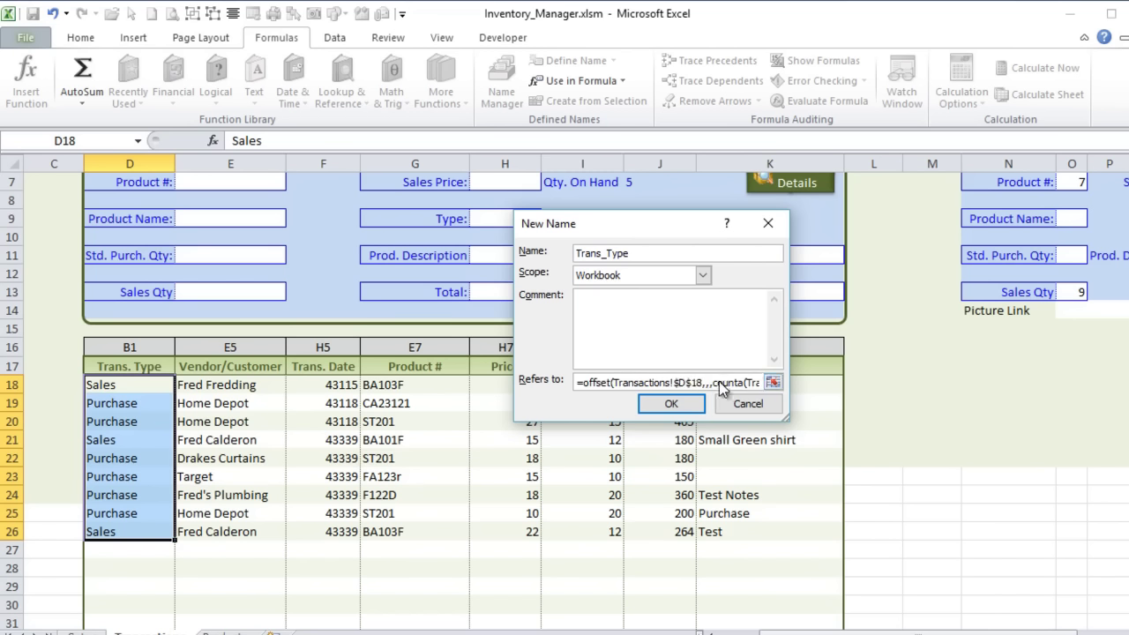
key("ctrl+a")
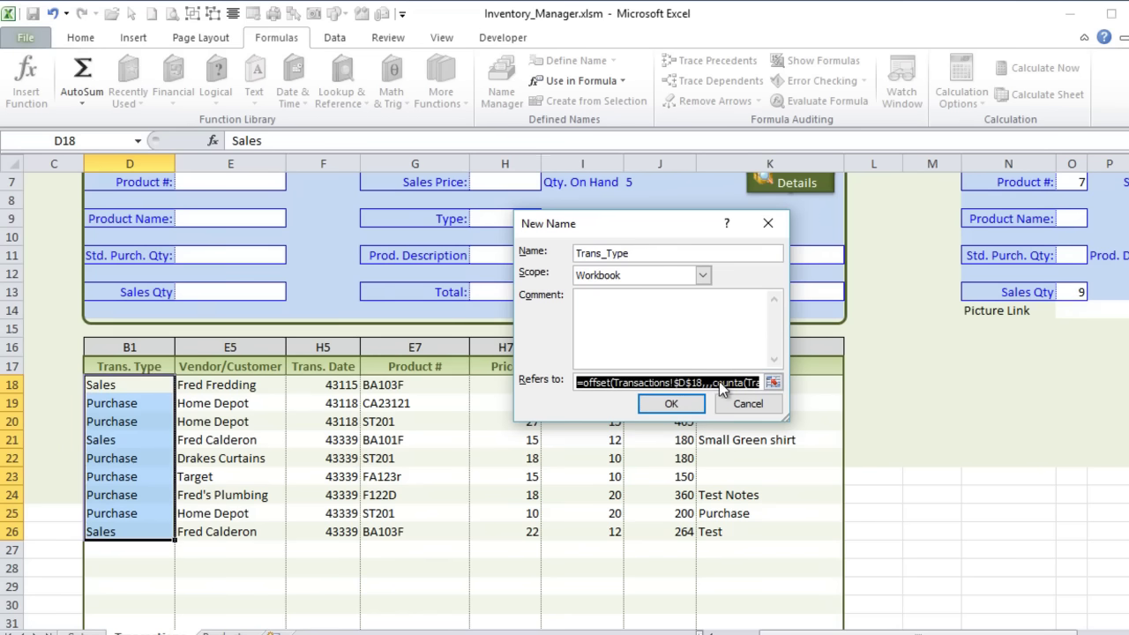
left_click(692, 410)
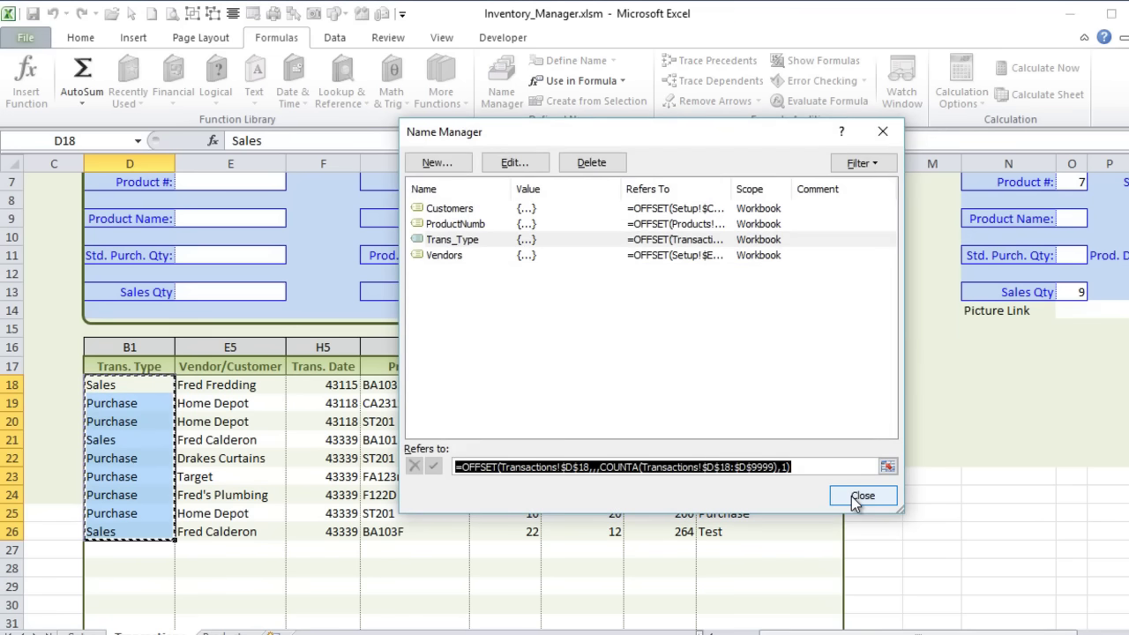
Start a new workbook-scope name, Tran_Qty, and replace its reference with the copied Trans_Type OFFSET formula.
left_click(434, 163)
mouse_move(660, 230)
left_mouse_down()
mouse_move(866, 293)
mouse_move(651, 214)
left_mouse_up()
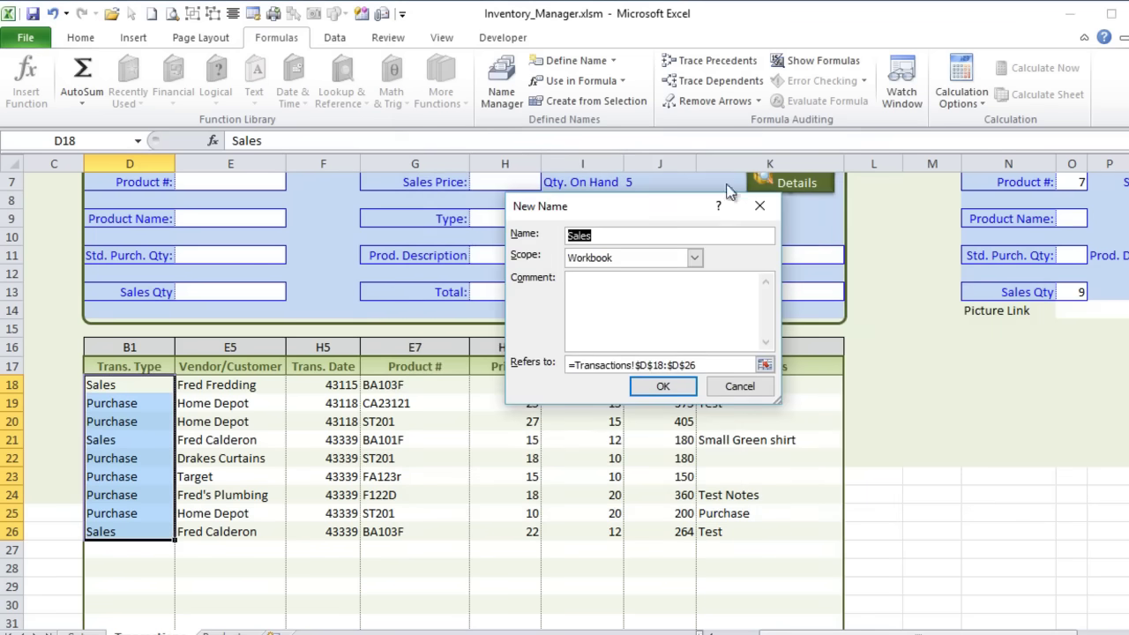
type("Tran_")
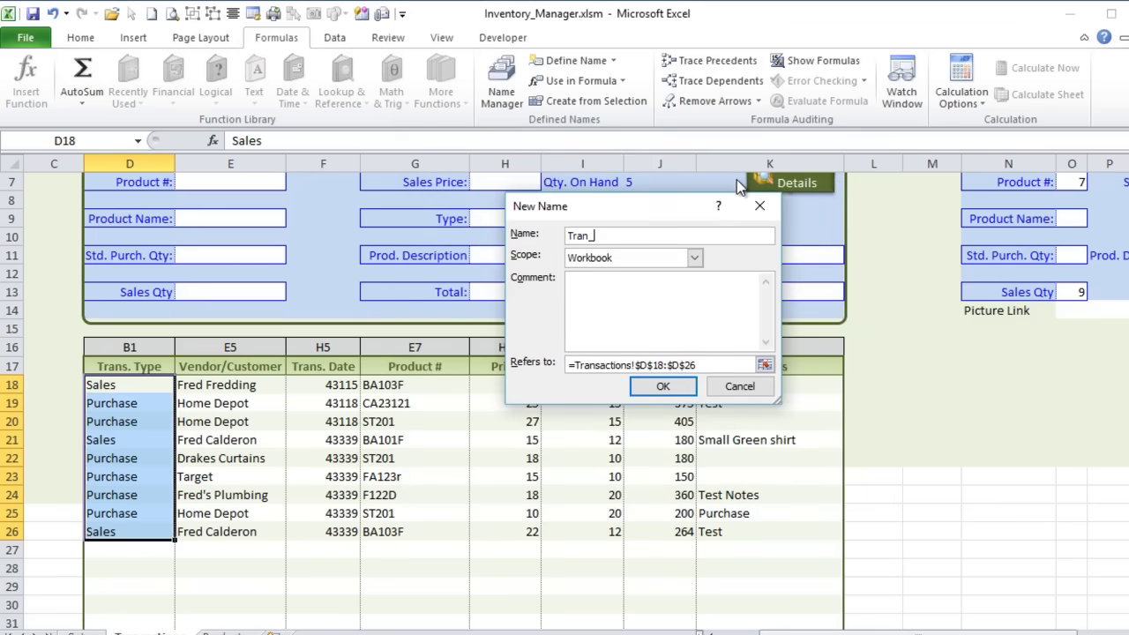
type("Qty")
key("Tab")
key("Tab")
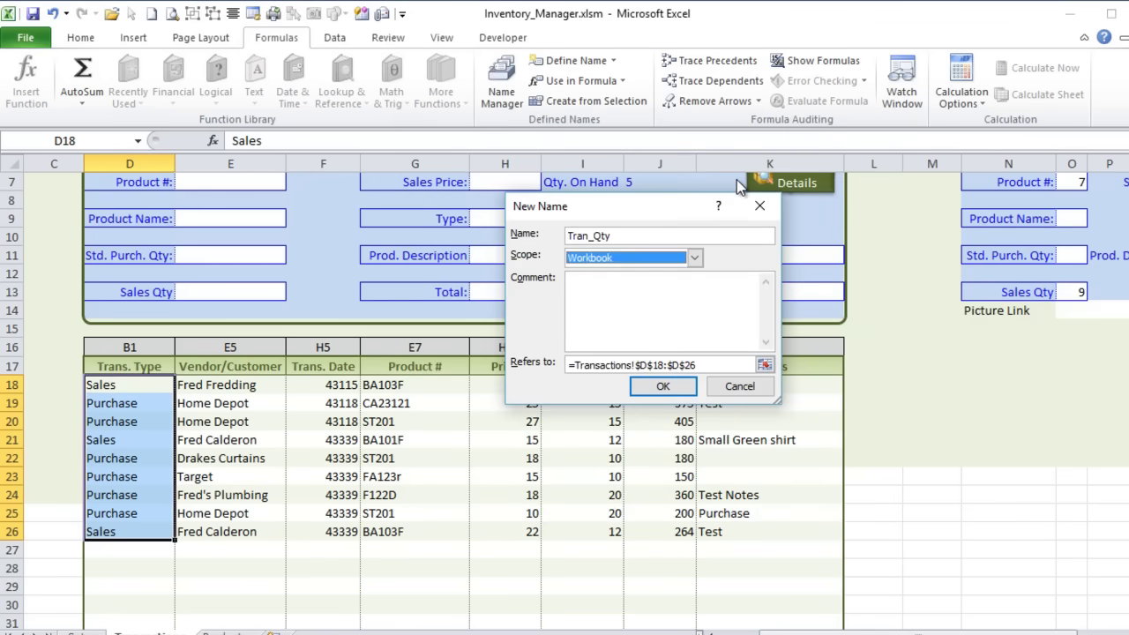
key("Tab")
type("=OFFSET(Transactions!$D$18,0,0,COUNTA(Transactions!$D$18:$D$9999),1)")
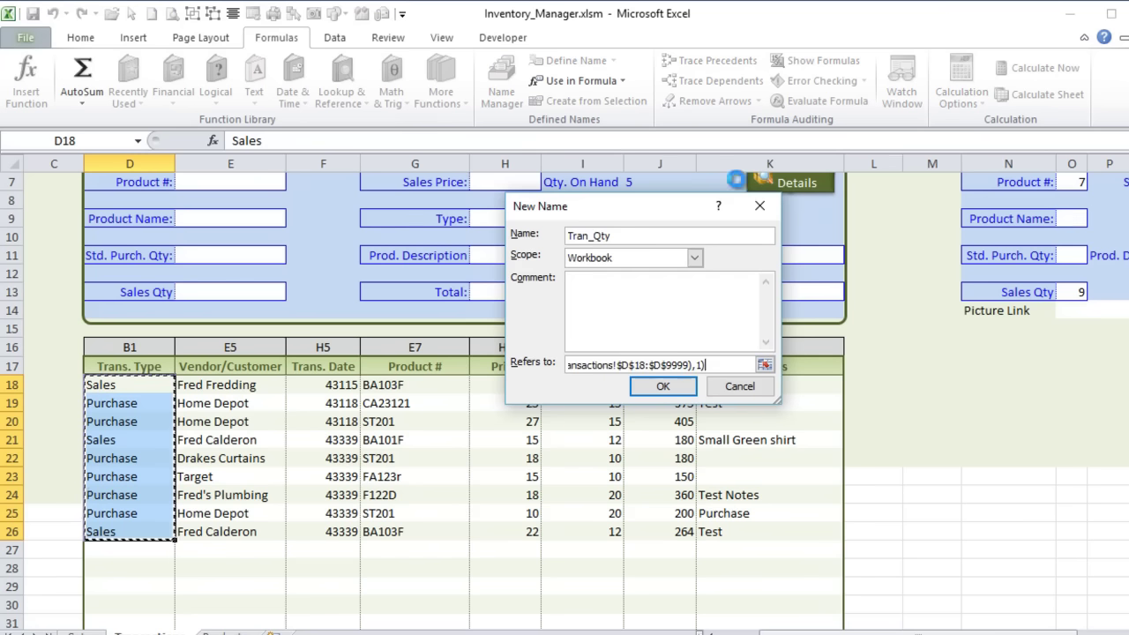
Change the OFFSET starting cell of Tran_Qty to Transactions!$I$18, keeping the COUNTA on column D, and save the name.
left_click_drag(610, 361, 500, 362)
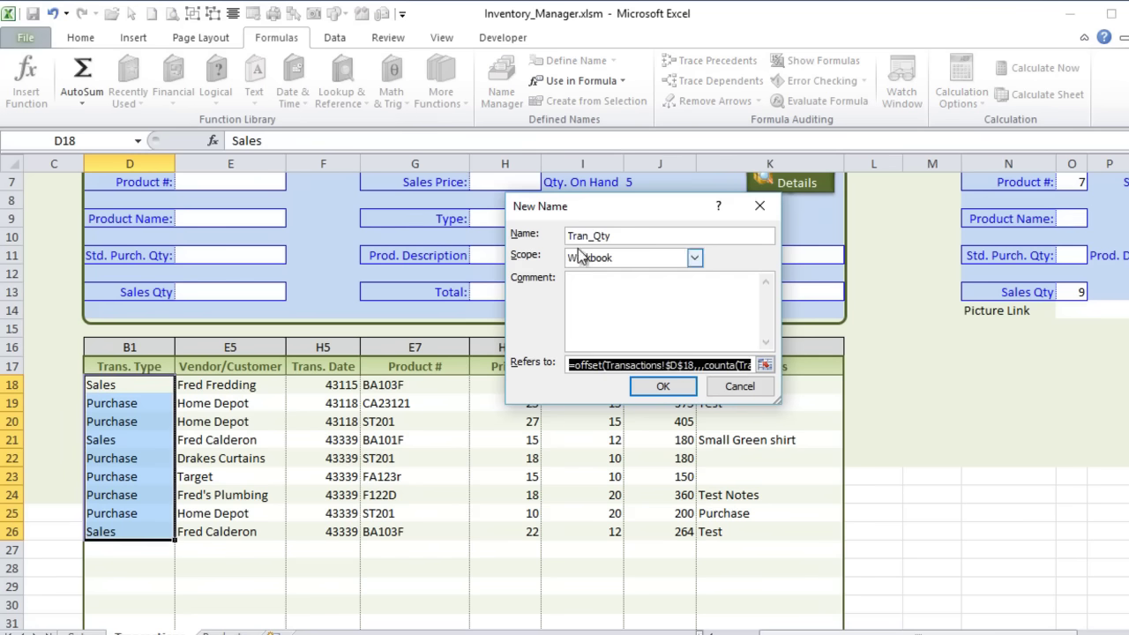
left_click_drag(619, 204, 717, 238)
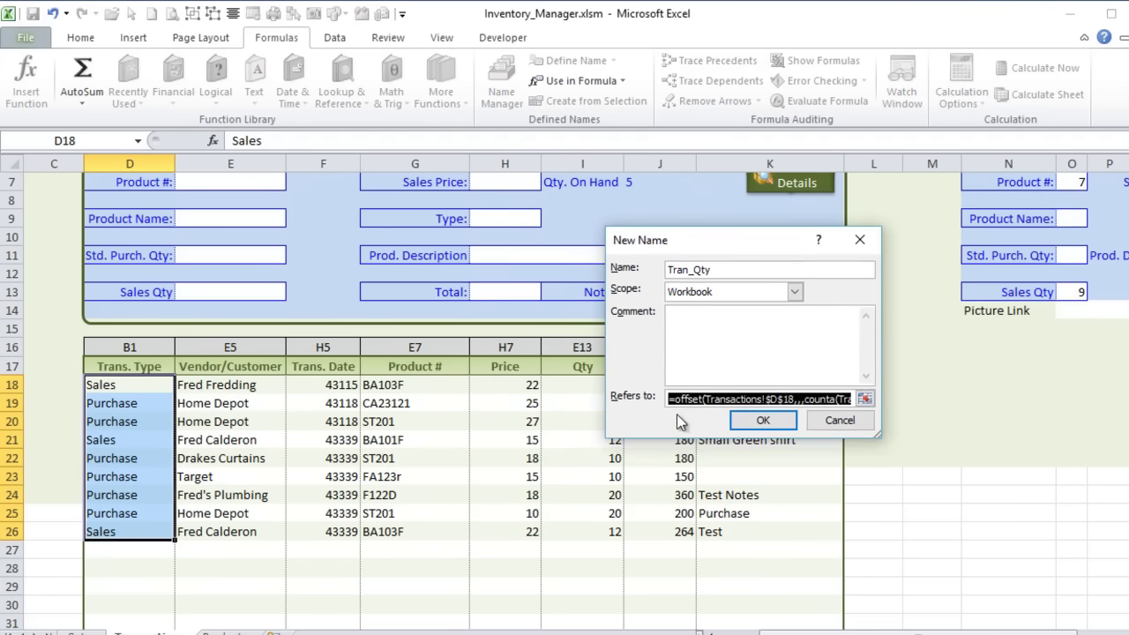
left_click(774, 398)
key("BackSpace")
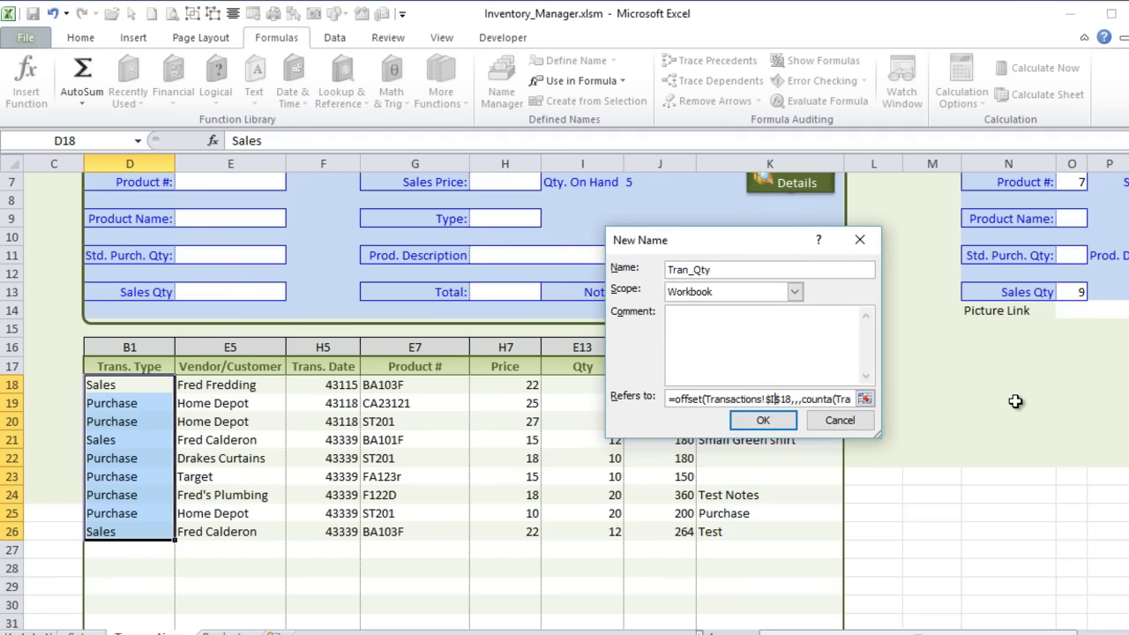
left_click(764, 420)
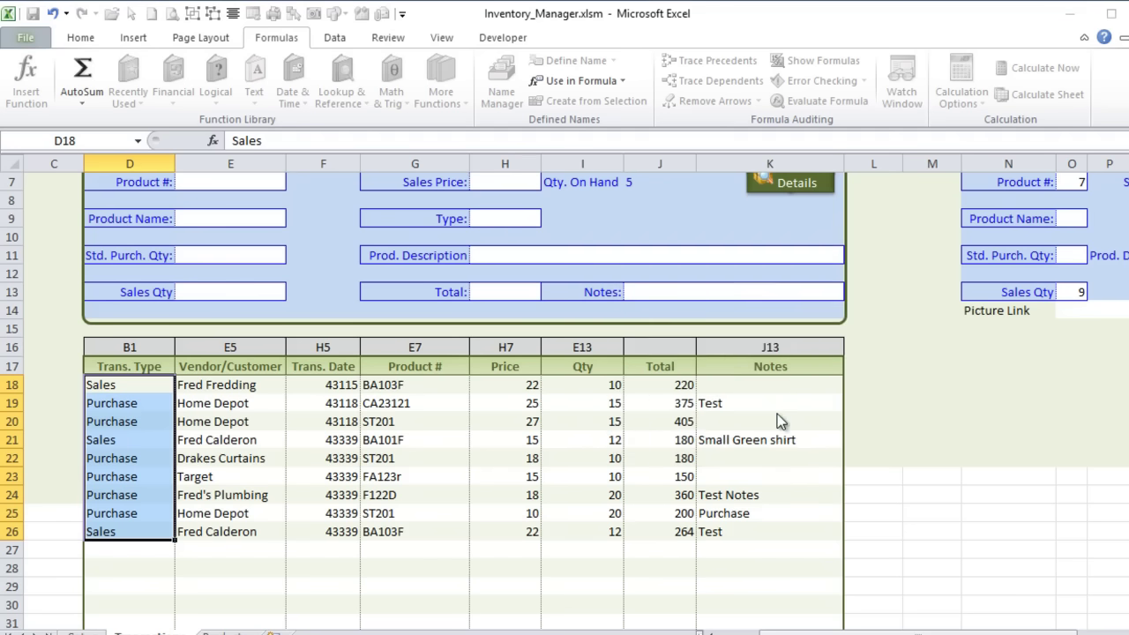
Start a new workbook-scope name, Trans_ProdNum, and replace its reference with the copied OFFSET formula.
mouse_move(786, 169)
left_mouse_down()
mouse_move(673, 148)
mouse_move(213, 140)
mouse_move(256, 154)
mouse_move(205, 168)
mouse_move(791, 161)
left_mouse_up()
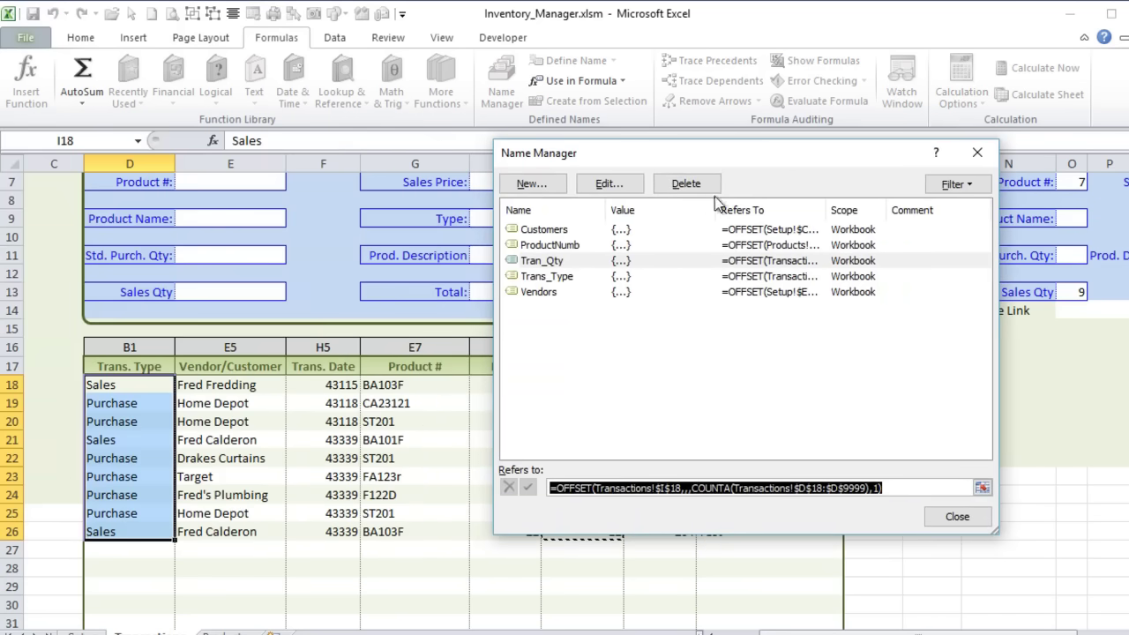
left_click(528, 185)
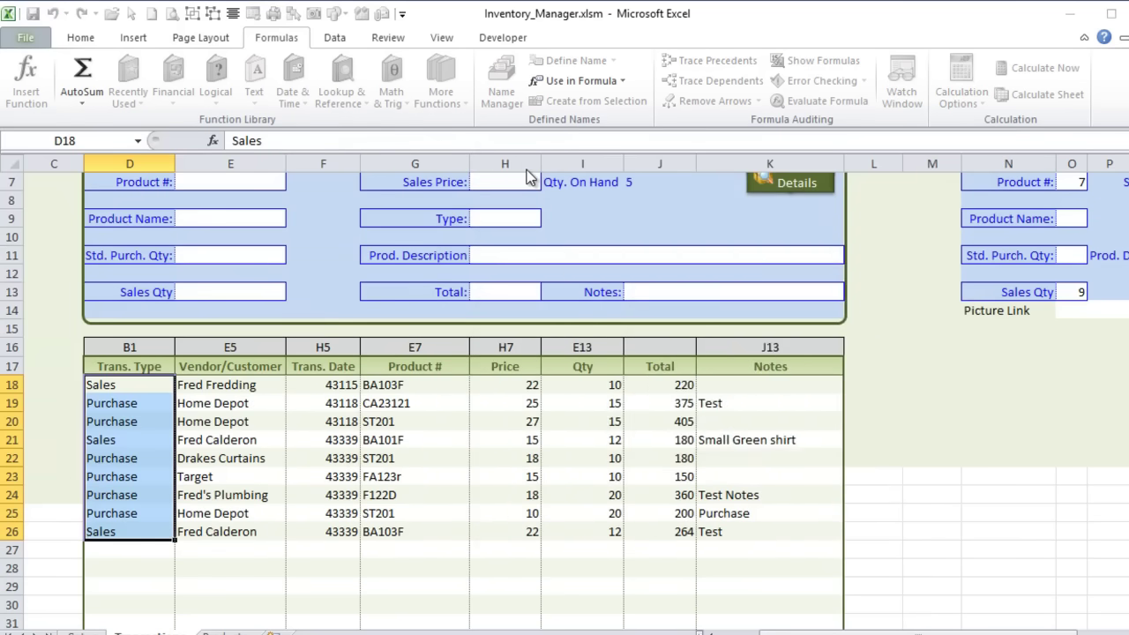
type("Trans_ProdNum")
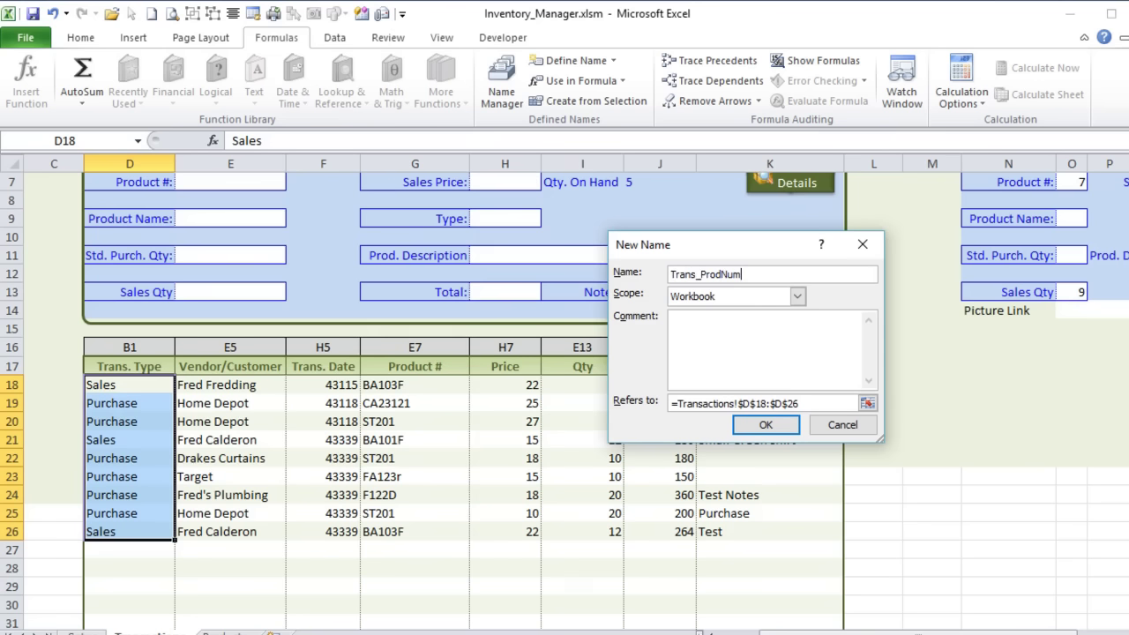
key("Tab")
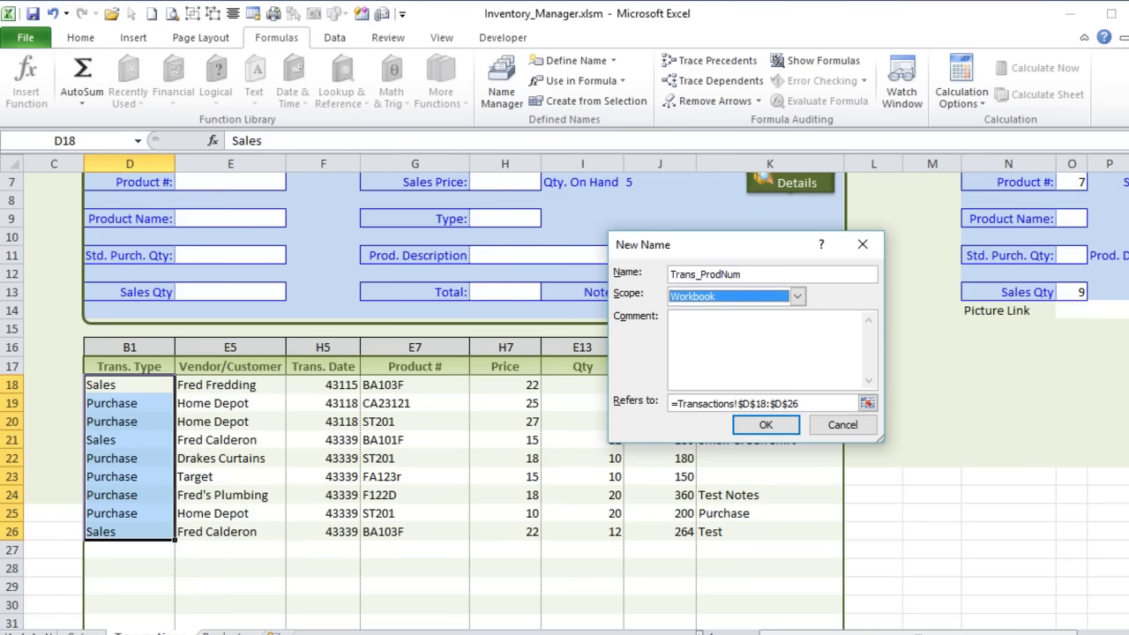
key("Tab")
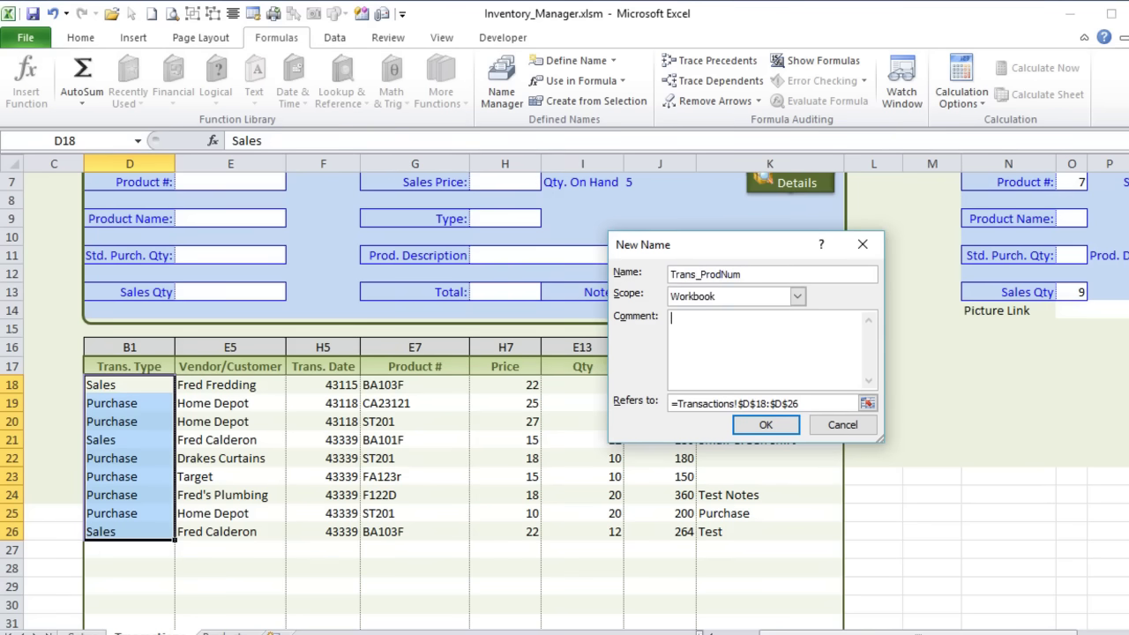
key("Tab")
key("ctrl+v")
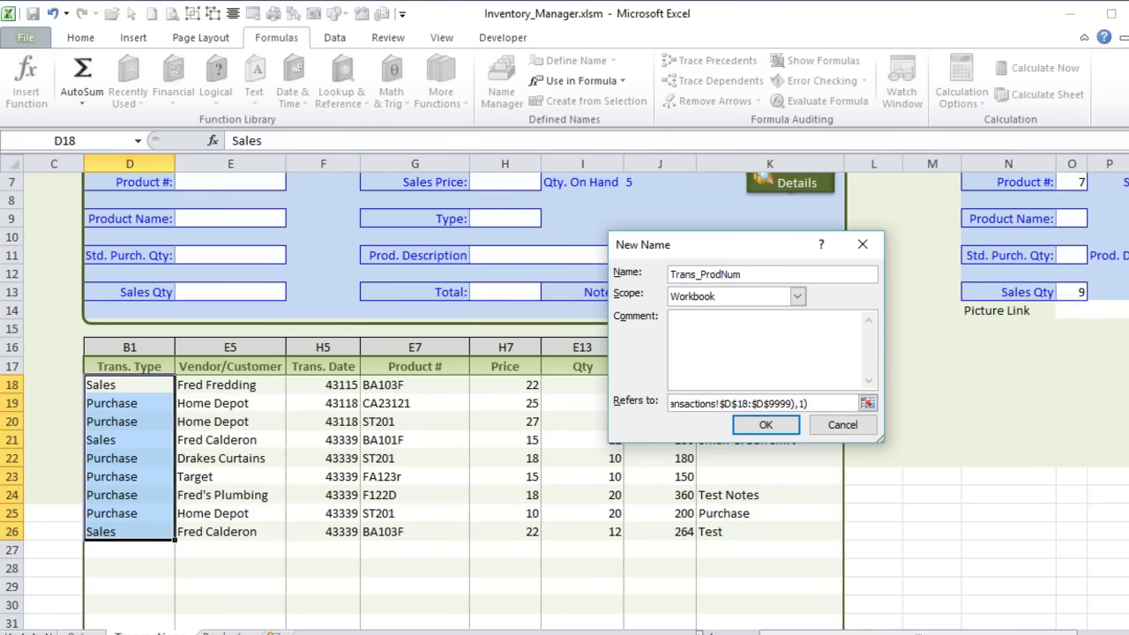
left_click_drag(838, 404, 638, 393)
key("Delete")
key("ctrl+v")
Change the OFFSET starting cell of Trans_ProdNum to Transactions!$G$18, save the name and close the names list.
left_click(782, 404)
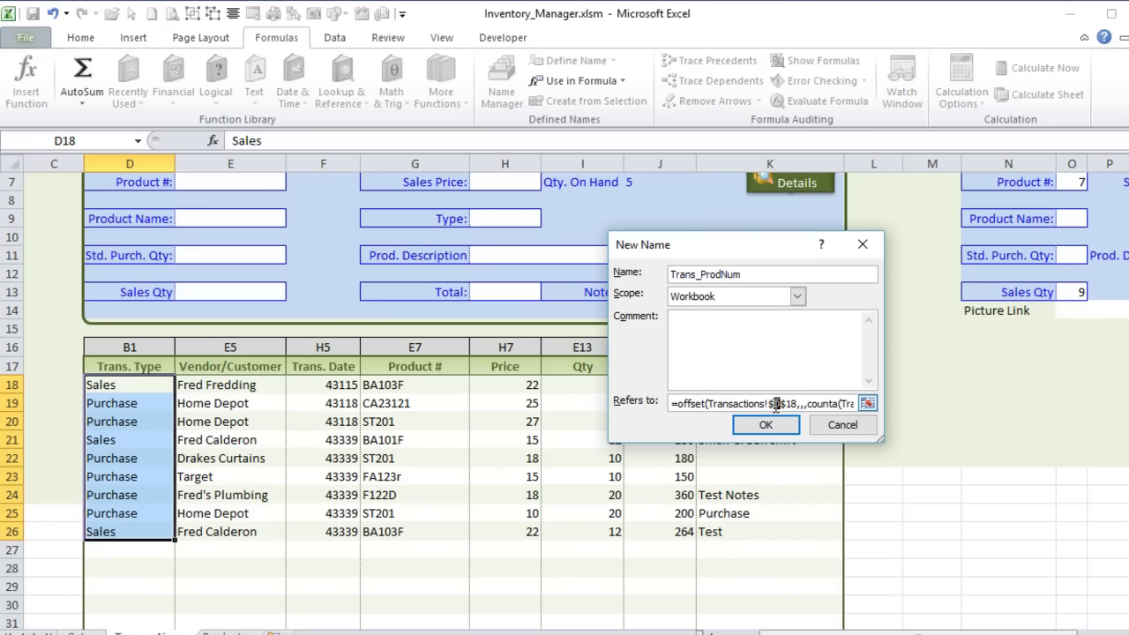
key("BackSpace")
type("G")
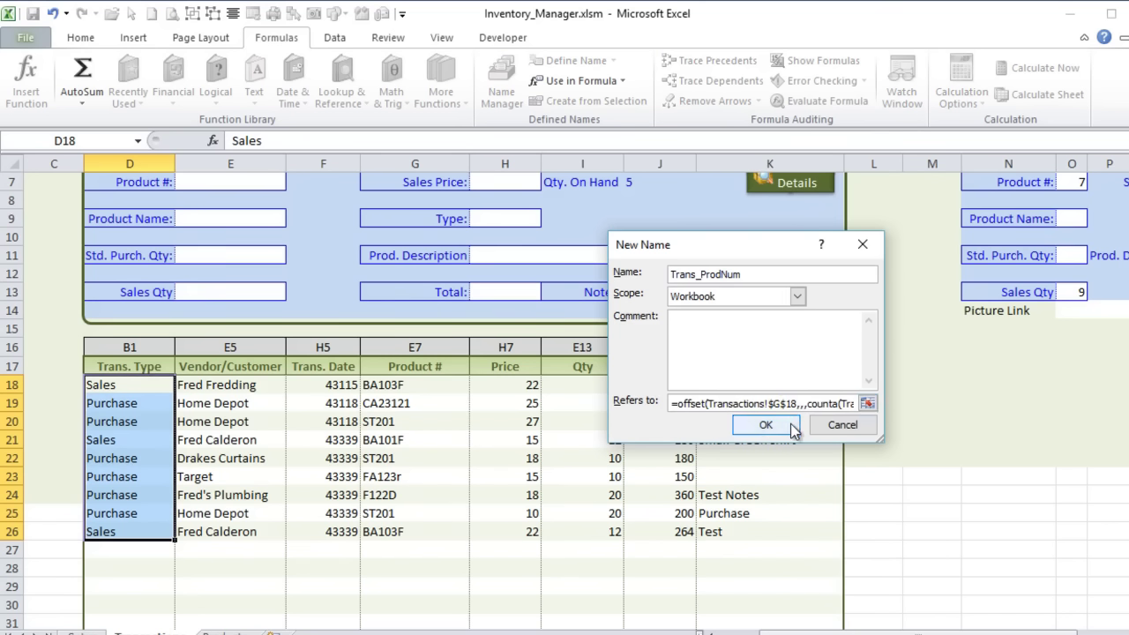
left_click(793, 424)
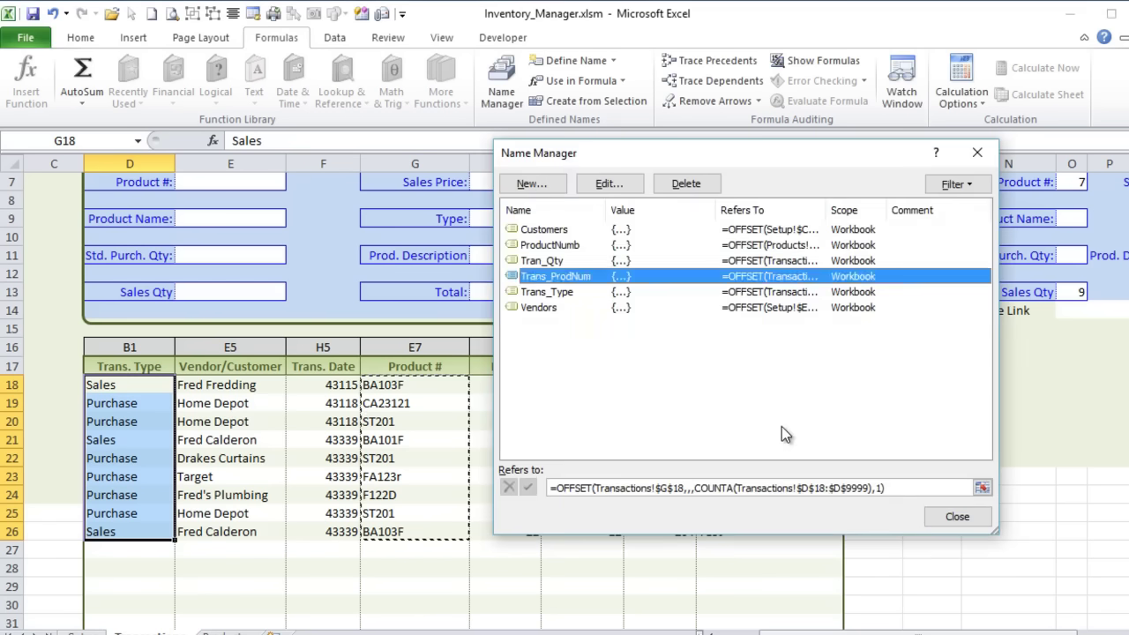
left_click(970, 521)
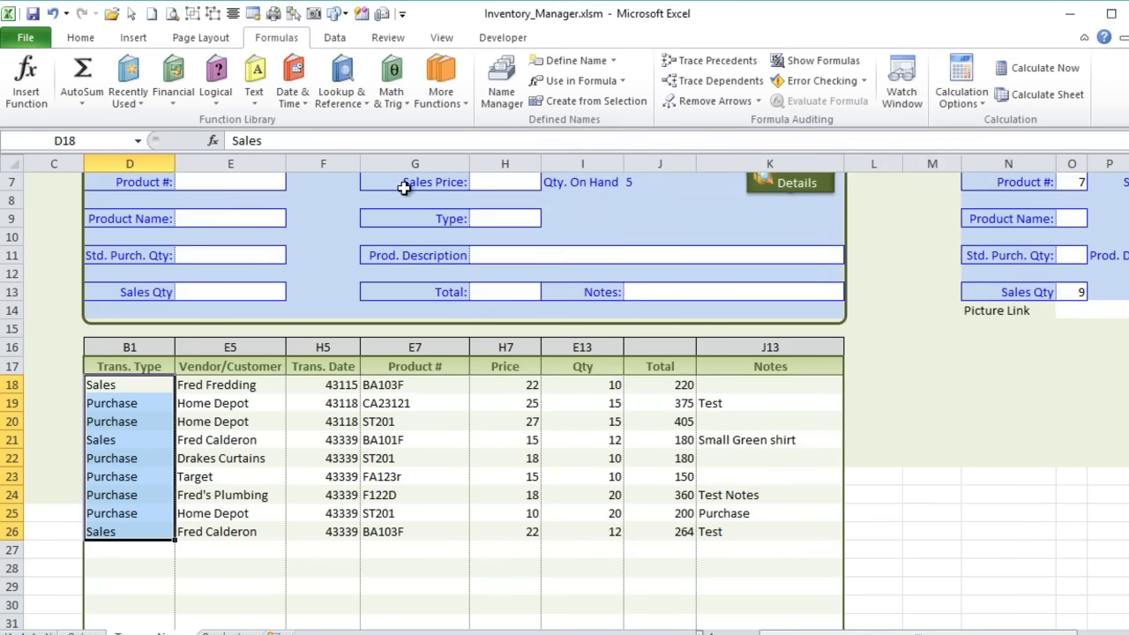
Reopen the names list and review the formulas behind the Customers, Vendors and ProductNumb names.
left_click(501, 84)
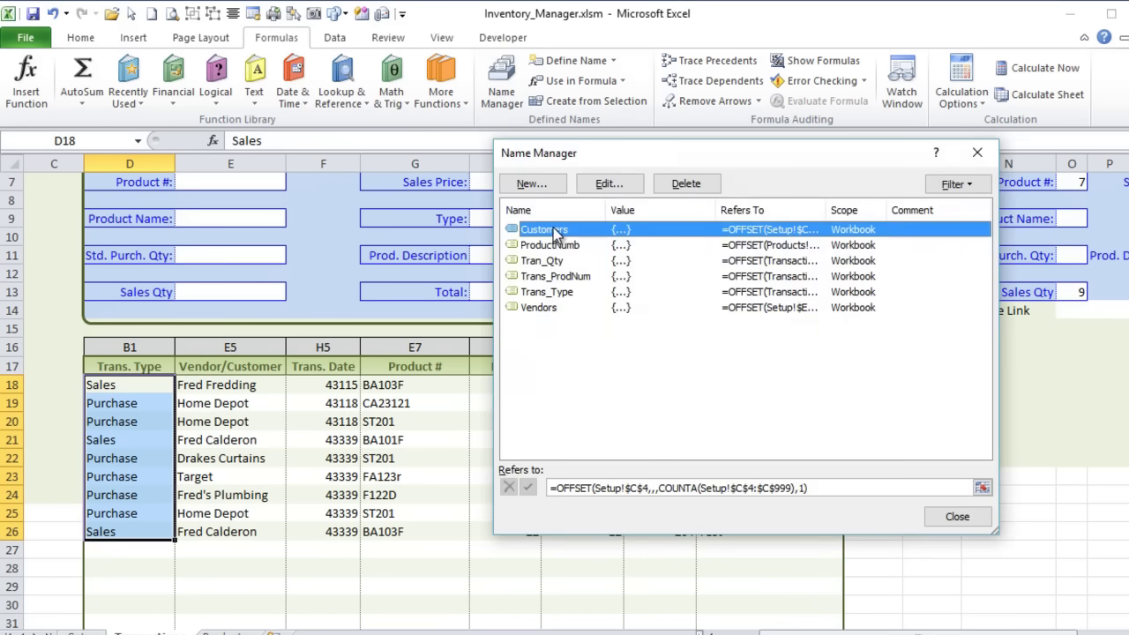
left_click(543, 308)
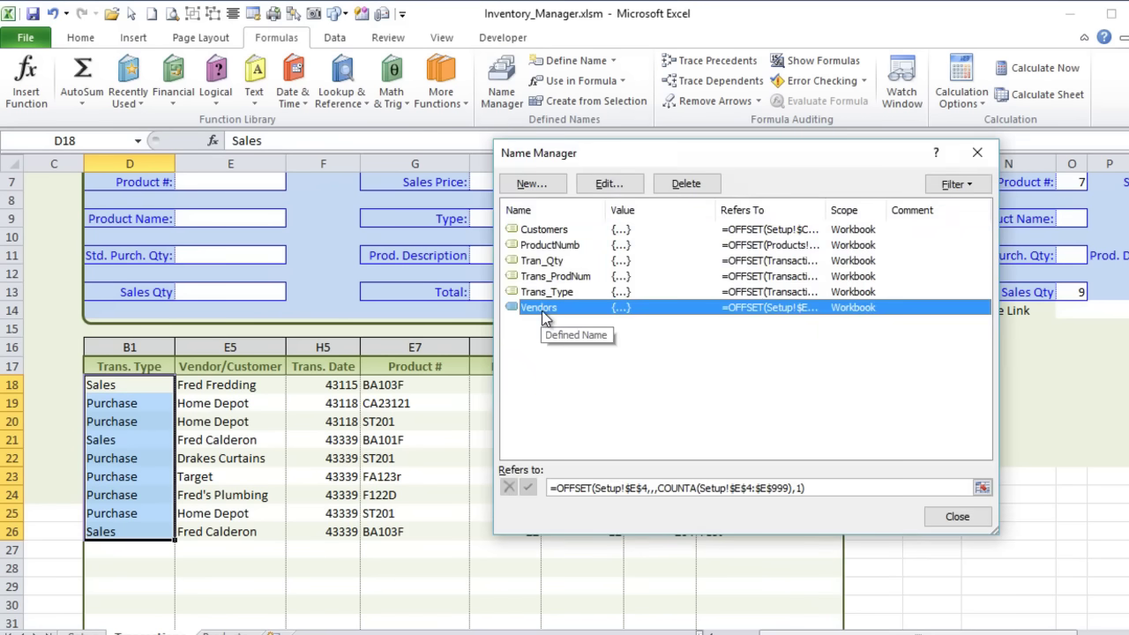
left_click(541, 247)
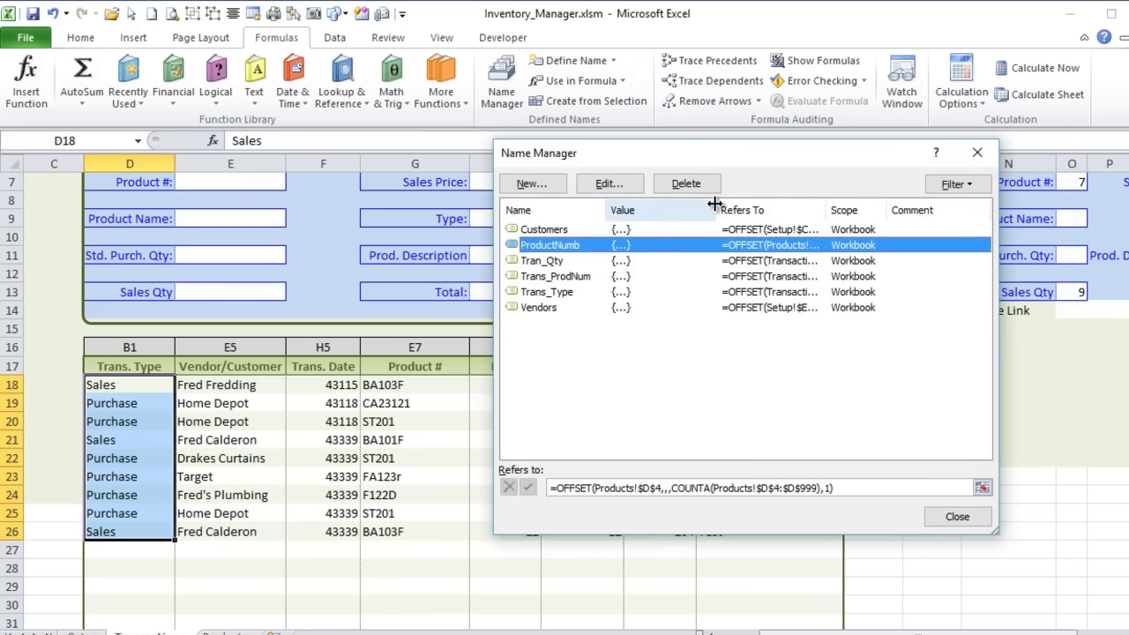
Widen the reference column in the names list, review the formulas behind Tran_Qty, Trans_ProdNum and Trans_Type, and close the list.
left_click_drag(716, 209, 659, 205)
left_click_drag(769, 209, 893, 208)
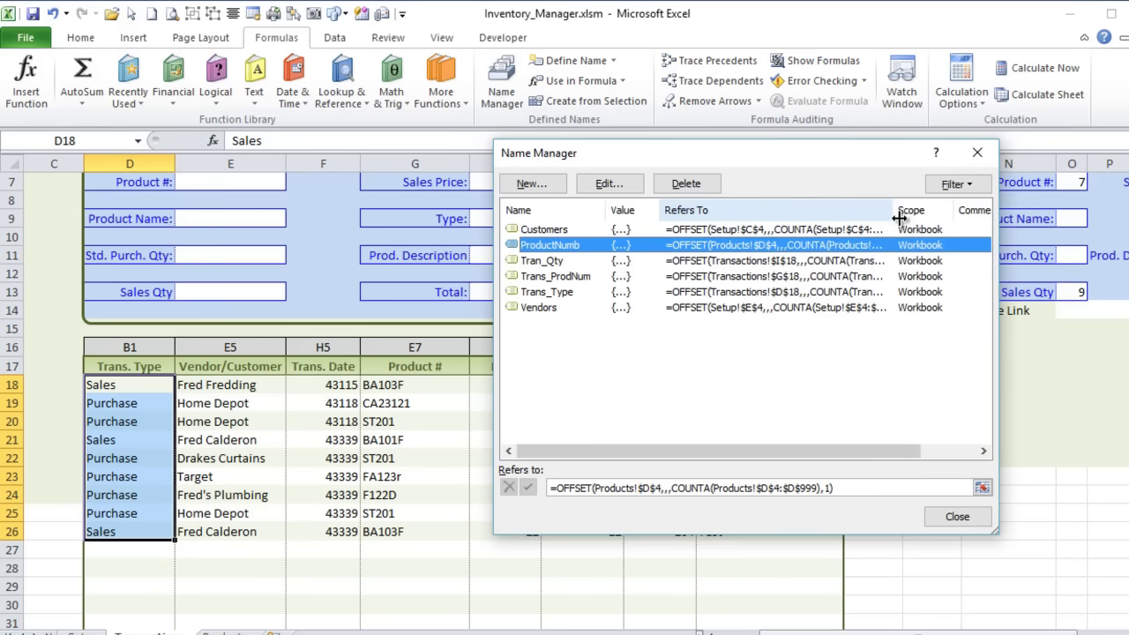
left_click(548, 262)
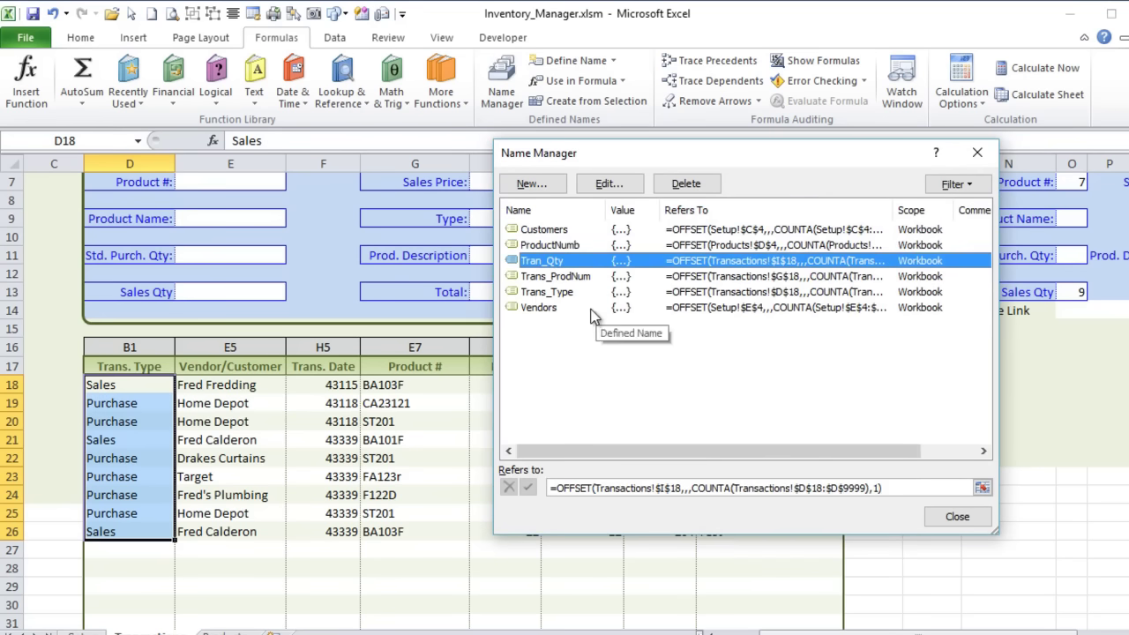
key("Down")
key("Down")
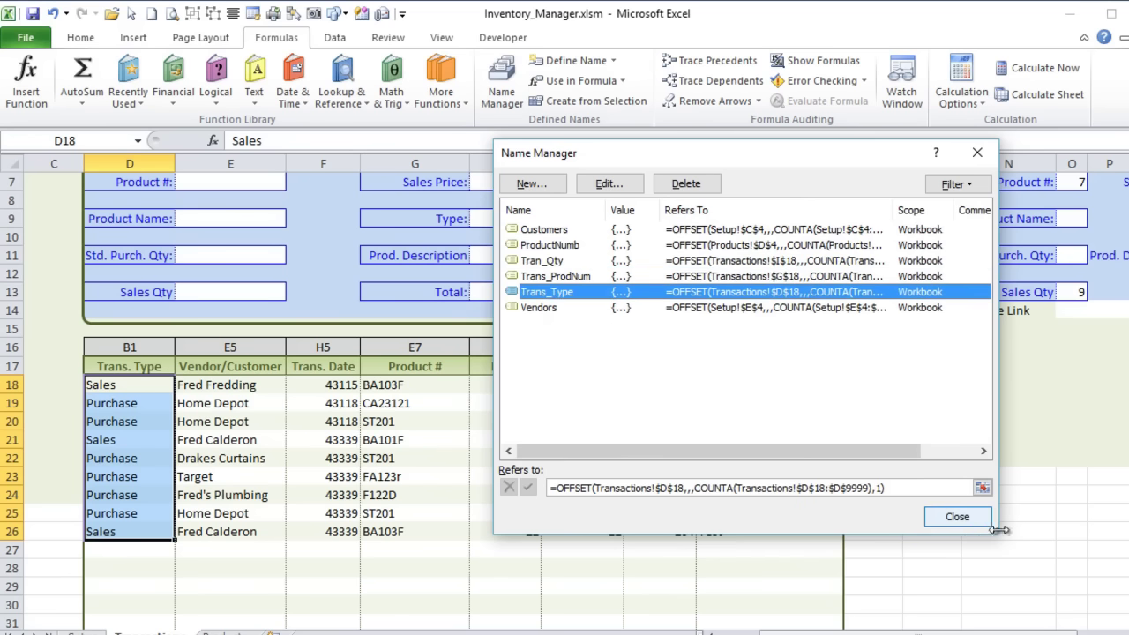
left_click(957, 517)
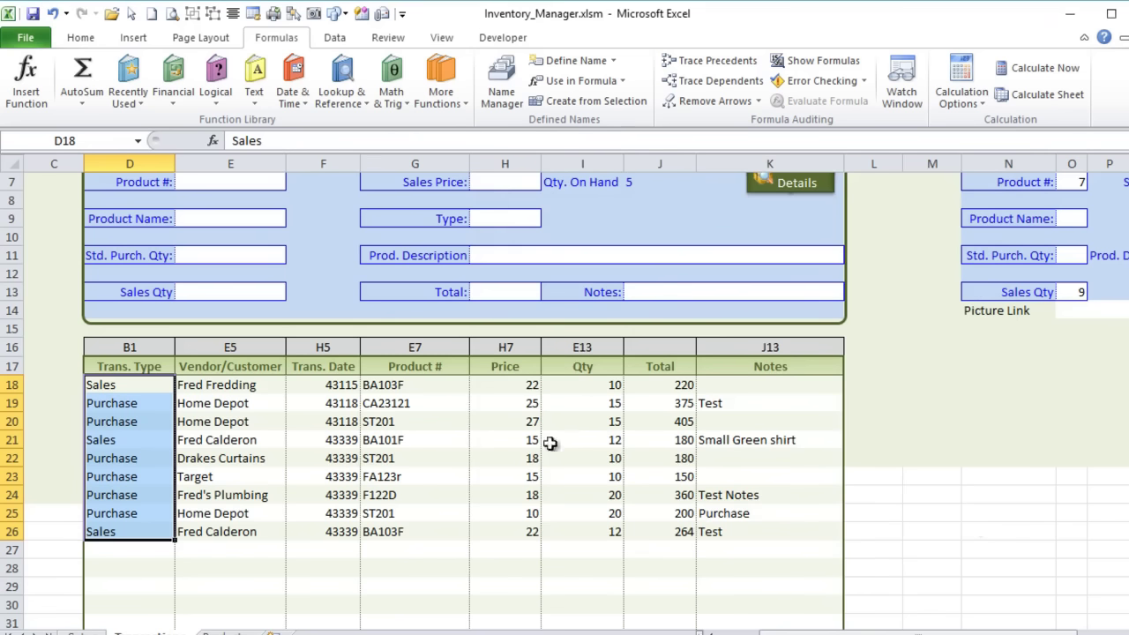
Save the workbook and look over the sales transaction form and the transaction table below it.
left_click(33, 13)
scroll(380, 458, "up", 2)
scroll(379, 458, "down", 4)
scroll(384, 455, "up", 4)
scroll(385, 455, "down", 1)
scroll(385, 456, "up", 1)
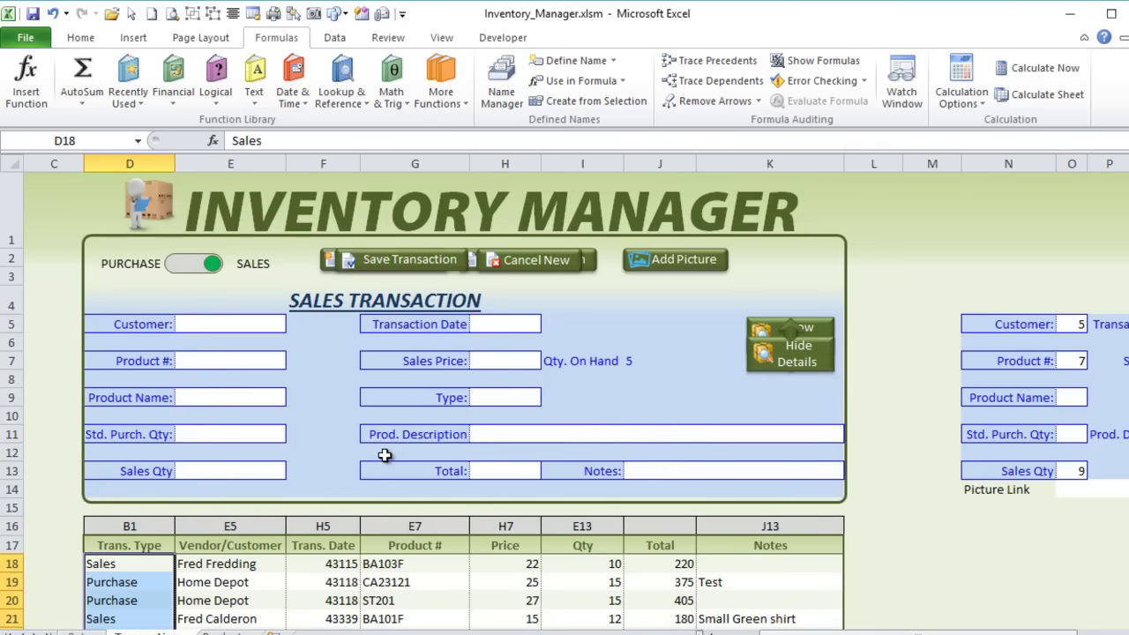
scroll(385, 455, "down", 2)
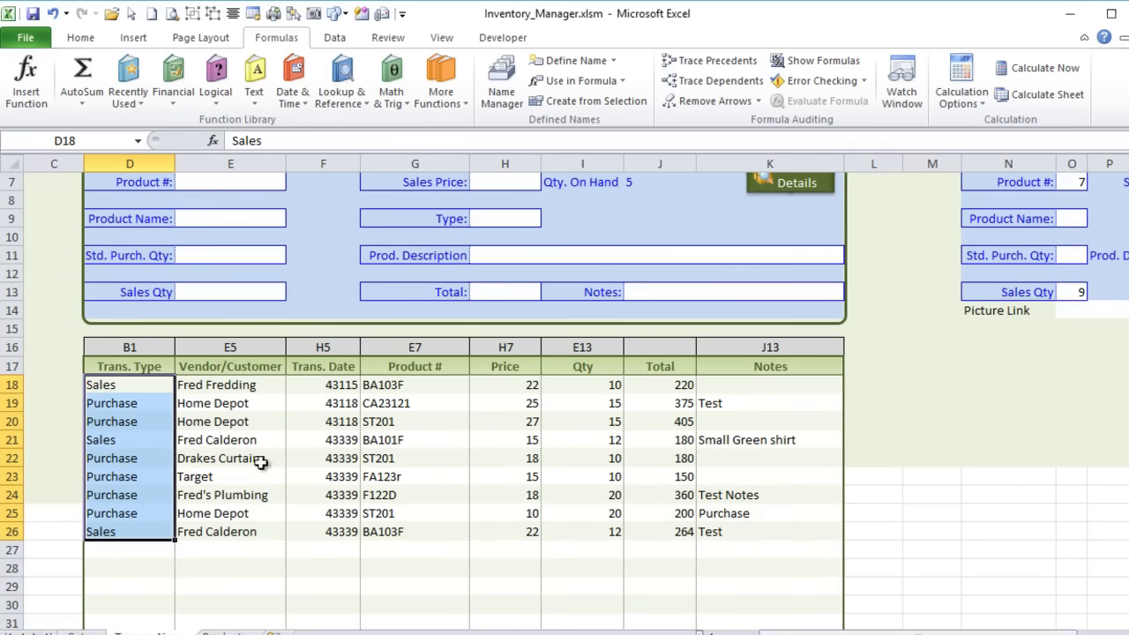
left_click(205, 452)
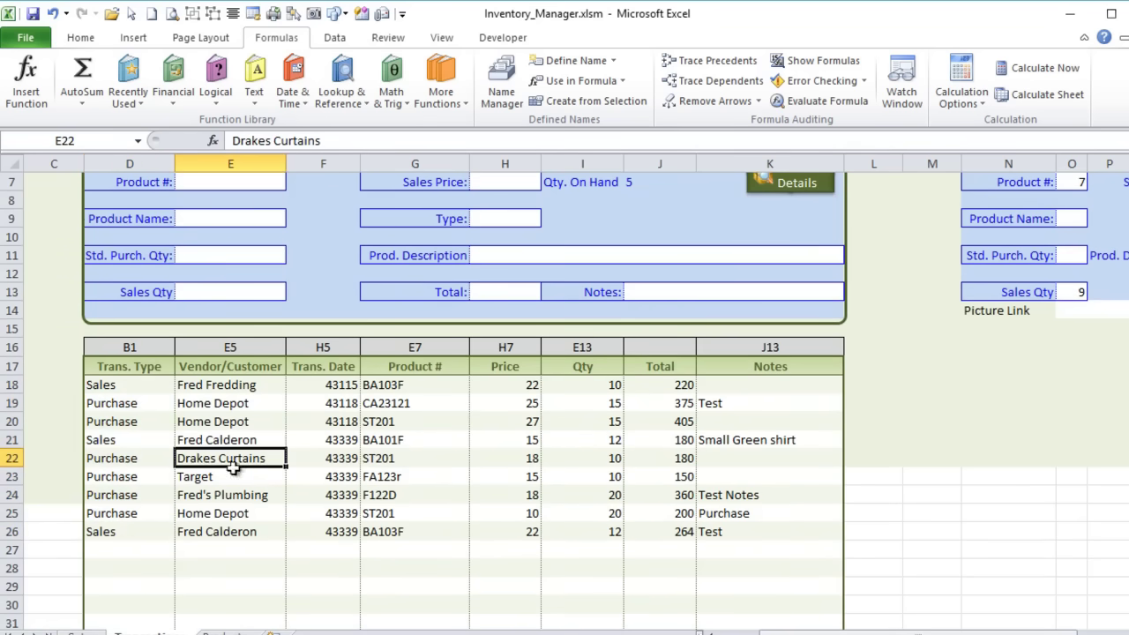
scroll(225, 451, "up", 2)
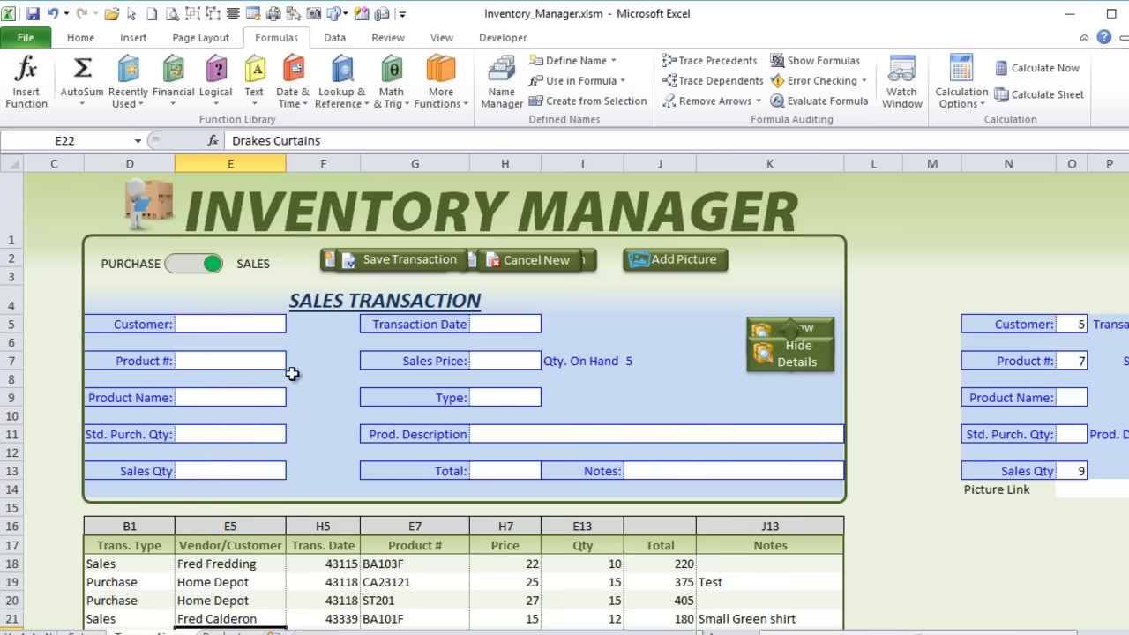
Enter 21 as the Sel. Trans Row value in cell B2.
scroll(651, 596, "left", 2)
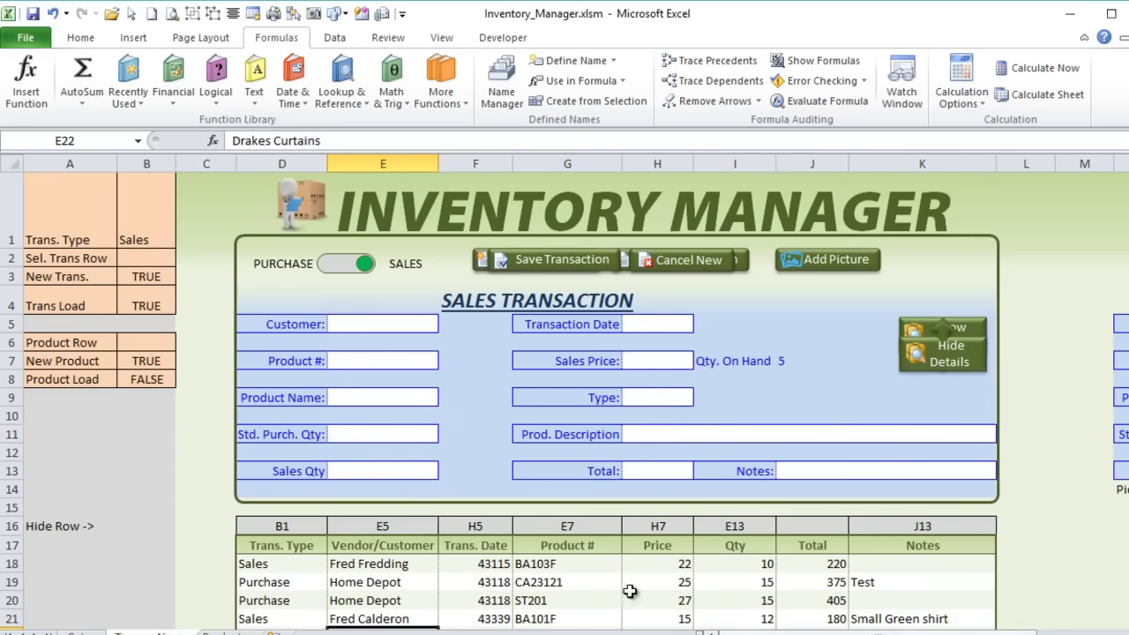
left_click(146, 259)
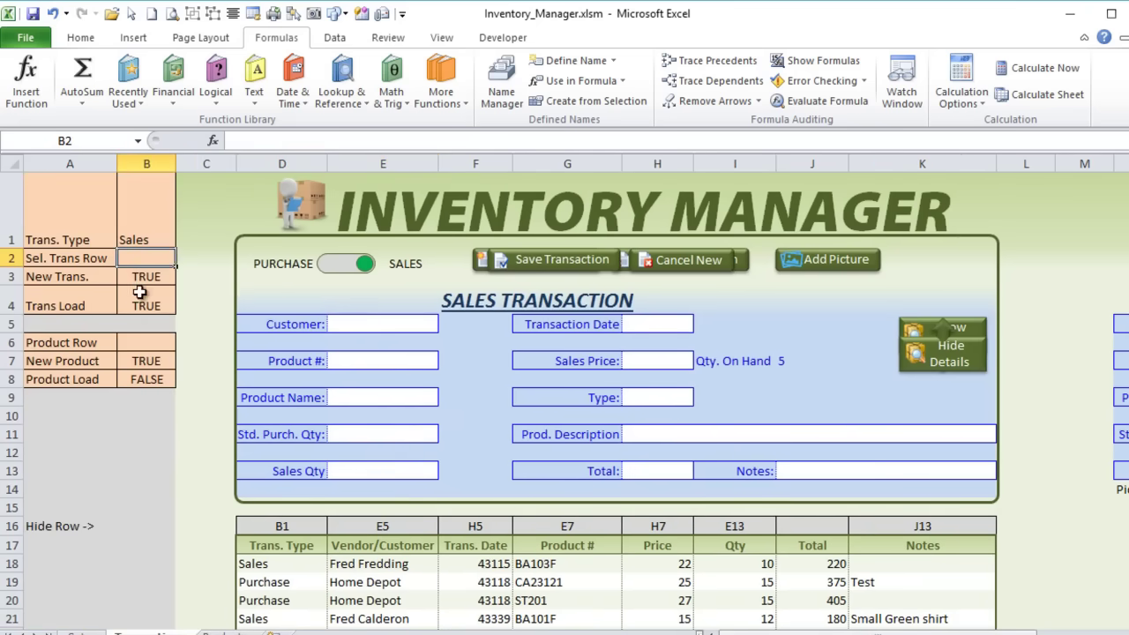
scroll(133, 300, "down", 2)
scroll(134, 299, "up", 1)
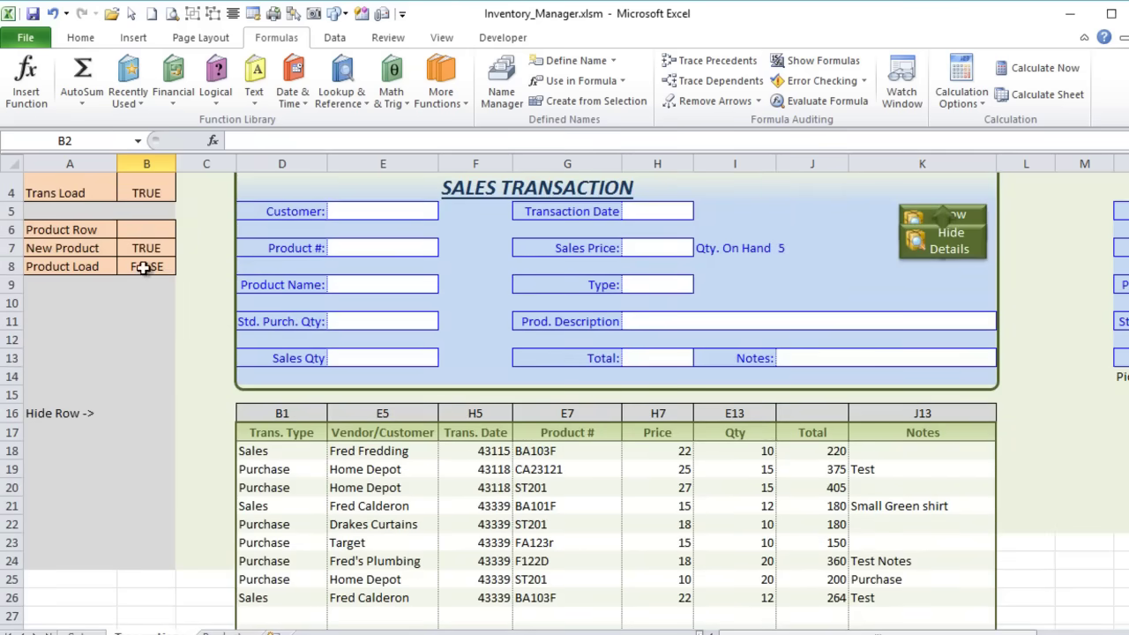
scroll(139, 298, "down", 3)
left_click(265, 332)
scroll(238, 318, "up", 4)
left_click(163, 257)
key("Return")
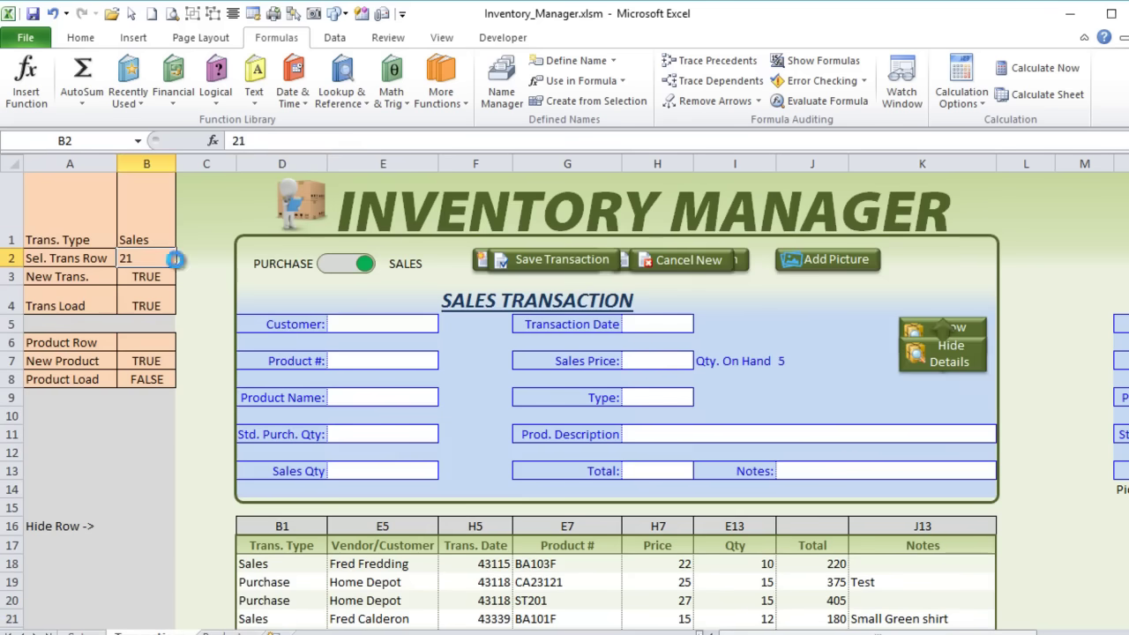
Start a formula-based conditional formatting rule, =$B$2=Row(), for the transaction rows in columns D to K from row 18 down.
scroll(251, 380, "down", 3)
left_click_drag(253, 327, 899, 509)
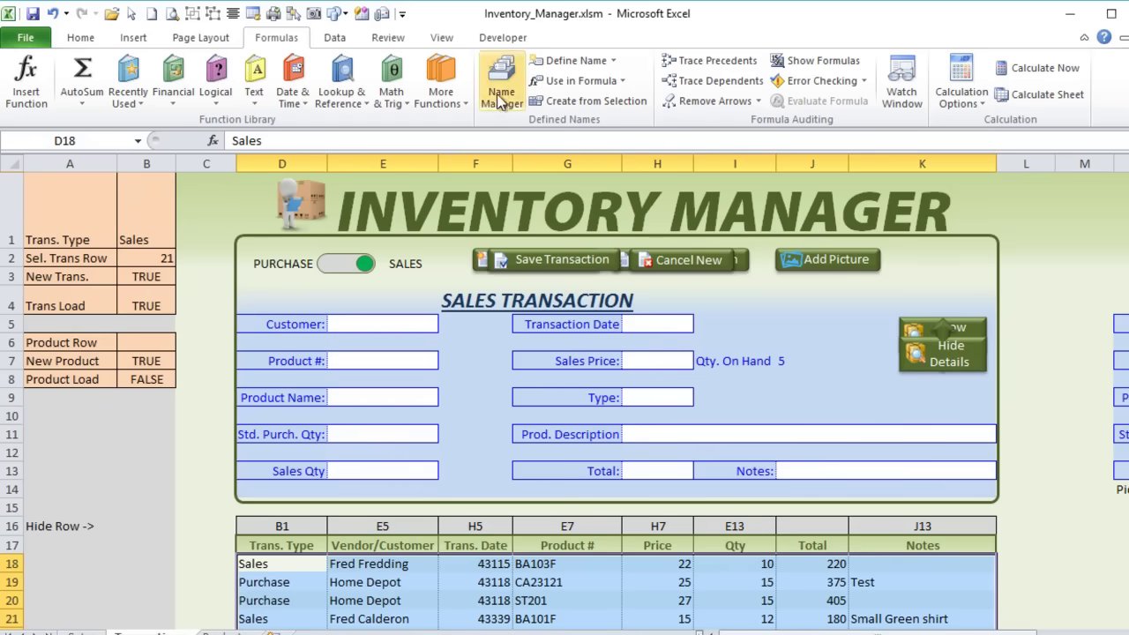
left_click(80, 37)
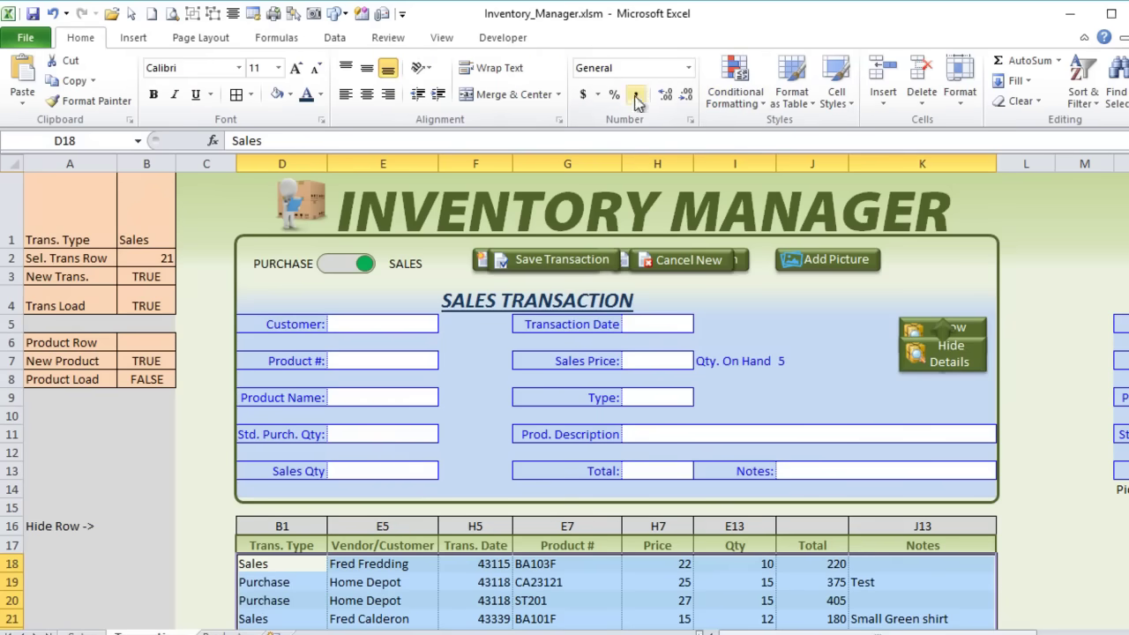
left_click(735, 84)
left_click(653, 333)
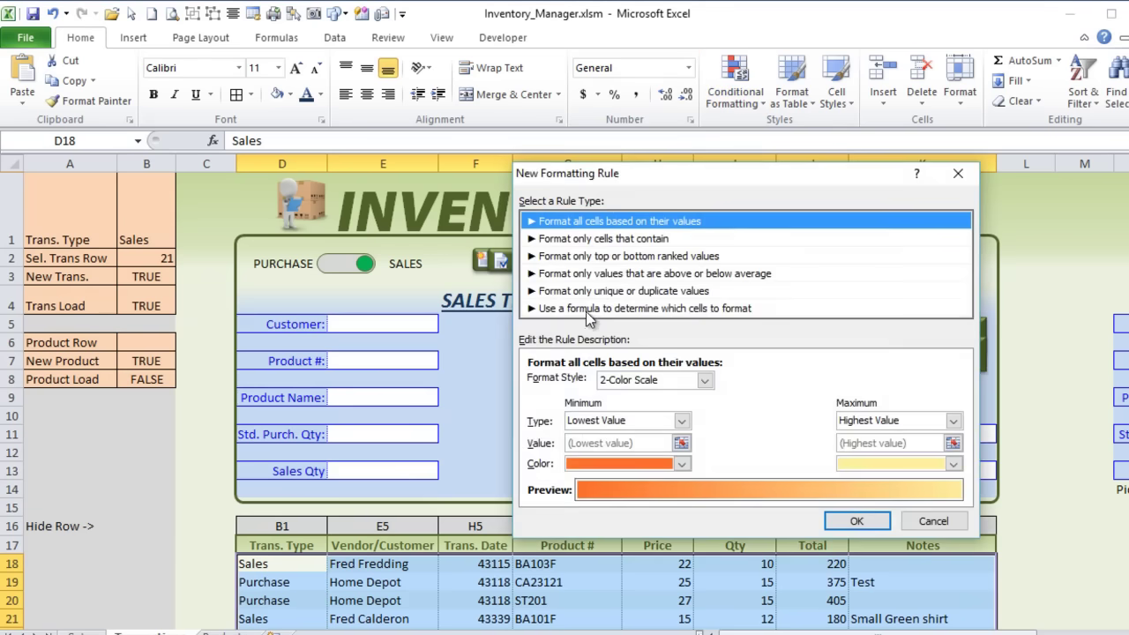
left_click(590, 310)
left_click(568, 383)
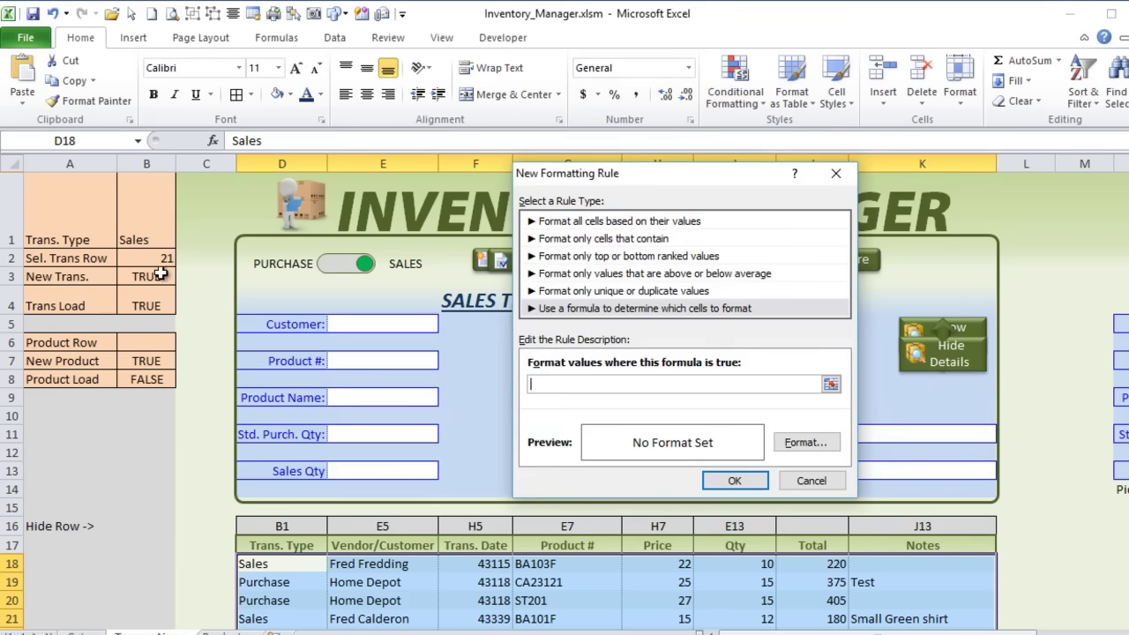
left_click(146, 260)
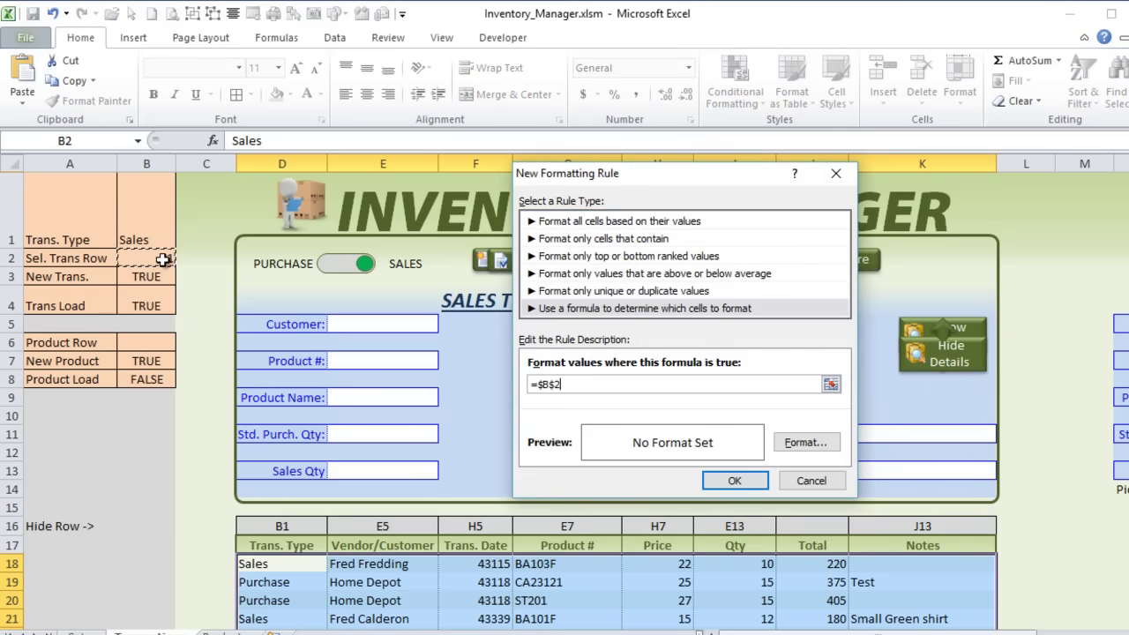
type("Row(")
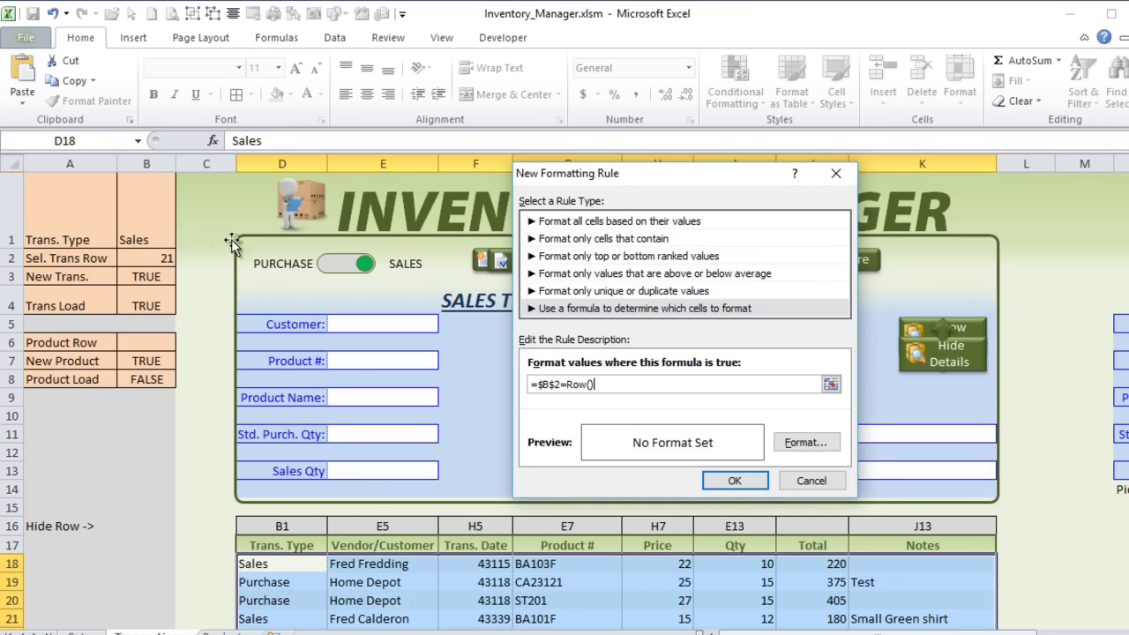
Give the rule a two-color horizontal gradient fill running from the darkest olive green to a lighter olive green.
left_click(796, 444)
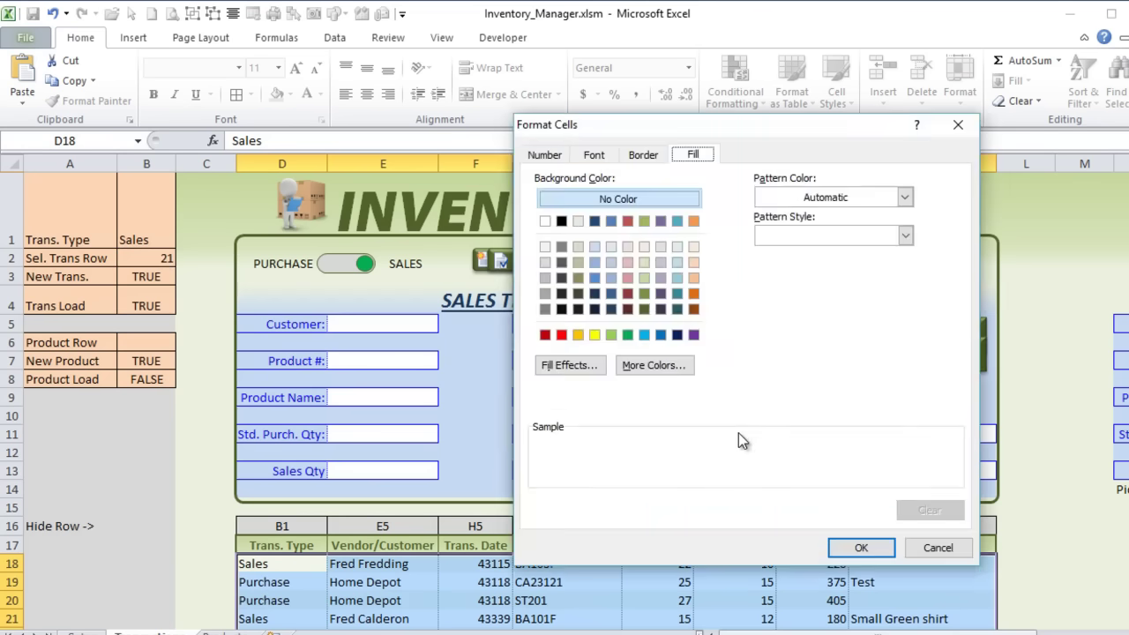
left_click(572, 365)
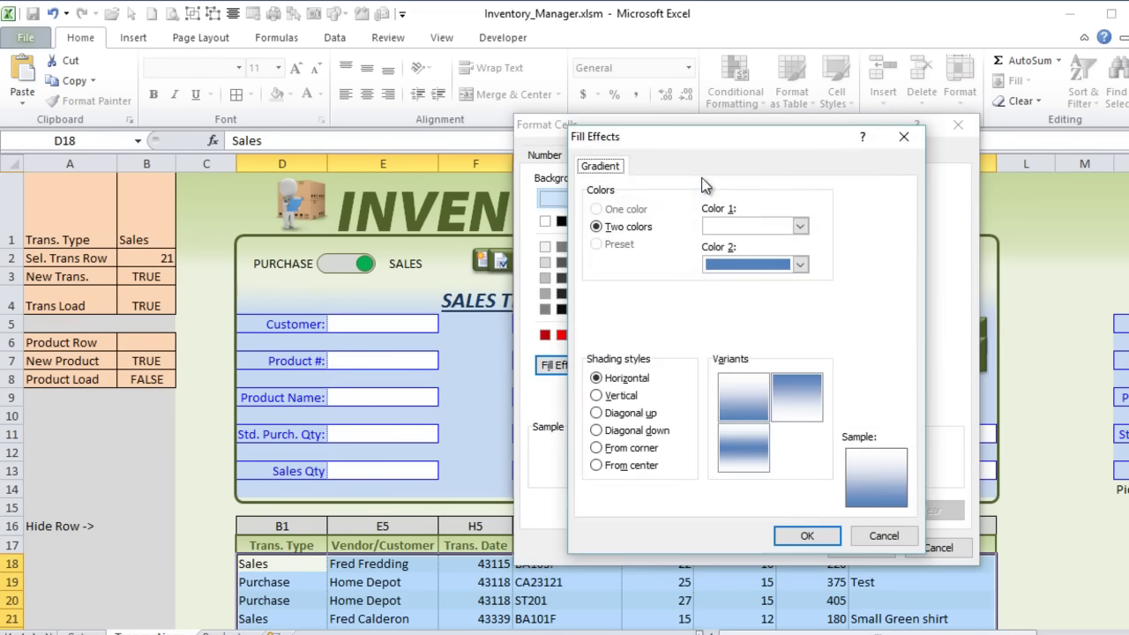
left_click(800, 226)
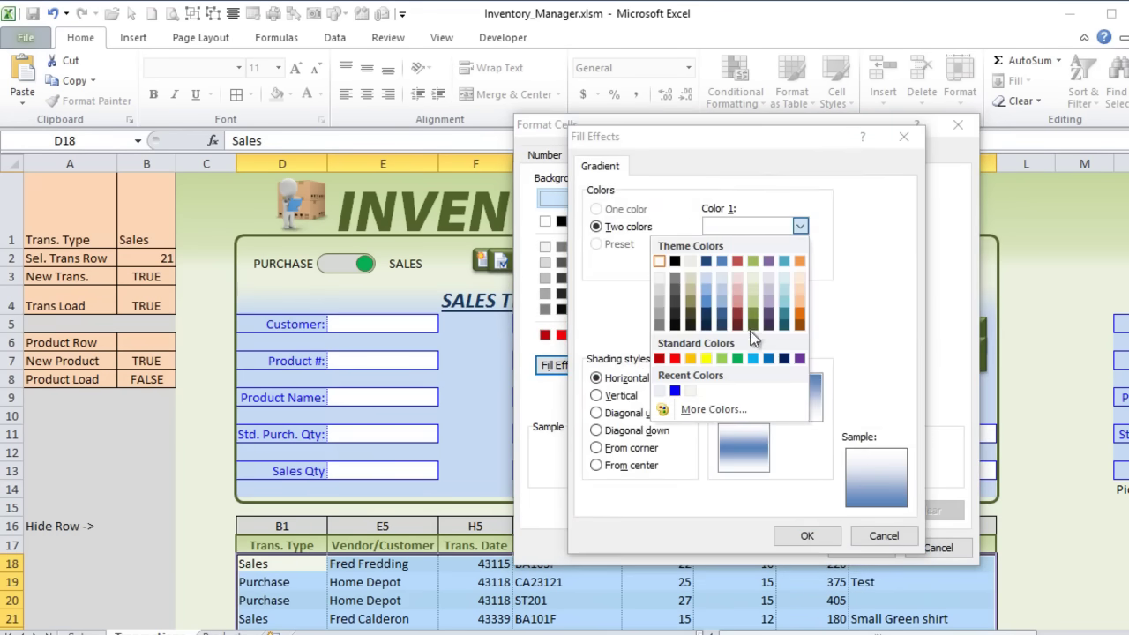
left_click(754, 328)
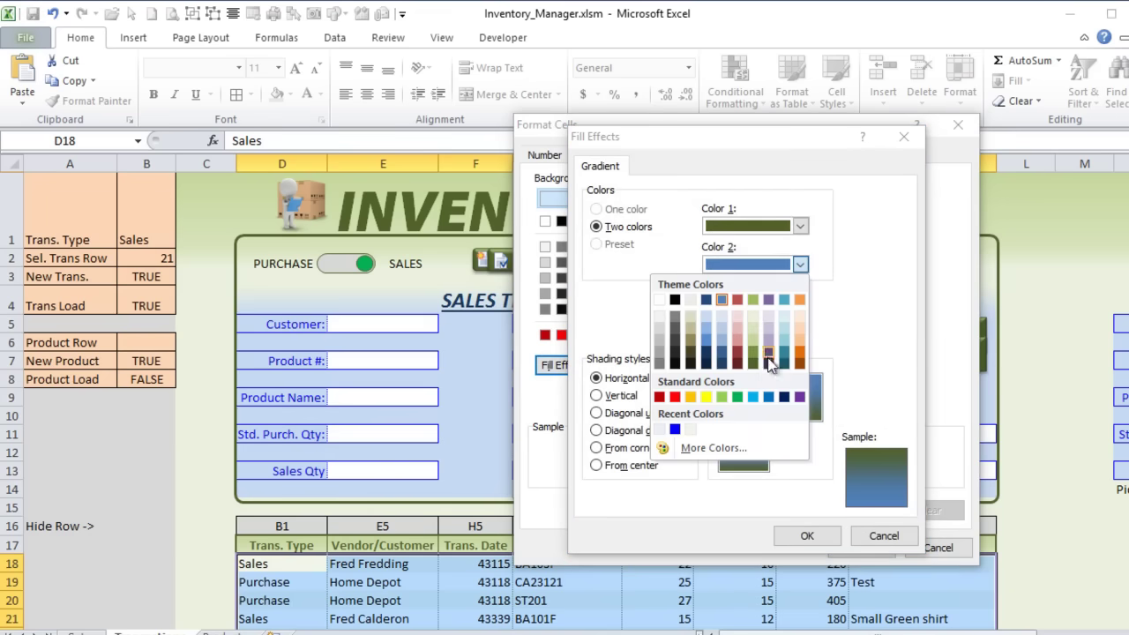
left_click(754, 351)
left_click(744, 390)
left_click(807, 537)
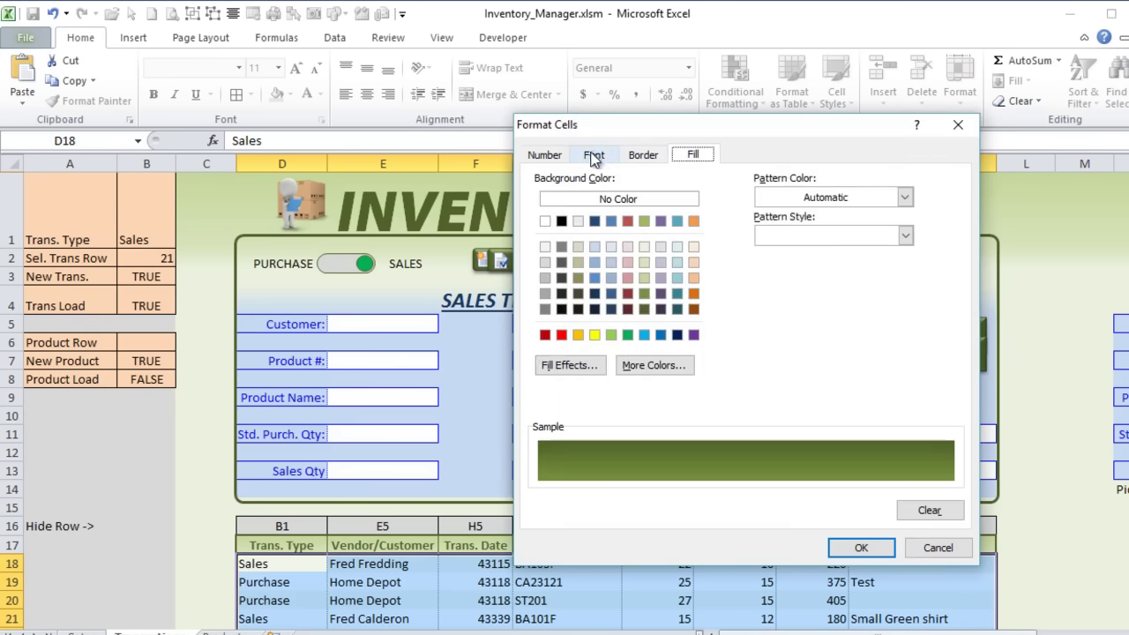
Set the rule's font to bold white and apply the new conditional formatting rule.
left_click(593, 156)
left_click(783, 237)
left_click(856, 307)
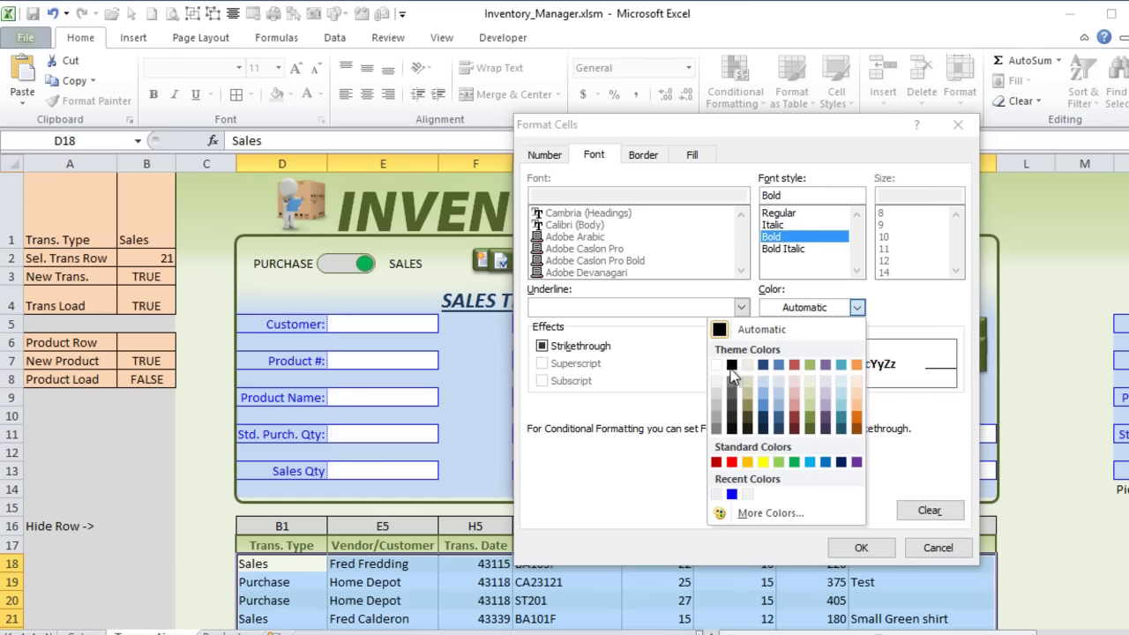
left_click(719, 367)
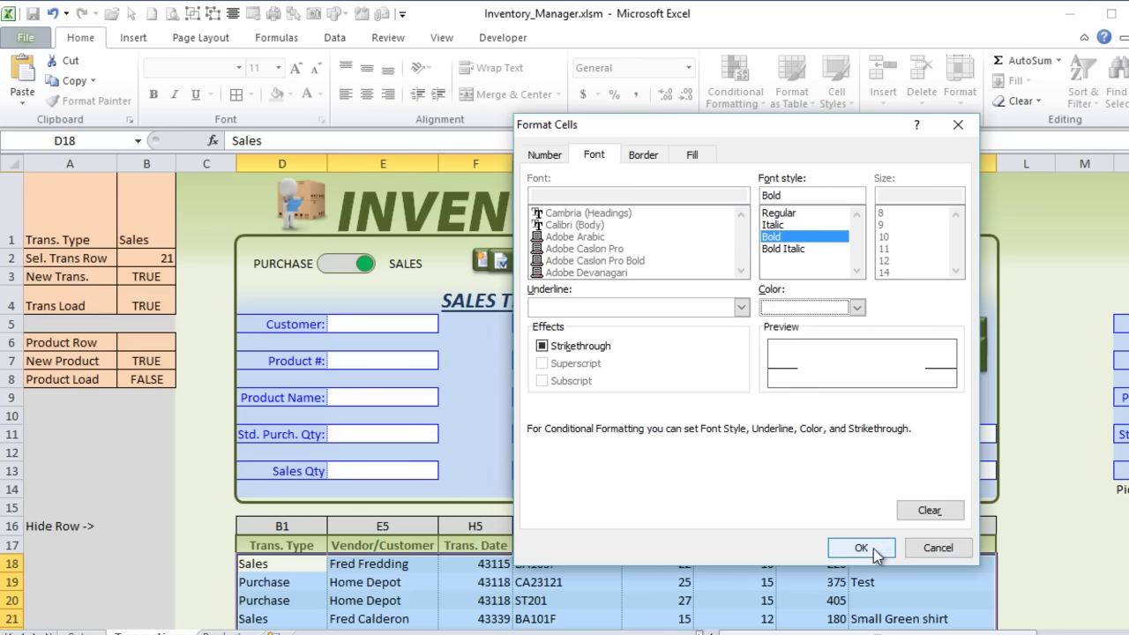
left_click(861, 548)
left_click(733, 481)
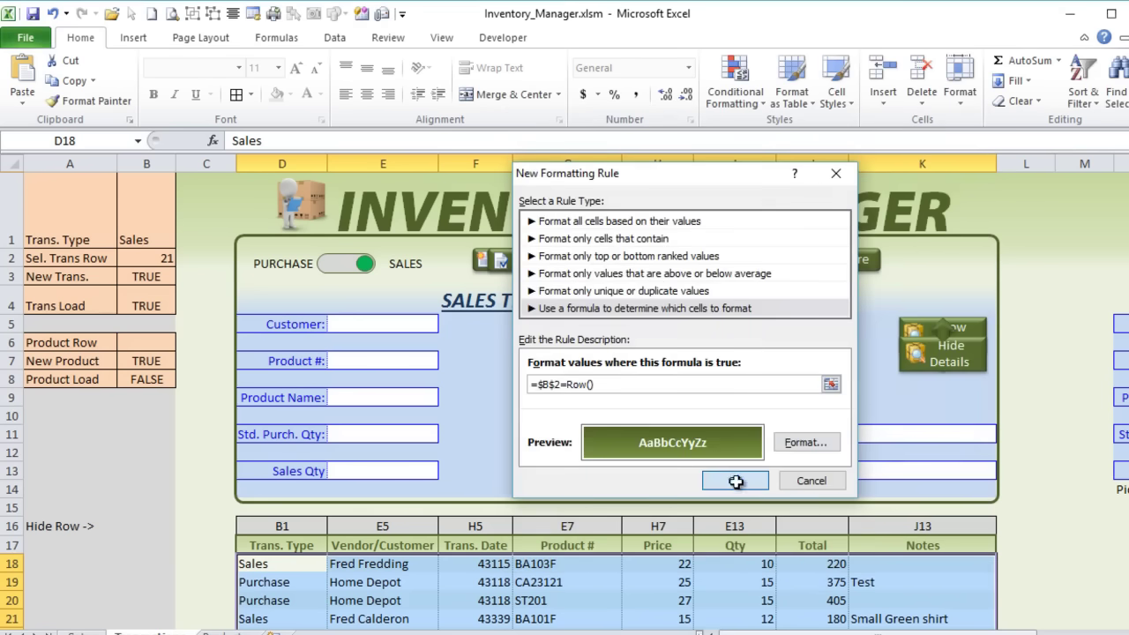
Check the row highlighting in the transaction table against the helper values in cells B1 to B8.
scroll(637, 501, "down", 2)
left_click(297, 457)
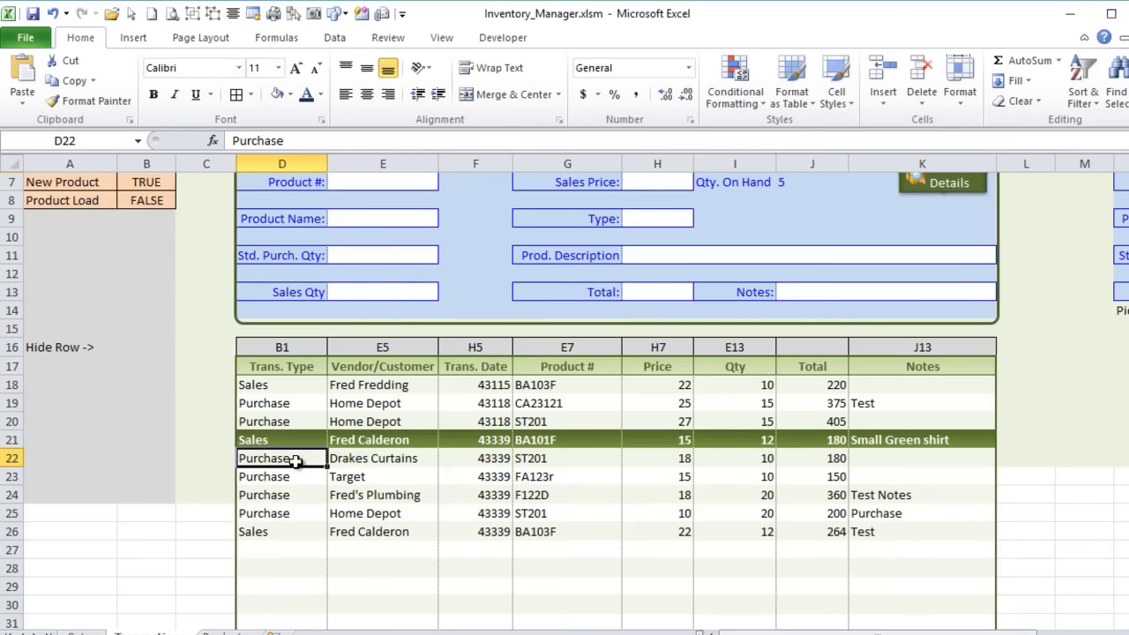
scroll(291, 433, "up", 2)
scroll(296, 494, "down", 2)
left_click(267, 404)
scroll(267, 413, "up", 2)
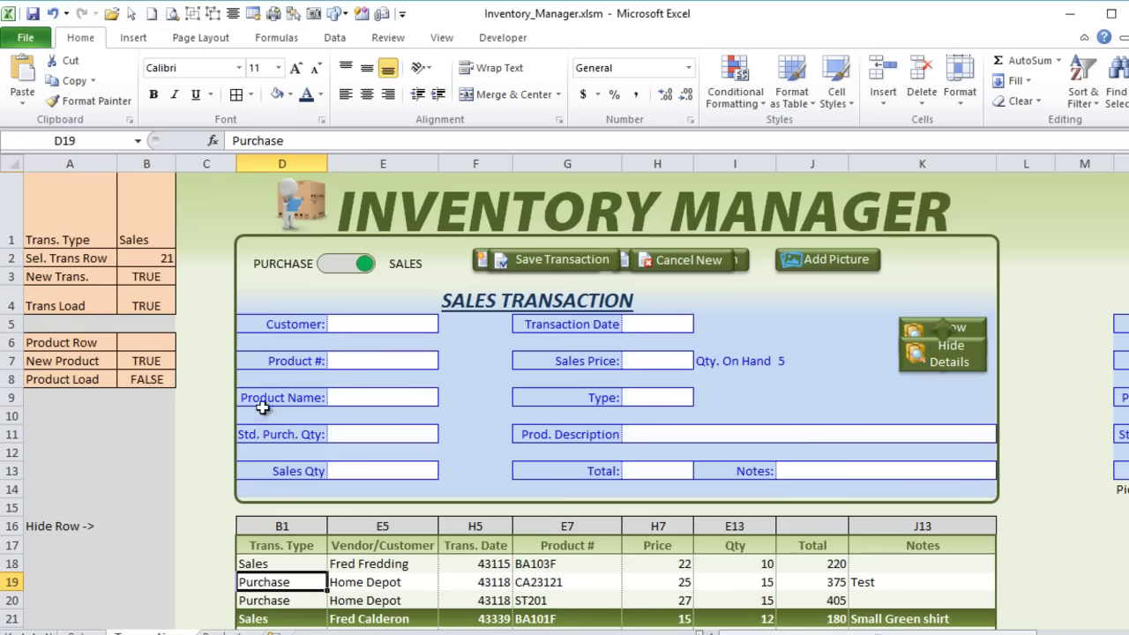
left_click_drag(144, 241, 151, 375)
scroll(215, 273, "down", 2)
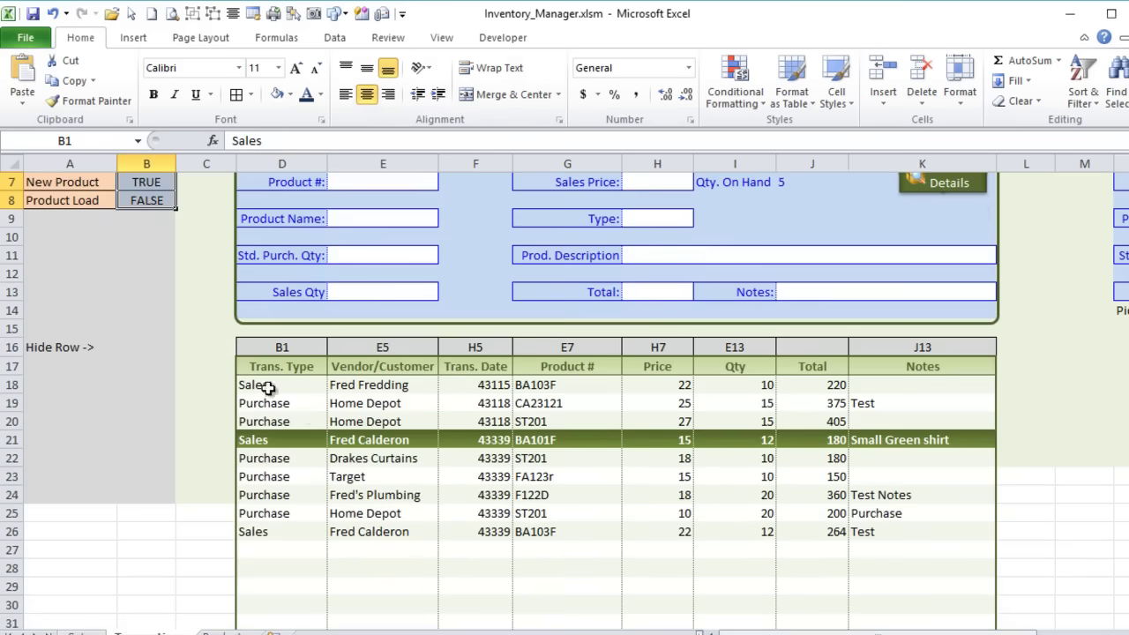
left_click(313, 417)
scroll(313, 417, "up", 2)
scroll(309, 424, "down", 2)
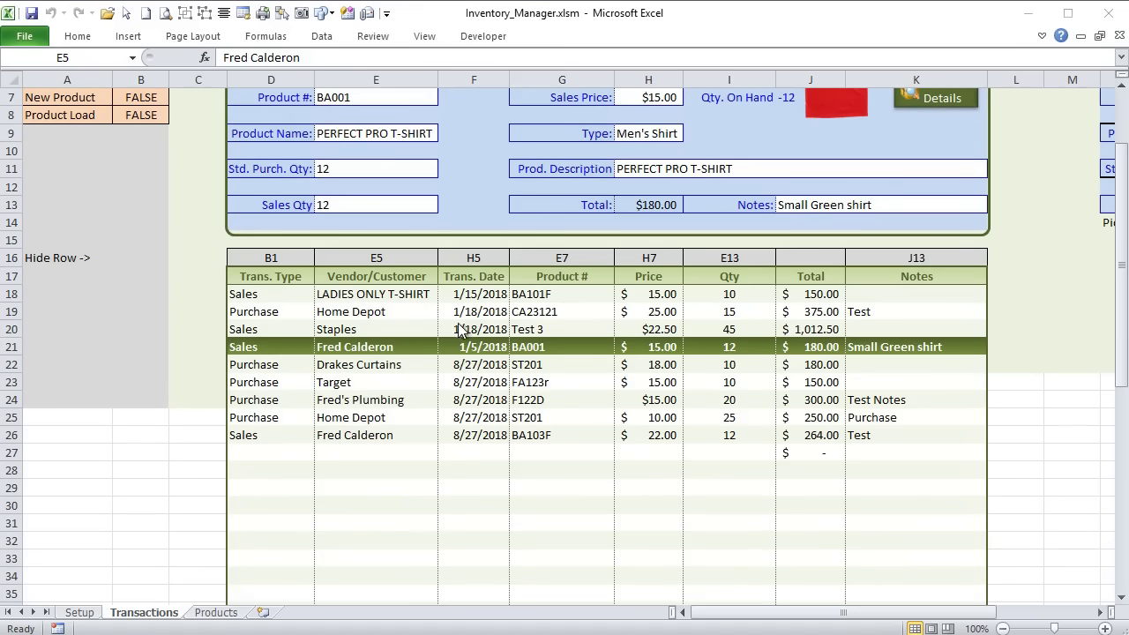
Examine how the completed workbook's transaction form and product picture correspond to the highlighted row in the transaction table.
scroll(456, 350, "up", 2)
scroll(456, 359, "down", 2)
scroll(456, 368, "up", 1)
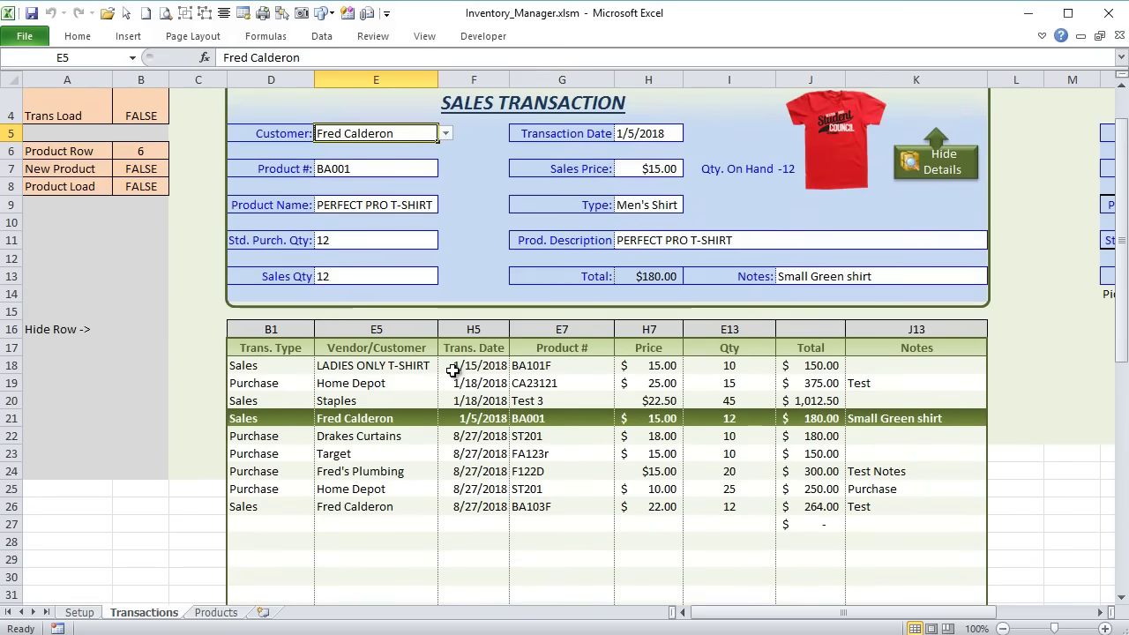
scroll(453, 370, "up", 1)
scroll(453, 370, "down", 1)
scroll(453, 370, "up", 1)
scroll(453, 370, "down", 1)
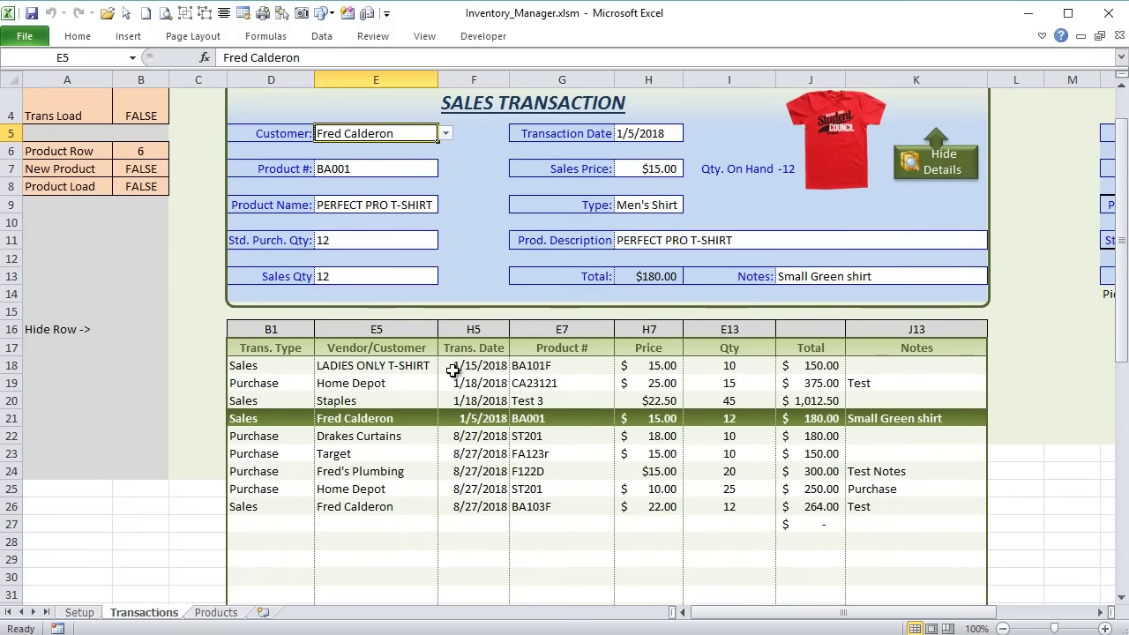
scroll(453, 370, "up", 1)
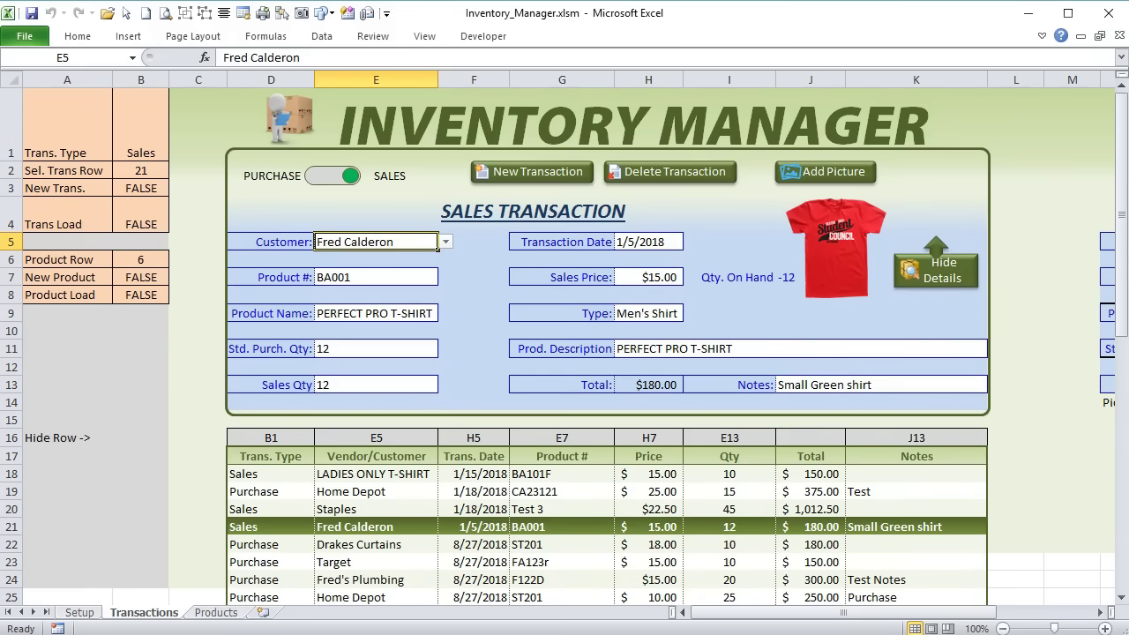